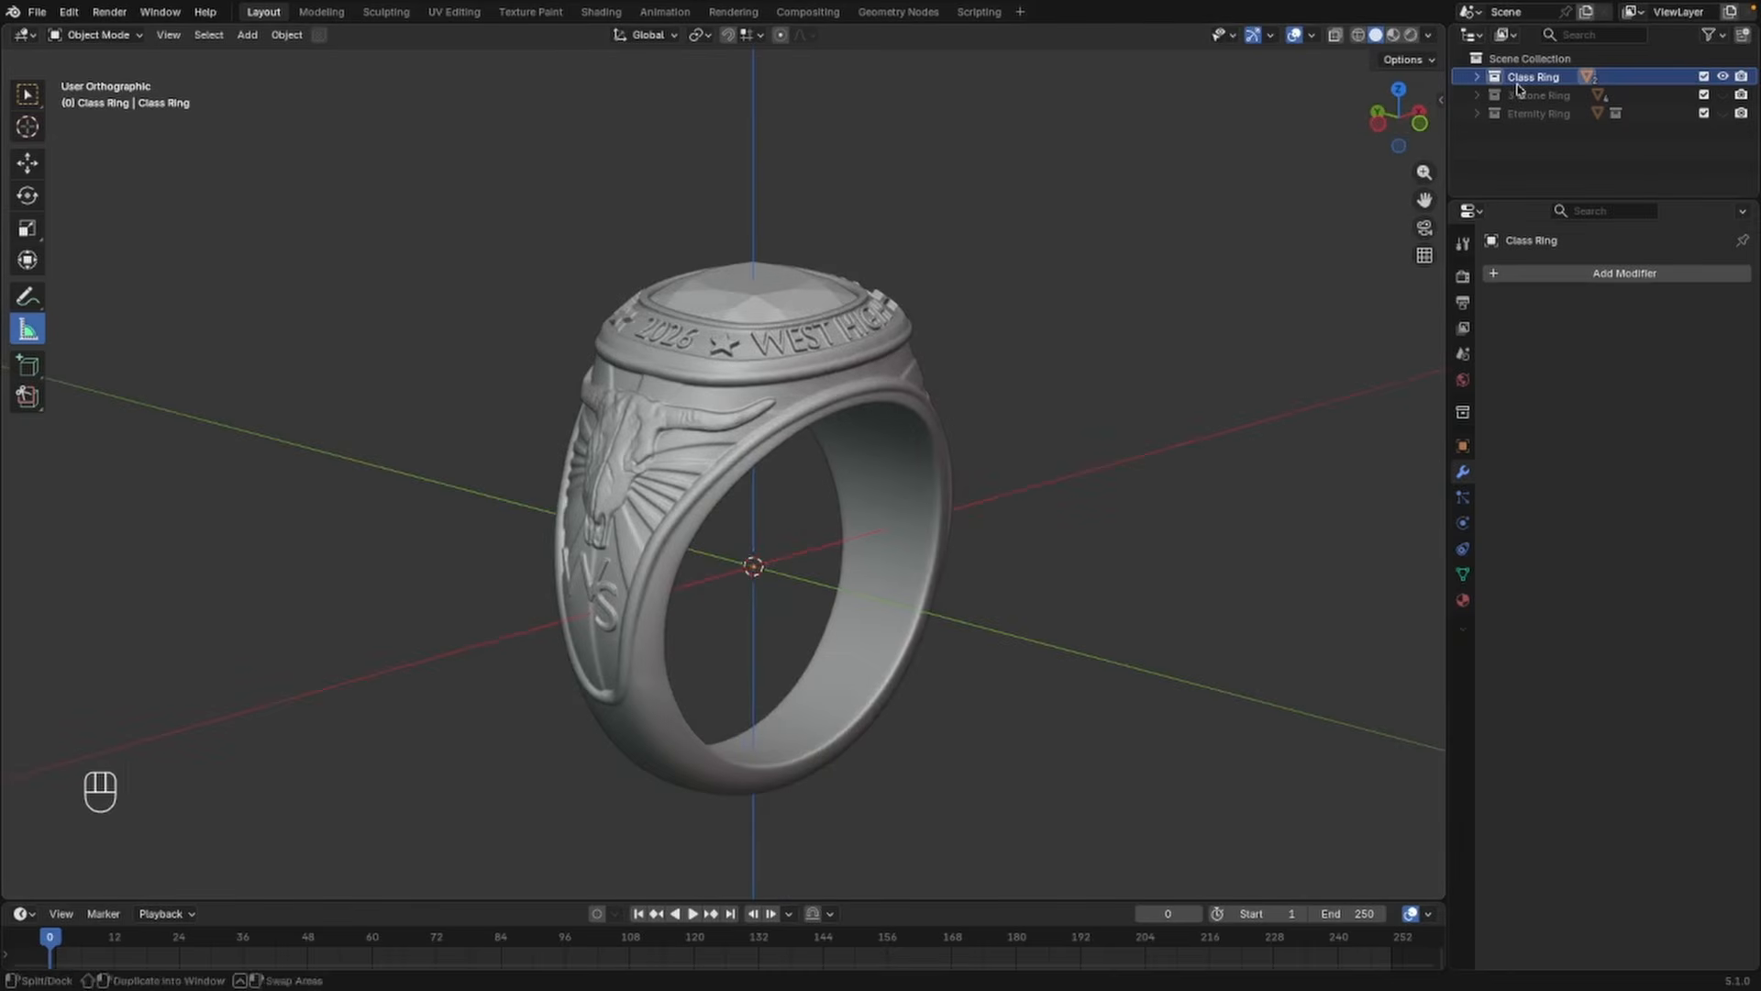
# Examine the class ring model from several angles, including its engraved top and side details
pyautogui.moveTo(1006, 421); pyautogui.dragTo(868, 464, button='middle')
pyautogui.scroll(1, 890, 443)
pyautogui.scroll(1, 889, 428)
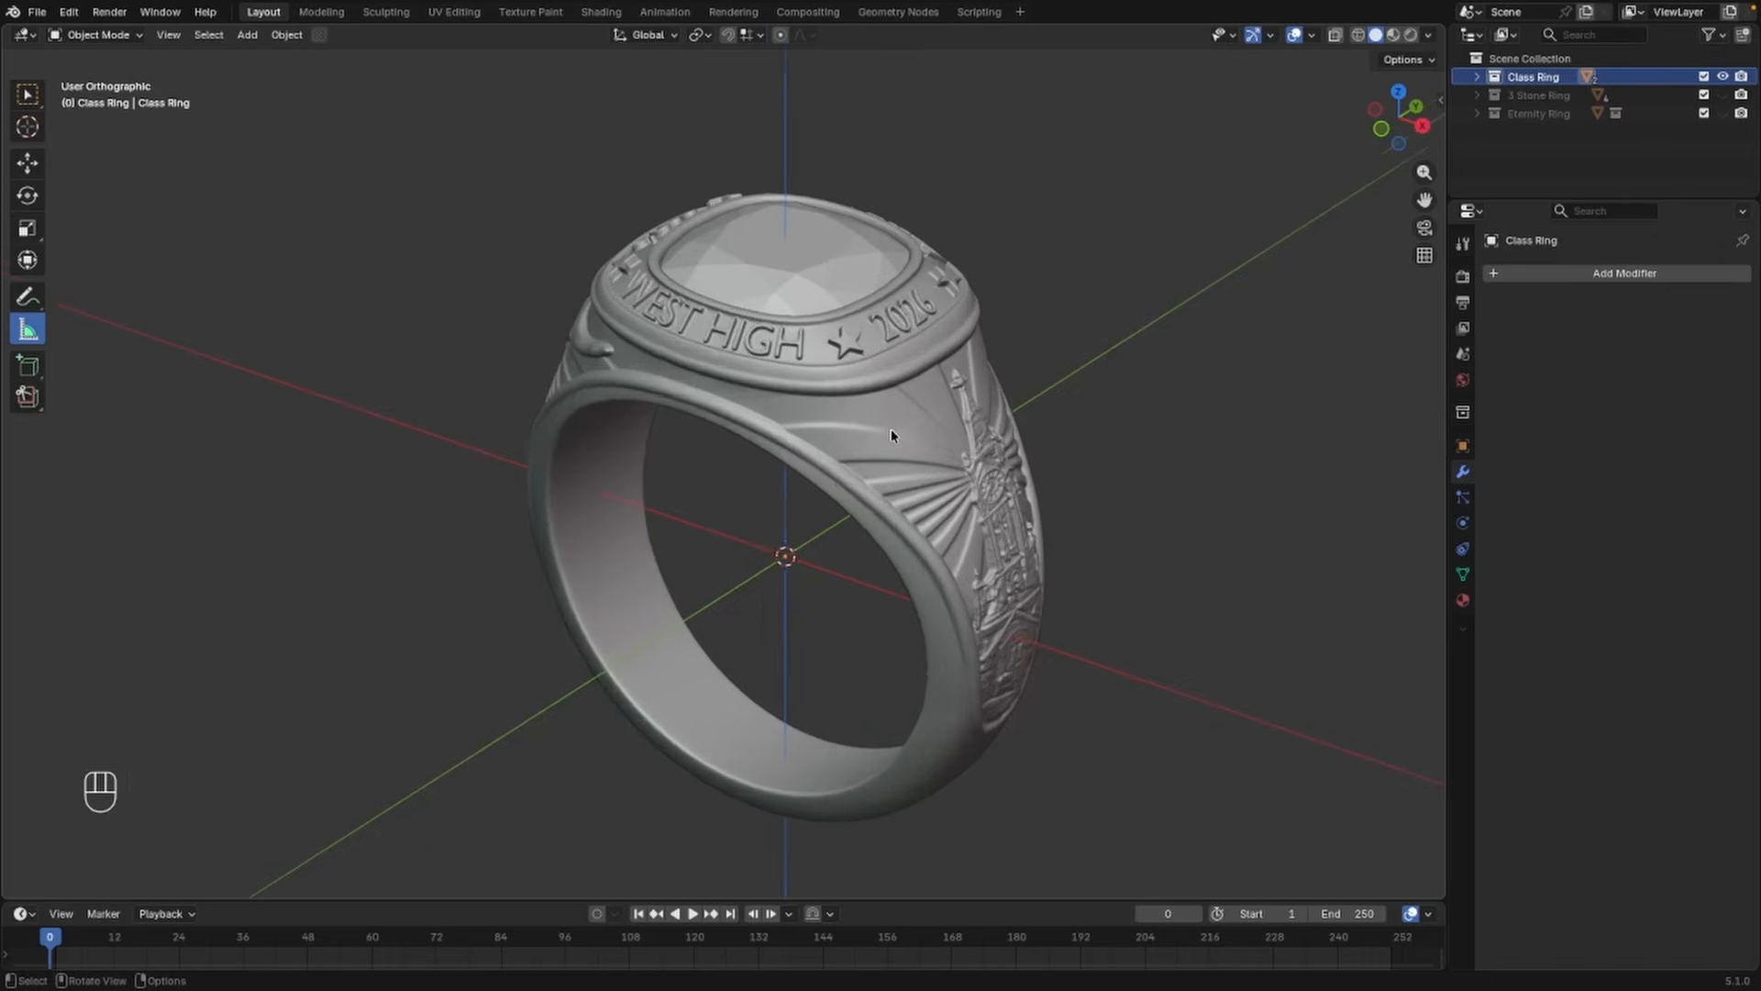
pyautogui.scroll(-2, 872, 413)
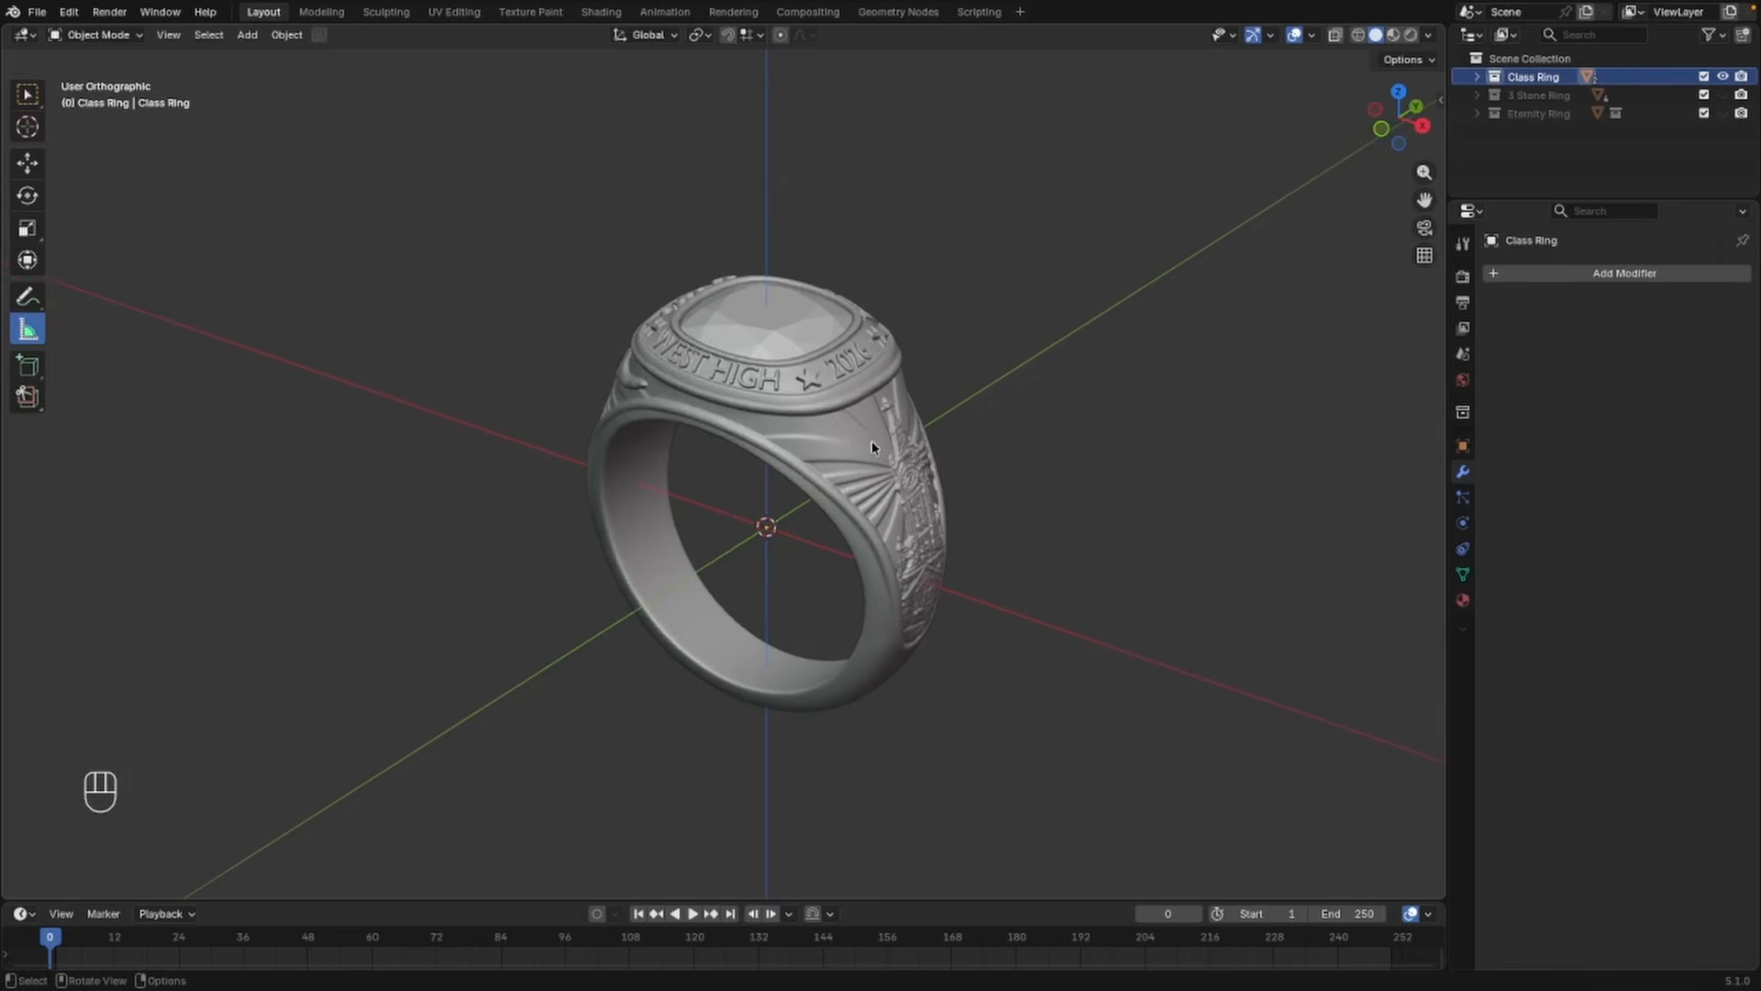
pyautogui.moveTo(871, 443)
pyautogui.mouseDown(button='middle')
pyautogui.moveTo(903, 438)
pyautogui.moveTo(859, 449)
pyautogui.mouseUp(button='middle')
pyautogui.scroll(1, 873, 444)
pyautogui.scroll(-1, 880, 446)
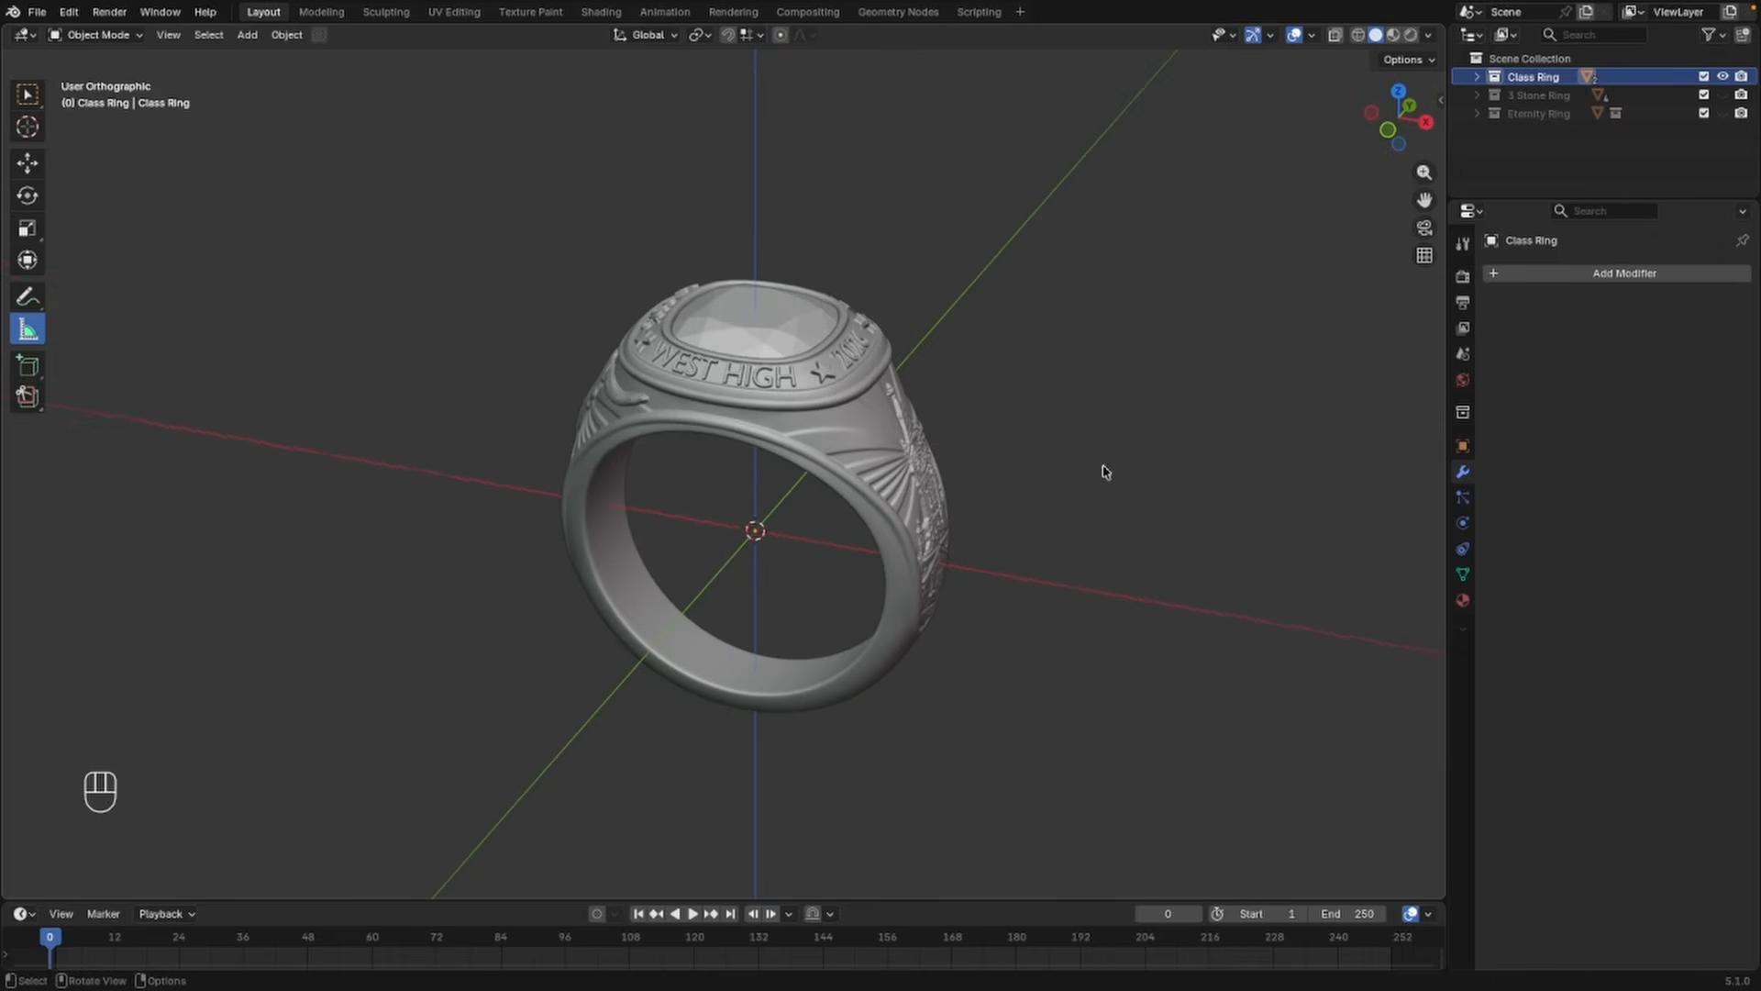
# Check the scene's unit system, unit scale and length unit, and deselect the ring
pyautogui.click(1464, 353)
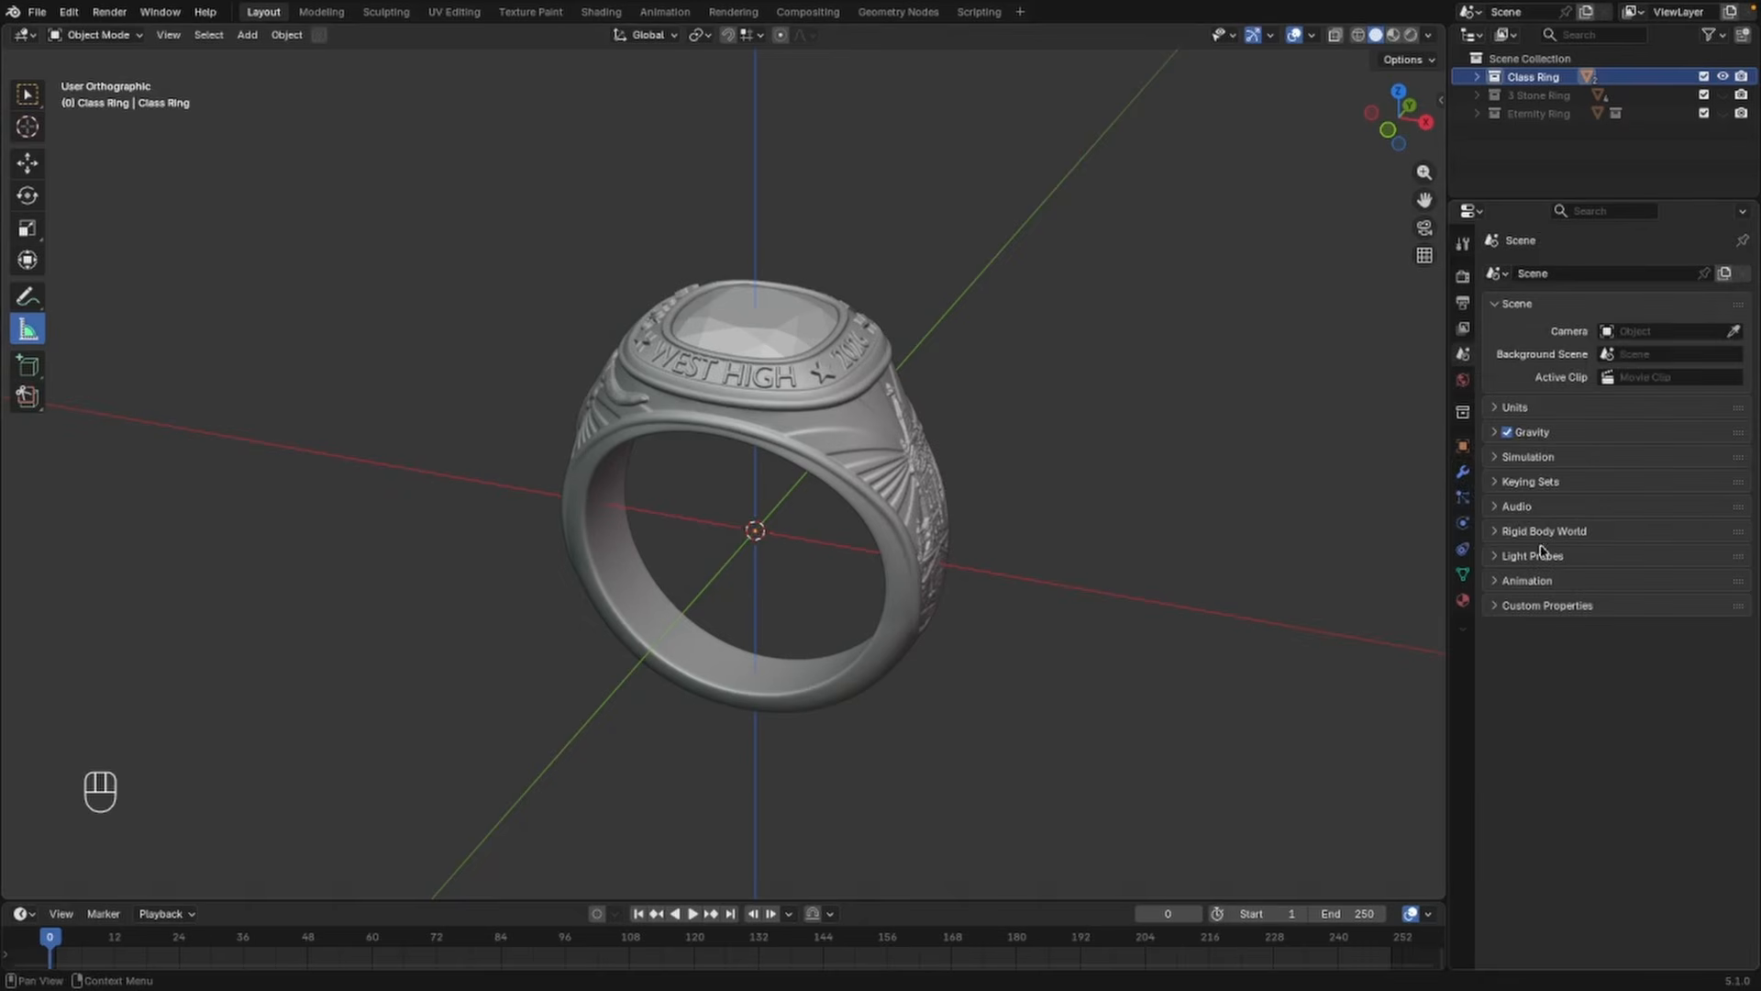
pyautogui.click(1499, 408)
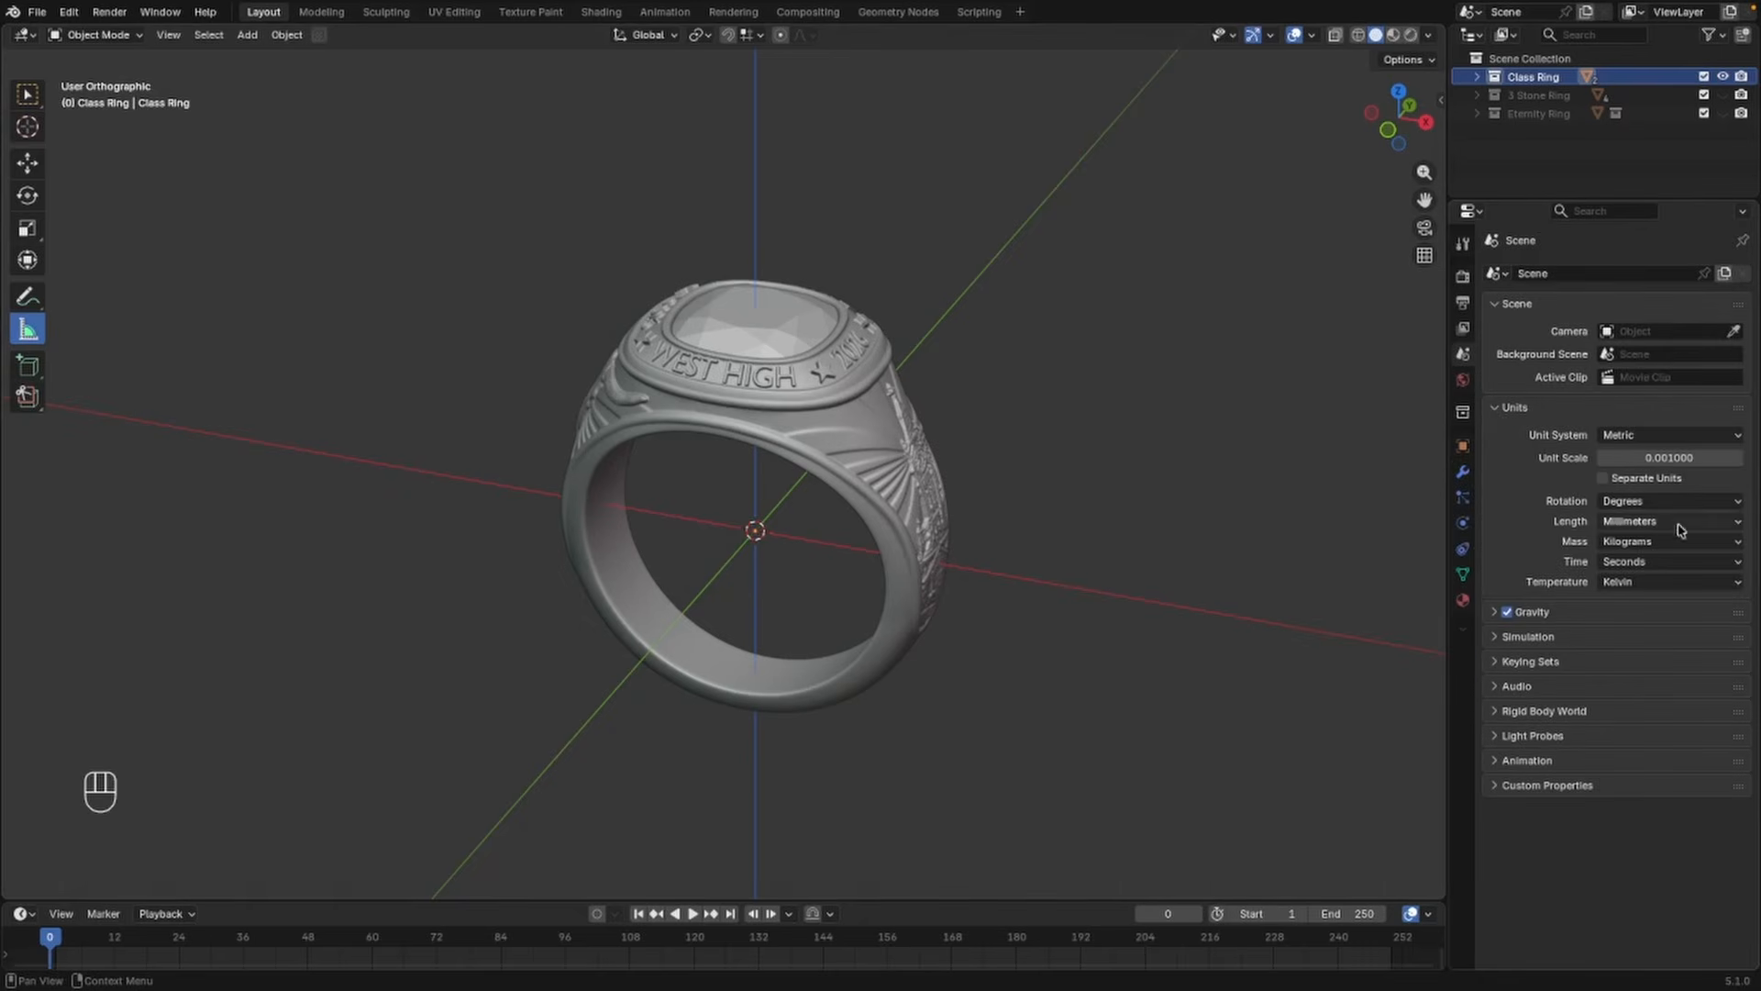
pyautogui.press('n')
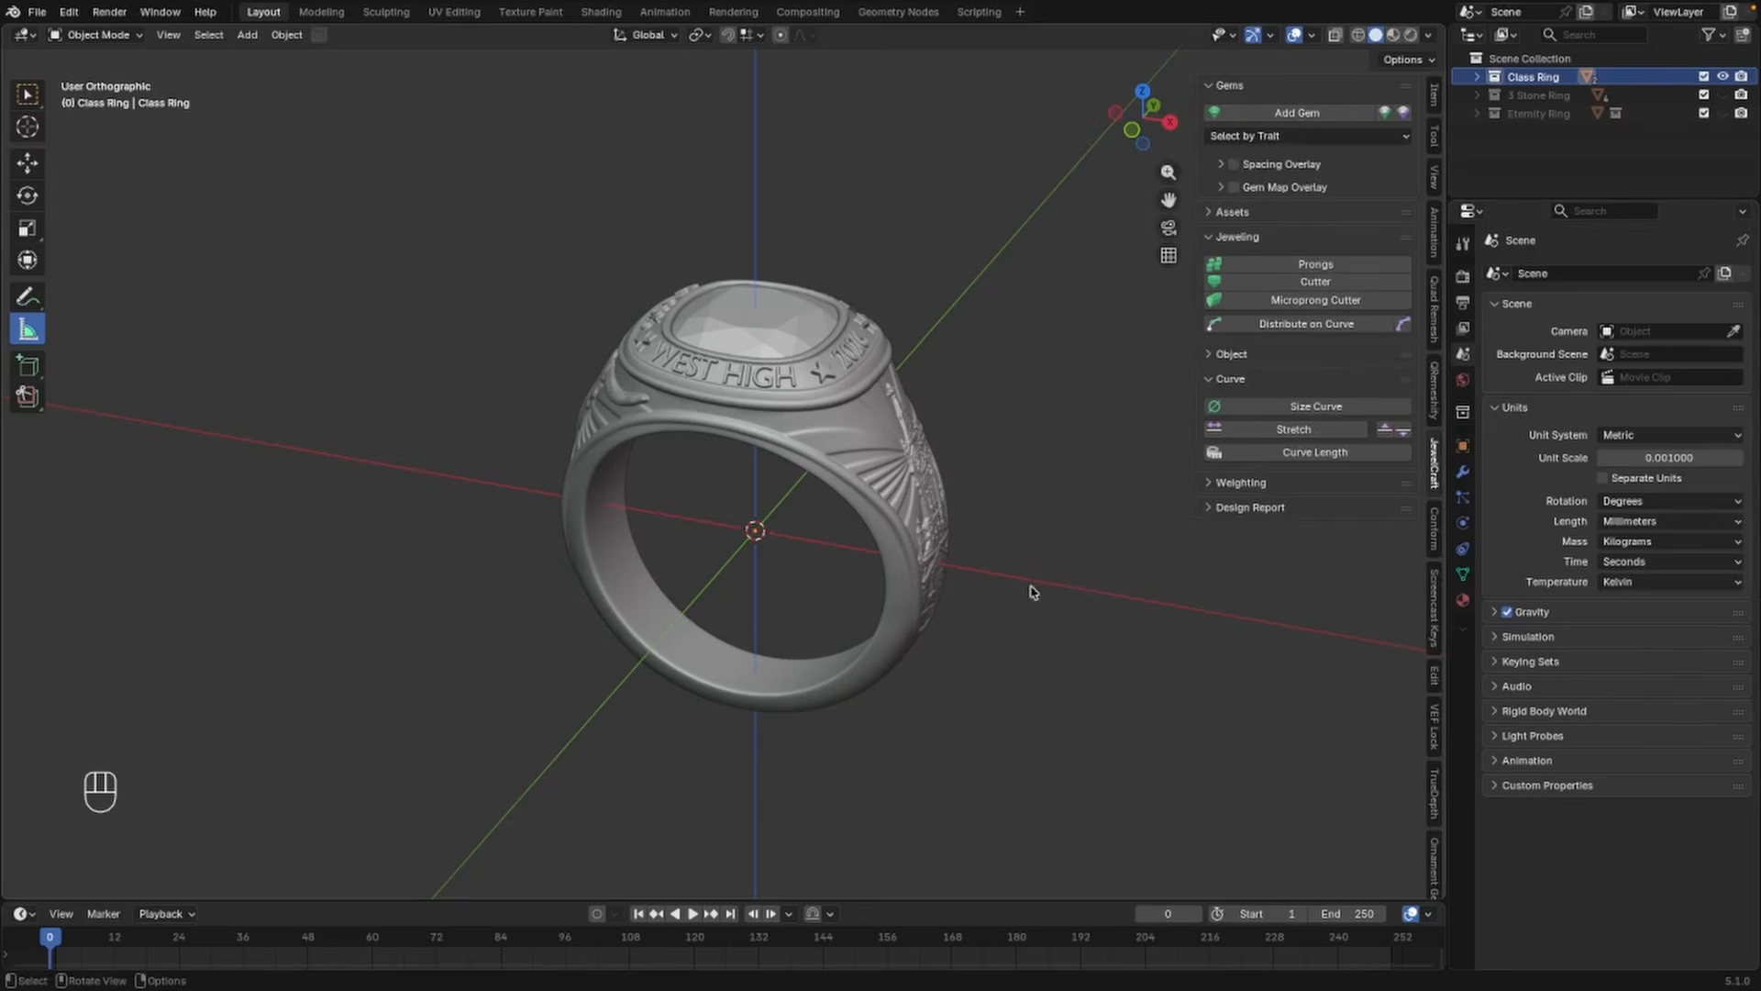
pyautogui.press('n')
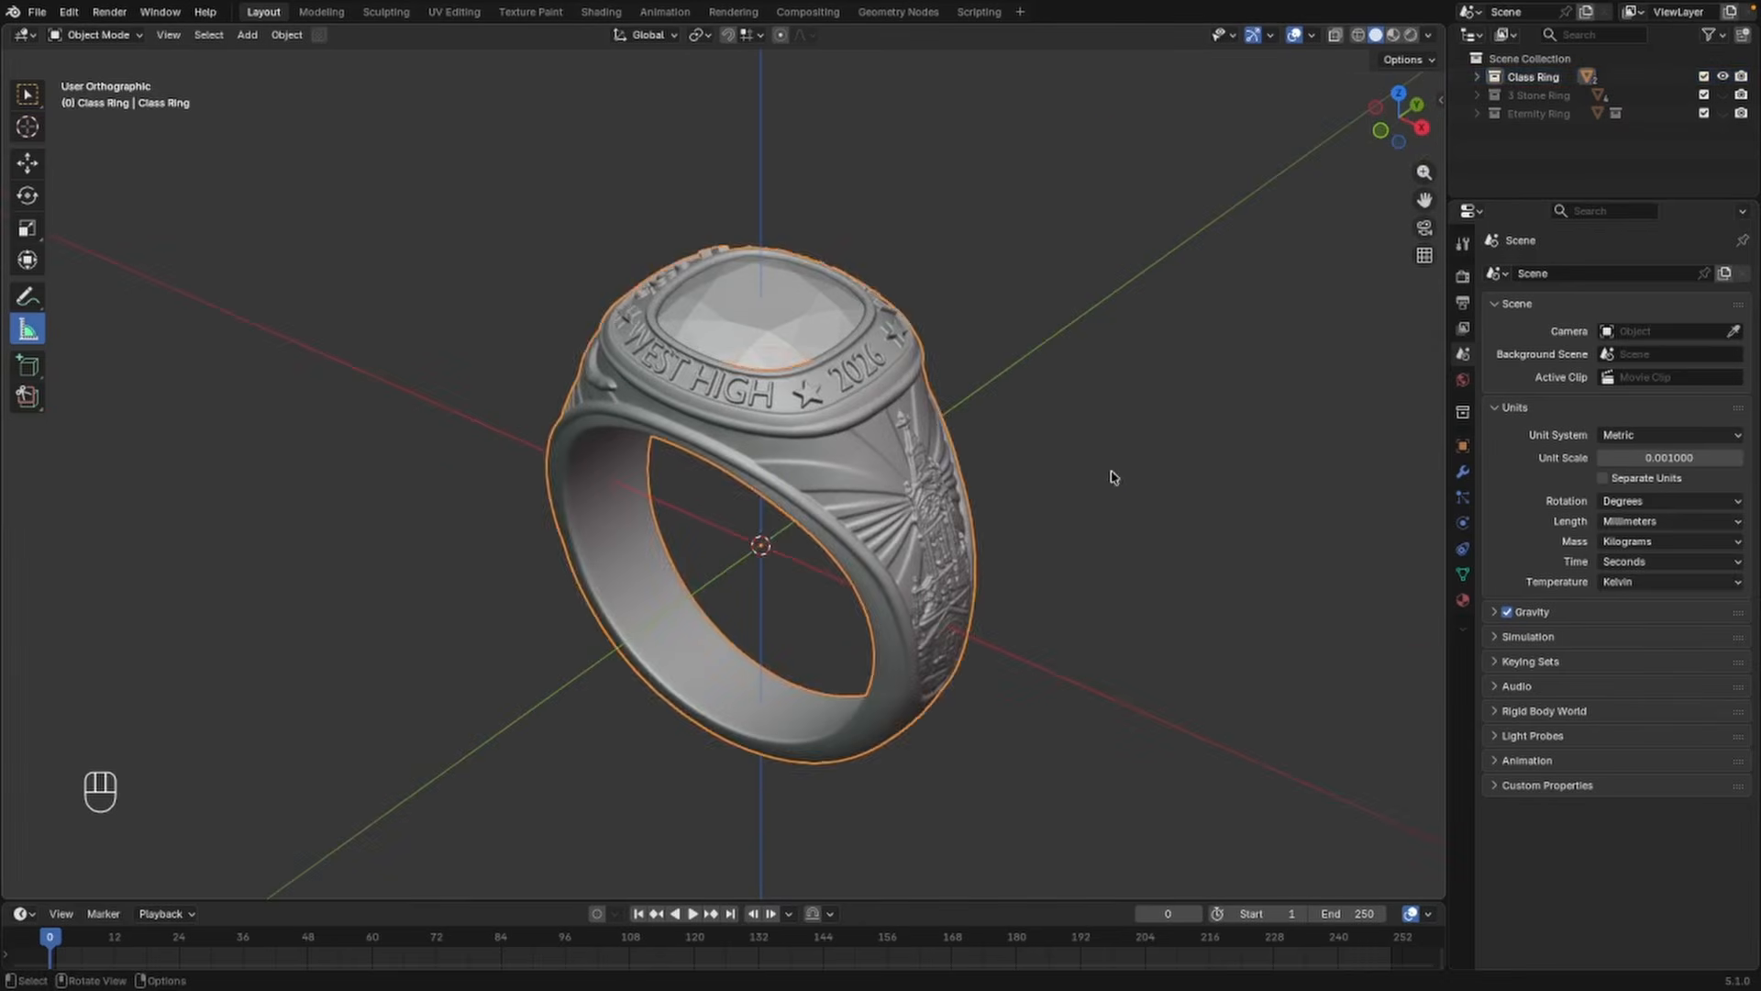
pyautogui.click(1112, 477)
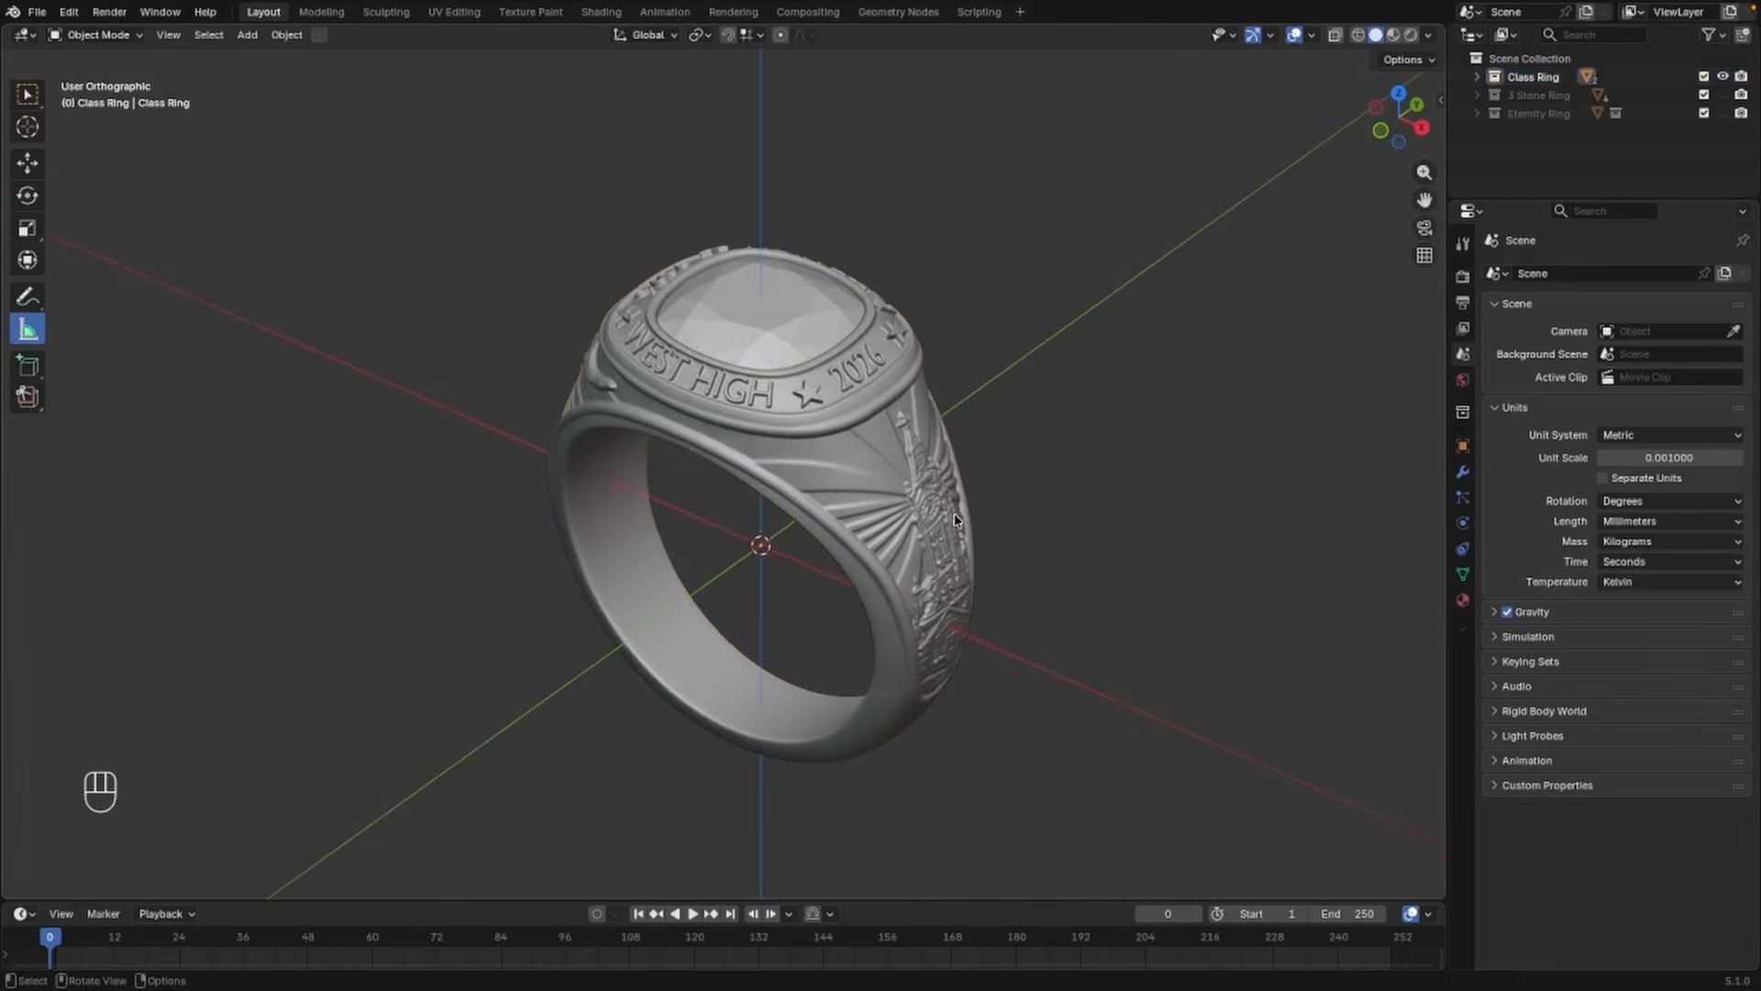
pyautogui.moveTo(955, 514); pyautogui.dragTo(977, 496, button='middle')
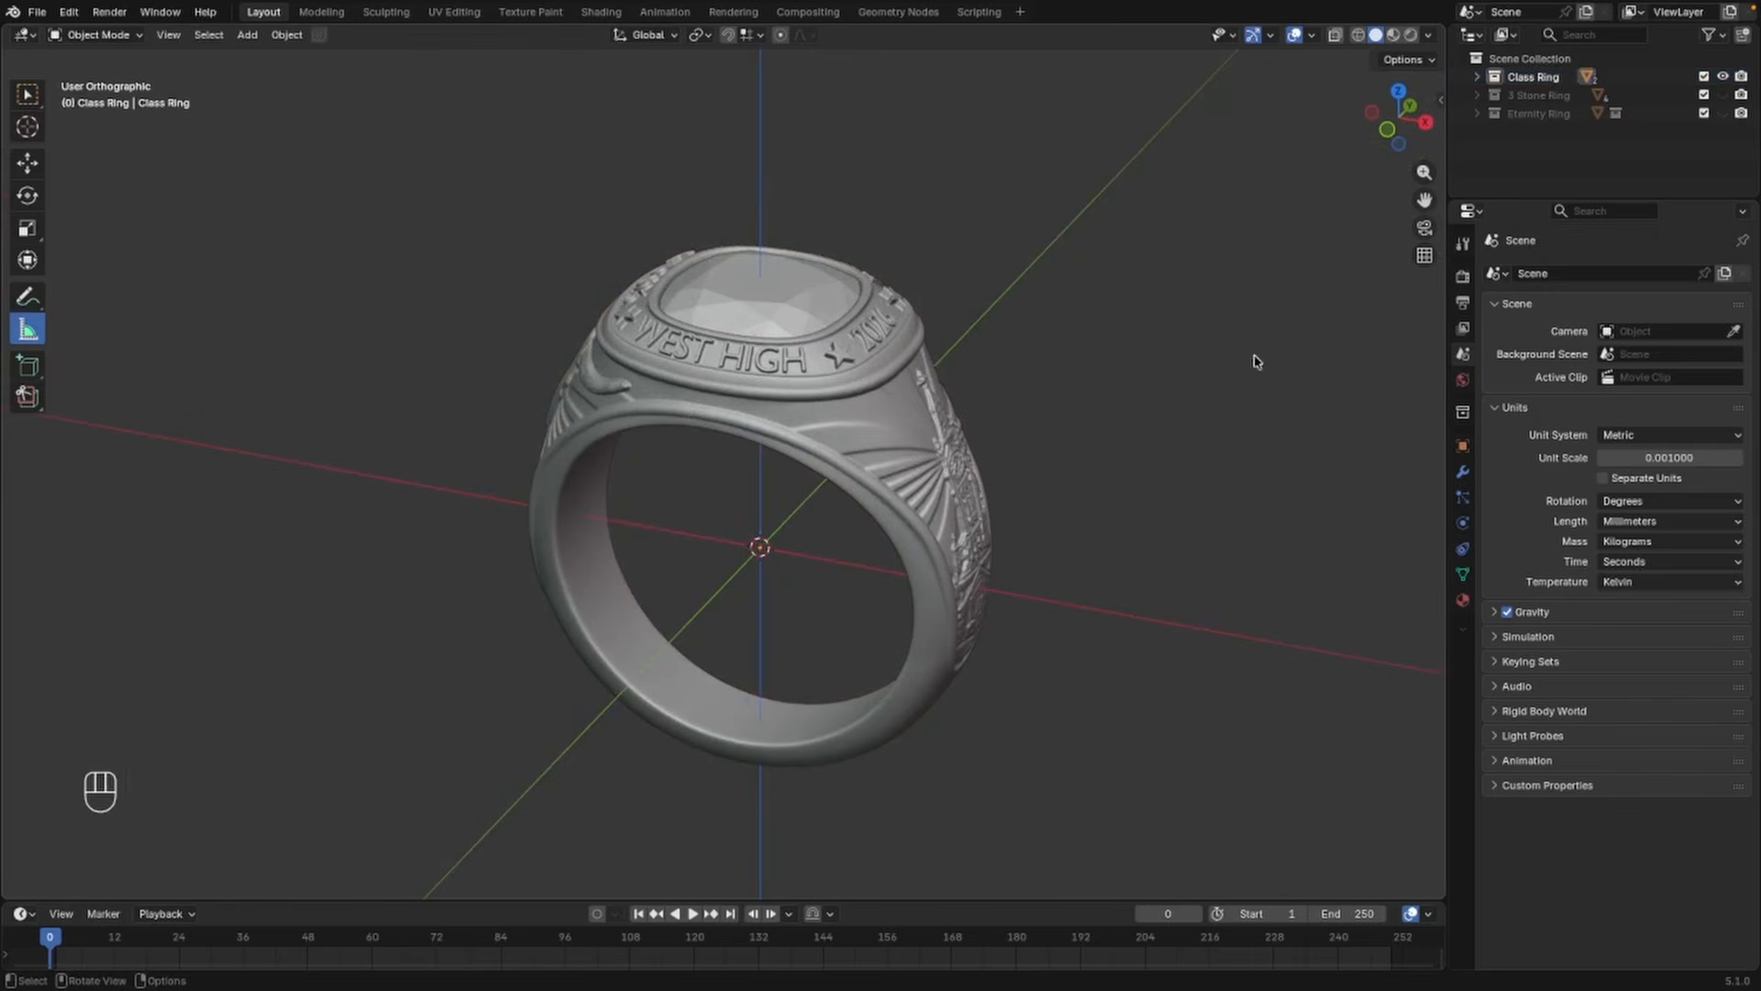
# Review the JewelCraft Size Curve options for ring format, size and start point without adding a curve
pyautogui.press('n')
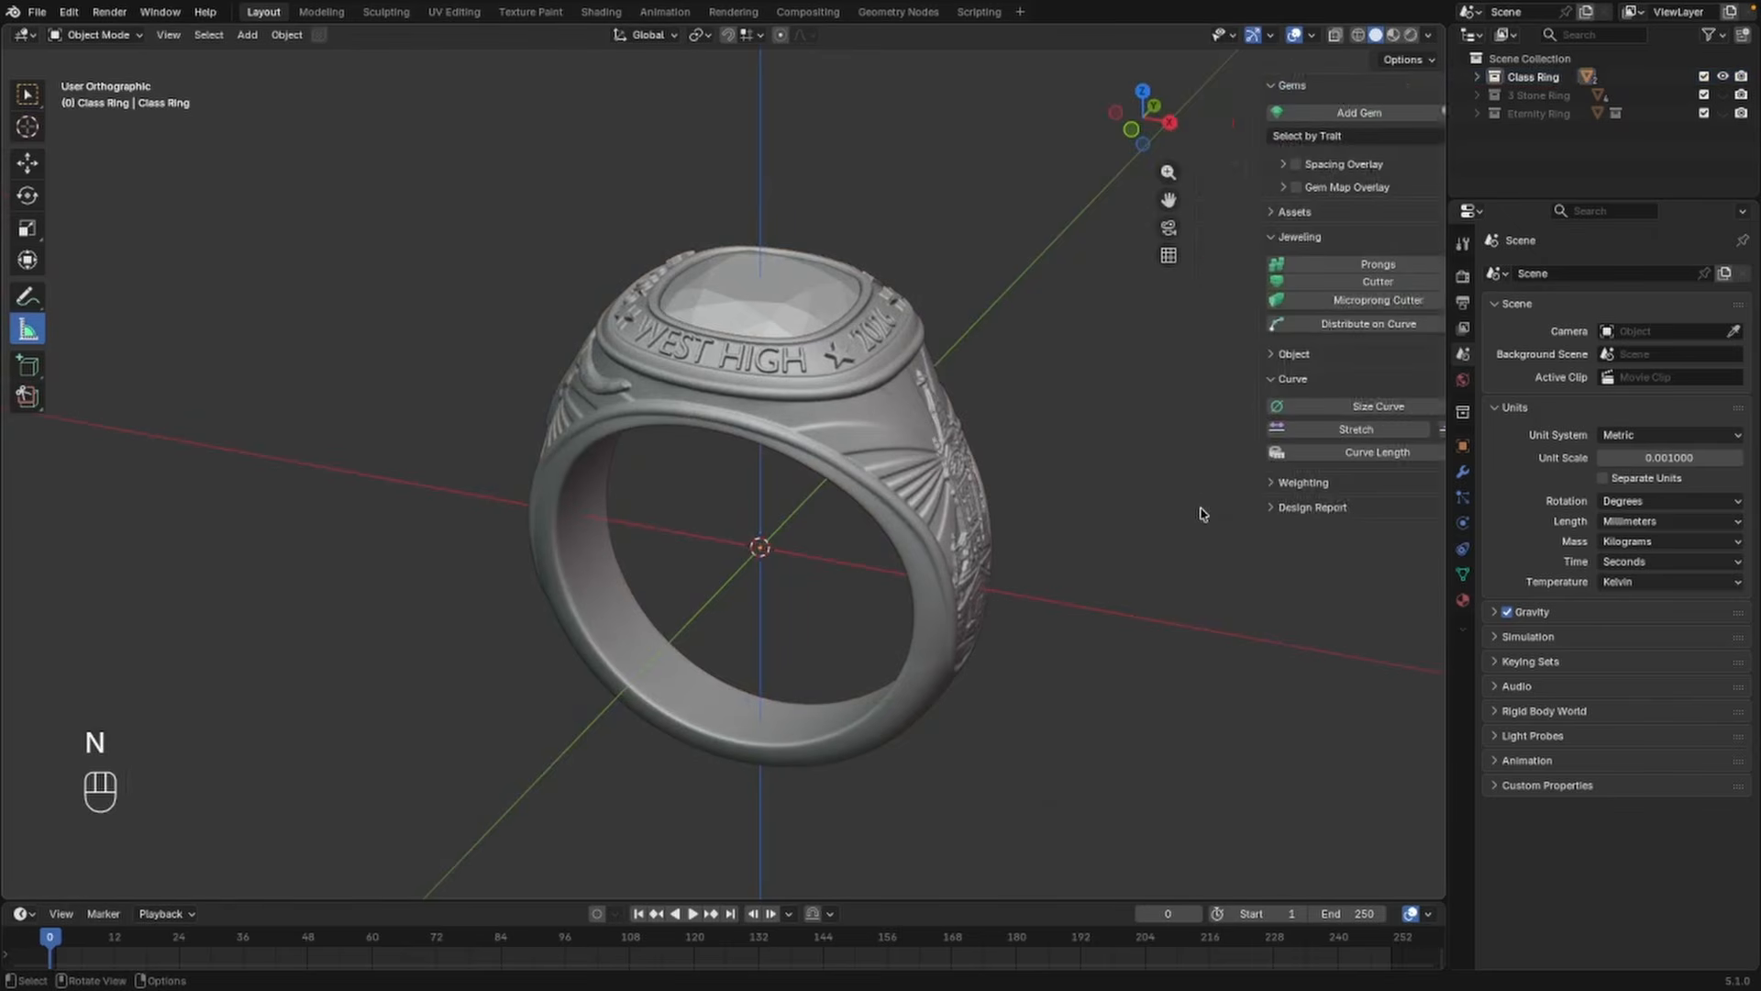
pyautogui.click(1328, 413)
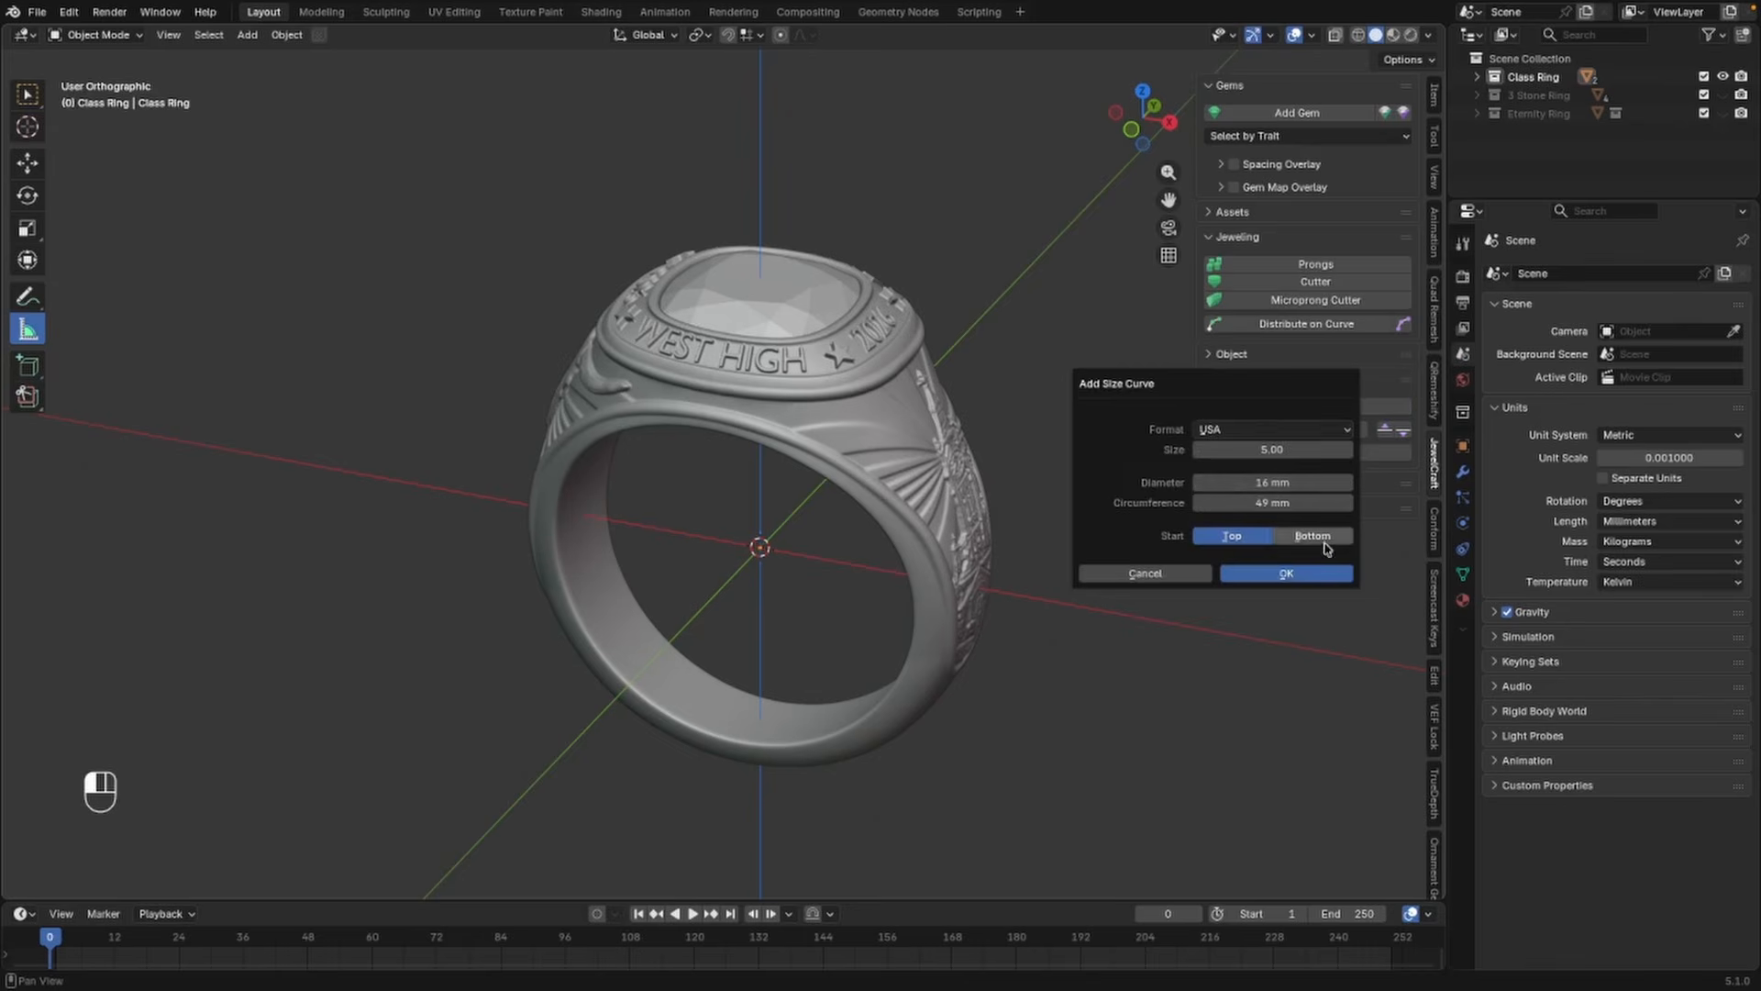
pyautogui.click(1146, 573)
pyautogui.press('n')
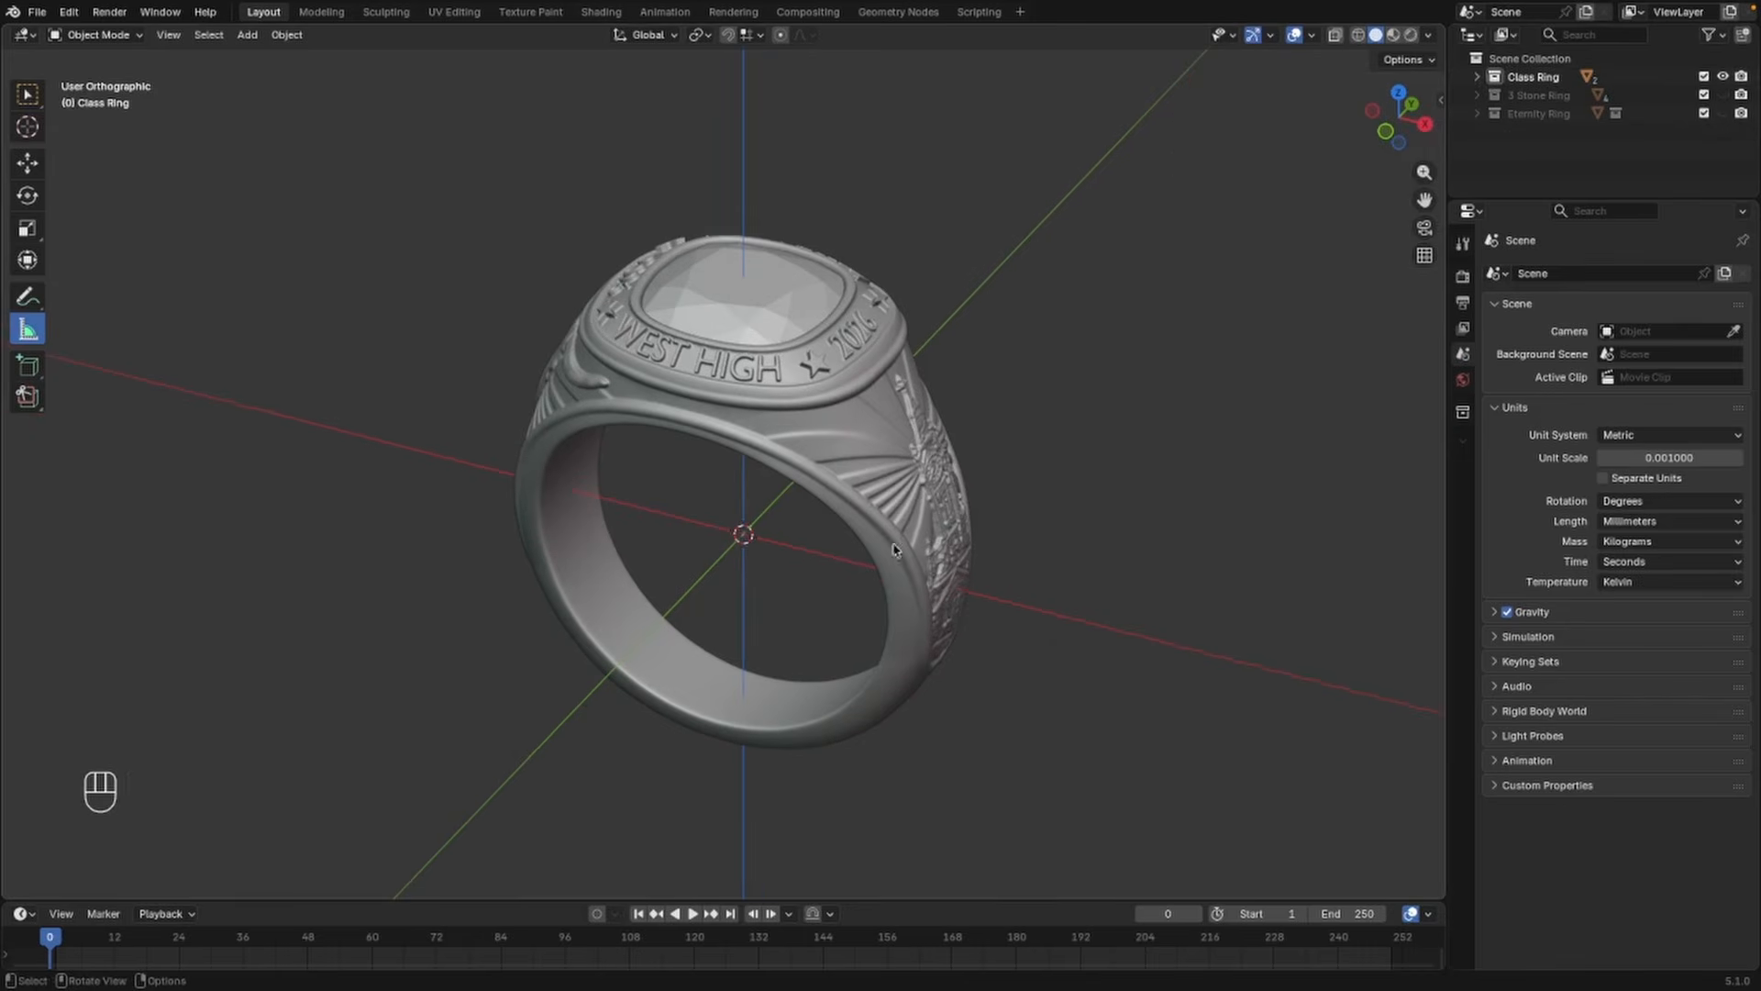
# Add a Bézier circle at the origin with an 8 mm radius and a 90° X rotation
pyautogui.moveTo(968, 562); pyautogui.dragTo(980, 545, button='middle')
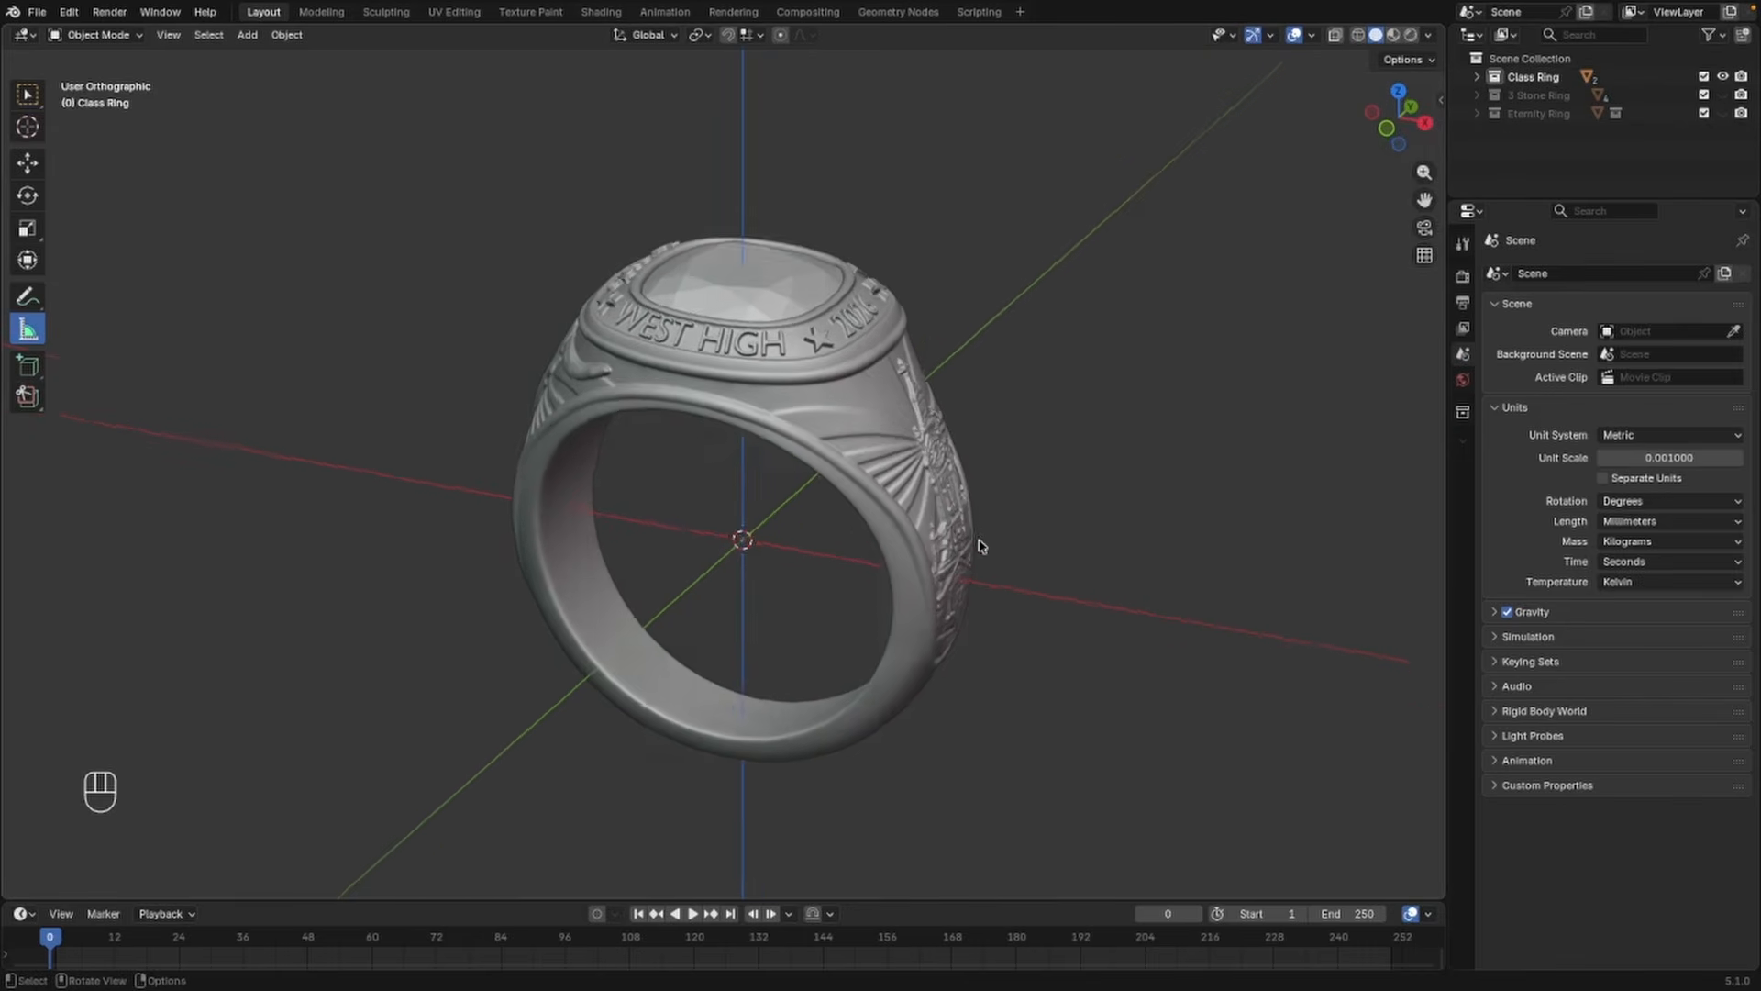
pyautogui.hotkey('shift', 'a')
pyautogui.moveTo(980, 579)
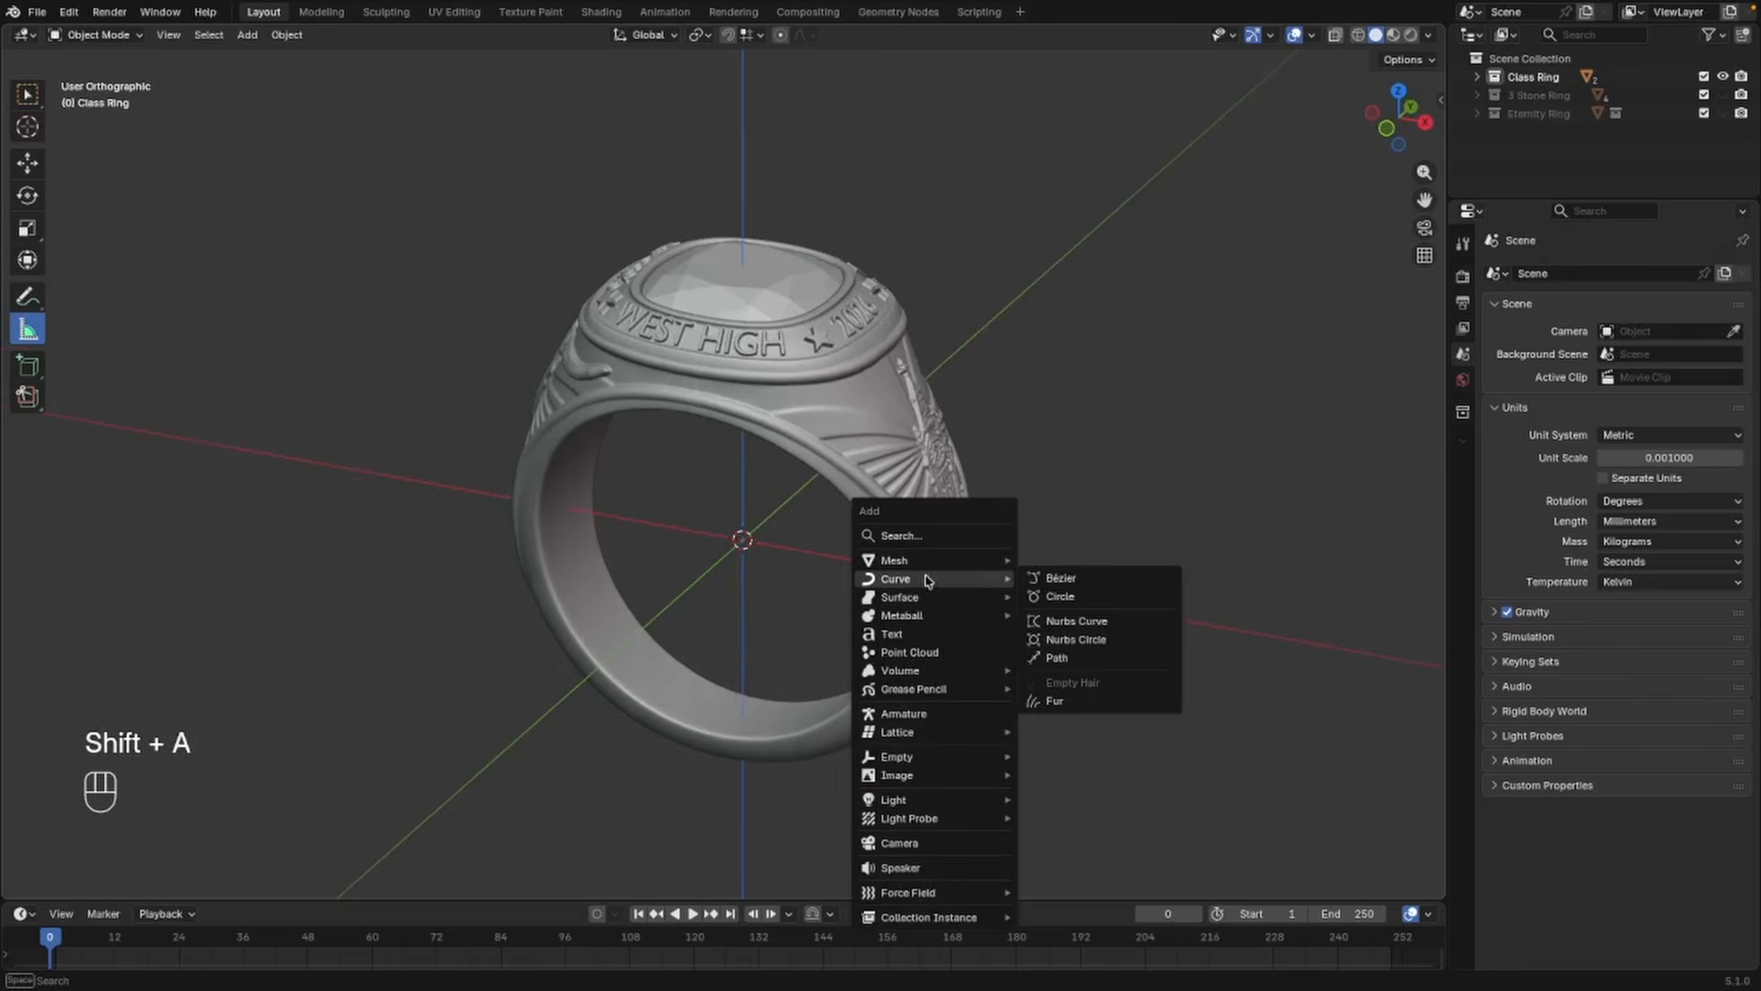
pyautogui.click(1064, 597)
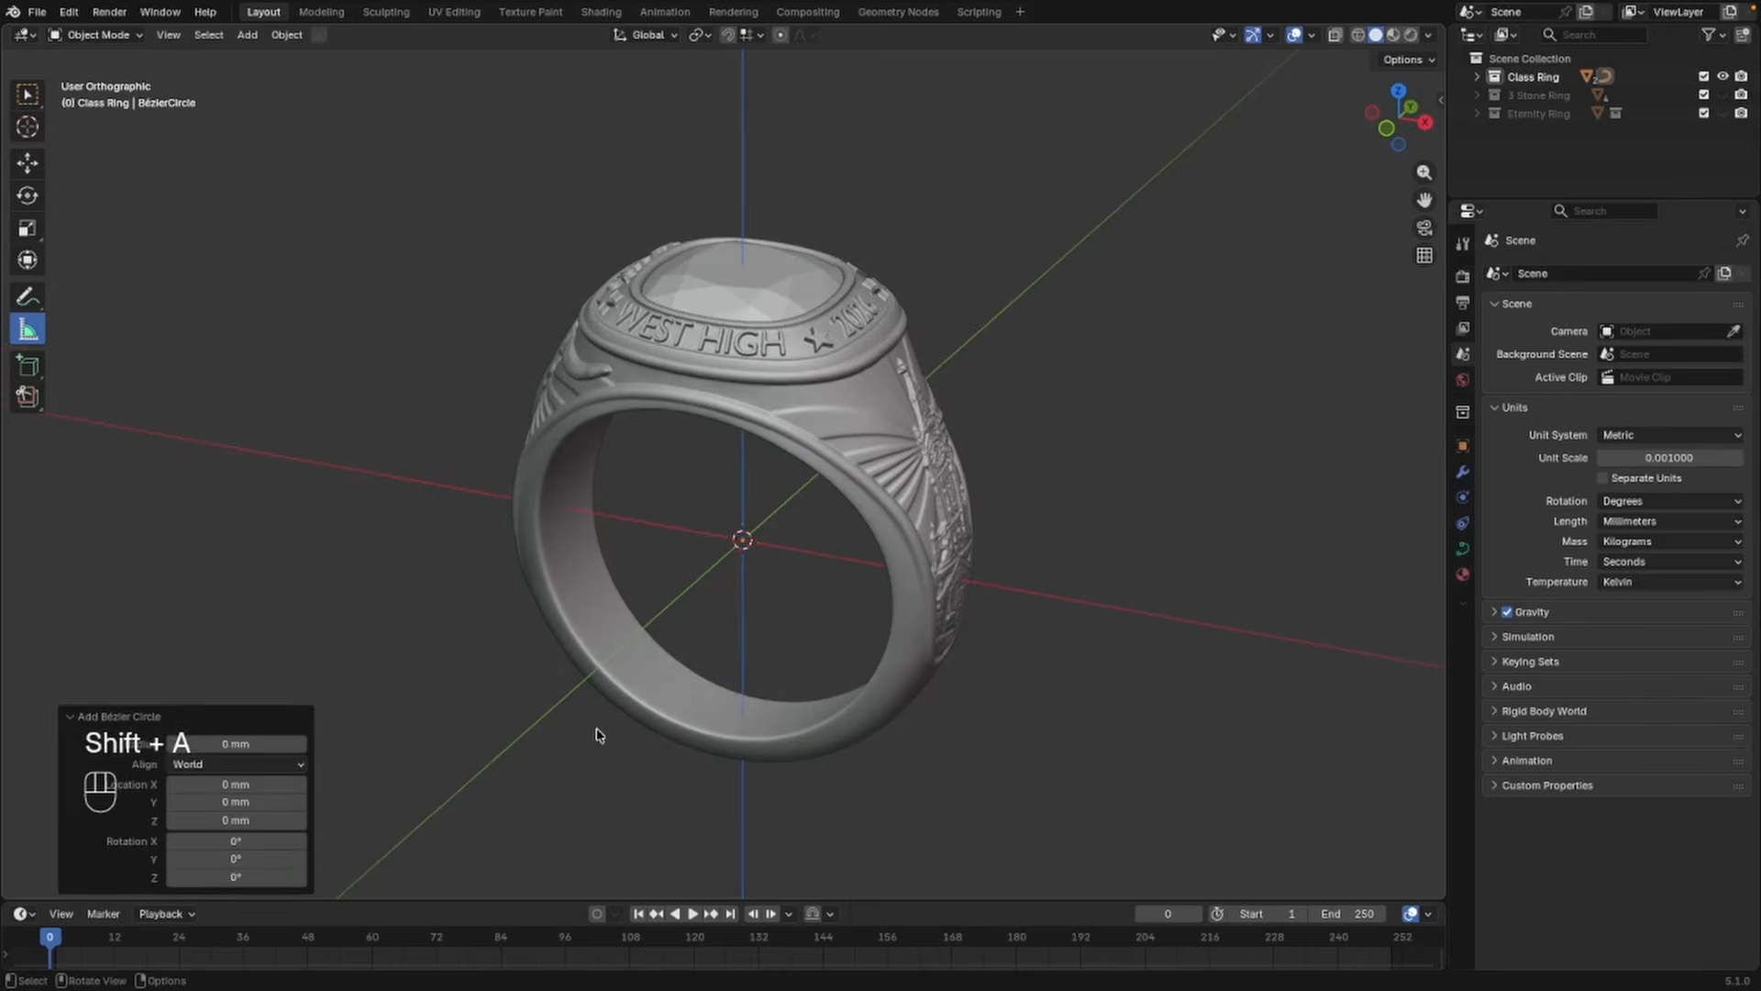
pyautogui.click(240, 745)
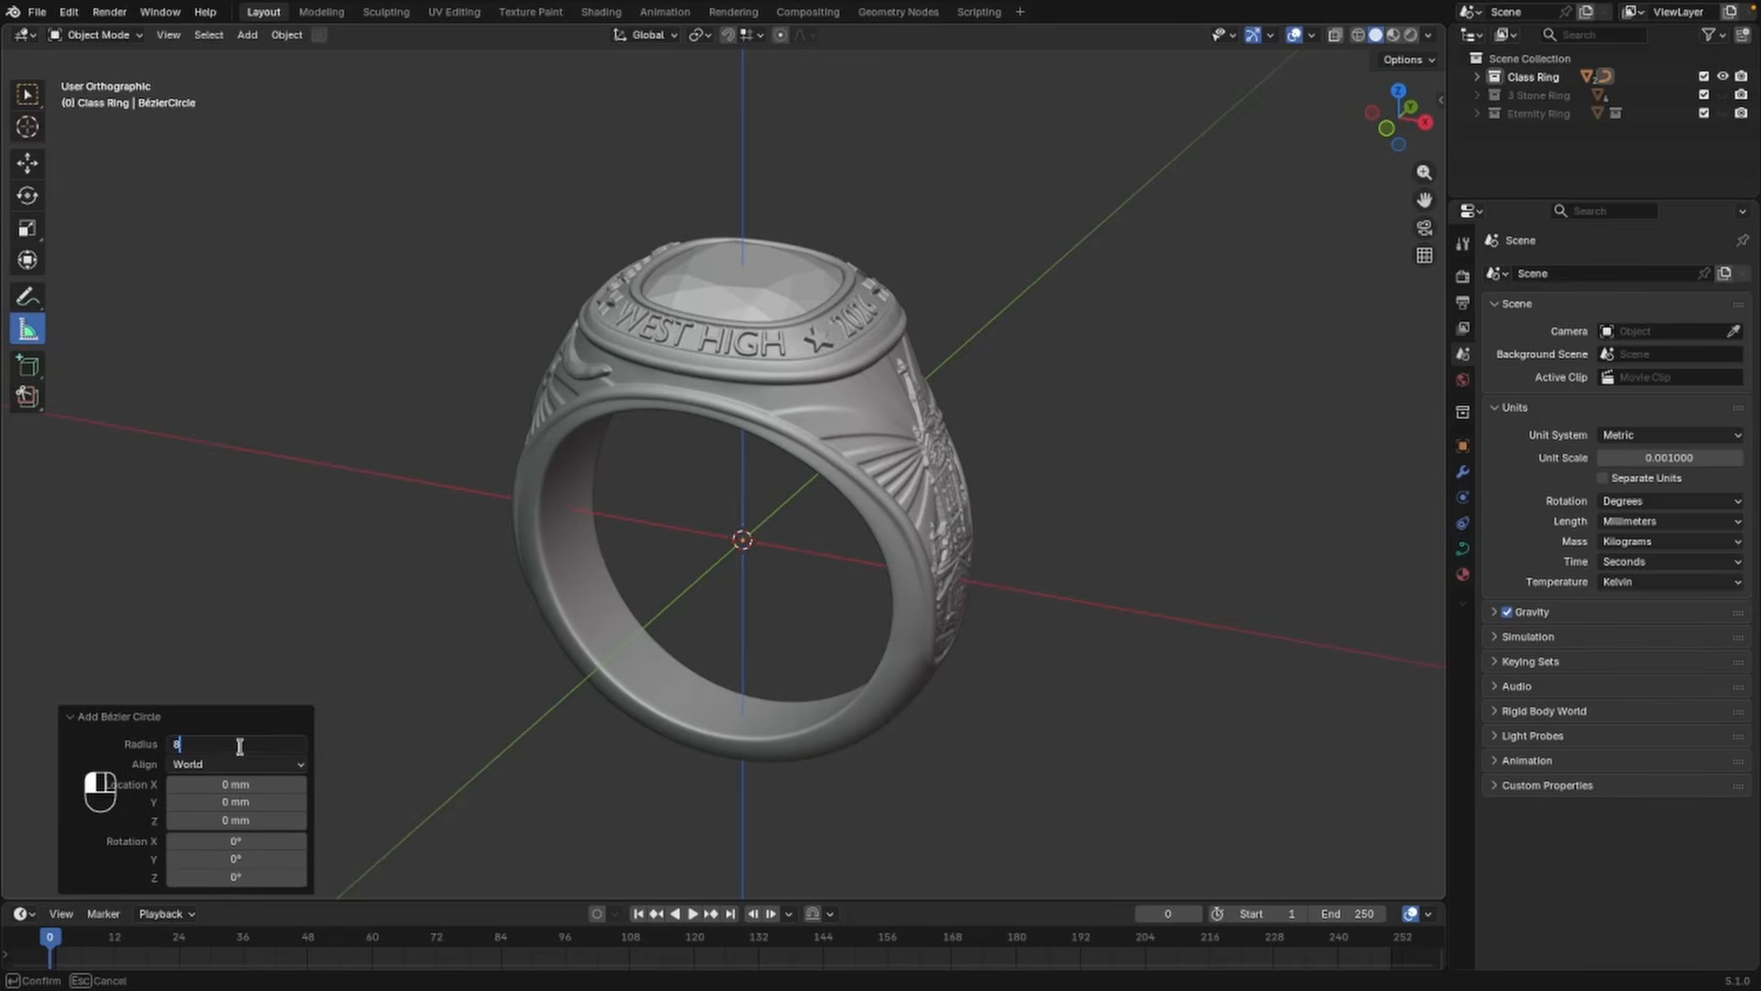
pyautogui.press('Return')
pyautogui.click(263, 834)
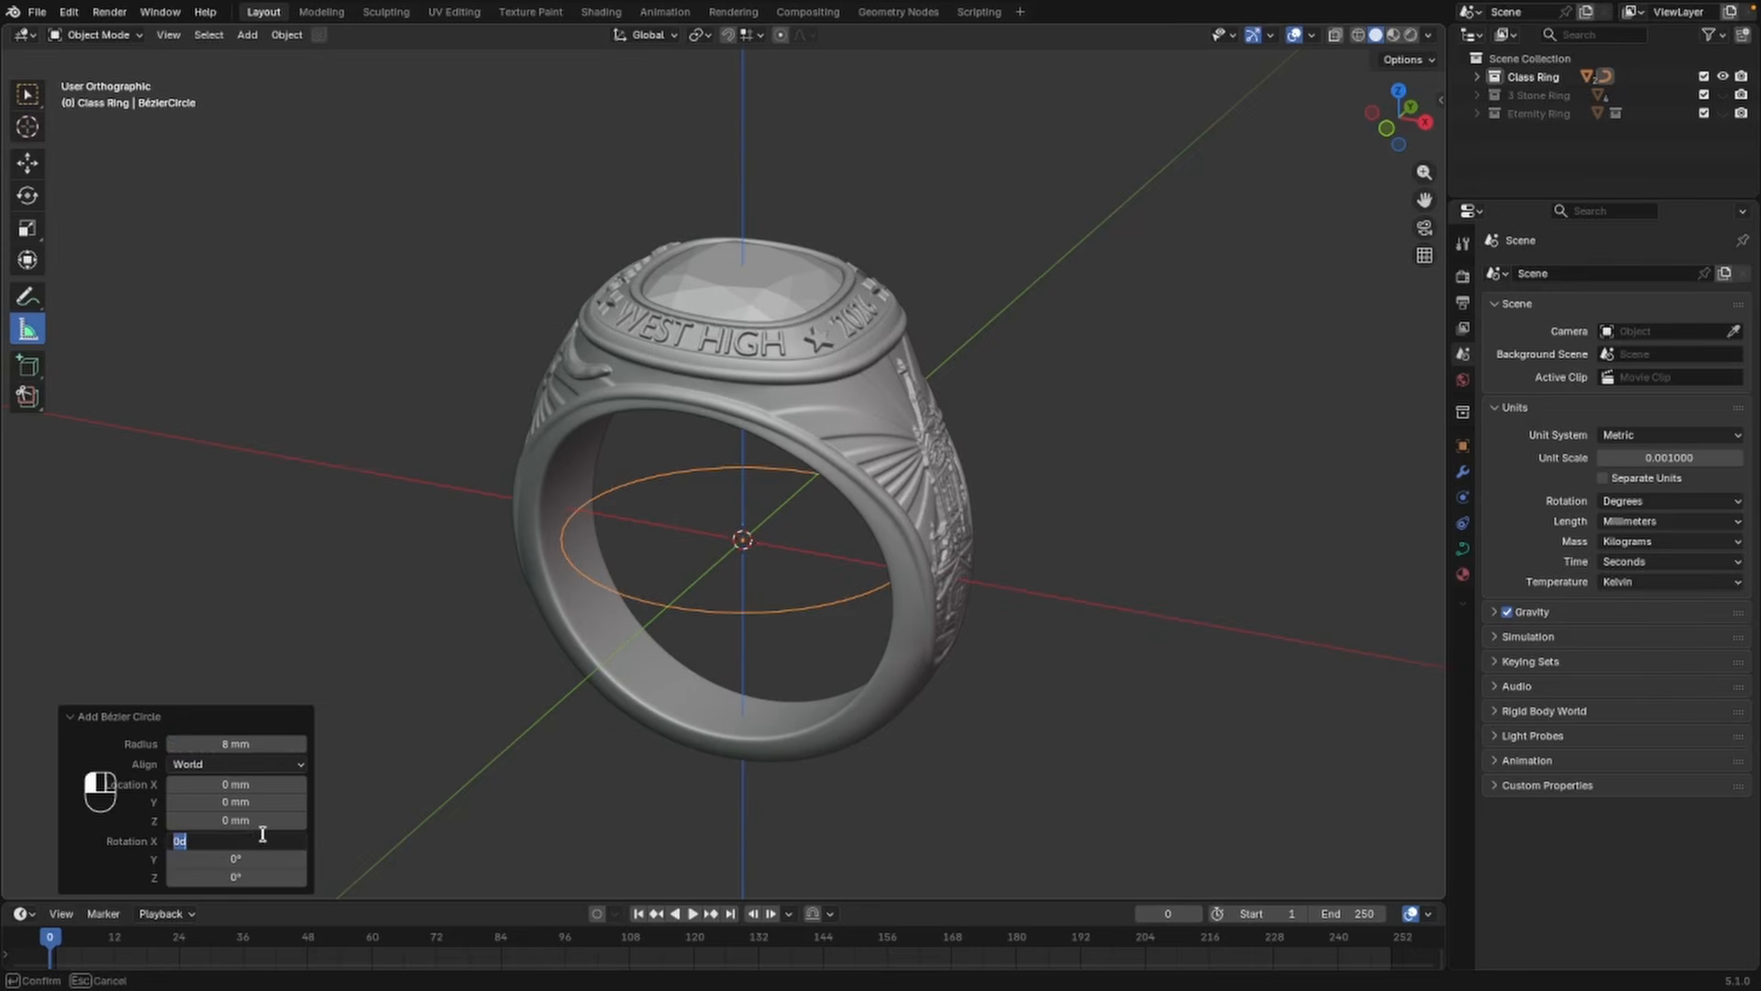
pyautogui.write('90')
pyautogui.press('Return')
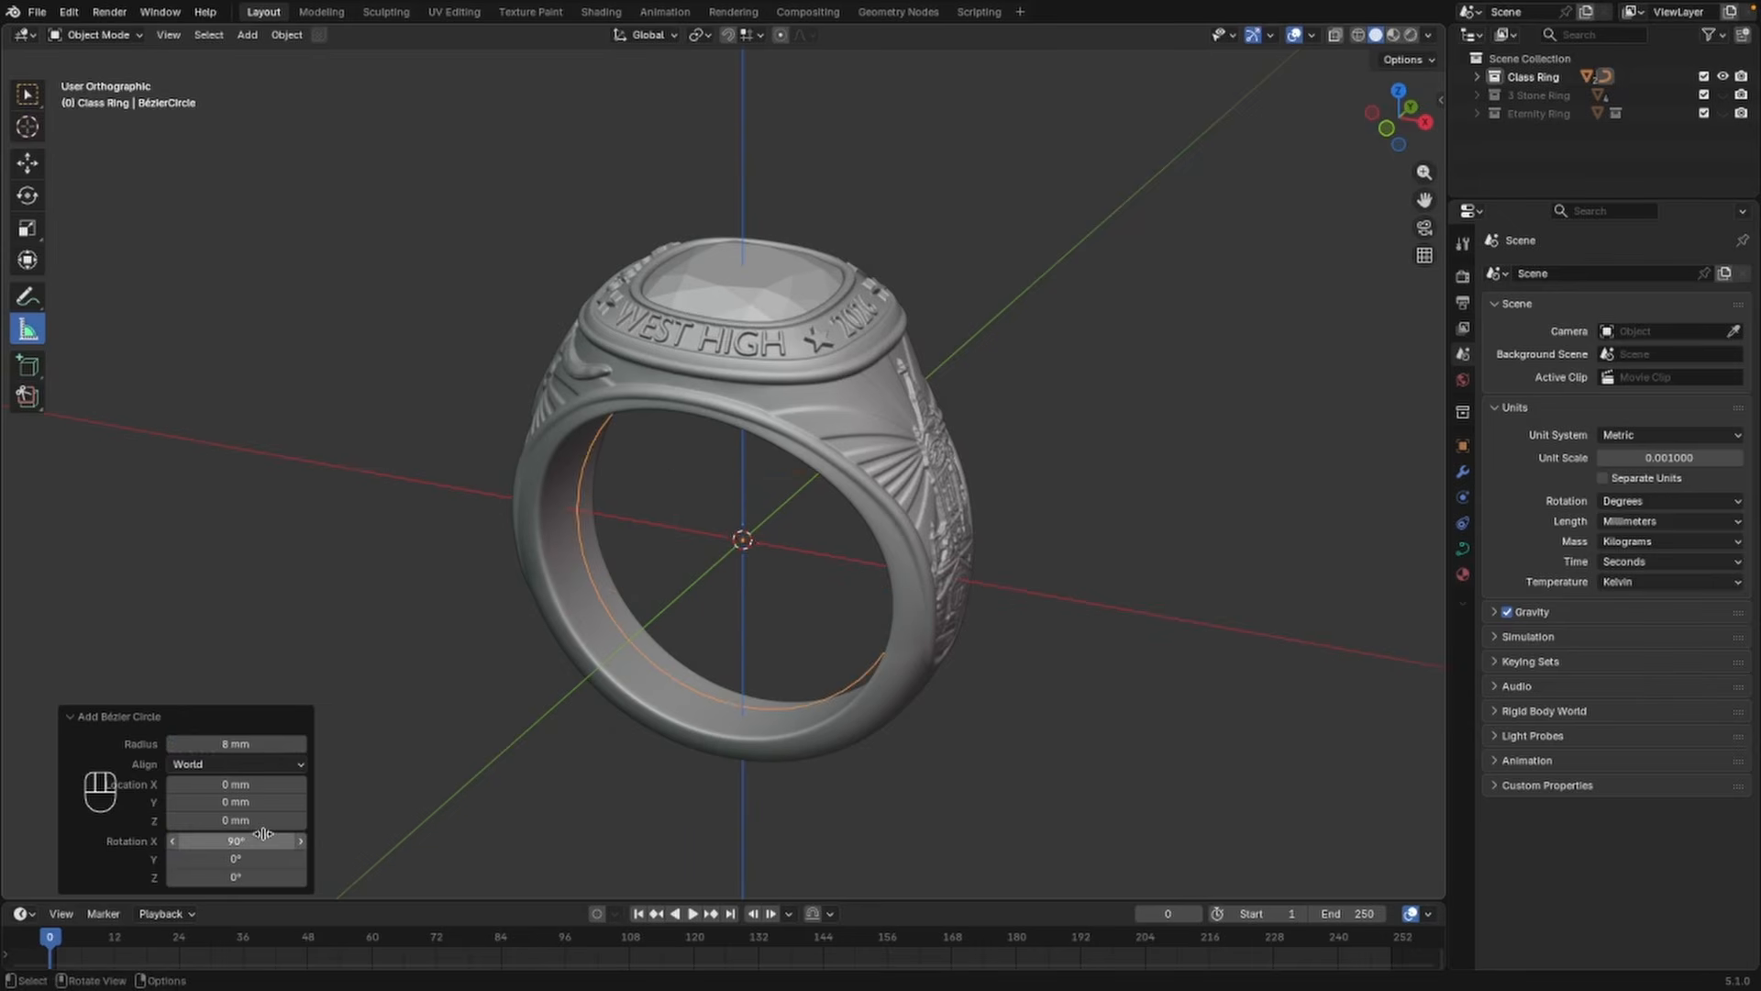
# Set the Bézier circle's preview resolution to 64 and compare the smoothed circle with the ring's inner band
pyautogui.moveTo(672, 565); pyautogui.dragTo(775, 574, button='middle')
pyautogui.scroll(4, 698, 536)
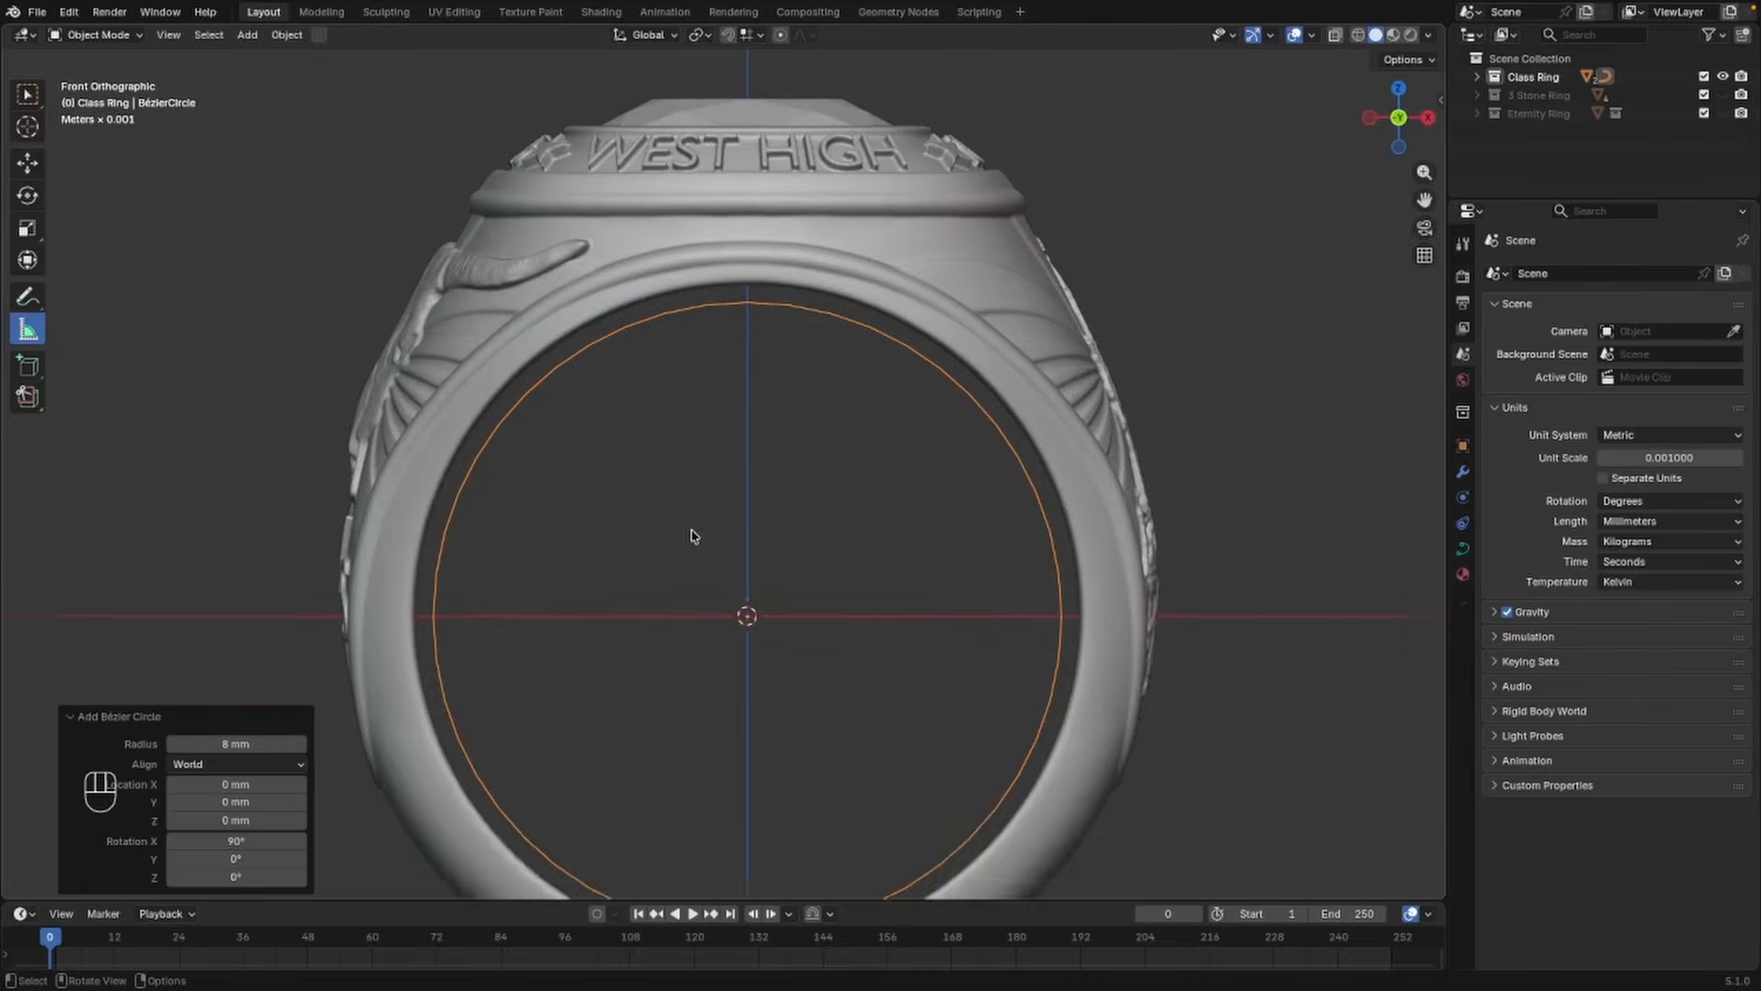
pyautogui.scroll(1, 725, 448)
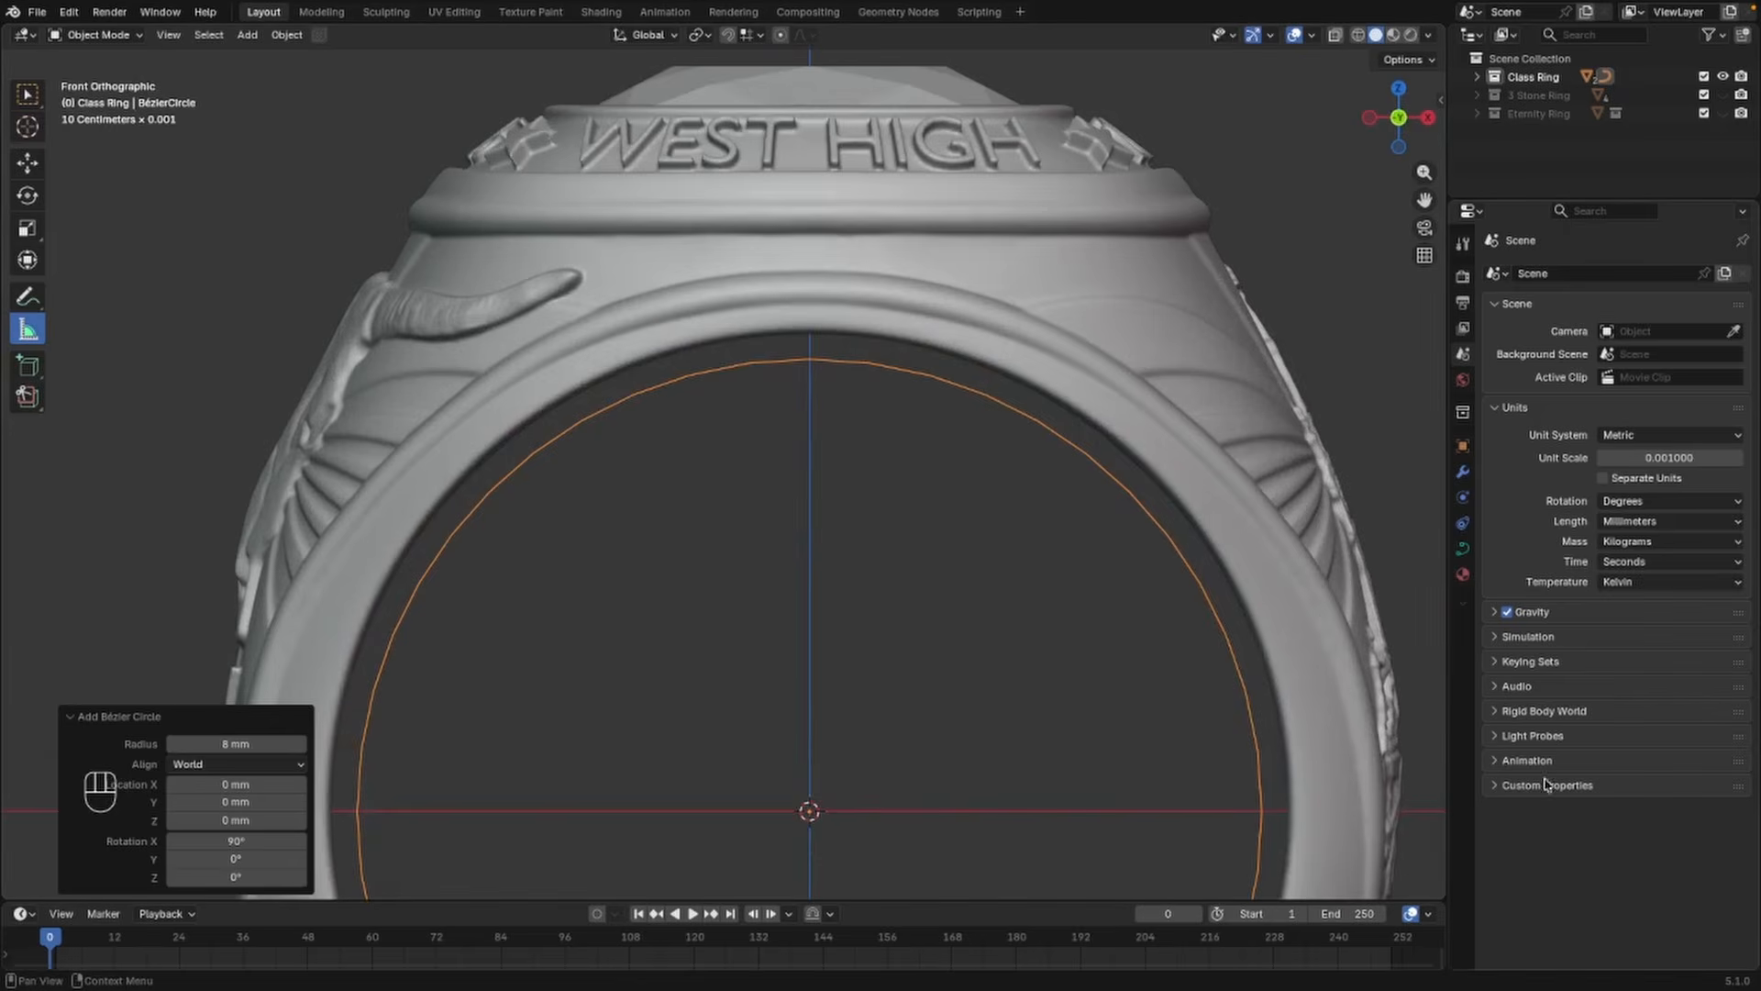
pyautogui.click(1463, 548)
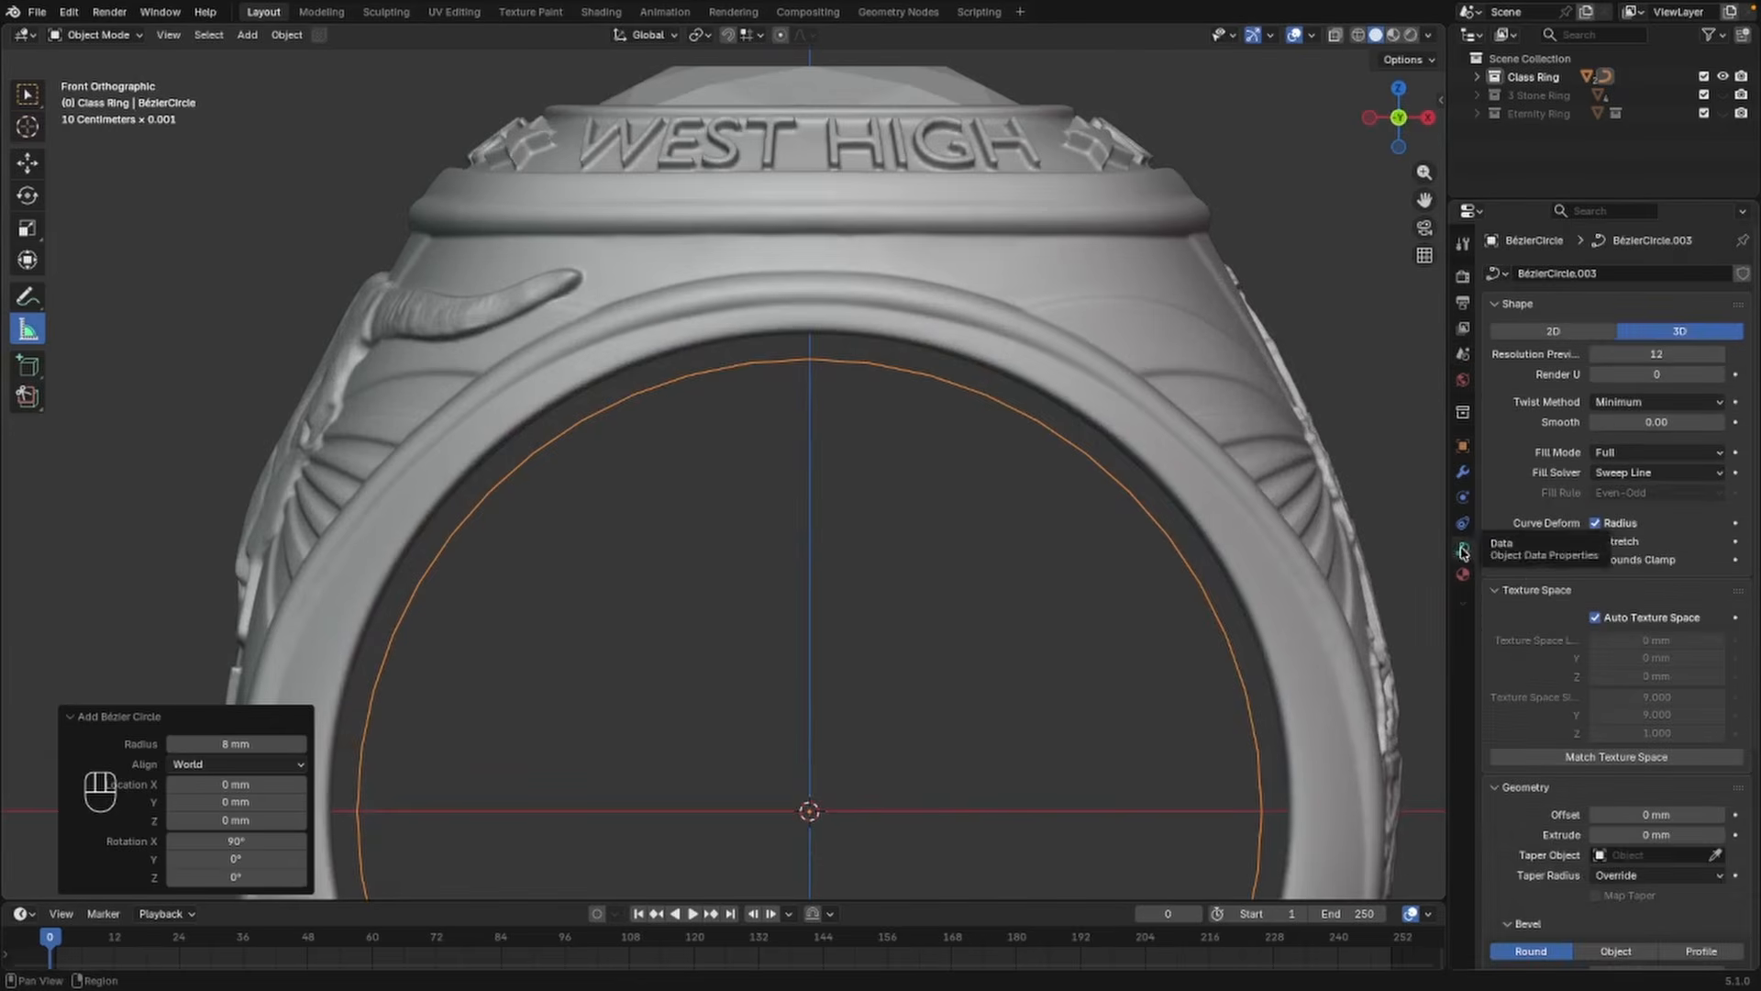
pyautogui.moveTo(1656, 354); pyautogui.dragTo(1721, 354)
pyautogui.scroll(1, 849, 395)
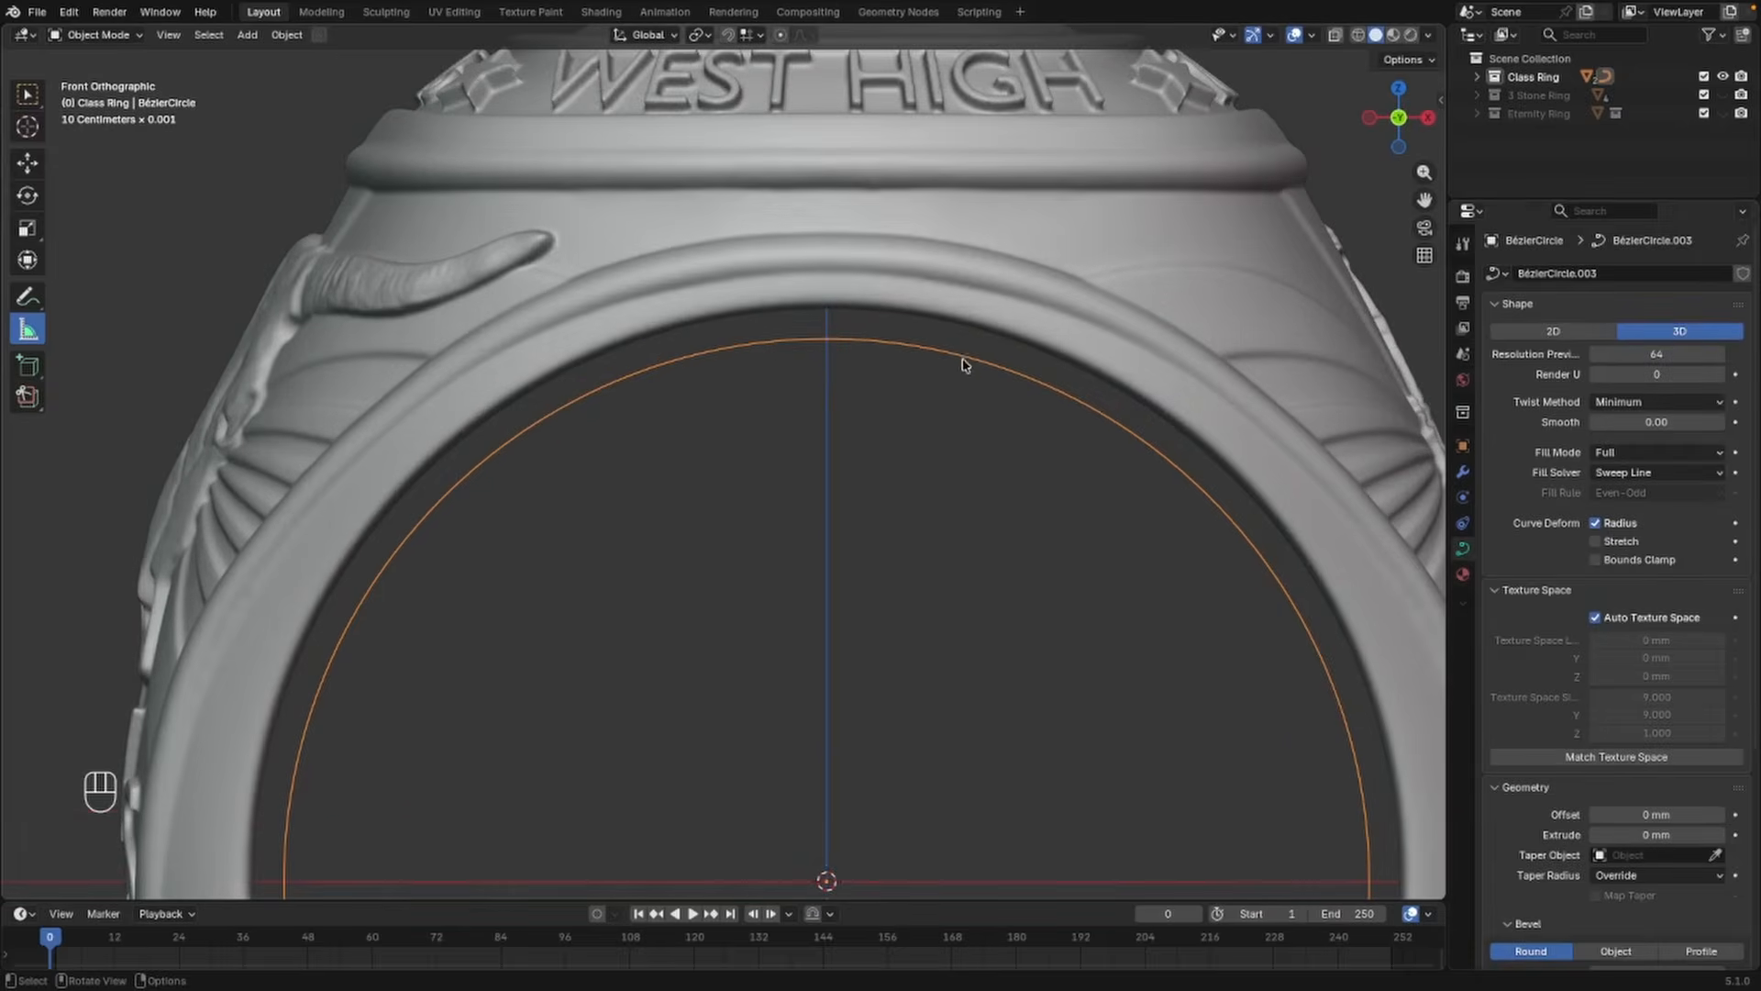
pyautogui.scroll(-4, 1052, 386)
pyautogui.moveTo(944, 409); pyautogui.dragTo(969, 437, button='middle')
pyautogui.scroll(-2, 853, 392)
pyautogui.keyDown('shift'); pyautogui.moveTo(797, 432); pyautogui.dragTo(945, 363, button='middle'); pyautogui.keyUp('shift')
pyautogui.scroll(1, 810, 367)
pyautogui.scroll(-1, 940, 398)
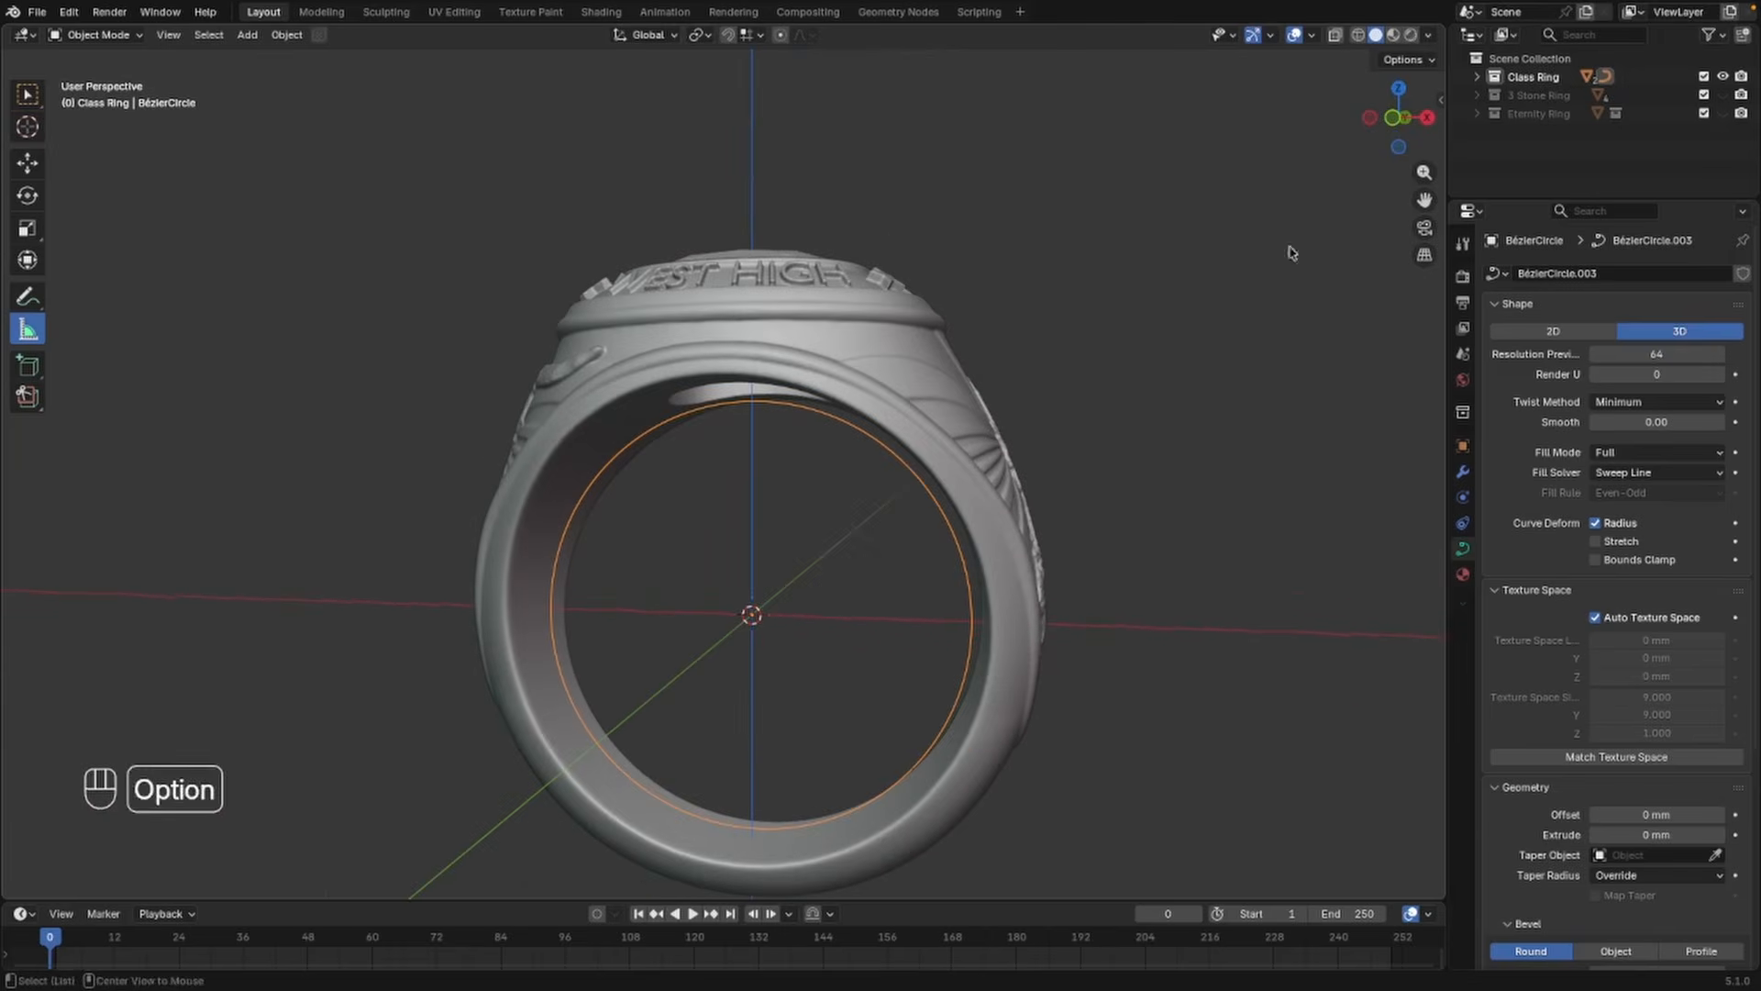
# Move the Bézier circle out of the Class Ring collection into the Scene Collection and rename it Size 5
pyautogui.click(1477, 77)
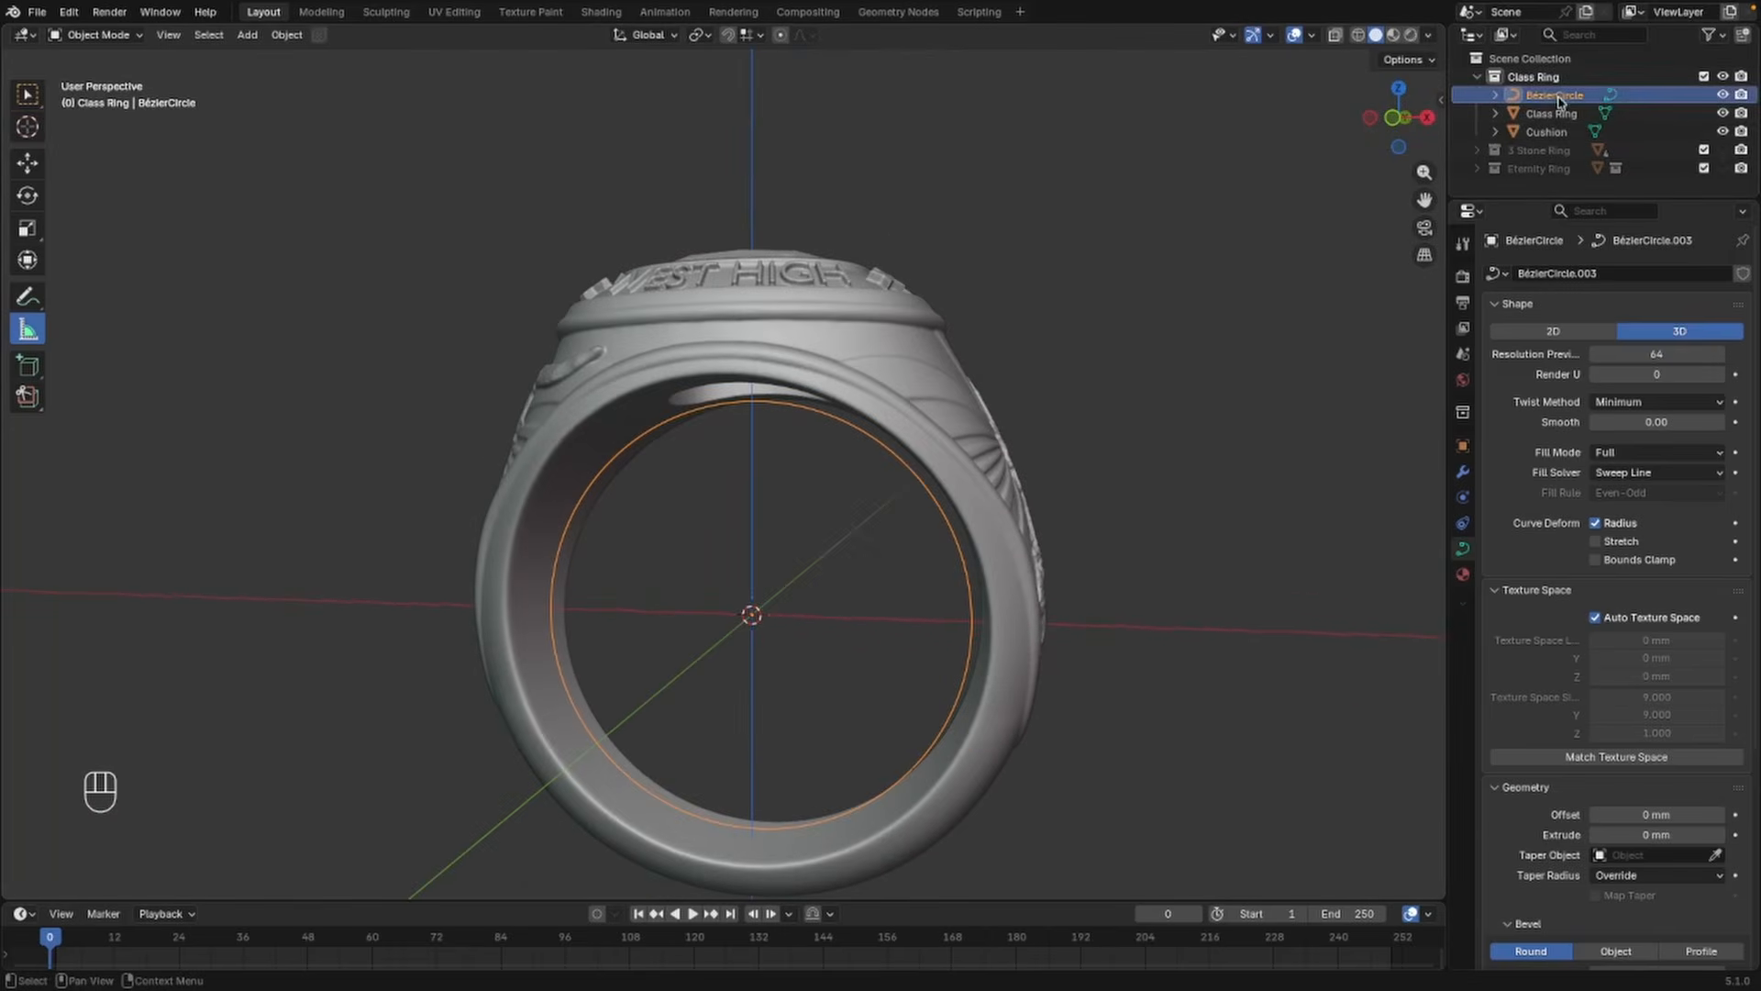
pyautogui.moveTo(1548, 96)
pyautogui.mouseDown()
pyautogui.moveTo(1580, 122)
pyautogui.moveTo(1580, 165)
pyautogui.moveTo(1548, 64)
pyautogui.mouseUp()
pyautogui.doubleClick(1556, 171)
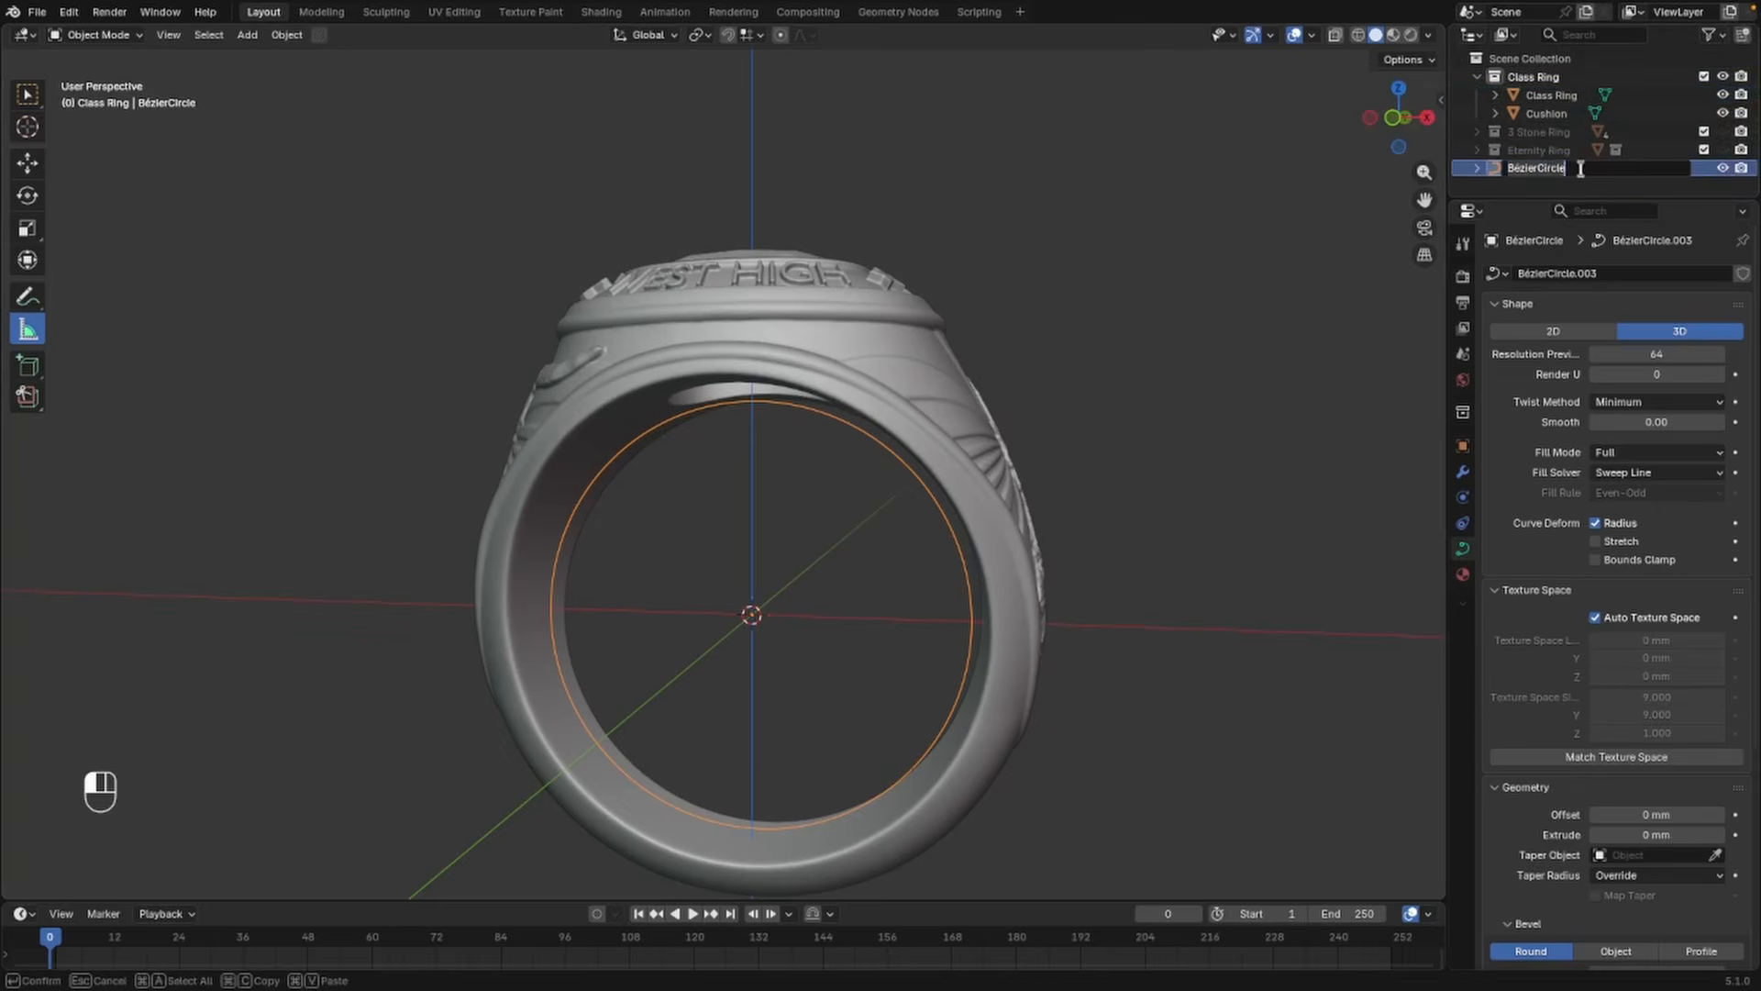
pyautogui.write('Size 5')
pyautogui.press('Return')
pyautogui.moveTo(1168, 476); pyautogui.dragTo(1032, 492, button='middle')
pyautogui.click(1197, 468)
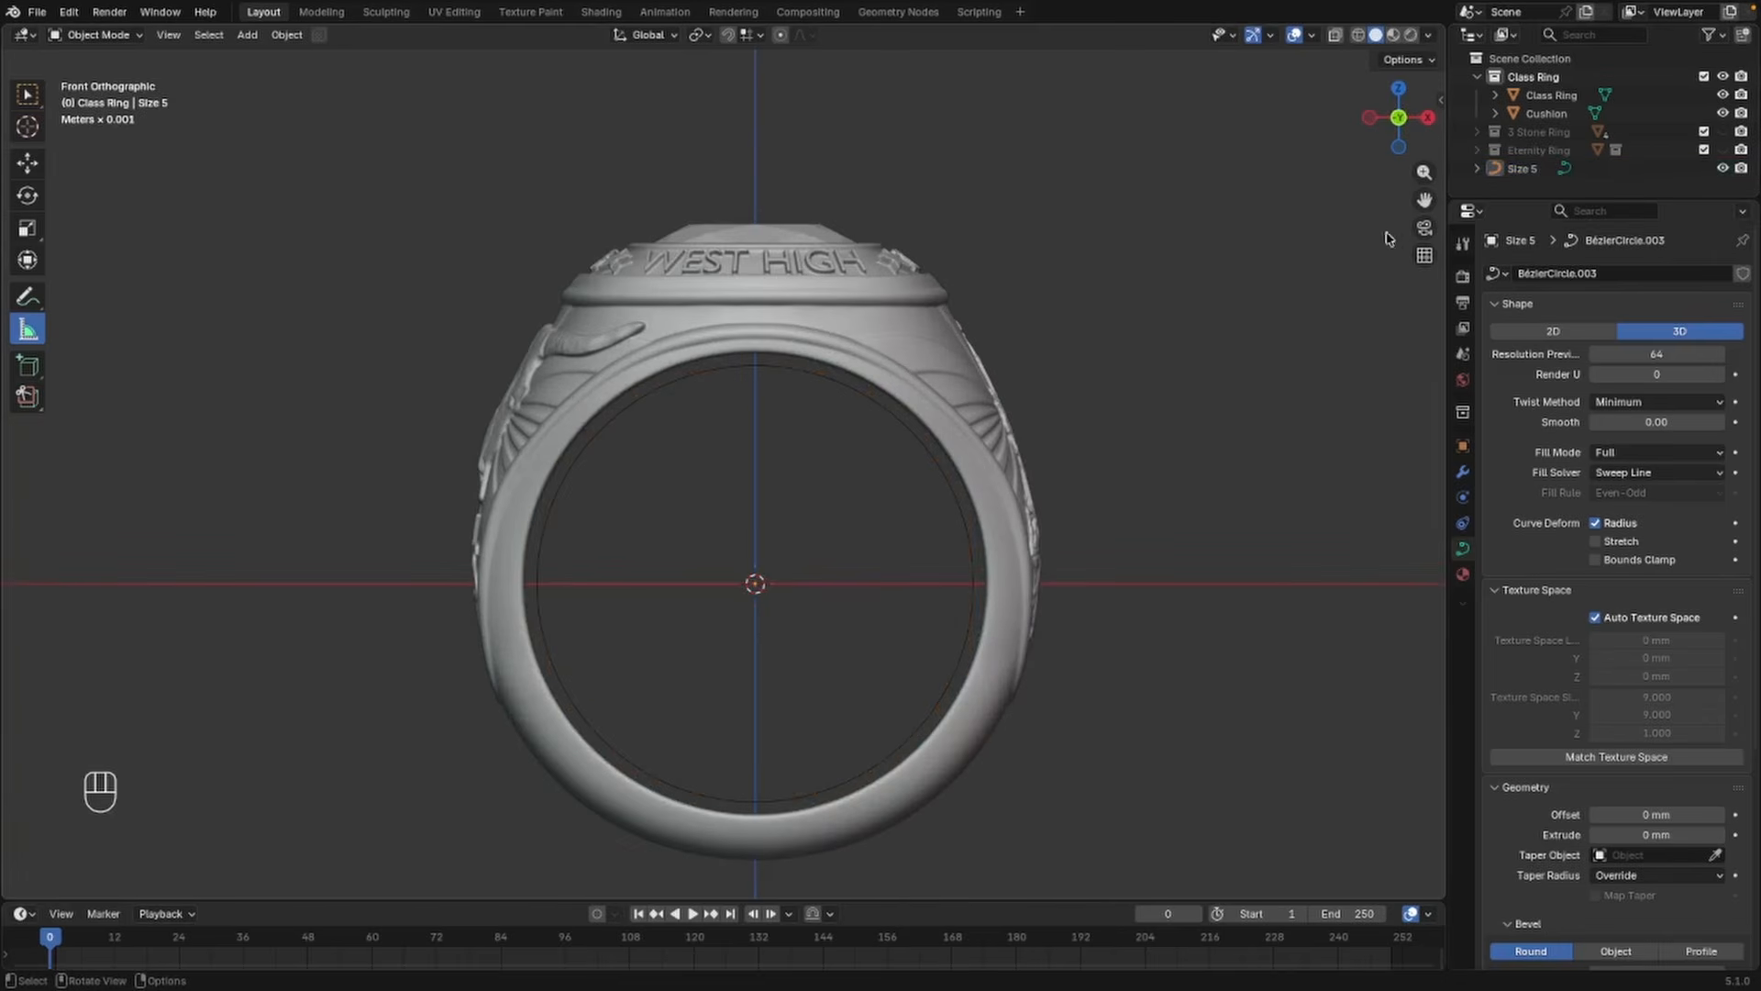
pyautogui.click(1478, 79)
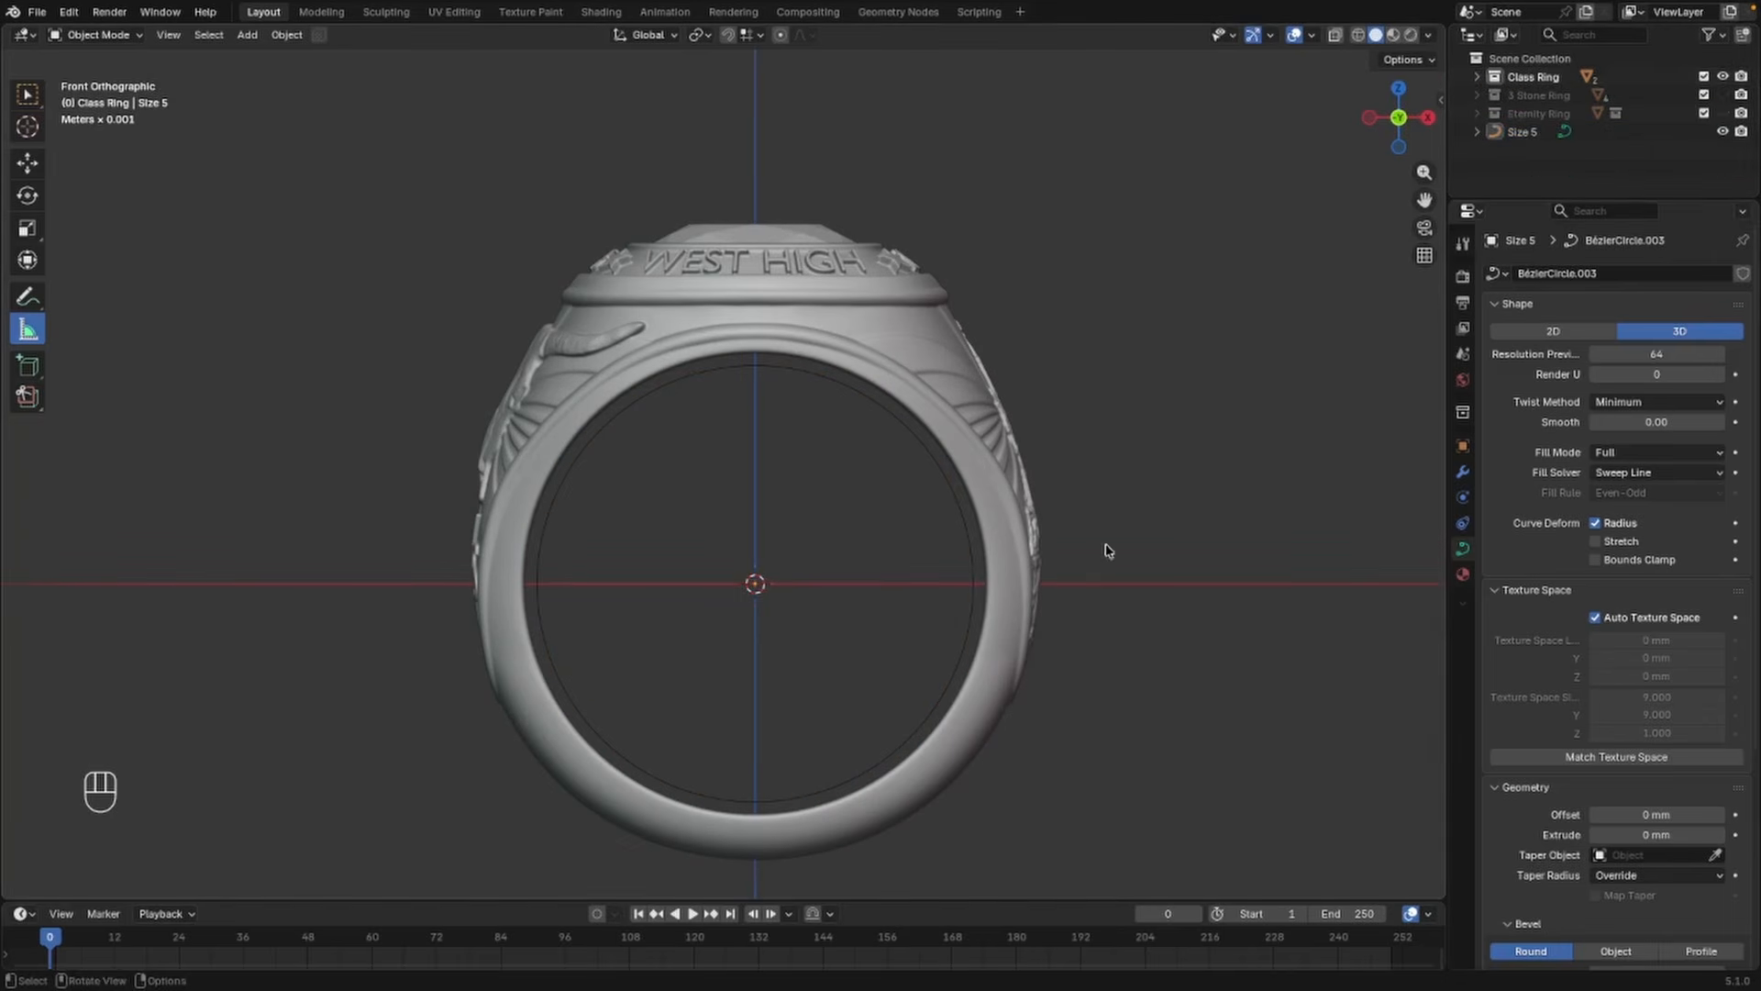
pyautogui.keyDown('shift'); pyautogui.moveTo(1108, 550); pyautogui.dragTo(1071, 493, button='middle'); pyautogui.keyUp('shift')
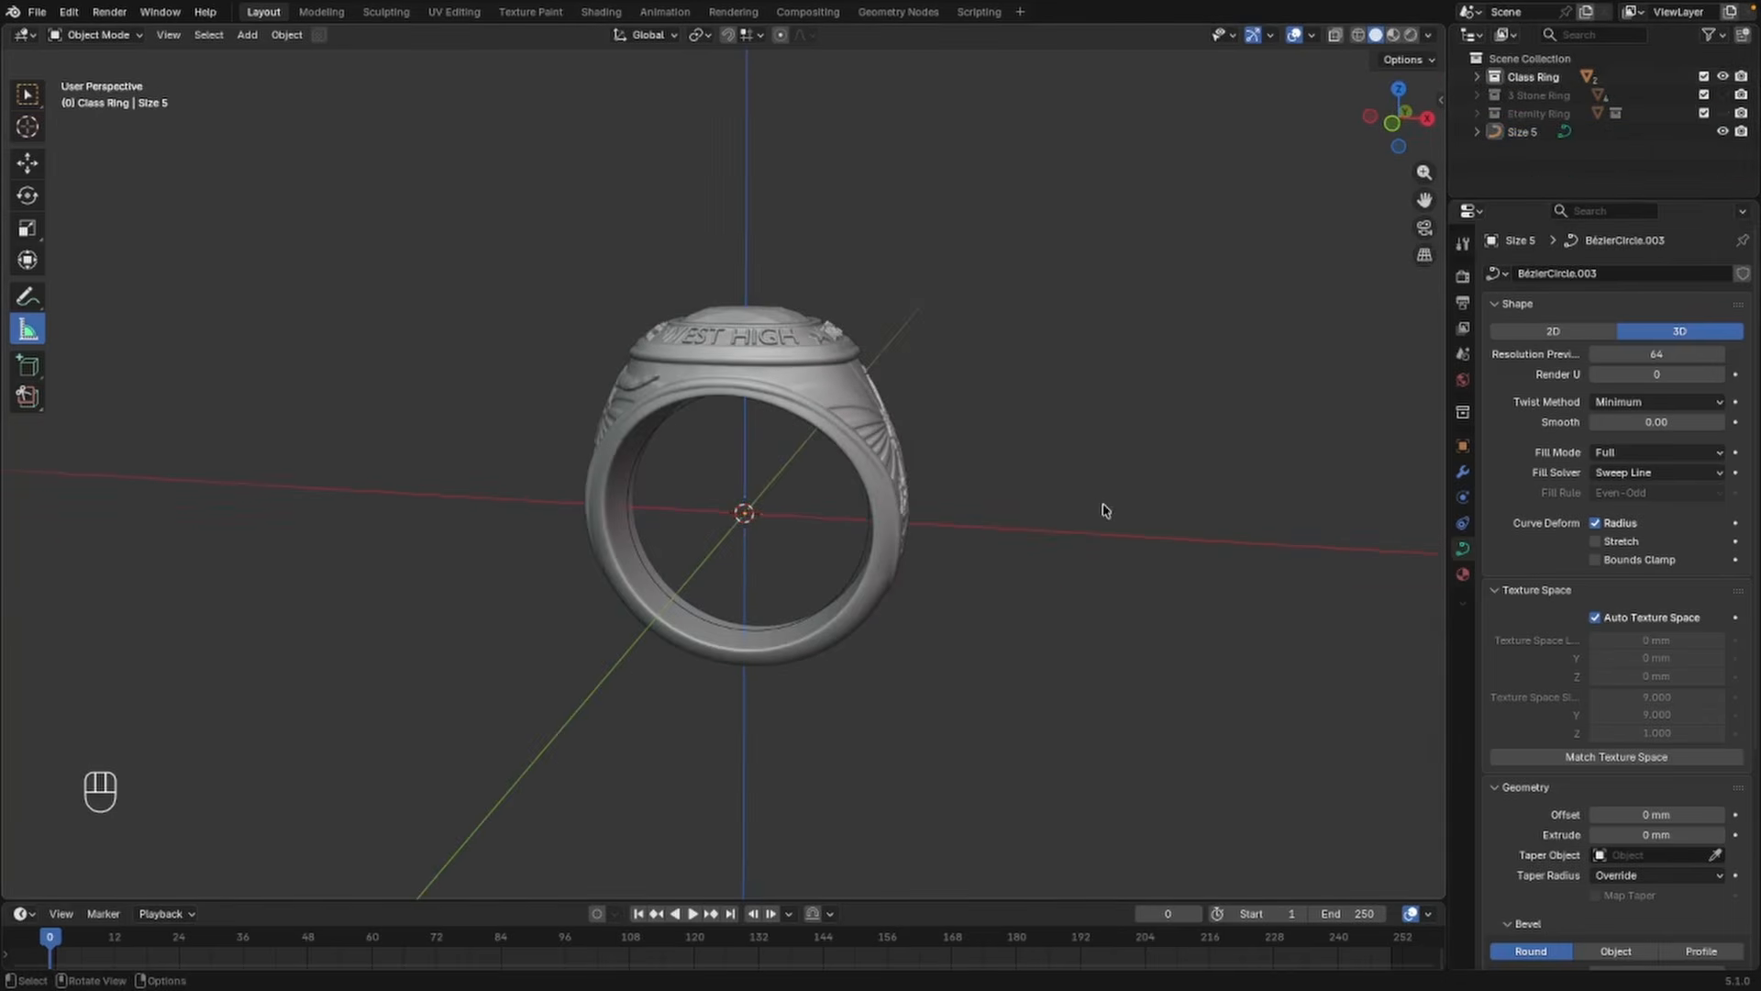
# Add a JewelCraft size curve in USA format, size 8, starting at the top
pyautogui.press('n')
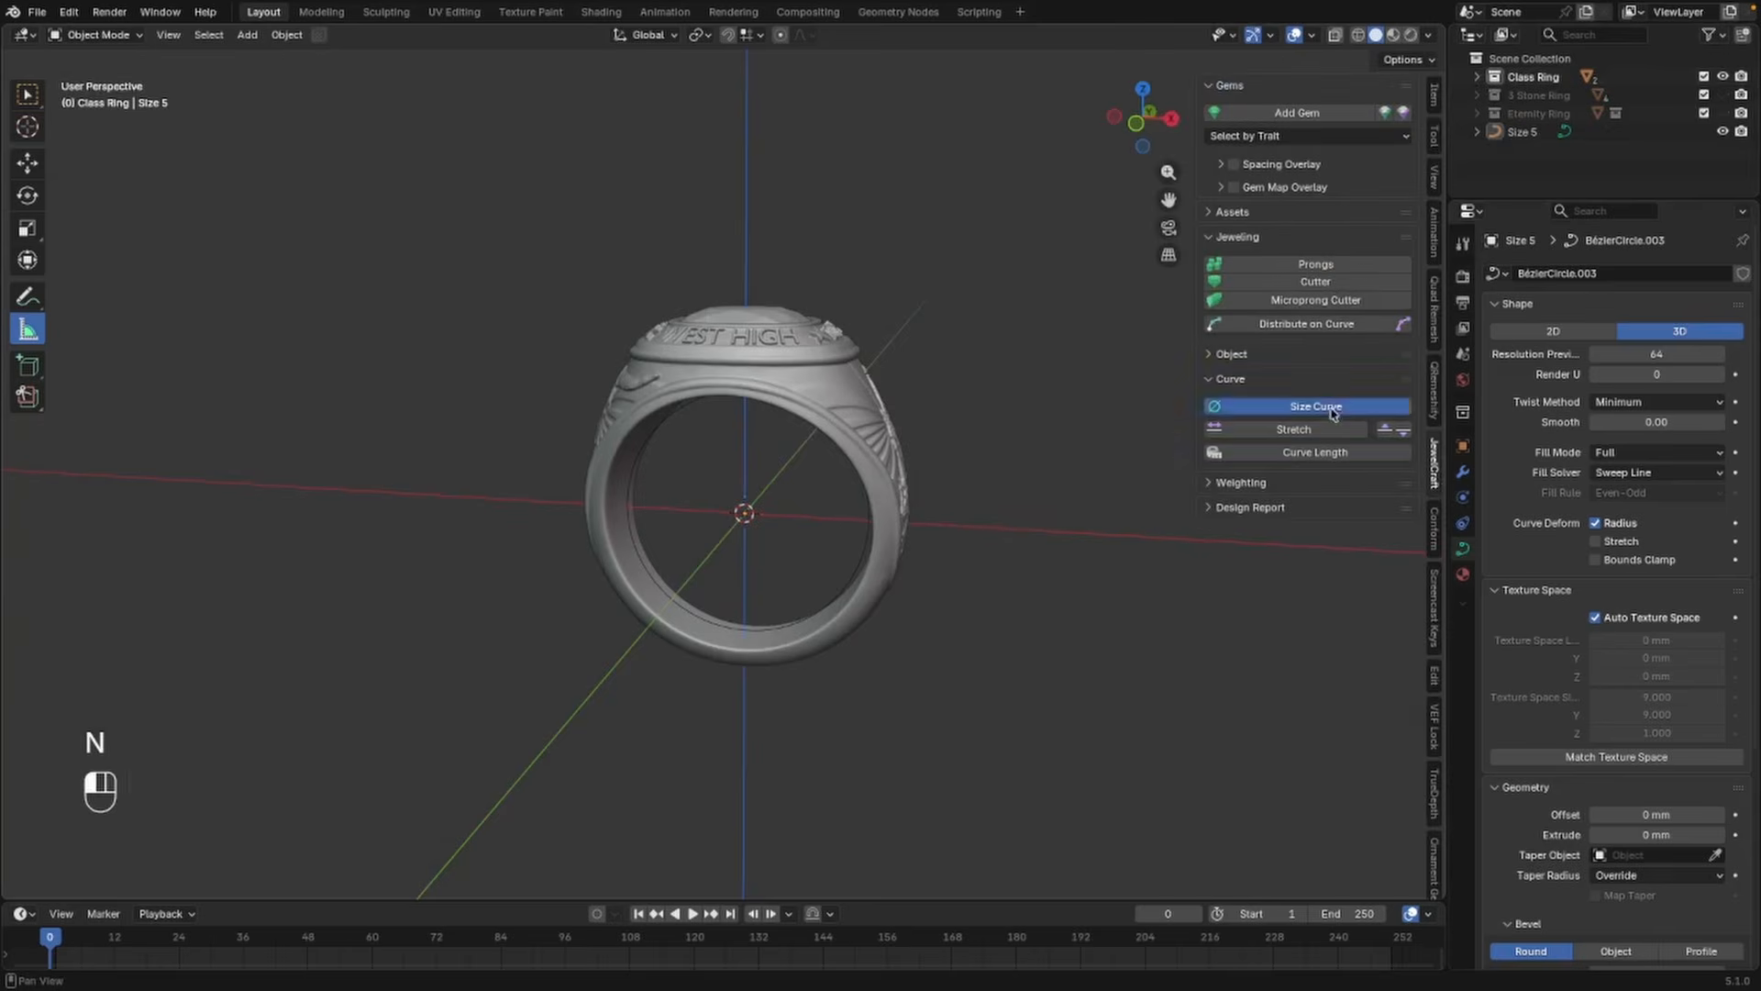
pyautogui.click(1342, 408)
pyautogui.click(1352, 447)
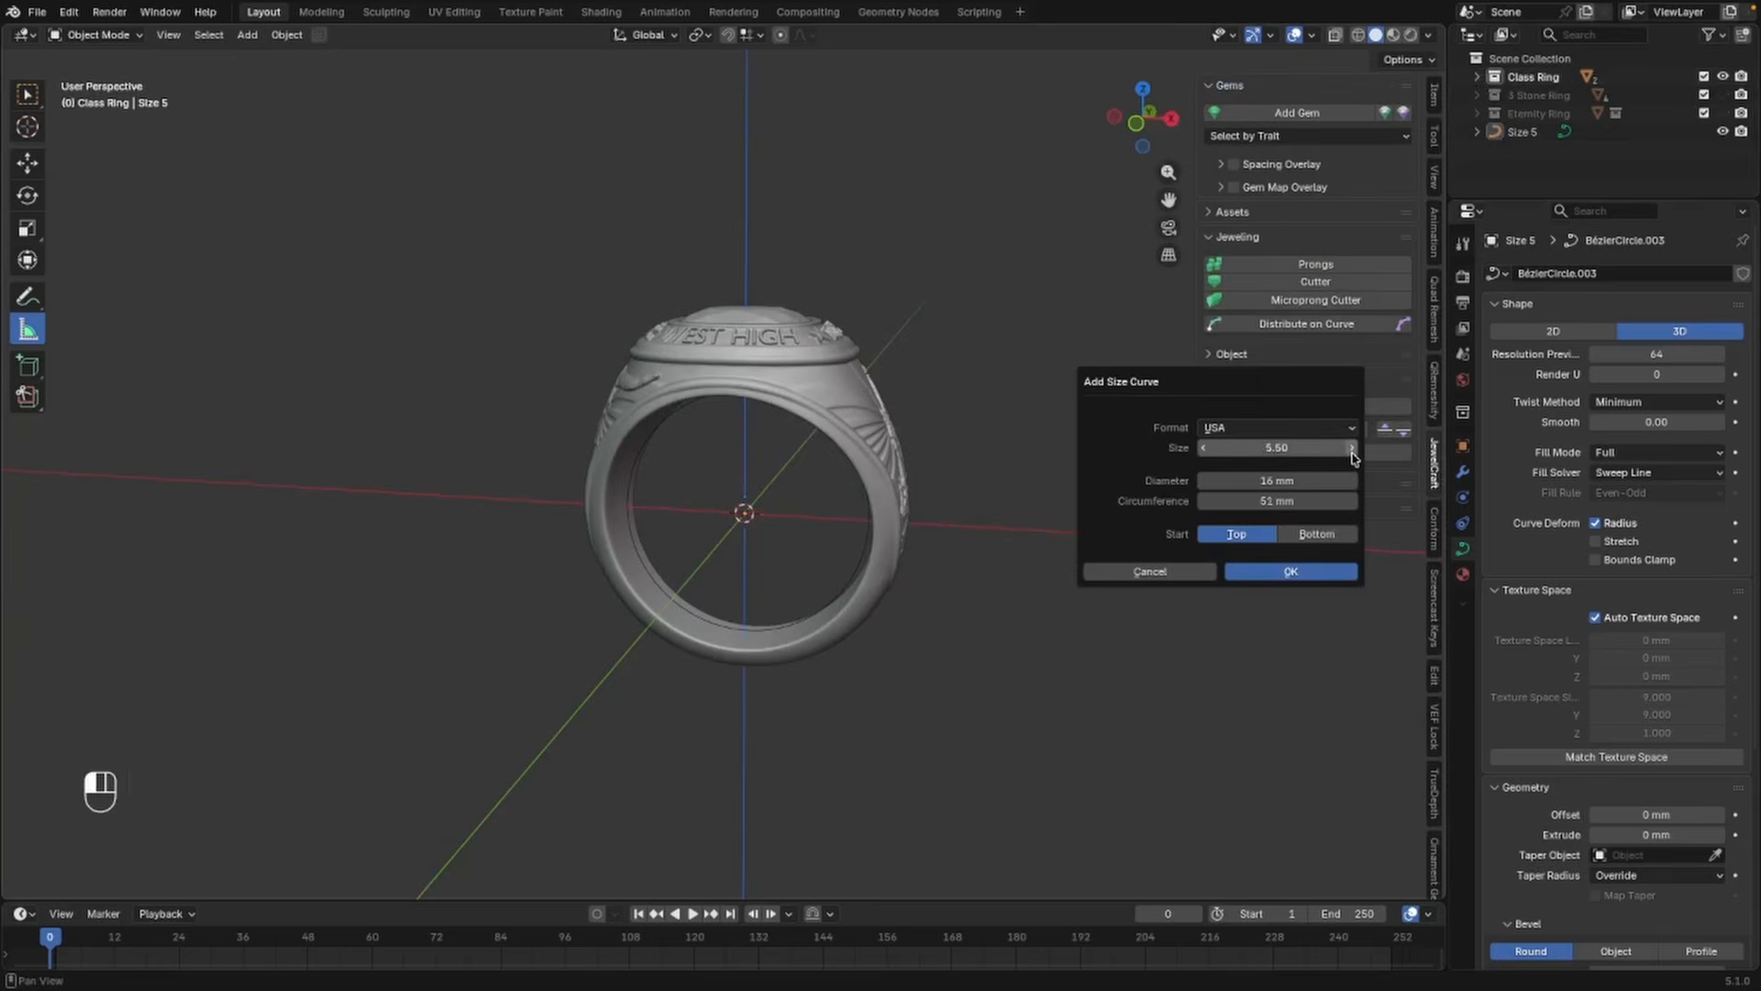
pyautogui.click(1352, 448)
pyautogui.click(1353, 448)
pyautogui.click(1352, 448)
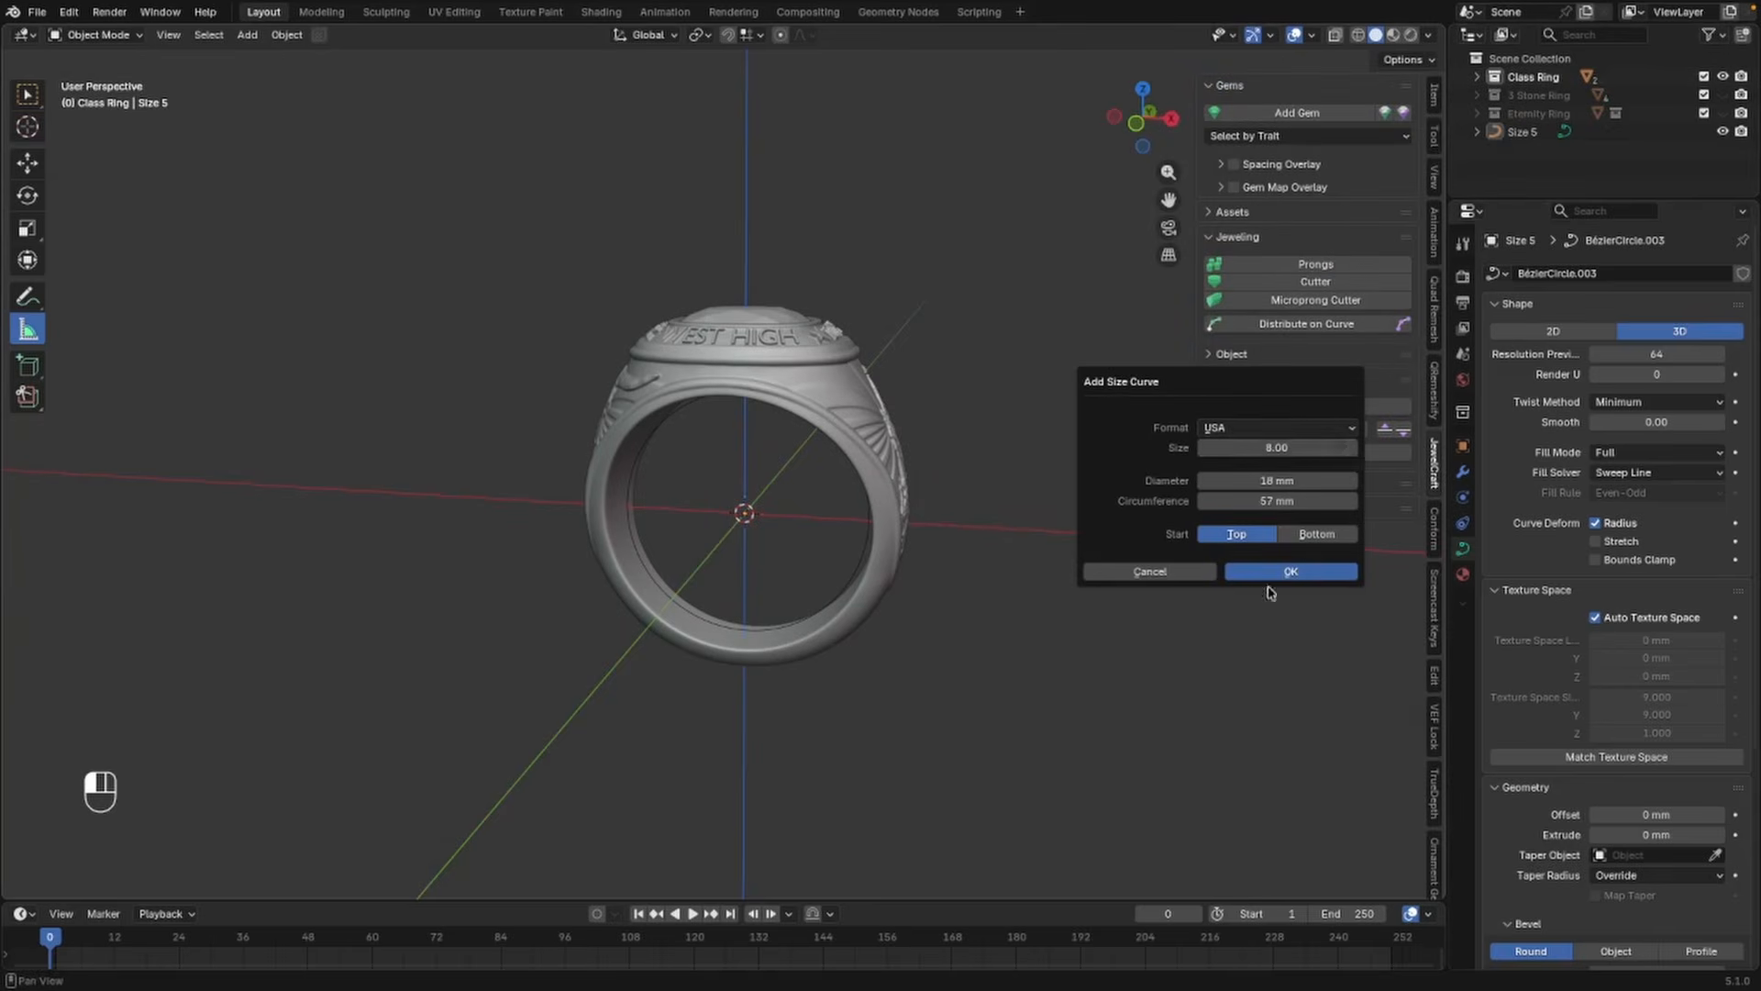
pyautogui.click(1282, 573)
# Make the ring see-through with X-ray in front view and compare the size 8 curve with the inner band
pyautogui.moveTo(1022, 563); pyautogui.dragTo(947, 492, button='middle')
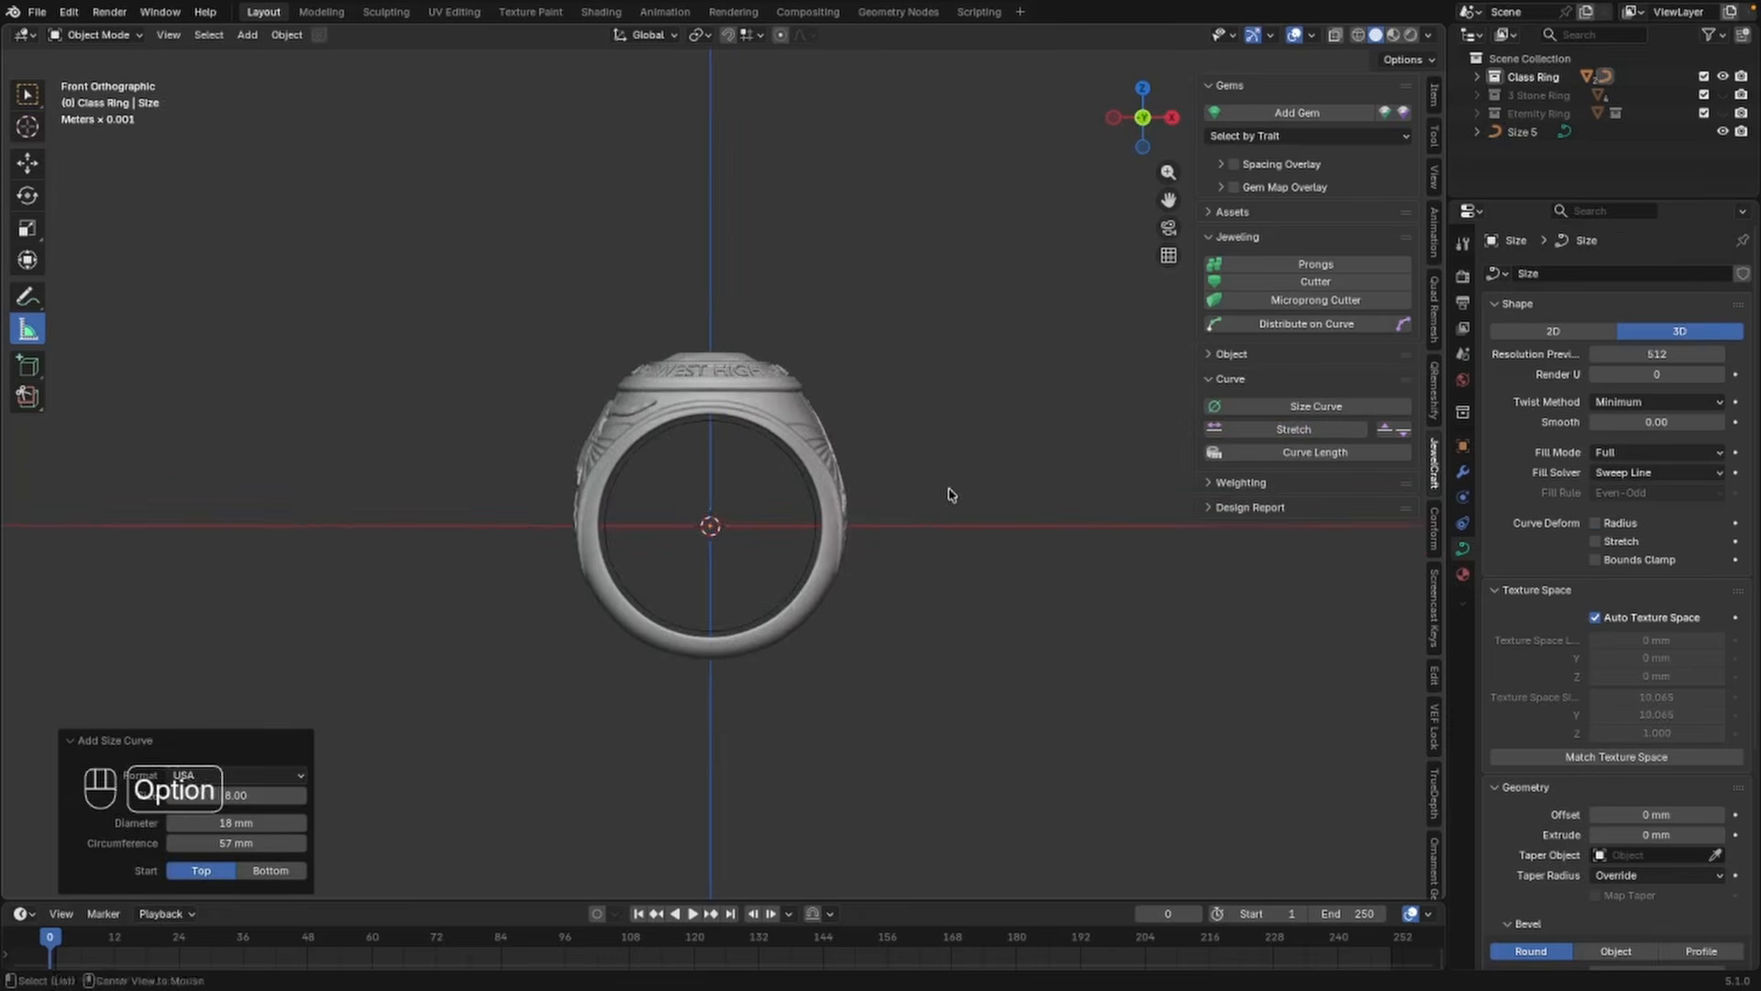
pyautogui.click(888, 464)
pyautogui.click(914, 467)
pyautogui.scroll(3, 914, 468)
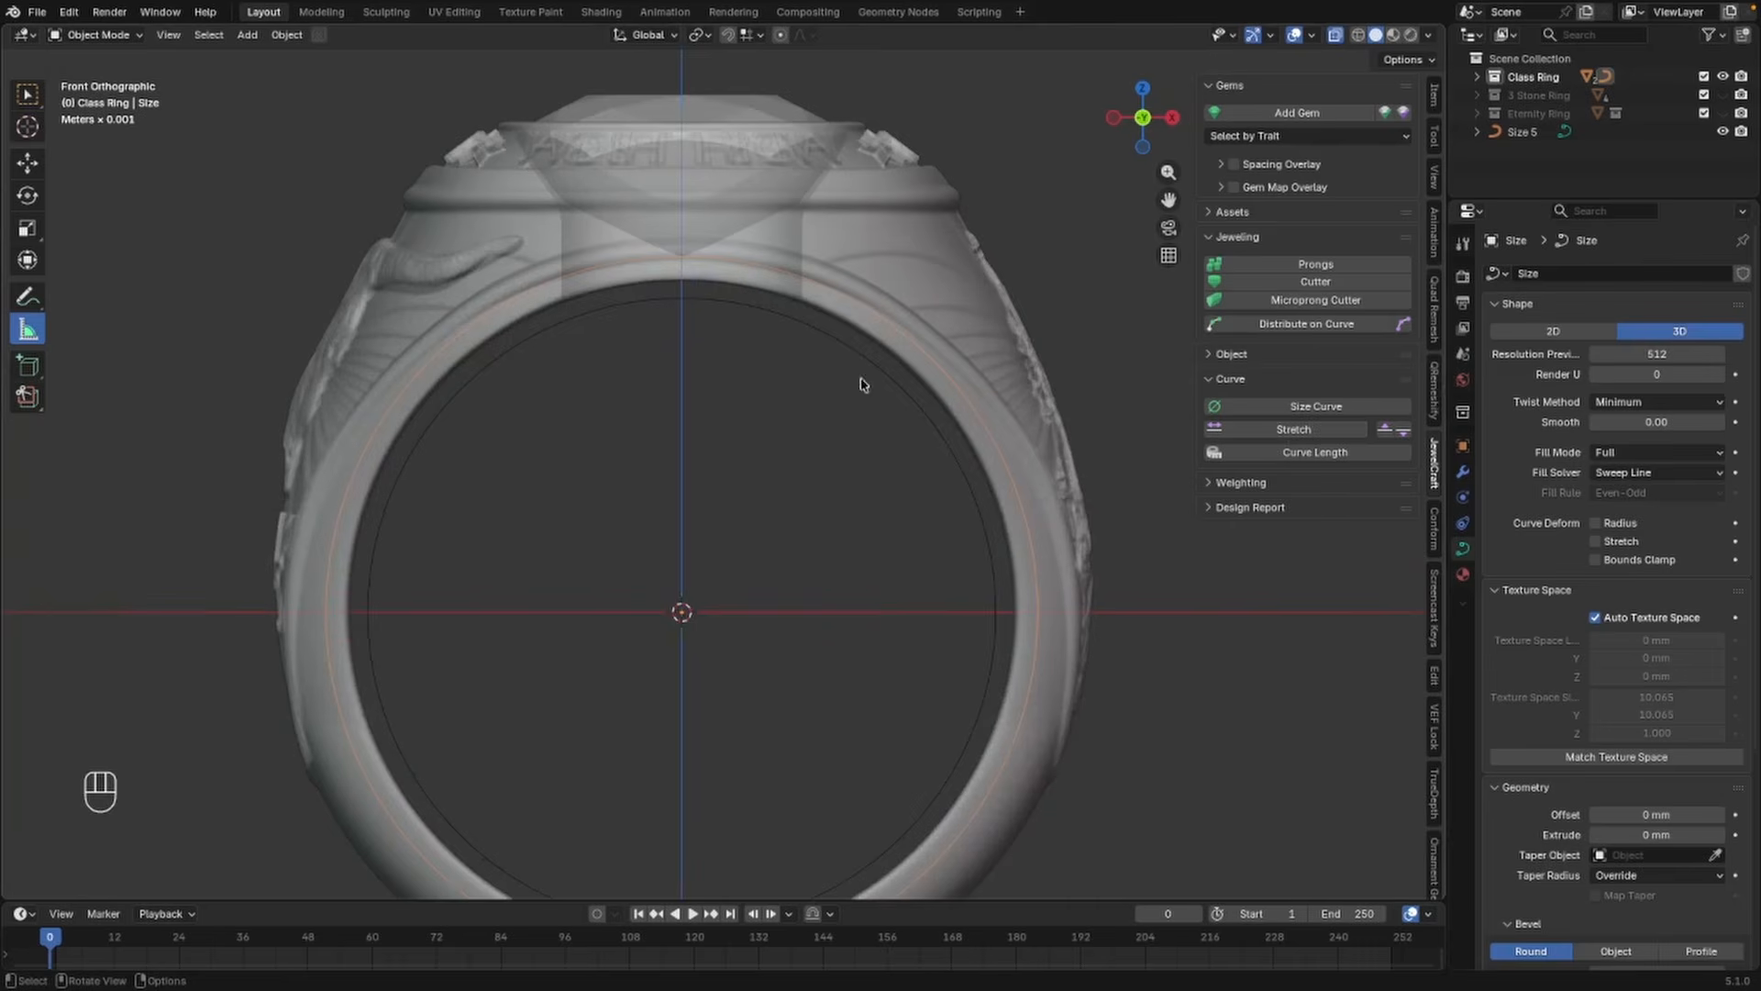
pyautogui.scroll(-2, 777, 464)
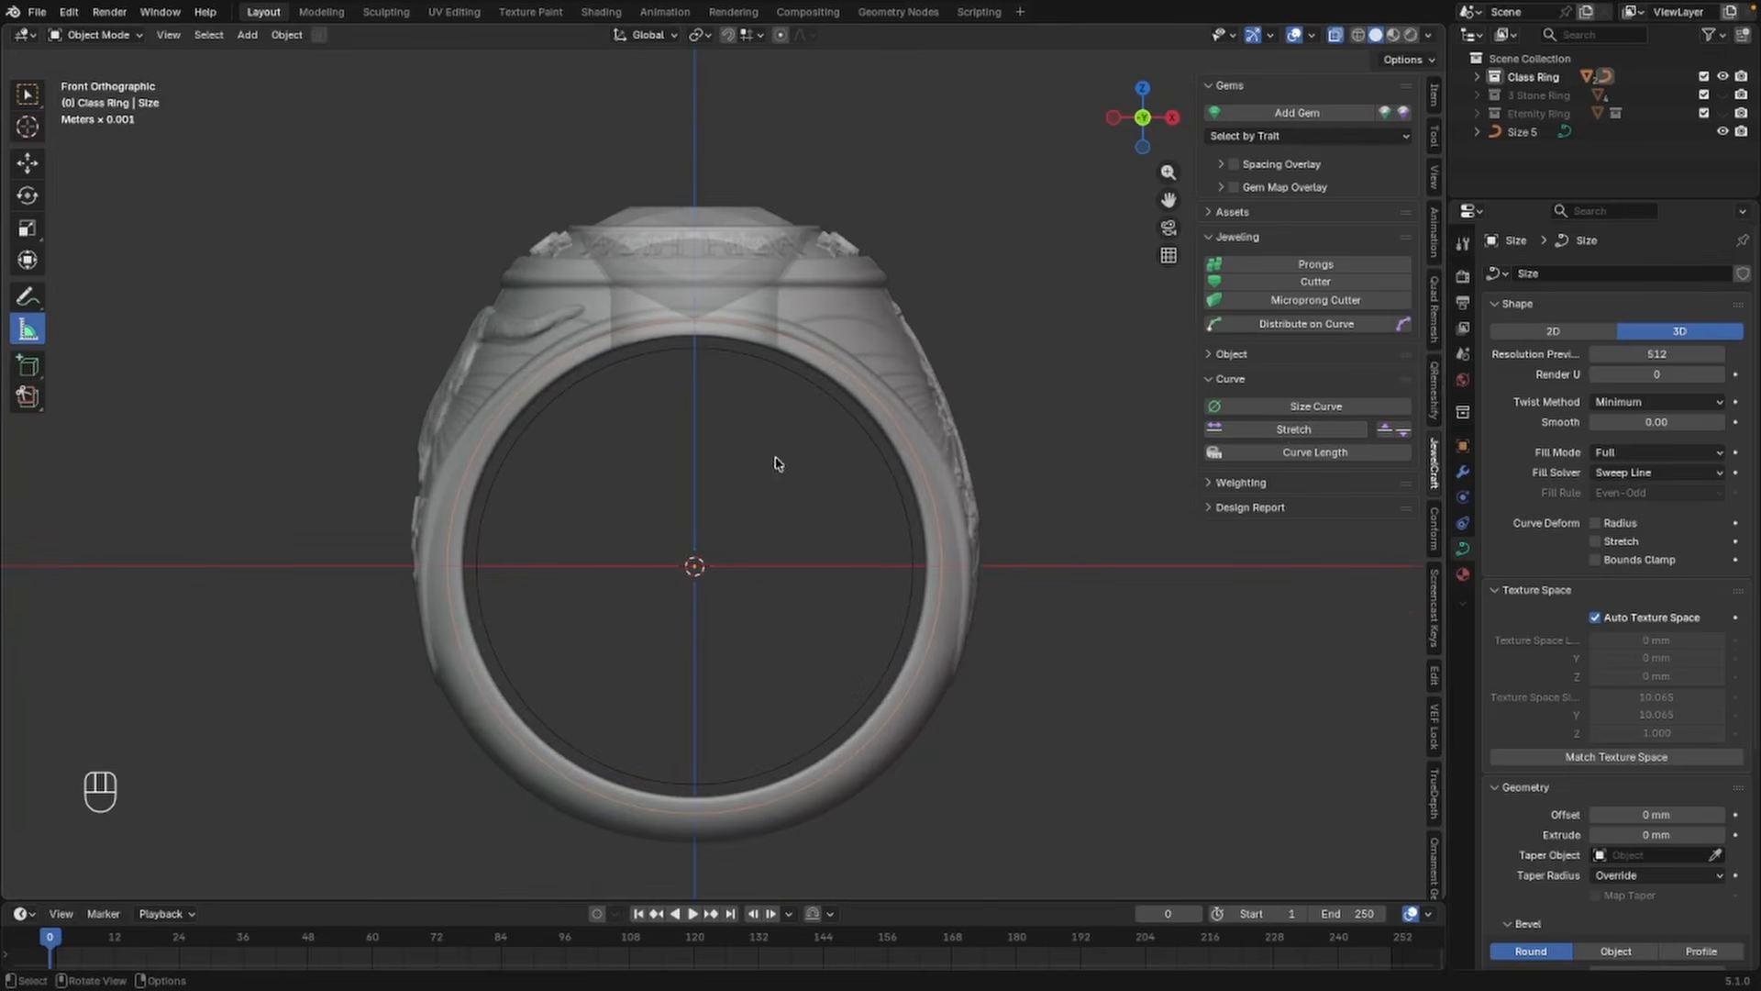
# Move the size 8 curve out of the Class Ring collection into the Scene Collection and rename it Size 8
pyautogui.click(1478, 78)
pyautogui.click(1478, 79)
pyautogui.click(1478, 79)
pyautogui.moveTo(1536, 132); pyautogui.dragTo(1525, 60)
pyautogui.click(1478, 78)
pyautogui.doubleClick(1539, 134)
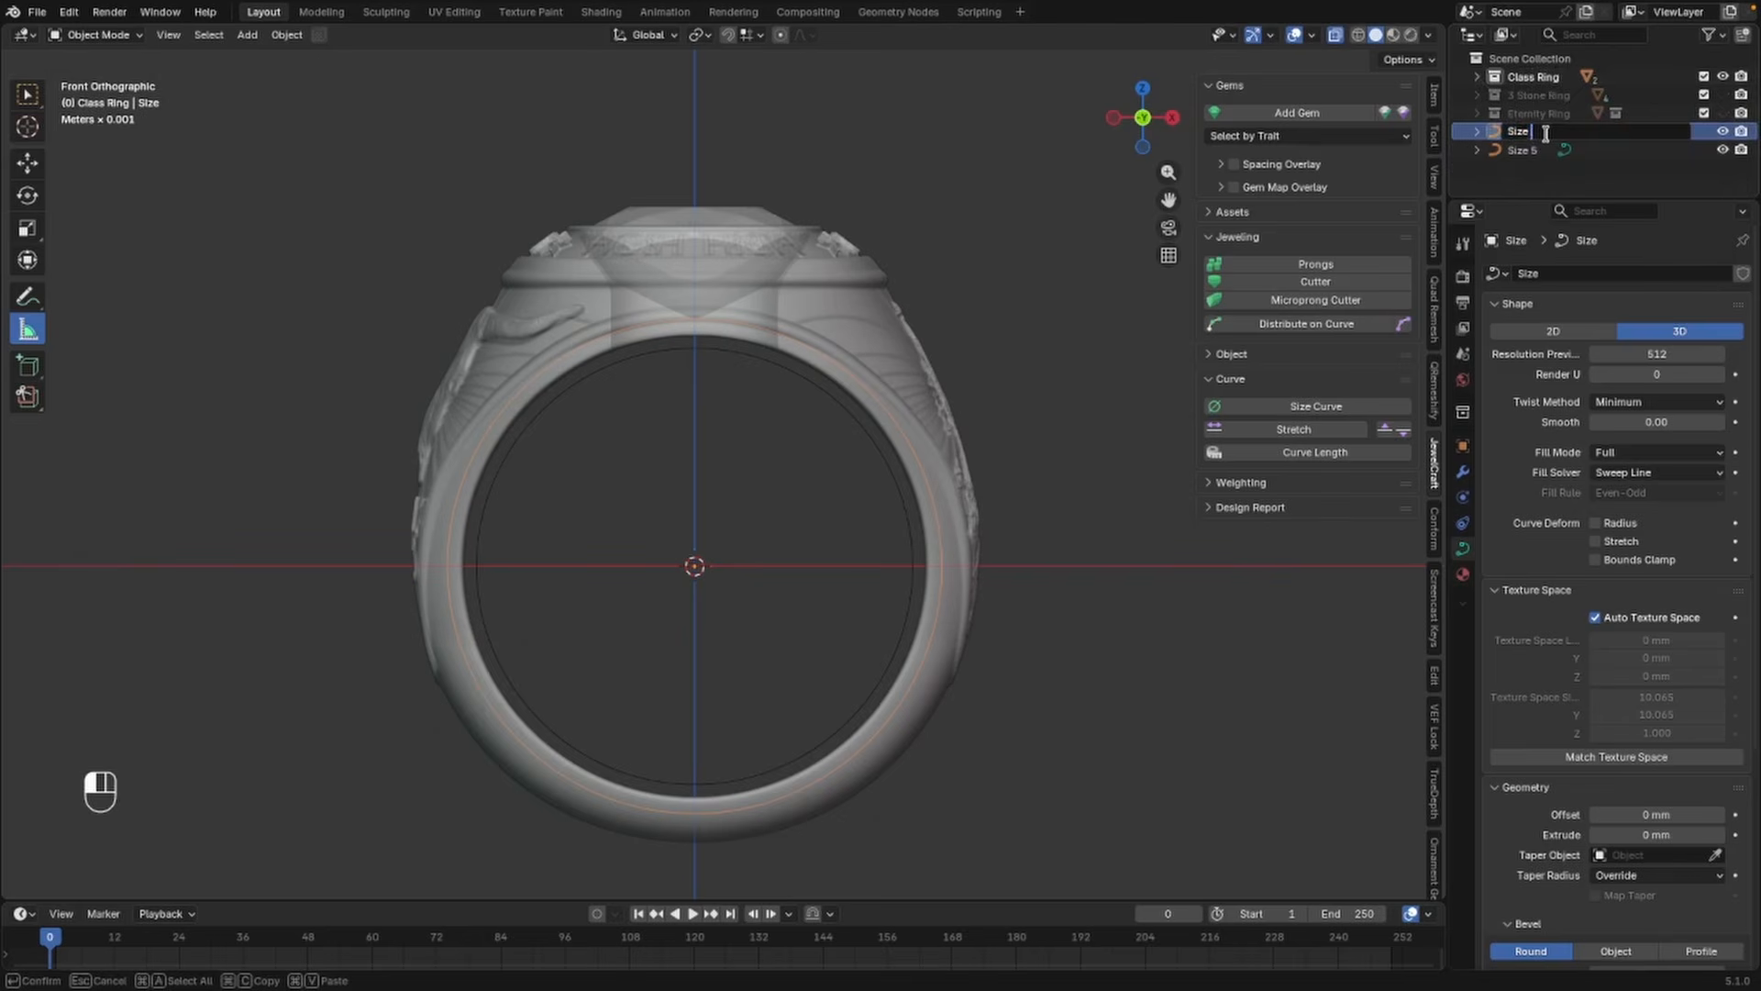
pyautogui.press('Return')
pyautogui.scroll(-2, 1081, 552)
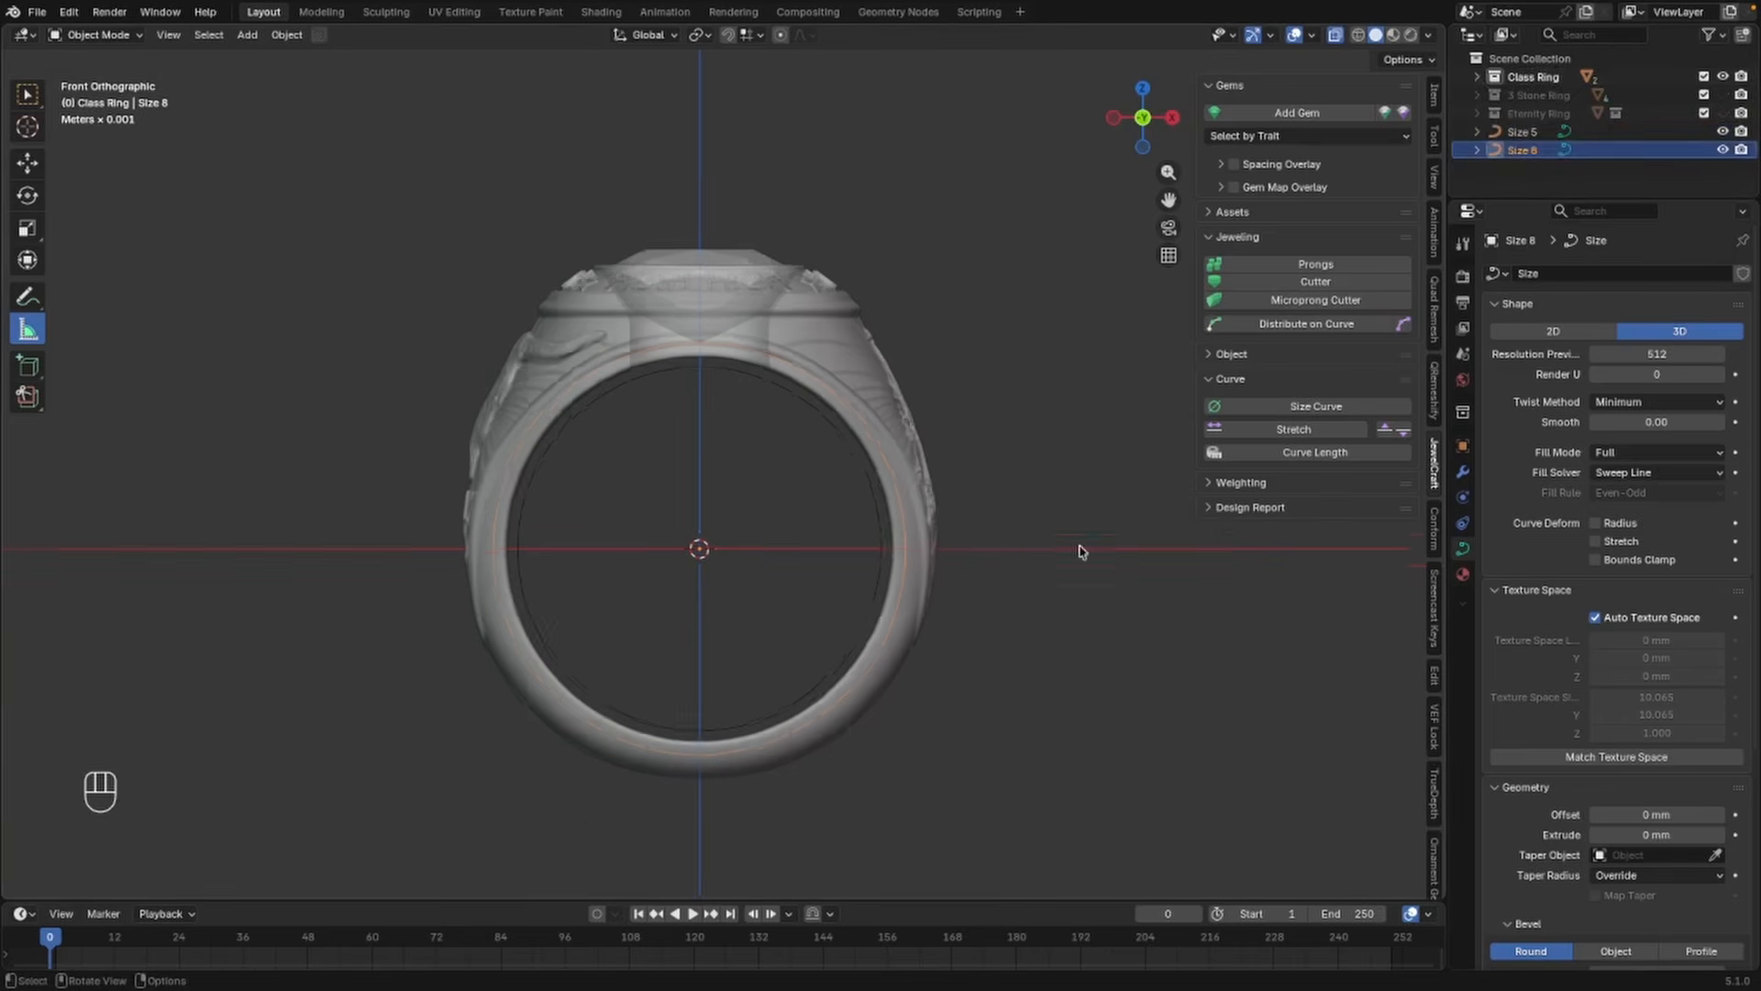
# Hide the Size 8 curve and turn off X-ray so the class ring is displayed solid again
pyautogui.click(842, 451)
pyautogui.scroll(2, 844, 421)
pyautogui.moveTo(930, 426); pyautogui.dragTo(904, 439, button='middle')
pyautogui.click(1723, 150)
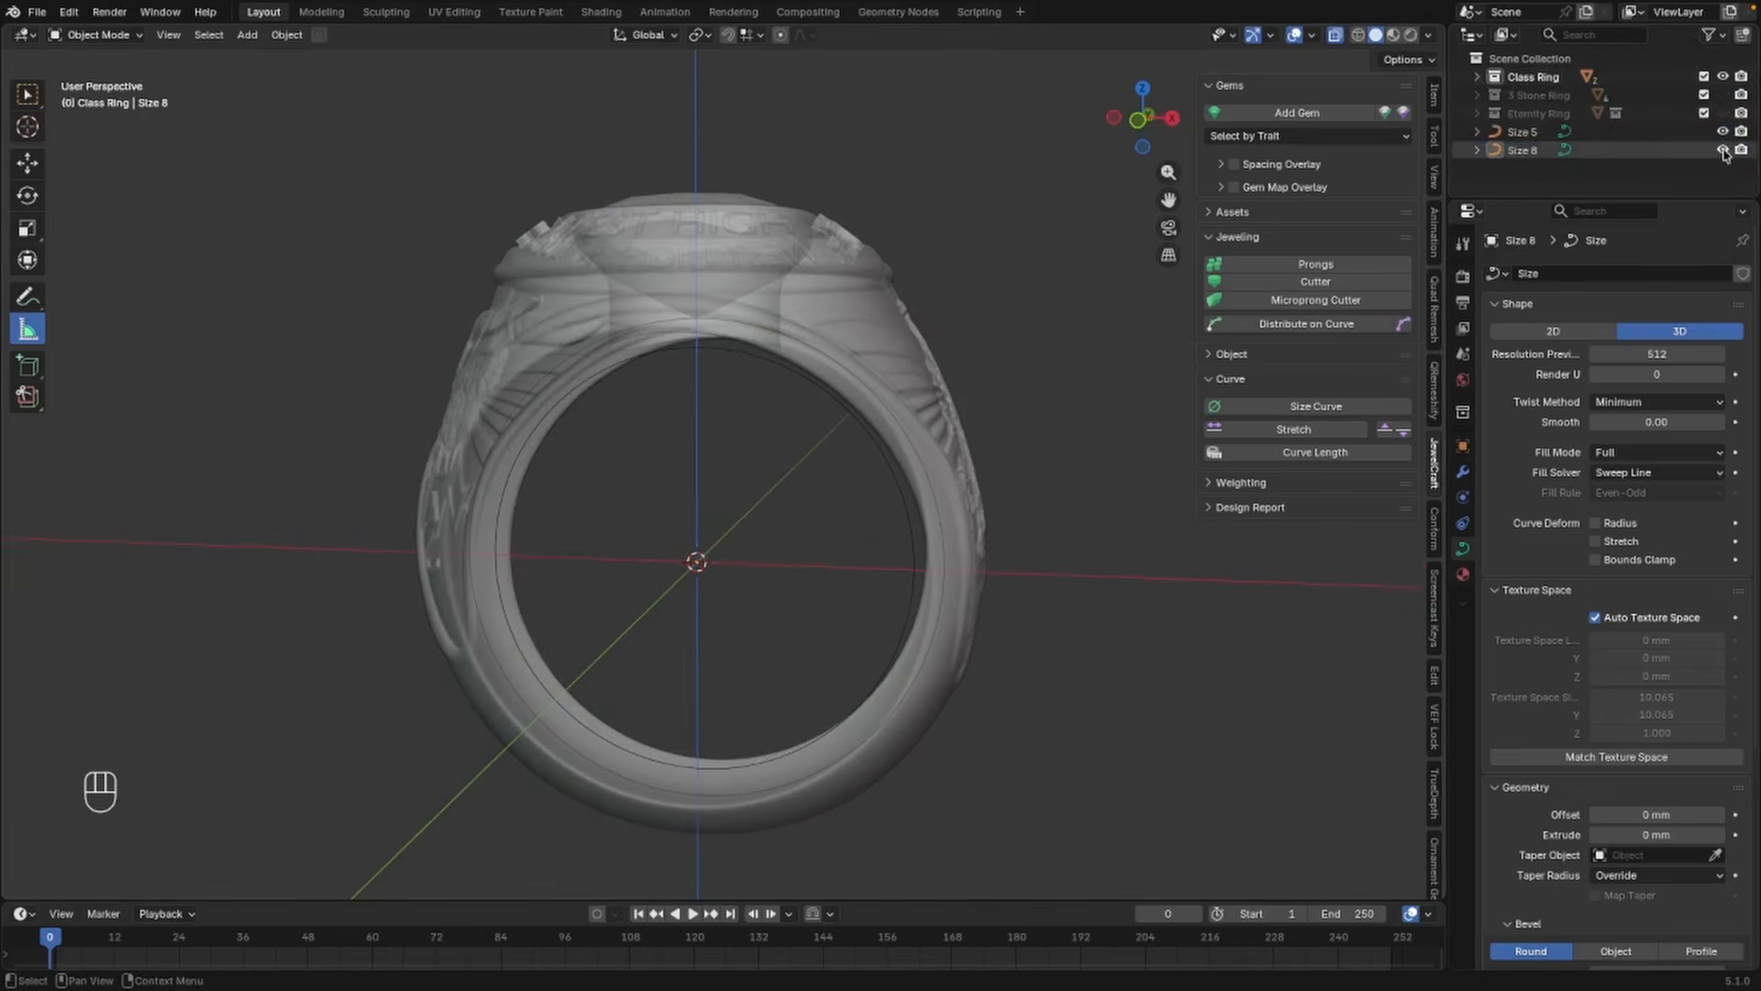
pyautogui.click(939, 407)
pyautogui.hotkey('alt', 'z')
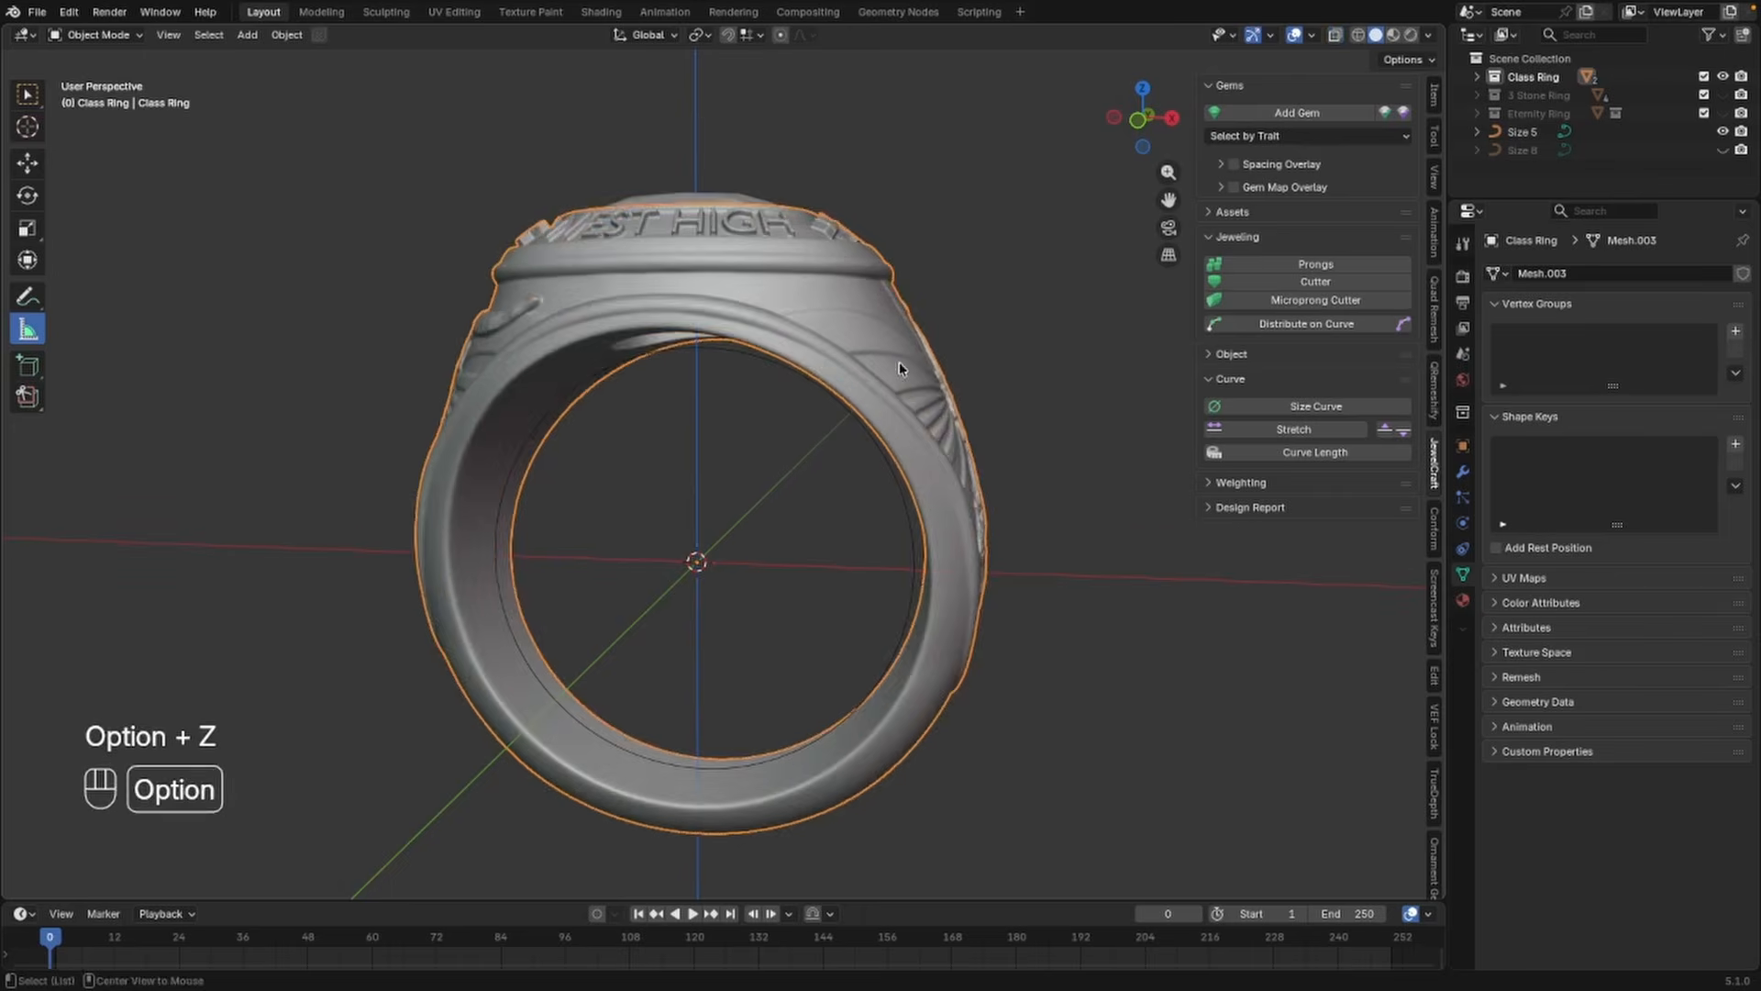
# Inspect the class ring's side reliefs, top lettering and inner band from several angles and in front view
pyautogui.scroll(-3, 899, 362)
pyautogui.moveTo(899, 385); pyautogui.dragTo(908, 511, button='middle')
pyautogui.moveTo(754, 367); pyautogui.dragTo(819, 449, button='middle')
pyautogui.scroll(2, 845, 413)
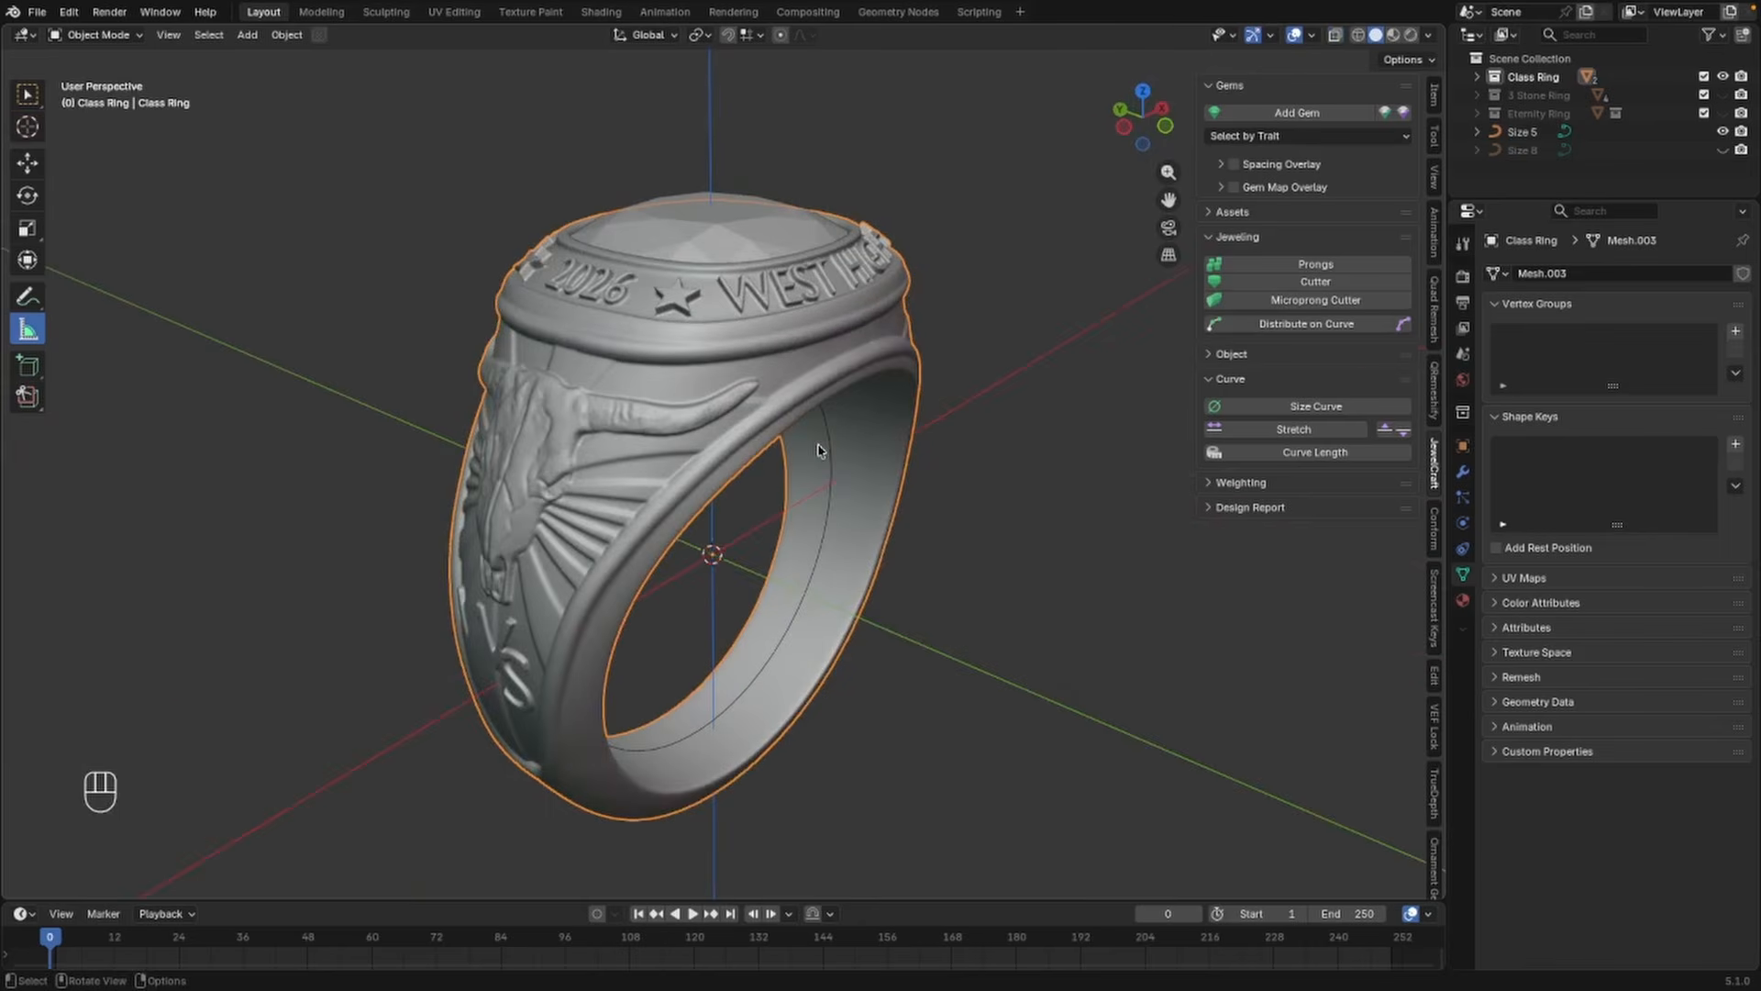
pyautogui.scroll(-3, 689, 517)
pyautogui.moveTo(686, 505); pyautogui.dragTo(730, 487, button='middle')
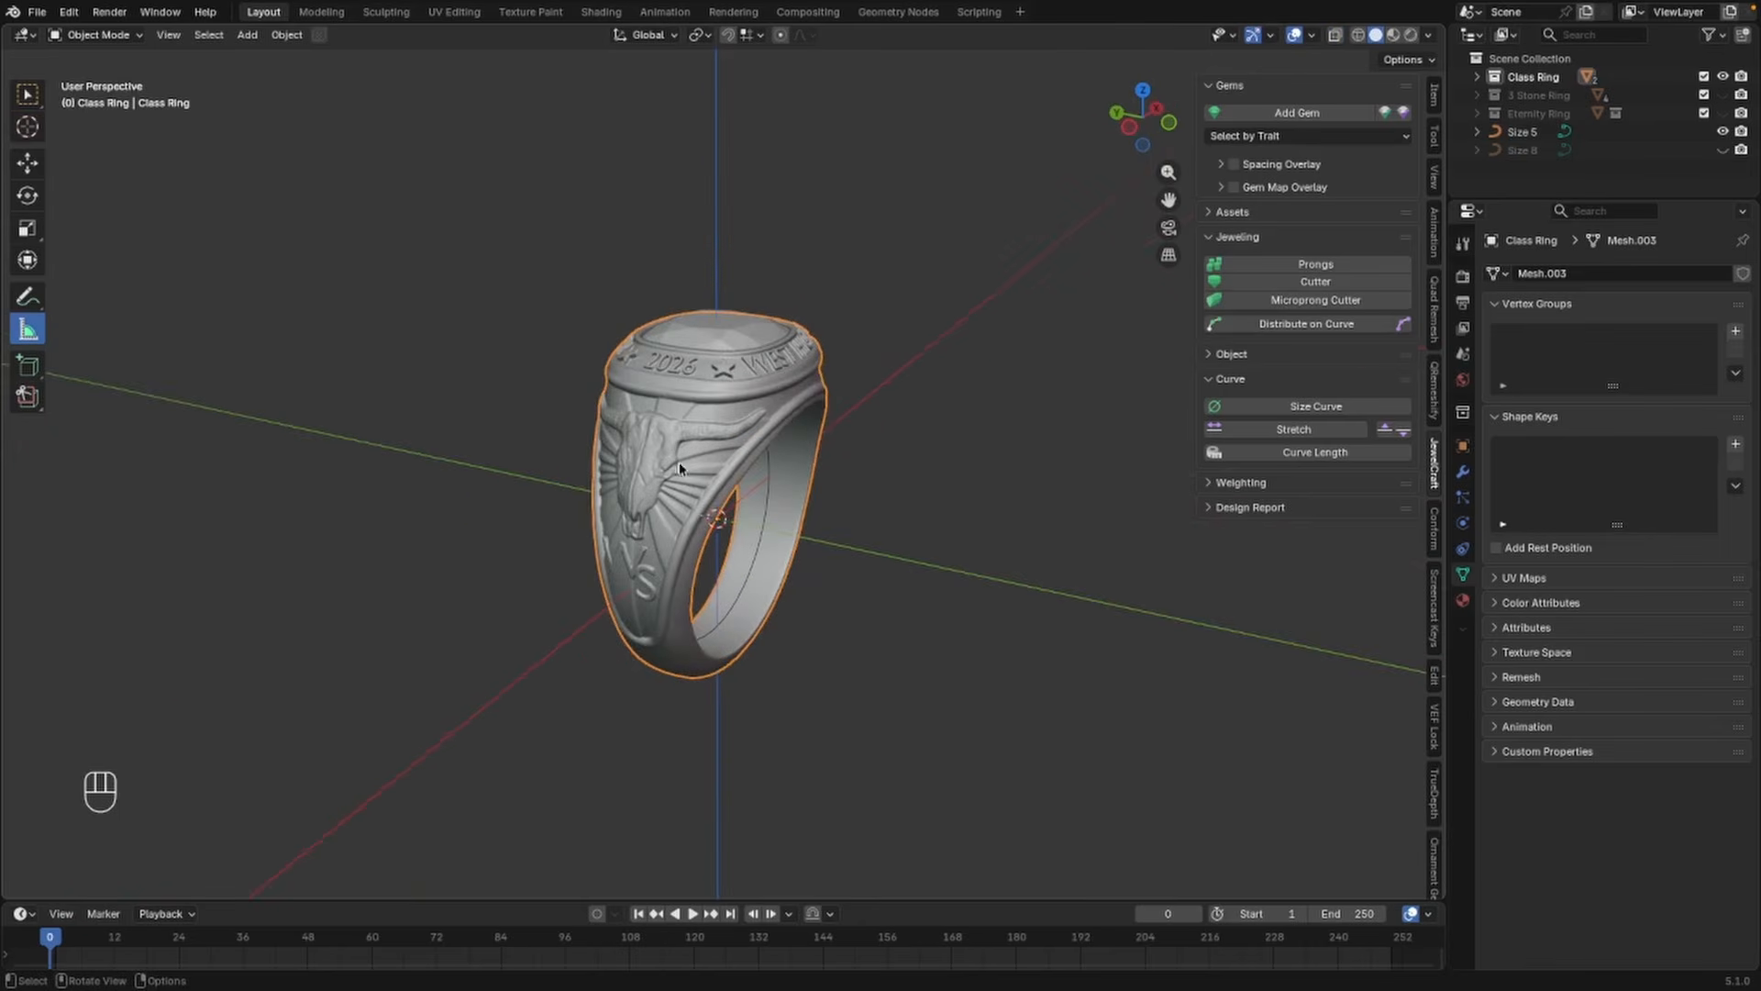
pyautogui.scroll(1, 693, 568)
pyautogui.moveTo(690, 564); pyautogui.dragTo(878, 513, button='middle')
pyautogui.moveTo(842, 440); pyautogui.dragTo(729, 347, button='middle')
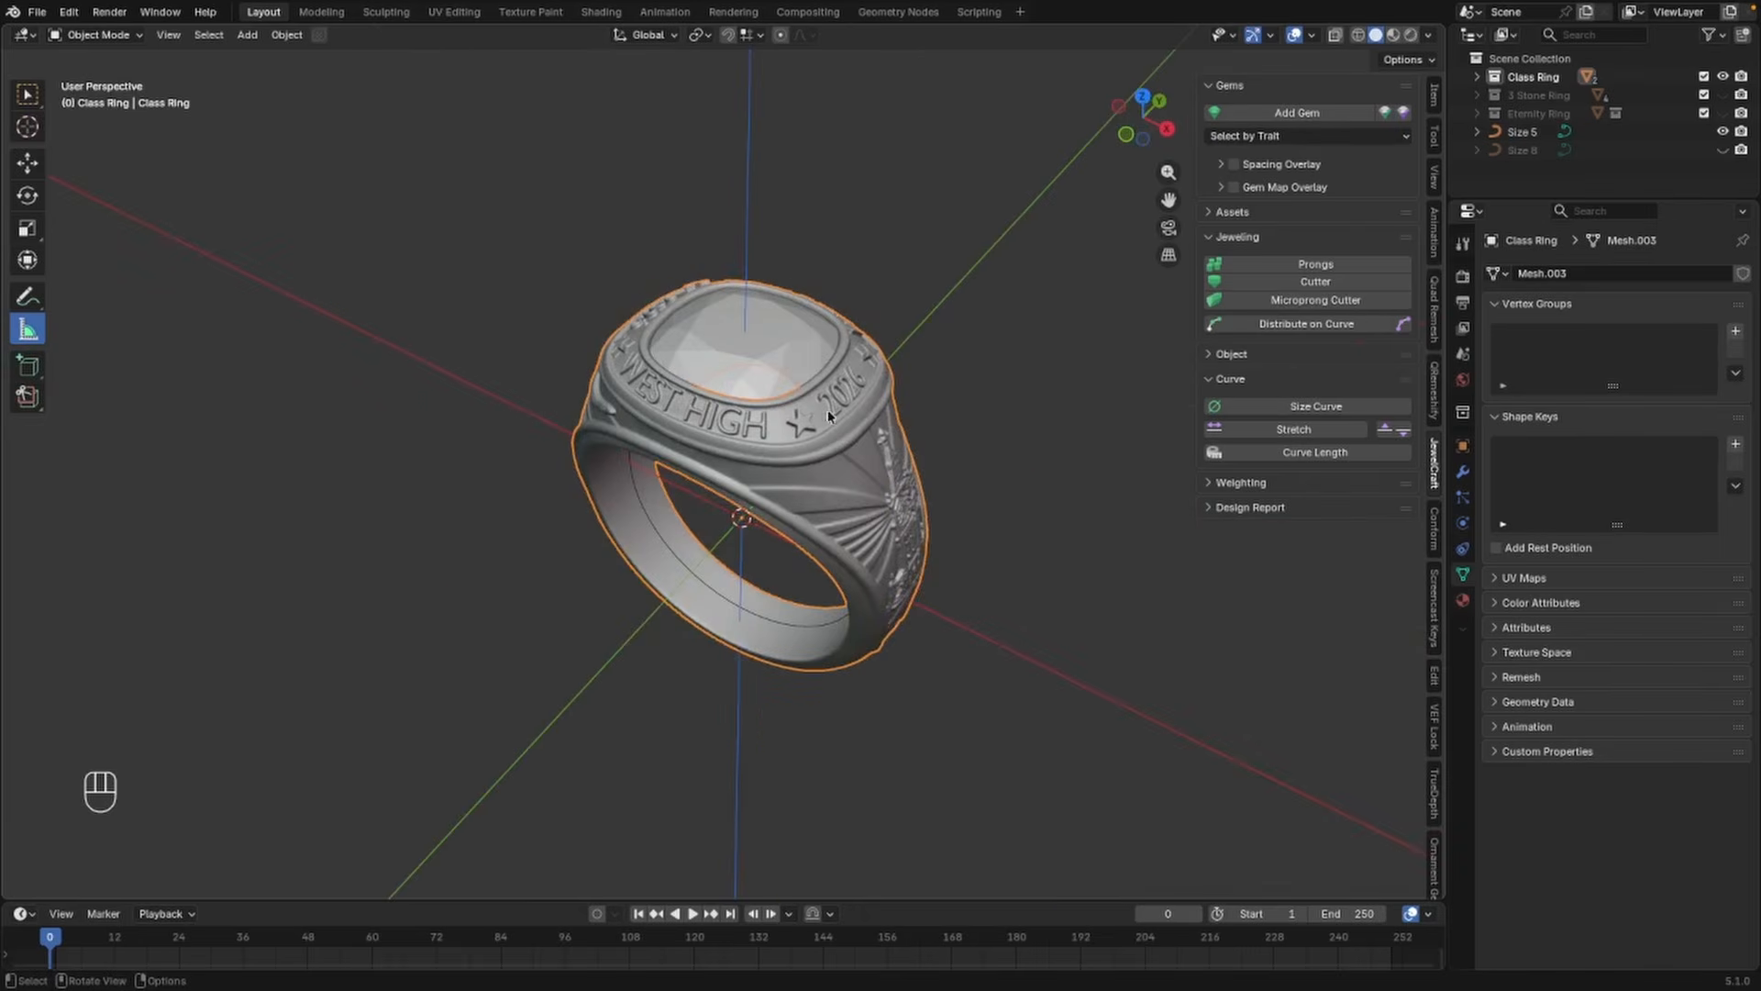
pyautogui.moveTo(828, 409); pyautogui.dragTo(866, 436, button='middle')
pyautogui.scroll(1, 601, 402)
pyautogui.keyDown('shift'); pyautogui.moveTo(532, 428); pyautogui.dragTo(697, 498, button='middle'); pyautogui.keyUp('shift')
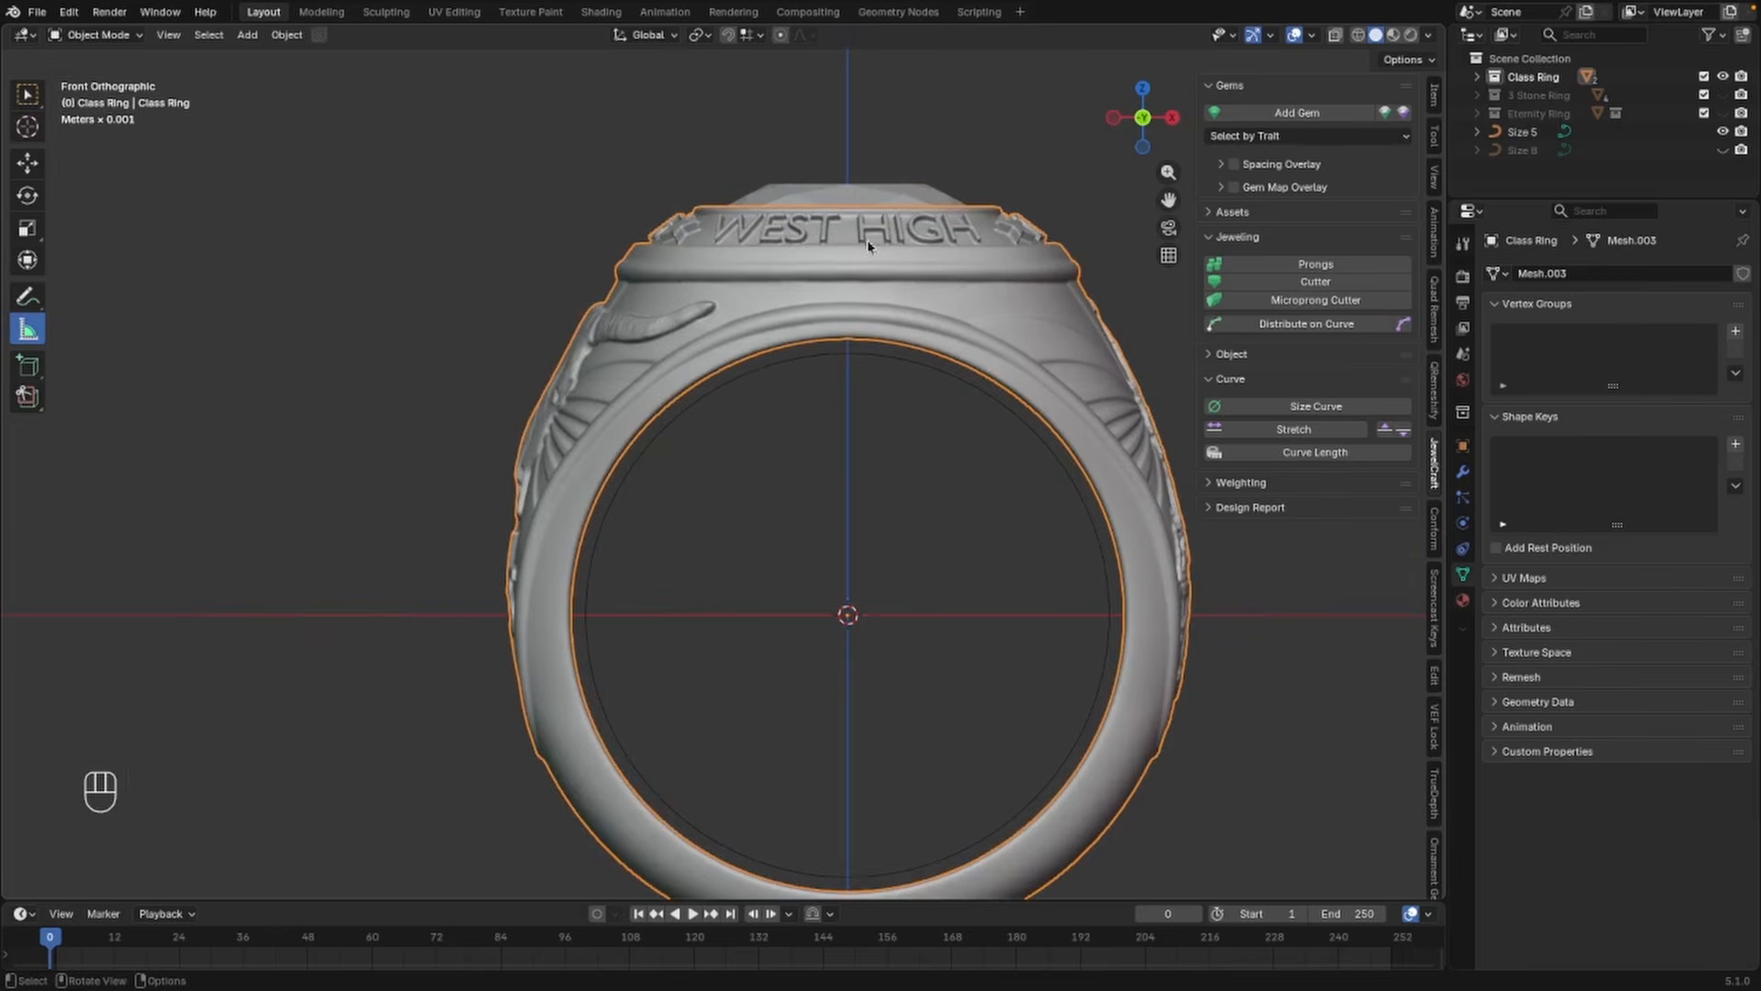
pyautogui.keyDown('shift'); pyautogui.moveTo(916, 251); pyautogui.dragTo(950, 383, button='middle'); pyautogui.keyUp('shift')
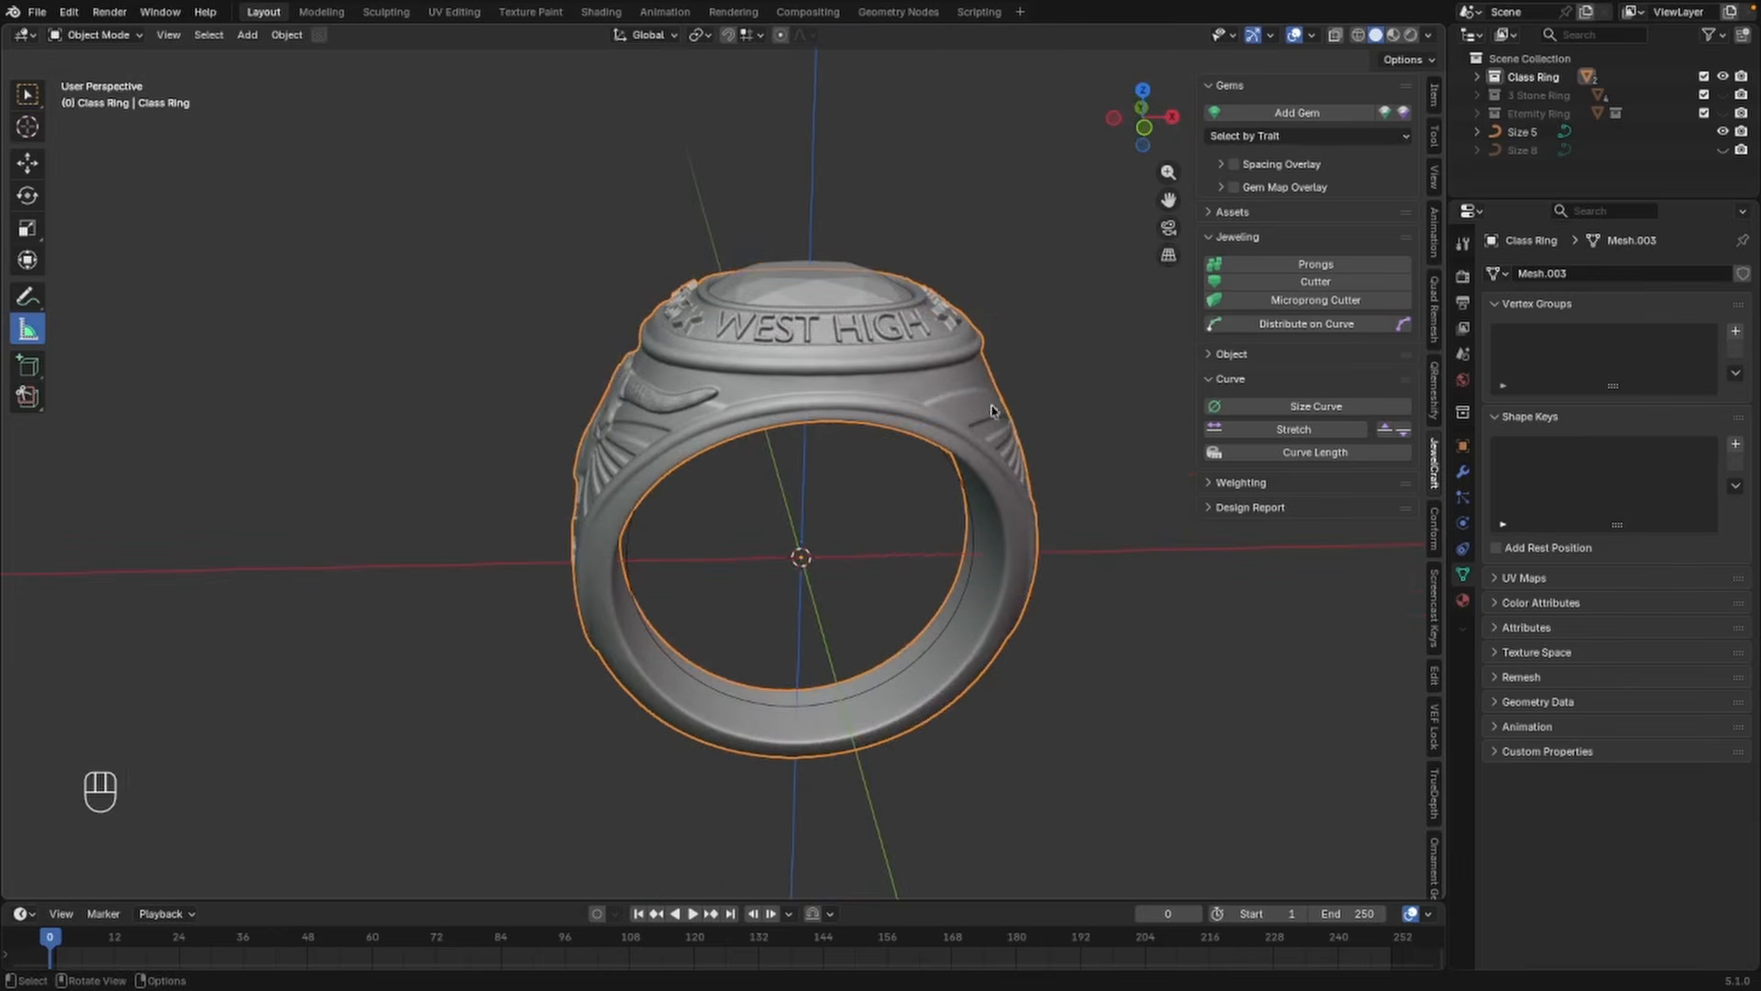
# Try to scale the class ring and its cushion gem down uniformly together
pyautogui.keyDown('shift'); pyautogui.click(814, 273); pyautogui.keyUp('shift')
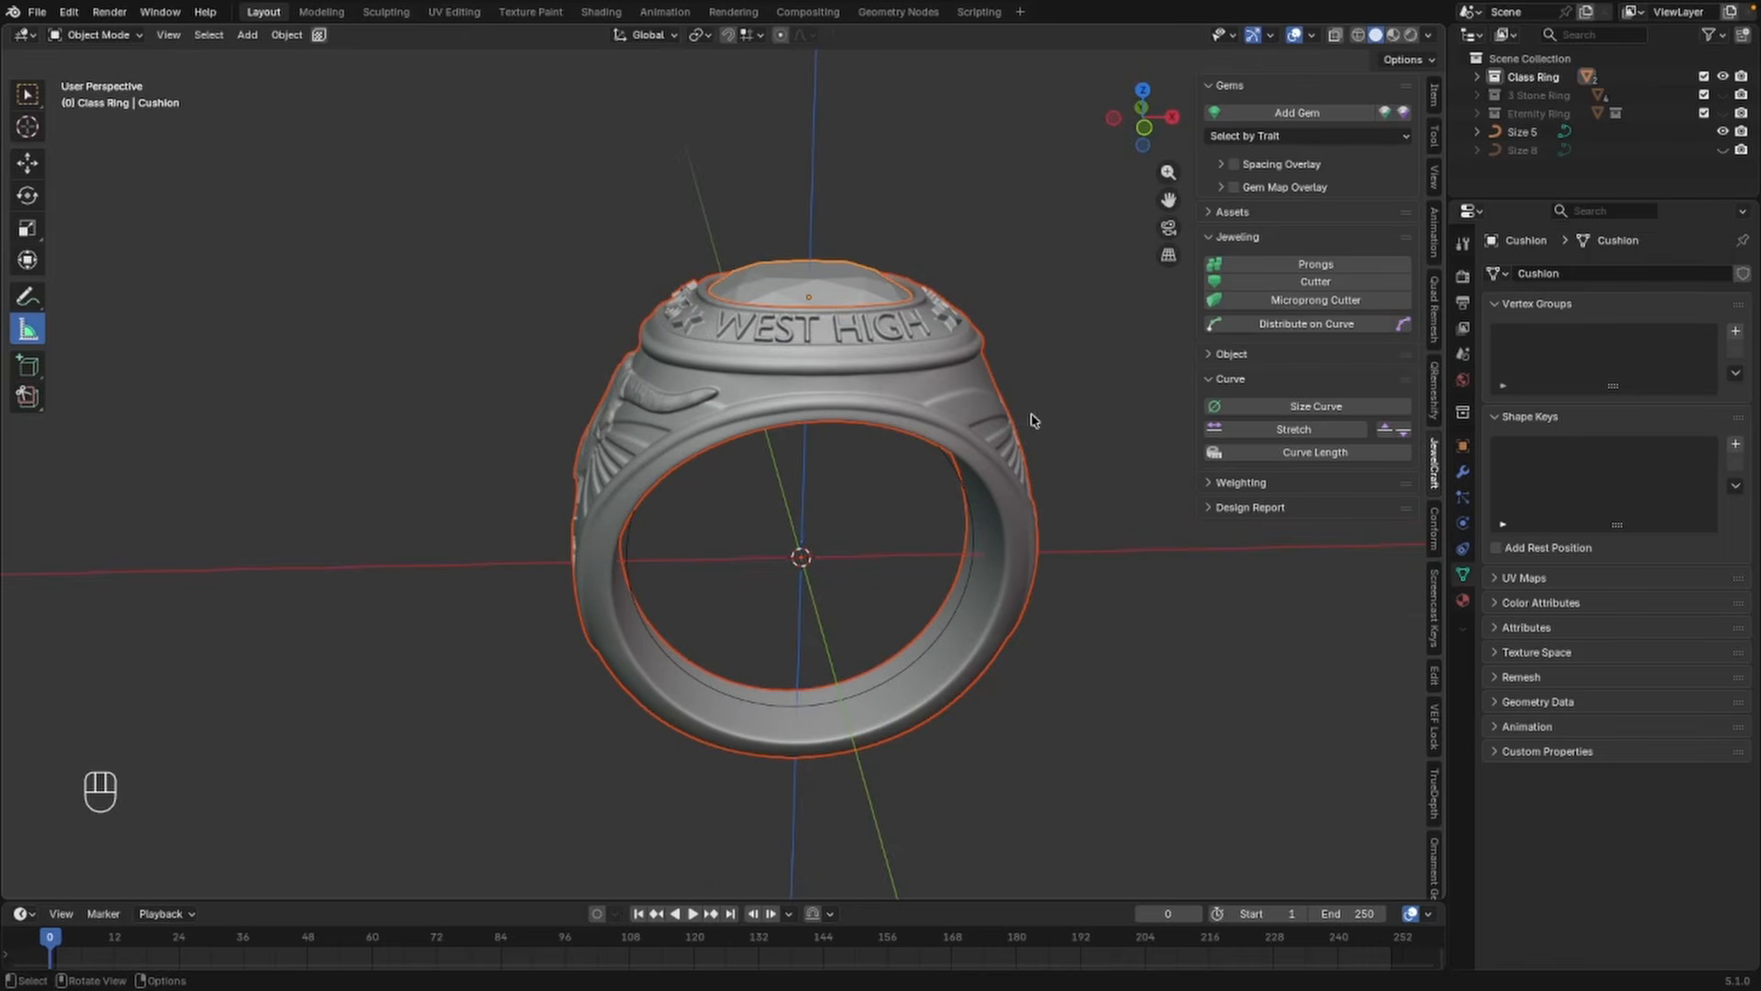
pyautogui.press('s')
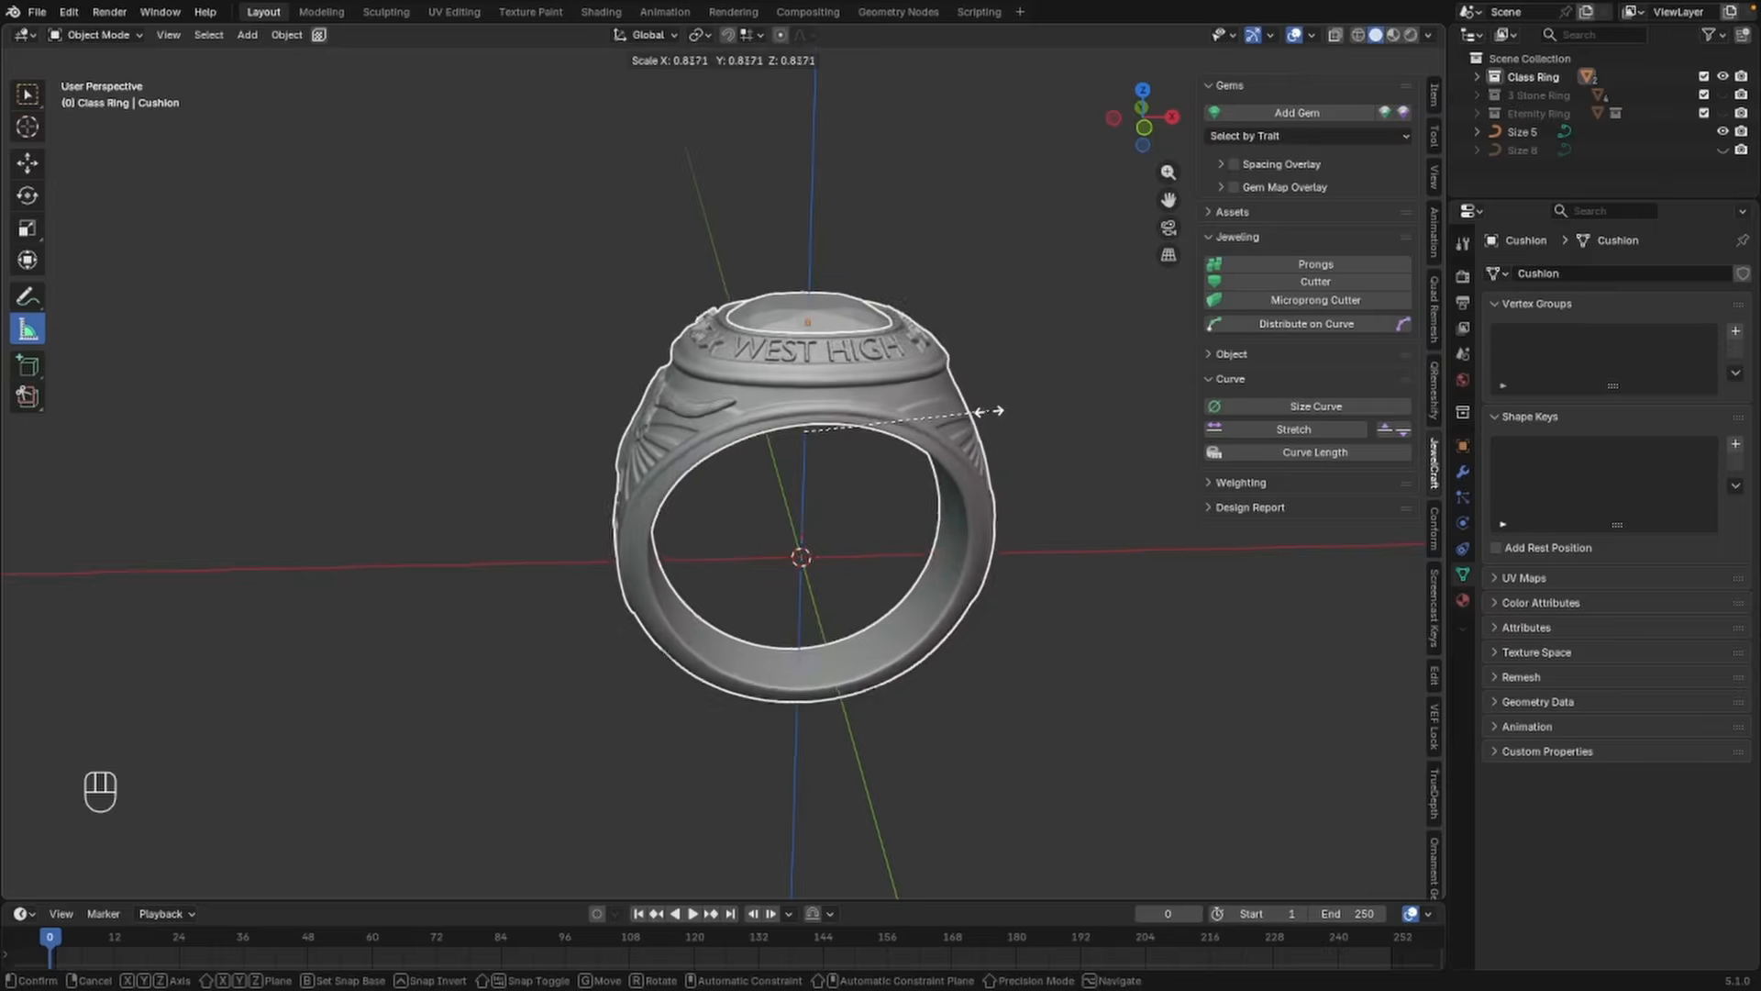
pyautogui.moveTo(852, 403)
pyautogui.mouseDown(button='middle')
pyautogui.moveTo(843, 452)
pyautogui.moveTo(850, 409)
pyautogui.mouseUp(button='middle')
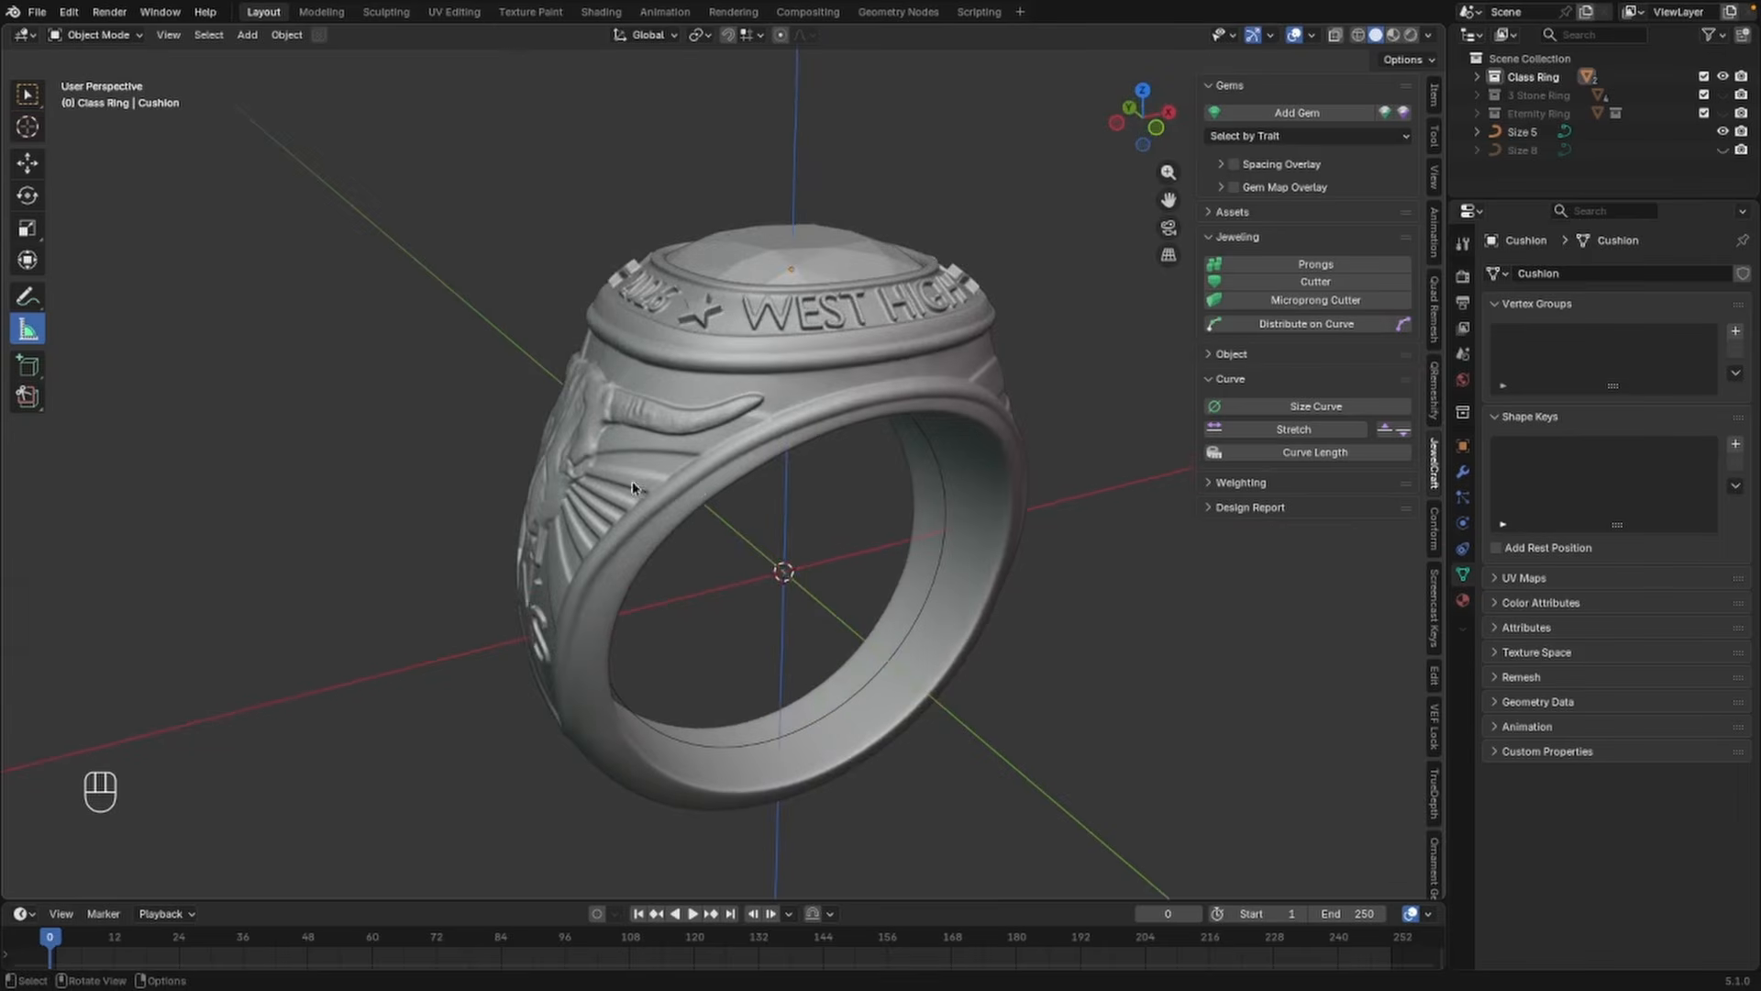
pyautogui.keyDown('shift'); pyautogui.moveTo(632, 487); pyautogui.dragTo(664, 409, button='middle'); pyautogui.keyUp('shift')
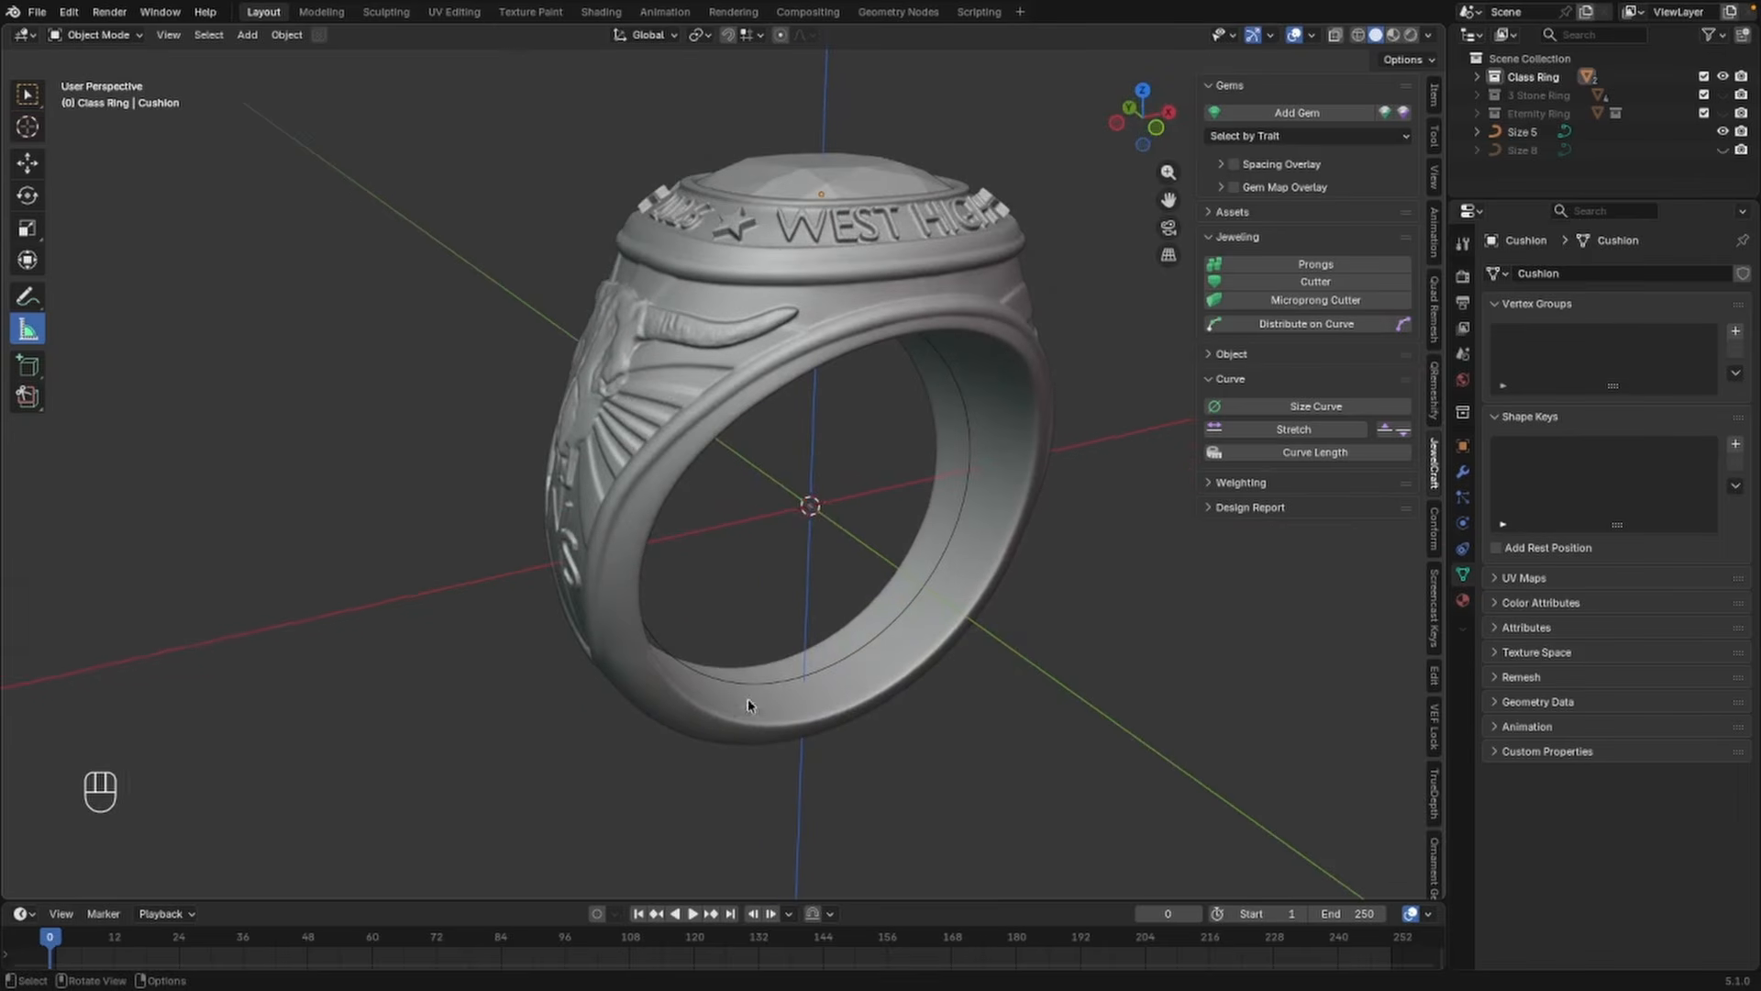
pyautogui.moveTo(719, 695); pyautogui.dragTo(684, 587, button='middle')
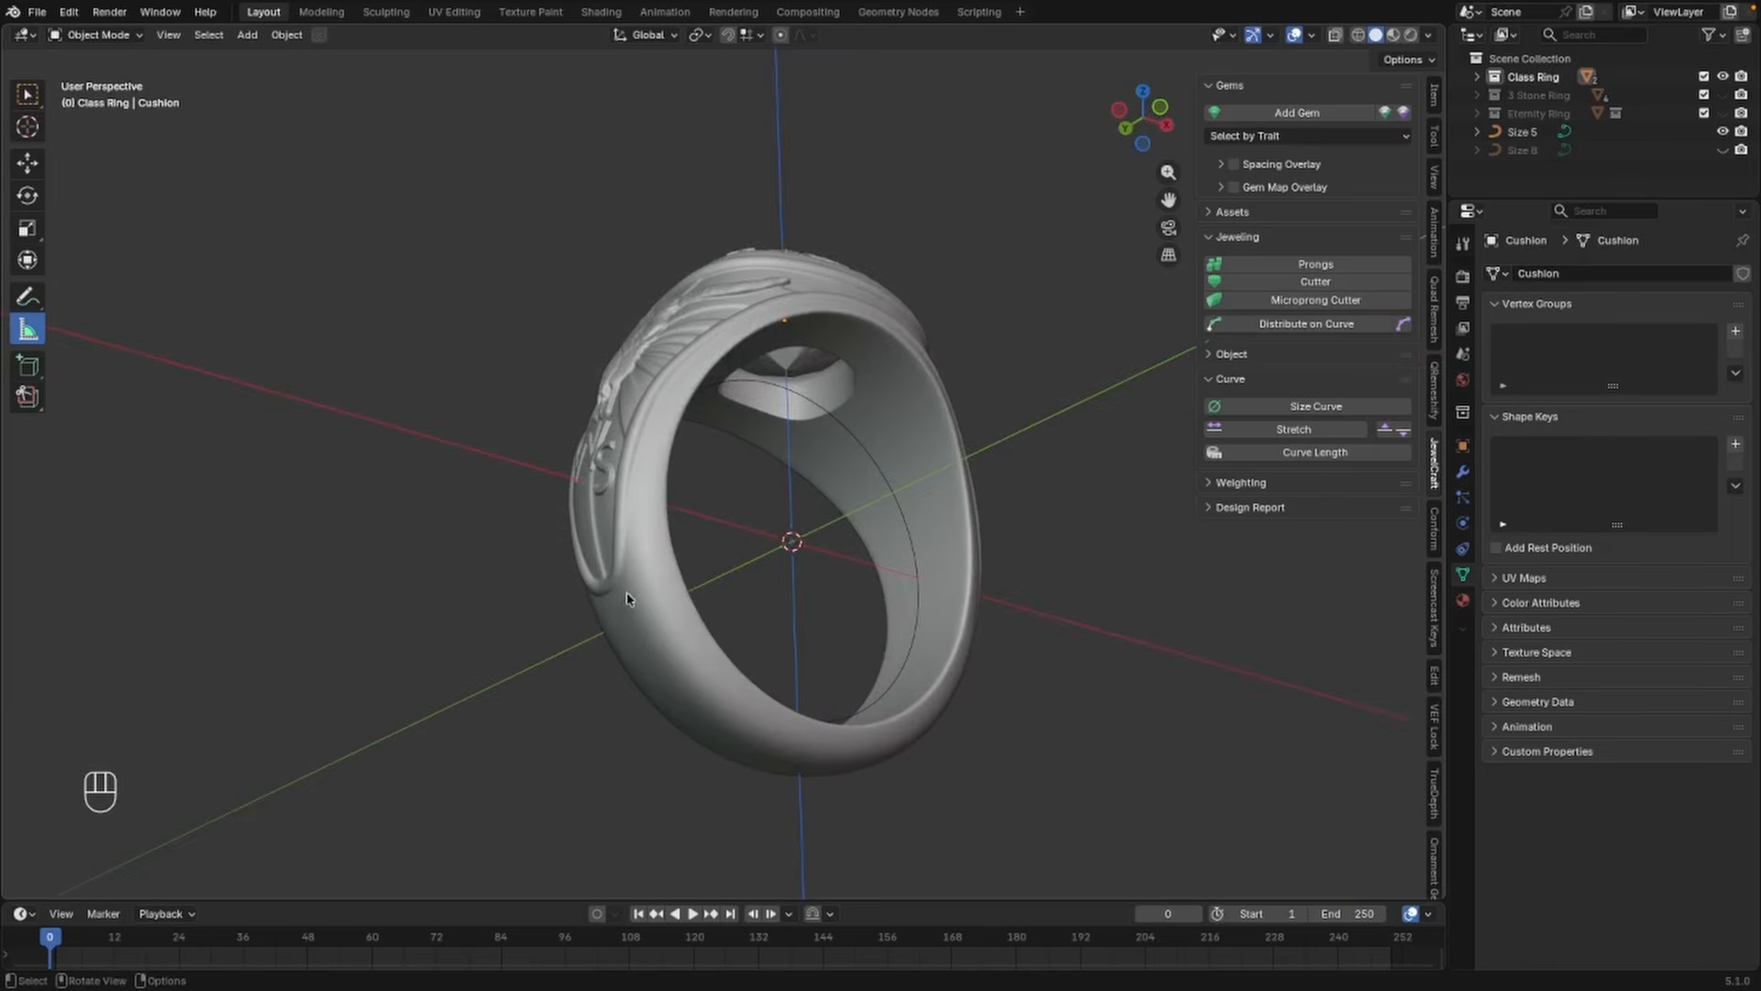
pyautogui.moveTo(715, 660); pyautogui.dragTo(881, 507, button='middle')
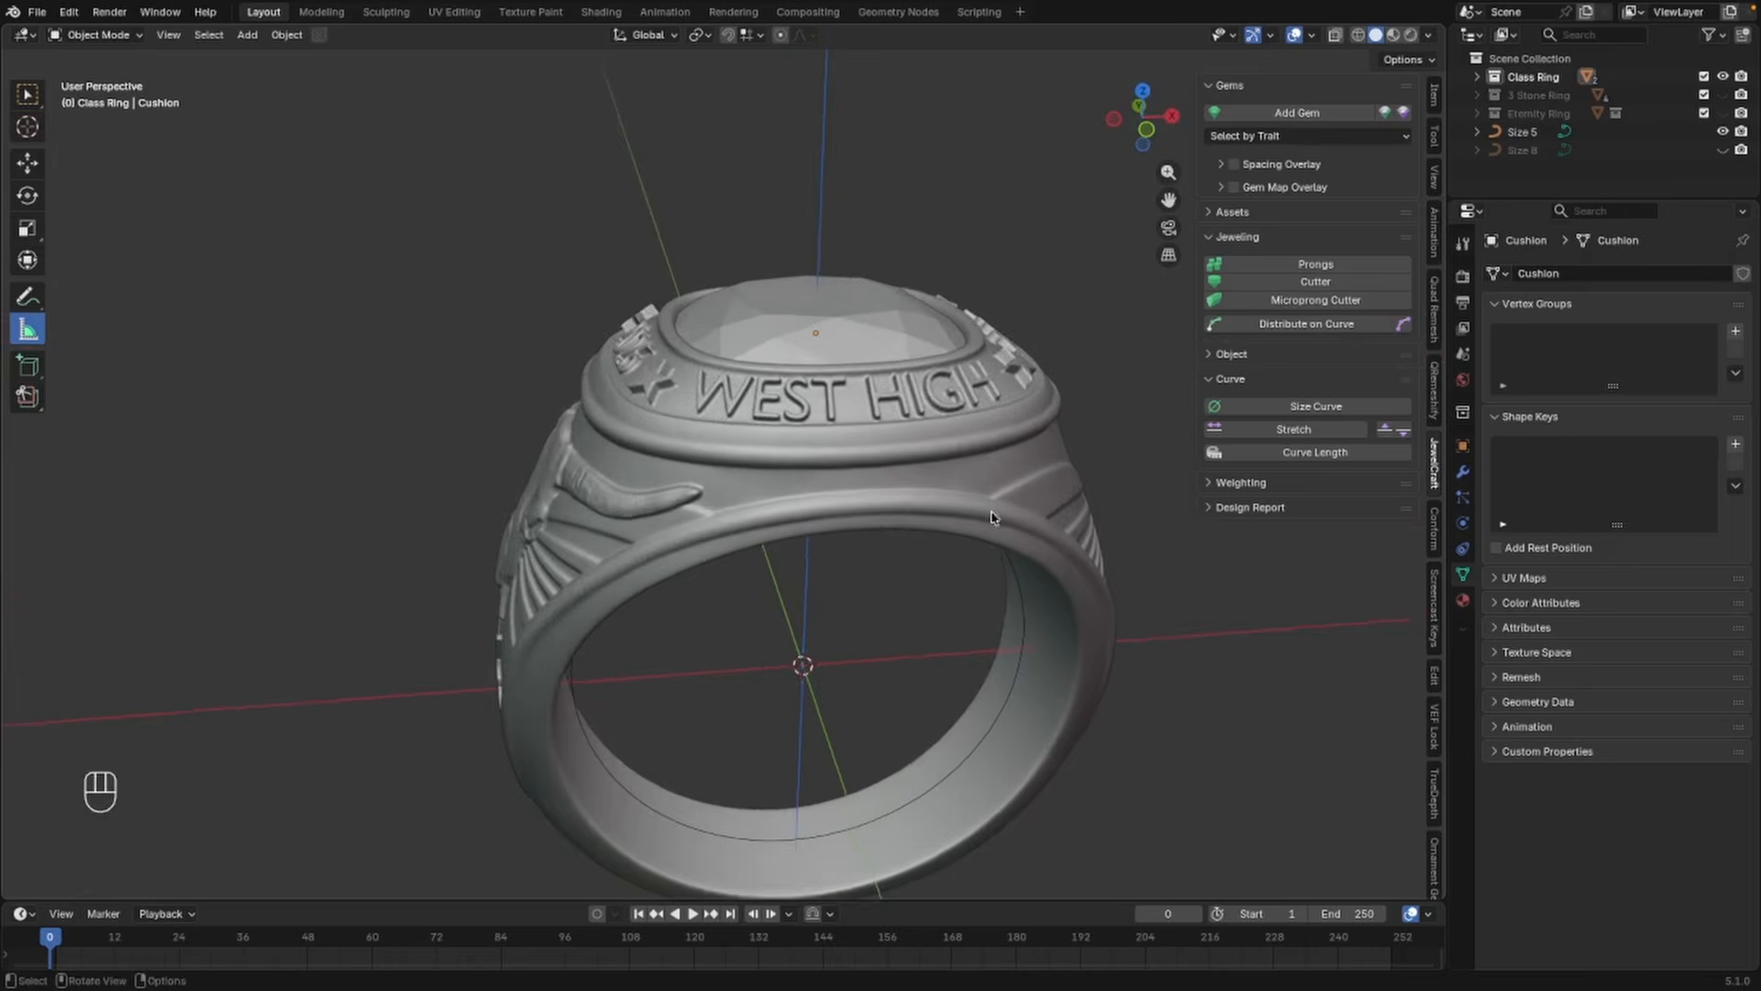
# In front view, move the class ring and cushion gem together down along Z by about 0.39 mm towards the Size 5 curve's top
pyautogui.keyDown('alt'); pyautogui.moveTo(990, 517); pyautogui.dragTo(866, 371, button='middle'); pyautogui.keyUp('alt')
pyautogui.click(825, 354)
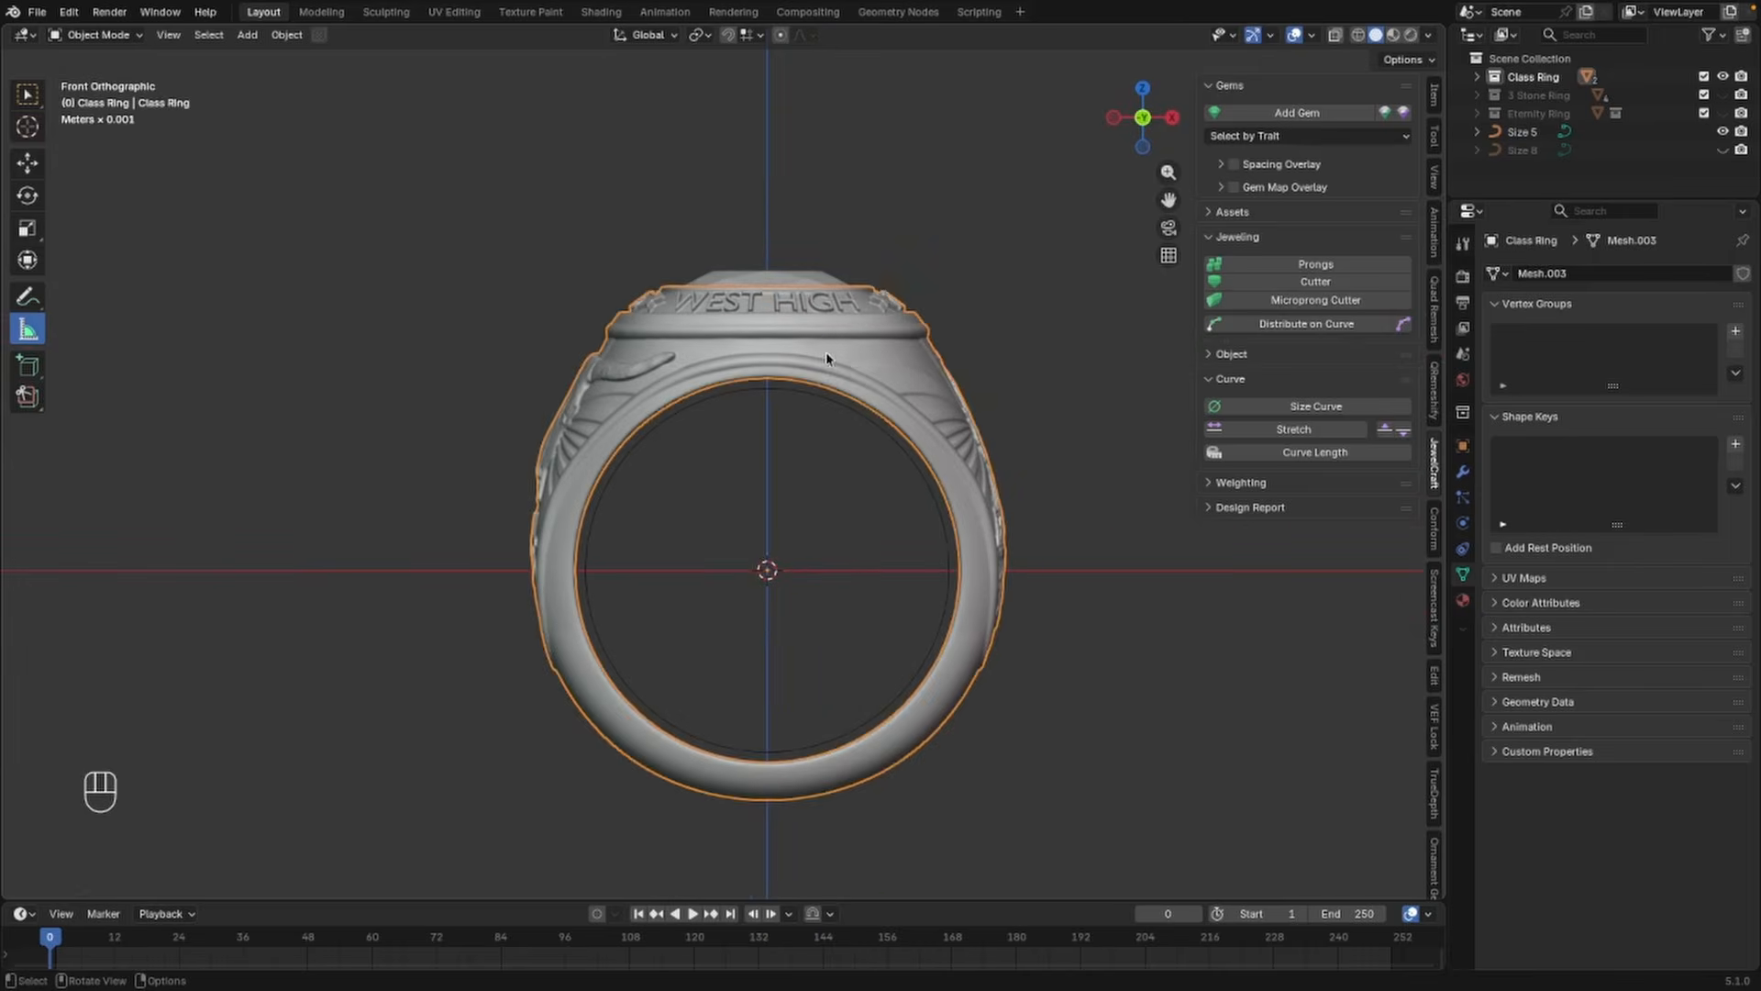
pyautogui.scroll(2, 826, 351)
pyautogui.keyDown('shift'); pyautogui.click(840, 147); pyautogui.keyUp('shift')
pyautogui.scroll(-1, 853, 184)
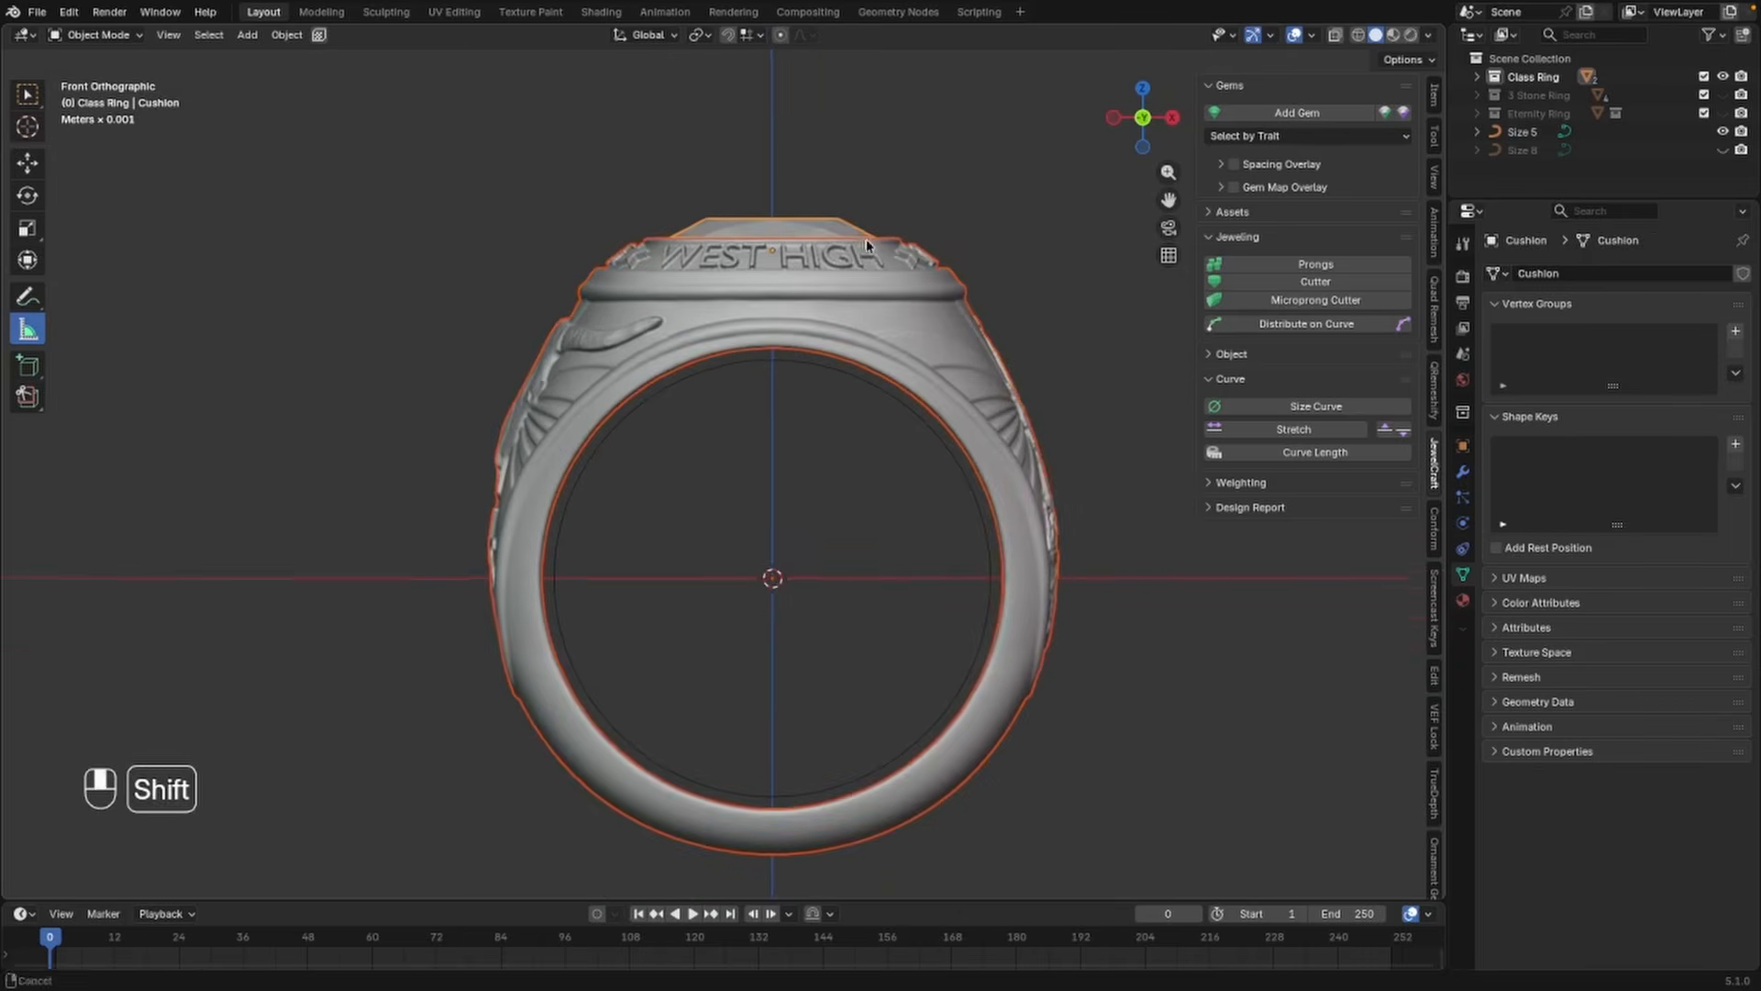
pyautogui.scroll(1, 866, 239)
pyautogui.scroll(2, 851, 206)
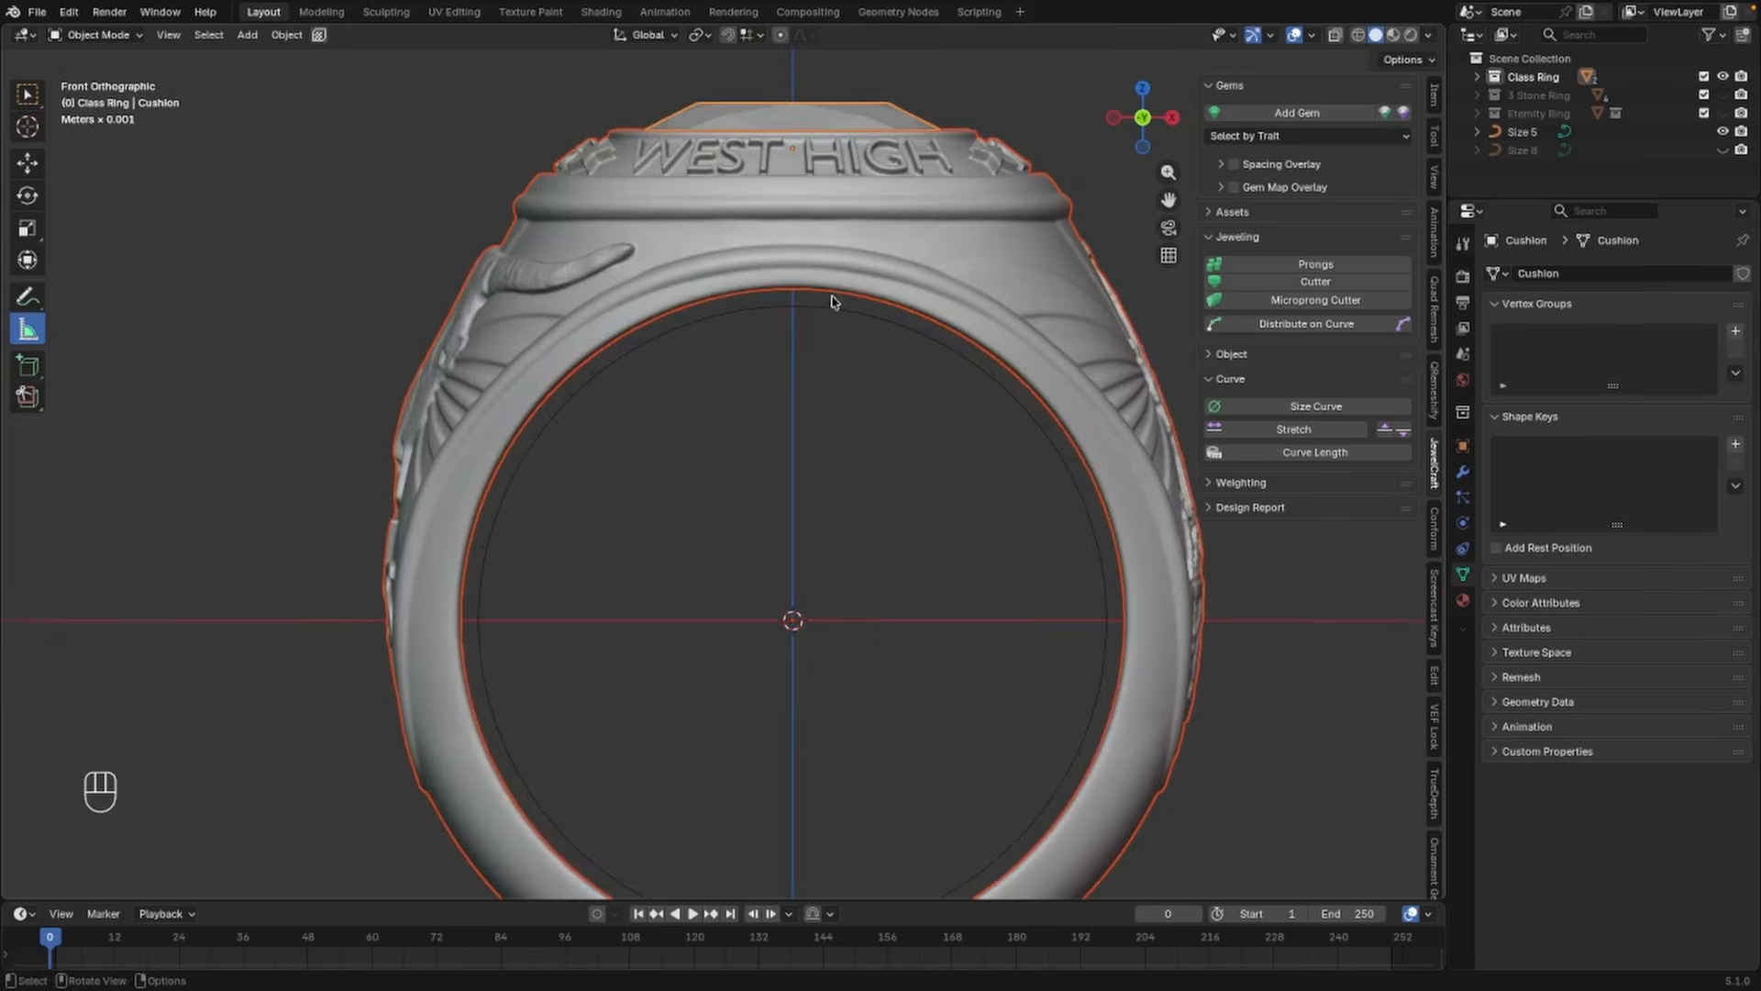
pyautogui.scroll(2, 807, 330)
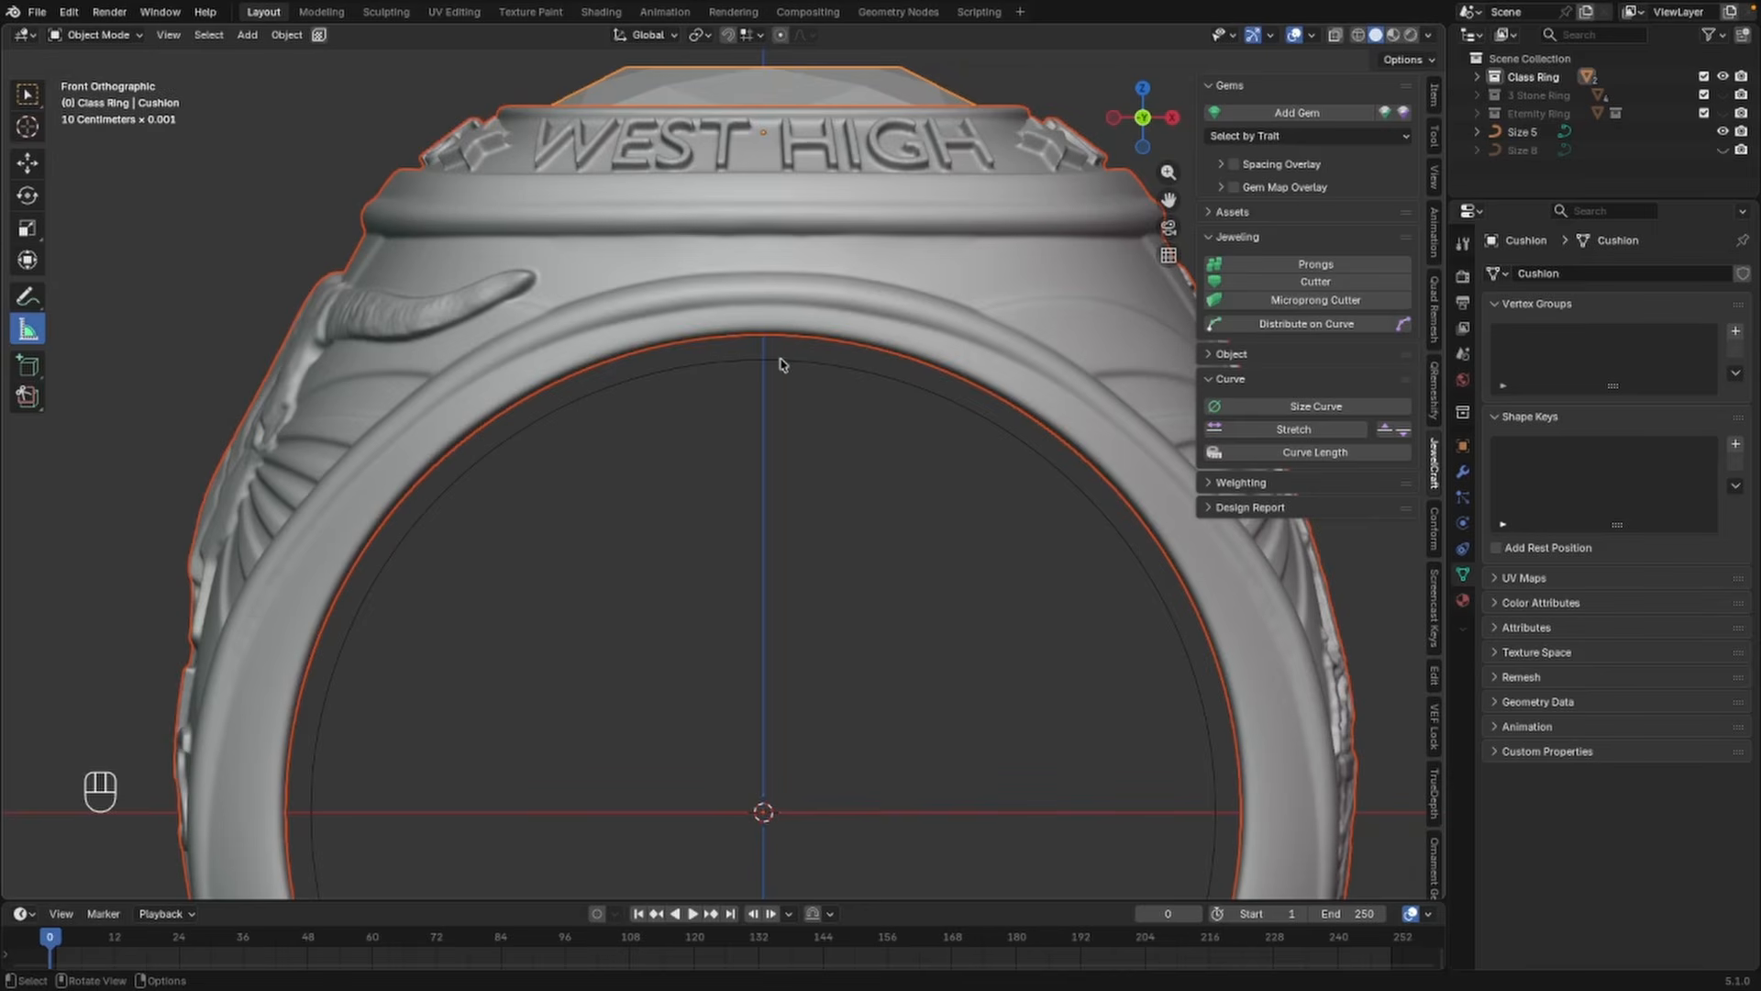
pyautogui.press('g')
pyautogui.press('z')
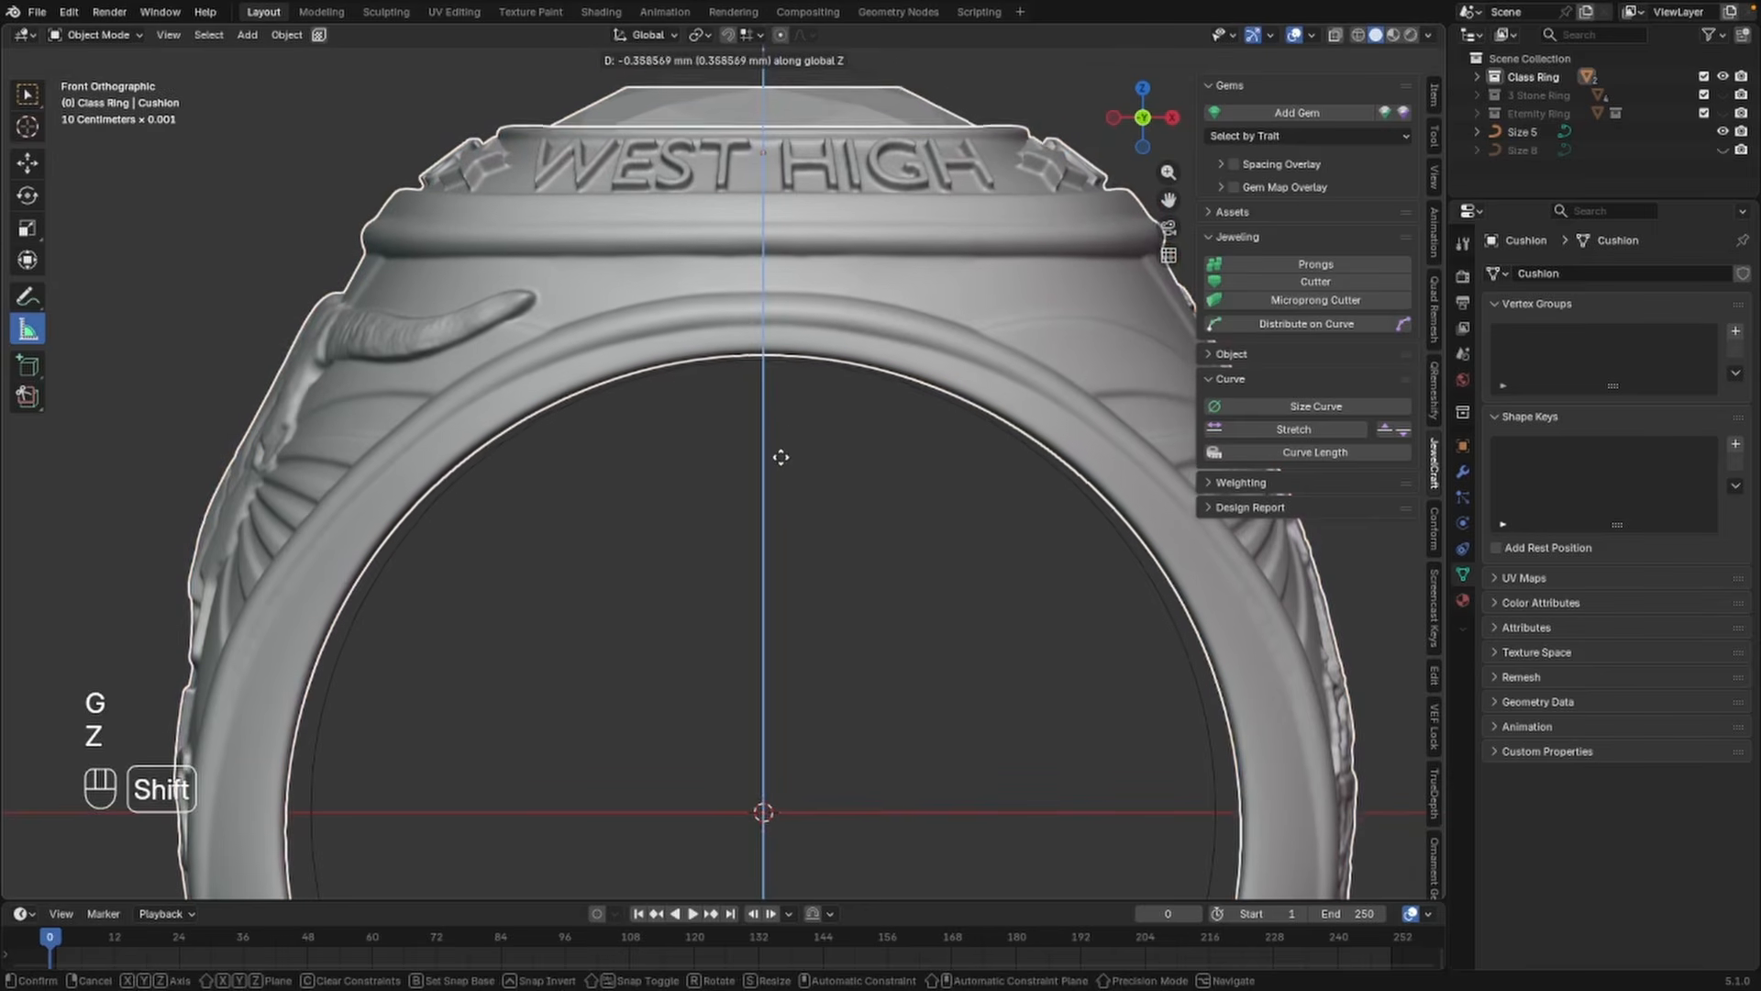
pyautogui.click(781, 471)
# Hide the sidebar and thicken the Size 5 curve with a round bevel depth of 0.028 mm
pyautogui.scroll(-2, 669, 587)
pyautogui.keyDown('shift'); pyautogui.moveTo(669, 545); pyautogui.dragTo(753, 322, button='middle'); pyautogui.keyUp('shift')
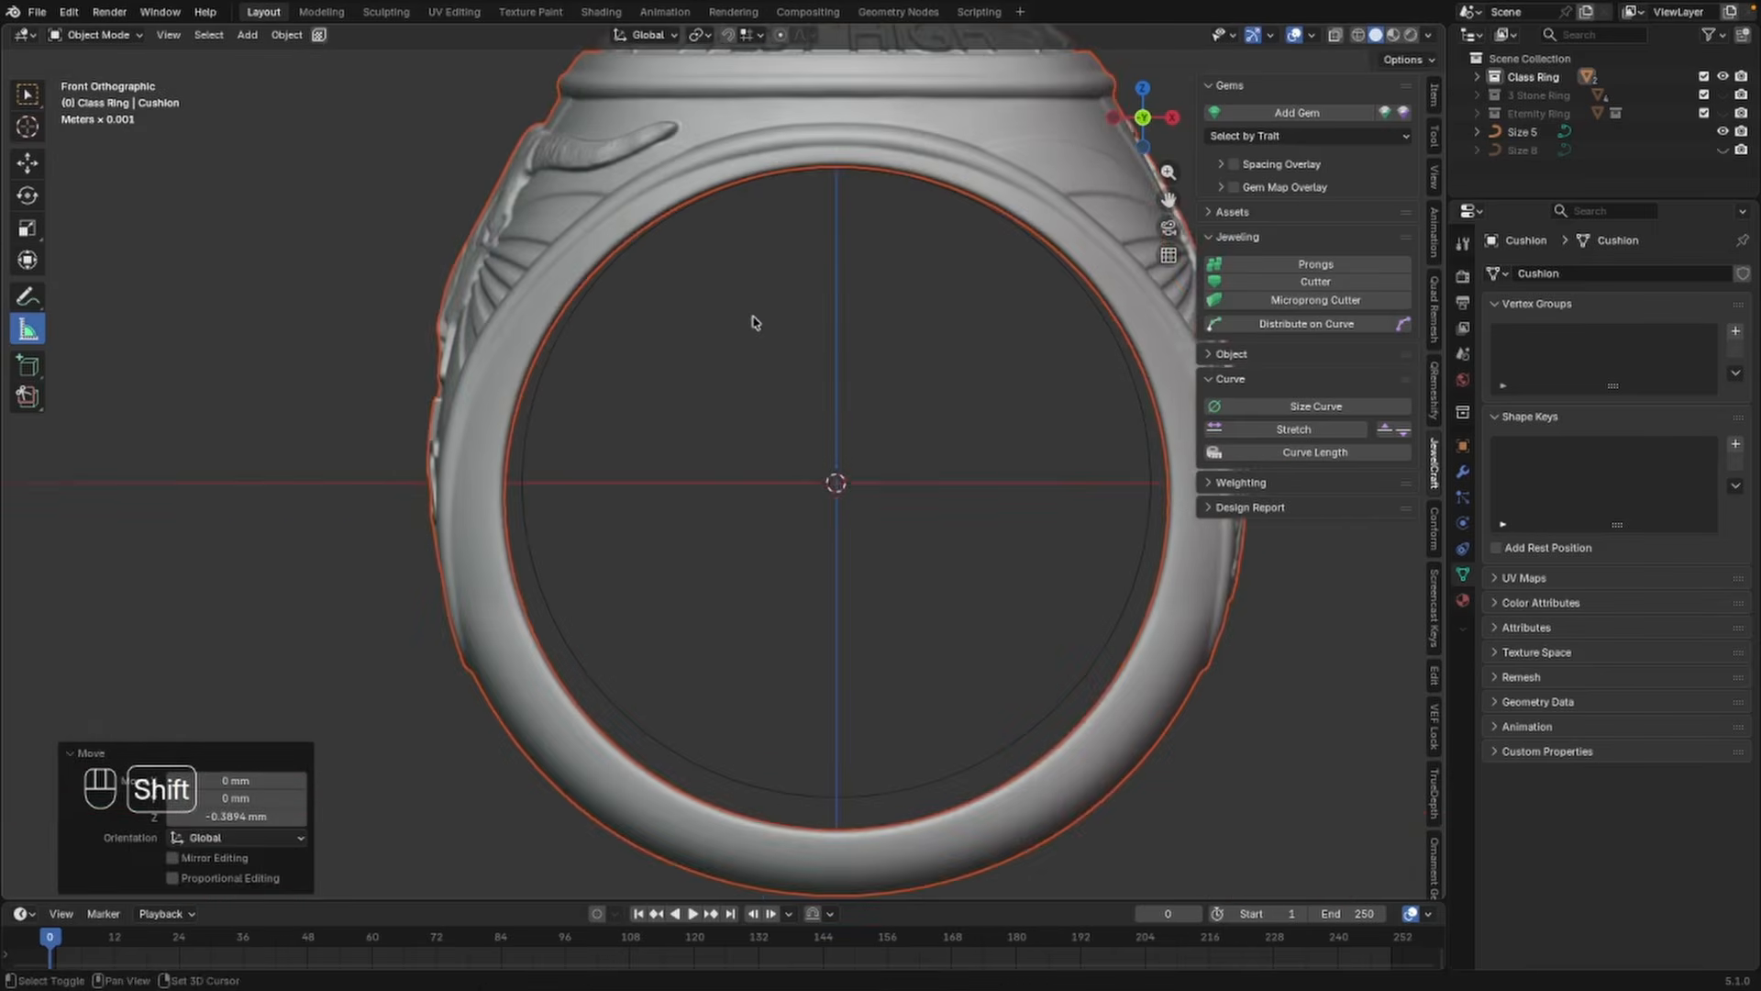
pyautogui.scroll(2, 574, 452)
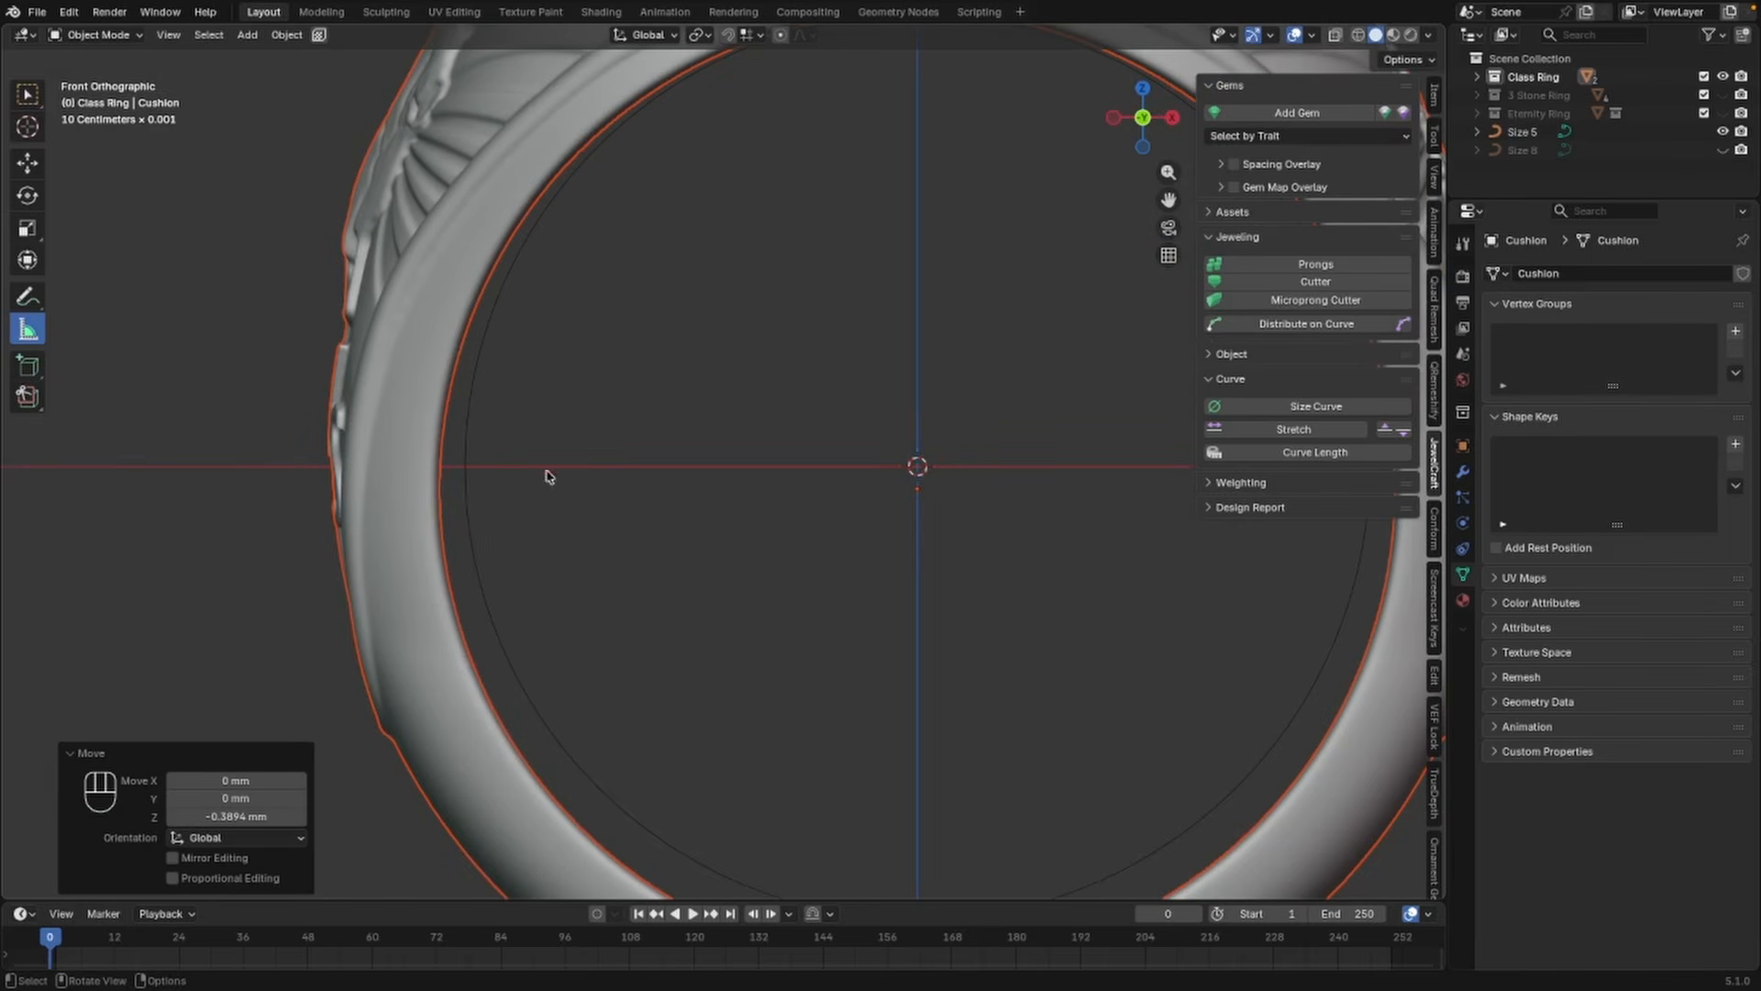
pyautogui.press('n')
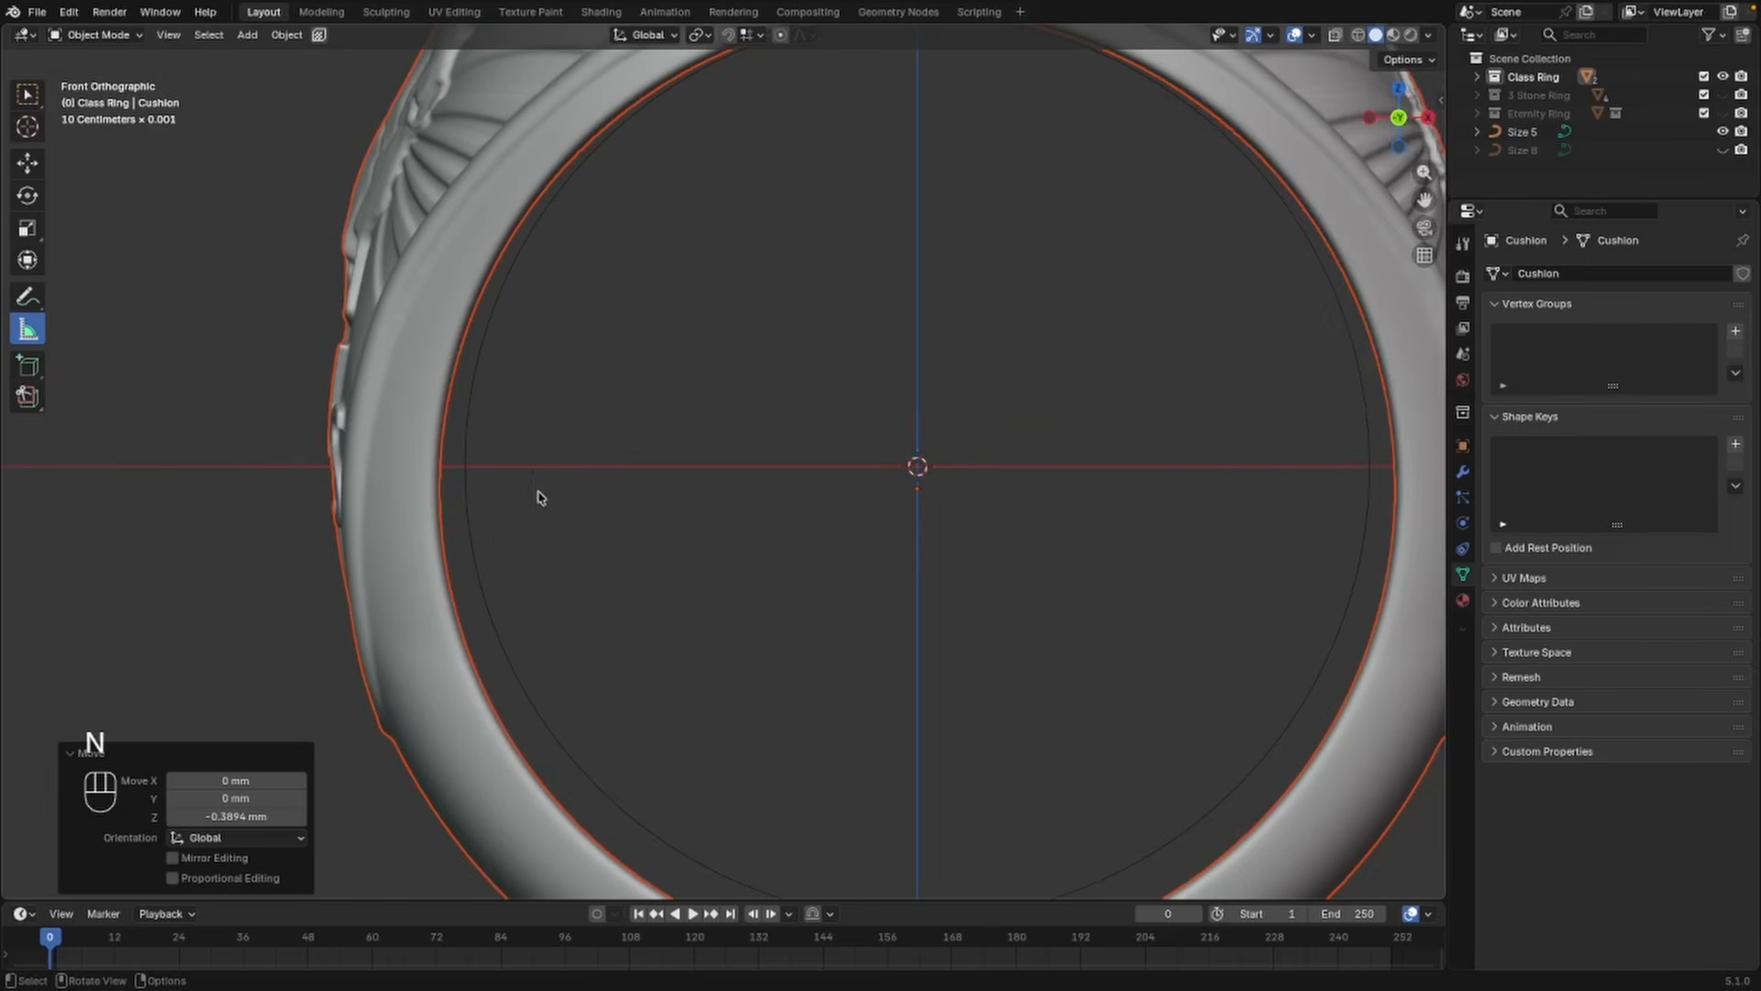
pyautogui.click(467, 445)
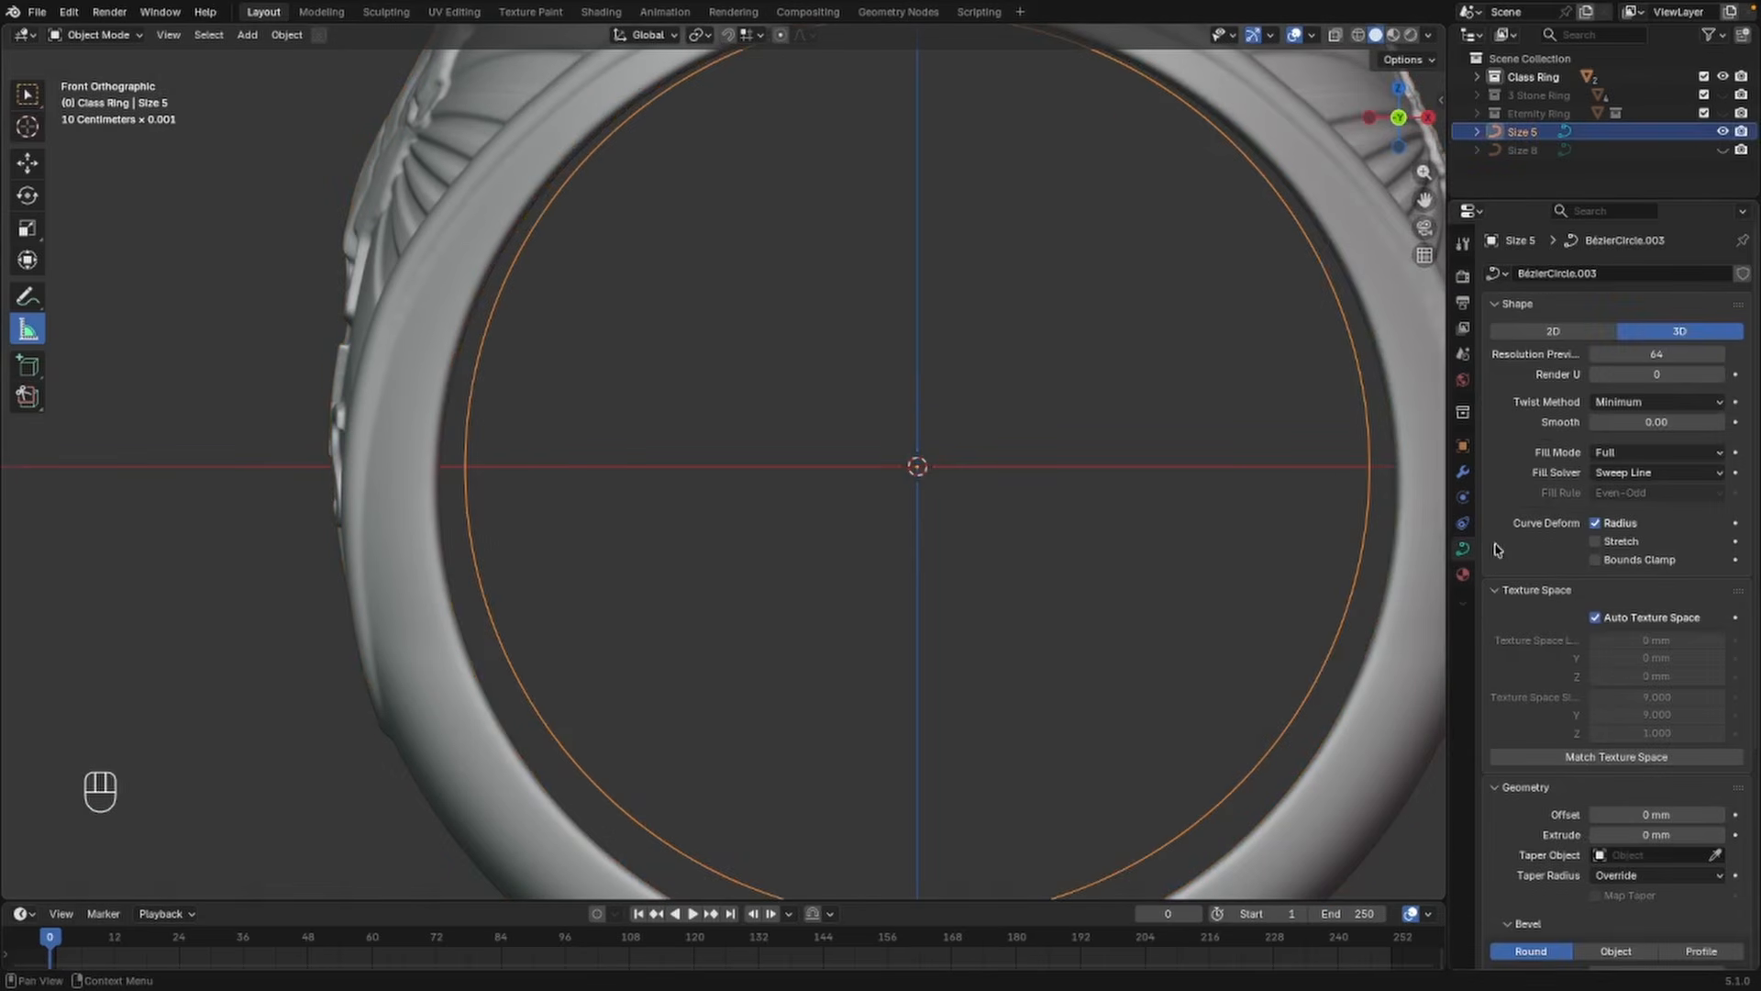
pyautogui.scroll(-8, 1526, 805)
pyautogui.moveTo(1656, 681); pyautogui.dragTo(1688, 680)
pyautogui.click(794, 576)
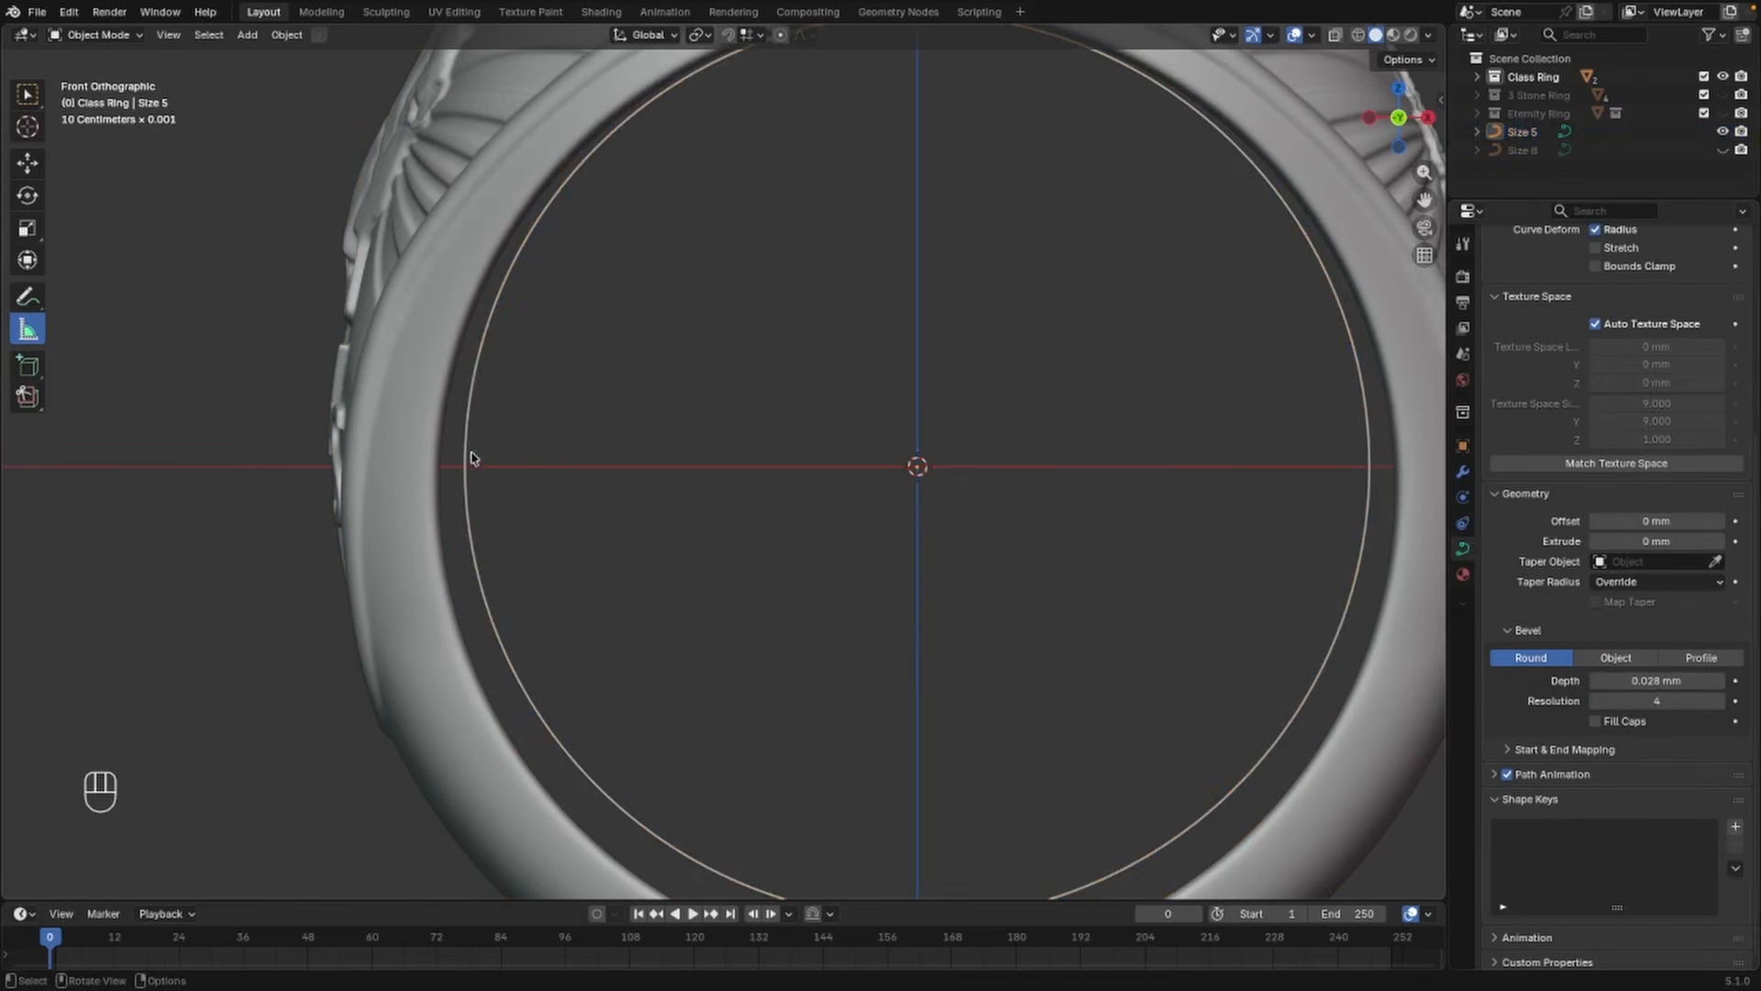
# Lower the class ring and cushion gem along Z by about 0.04 mm to align the band's inner top with the Size 5 curve
pyautogui.scroll(-2, 564, 317)
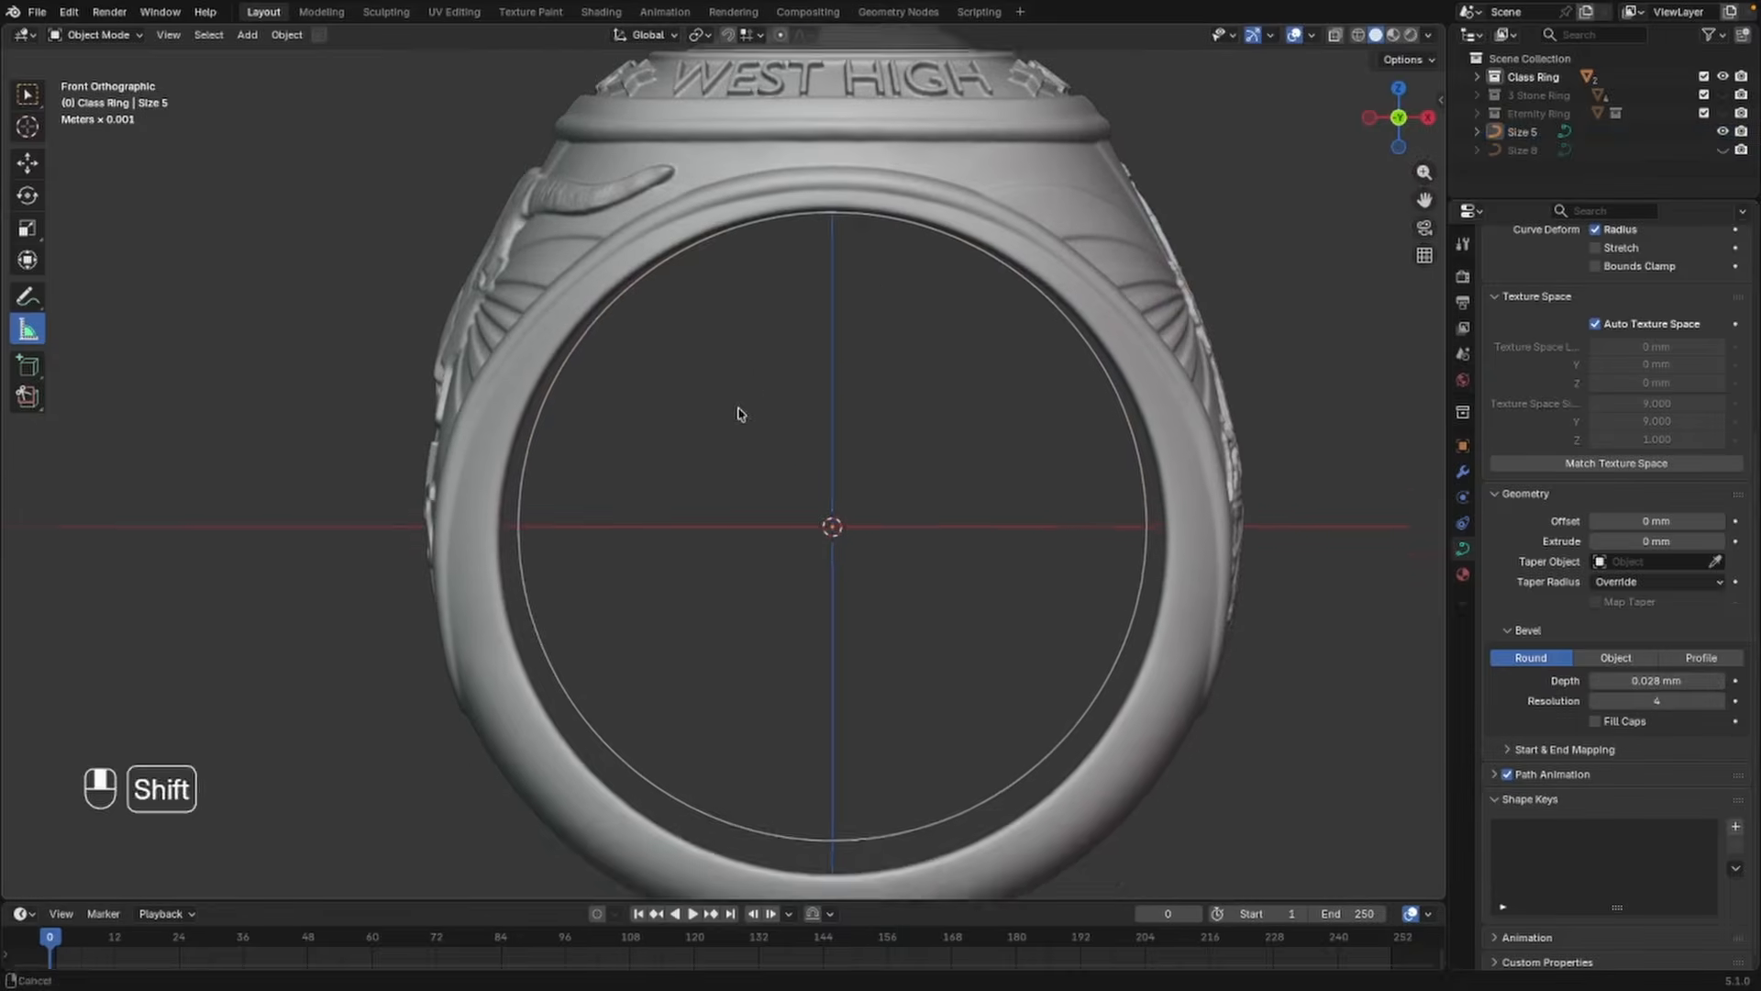
pyautogui.keyDown('shift'); pyautogui.moveTo(739, 410); pyautogui.dragTo(704, 366, button='middle'); pyautogui.keyUp('shift')
pyautogui.scroll(2, 837, 374)
pyautogui.scroll(1, 931, 378)
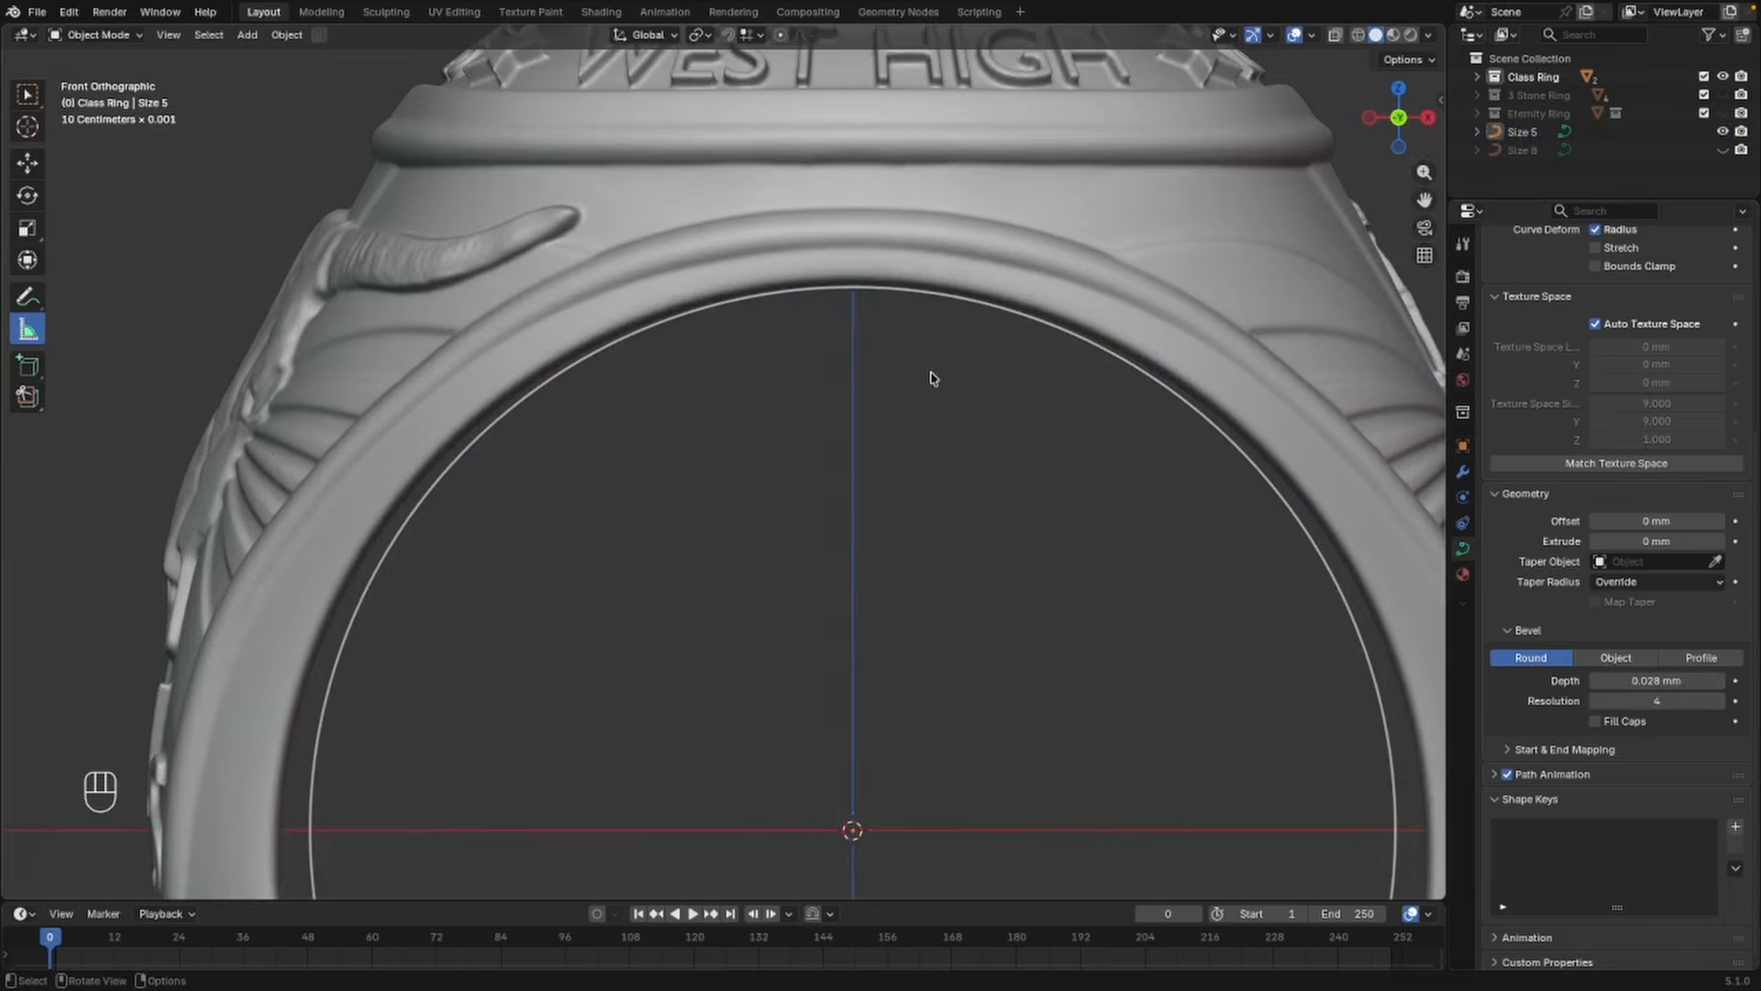
pyautogui.click(993, 283)
pyautogui.scroll(-2, 991, 305)
pyautogui.keyDown('shift'); pyautogui.moveTo(990, 306); pyautogui.dragTo(972, 476, button='middle'); pyautogui.keyUp('shift')
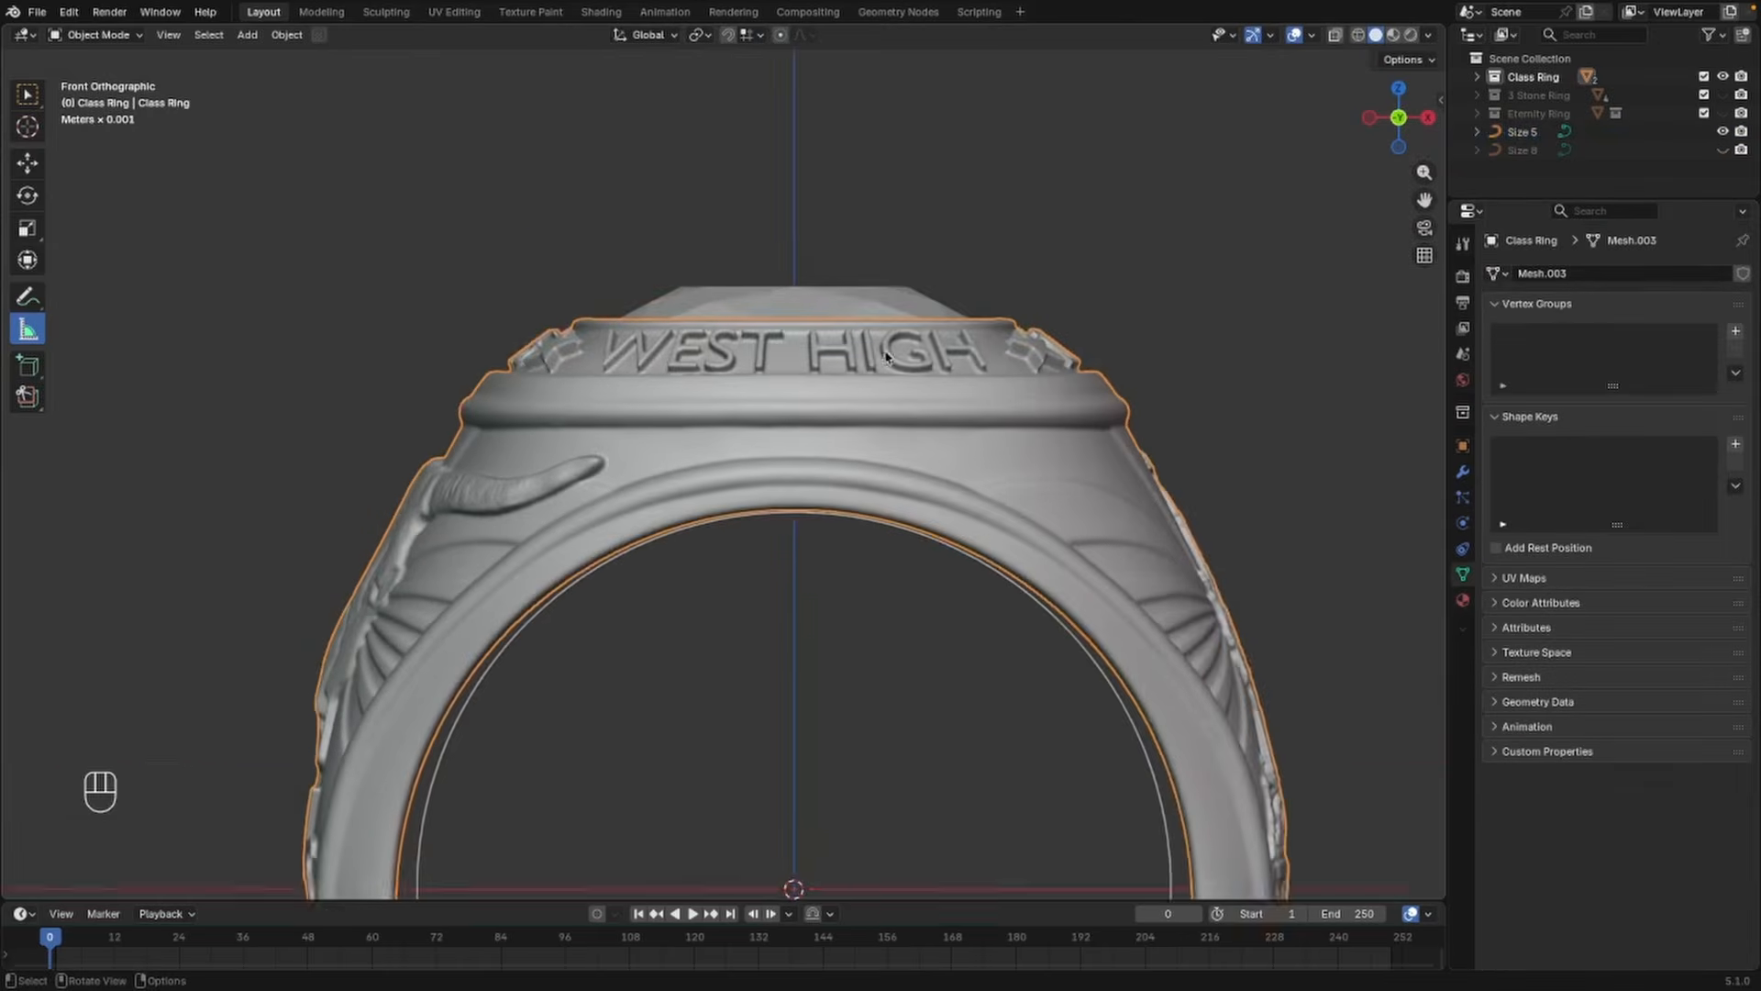
pyautogui.keyDown('shift'); pyautogui.click(853, 303); pyautogui.keyUp('shift')
pyautogui.scroll(5, 853, 474)
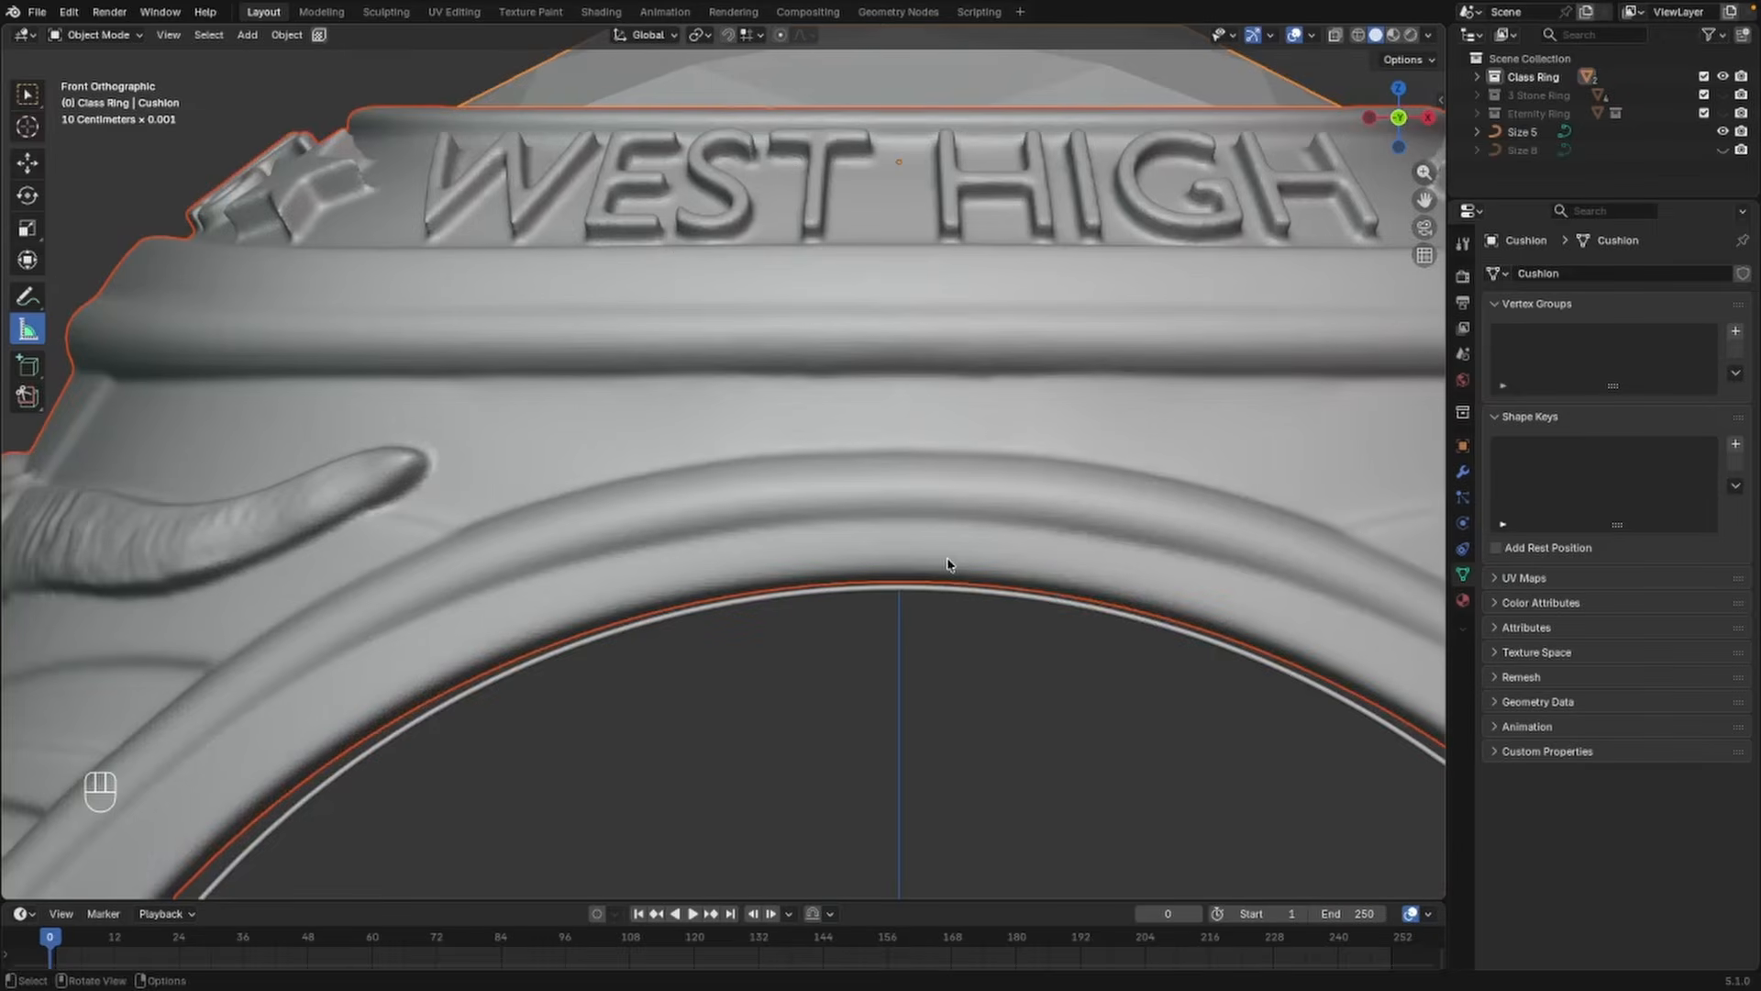
pyautogui.press('g')
pyautogui.press('z')
pyautogui.press('shift')
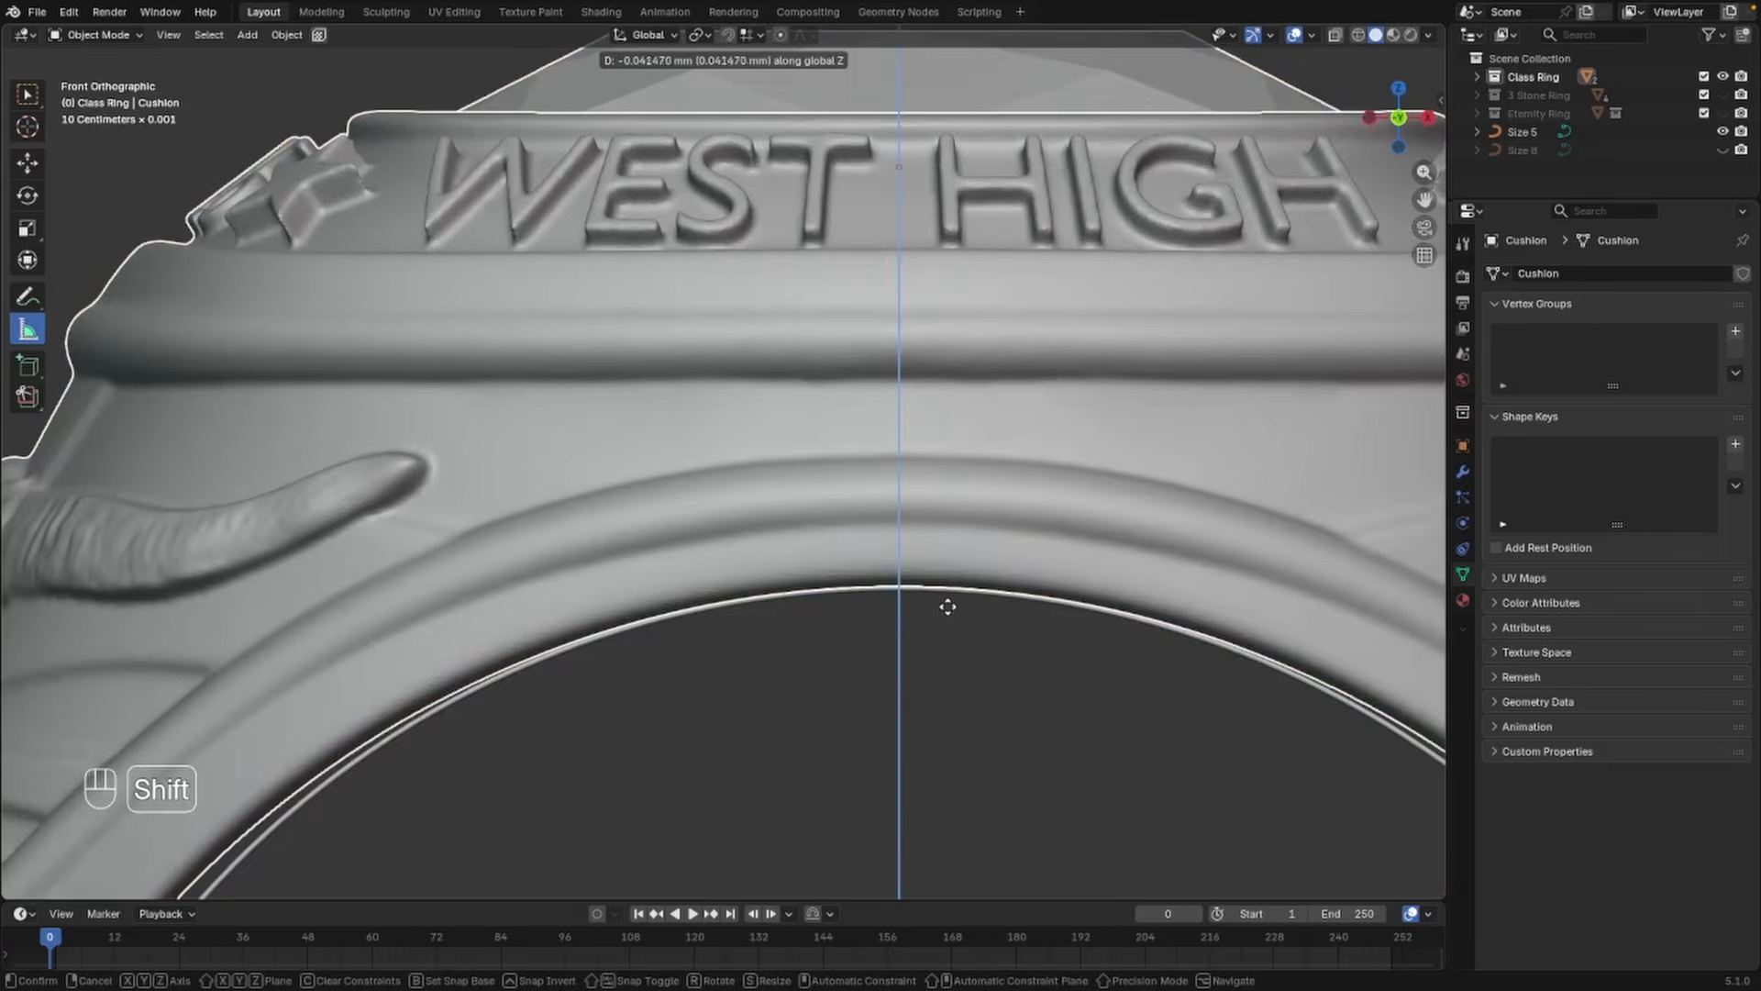
pyautogui.click(947, 606)
# Examine the gap between the ring's inner band and the Size 5 curve around the sides and bottom
pyautogui.scroll(-6, 935, 614)
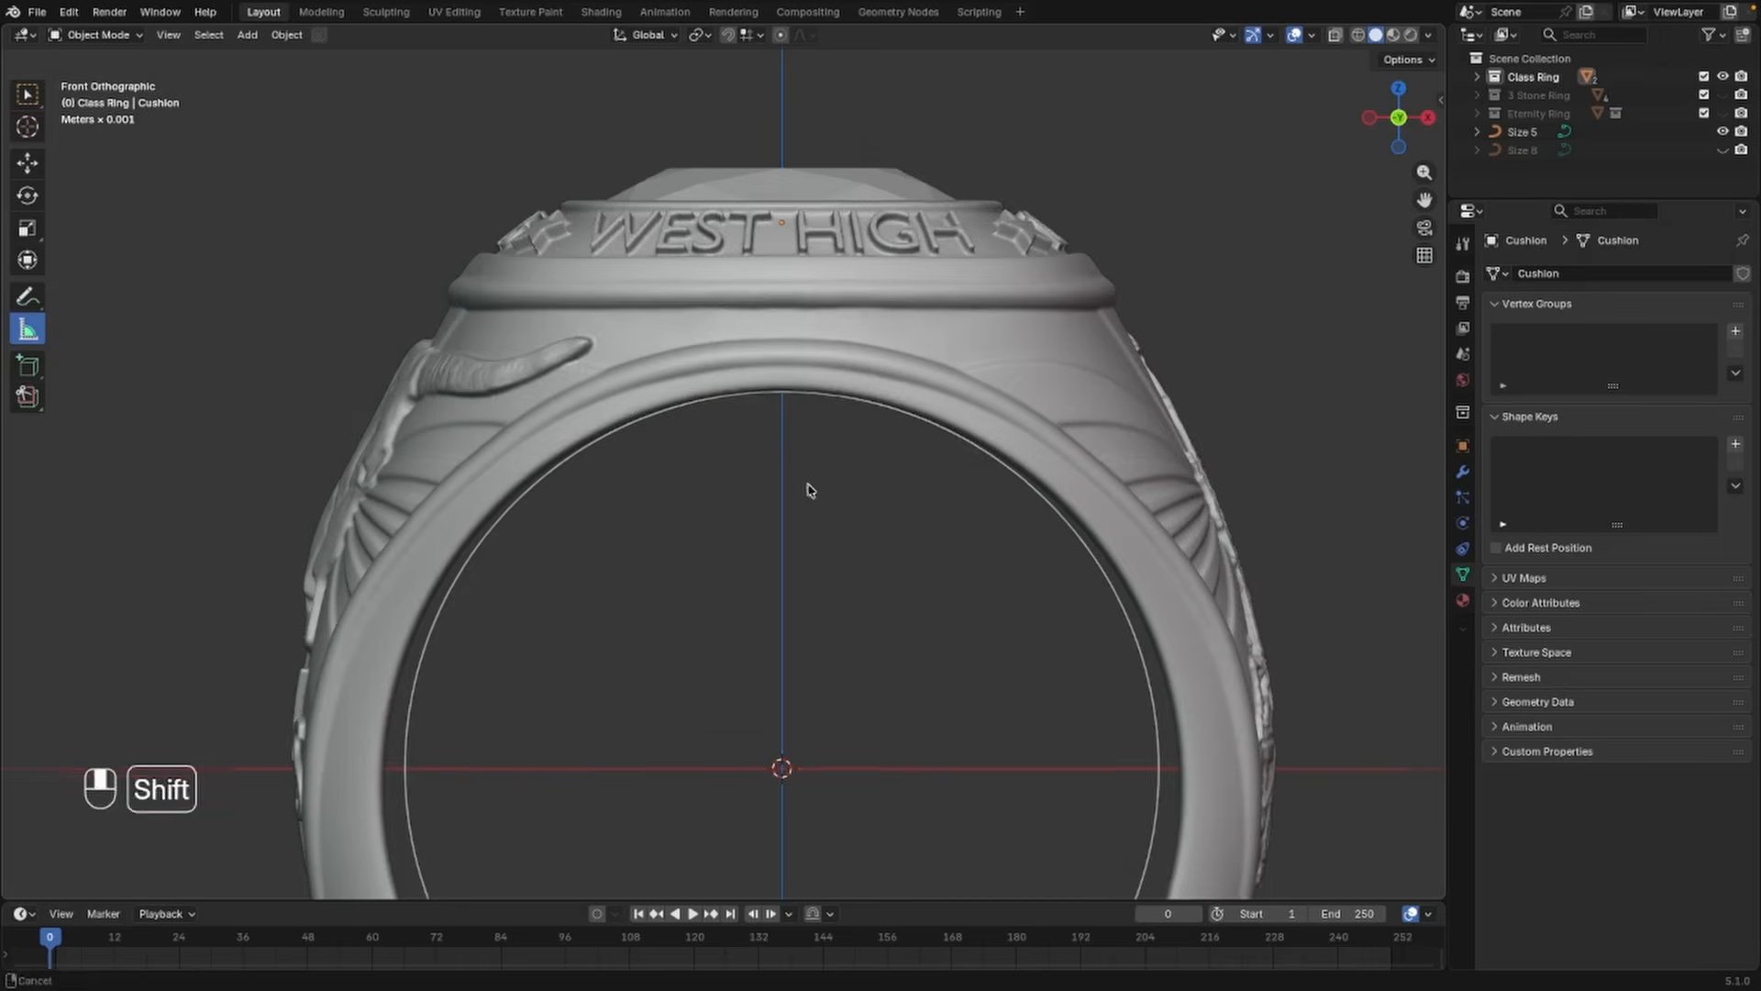
pyautogui.keyDown('shift'); pyautogui.moveTo(809, 484); pyautogui.dragTo(824, 443, button='middle'); pyautogui.keyUp('shift')
pyautogui.scroll(-2, 811, 520)
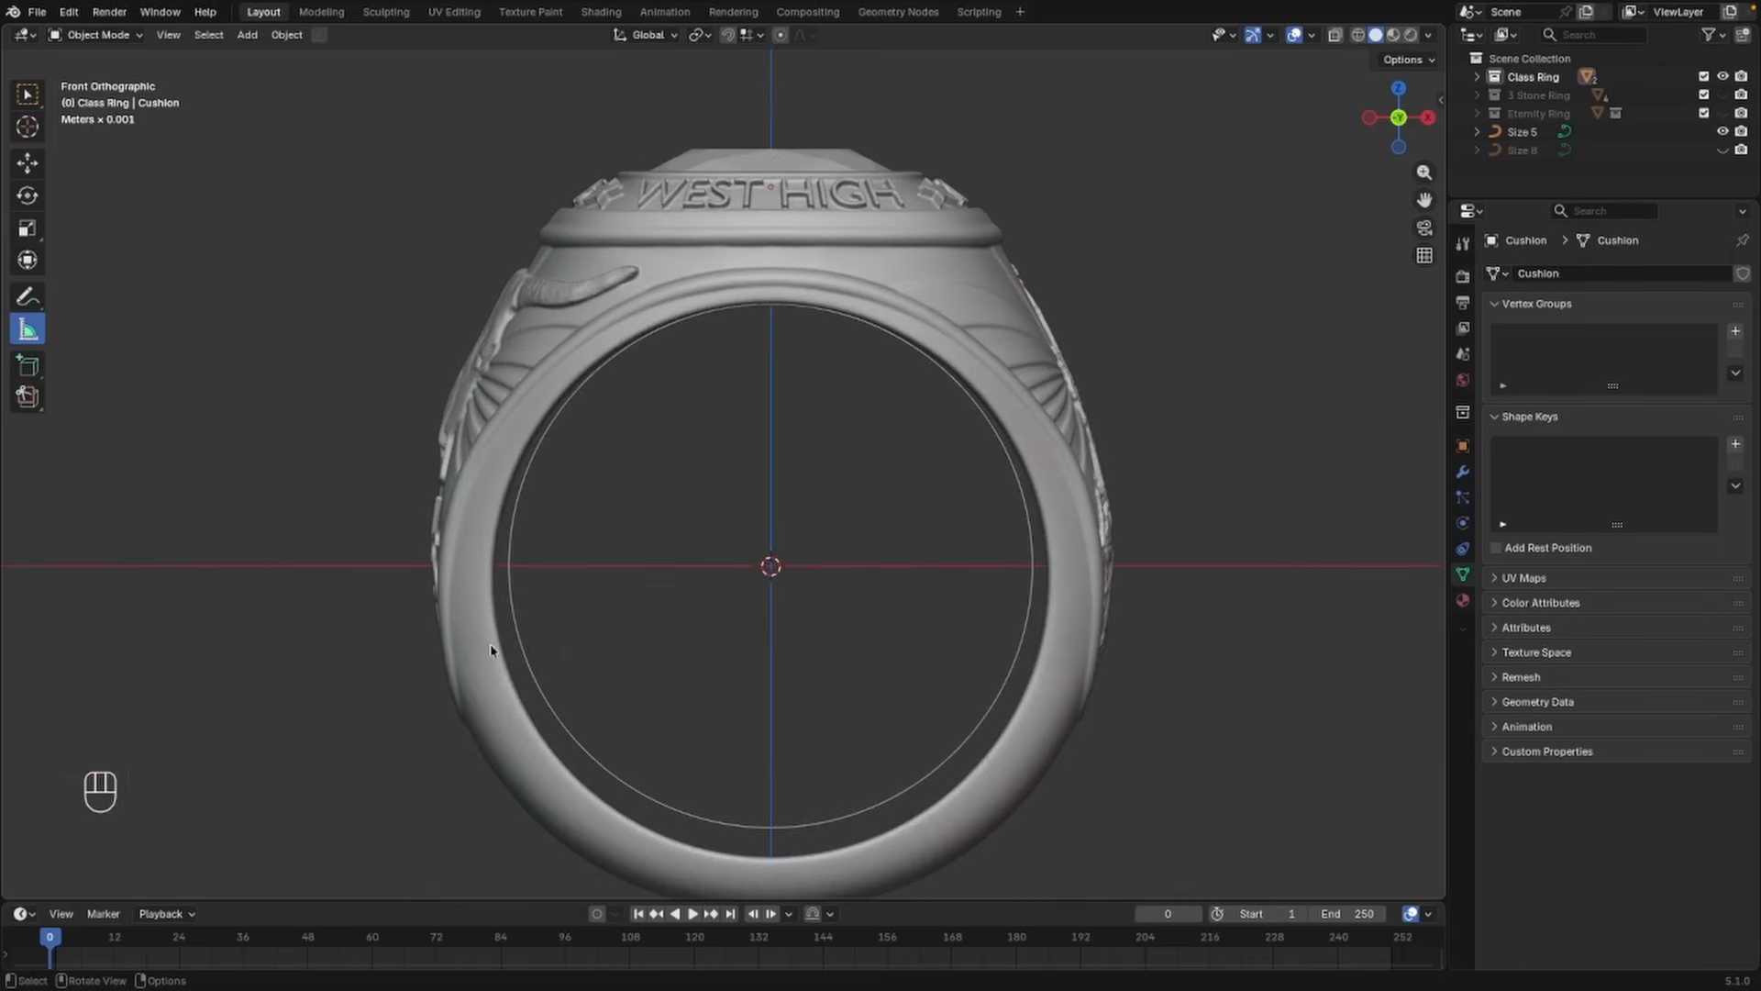
pyautogui.keyDown('shift'); pyautogui.moveTo(491, 650); pyautogui.dragTo(564, 499, button='middle'); pyautogui.keyUp('shift')
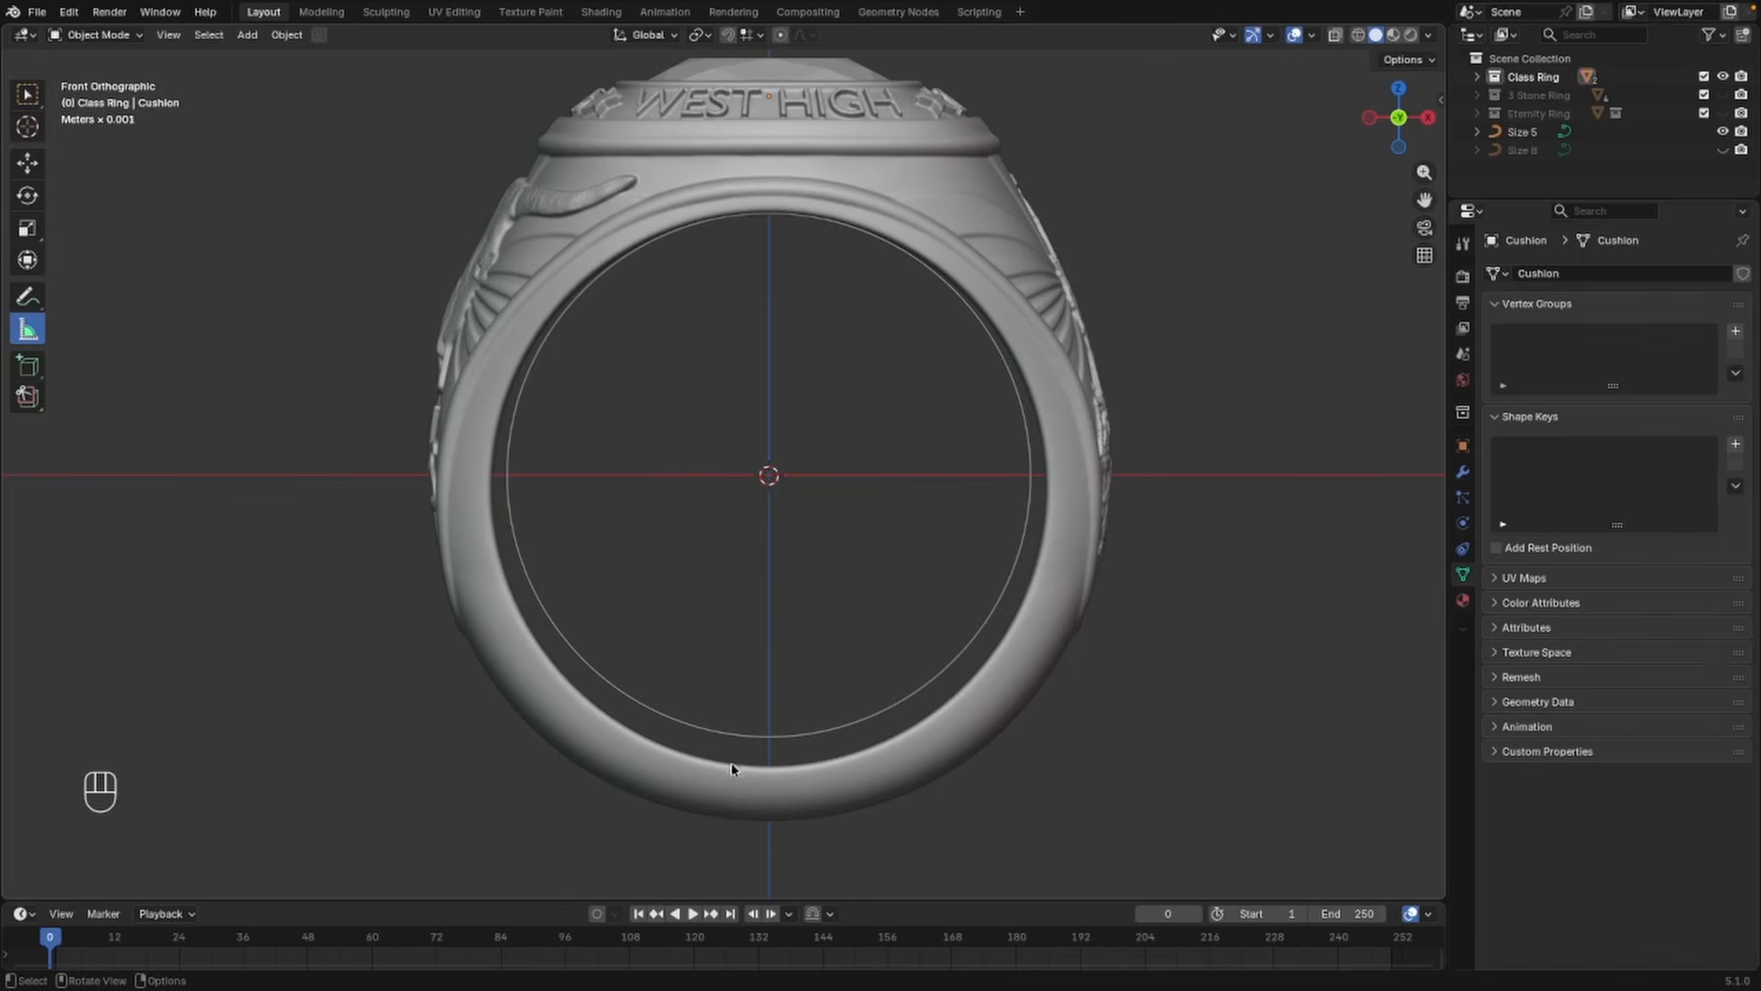
pyautogui.scroll(-3, 758, 516)
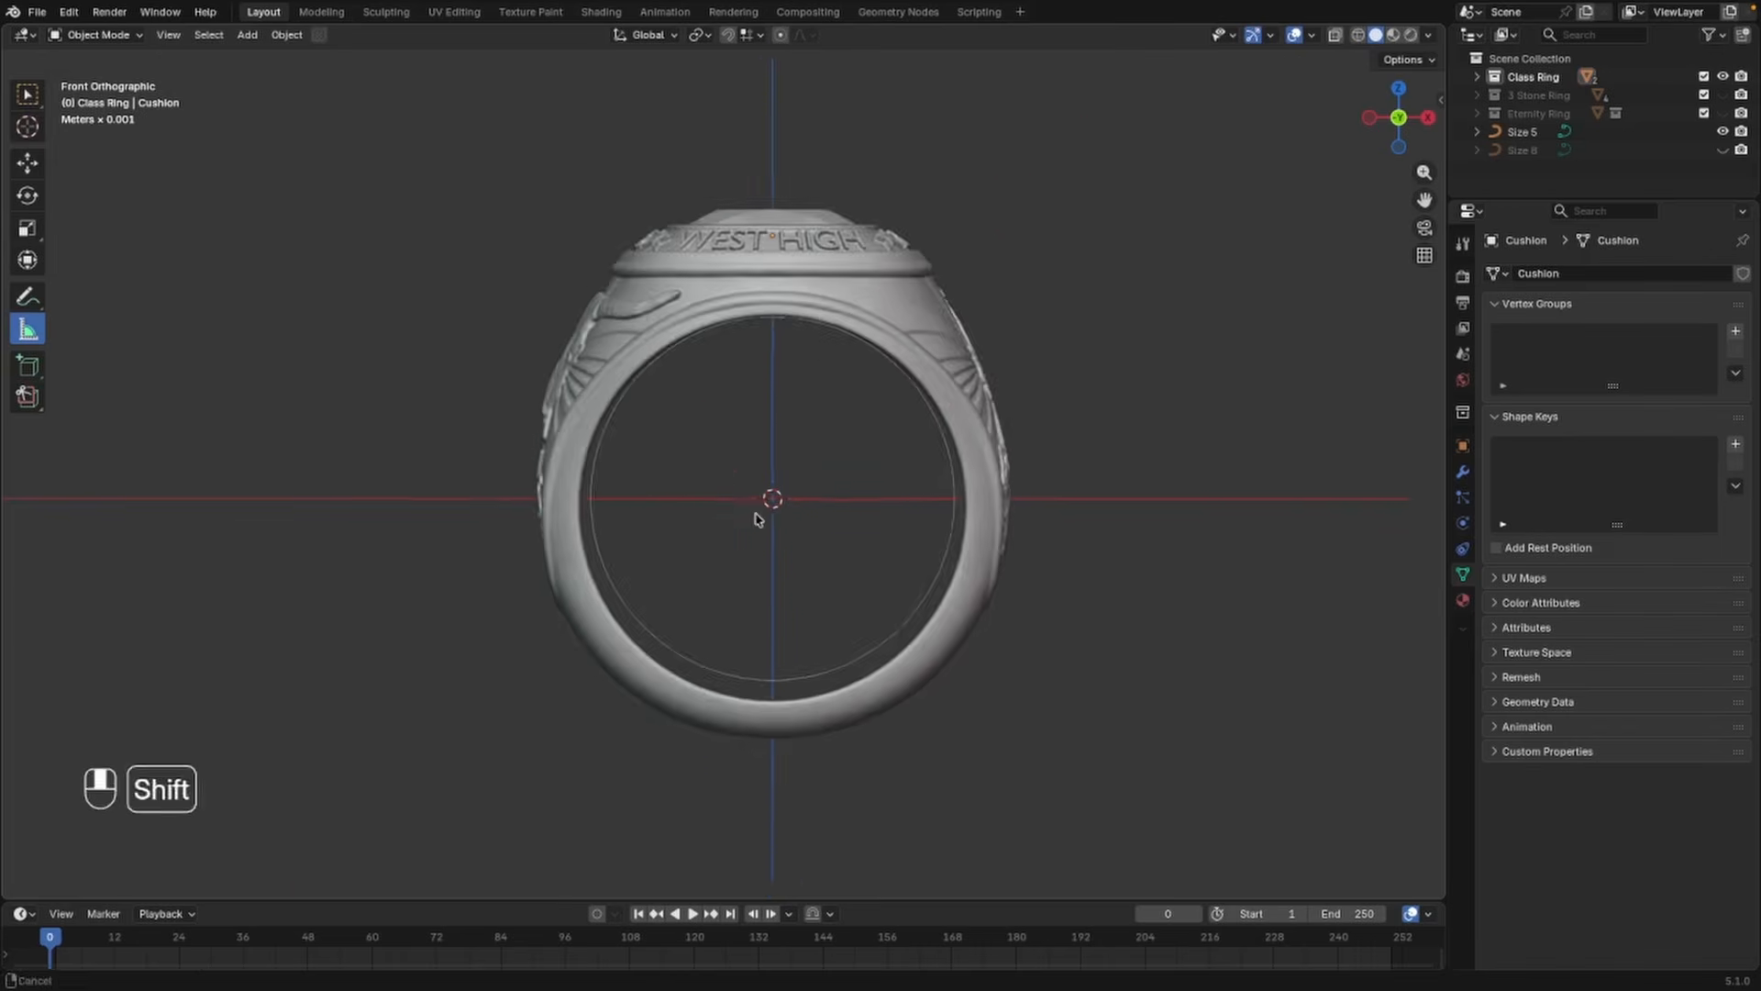
pyautogui.moveTo(759, 515); pyautogui.dragTo(722, 522, button='middle')
pyautogui.scroll(1, 776, 518)
pyautogui.keyDown('shift'); pyautogui.moveTo(782, 517); pyautogui.dragTo(790, 526, button='middle'); pyautogui.keyUp('shift')
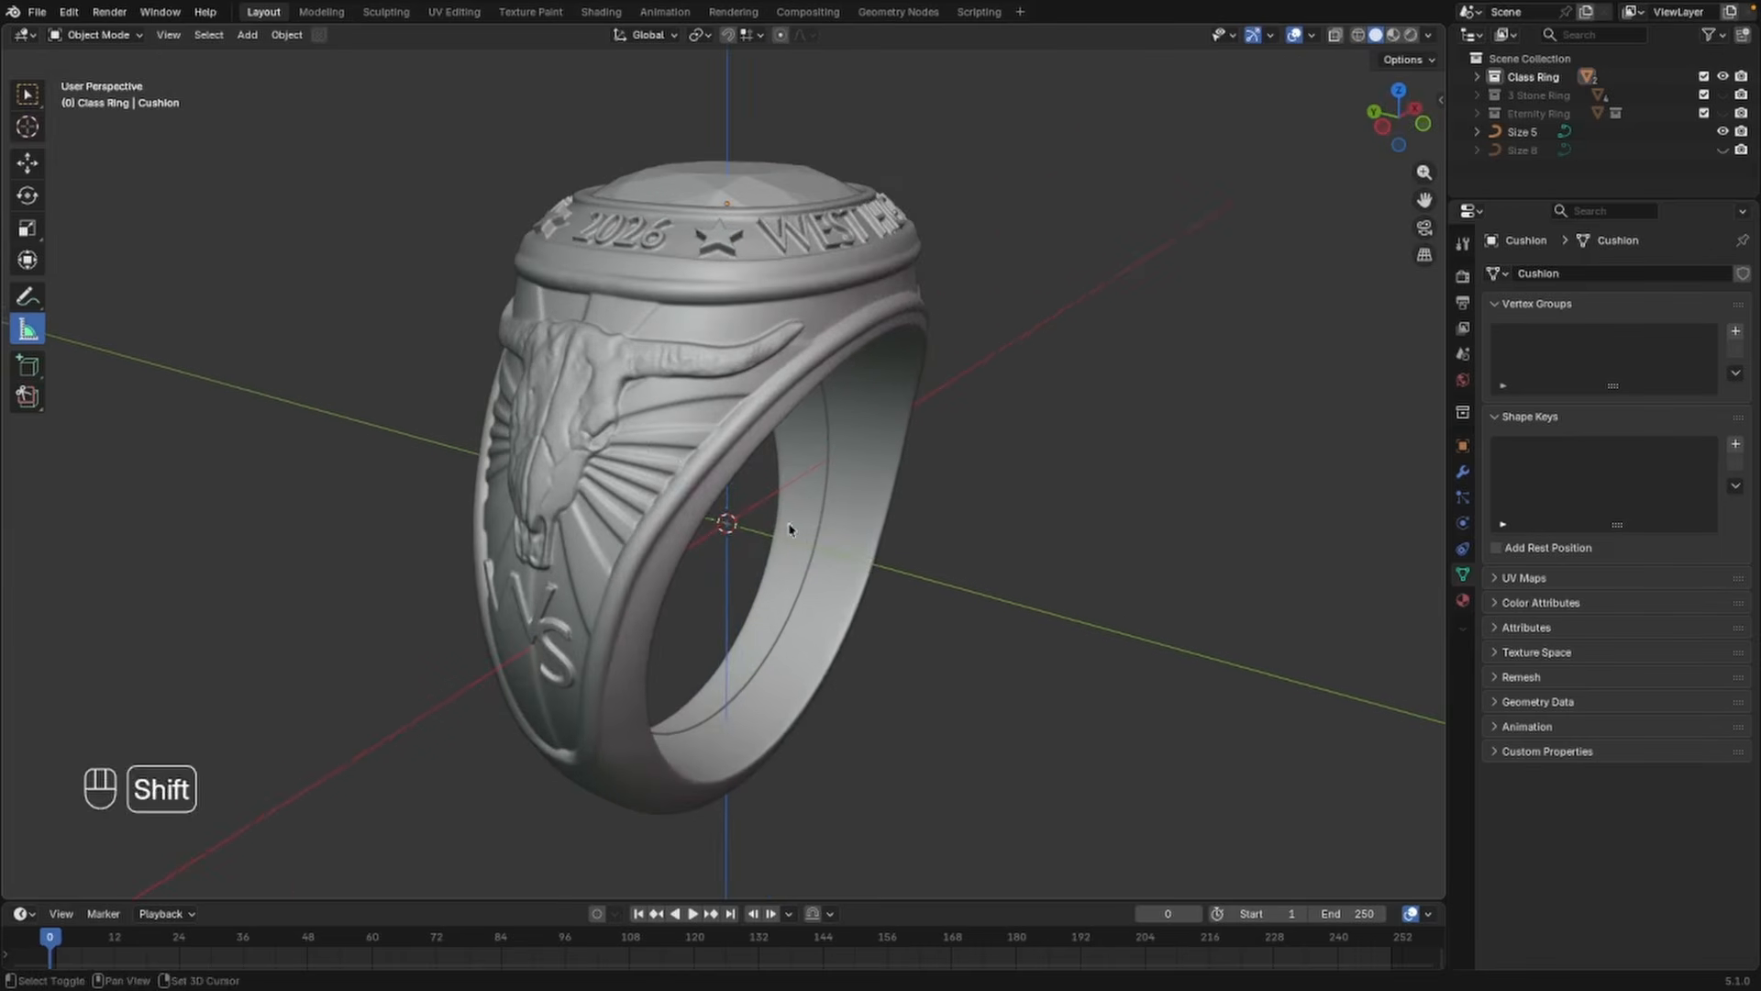
# Select the class ring and examine its mesh density in wireframe around the skull relief, returning to solid shading
pyautogui.click(722, 459)
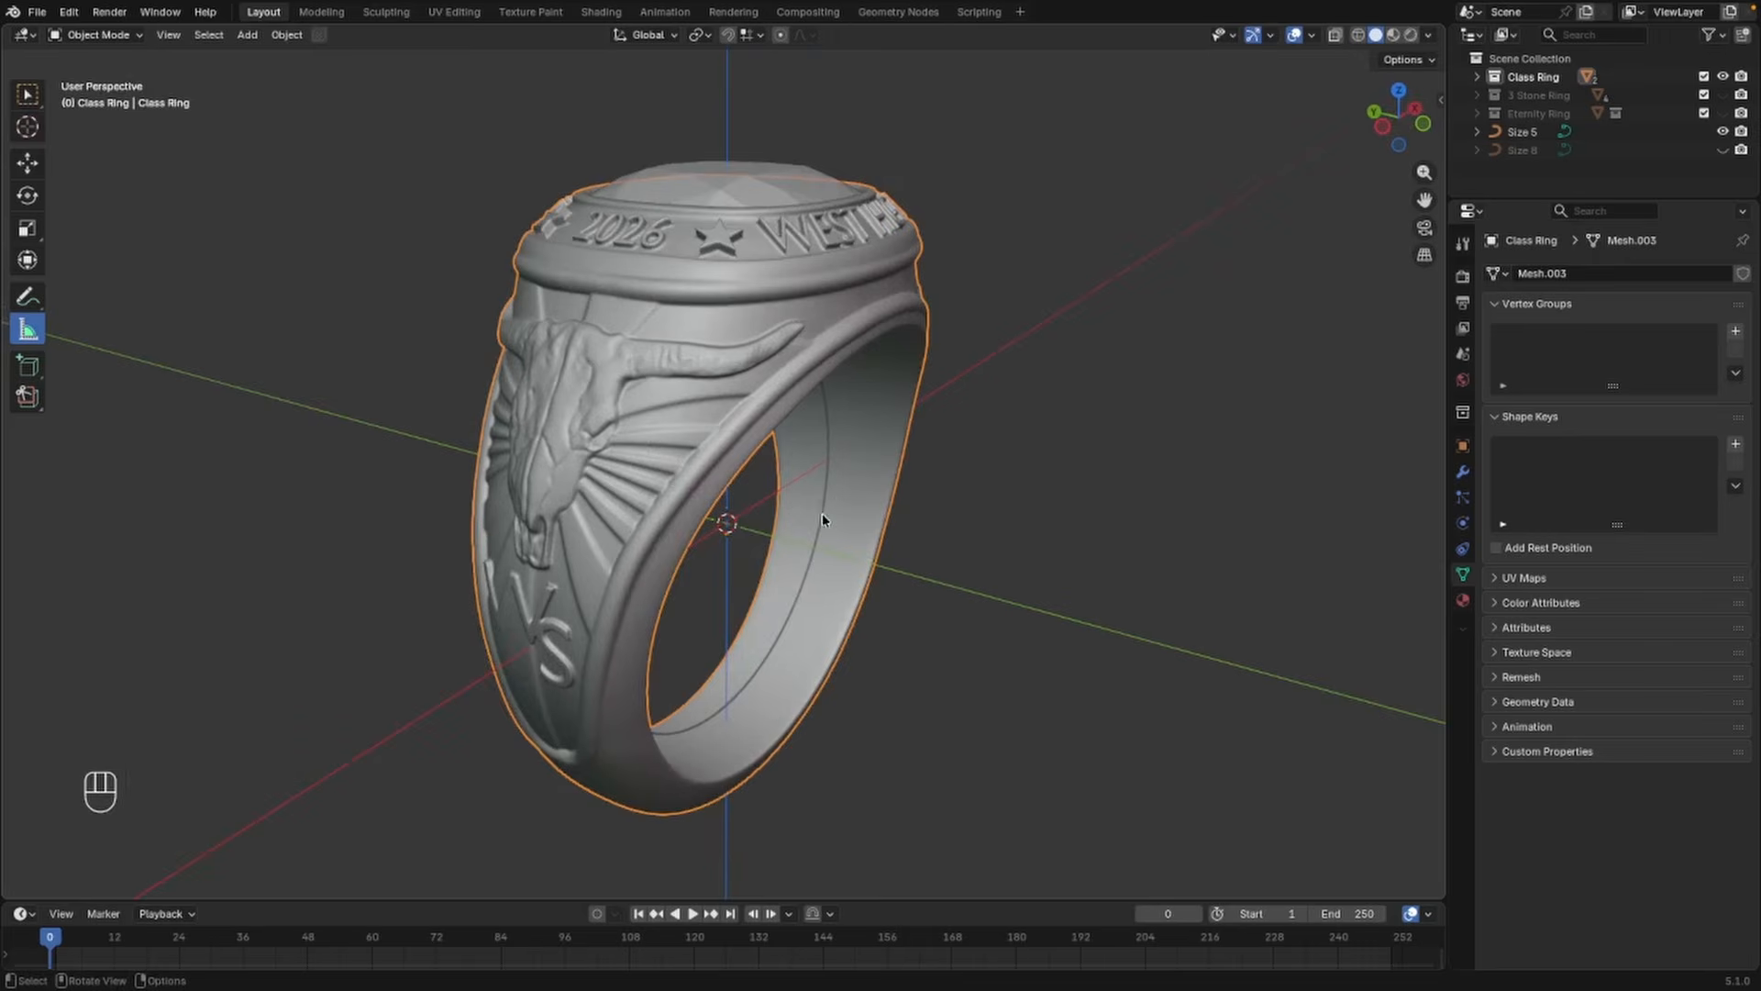
pyautogui.press('z')
pyautogui.click(682, 516)
pyautogui.scroll(1, 681, 517)
pyautogui.keyDown('shift'); pyautogui.moveTo(682, 517); pyautogui.dragTo(819, 493, button='middle'); pyautogui.keyUp('shift')
pyautogui.scroll(2, 747, 519)
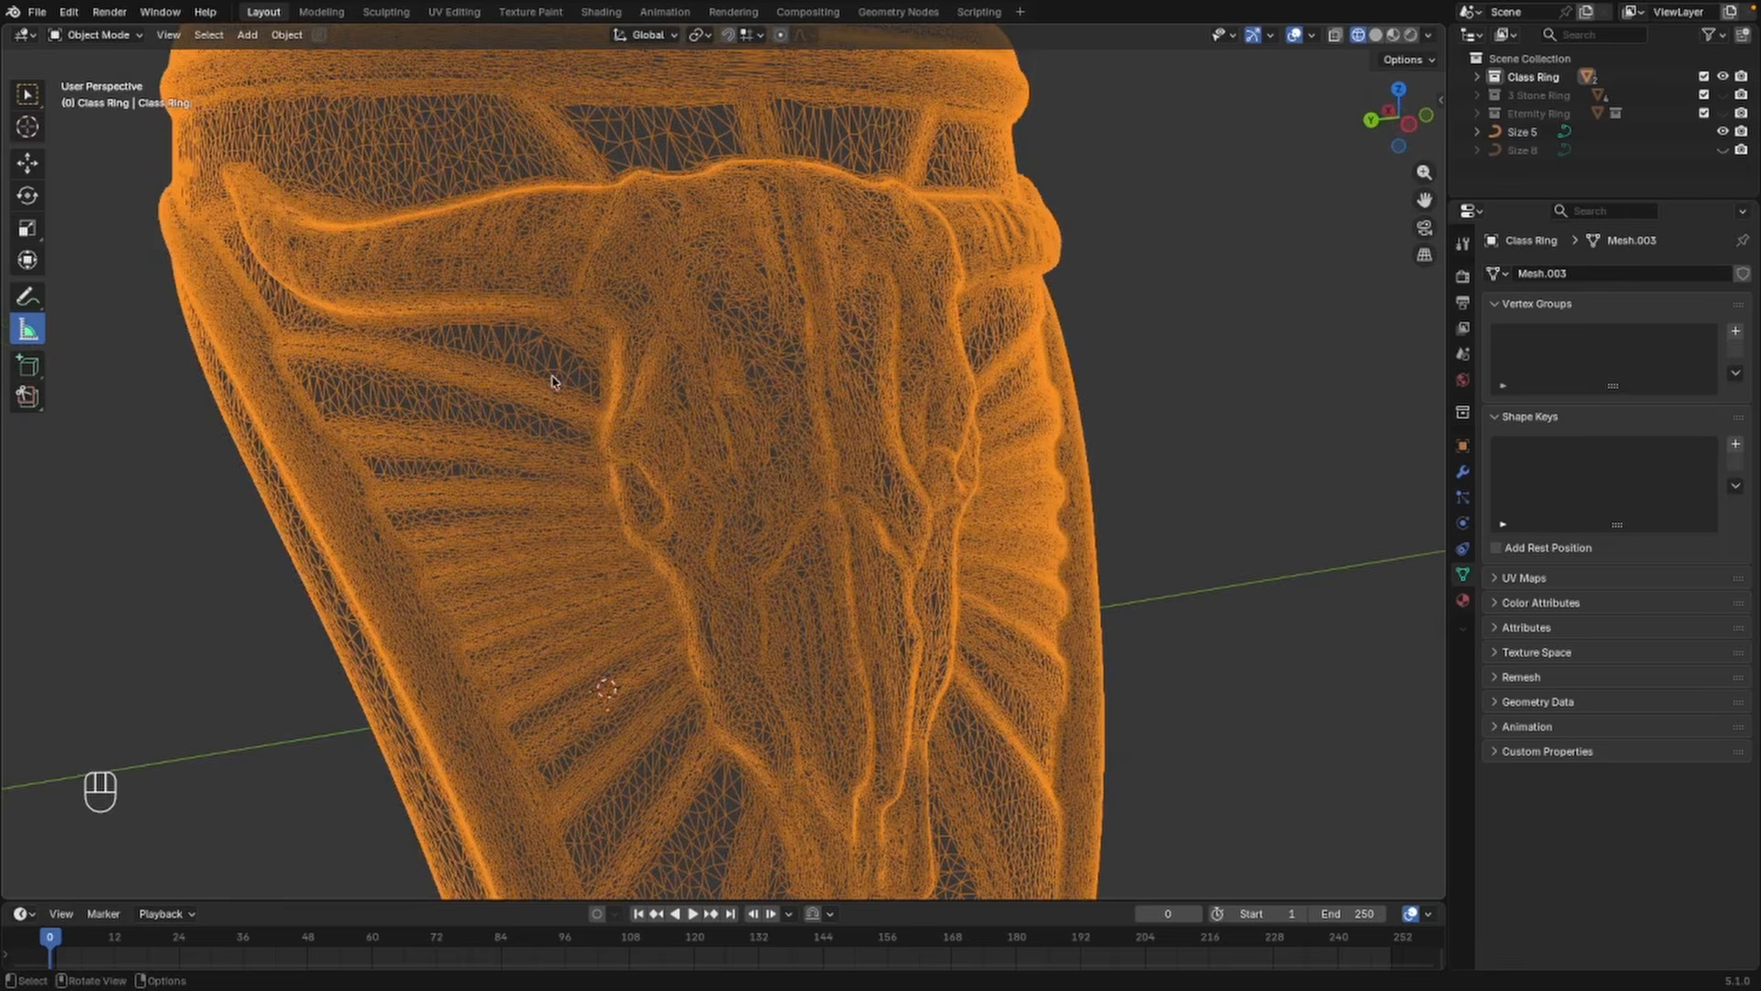
pyautogui.moveTo(553, 380); pyautogui.dragTo(657, 360, button='middle')
pyautogui.moveTo(775, 389); pyautogui.dragTo(601, 476, button='middle')
pyautogui.scroll(-6, 527, 589)
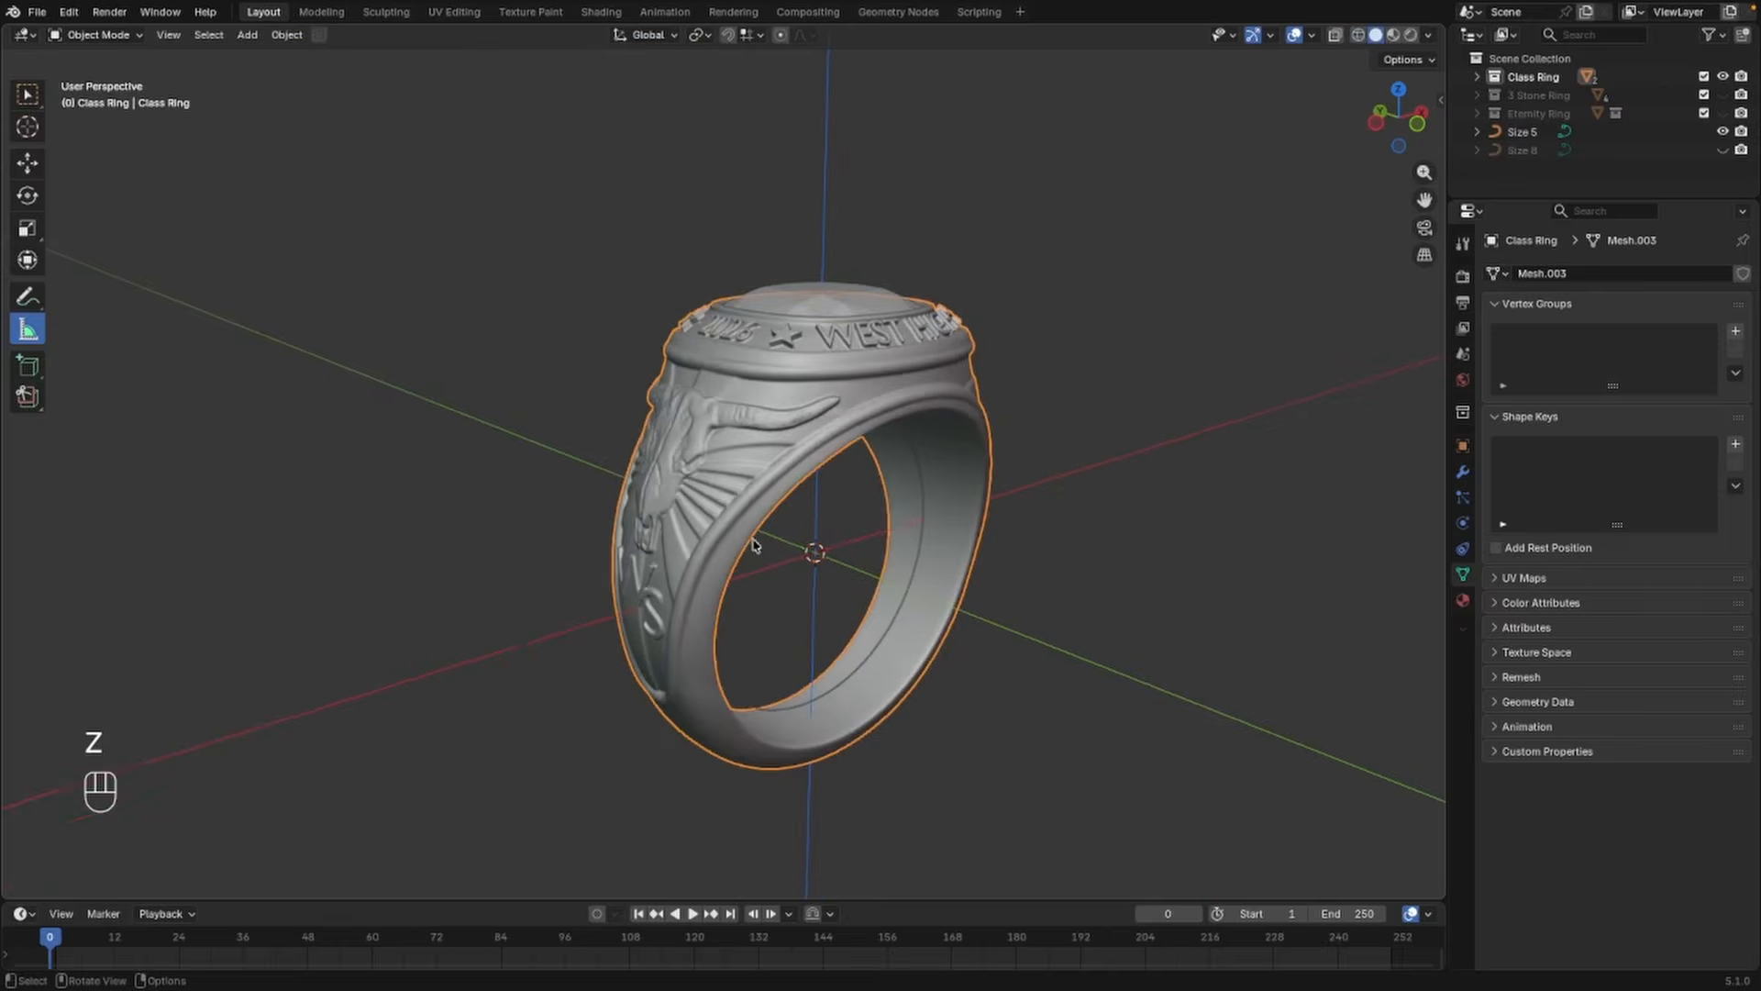
pyautogui.moveTo(806, 413)
pyautogui.mouseDown(button='middle')
pyautogui.moveTo(783, 531)
pyautogui.moveTo(780, 479)
pyautogui.moveTo(755, 560)
pyautogui.mouseUp(button='middle')
pyautogui.moveTo(635, 466); pyautogui.dragTo(743, 462, button='middle')
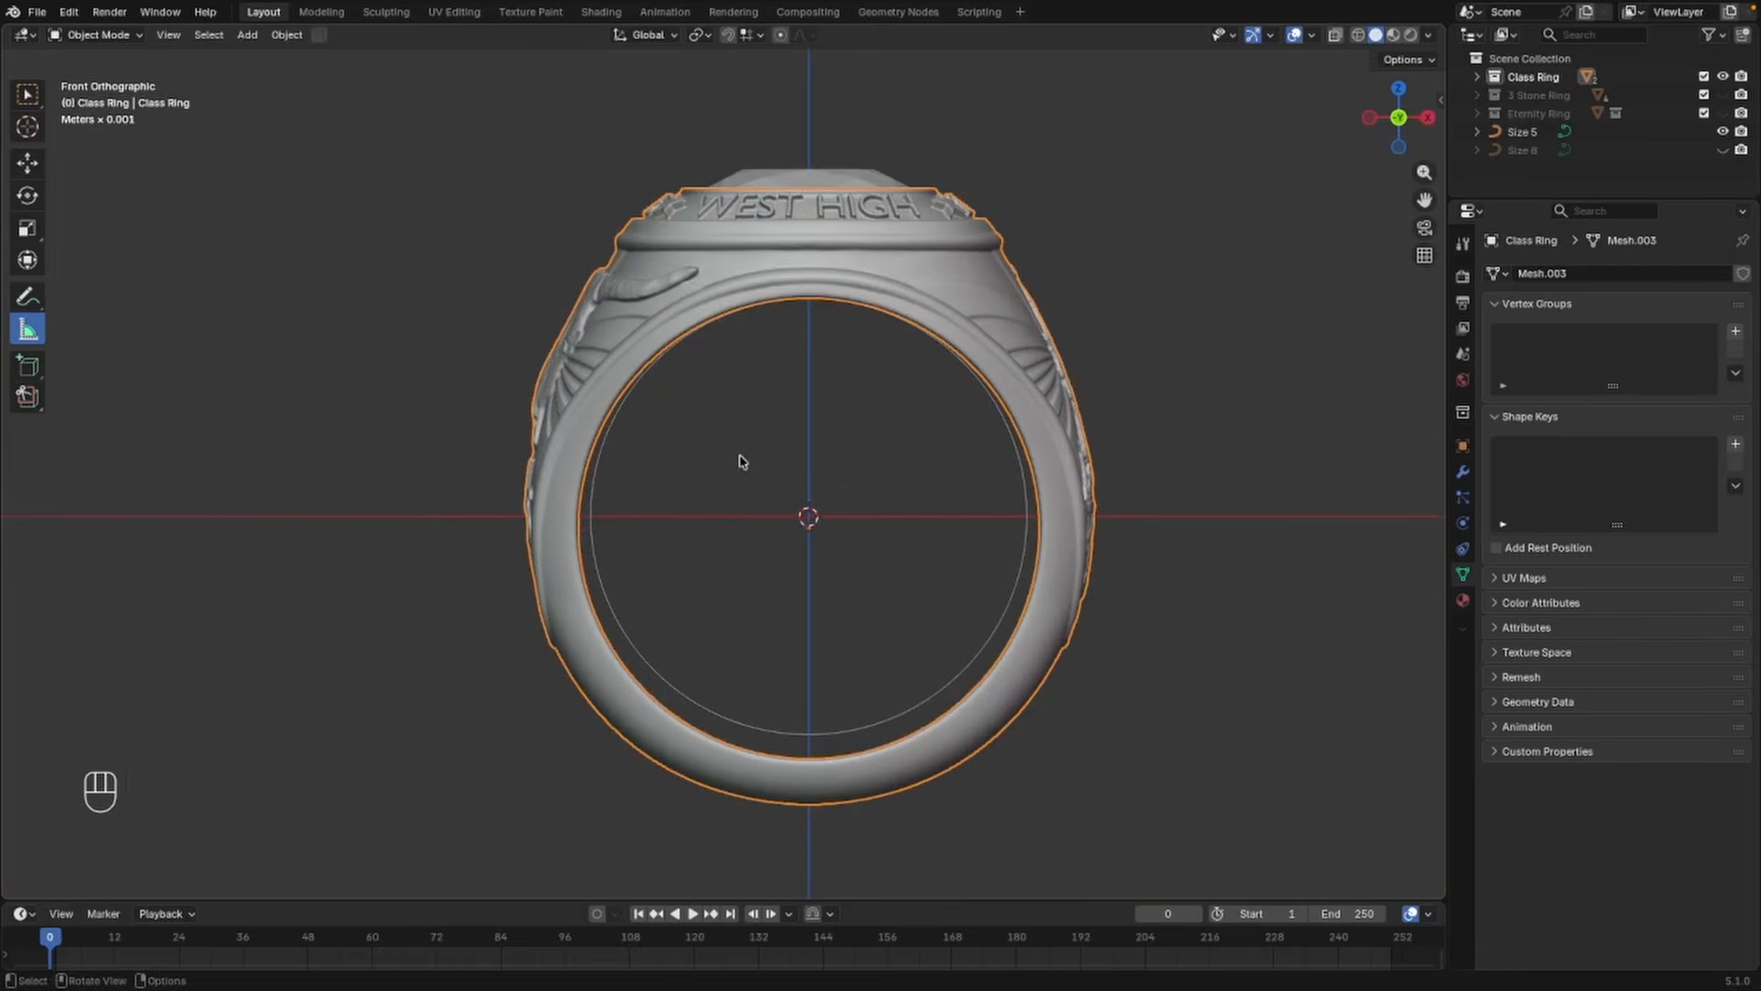
# In front view, turn on the Statistics overlay for the viewport
pyautogui.scroll(1, 670, 290)
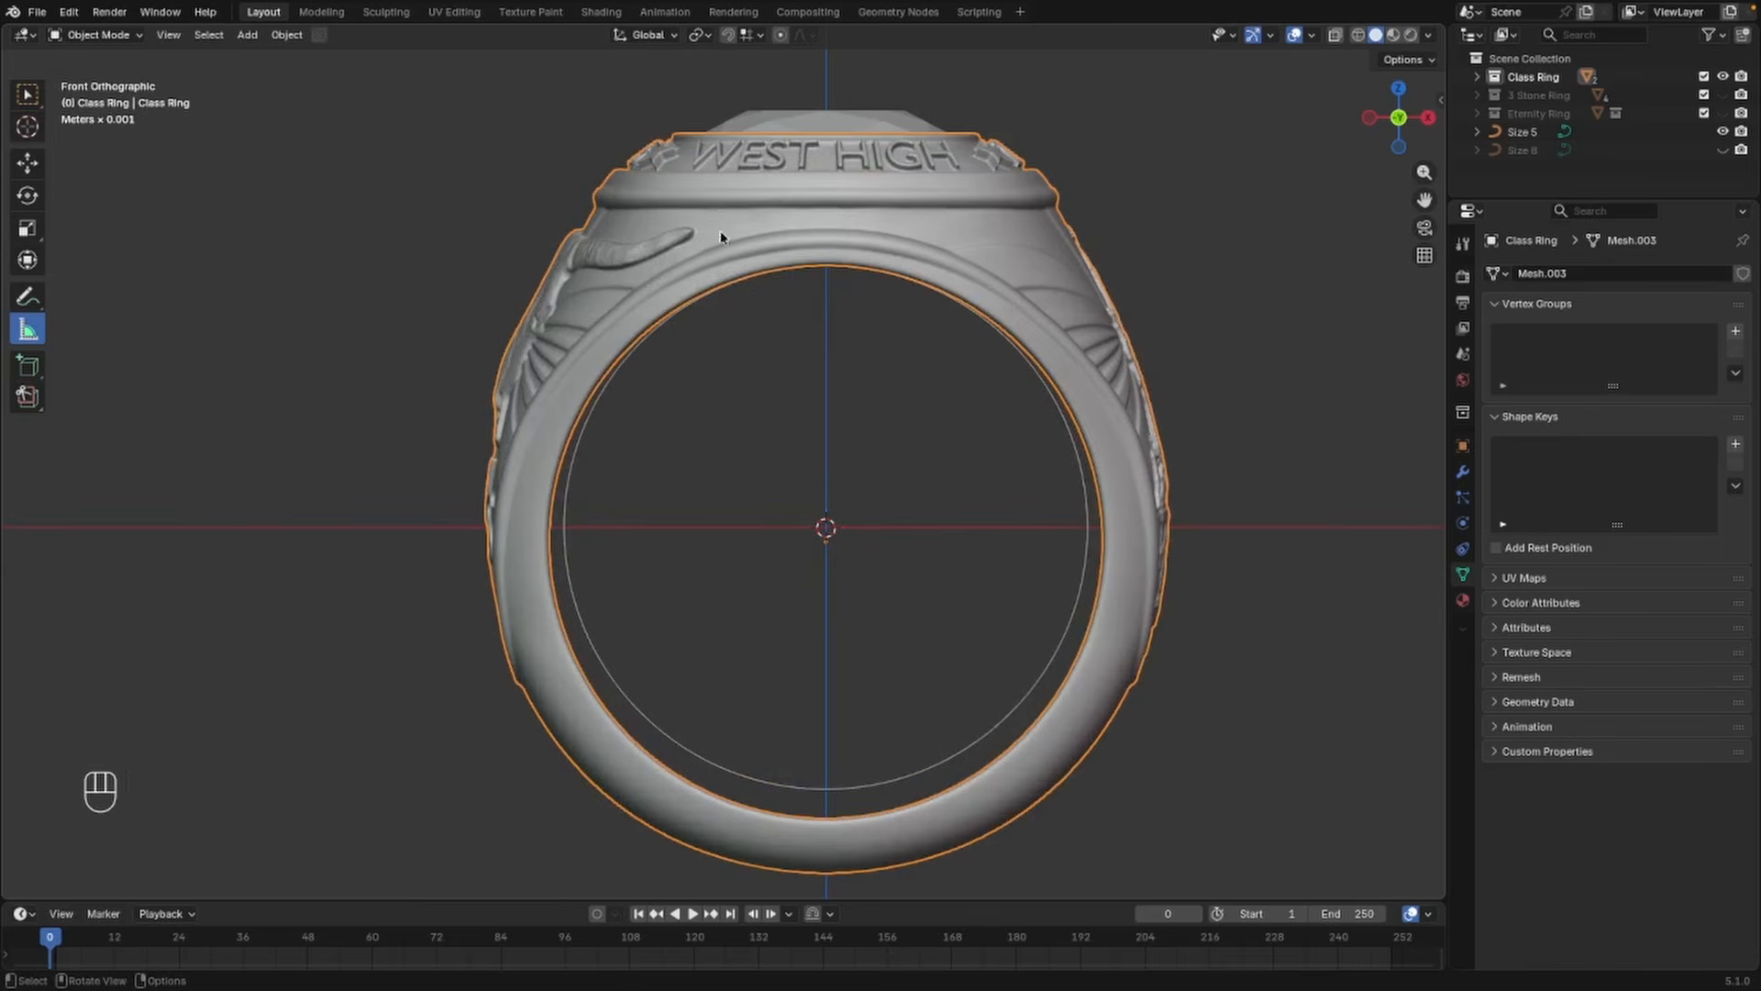
pyautogui.scroll(-1, 629, 496)
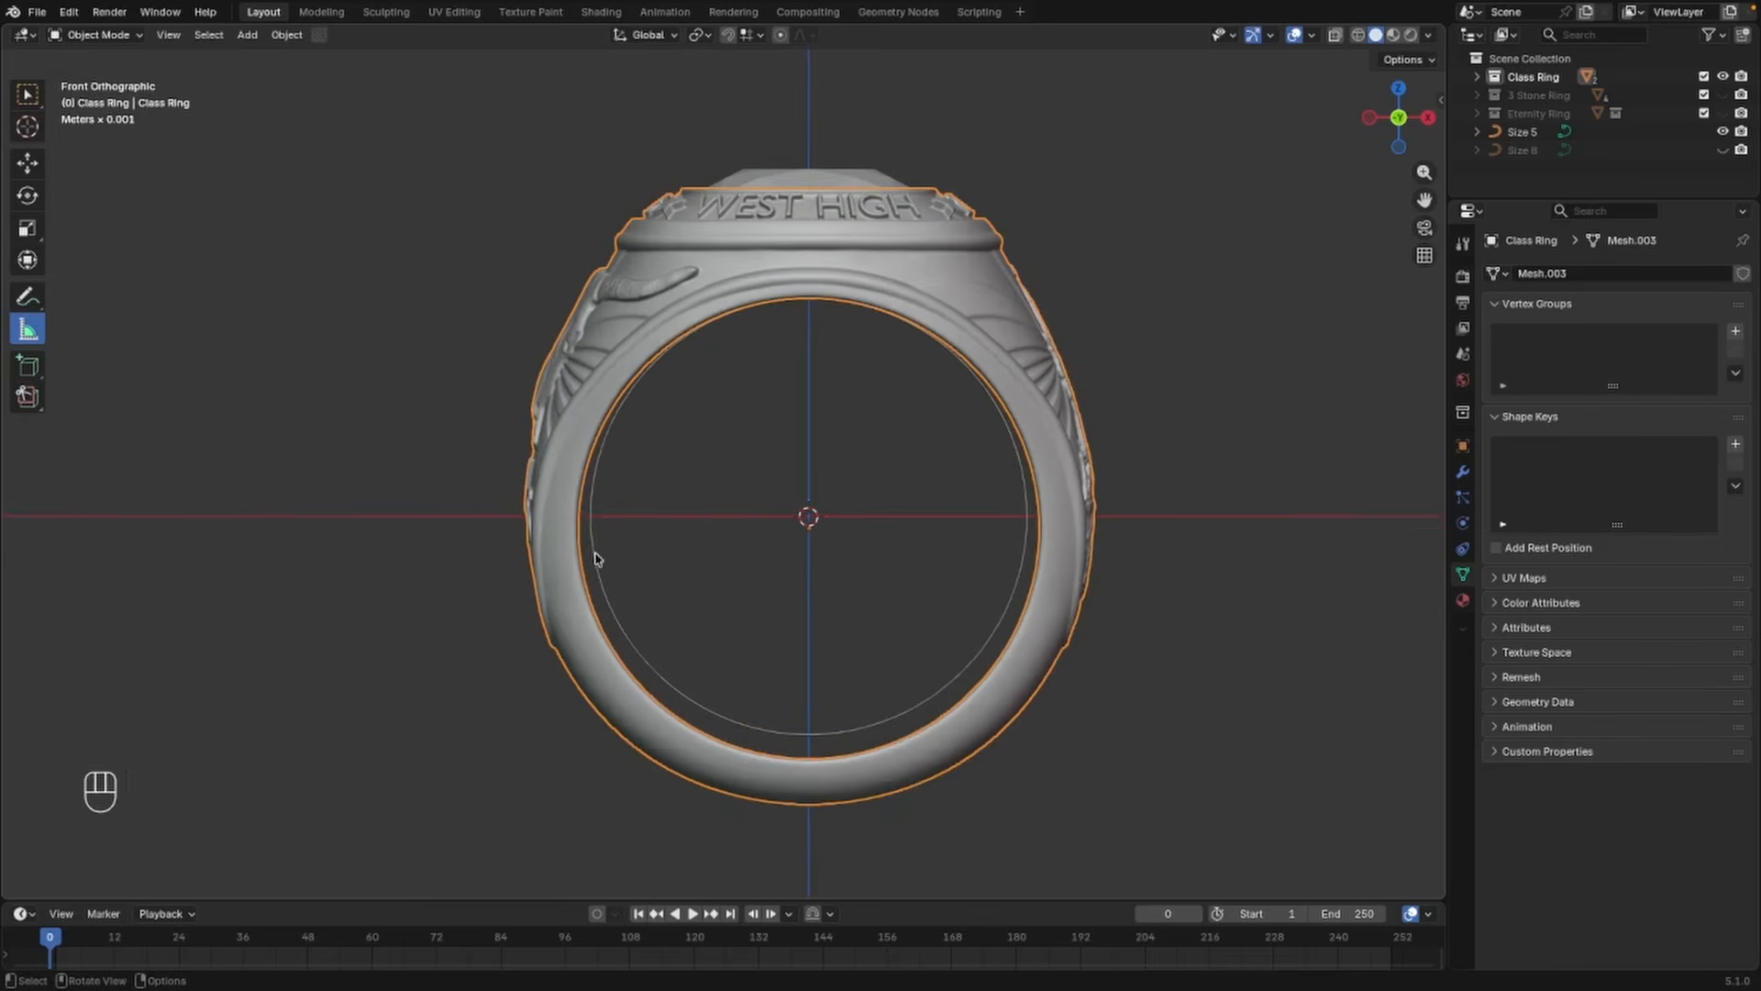
pyautogui.scroll(1, 705, 539)
pyautogui.scroll(-2, 703, 528)
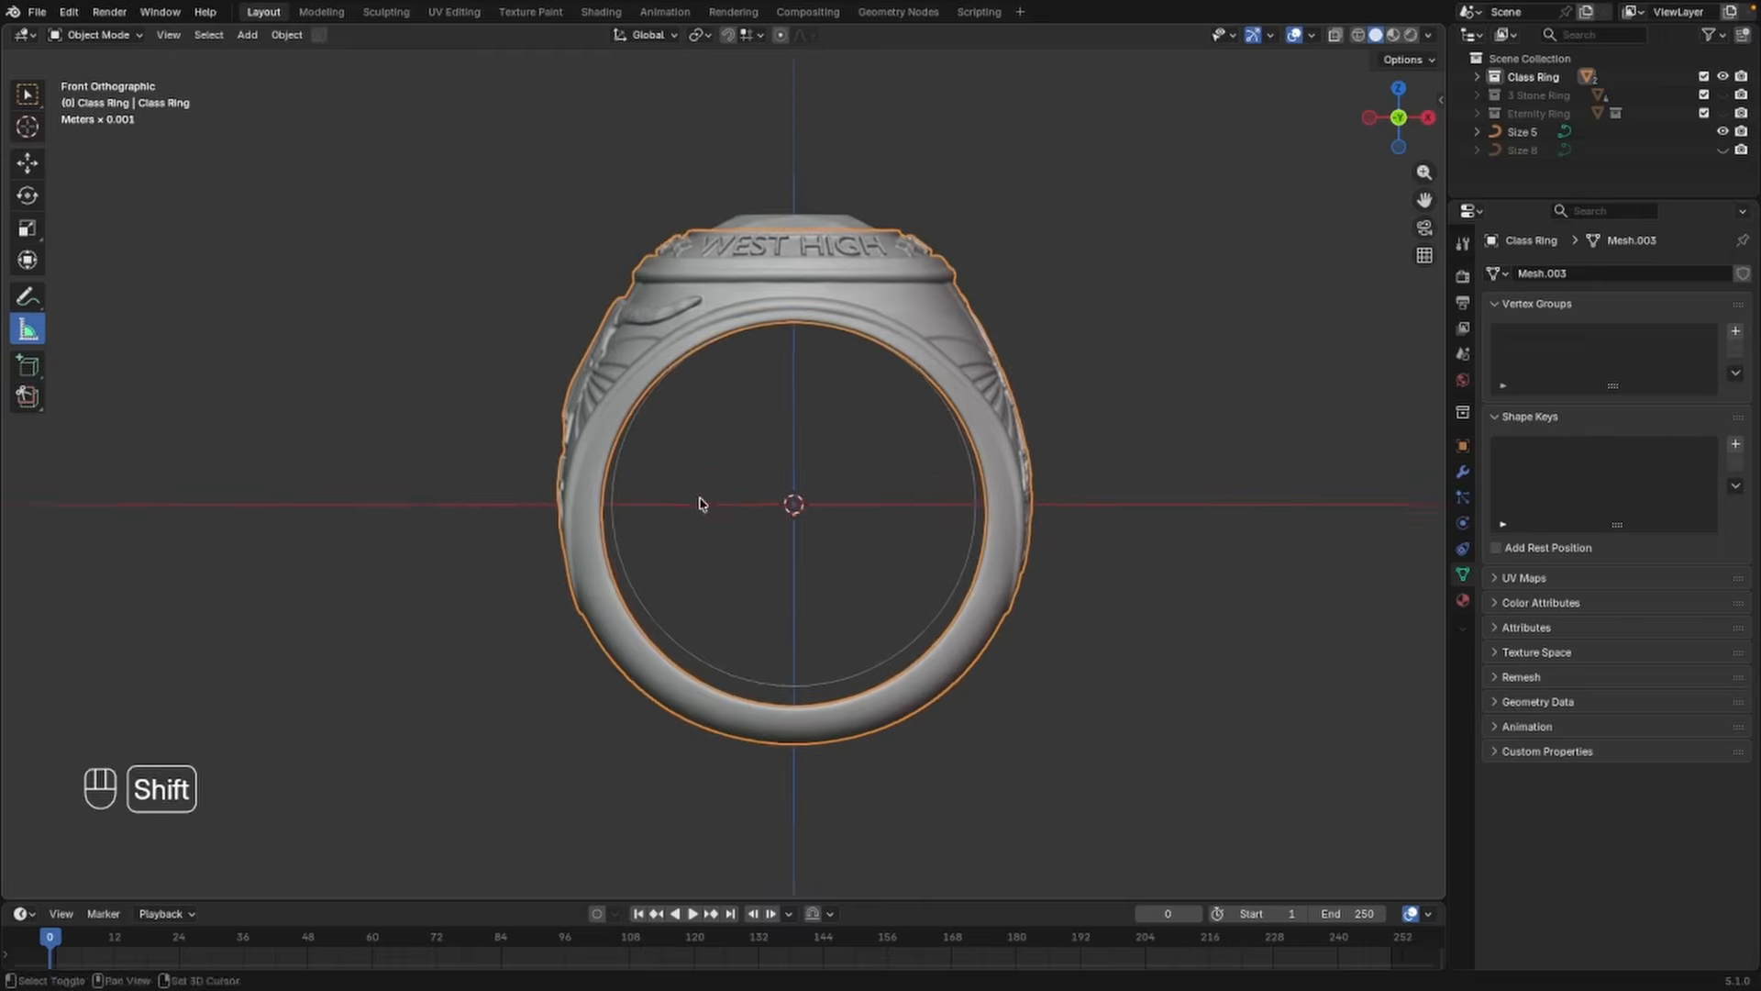
pyautogui.keyDown('shift'); pyautogui.moveTo(688, 497); pyautogui.dragTo(648, 524, button='middle'); pyautogui.keyUp('shift')
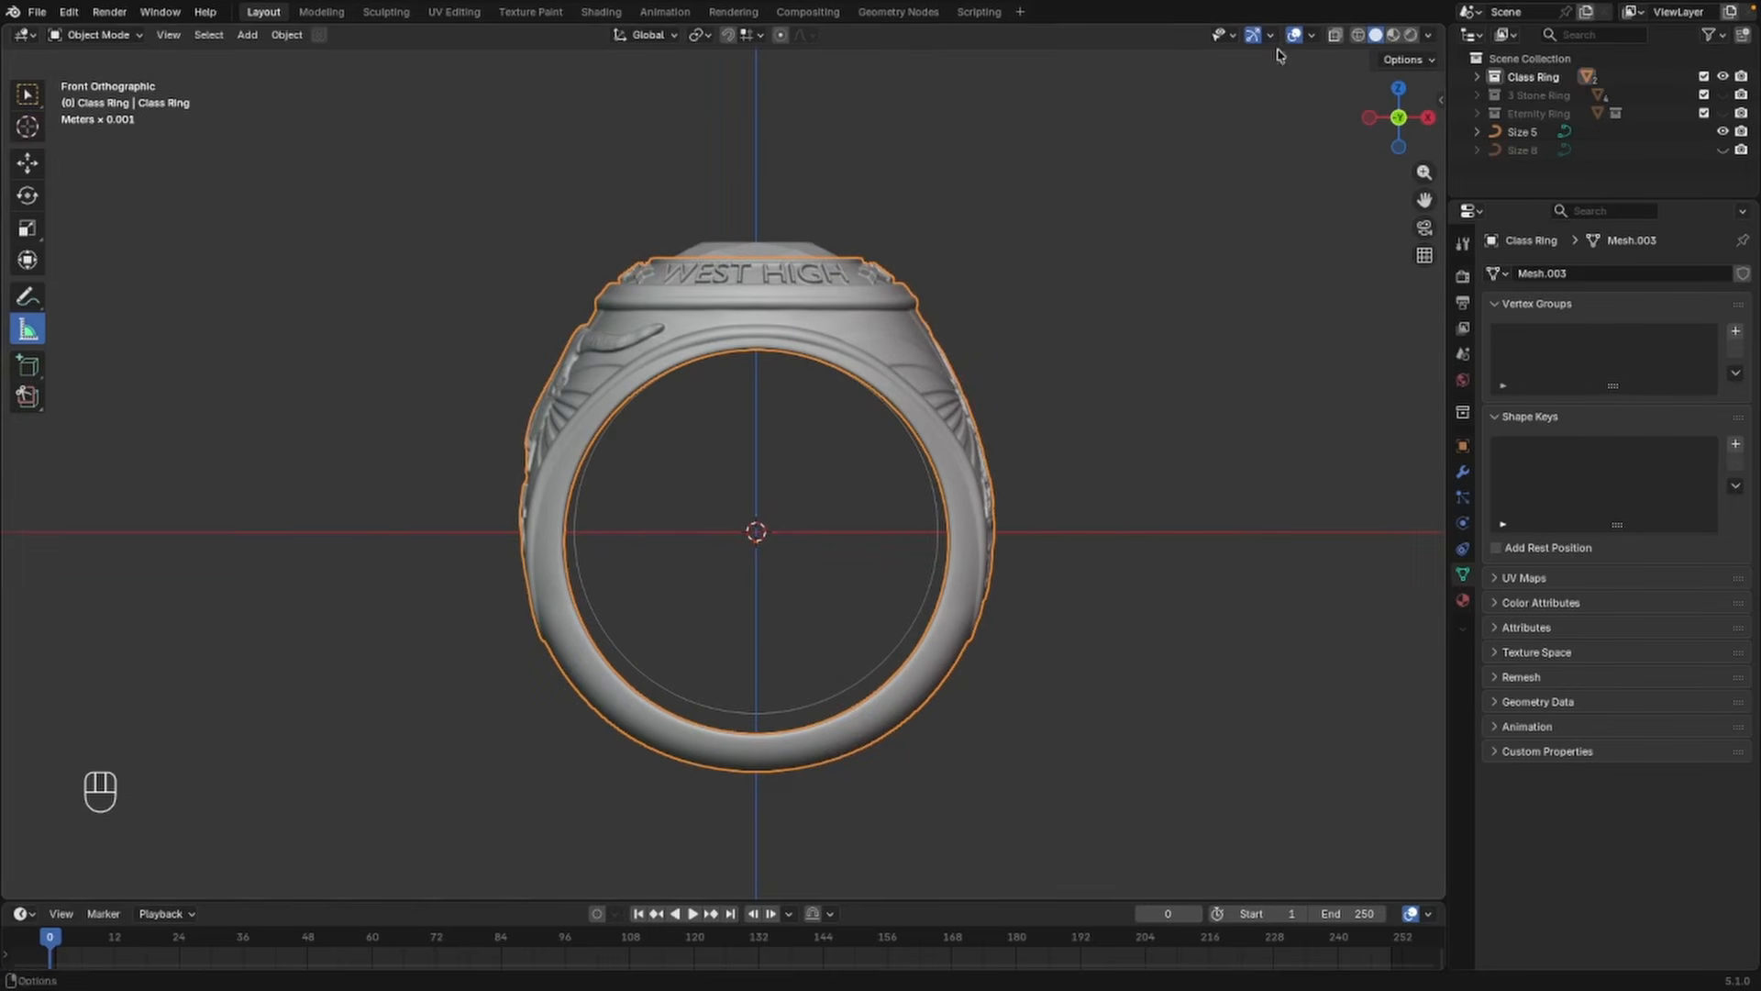
pyautogui.click(1312, 36)
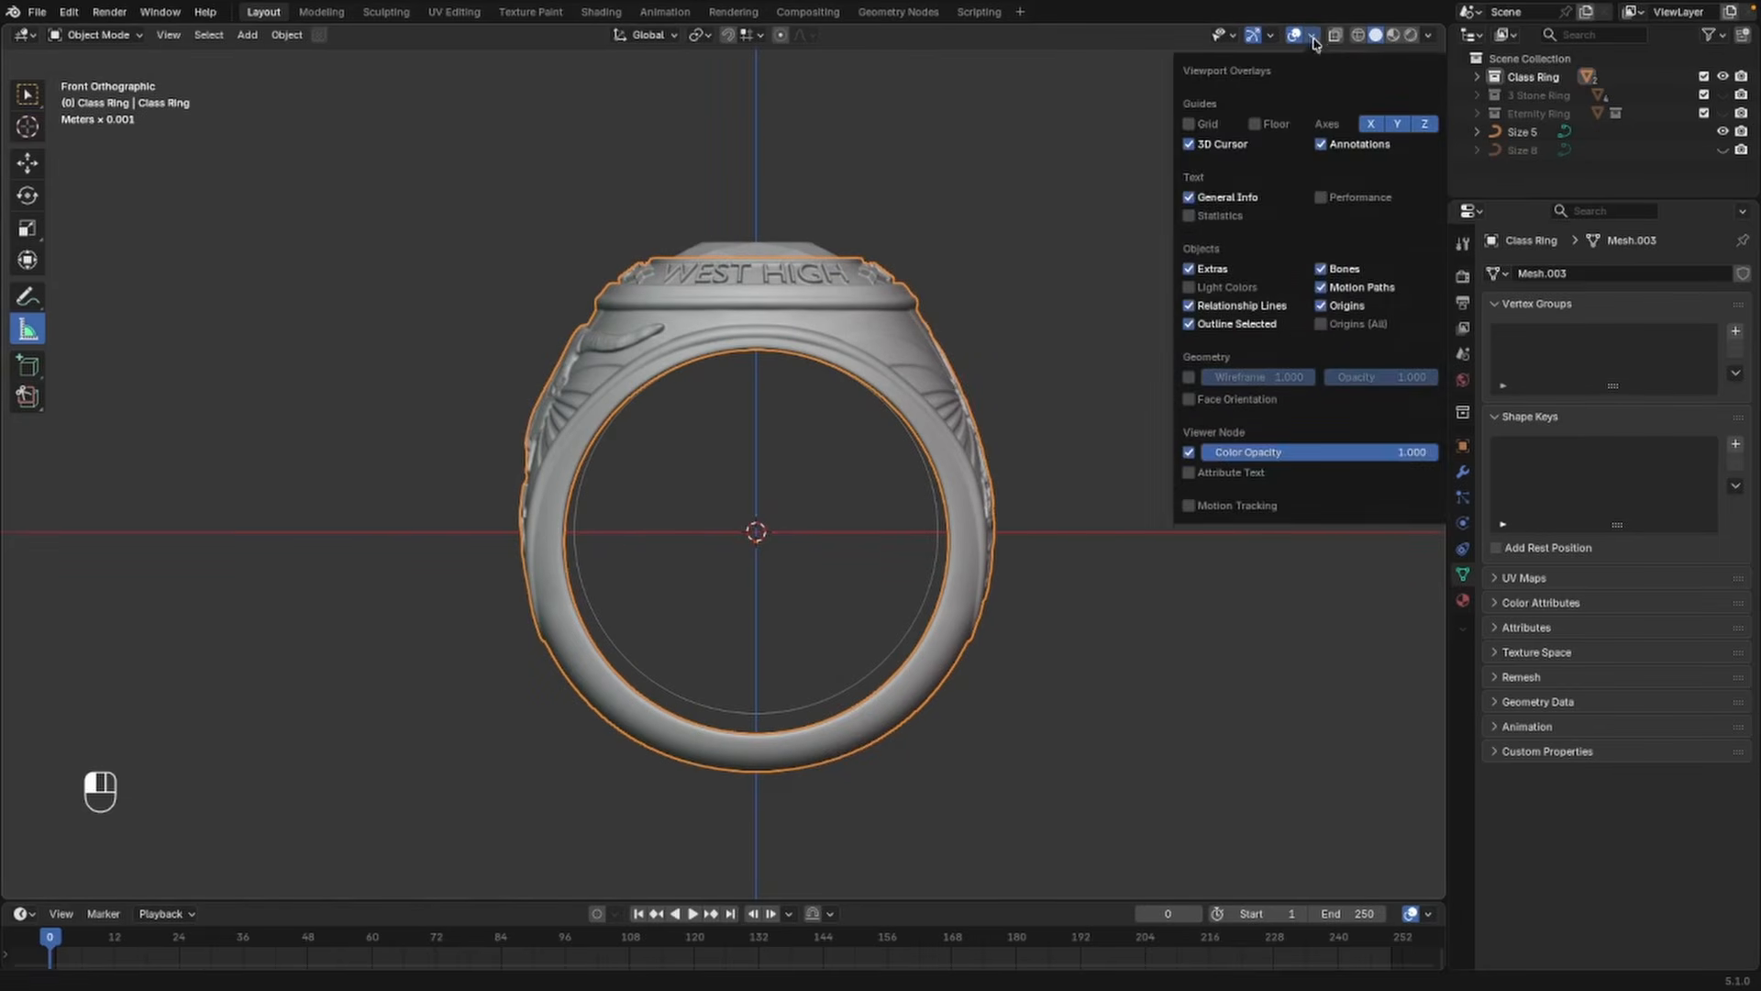
pyautogui.click(1190, 217)
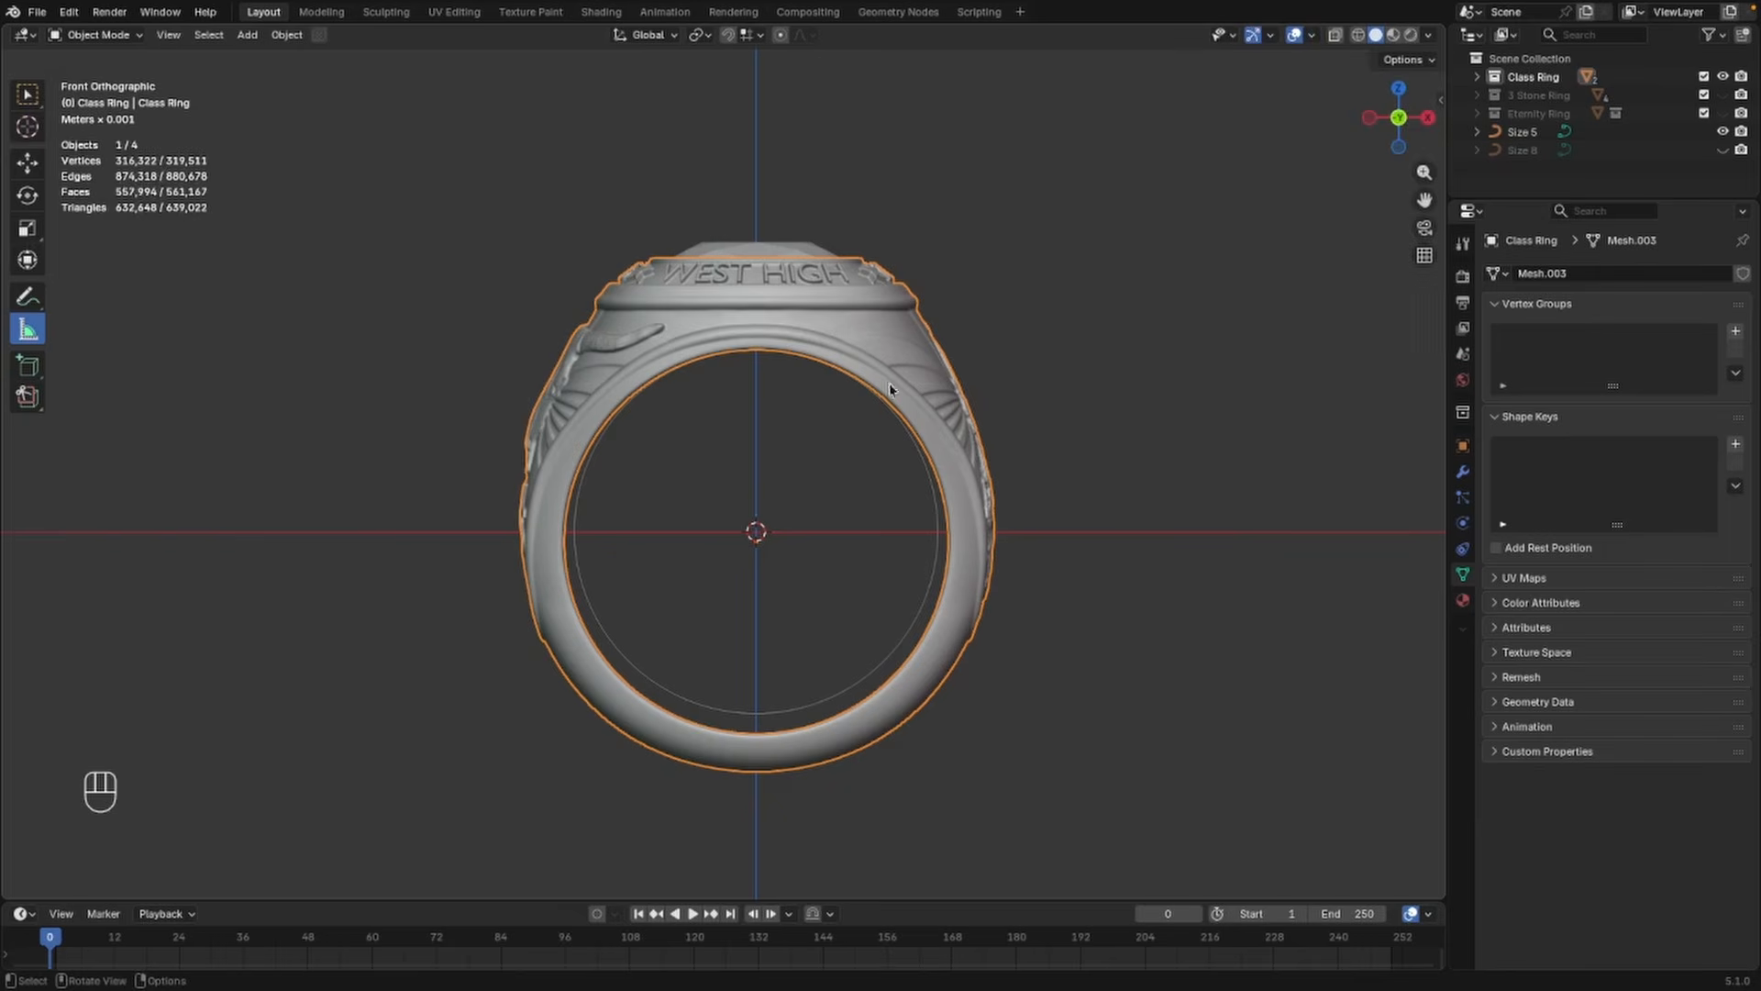
# Add a Remesh modifier in Voxel mode to the class ring and check the engraved detail from an angle
pyautogui.click(1463, 473)
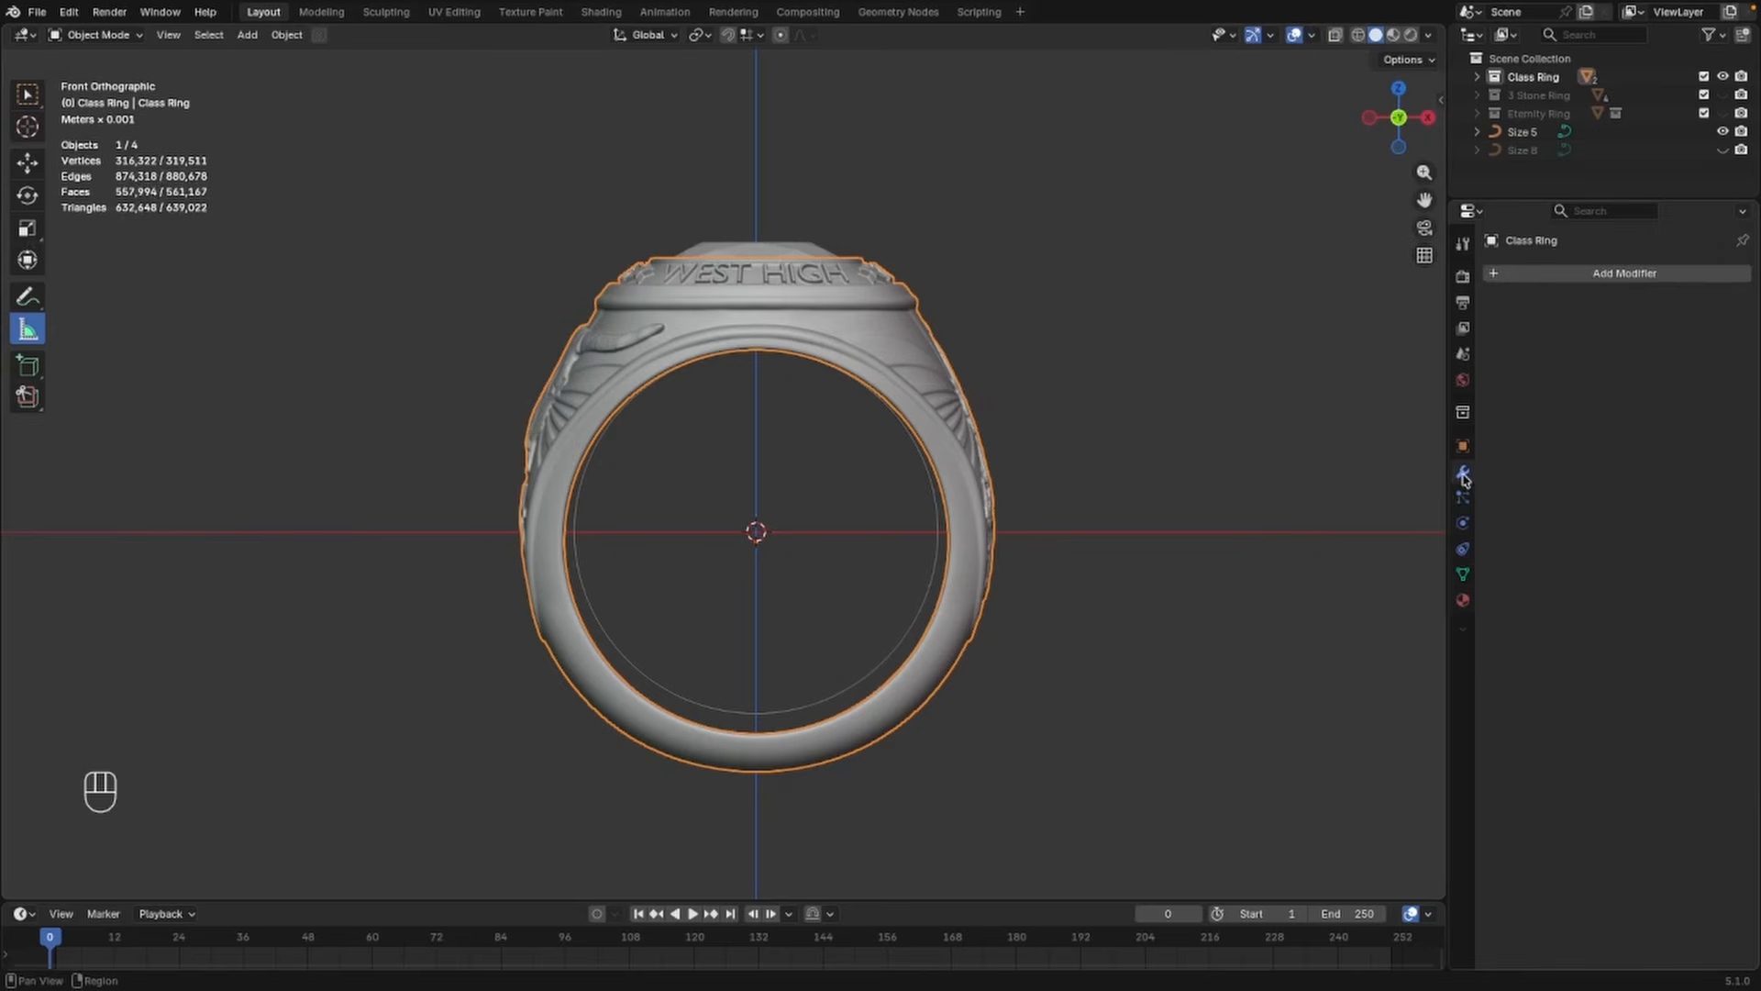
pyautogui.click(1565, 275)
pyautogui.moveTo(1523, 273)
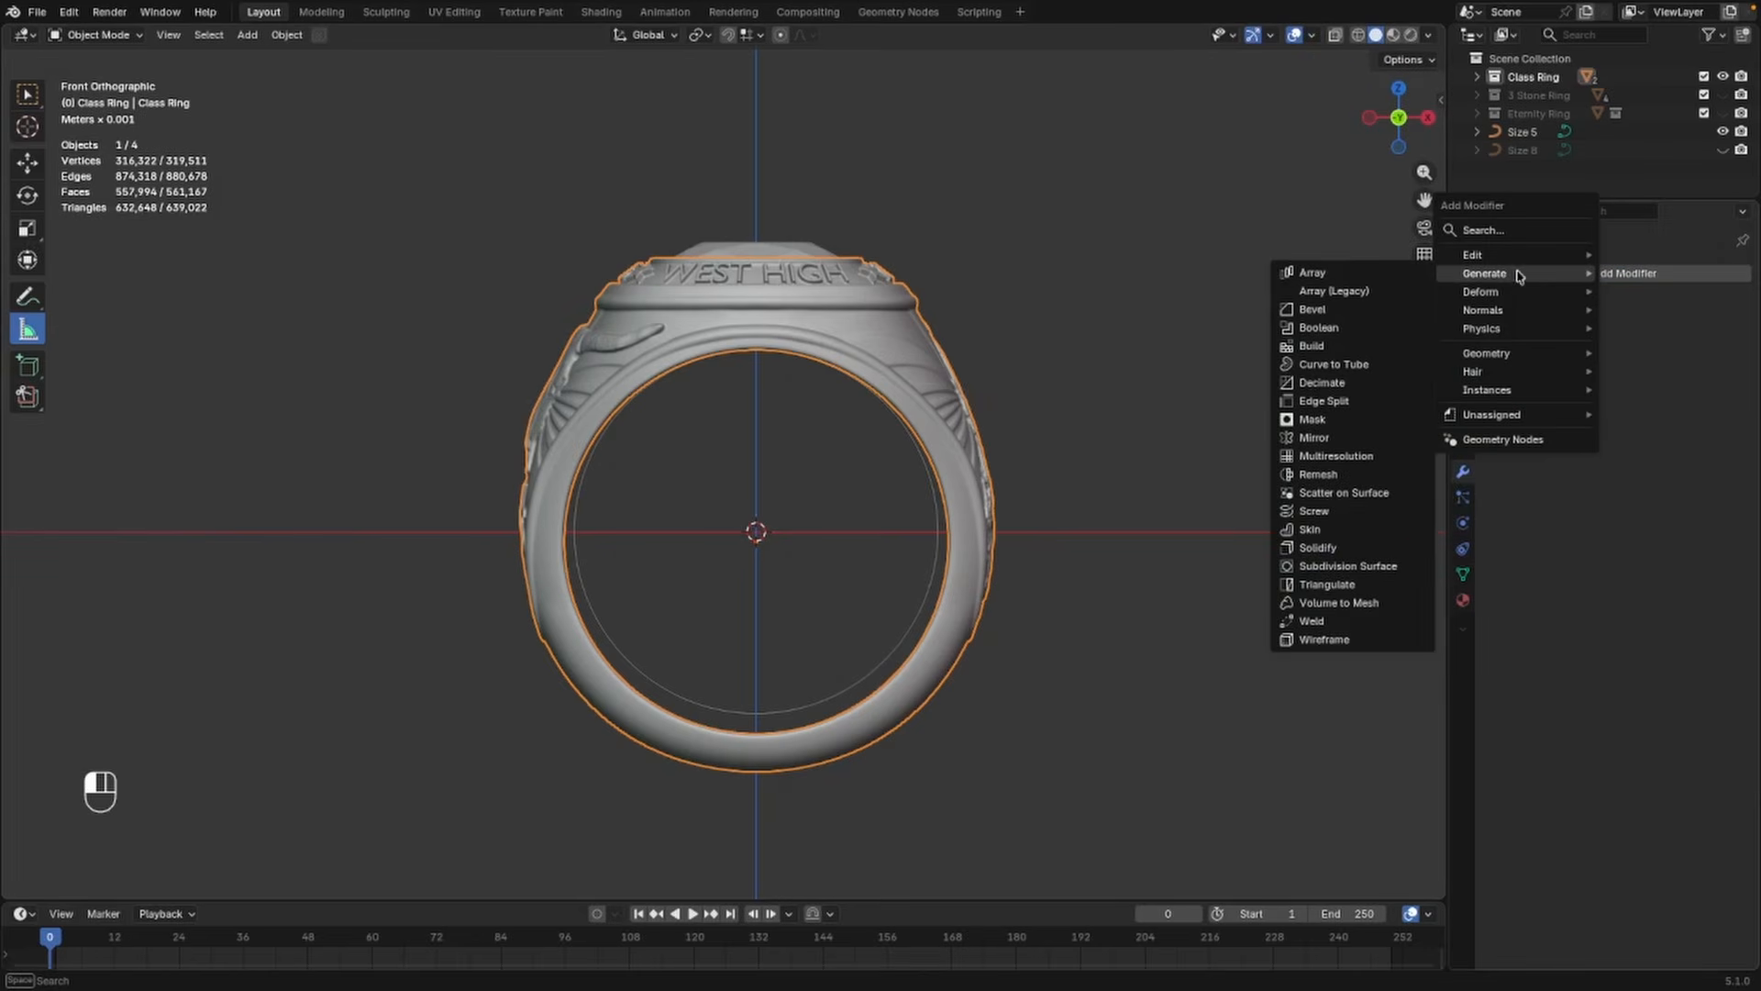
pyautogui.click(1334, 477)
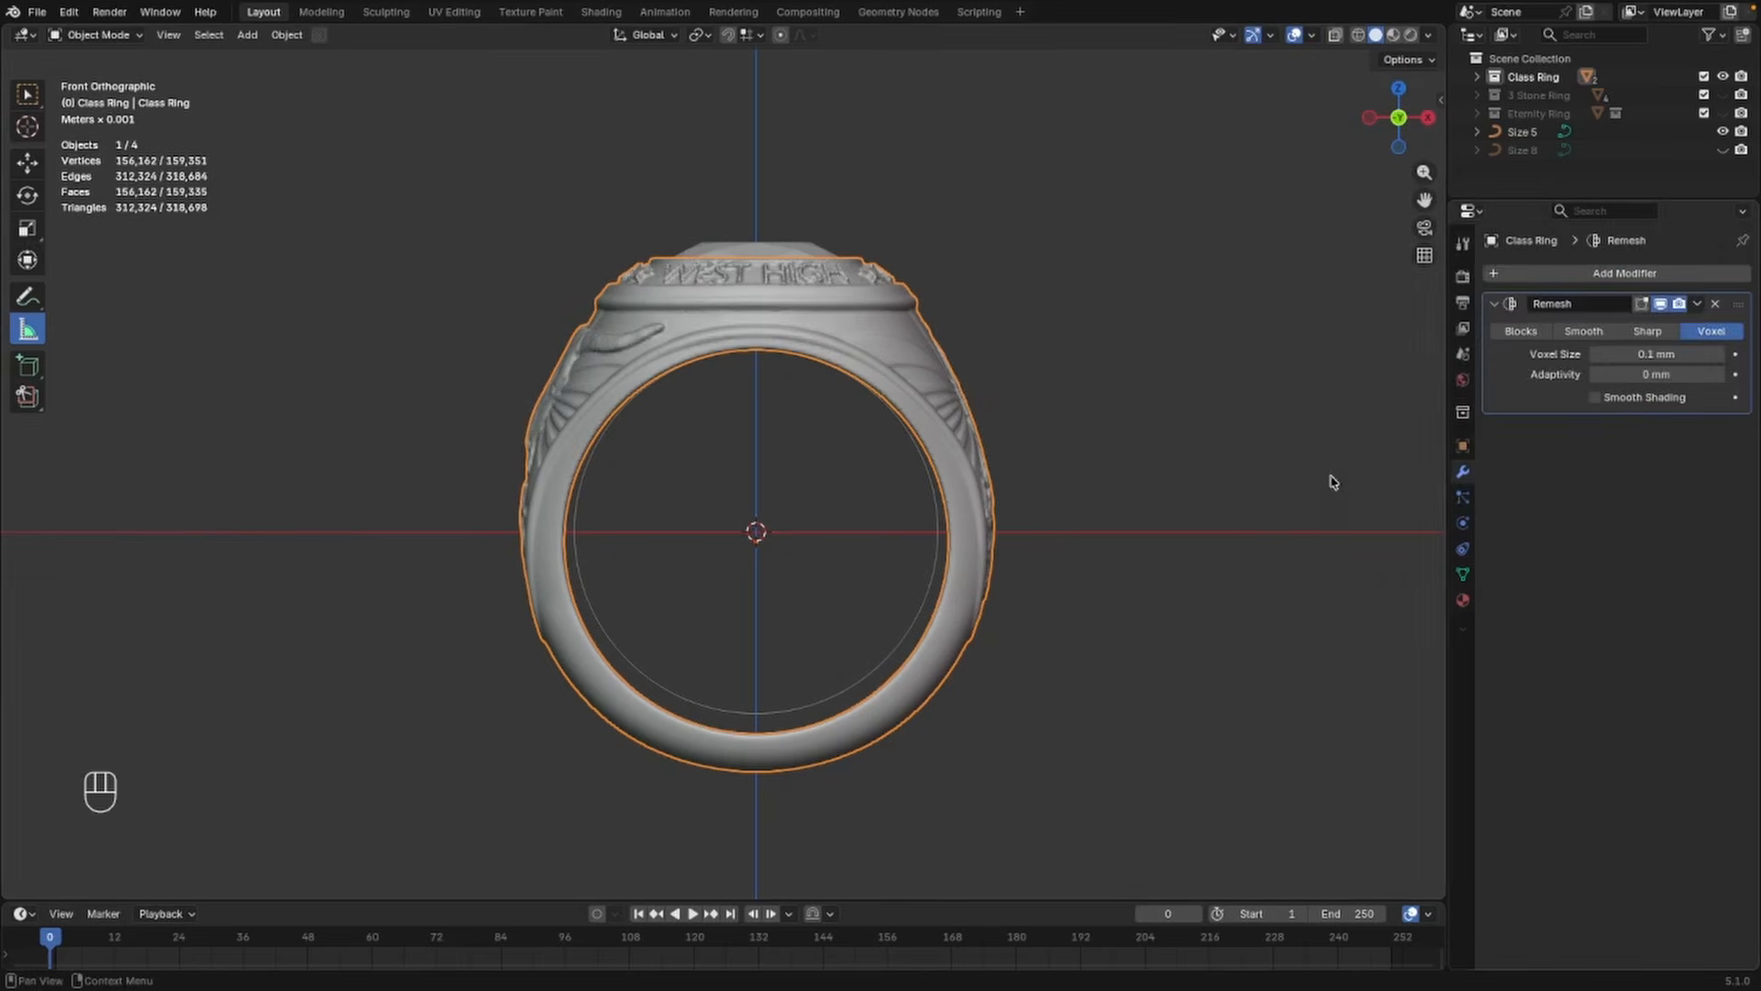
pyautogui.moveTo(684, 459); pyautogui.dragTo(853, 505, button='middle')
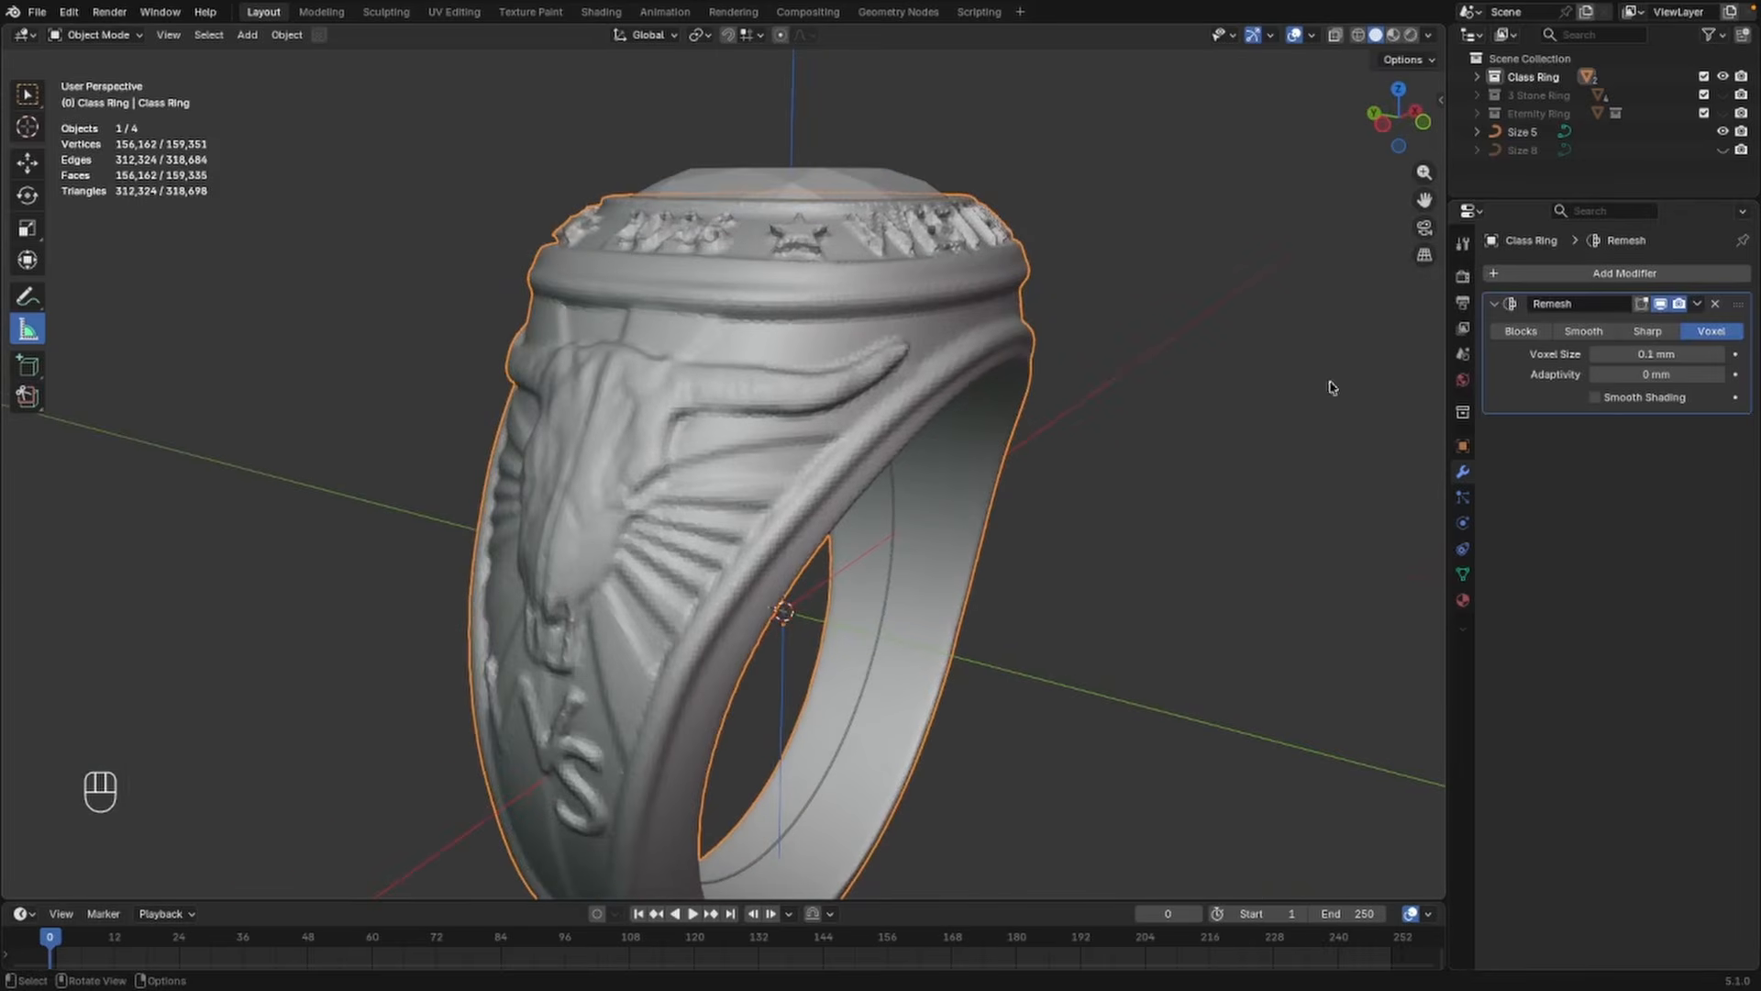
# Set the Remesh modifier's voxel size to 0.025 mm and check the ring's relief
pyautogui.click(1668, 354)
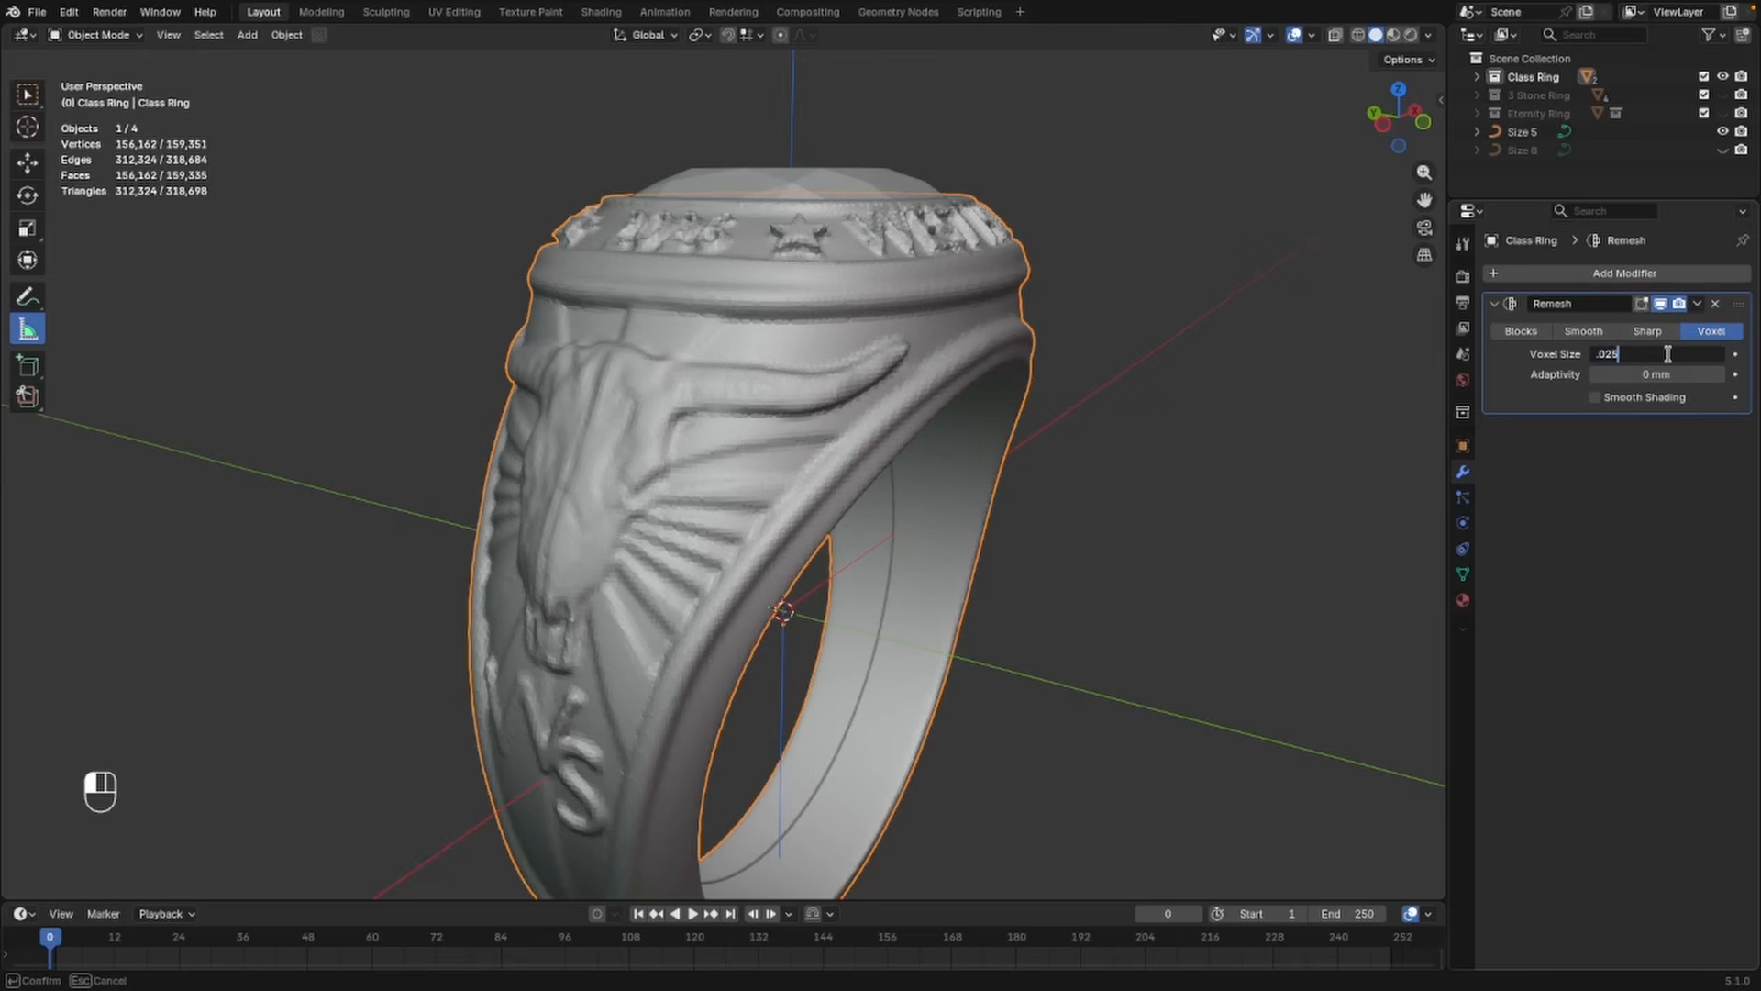
pyautogui.press('Return')
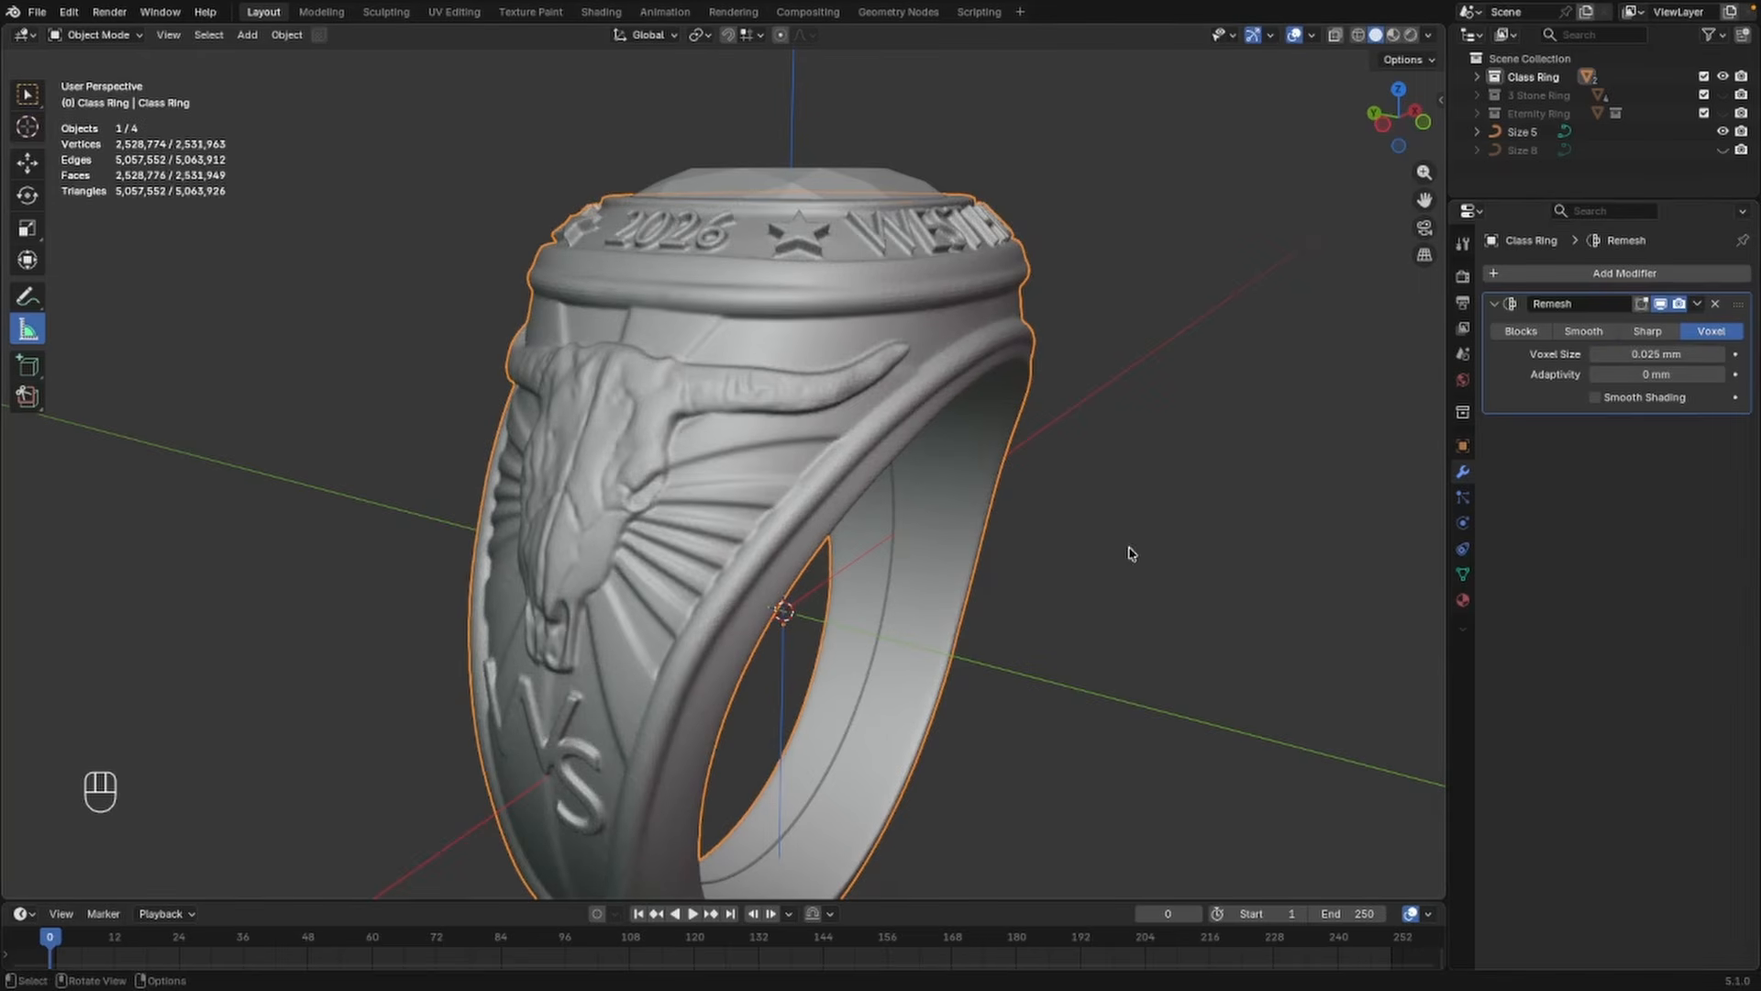
pyautogui.moveTo(712, 526); pyautogui.dragTo(794, 523, button='middle')
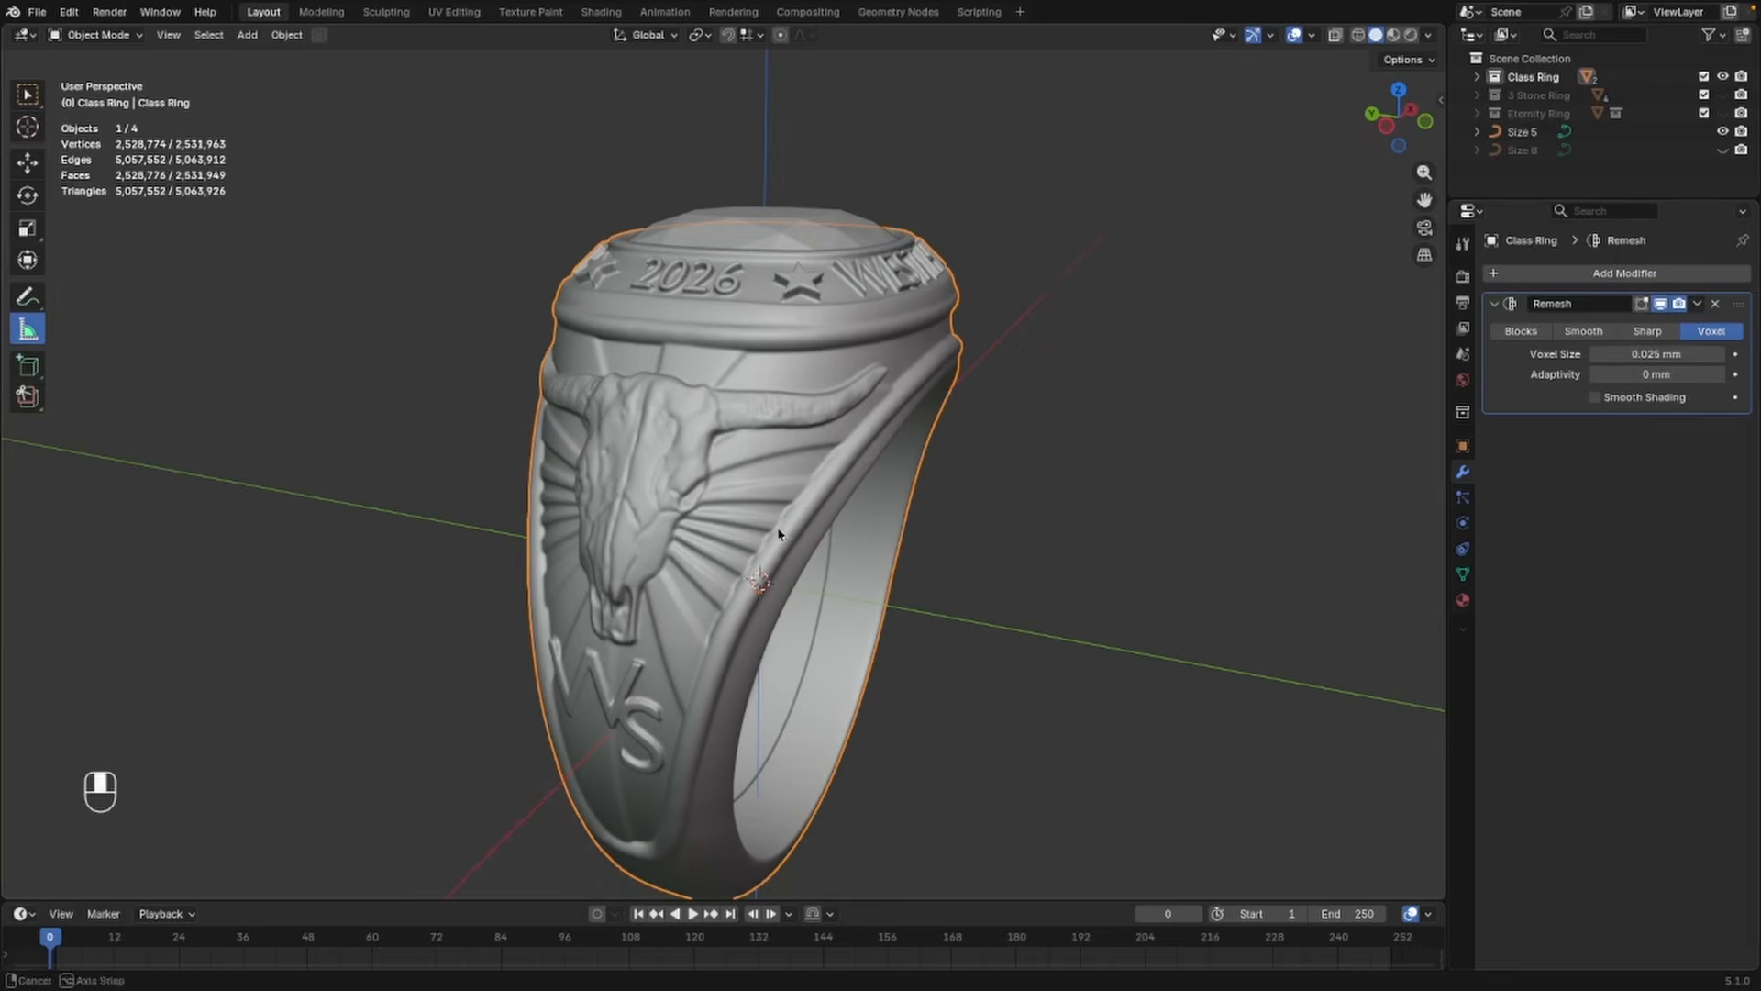
# Set the Remesh modifier's voxel size to 0.02 mm and apply the modifier to the class ring
pyautogui.click(1664, 354)
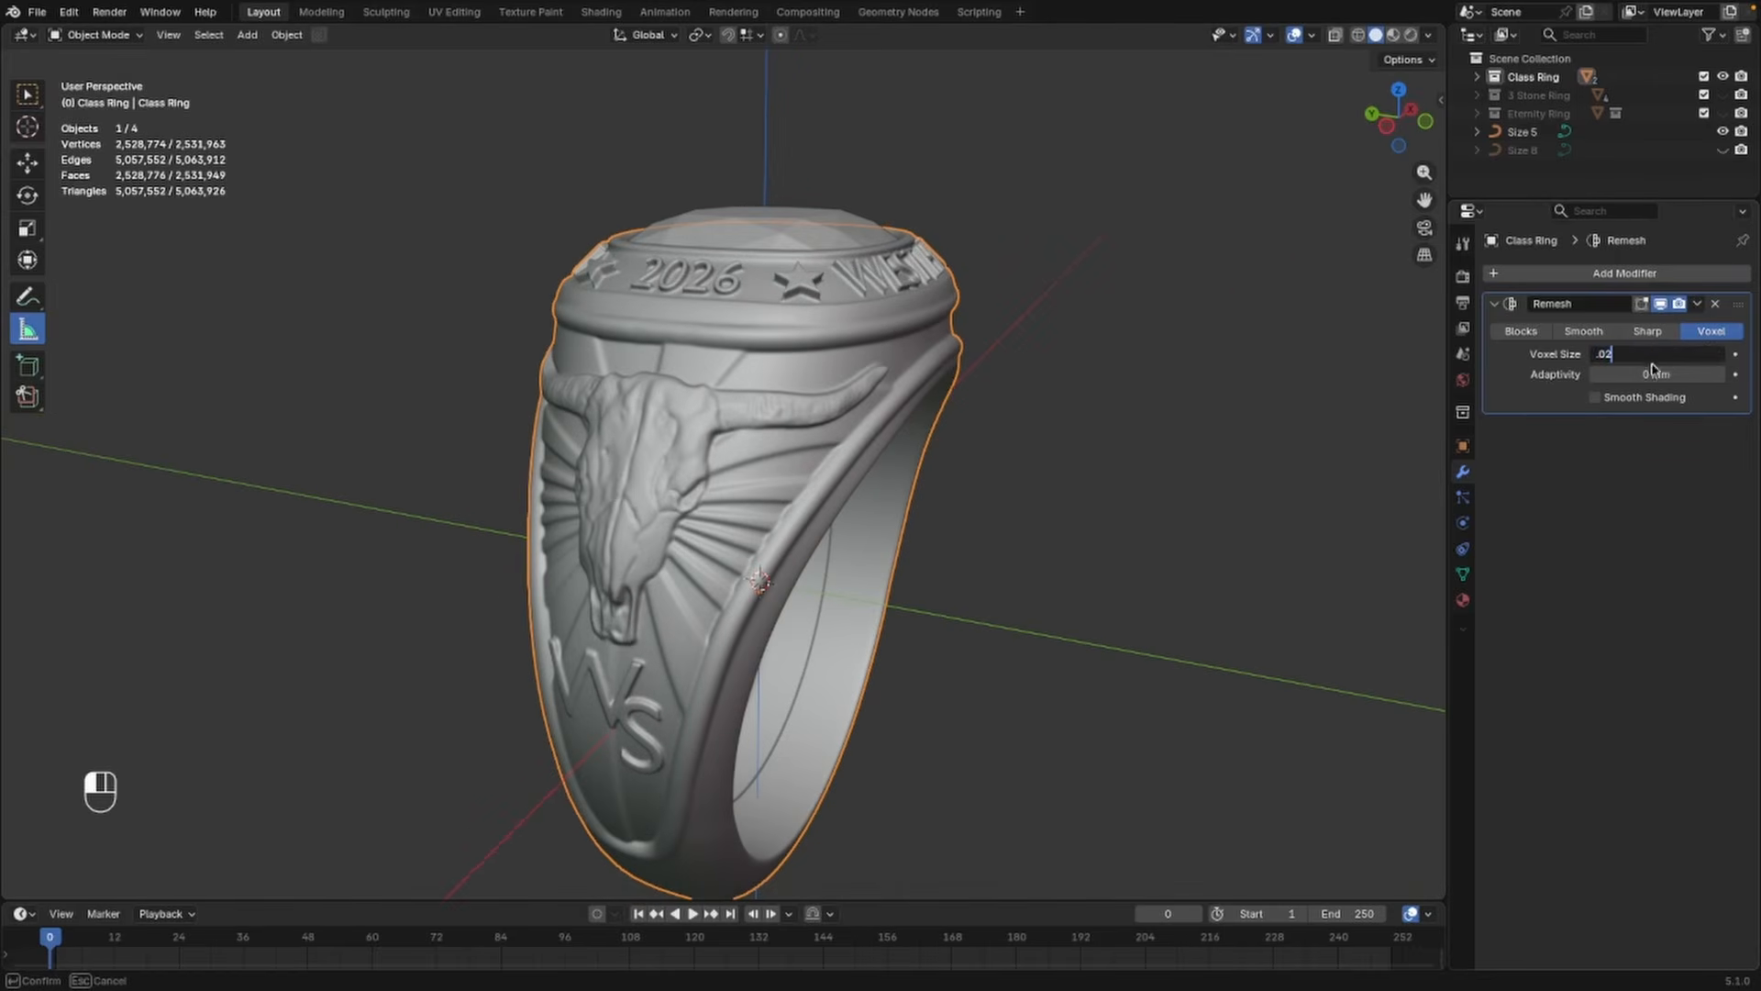
pyautogui.write('.02')
pyautogui.press('Return')
pyautogui.moveTo(975, 531); pyautogui.dragTo(822, 452, button='middle')
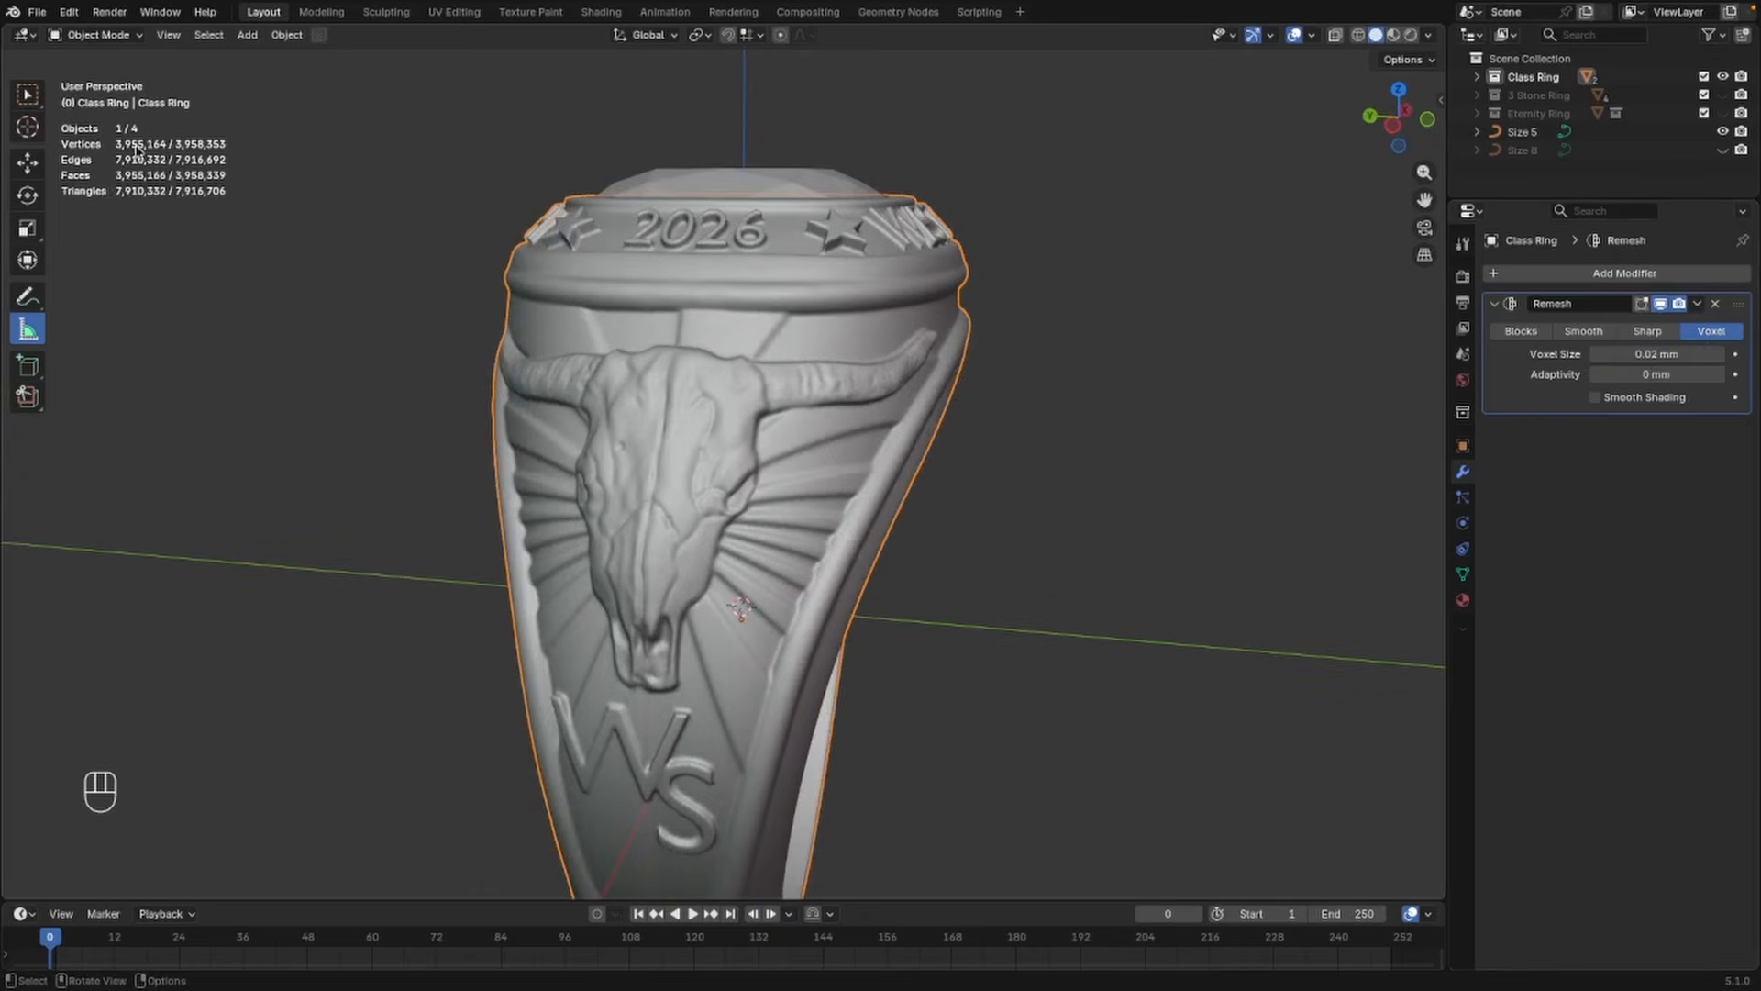
pyautogui.scroll(-1, 926, 495)
pyautogui.moveTo(908, 495); pyautogui.dragTo(686, 456, button='middle')
pyautogui.scroll(-2, 743, 491)
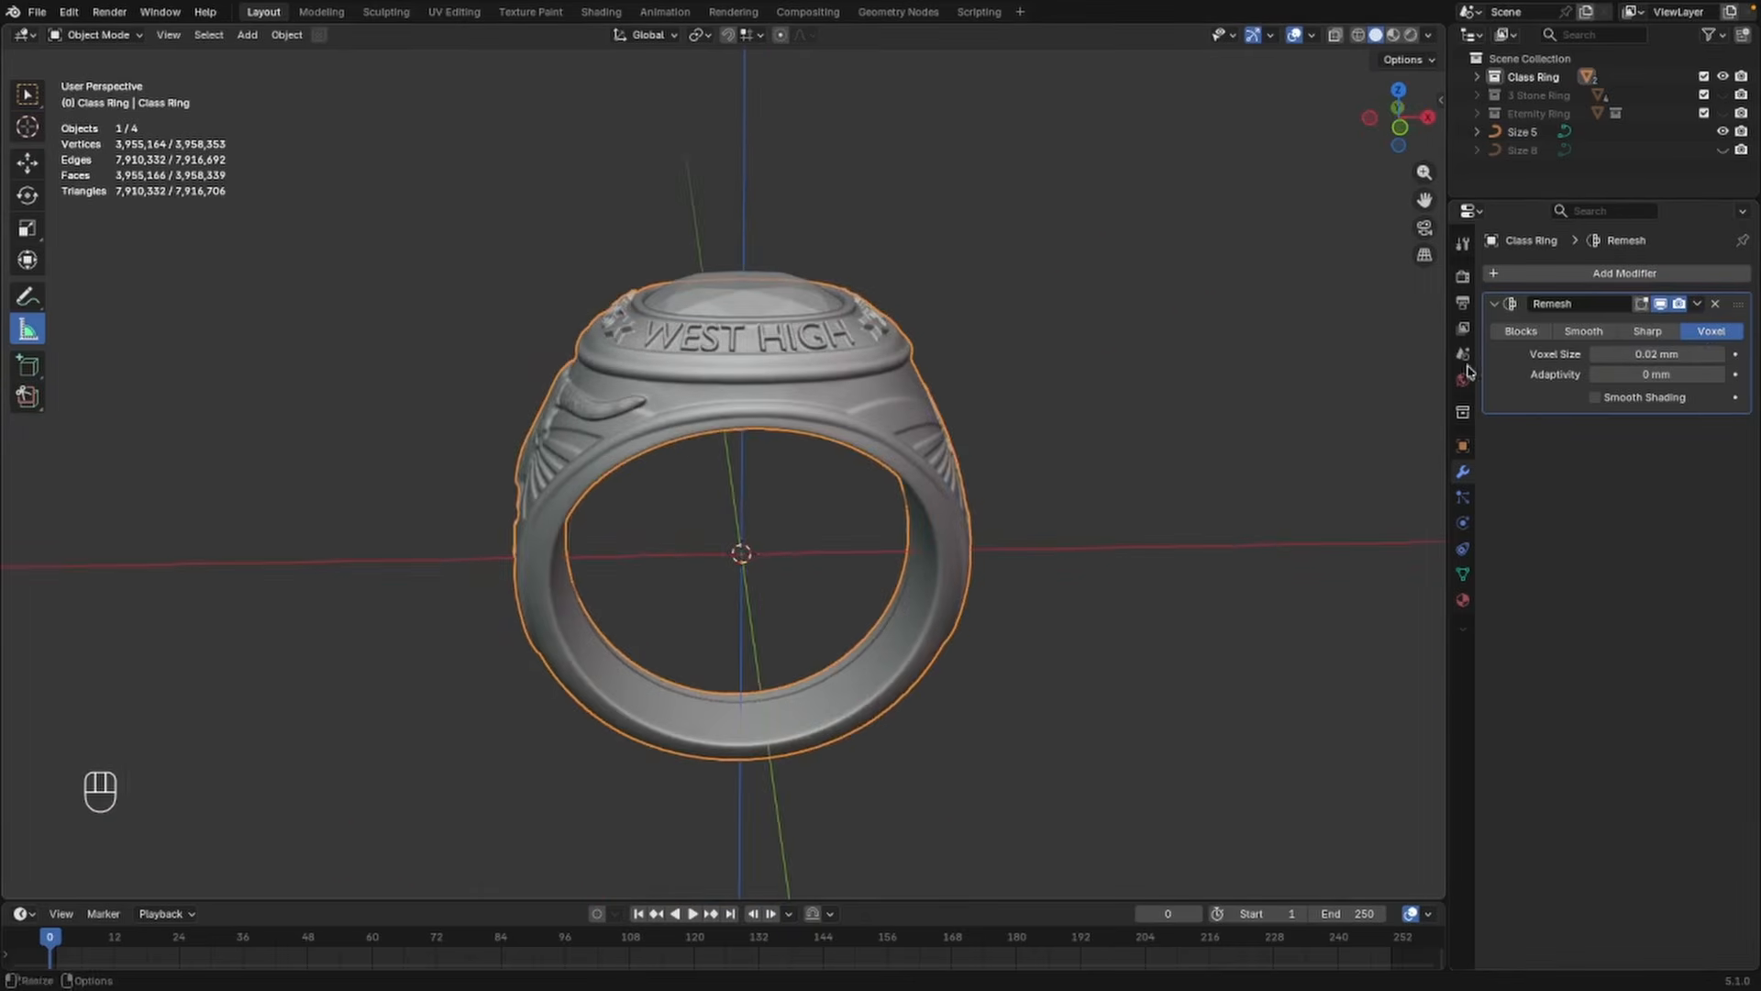
pyautogui.click(1699, 305)
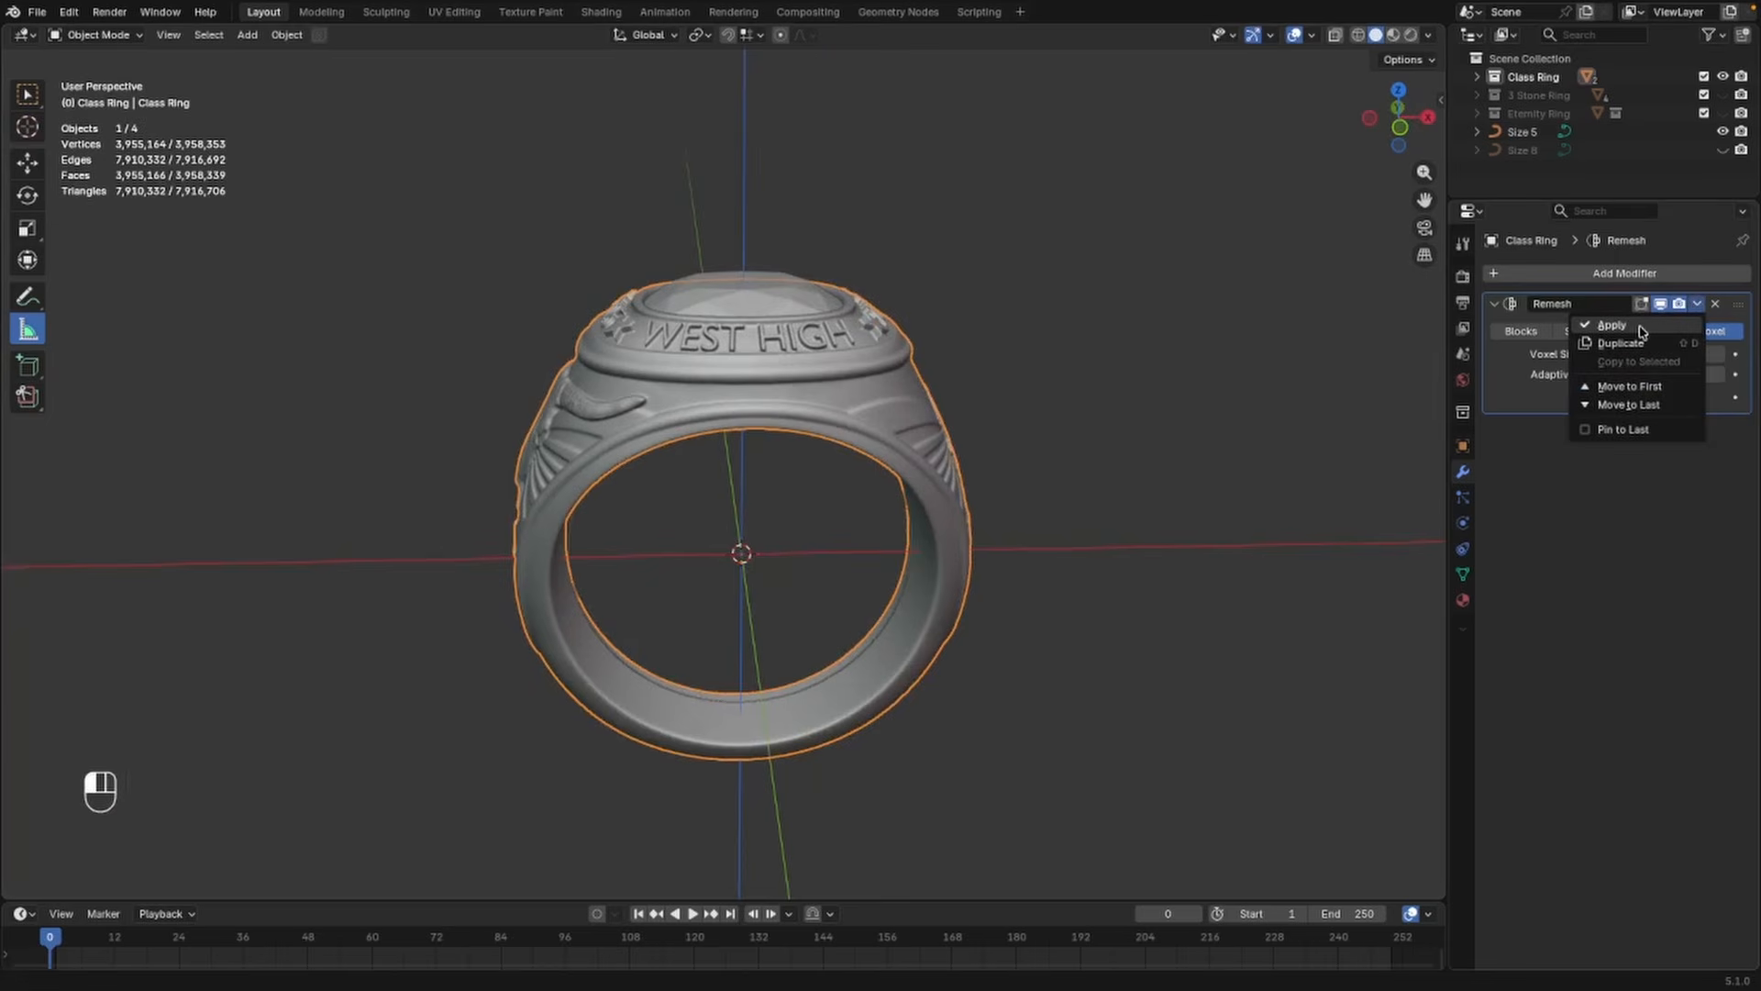
pyautogui.click(1641, 328)
# Inspect the remeshed class ring's topology in wireframe, then view it in solid shading from the front and at an angle
pyautogui.moveTo(1156, 397); pyautogui.dragTo(578, 464, button='middle')
pyautogui.press('z')
pyautogui.press('z')
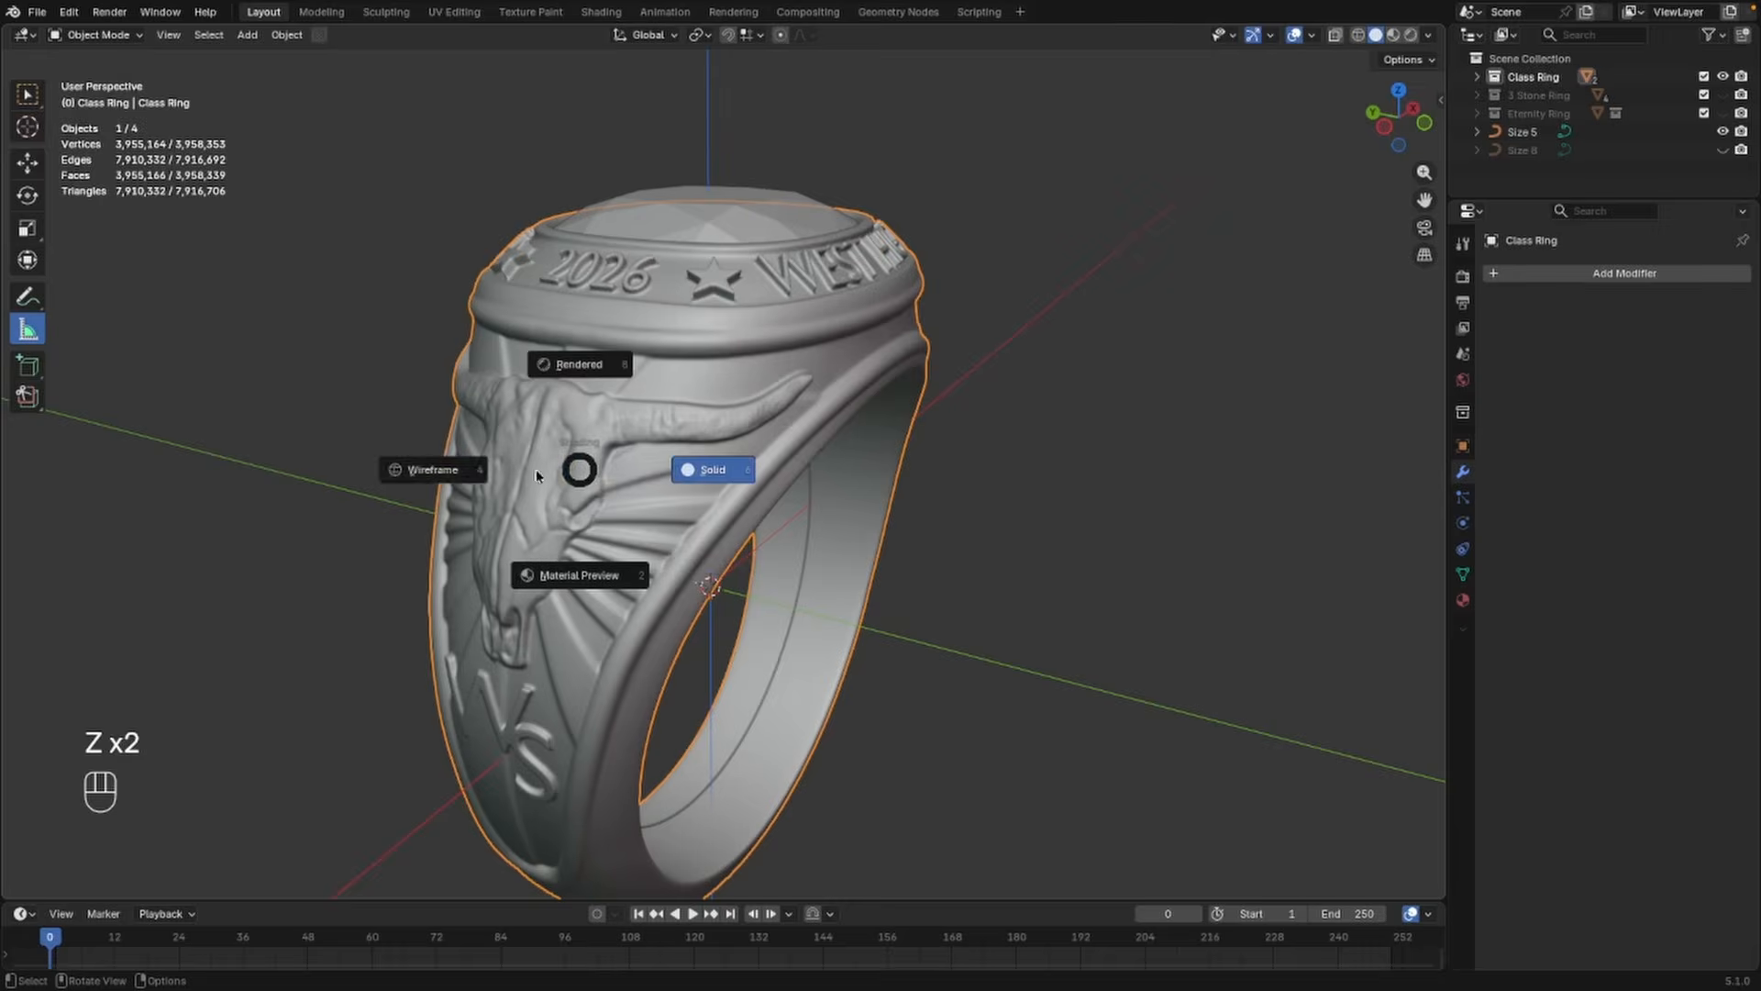
pyautogui.click(453, 470)
pyautogui.scroll(6, 489, 483)
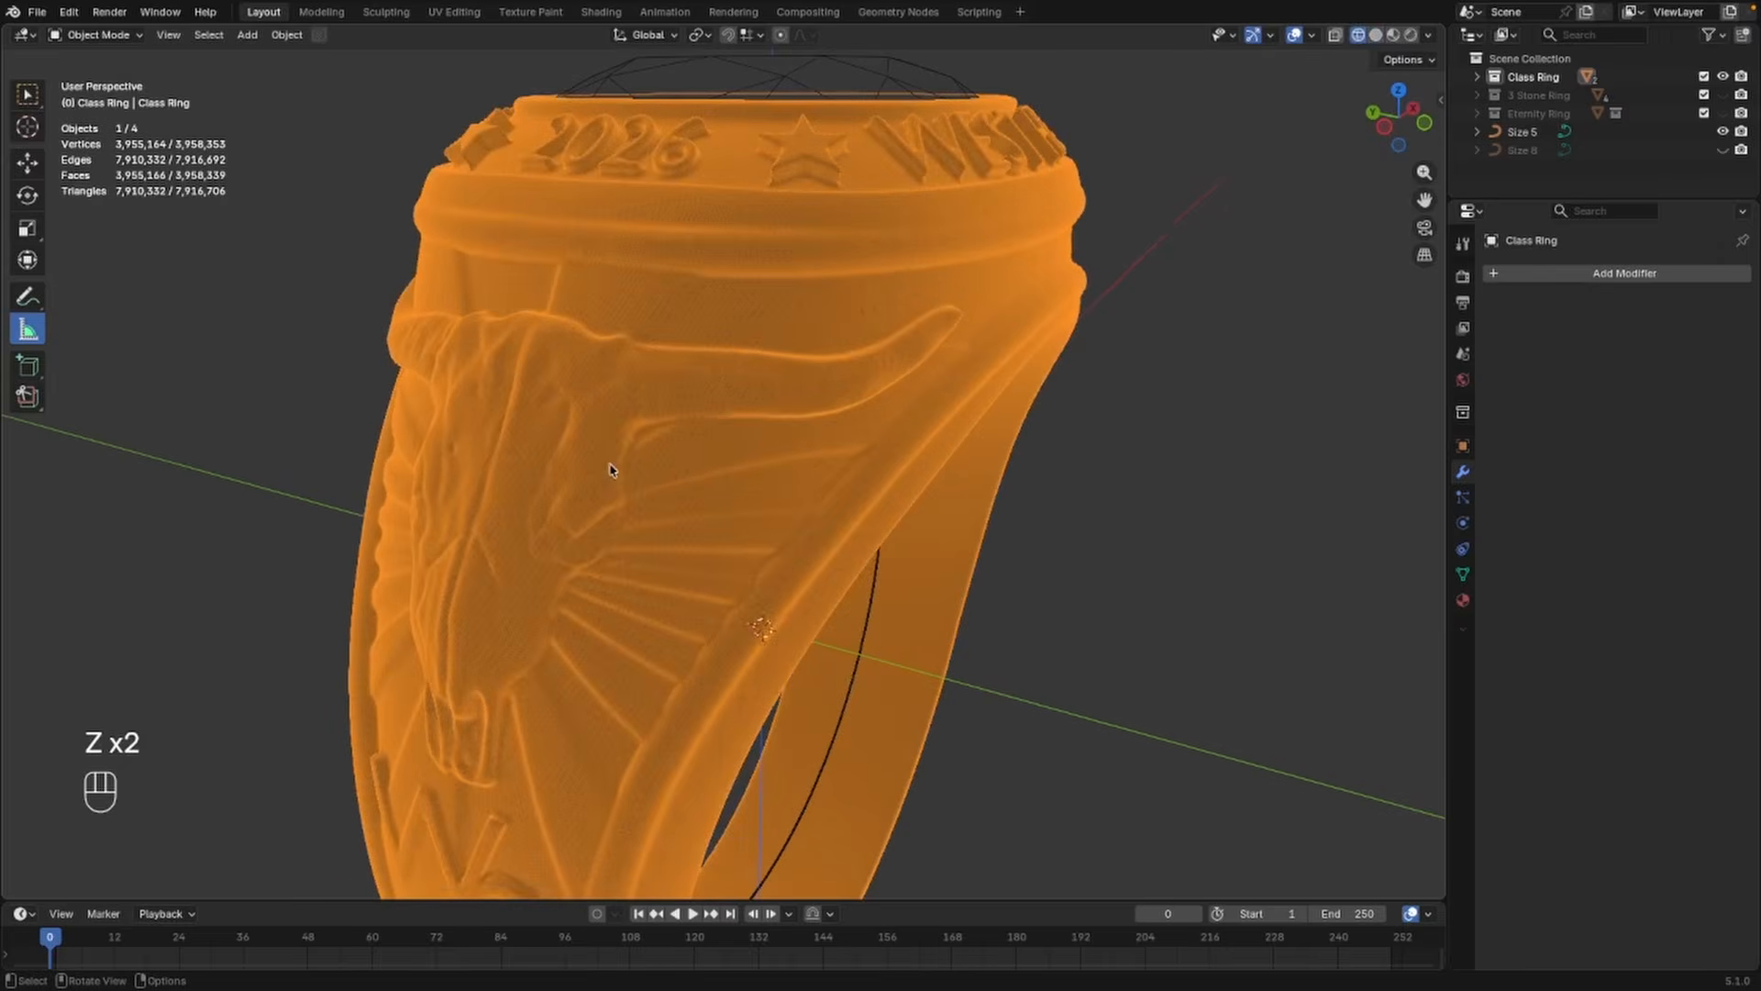
pyautogui.scroll(-6, 642, 456)
pyautogui.press('z')
pyautogui.click(904, 448)
pyautogui.keyDown('alt'); pyautogui.moveTo(903, 448); pyautogui.dragTo(823, 428, button='middle'); pyautogui.keyUp('alt')
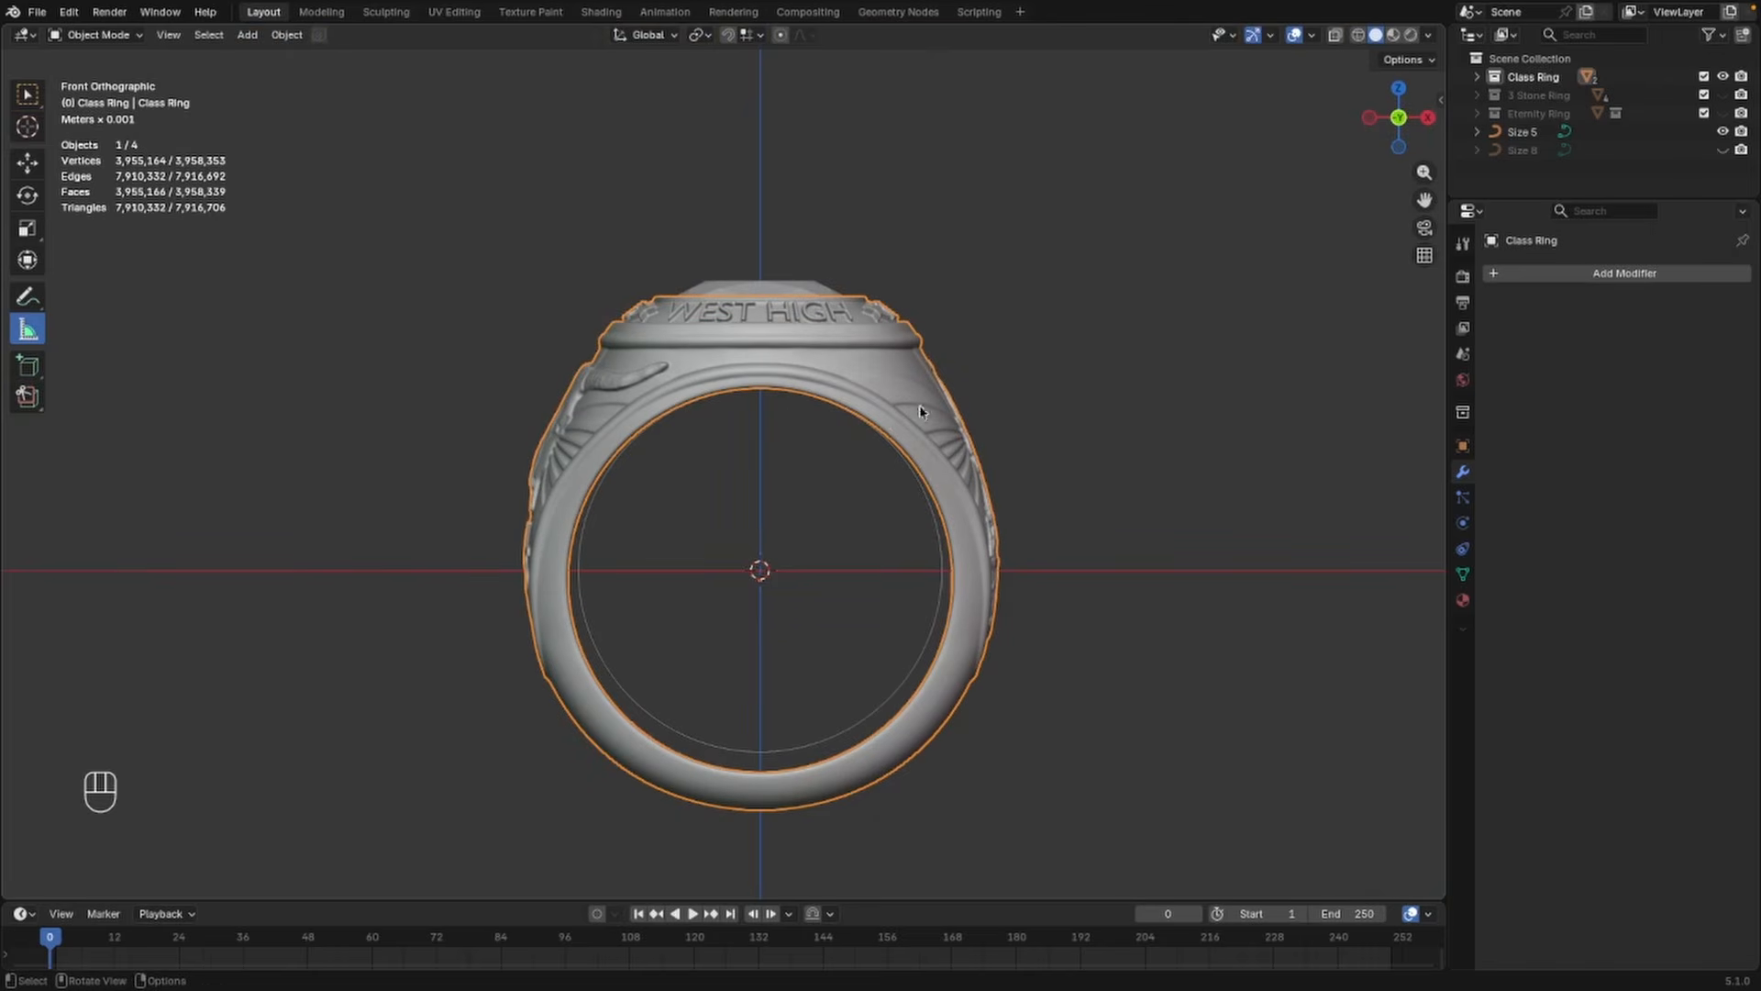
pyautogui.moveTo(986, 422); pyautogui.dragTo(921, 399, button='middle')
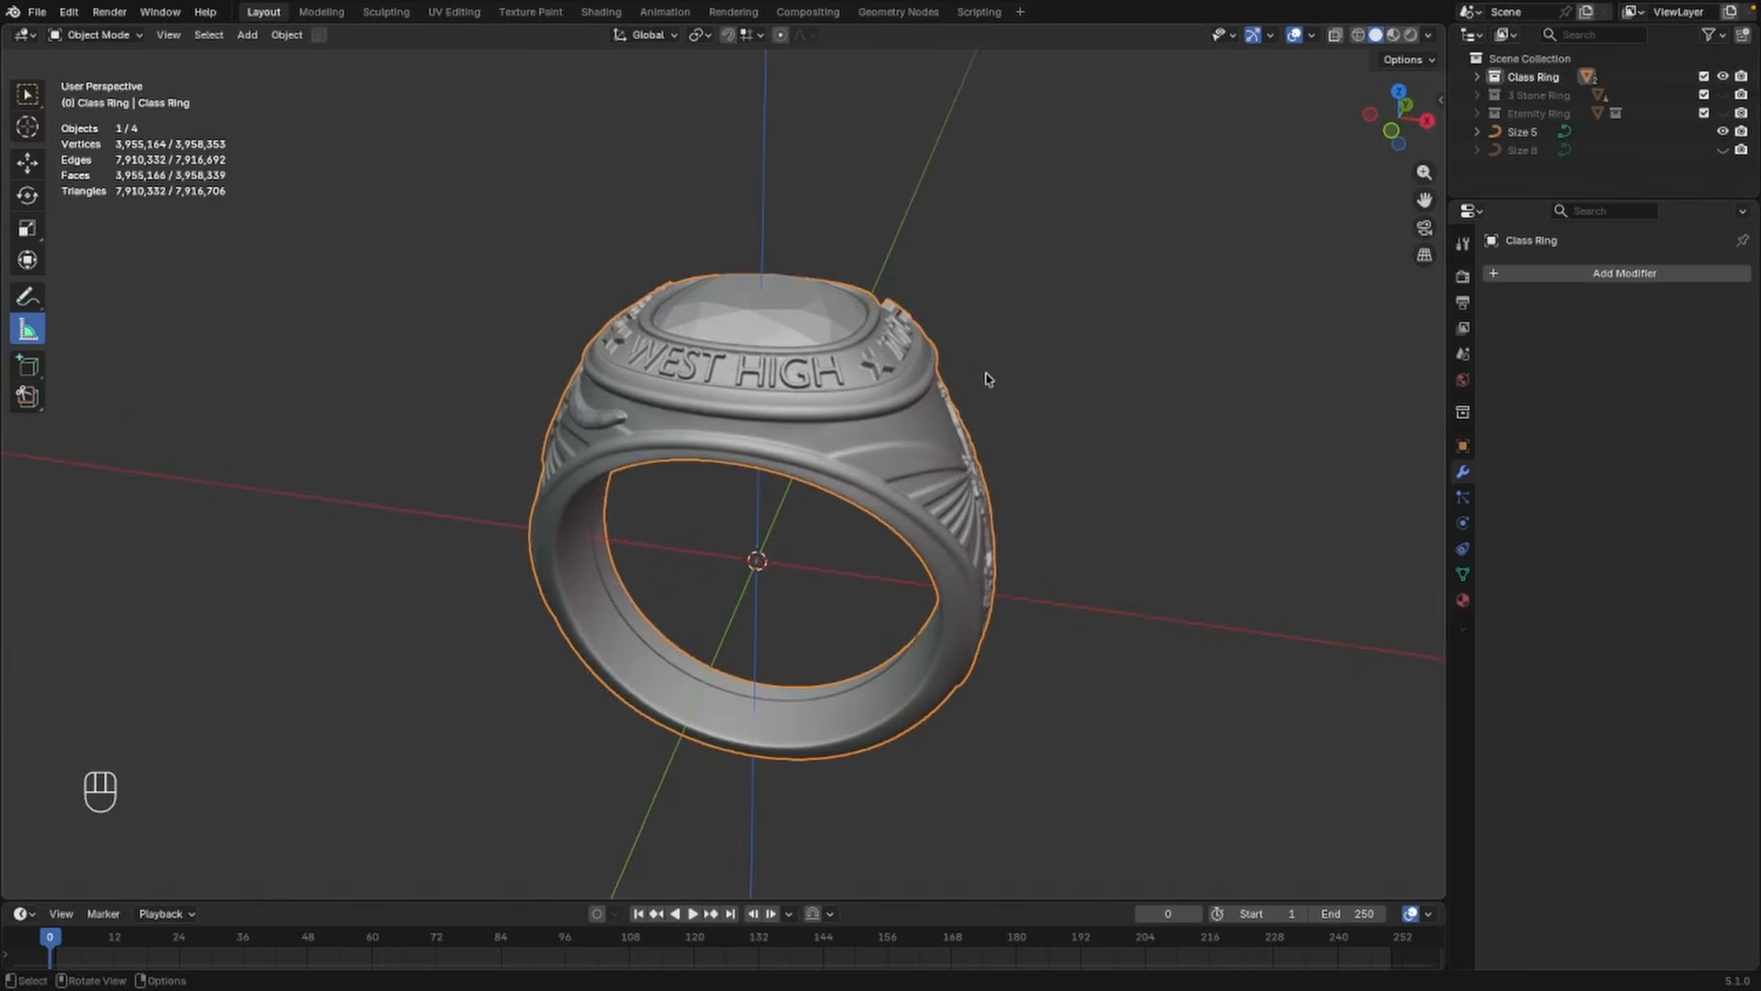
# Rename the Class Ring collection as Class Ring Size 5
pyautogui.keyDown('ctrl'); pyautogui.doubleClick(1559, 77); pyautogui.keyUp('ctrl')
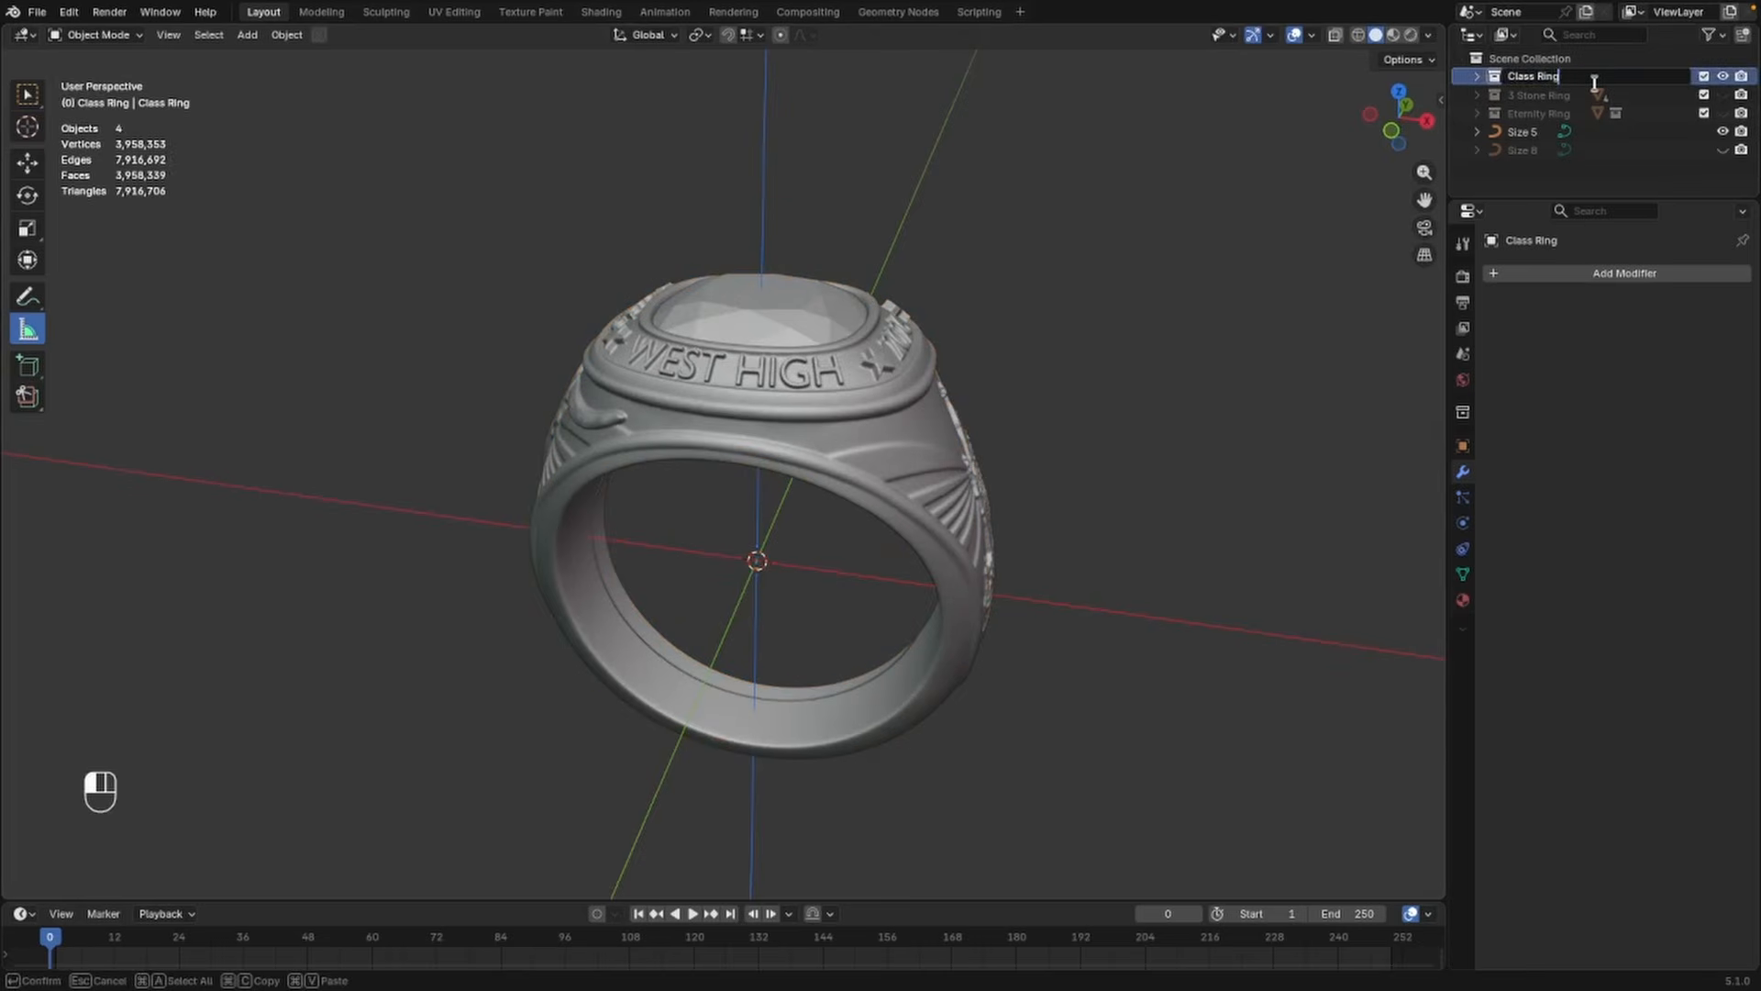
pyautogui.write('Size 5')
pyautogui.press('Return')
# Duplicate the Class Ring Size 5 collection and rename the copy as Class Ring Size 8
pyautogui.rightClick(1557, 78)
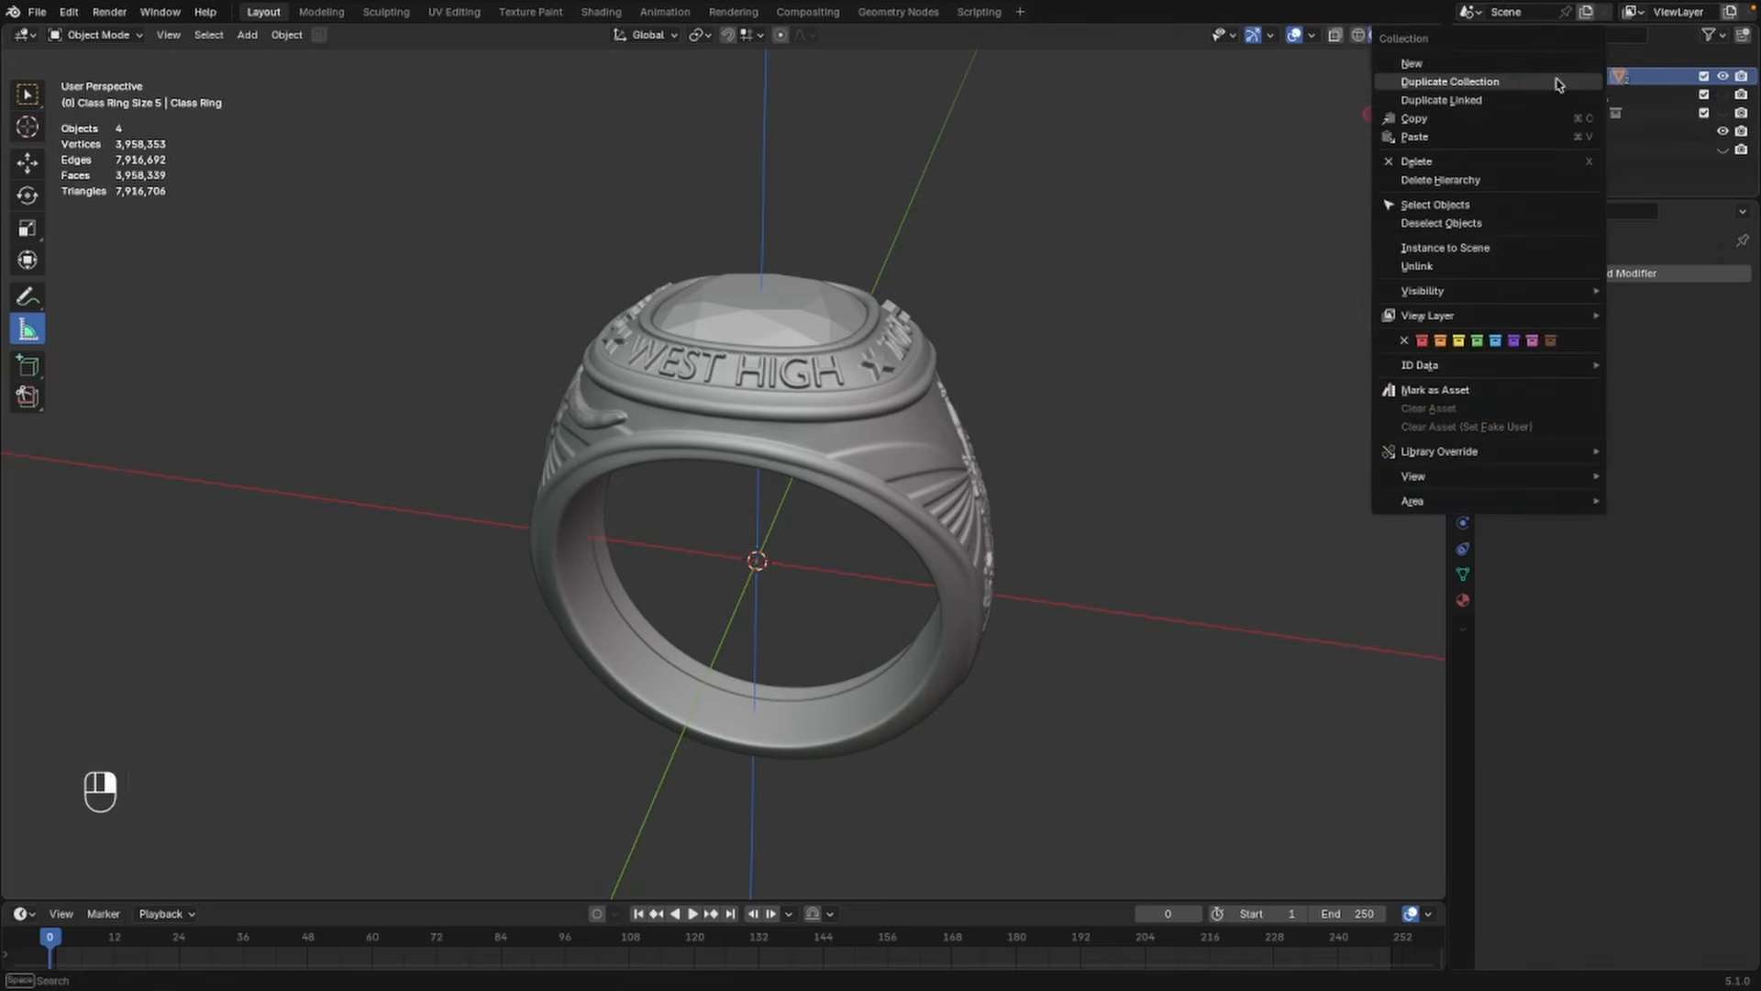
pyautogui.click(1496, 82)
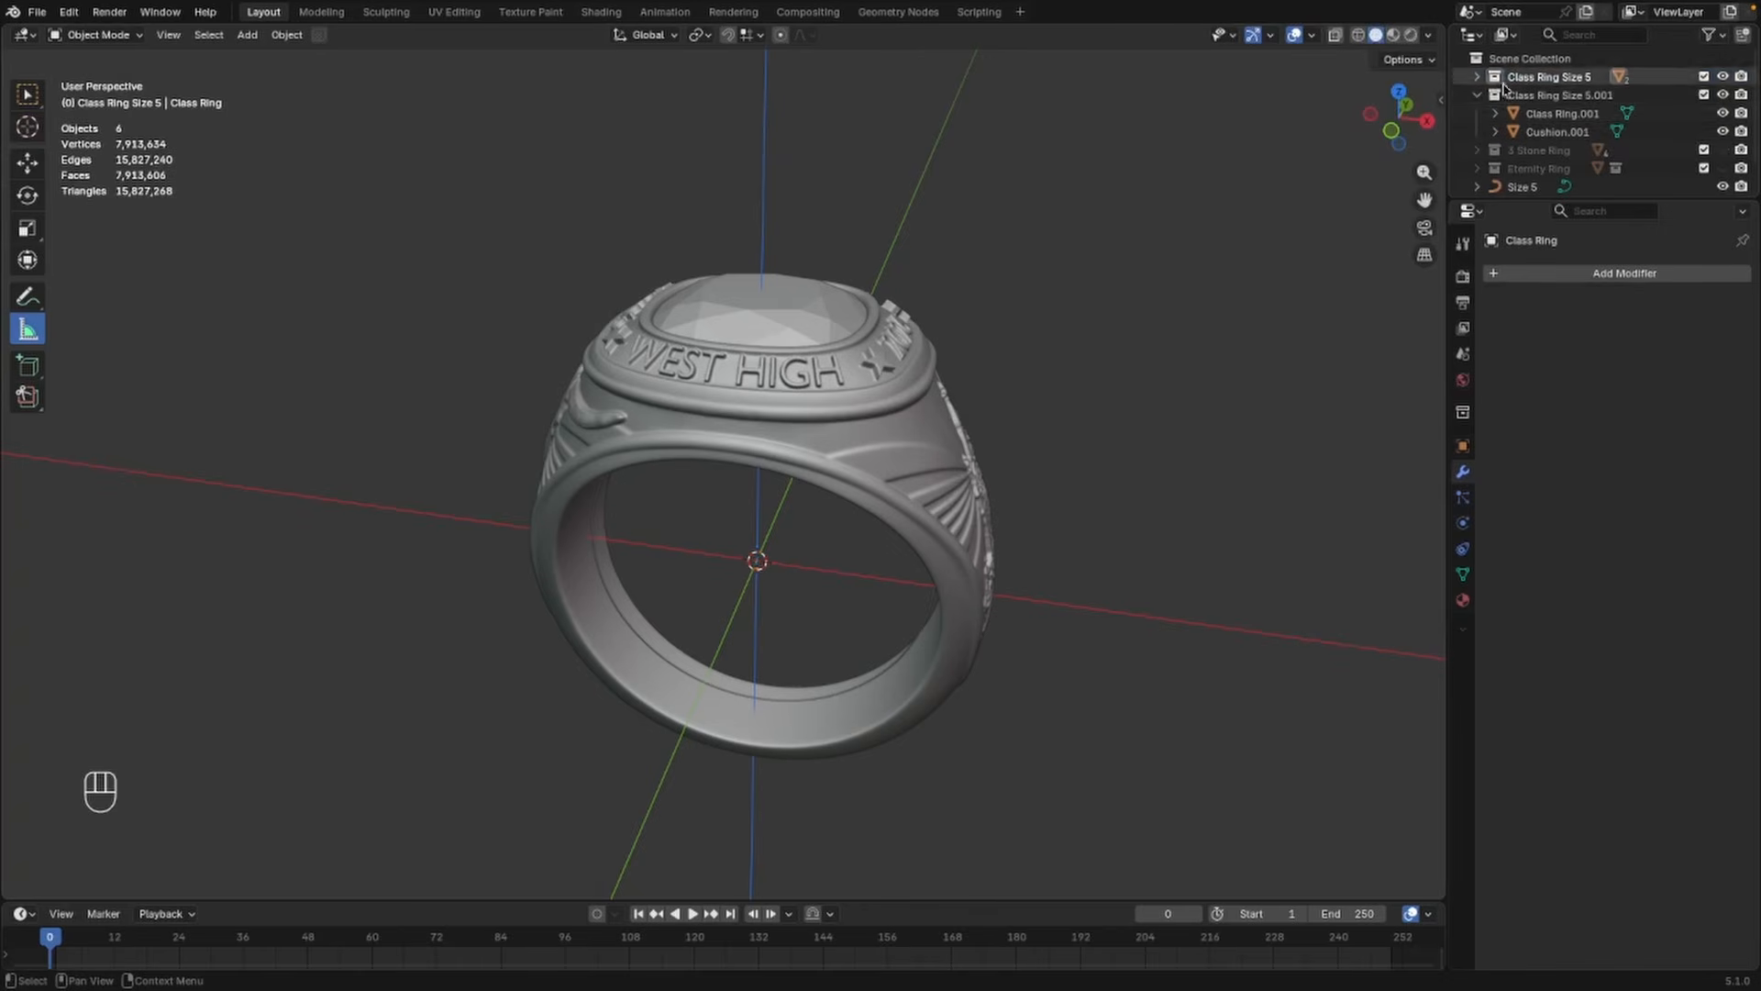
pyautogui.click(1628, 97)
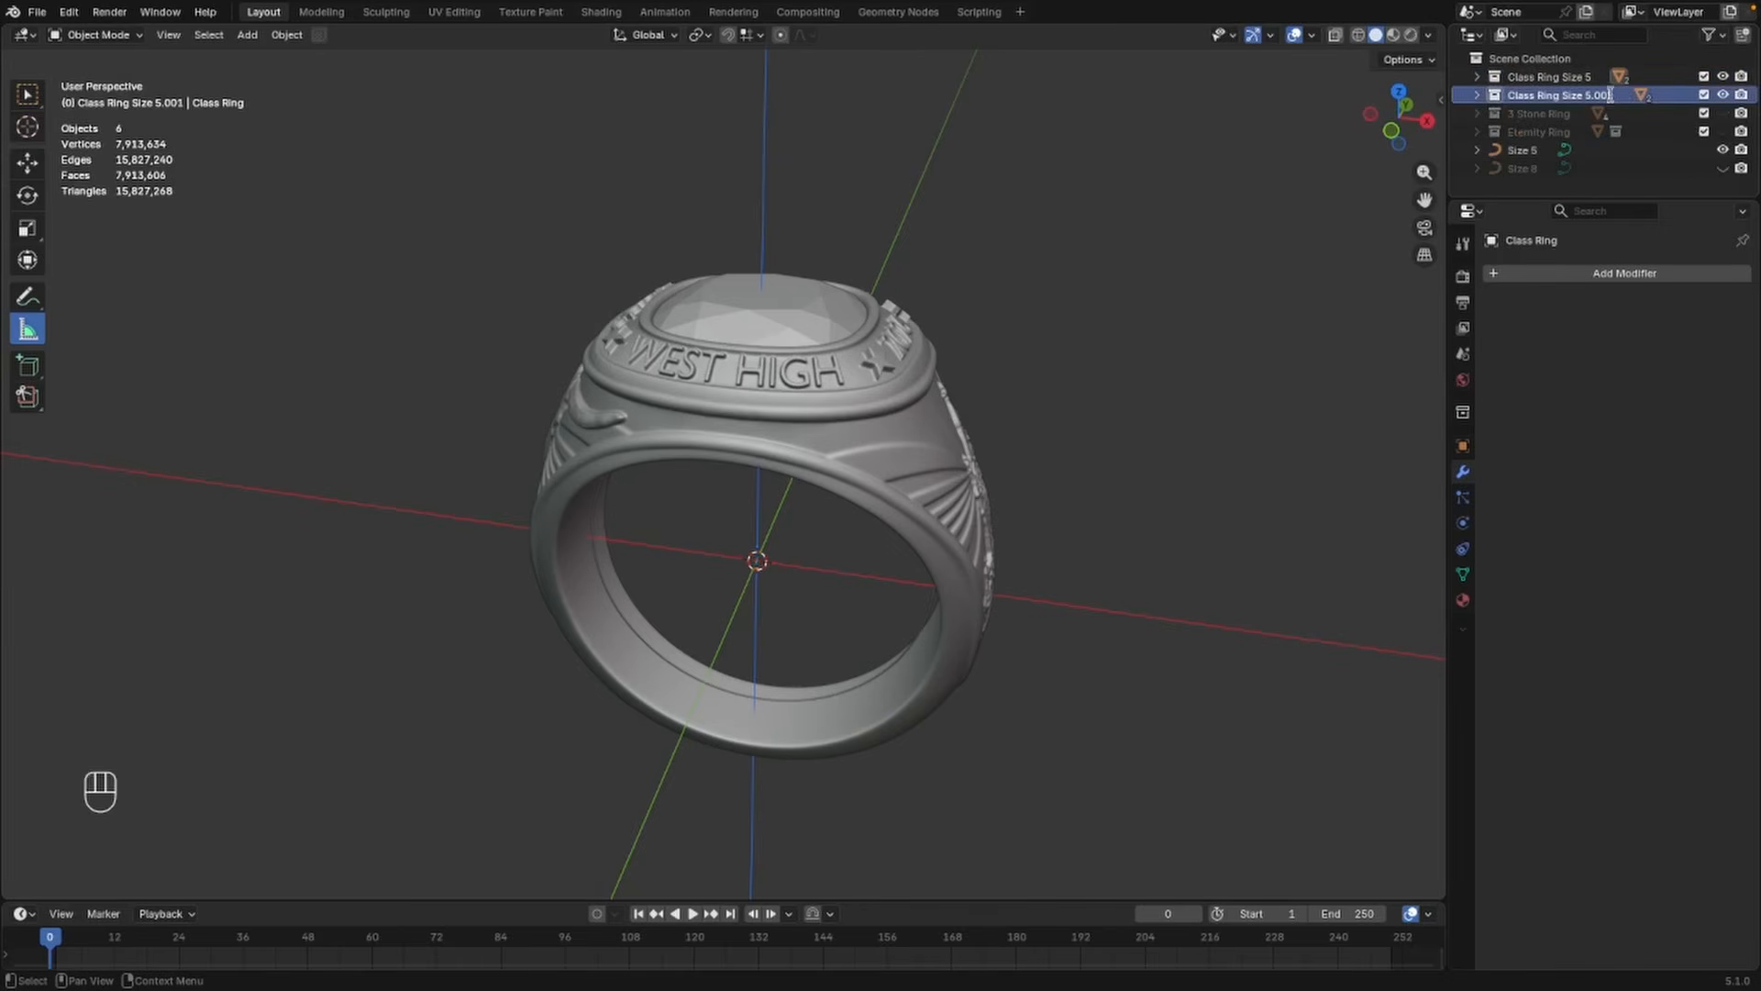
pyautogui.doubleClick(1634, 96)
pyautogui.press('BackSpace')
pyautogui.press('BackSpace')
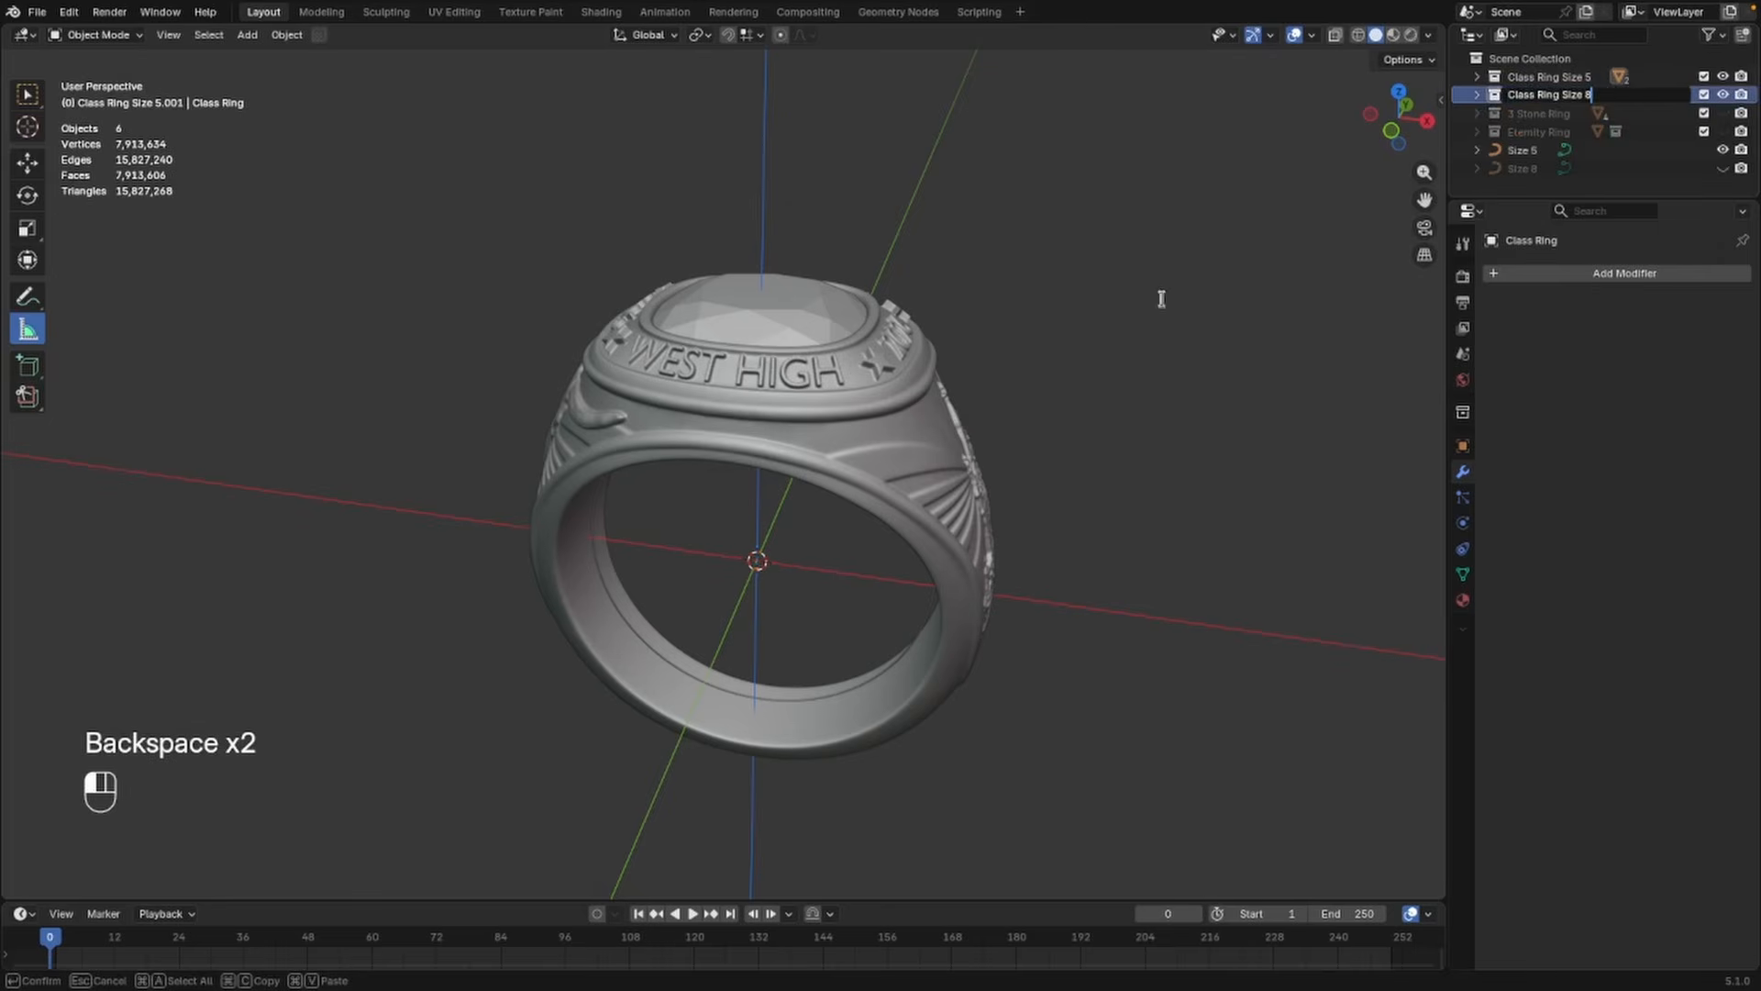
pyautogui.press('Return')
# Hide the Class Ring Size 8 collection and expand the Class Ring Size 5 collection
pyautogui.click(1725, 96)
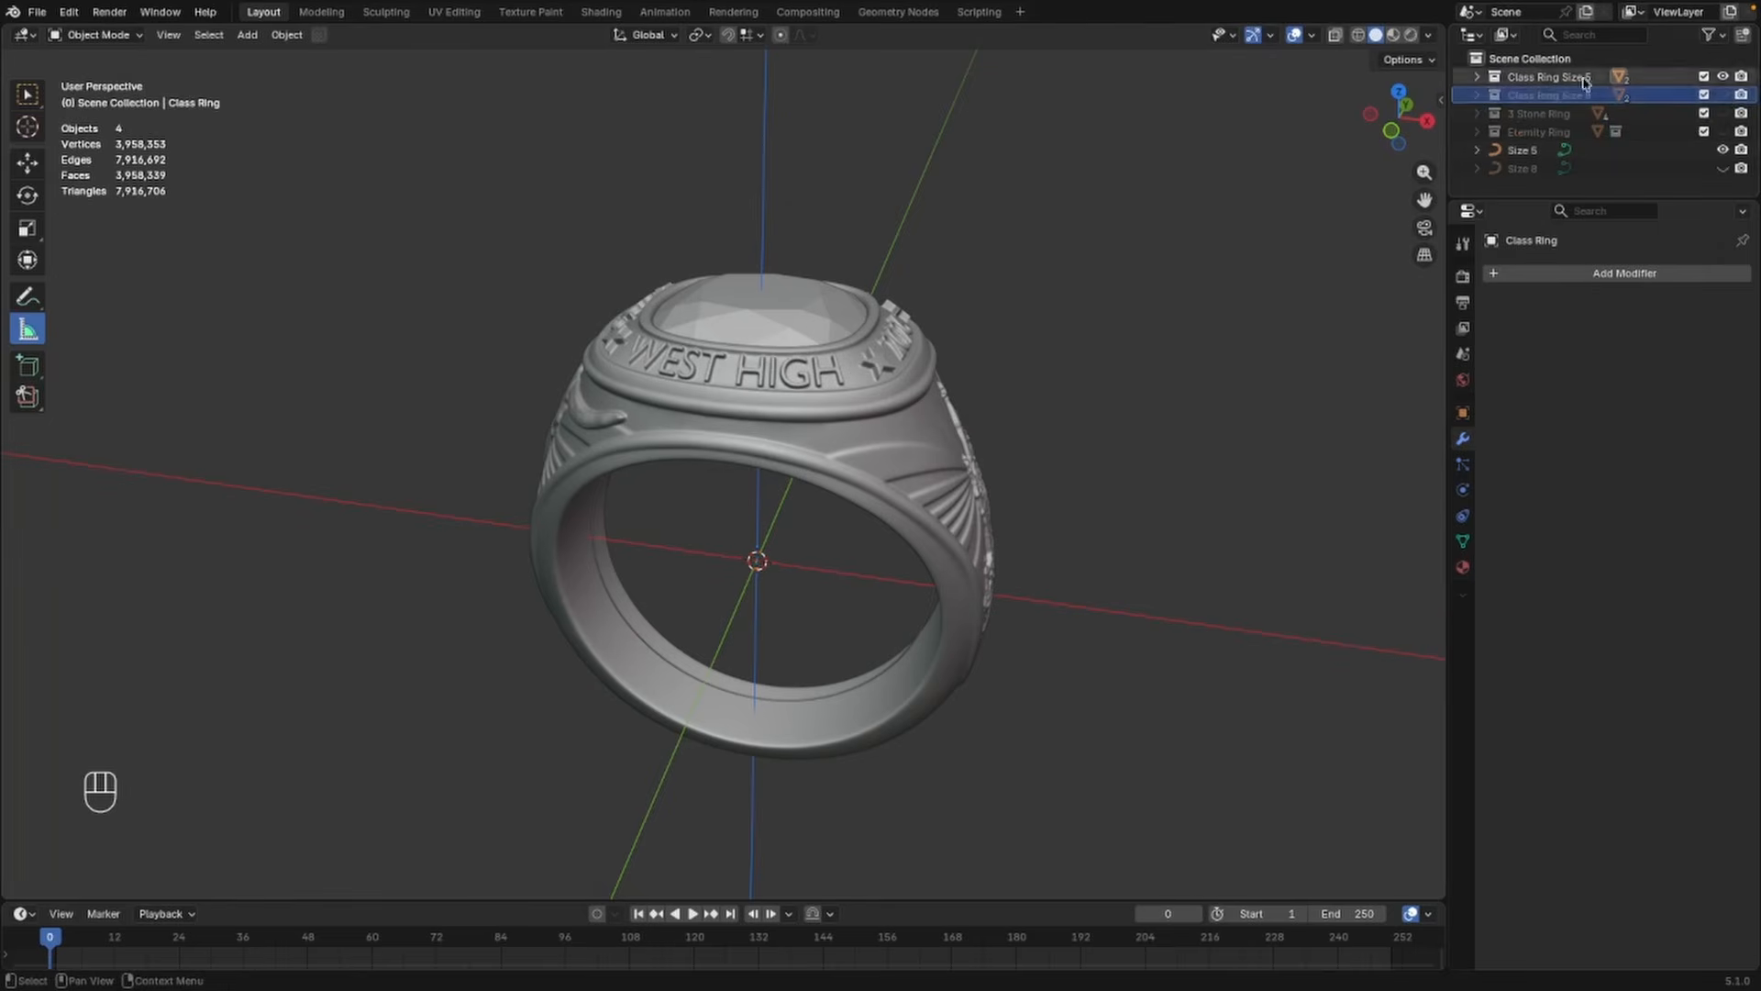
pyautogui.click(1523, 77)
pyautogui.click(1478, 77)
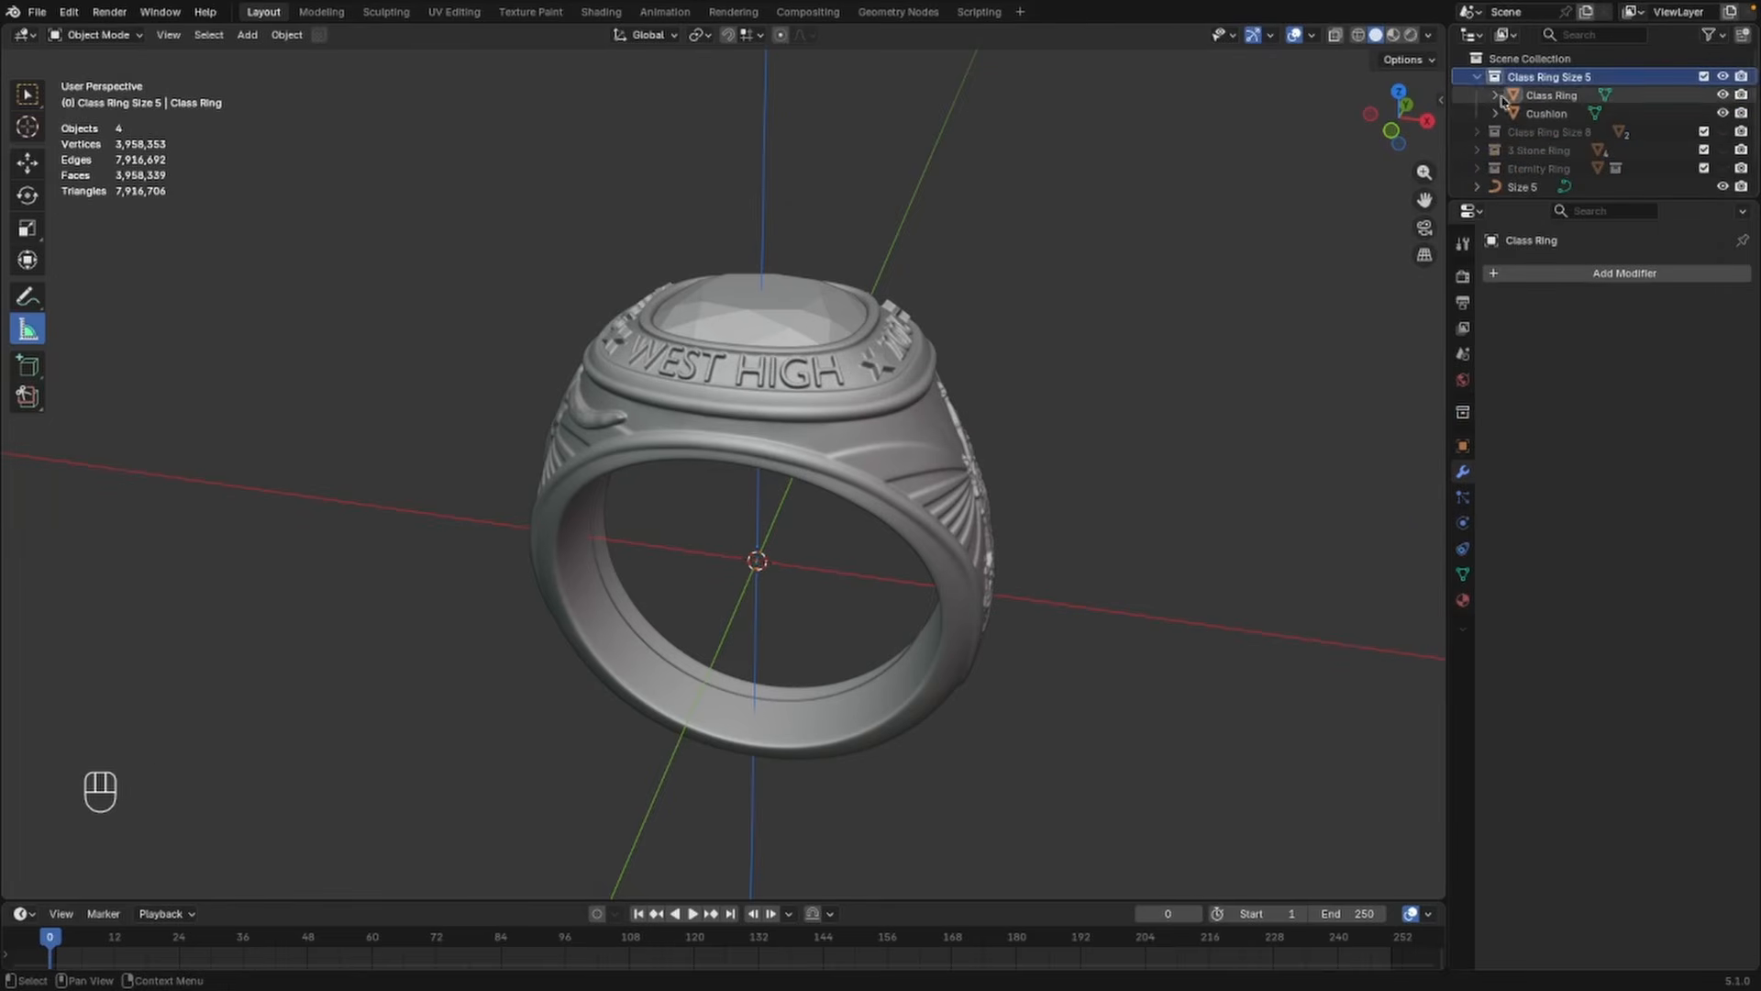
# Select the class ring in the Size 5 collection and switch it to Sculpt Mode in front view
pyautogui.keyDown('shift'); pyautogui.click(914, 471); pyautogui.keyUp('shift')
pyautogui.moveTo(914, 471); pyautogui.dragTo(980, 367, button='middle')
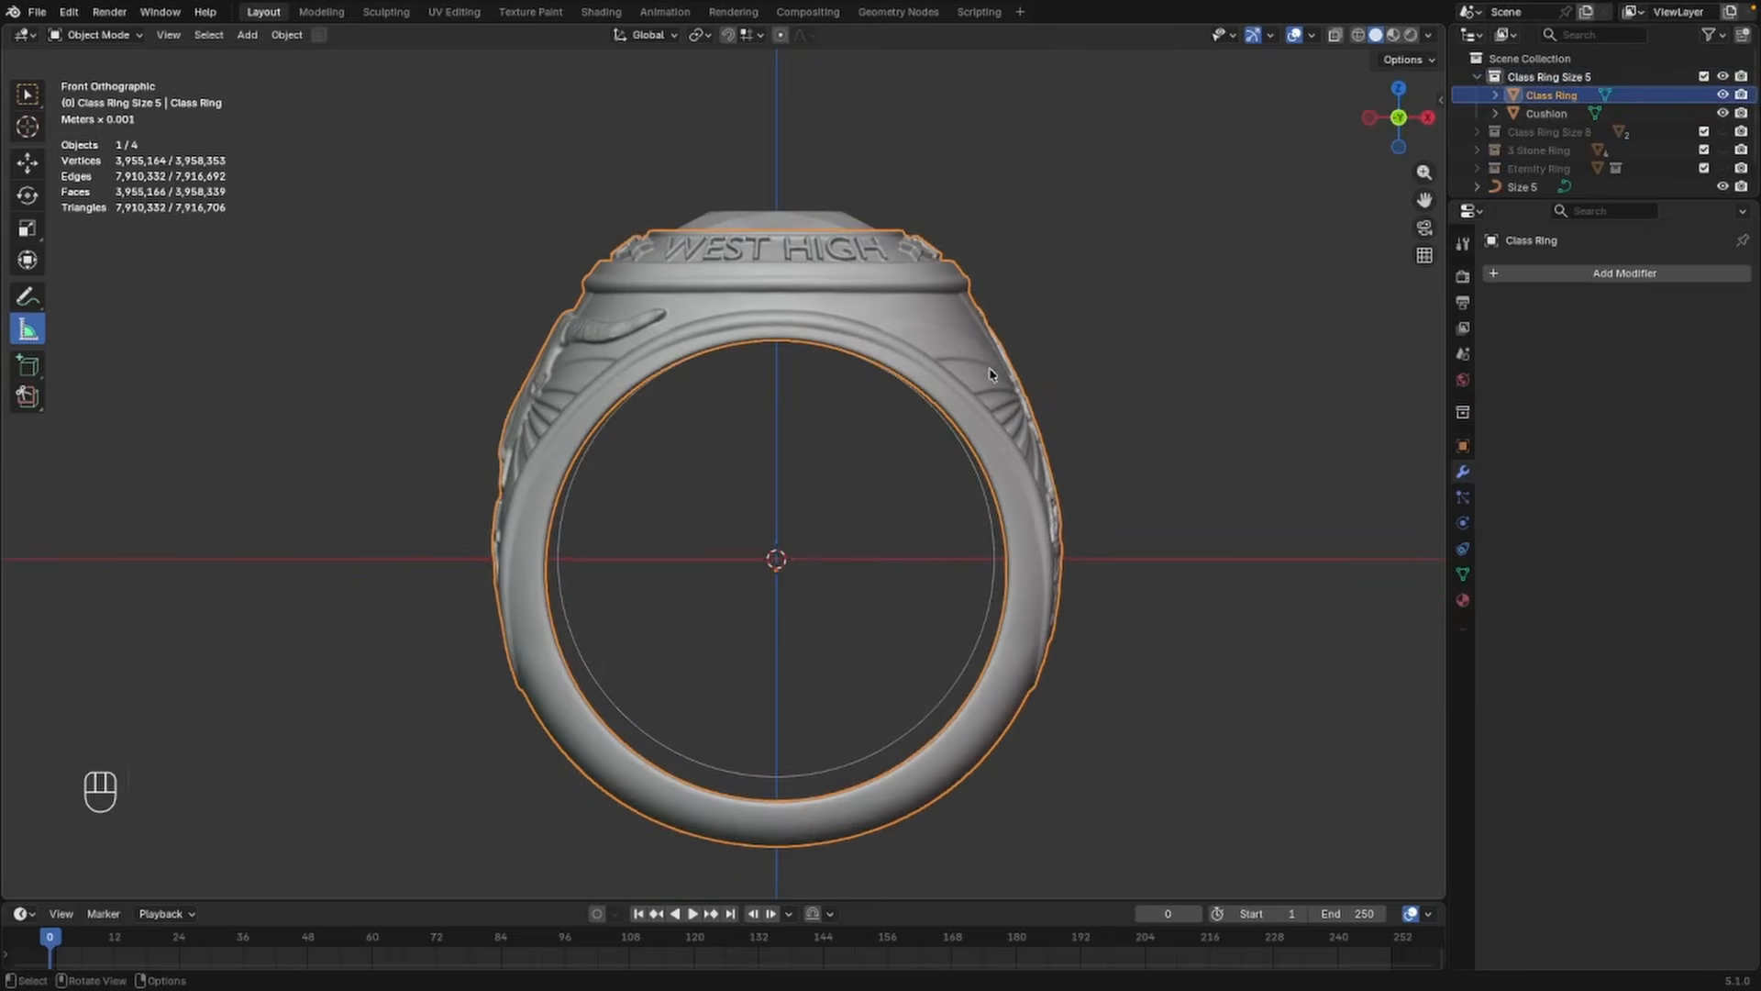
pyautogui.hotkey('ctrl', 'Tab')
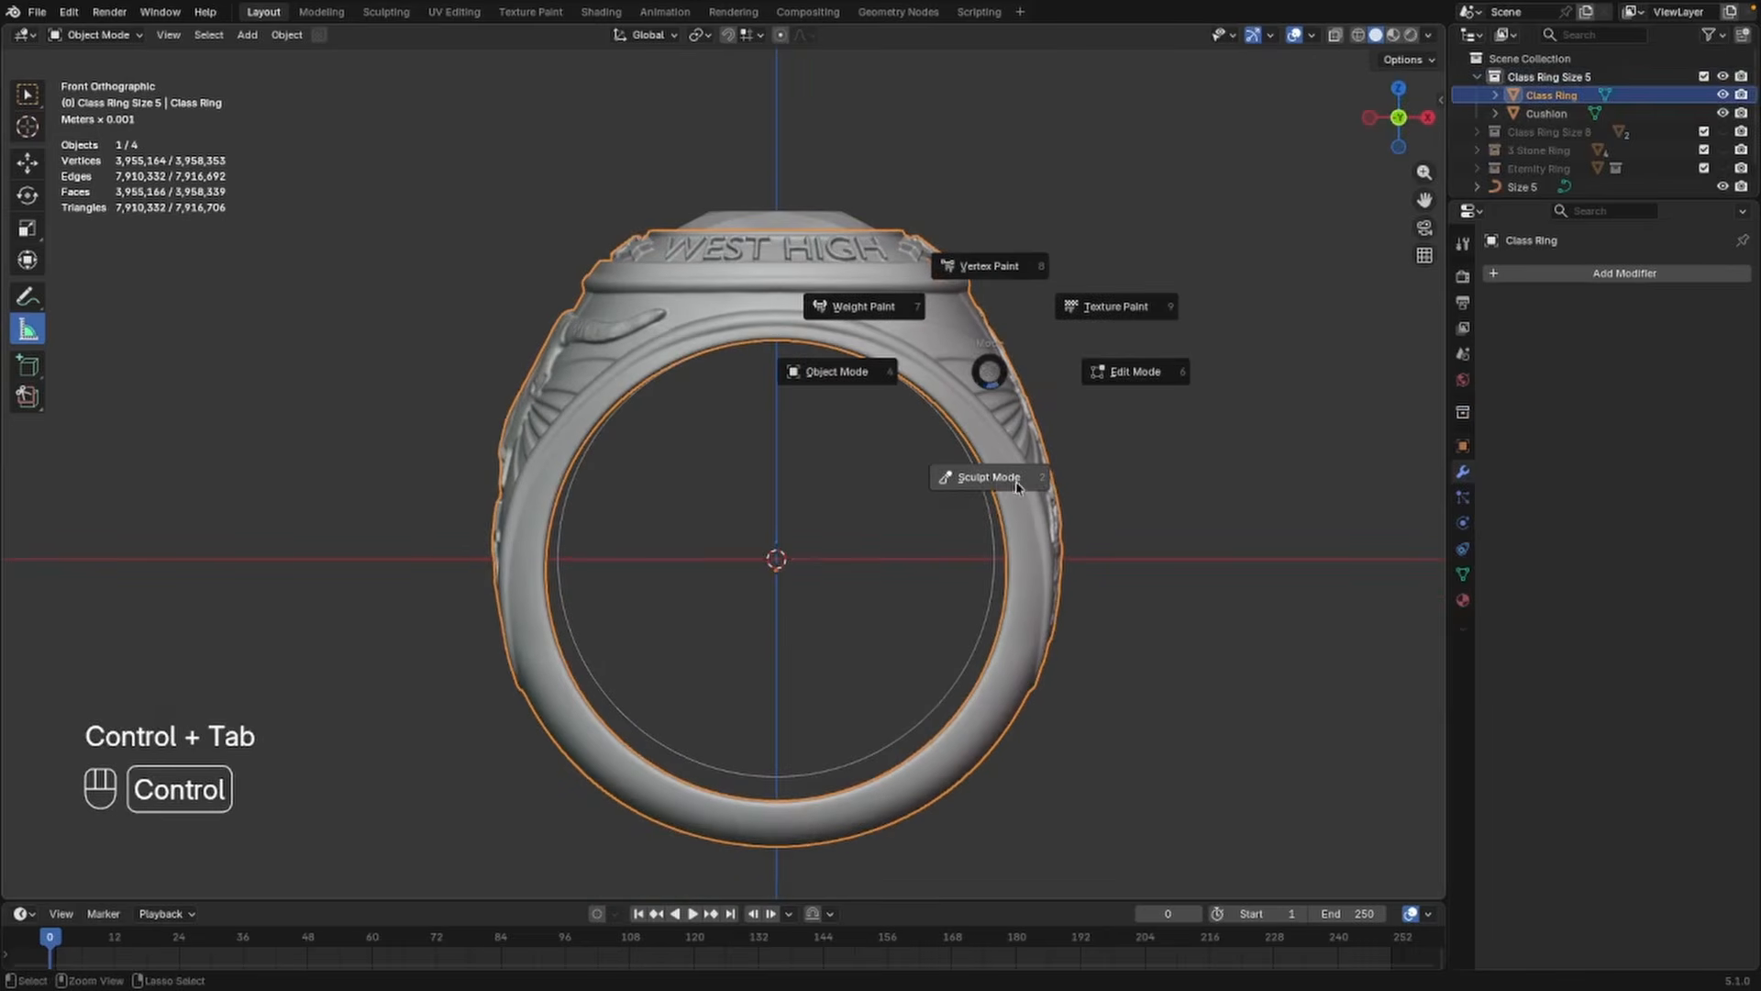
pyautogui.click(1016, 486)
pyautogui.scroll(-1, 974, 590)
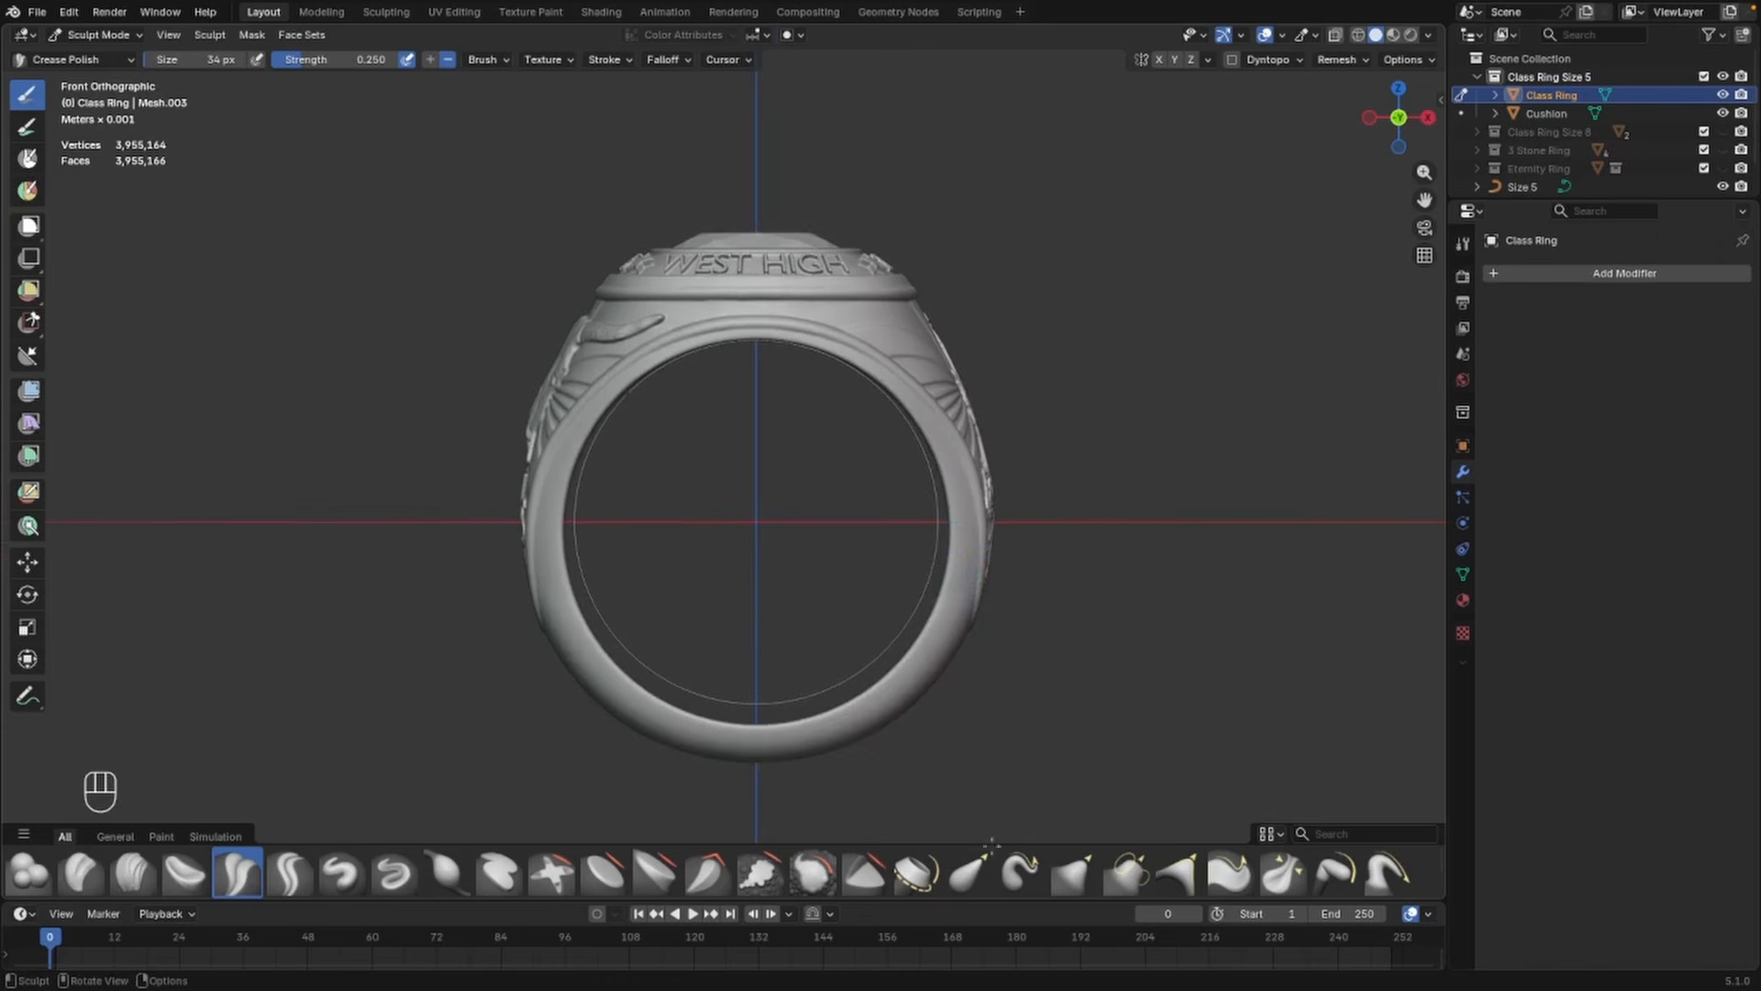
# Choose the Elastic Grab sculpt brush and set its size to 186 px
pyautogui.click(975, 880)
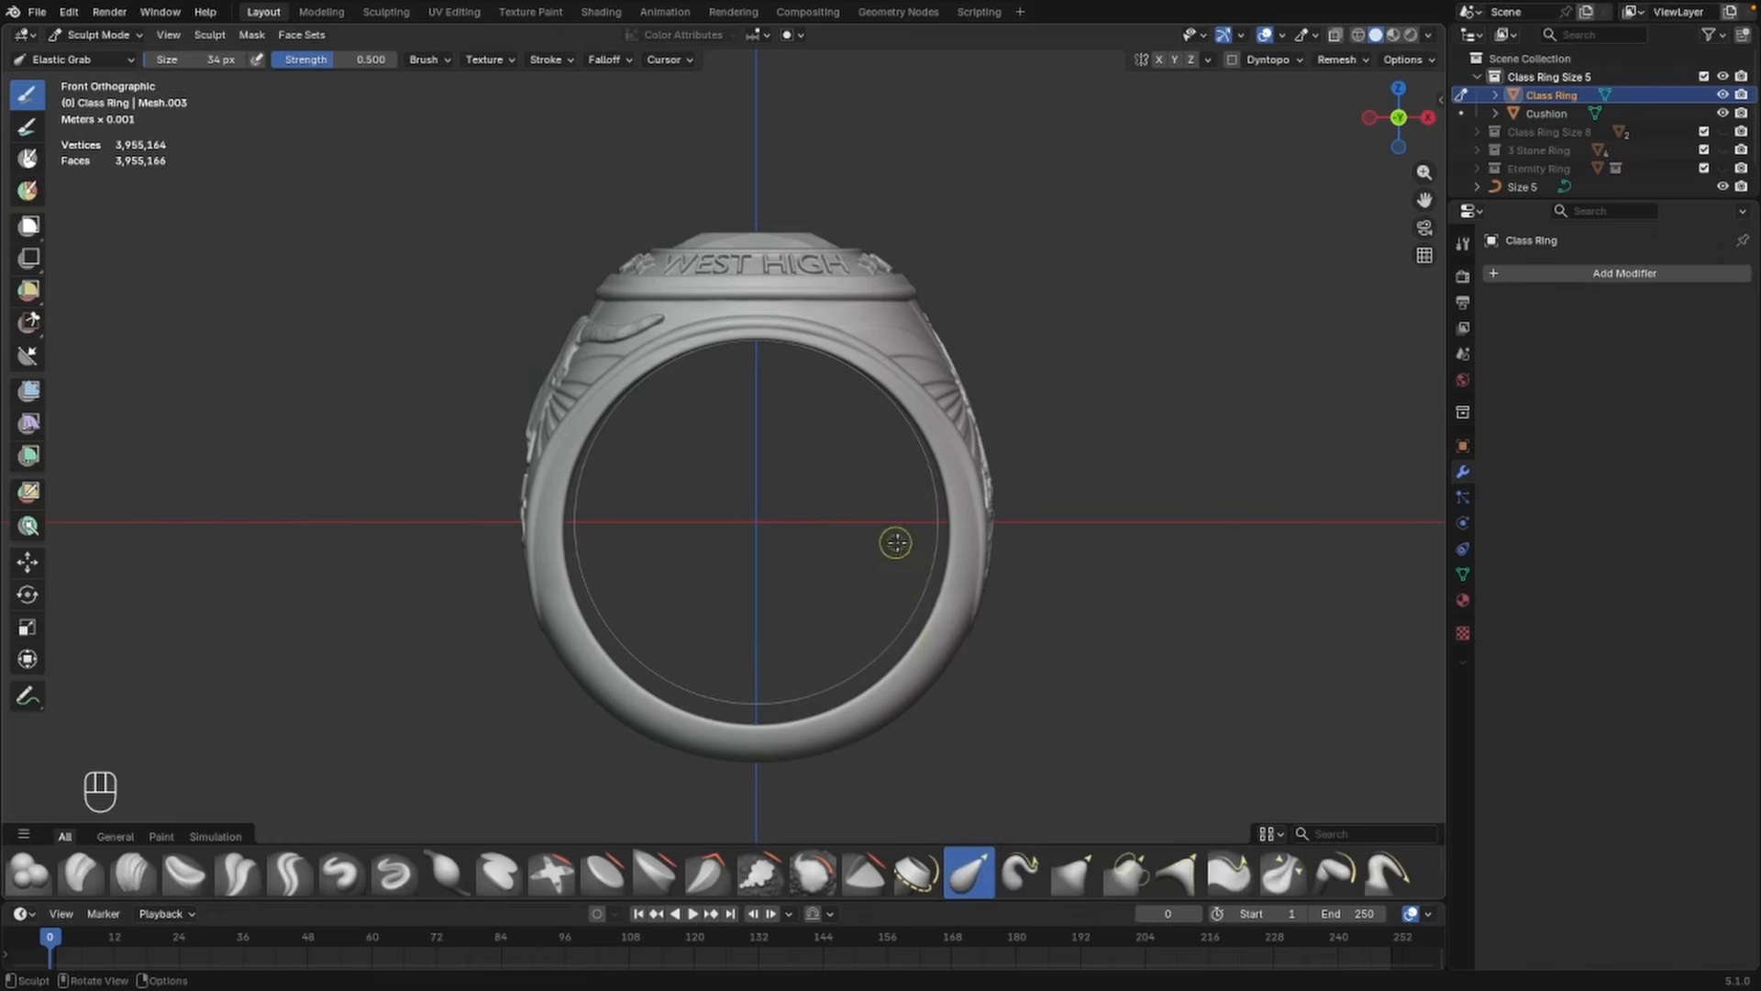
pyautogui.press('f')
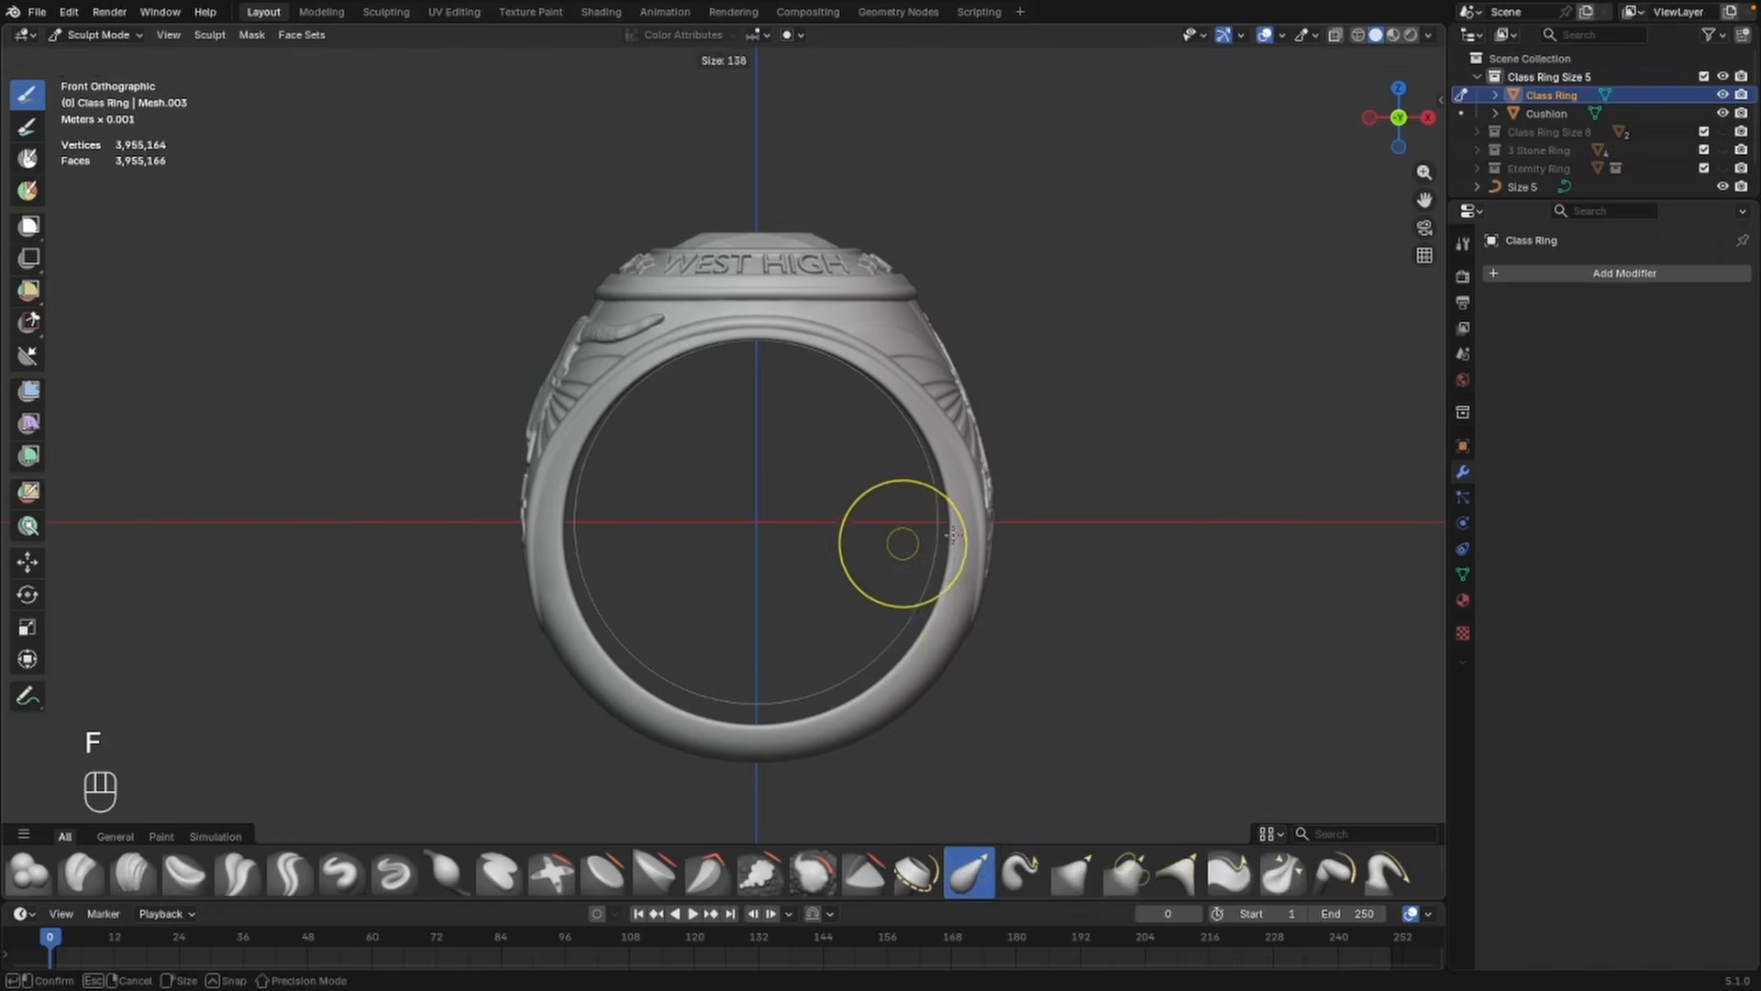
pyautogui.click(972, 525)
pyautogui.scroll(1, 917, 514)
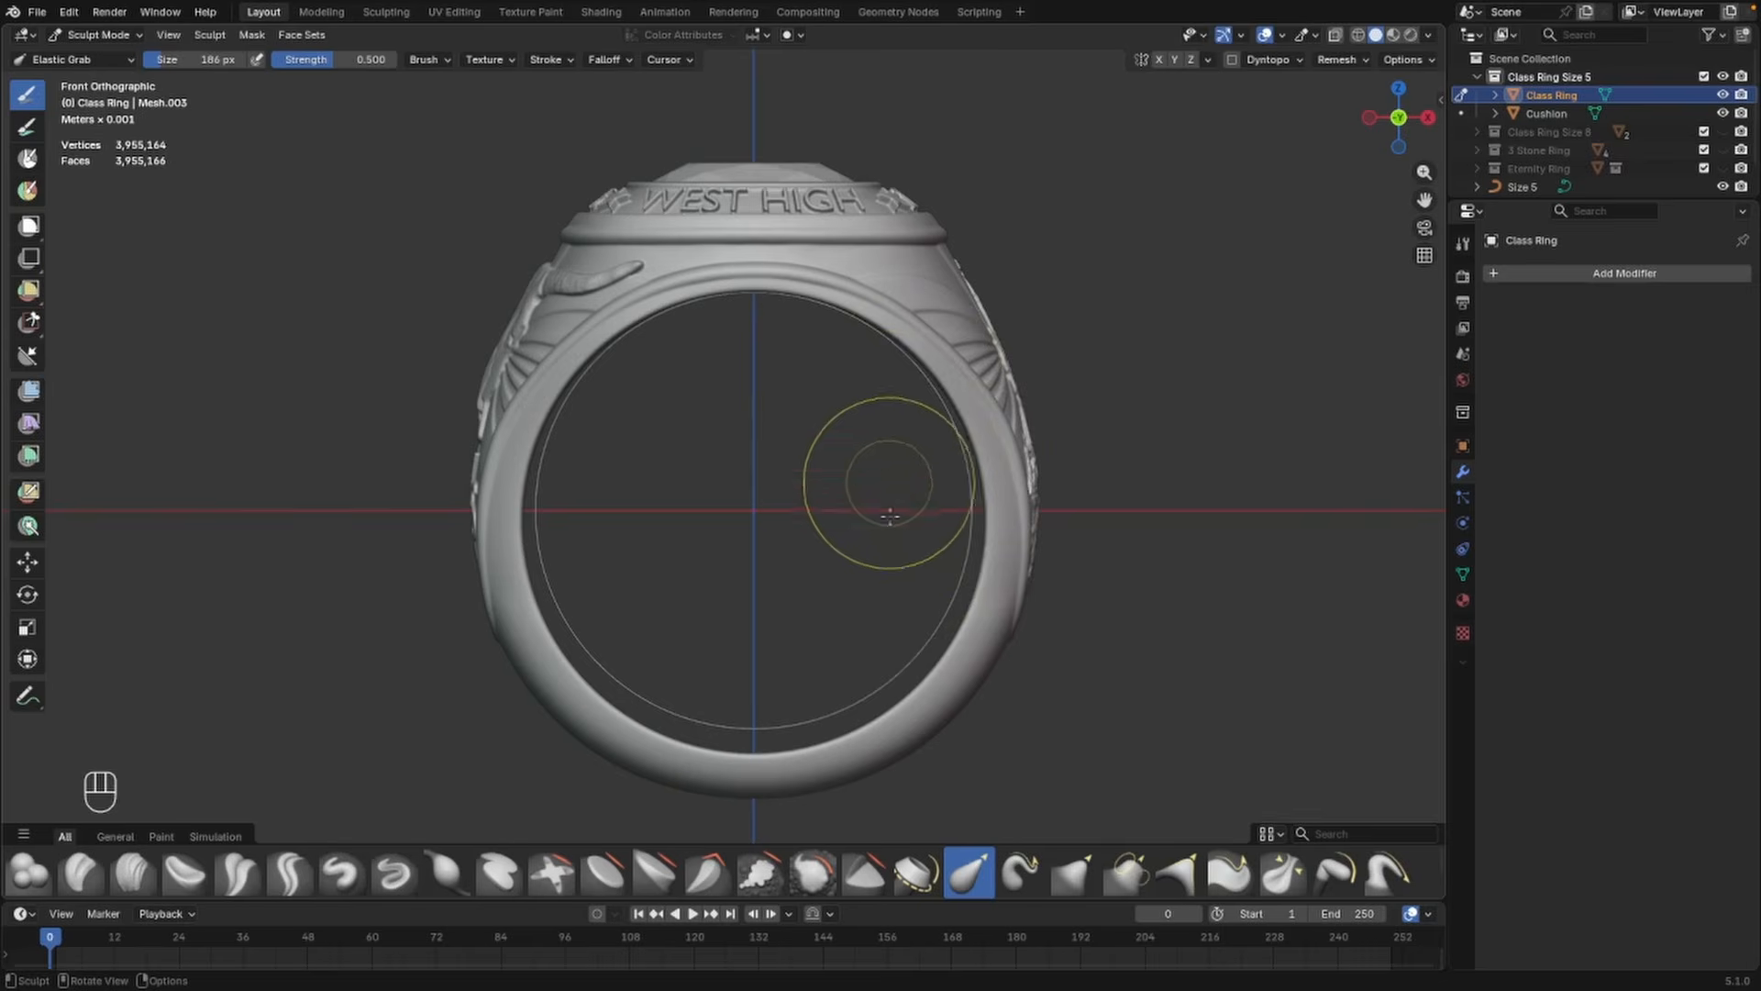
# Enable X and Y mirror symmetry for sculpting and return to the front view of the class ring
pyautogui.moveTo(890, 505); pyautogui.dragTo(906, 590, button='middle')
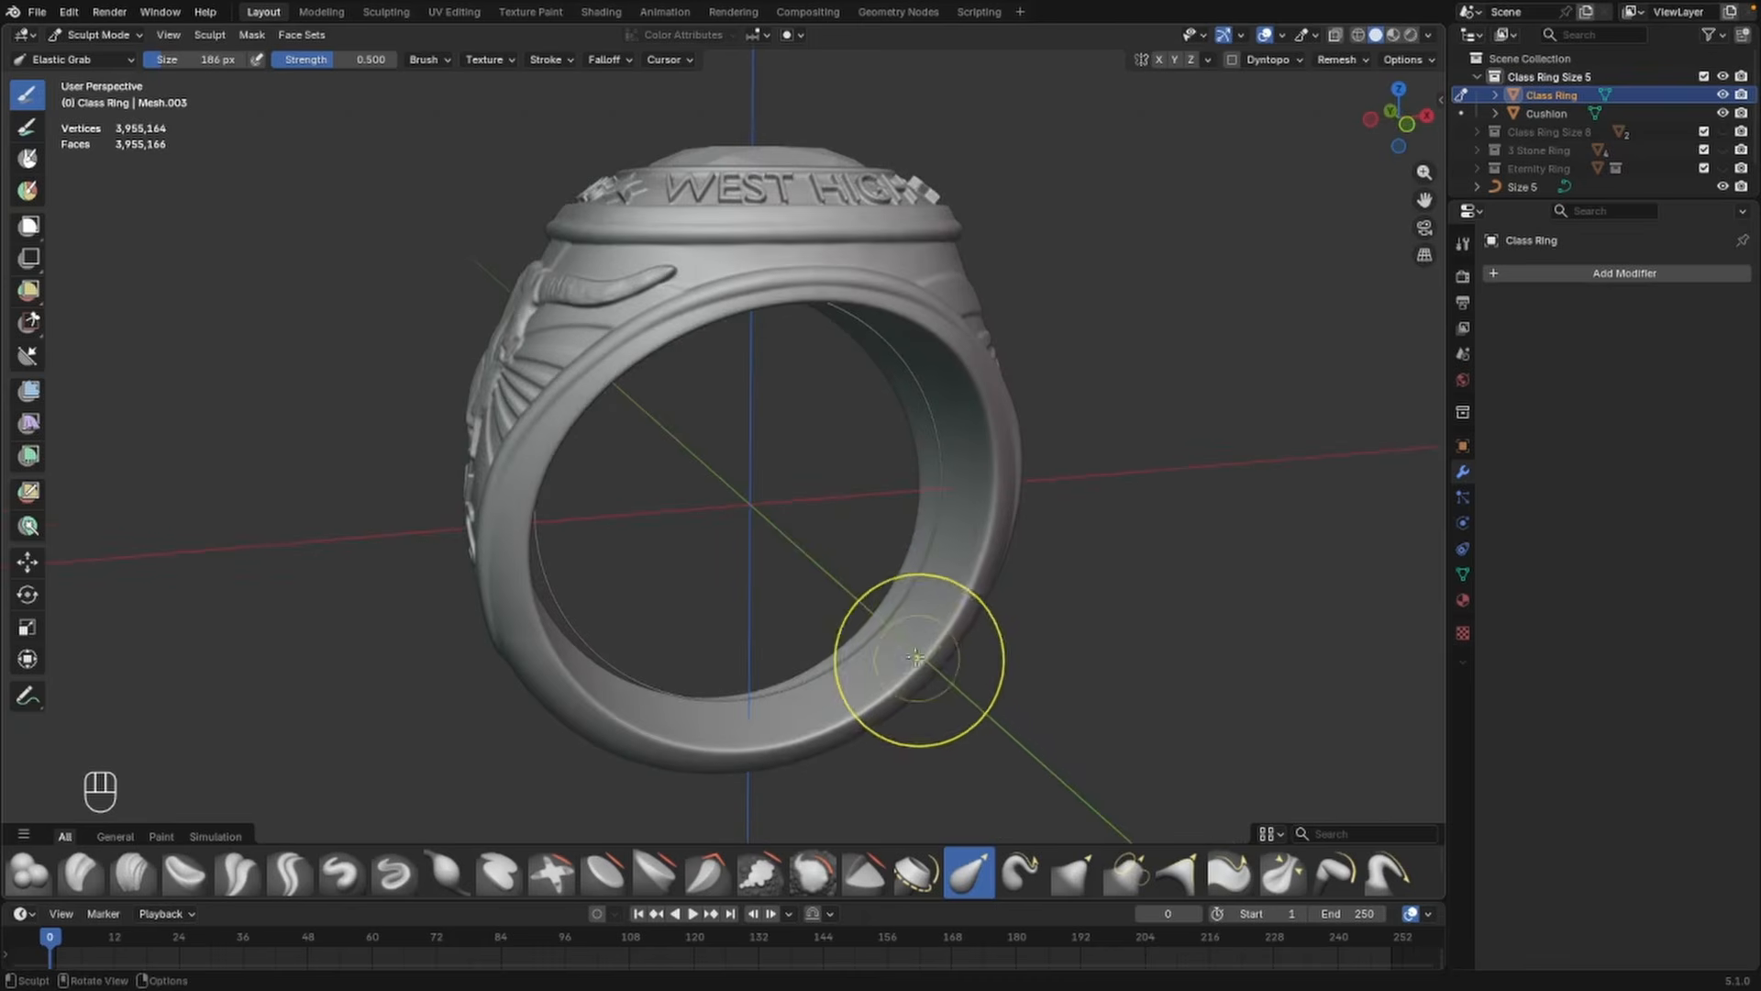
pyautogui.moveTo(922, 650); pyautogui.dragTo(909, 688, button='middle')
pyautogui.moveTo(936, 582); pyautogui.dragTo(936, 405, button='middle')
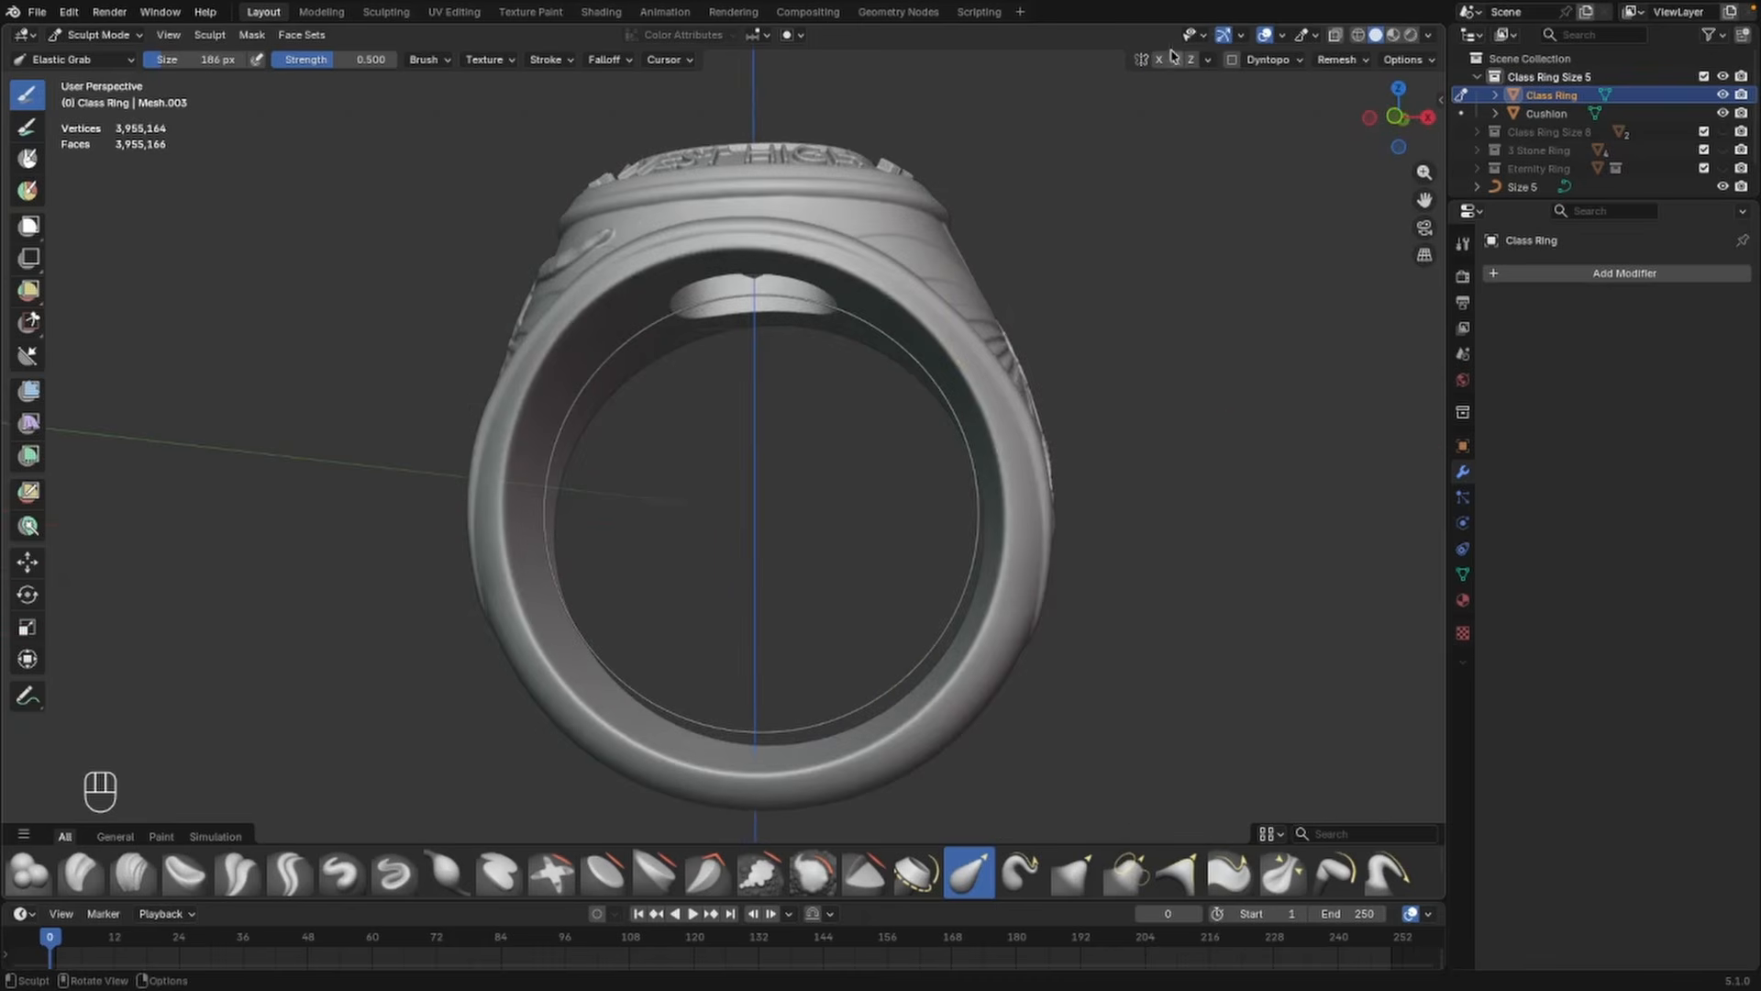
pyautogui.scroll(1, 970, 674)
pyautogui.moveTo(973, 683); pyautogui.dragTo(954, 780, button='middle')
pyautogui.keyDown('alt'); pyautogui.moveTo(938, 685); pyautogui.dragTo(920, 664, button='middle'); pyautogui.keyUp('alt')
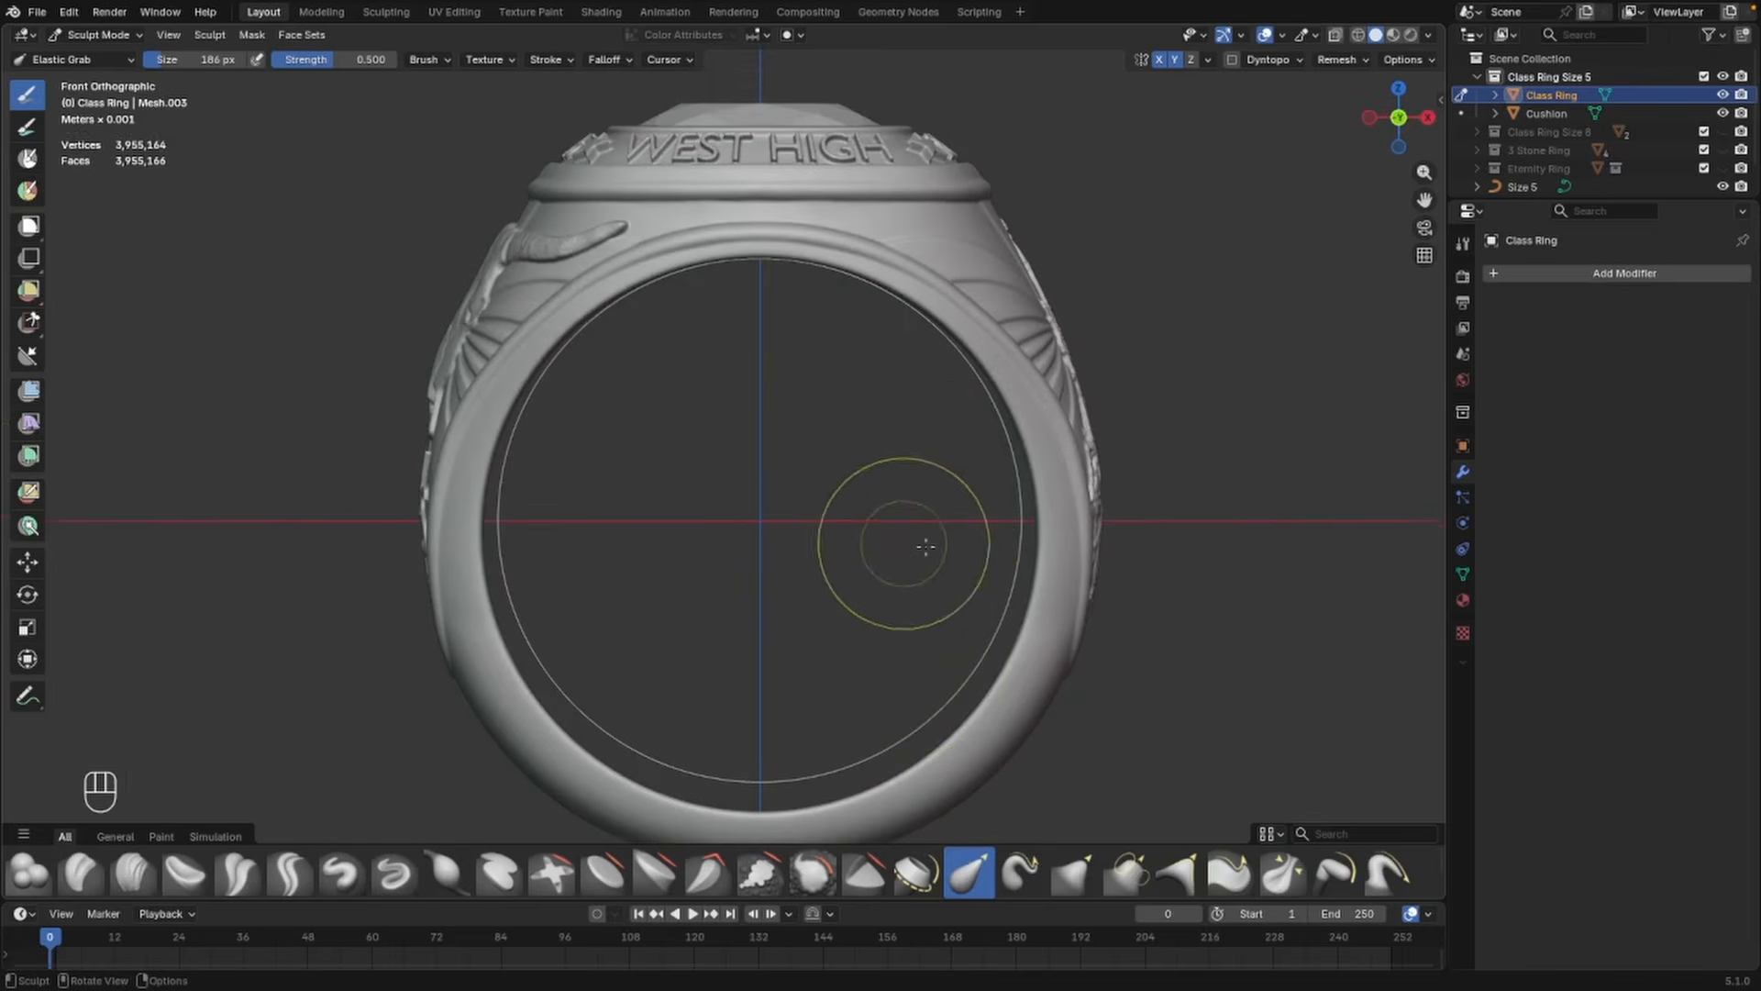
# Pull the upper shoulders, sides and bottom of the band inward to meet the Size 5 reference curve
pyautogui.scroll(-2, 975, 491)
pyautogui.keyDown('shift'); pyautogui.moveTo(962, 499); pyautogui.dragTo(951, 467, button='middle'); pyautogui.keyUp('shift')
pyautogui.scroll(1, 951, 468)
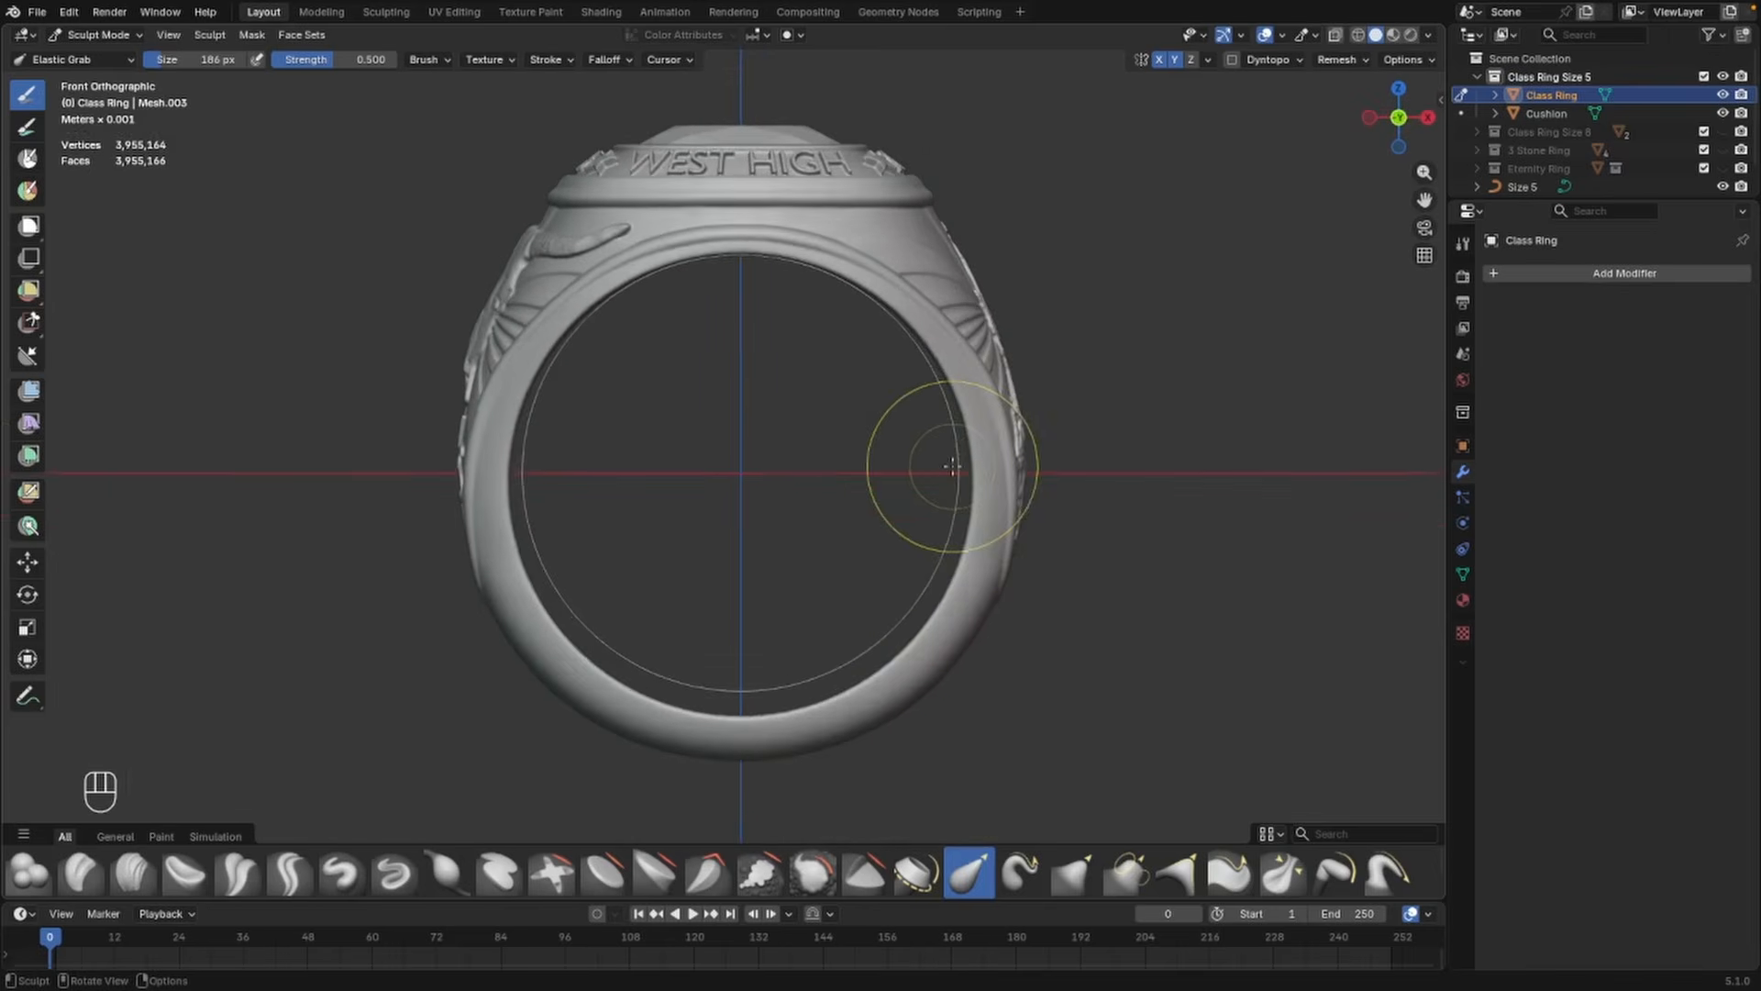
pyautogui.scroll(-1, 960, 425)
pyautogui.scroll(1, 943, 418)
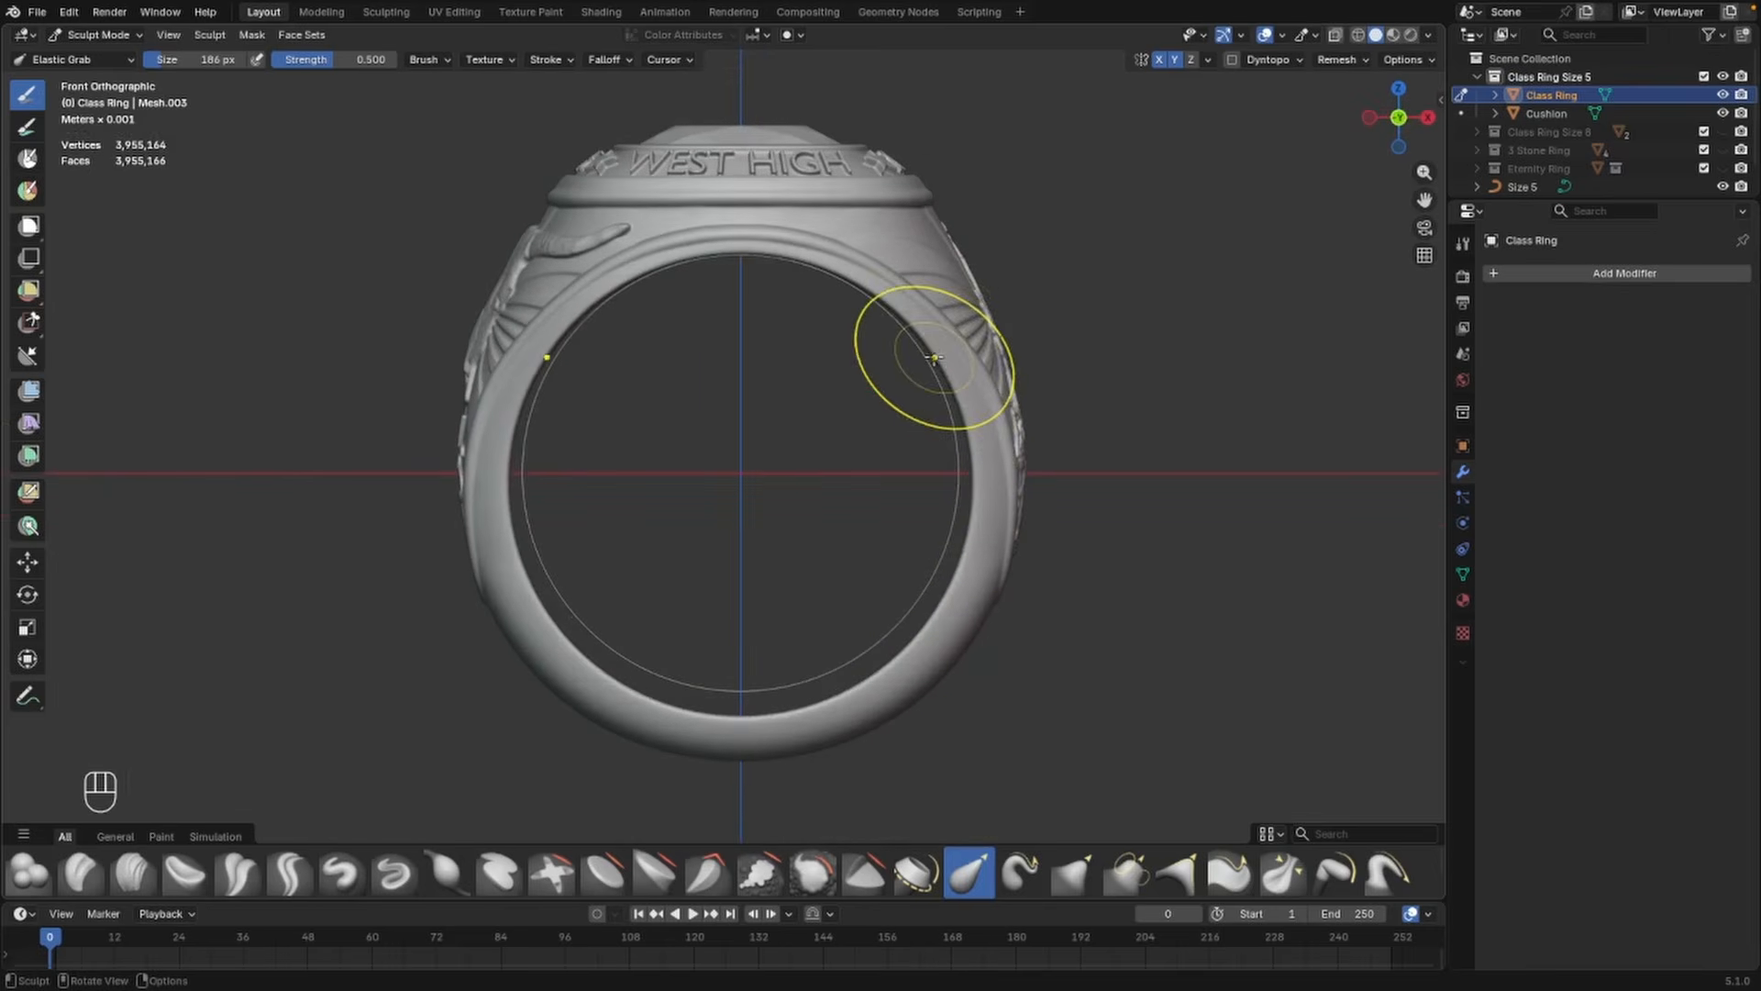
pyautogui.moveTo(928, 346); pyautogui.dragTo(918, 347)
pyautogui.moveTo(974, 465)
pyautogui.mouseDown()
pyautogui.moveTo(932, 624)
pyautogui.moveTo(904, 661)
pyautogui.moveTo(869, 631)
pyautogui.mouseUp()
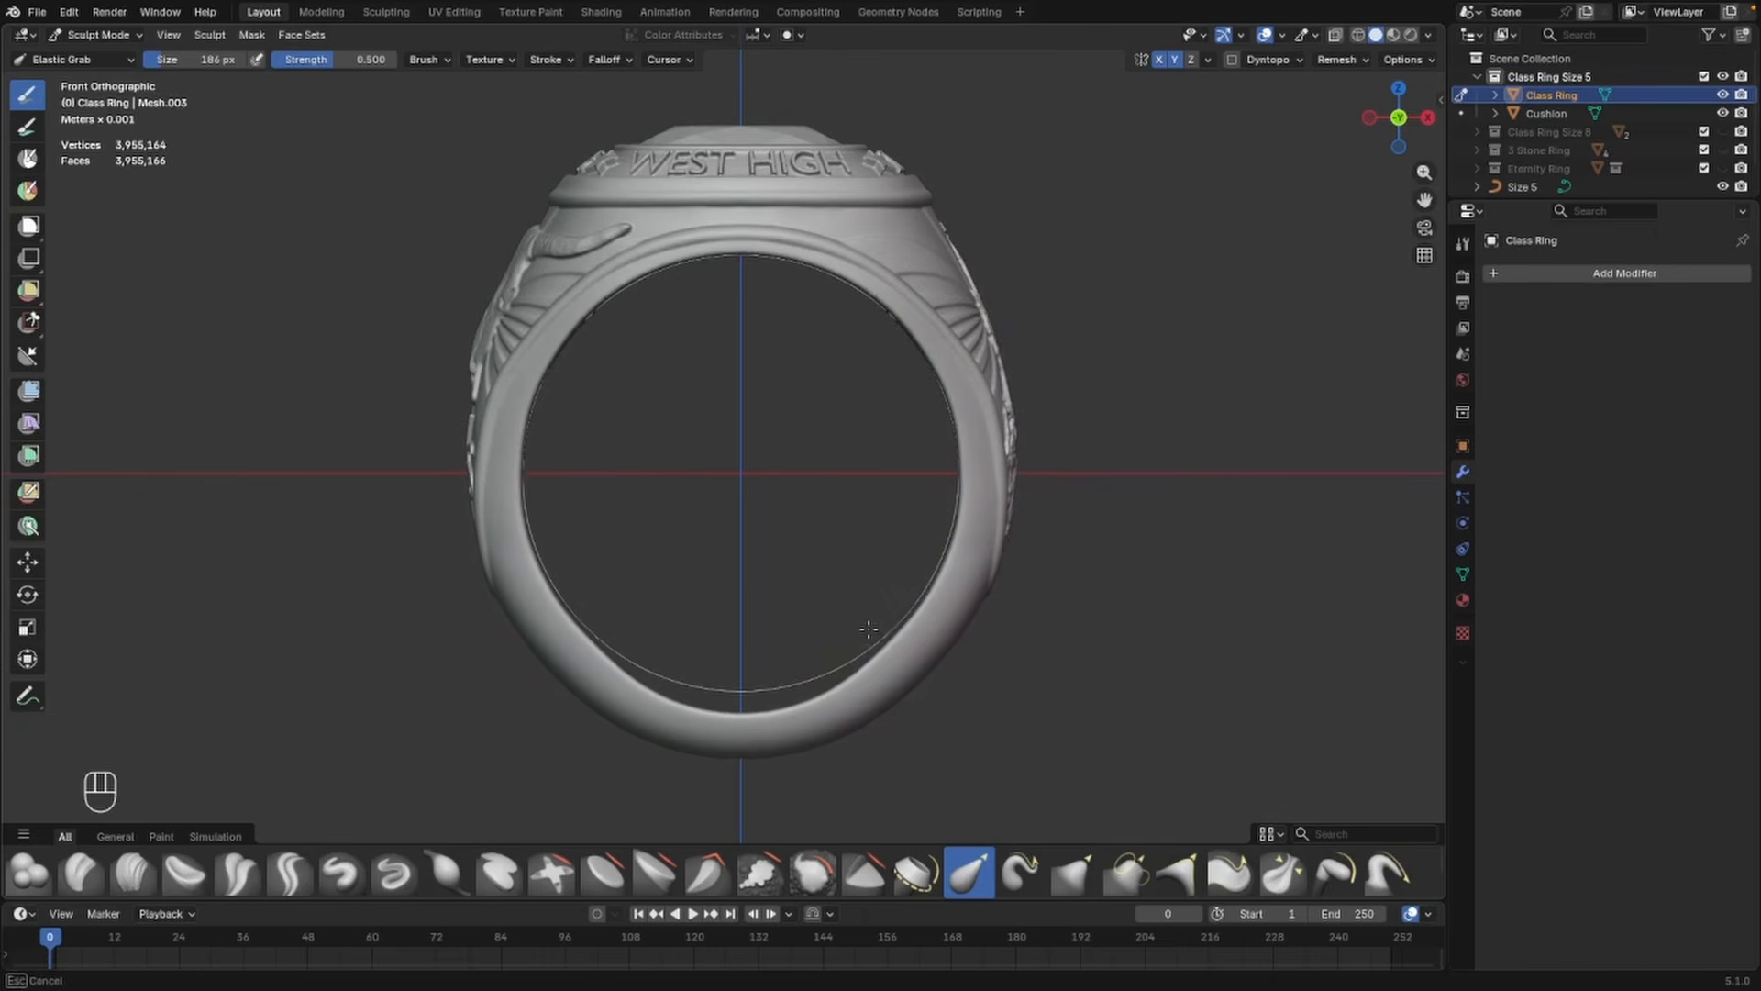
pyautogui.moveTo(767, 726)
pyautogui.mouseDown()
pyautogui.moveTo(769, 668)
pyautogui.moveTo(813, 700)
pyautogui.moveTo(823, 656)
pyautogui.mouseUp()
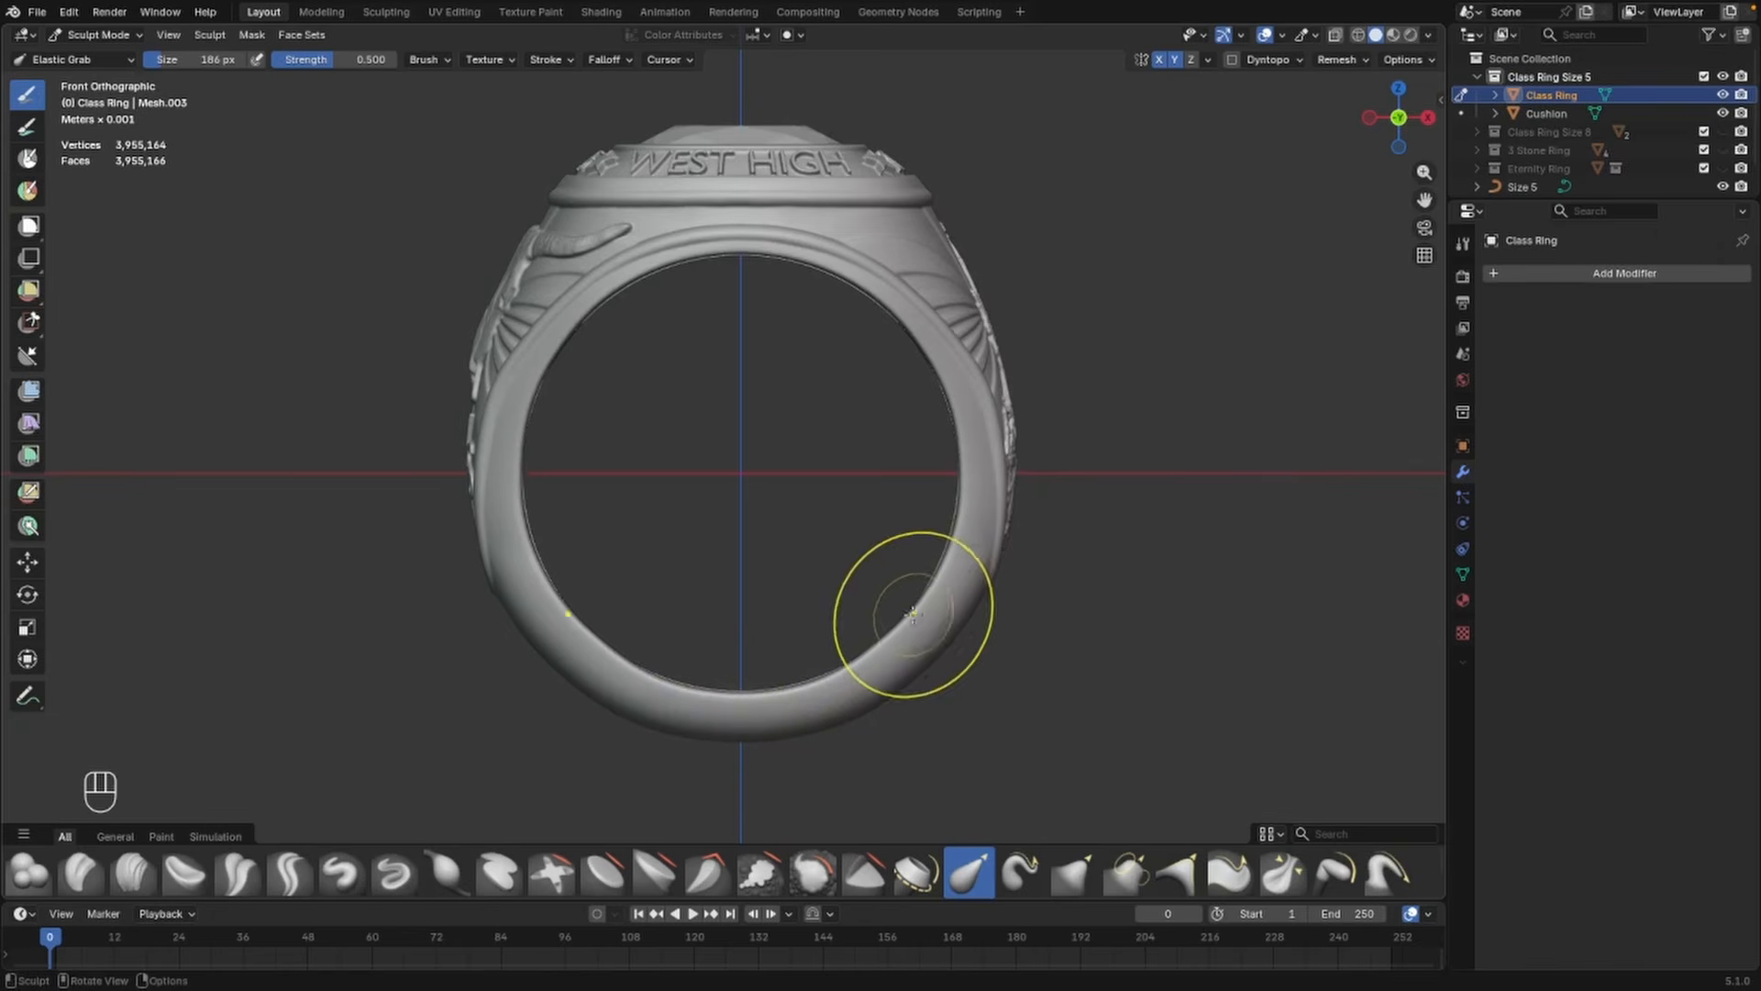
# Refine the band's inner edge with small elastic grabs so it follows the Size 5 curve closely
pyautogui.scroll(2, 857, 765)
pyautogui.moveTo(859, 768)
pyautogui.mouseDown()
pyautogui.moveTo(936, 729)
pyautogui.moveTo(1000, 795)
pyautogui.mouseUp()
pyautogui.scroll(1, 940, 734)
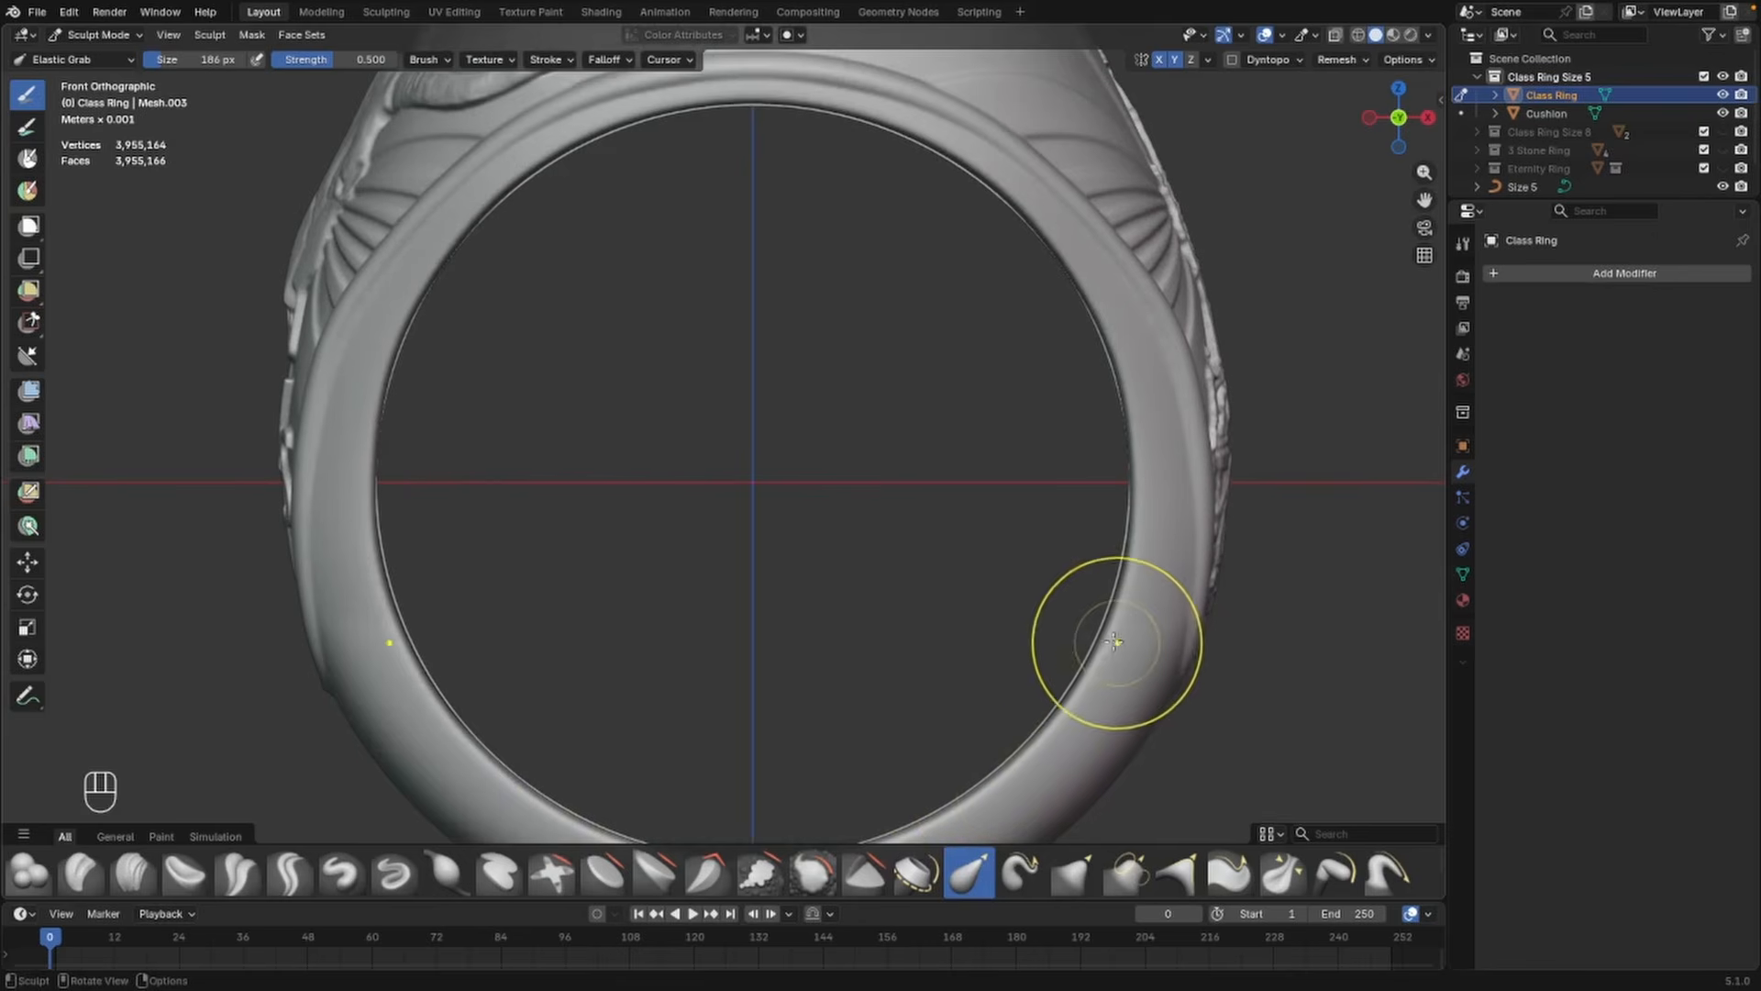
pyautogui.moveTo(1117, 642); pyautogui.dragTo(1110, 641)
pyautogui.moveTo(1137, 432); pyautogui.dragTo(1133, 432)
pyautogui.moveTo(1078, 264); pyautogui.dragTo(1046, 250)
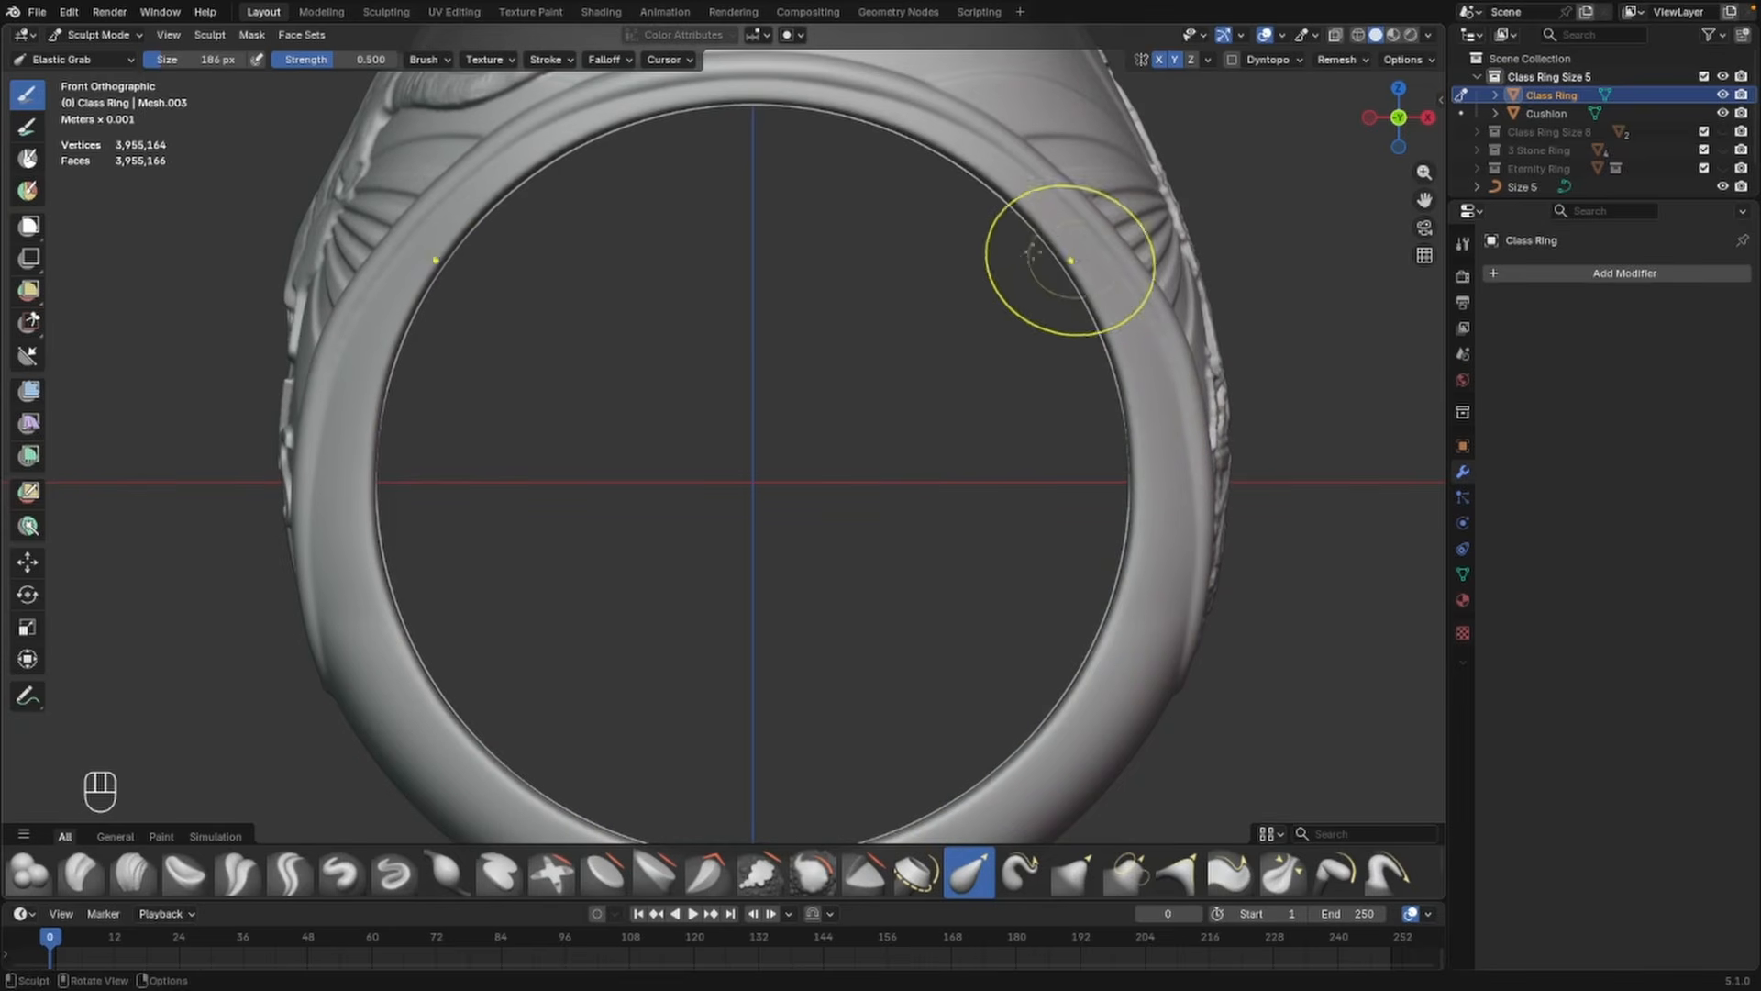
pyautogui.scroll(1, 1080, 255)
pyautogui.scroll(-1, 1149, 339)
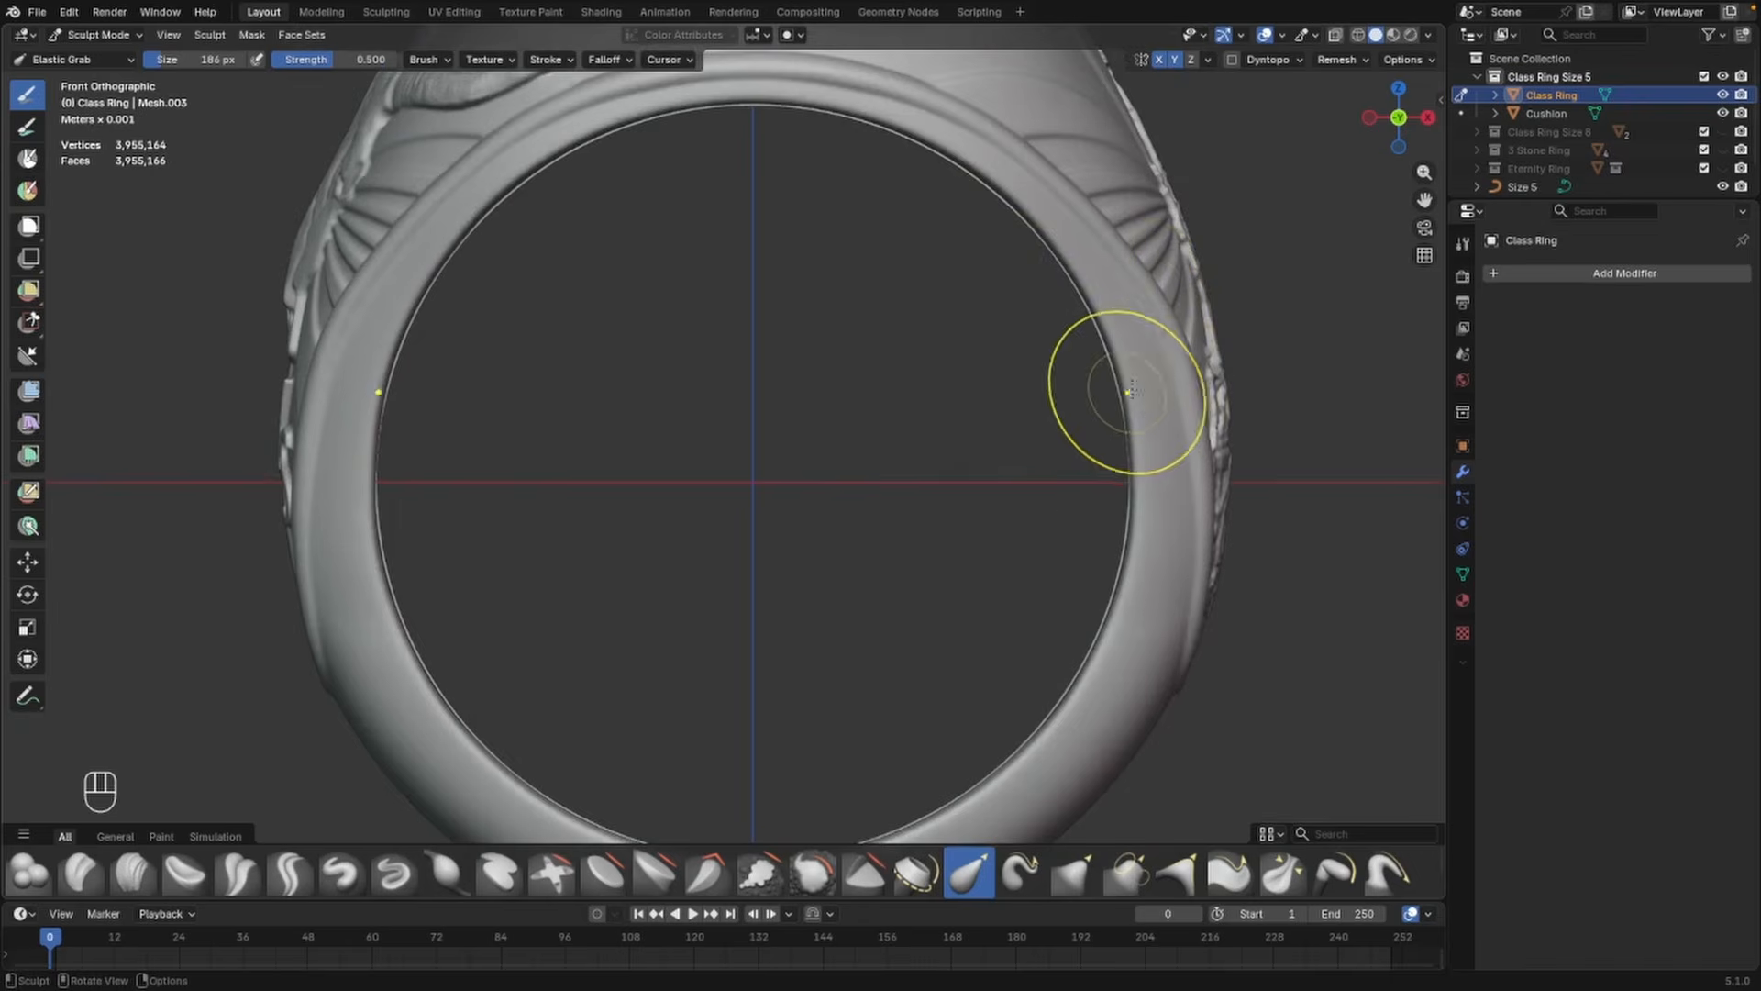
pyautogui.moveTo(1145, 465); pyautogui.dragTo(1145, 464)
# Return the class ring to Object Mode and deselect it in an angled perspective view
pyautogui.scroll(-3, 1101, 480)
pyautogui.moveTo(964, 511)
pyautogui.mouseDown(button='middle')
pyautogui.moveTo(970, 487)
pyautogui.moveTo(860, 497)
pyautogui.mouseUp(button='middle')
pyautogui.hotkey('ctrl', 'Tab')
pyautogui.click(840, 490)
pyautogui.scroll(-2, 844, 487)
pyautogui.click(1042, 460)
pyautogui.scroll(1, 933, 440)
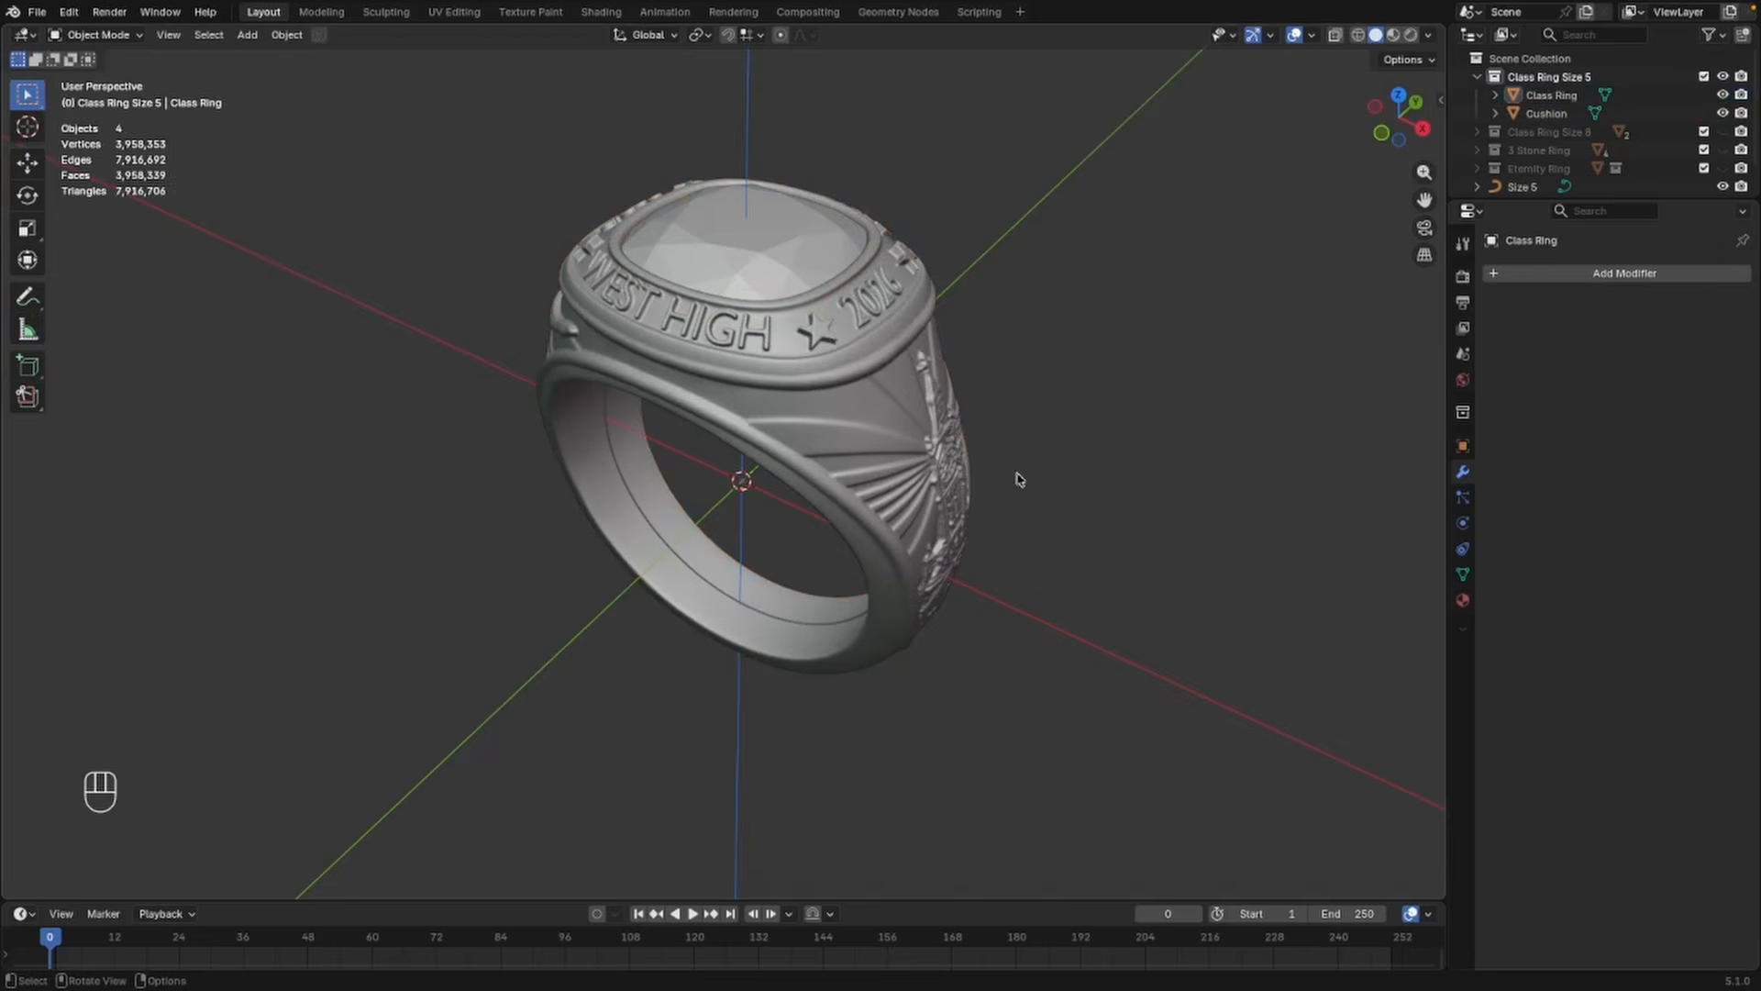
pyautogui.scroll(1, 1009, 422)
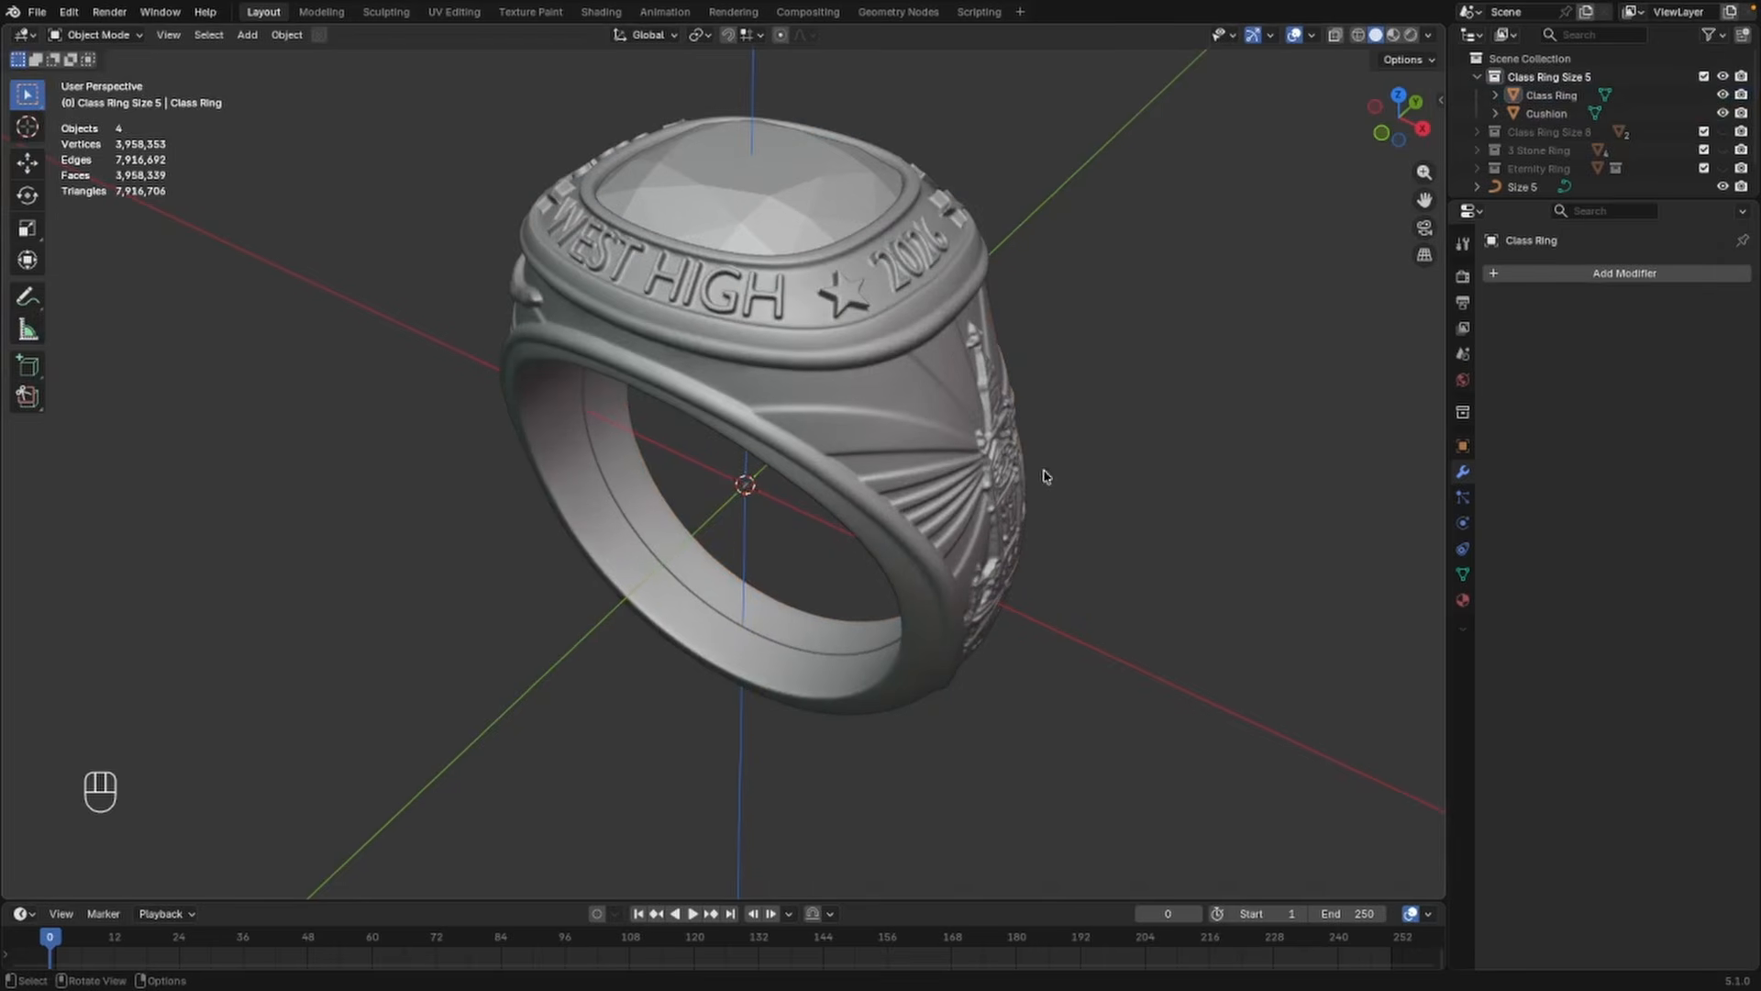
# Move the Size 5 class ring and its cushion stone together about 22.7 mm along Y, and deselect them
pyautogui.click(913, 429)
pyautogui.keyDown('shift'); pyautogui.click(778, 208); pyautogui.keyUp('shift')
pyautogui.press('KP_Decimal')
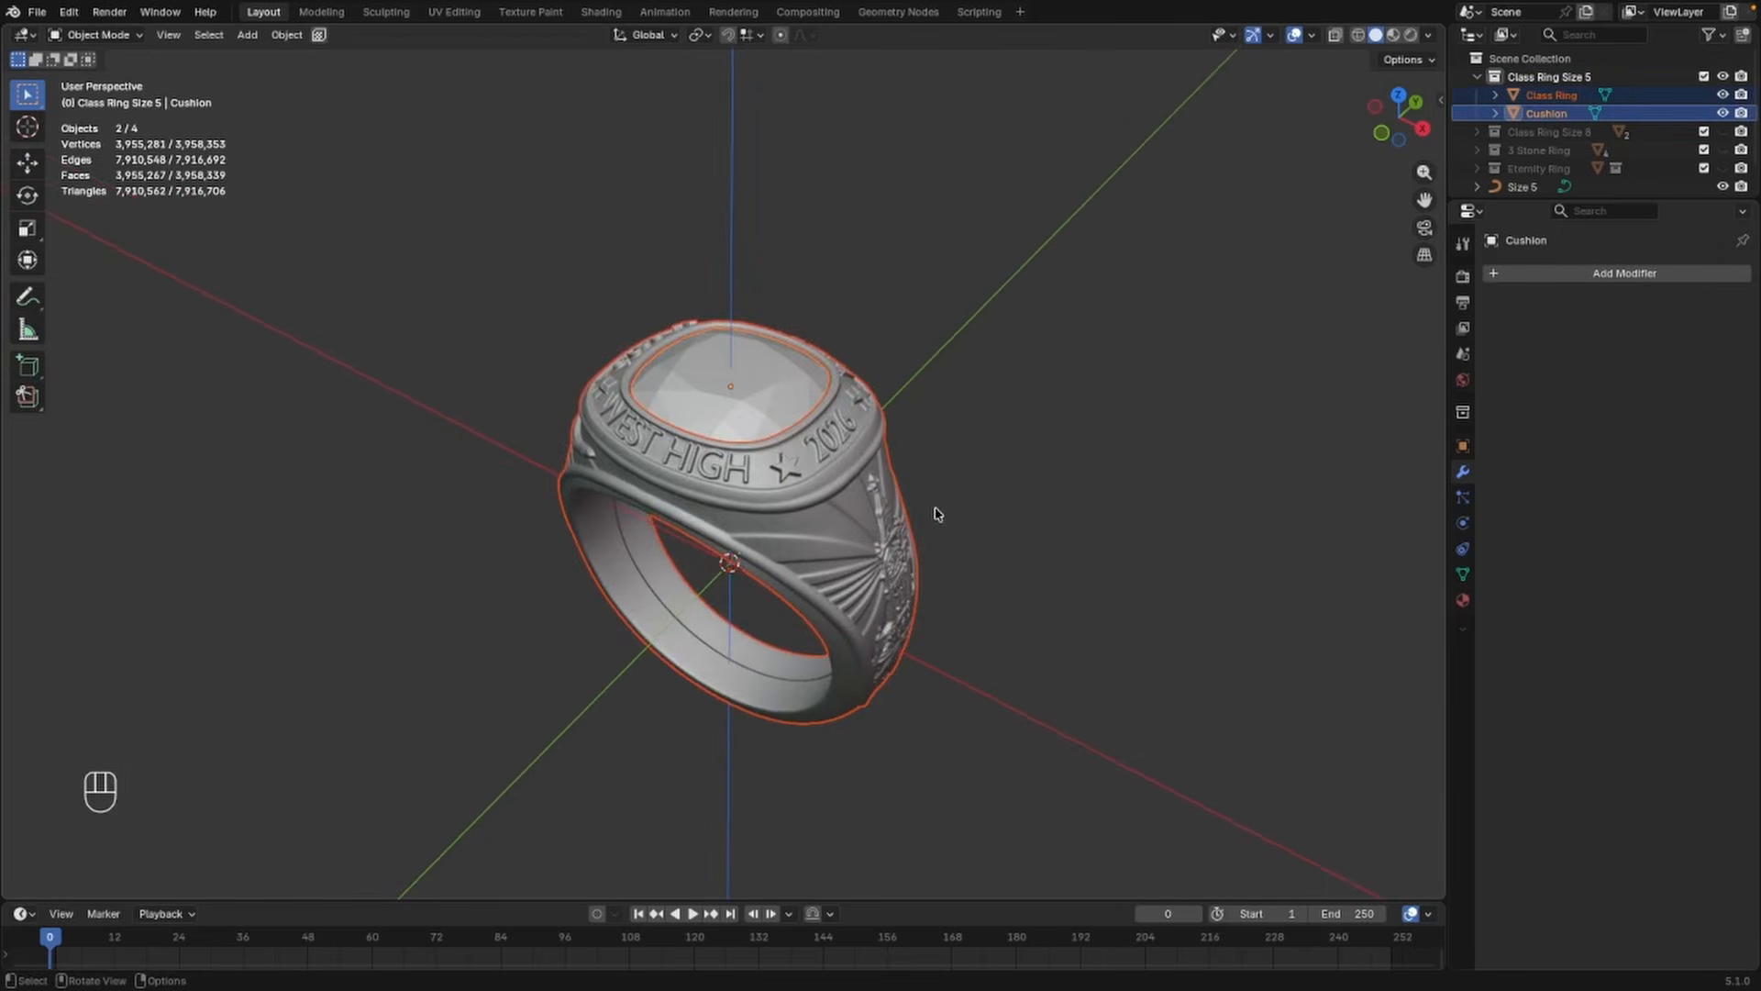
pyautogui.press('g')
pyautogui.press('y')
pyautogui.click(1172, 358)
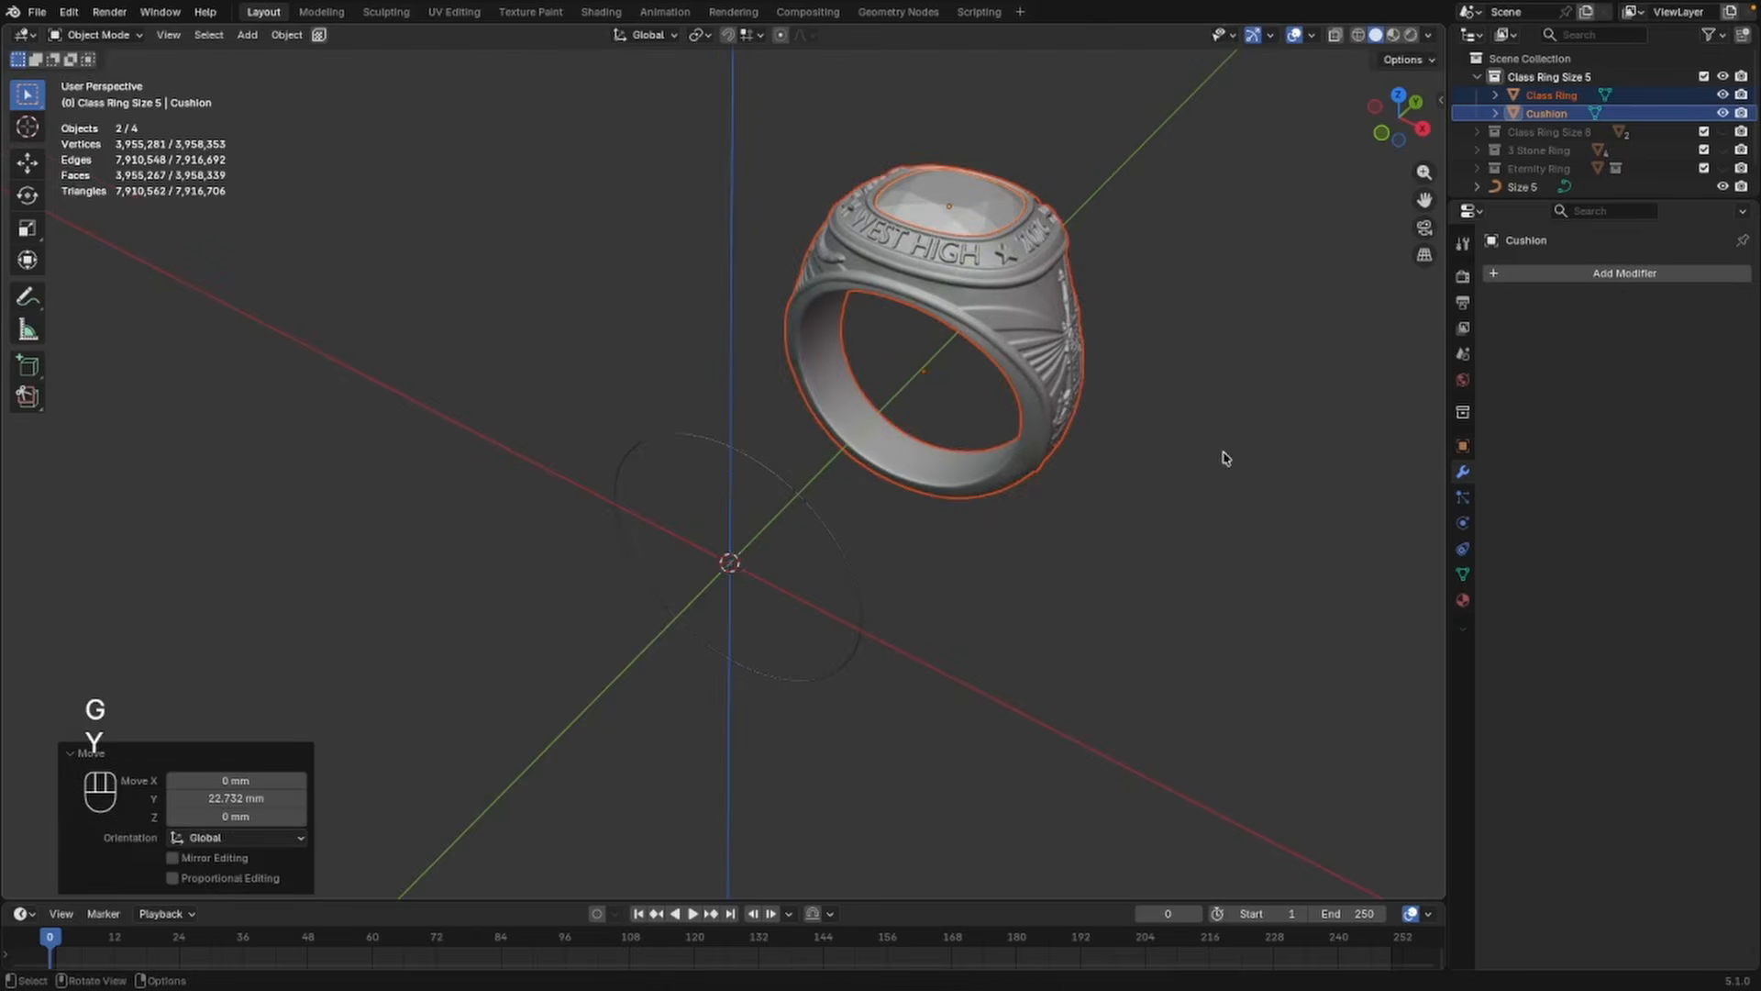
pyautogui.click(1382, 403)
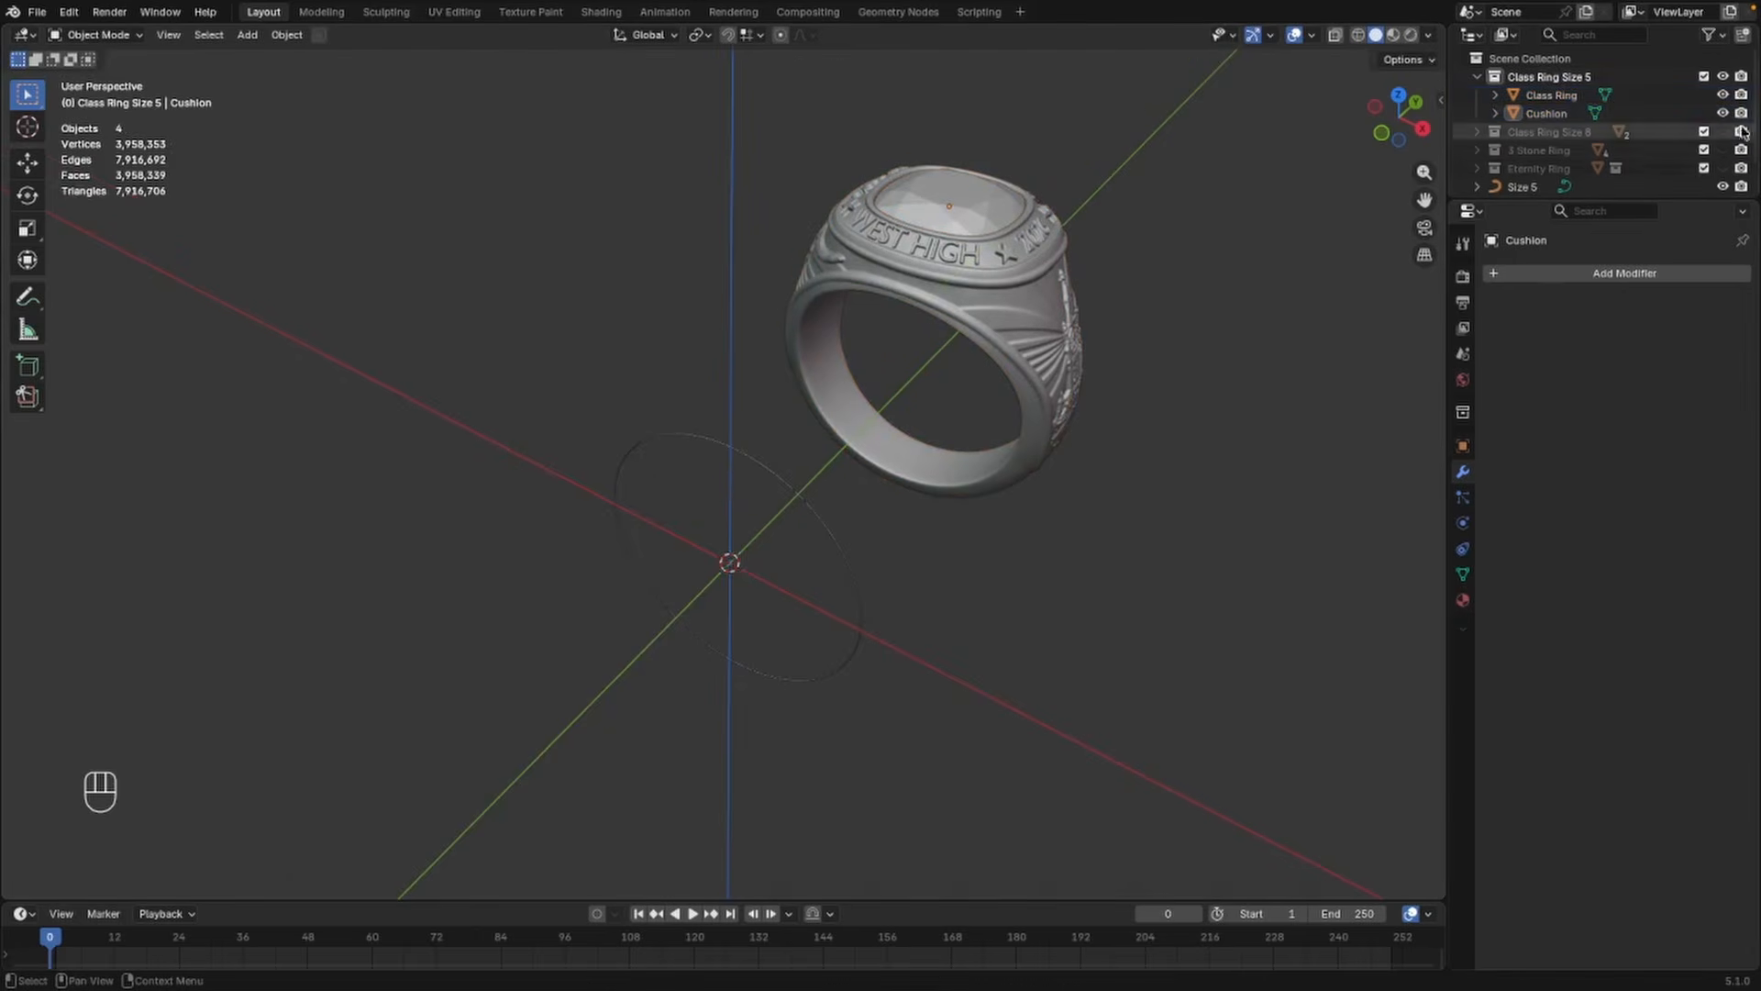
# Hide the Class Ring Size 5 collection and Size 5 curve, and show the Class Ring Size 8 collection and Size 8 curve
pyautogui.click(1476, 78)
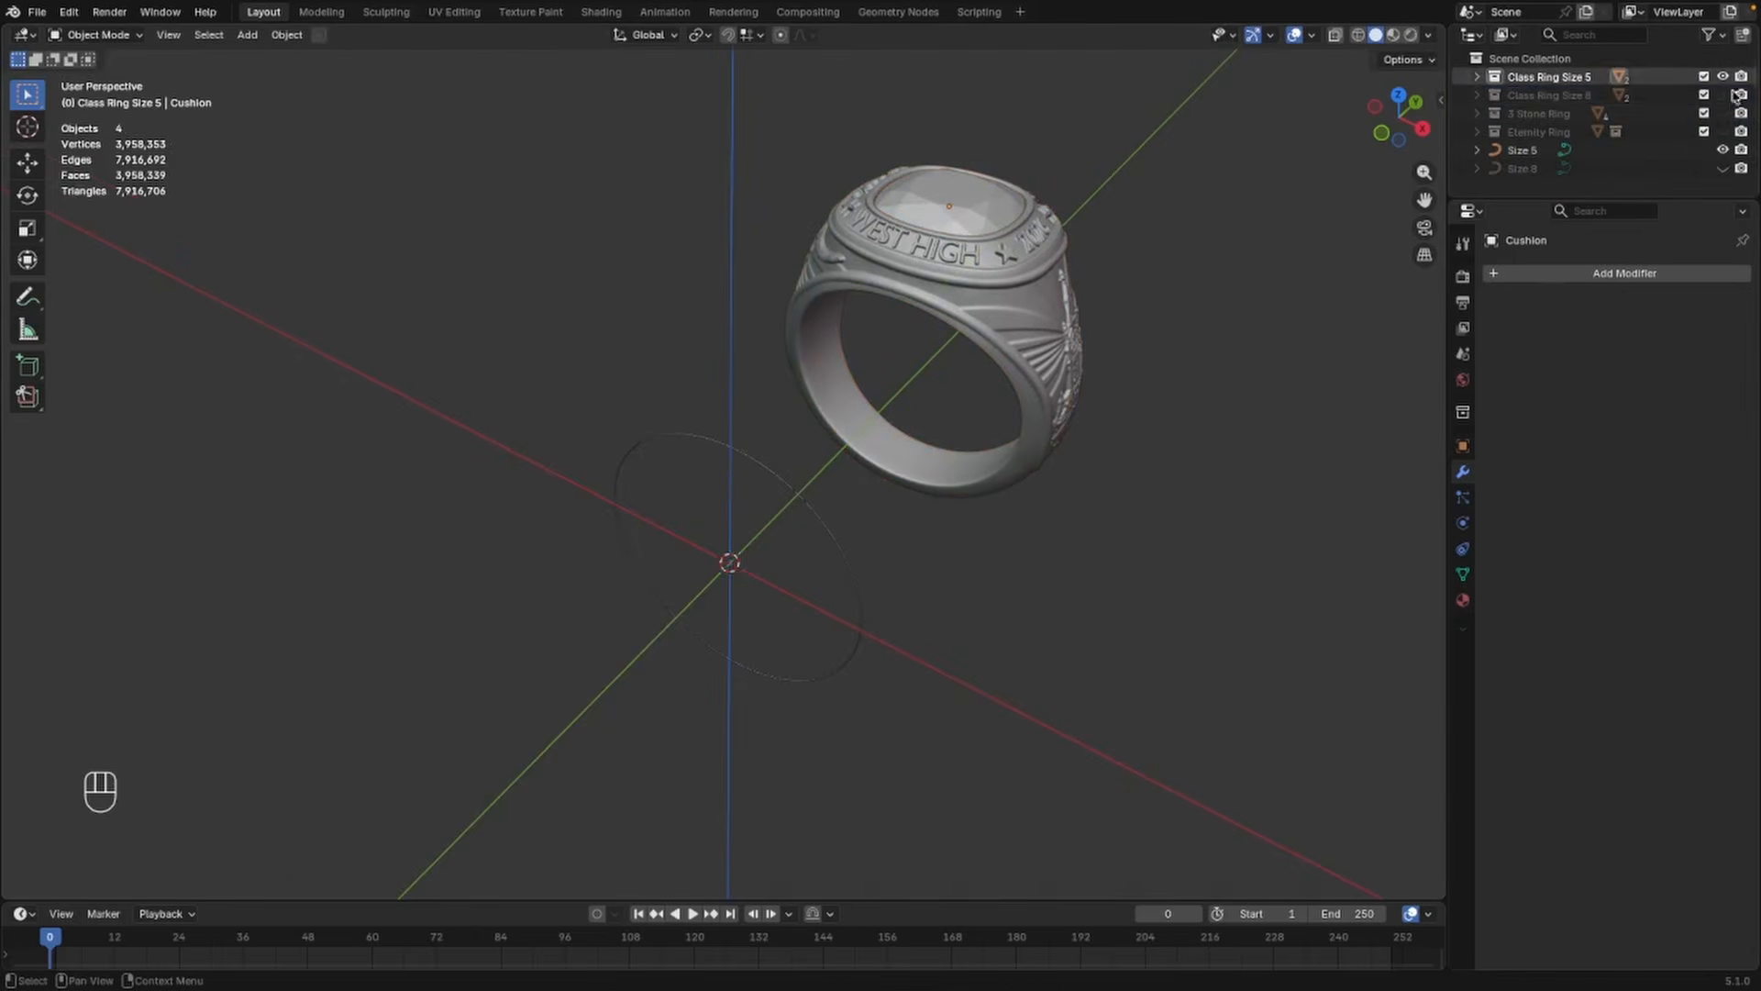
pyautogui.click(1723, 77)
pyautogui.click(1725, 95)
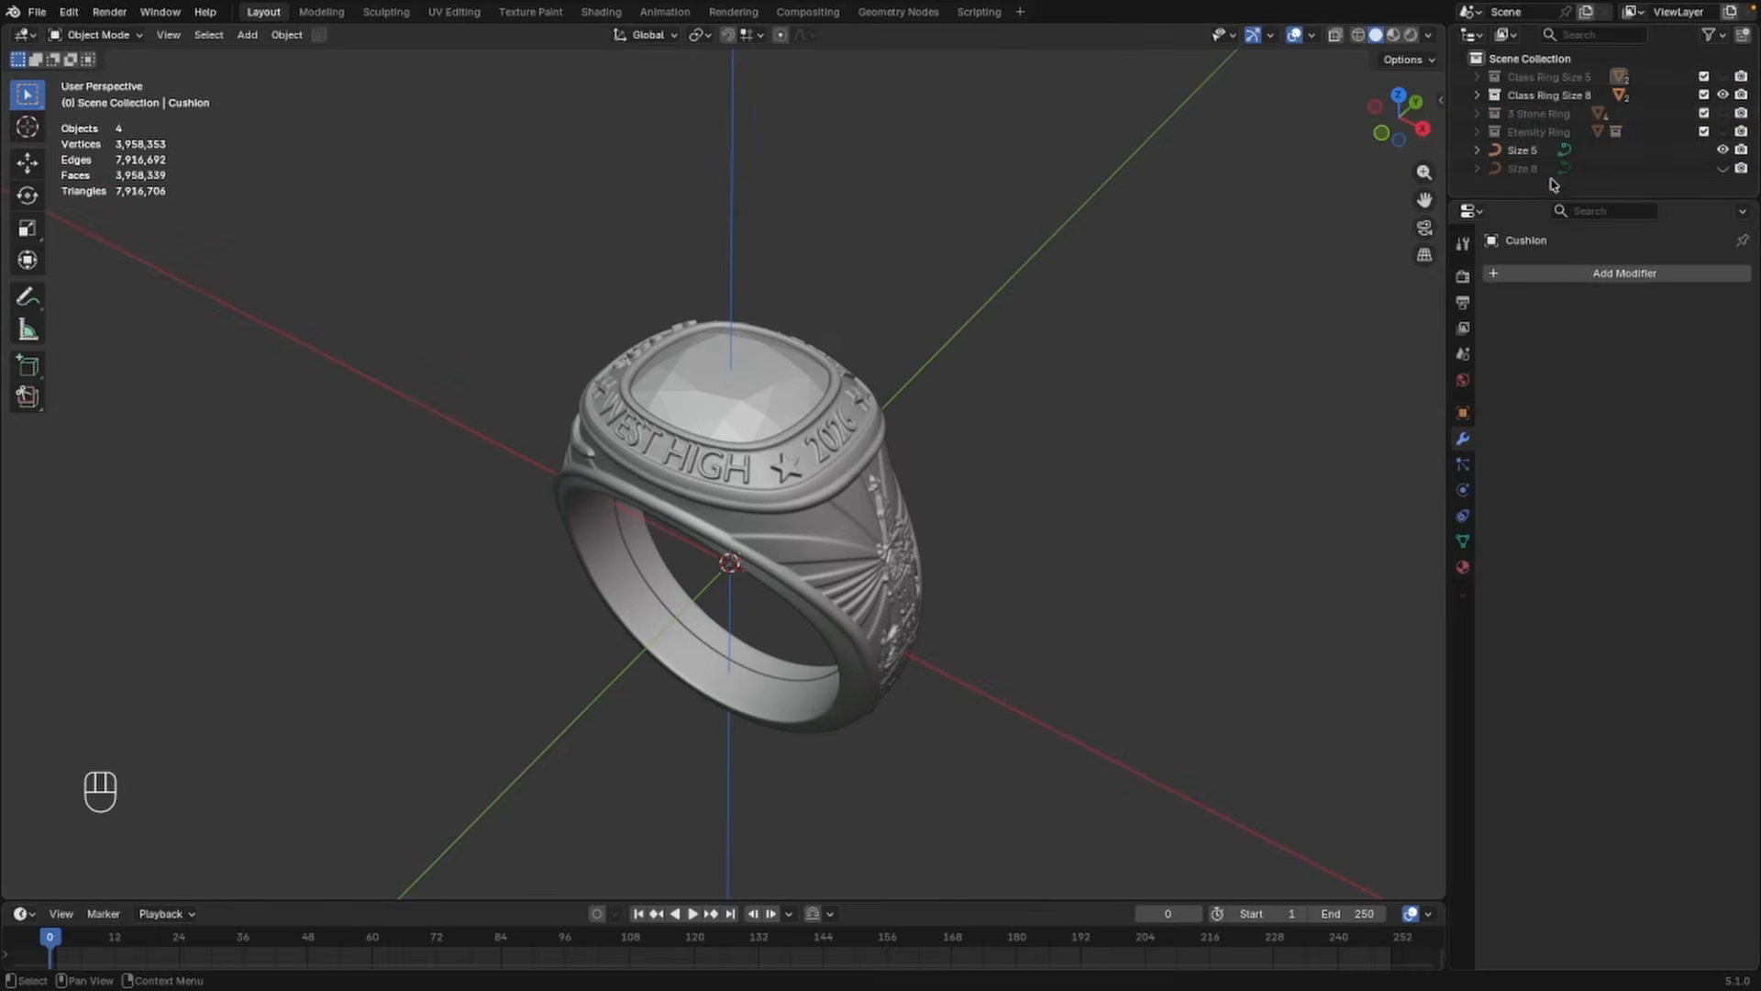
pyautogui.click(1724, 168)
pyautogui.click(1723, 149)
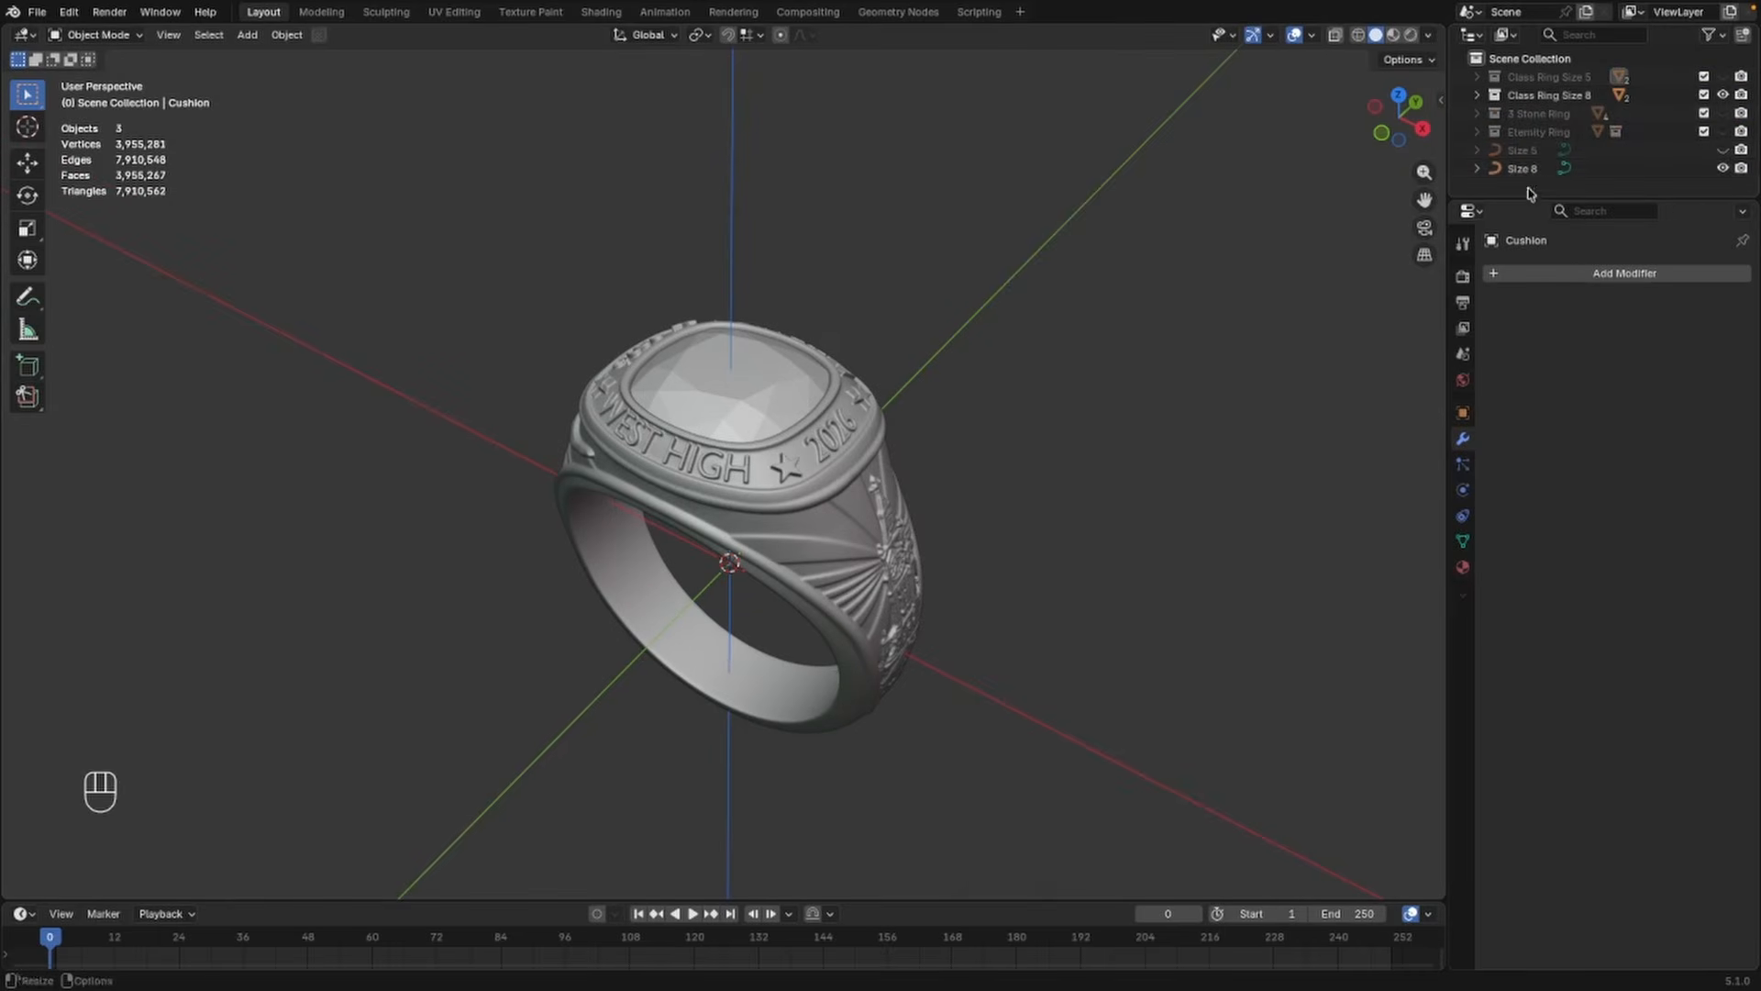
# Move the Size 8 class ring and its cushion up along Z until the opening's top sits just above the Size 8 curve
pyautogui.keyDown('alt'); pyautogui.moveTo(1009, 564); pyautogui.dragTo(982, 510, button='middle'); pyautogui.keyUp('alt')
pyautogui.click(994, 377)
pyautogui.scroll(1, 930, 339)
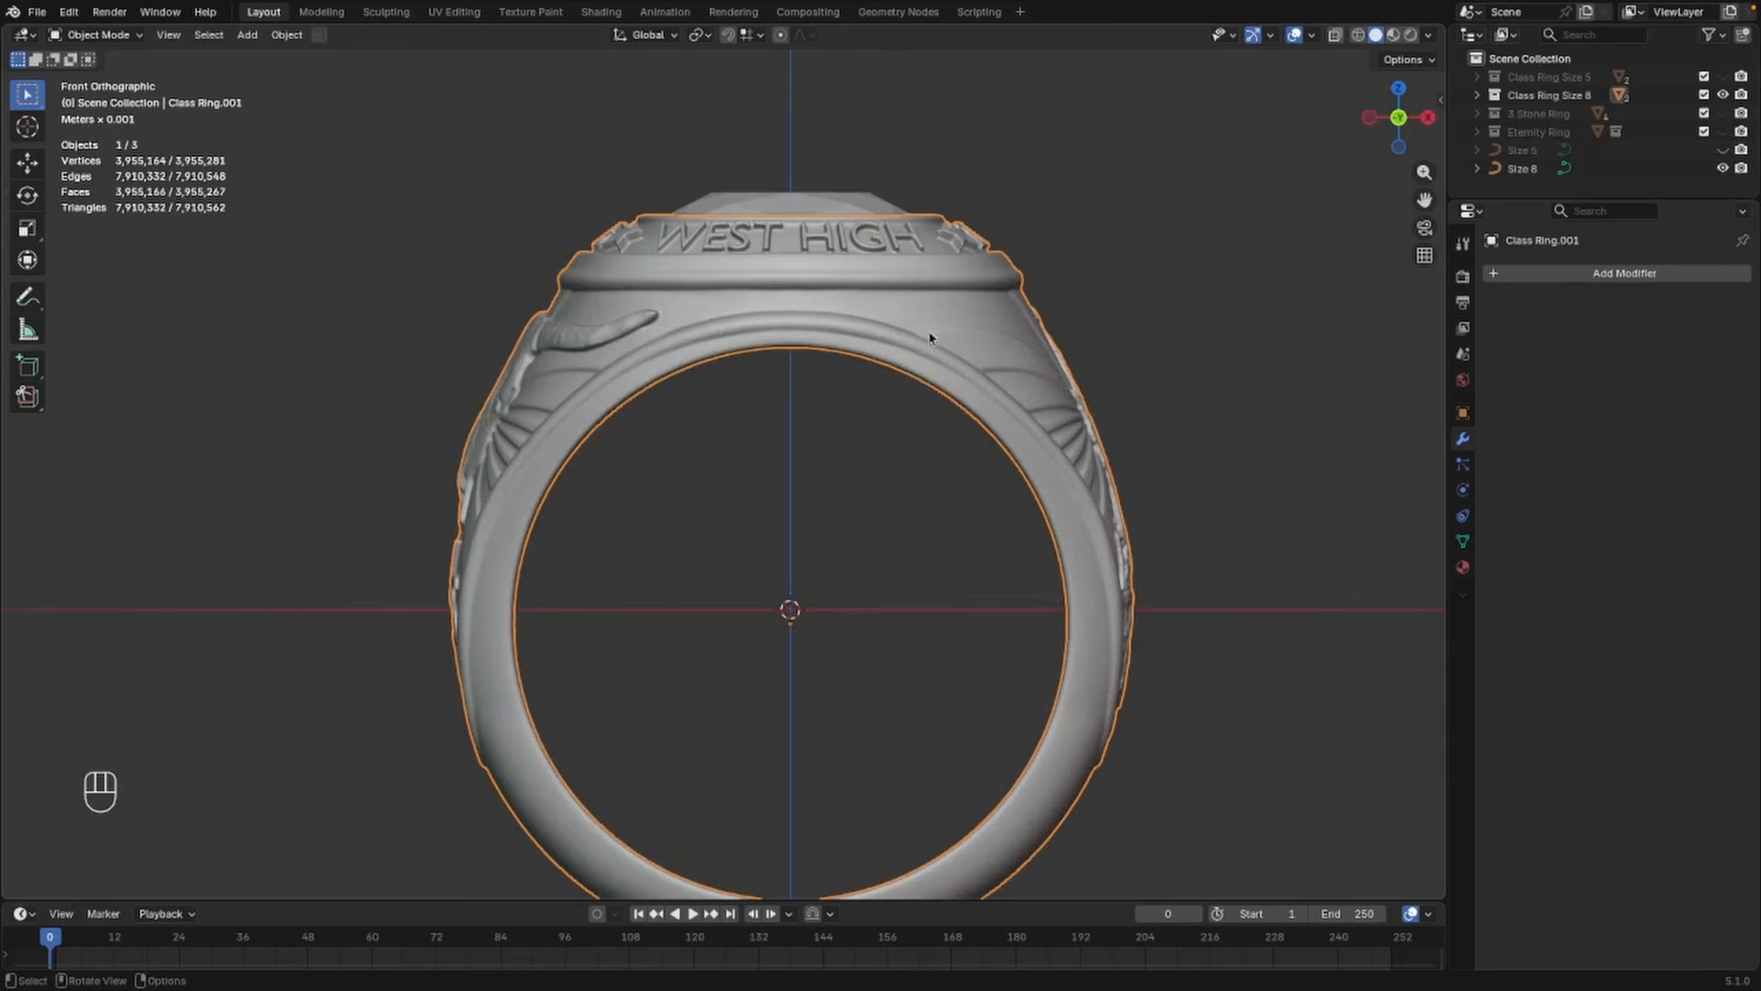
pyautogui.keyDown('shift'); pyautogui.click(853, 202); pyautogui.keyUp('shift')
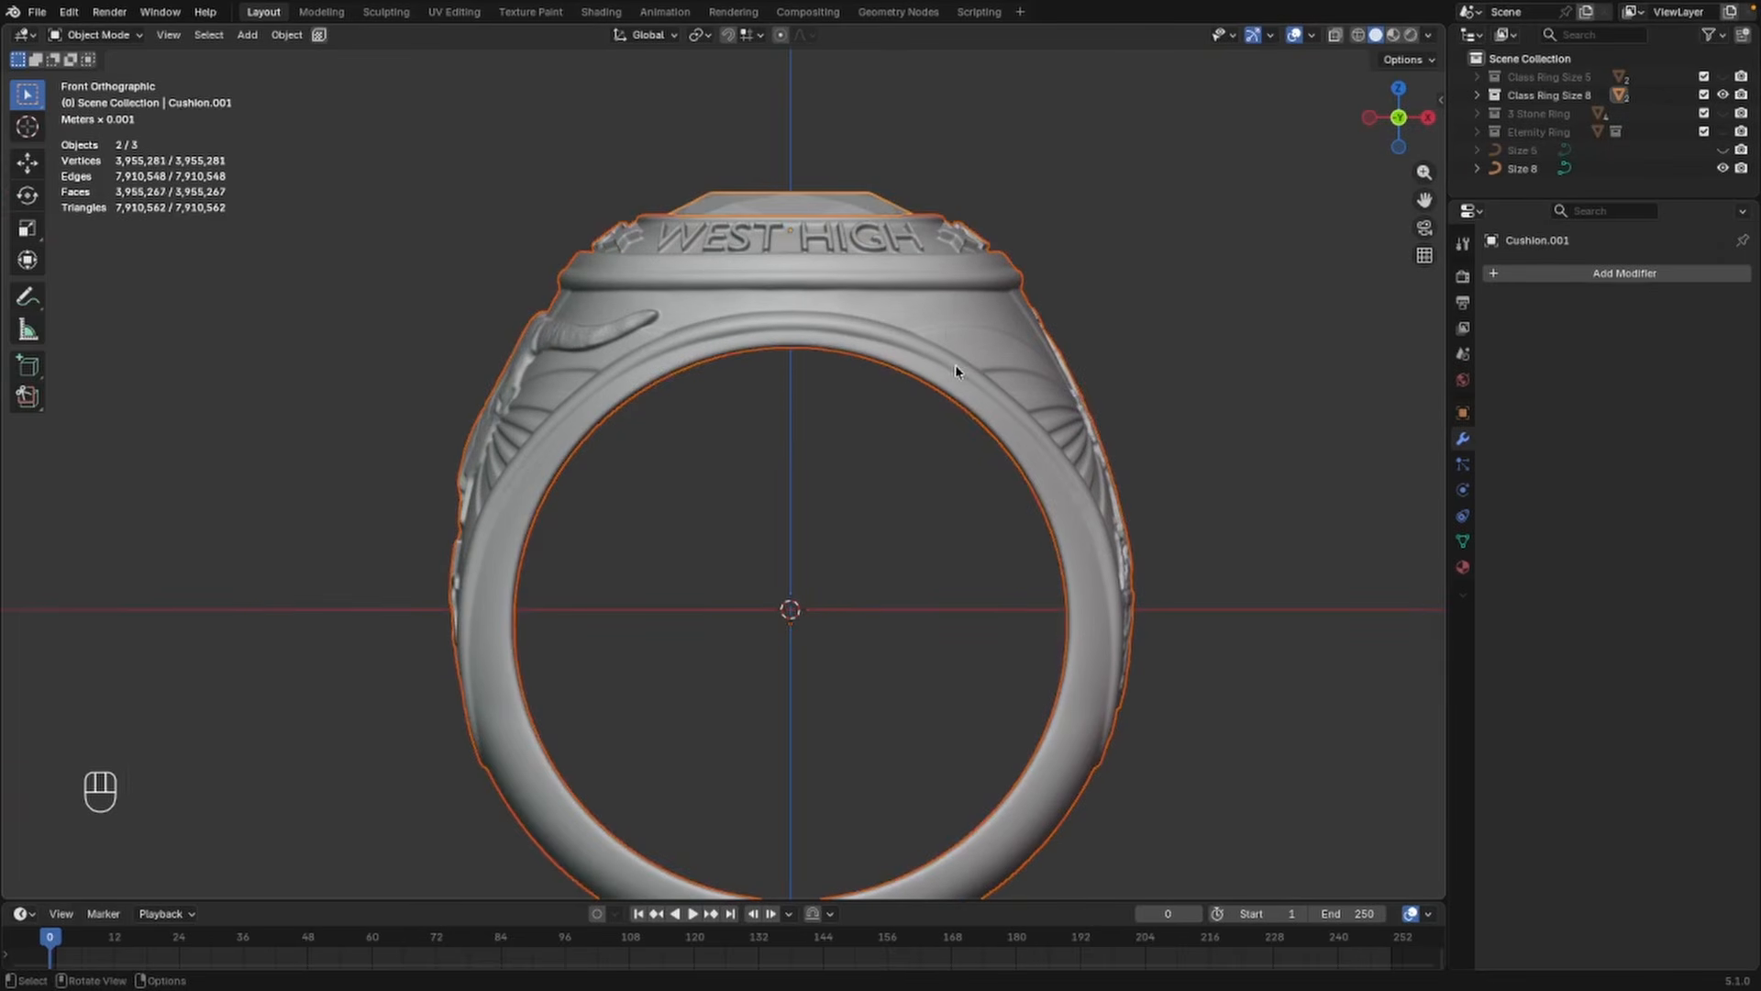
pyautogui.scroll(2, 955, 365)
pyautogui.press('g')
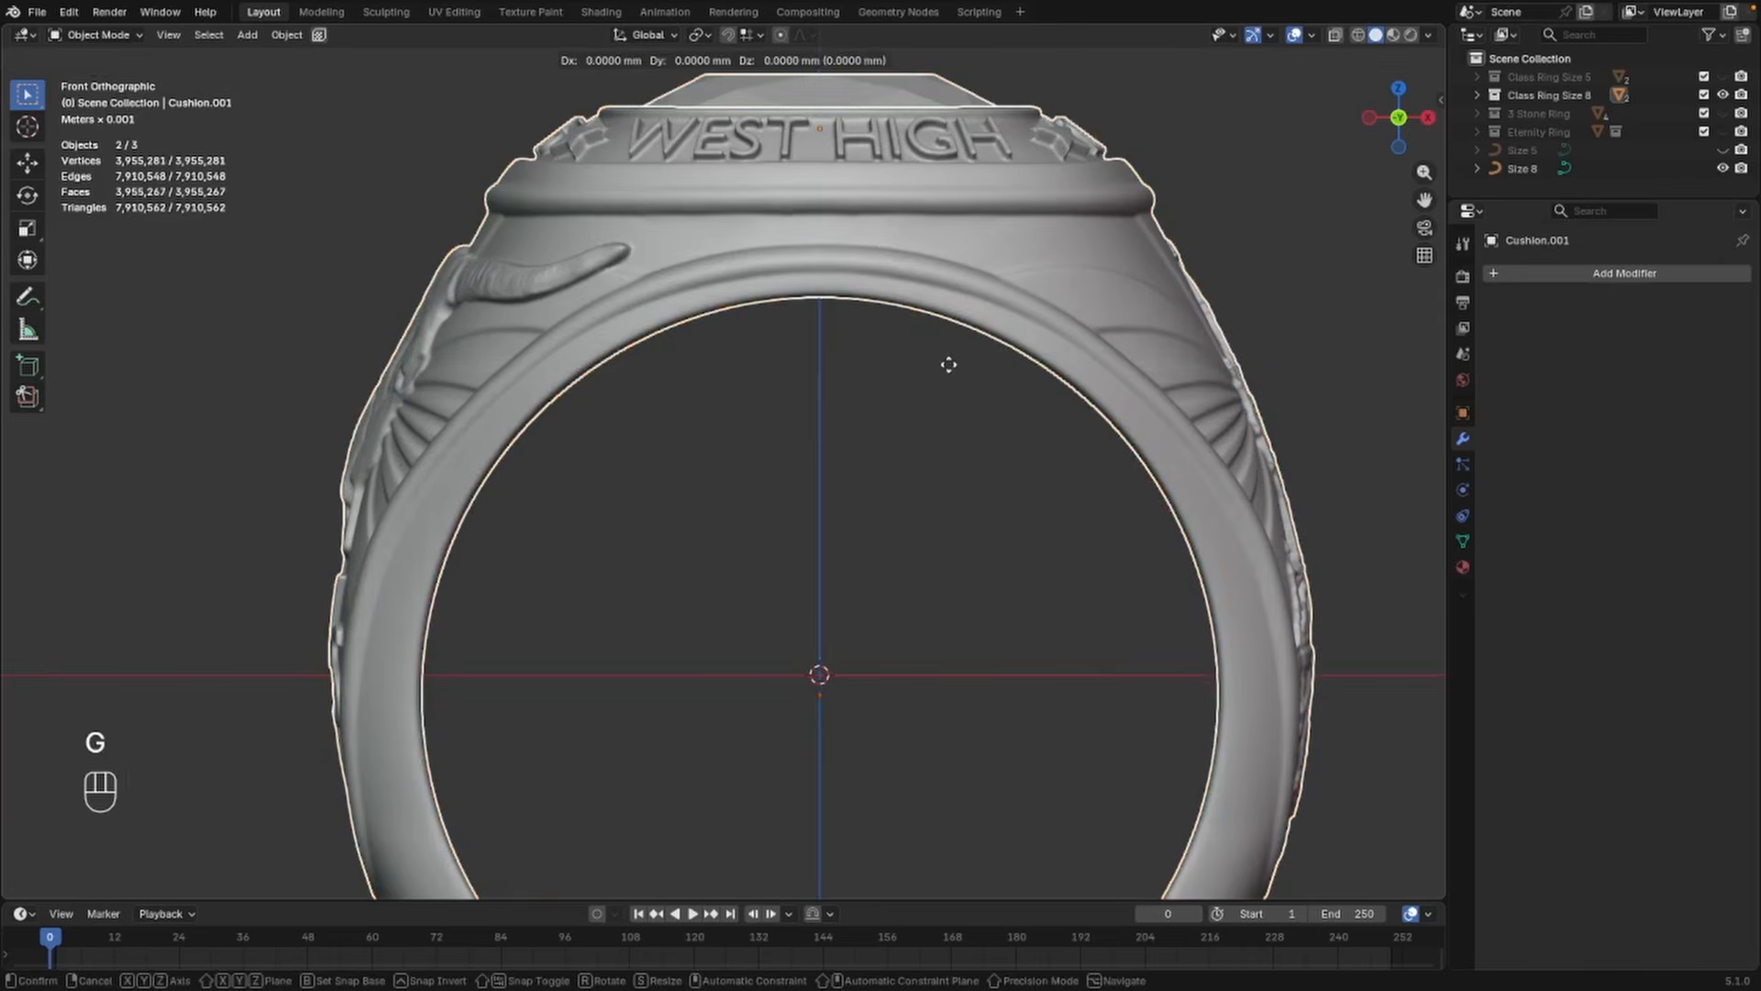
pyautogui.press('z')
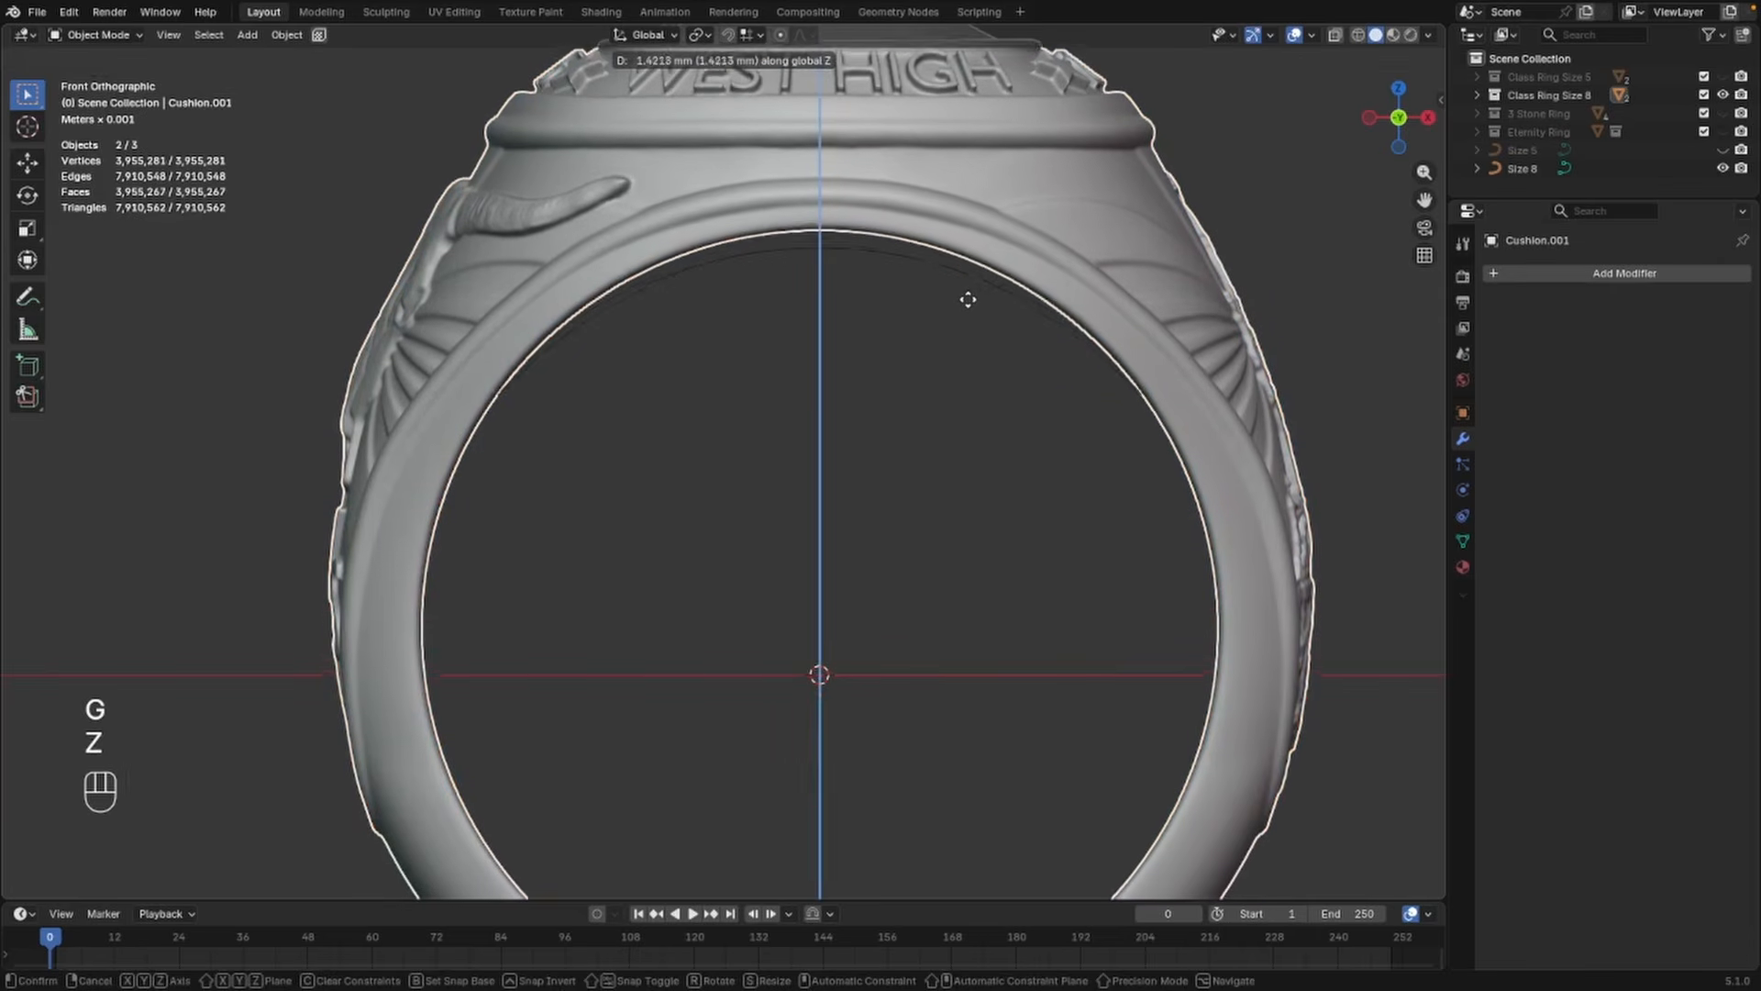
pyautogui.click(908, 287)
pyautogui.click(823, 265)
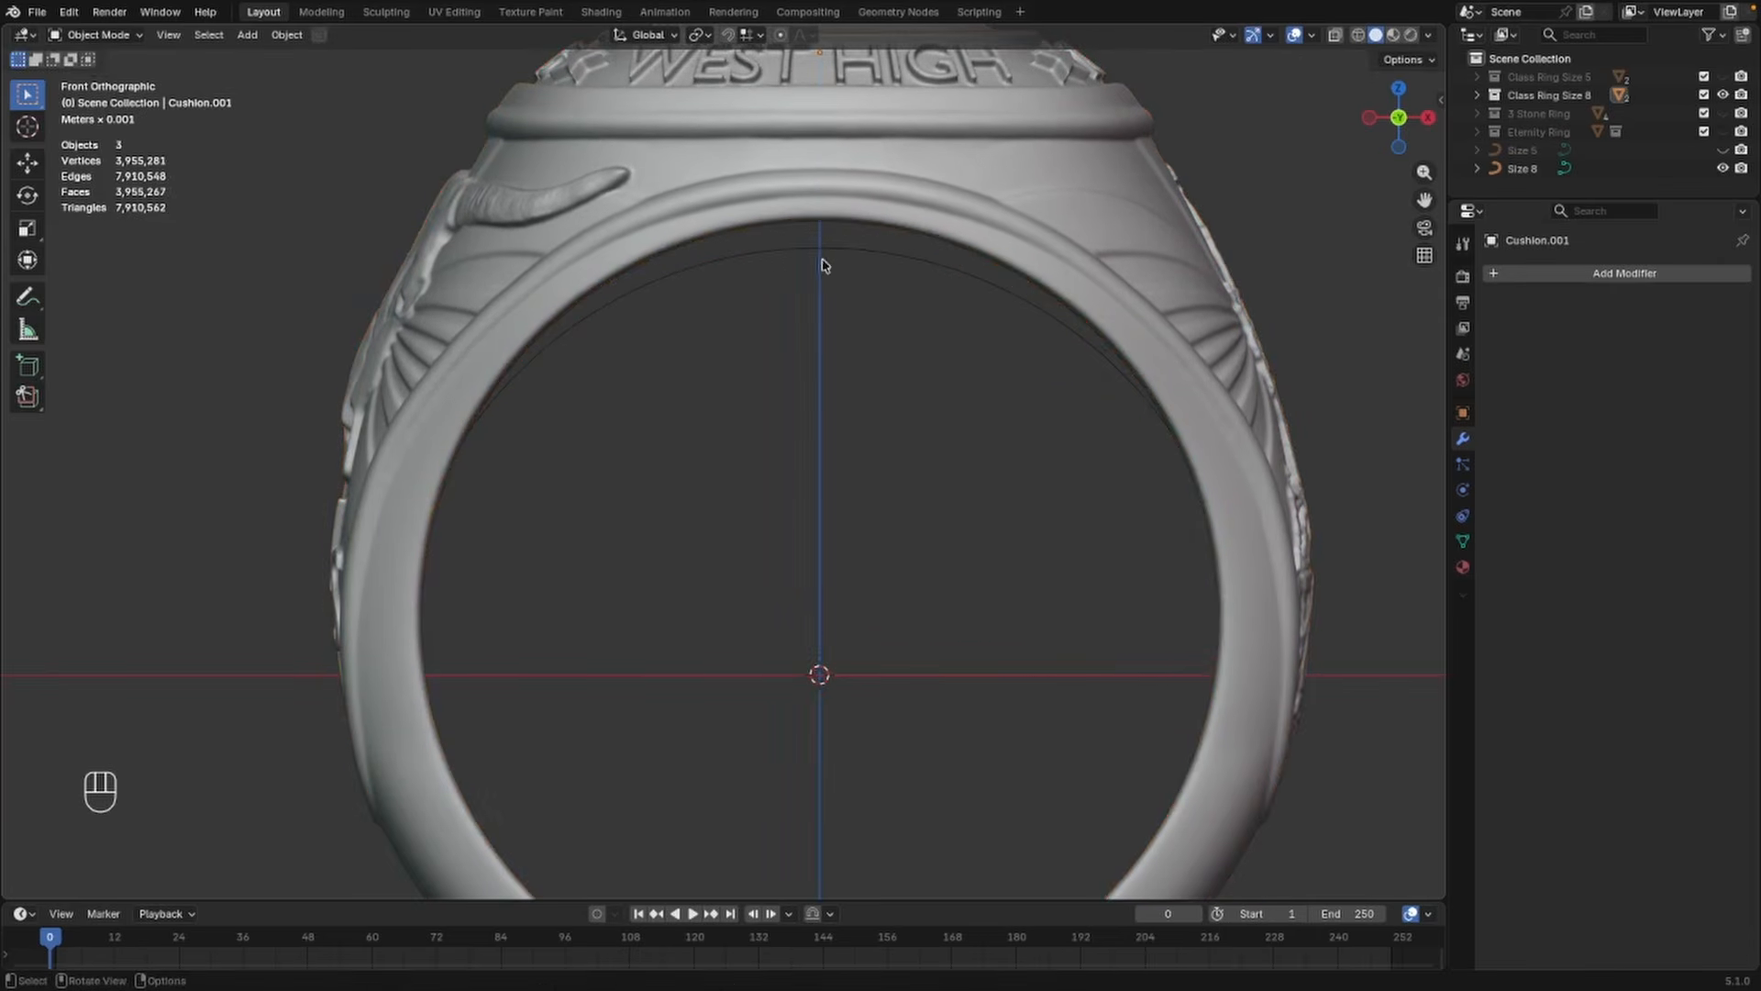
# Give the Size 8 curve a round bevel with a depth of 0.028 mm
pyautogui.click(847, 247)
pyautogui.scroll(2, 889, 283)
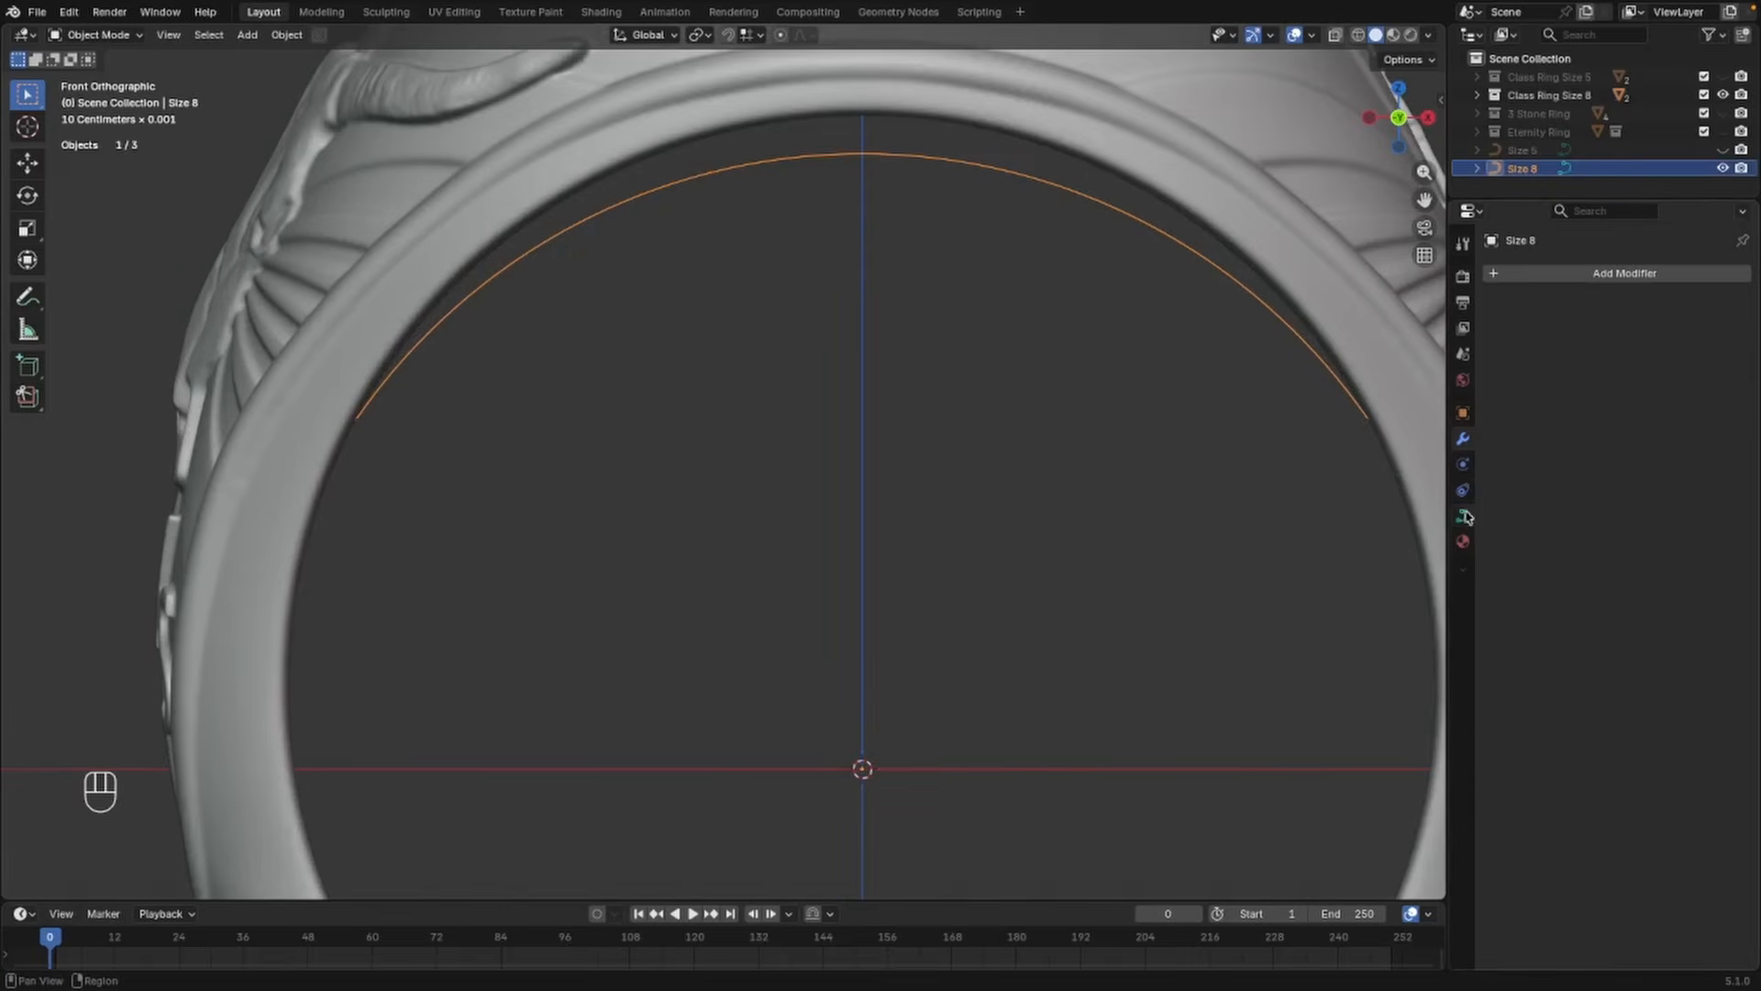
pyautogui.click(1464, 516)
pyautogui.scroll(-5, 1543, 741)
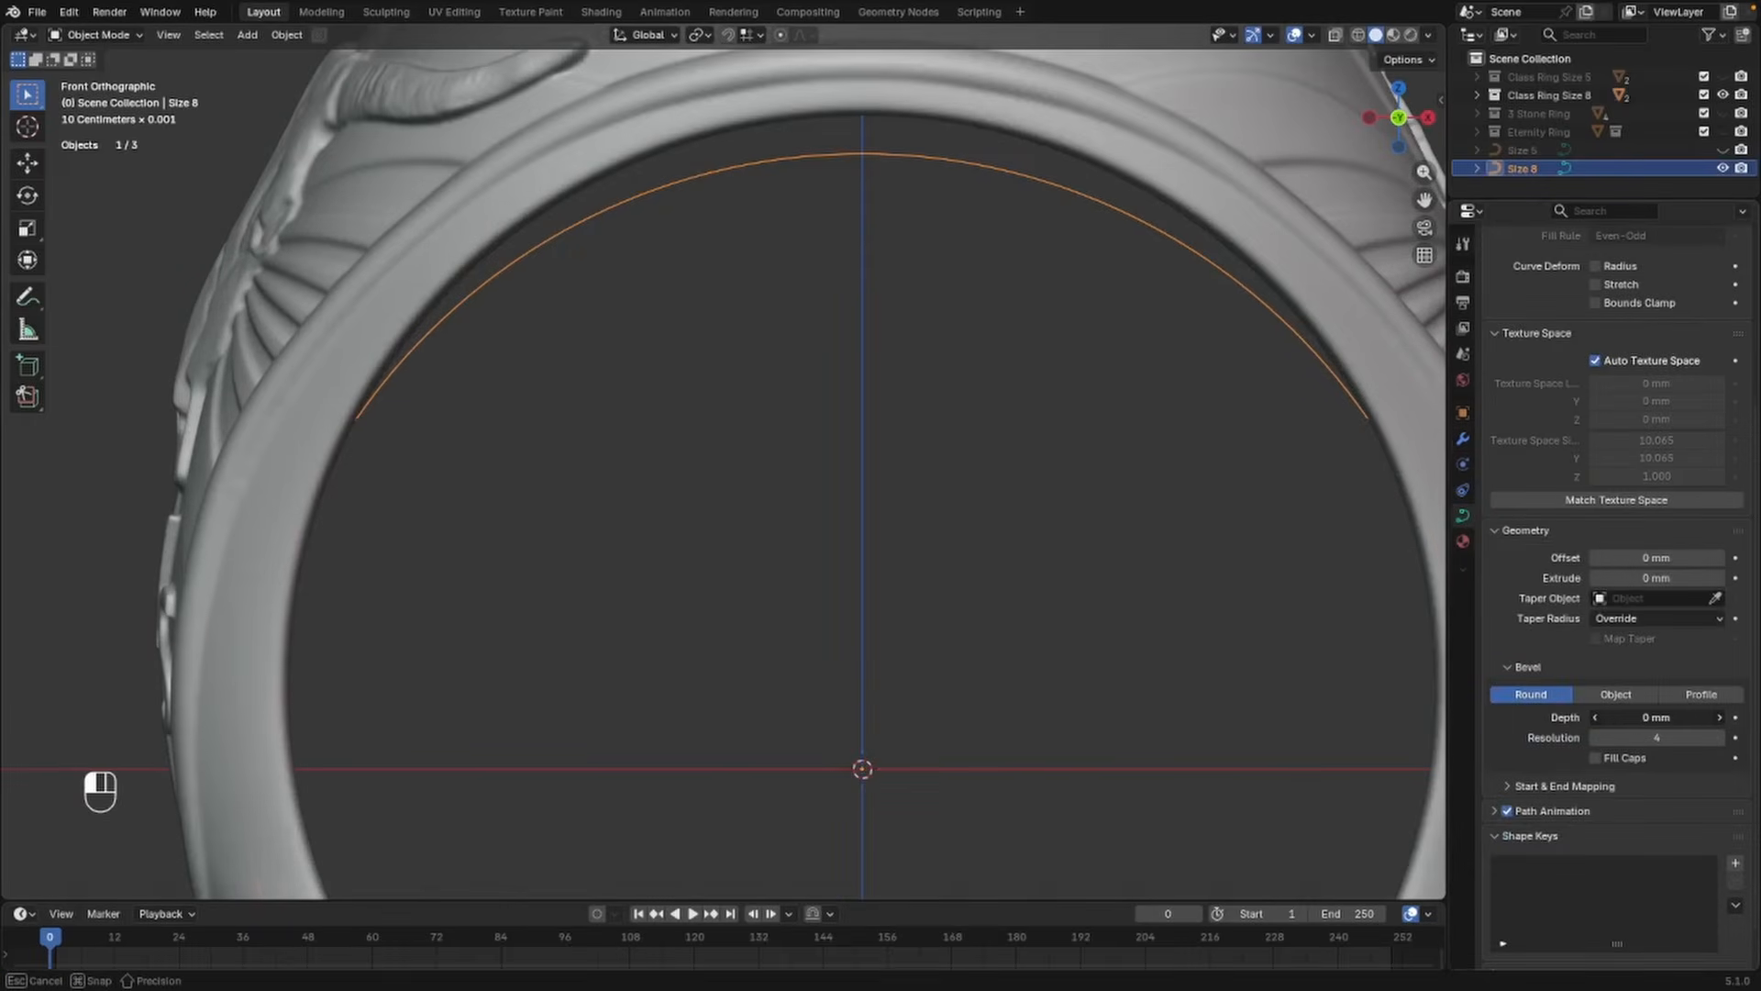
pyautogui.moveTo(1642, 716); pyautogui.dragTo(1679, 717)
pyautogui.click(912, 370)
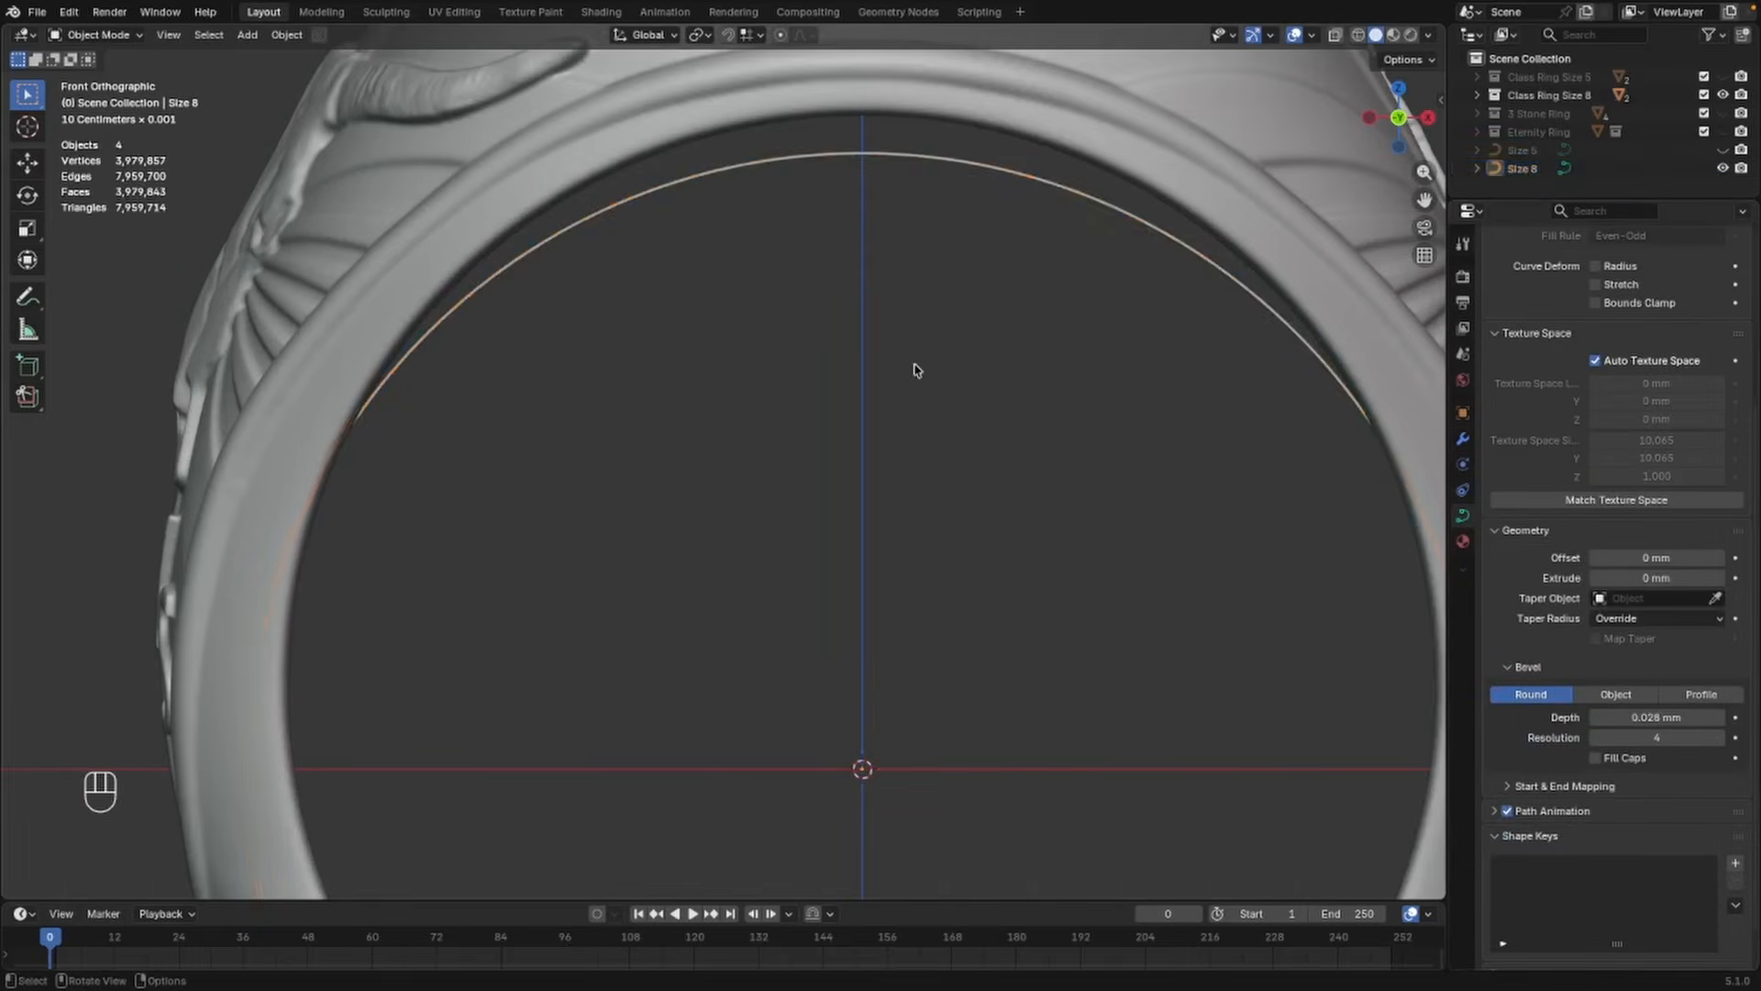
# Lower the Size 8 class ring and its cushion about 0.528 mm along Z to align the opening's top with the curve
pyautogui.scroll(-2, 915, 384)
pyautogui.keyDown('shift'); pyautogui.moveTo(917, 398); pyautogui.dragTo(920, 447, button='middle'); pyautogui.keyUp('shift')
pyautogui.click(898, 222)
pyautogui.scroll(-1, 862, 166)
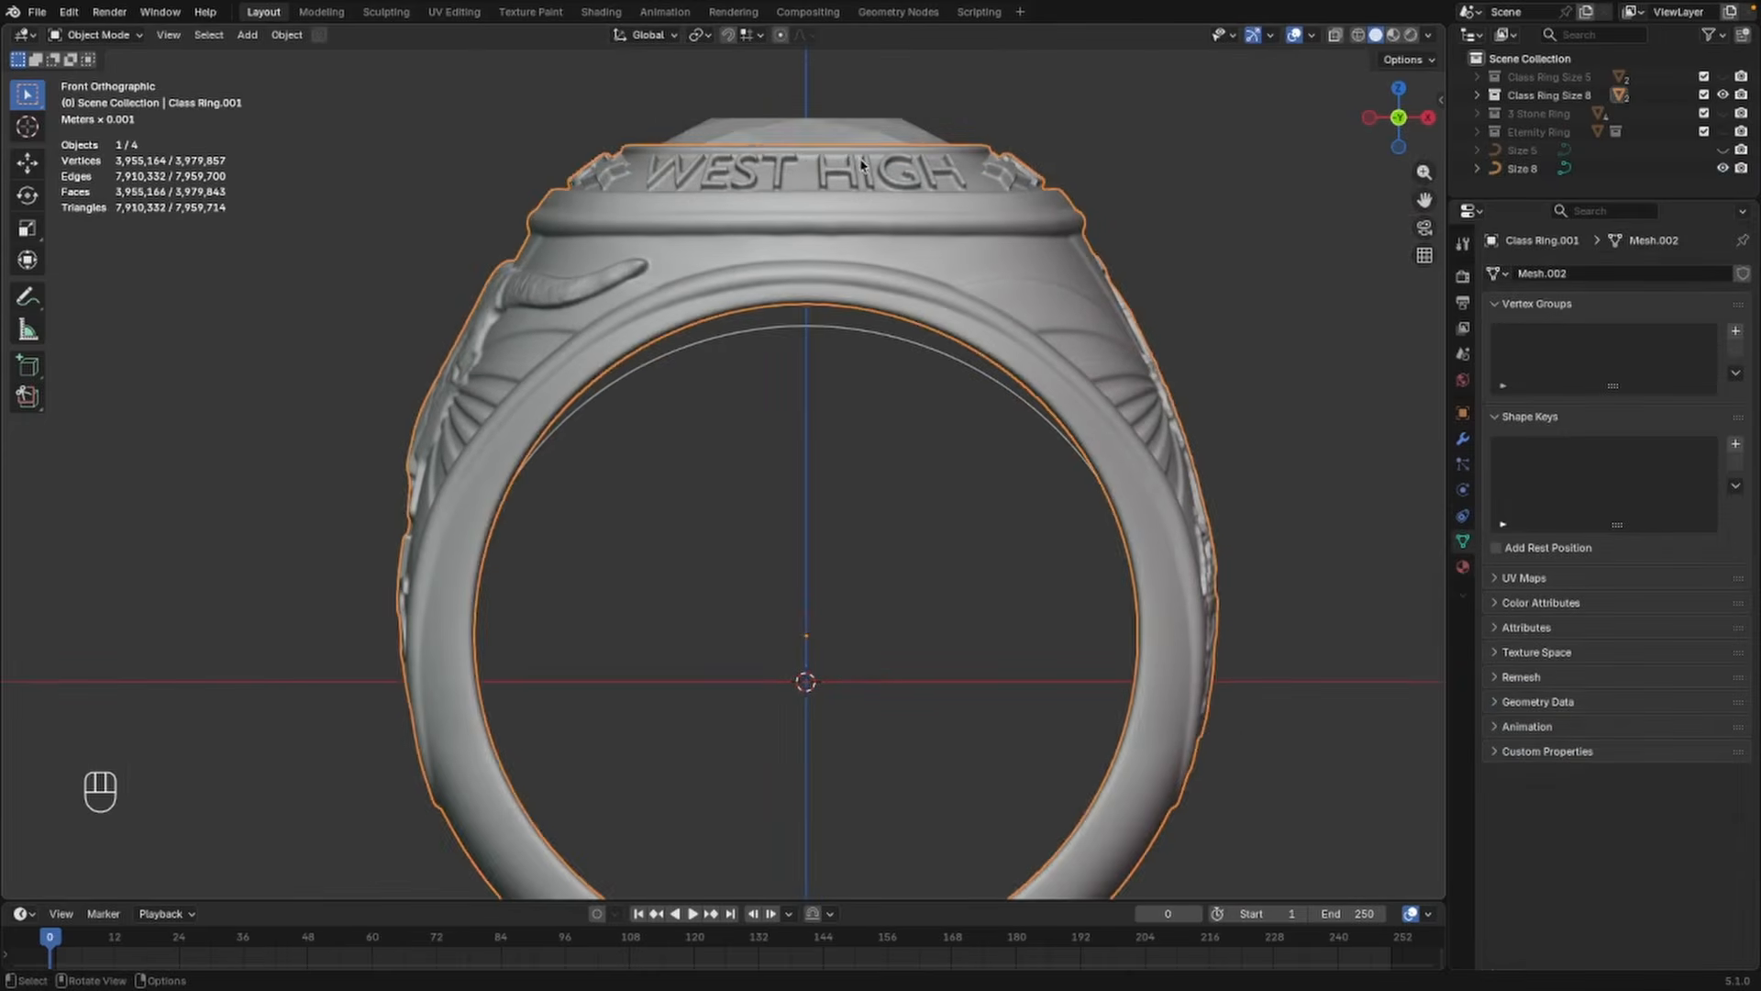
pyautogui.keyDown('shift'); pyautogui.click(833, 118); pyautogui.keyUp('shift')
pyautogui.scroll(4, 888, 346)
pyautogui.scroll(-3, 900, 476)
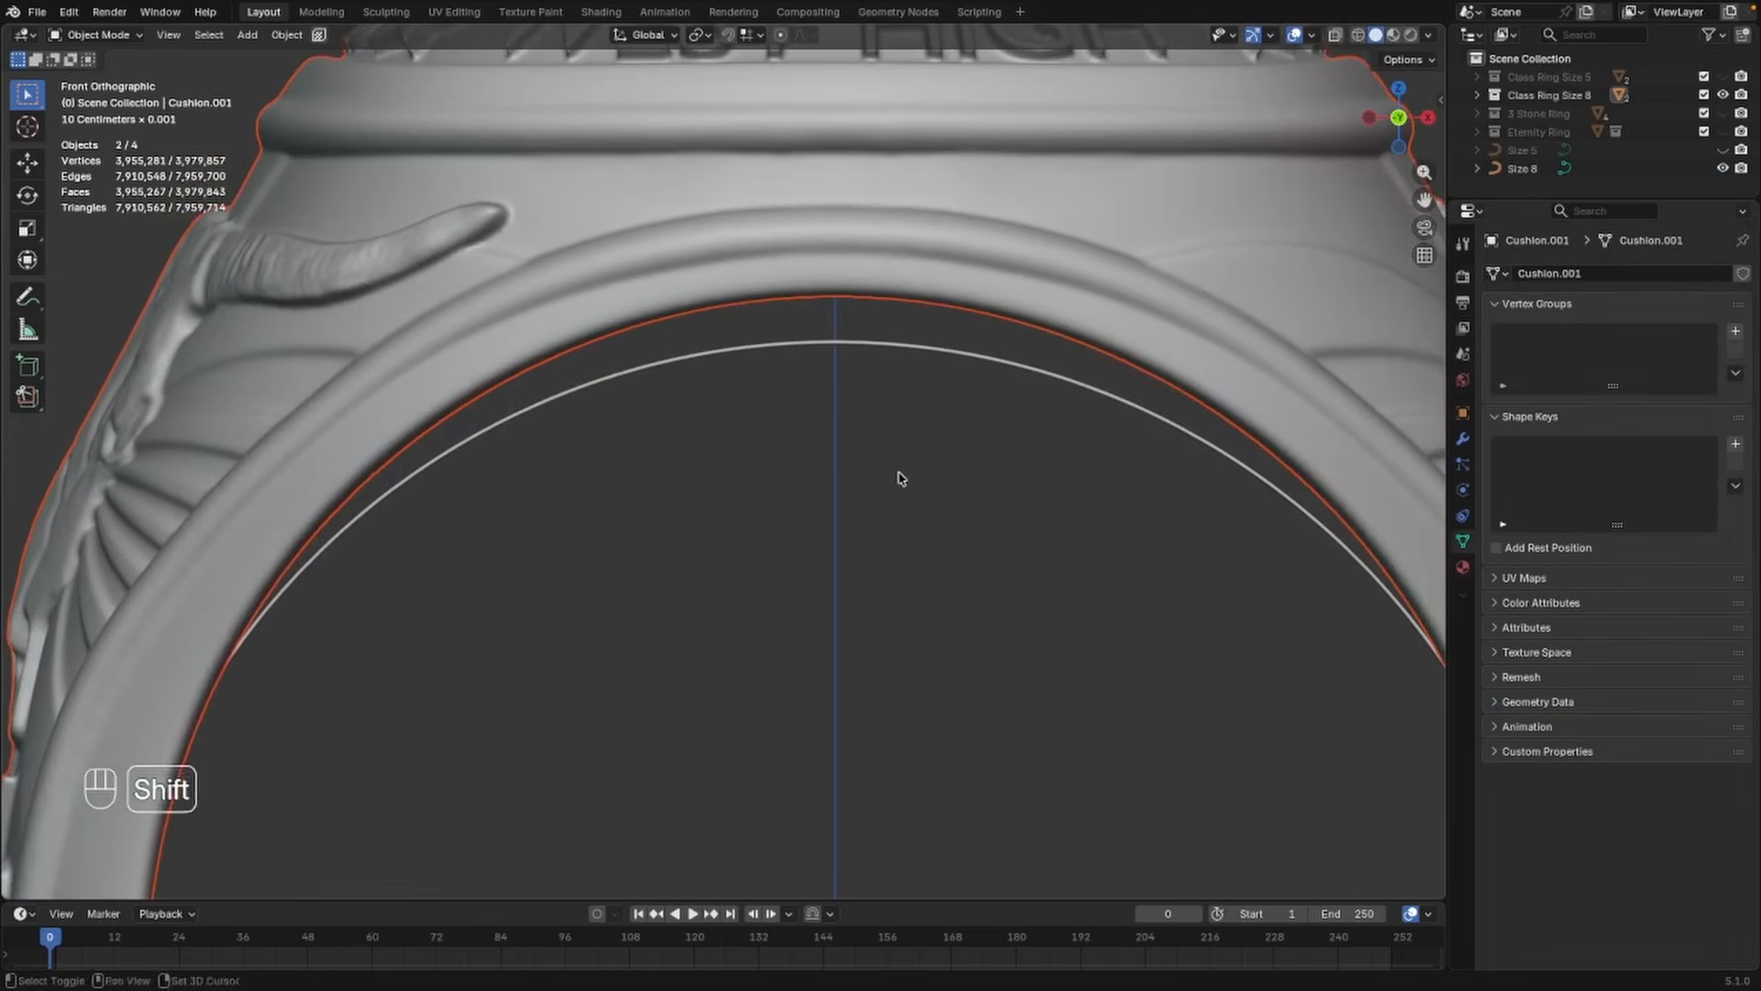
pyautogui.press('g')
pyautogui.press('z')
pyautogui.press('shift')
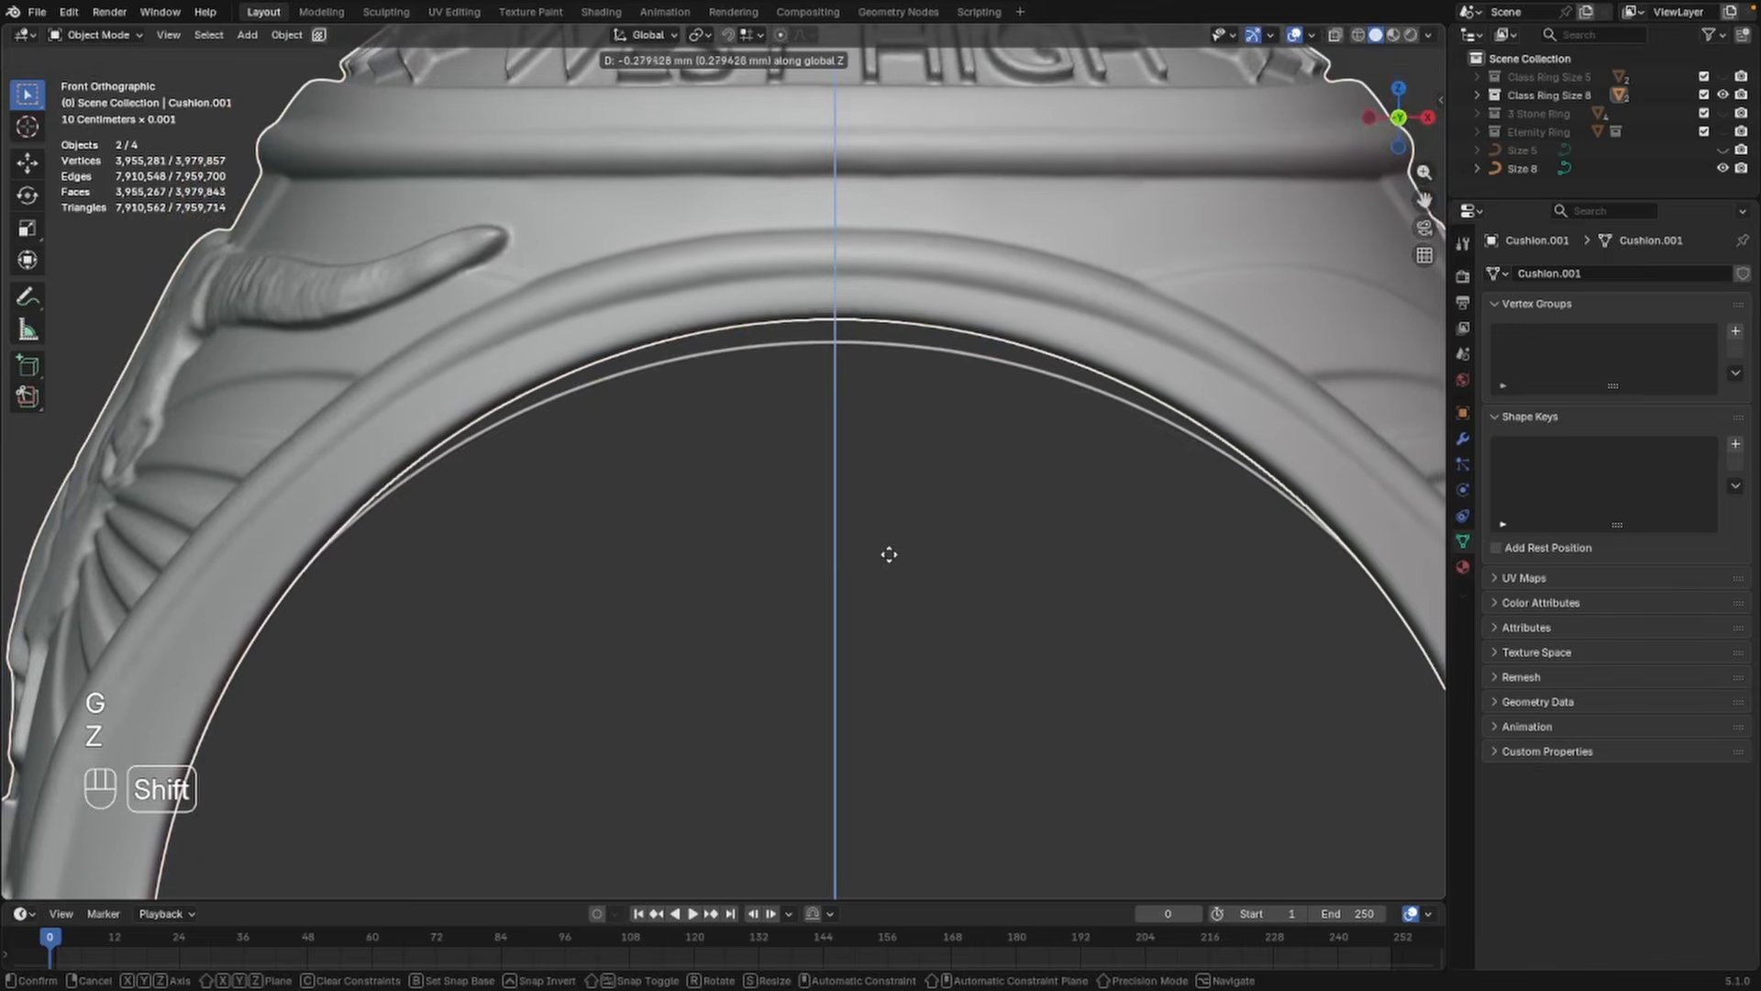
pyautogui.click(908, 747)
pyautogui.scroll(-4, 910, 630)
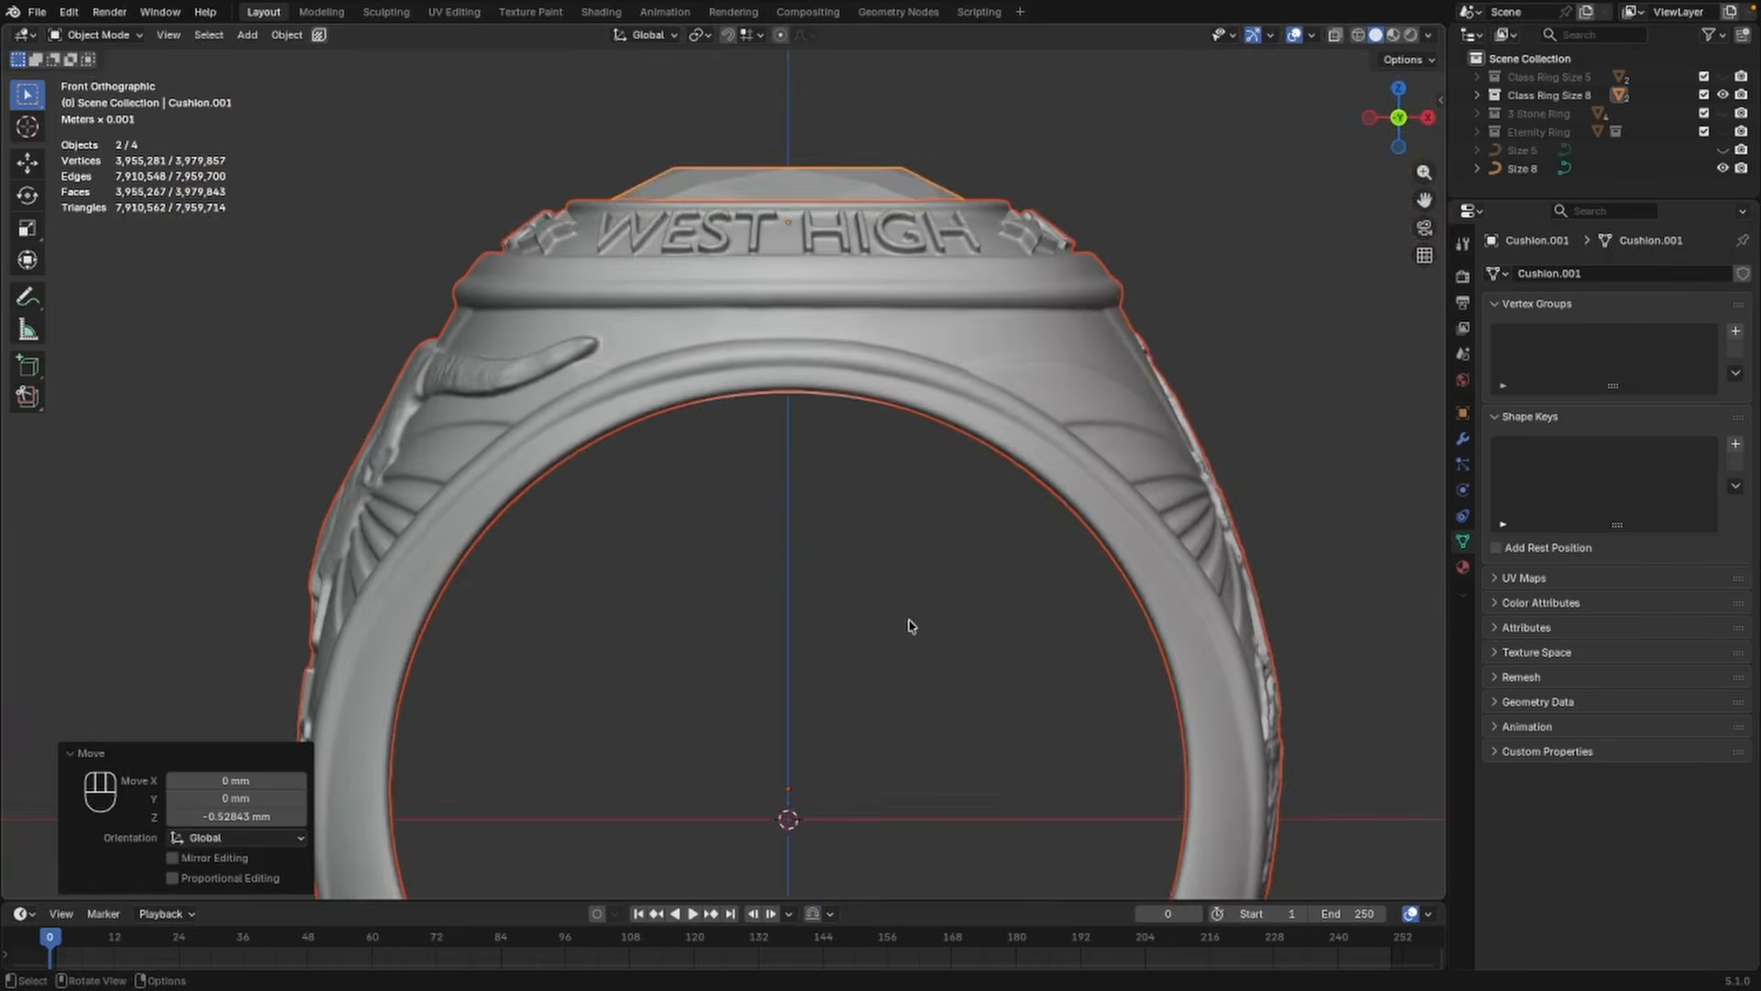
pyautogui.scroll(-1, 912, 626)
pyautogui.keyDown('shift'); pyautogui.moveTo(913, 533); pyautogui.dragTo(905, 358, button='middle'); pyautogui.keyUp('shift')
pyautogui.scroll(-2, 1059, 456)
pyautogui.click(1131, 422)
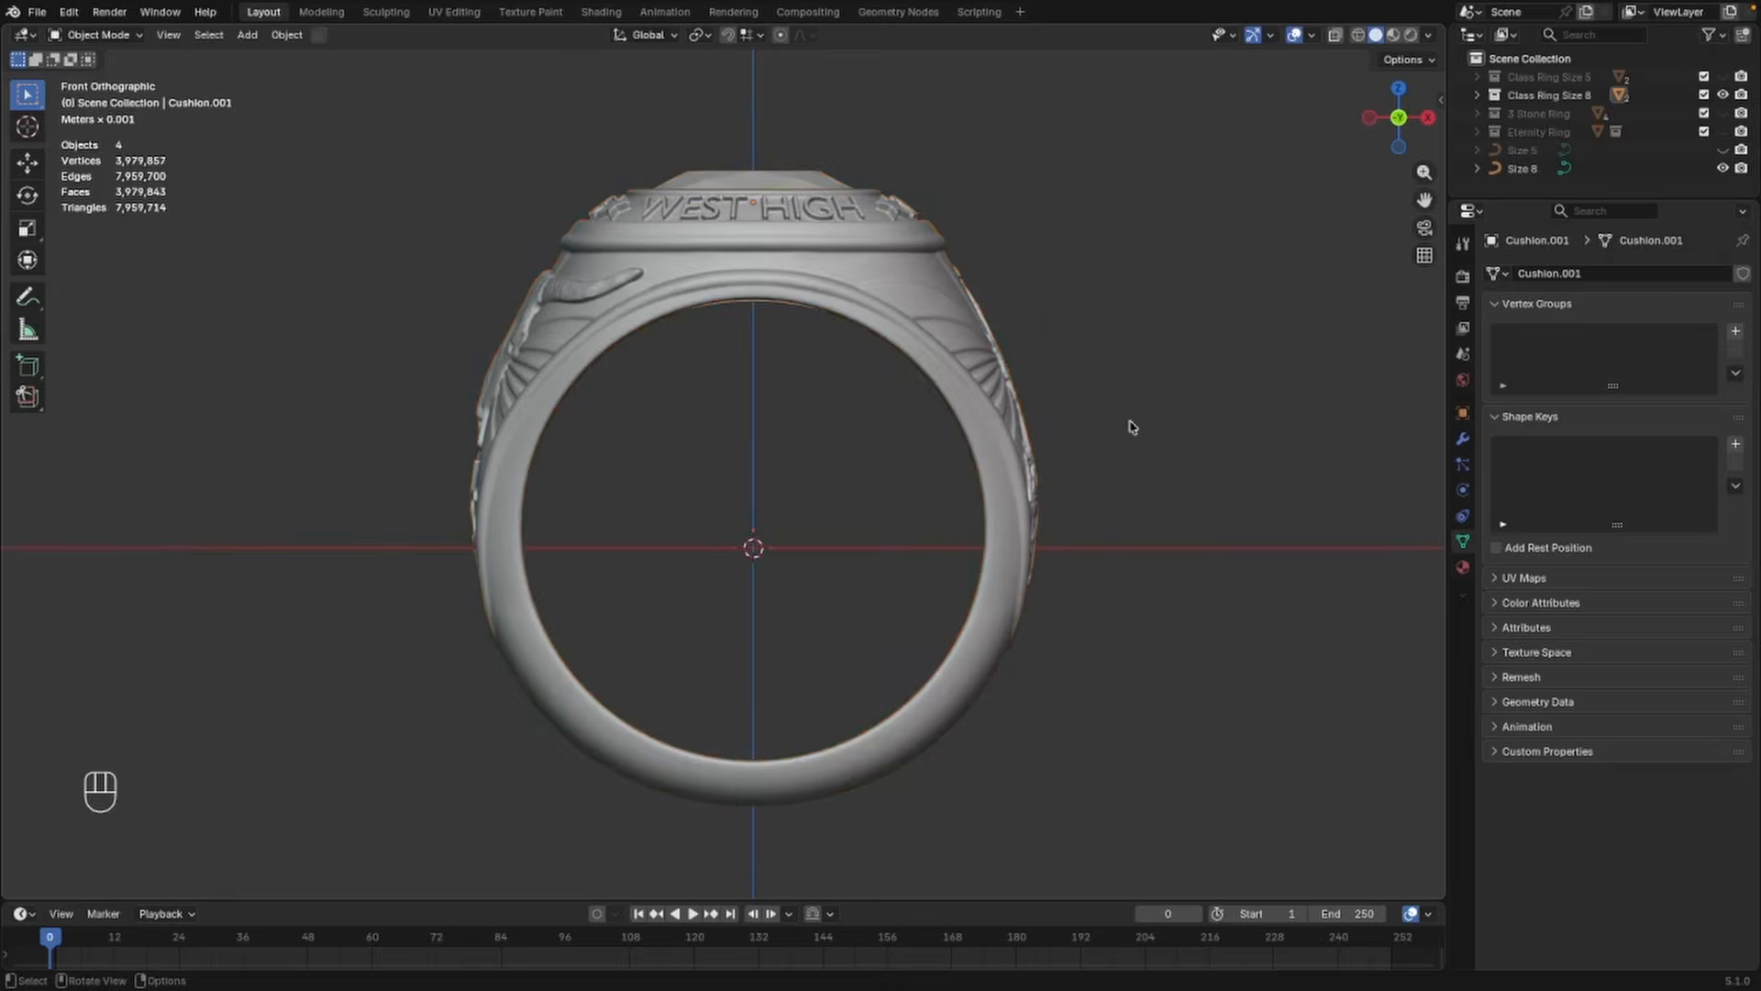
pyautogui.scroll(1, 1040, 358)
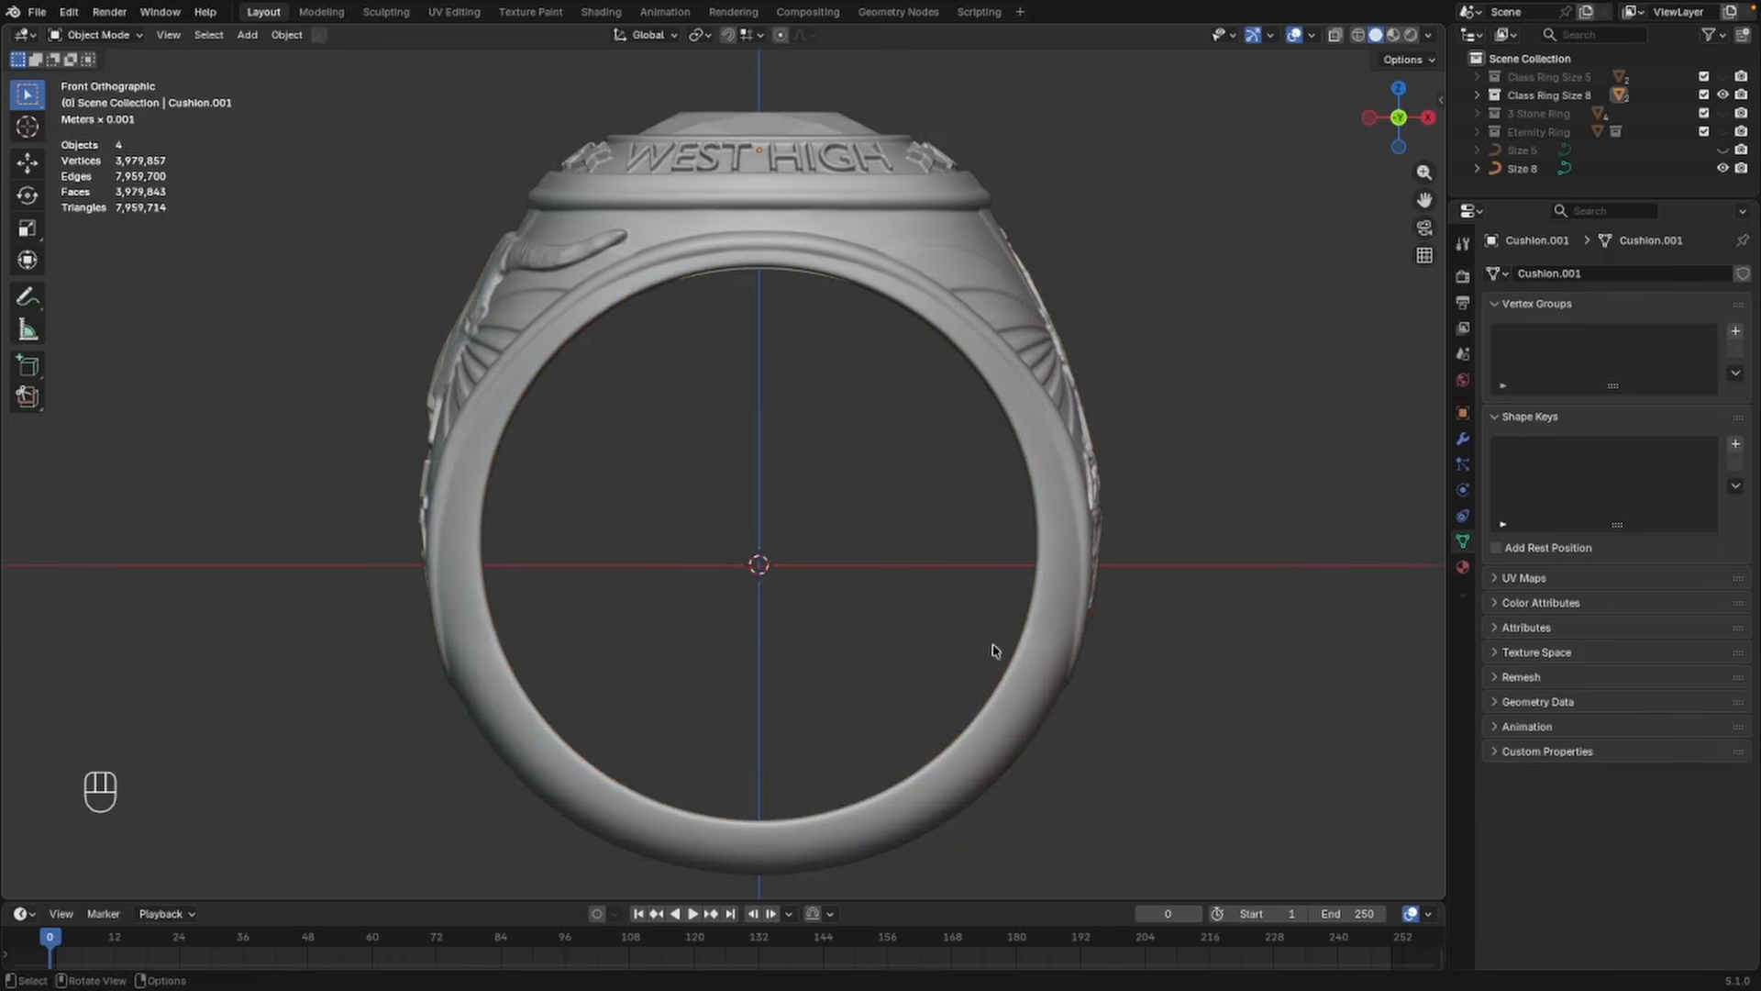
# Sculpt the Size 8 class ring with mirrored Elastic Grab strokes, pulling its shoulders and sides outward to the Size 8 curve
pyautogui.hotkey('alt', 'z')
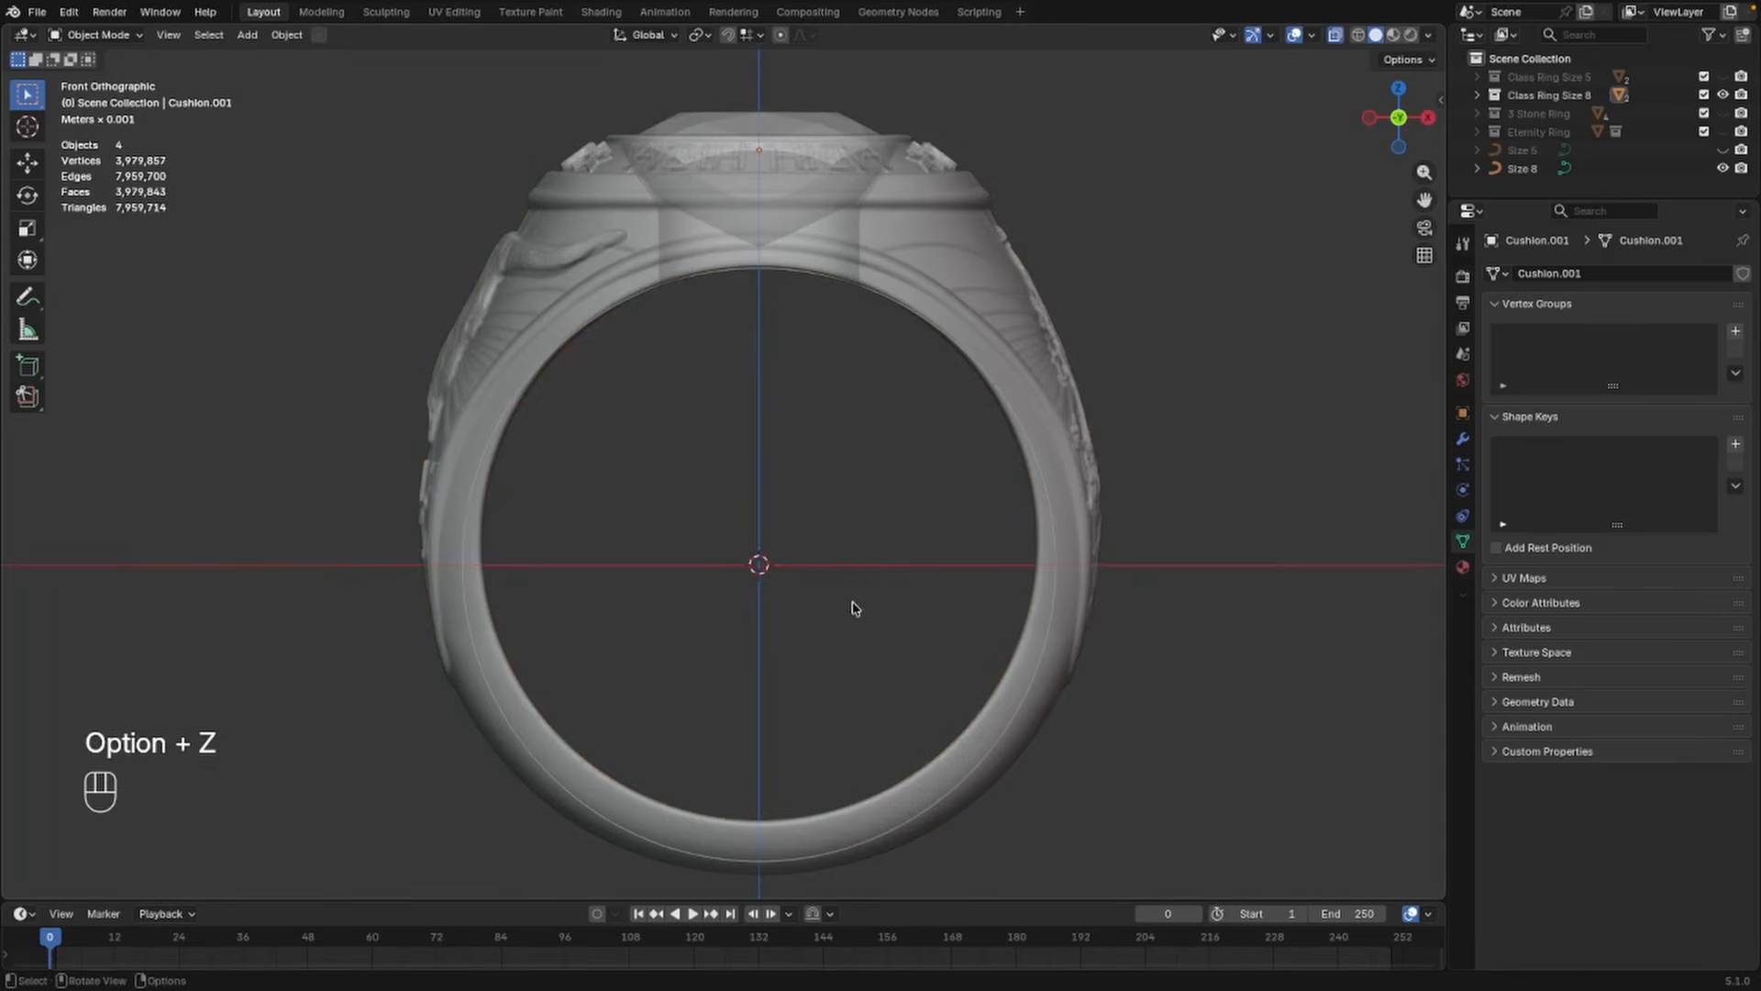
pyautogui.hotkey('alt', 'z')
pyautogui.click(991, 279)
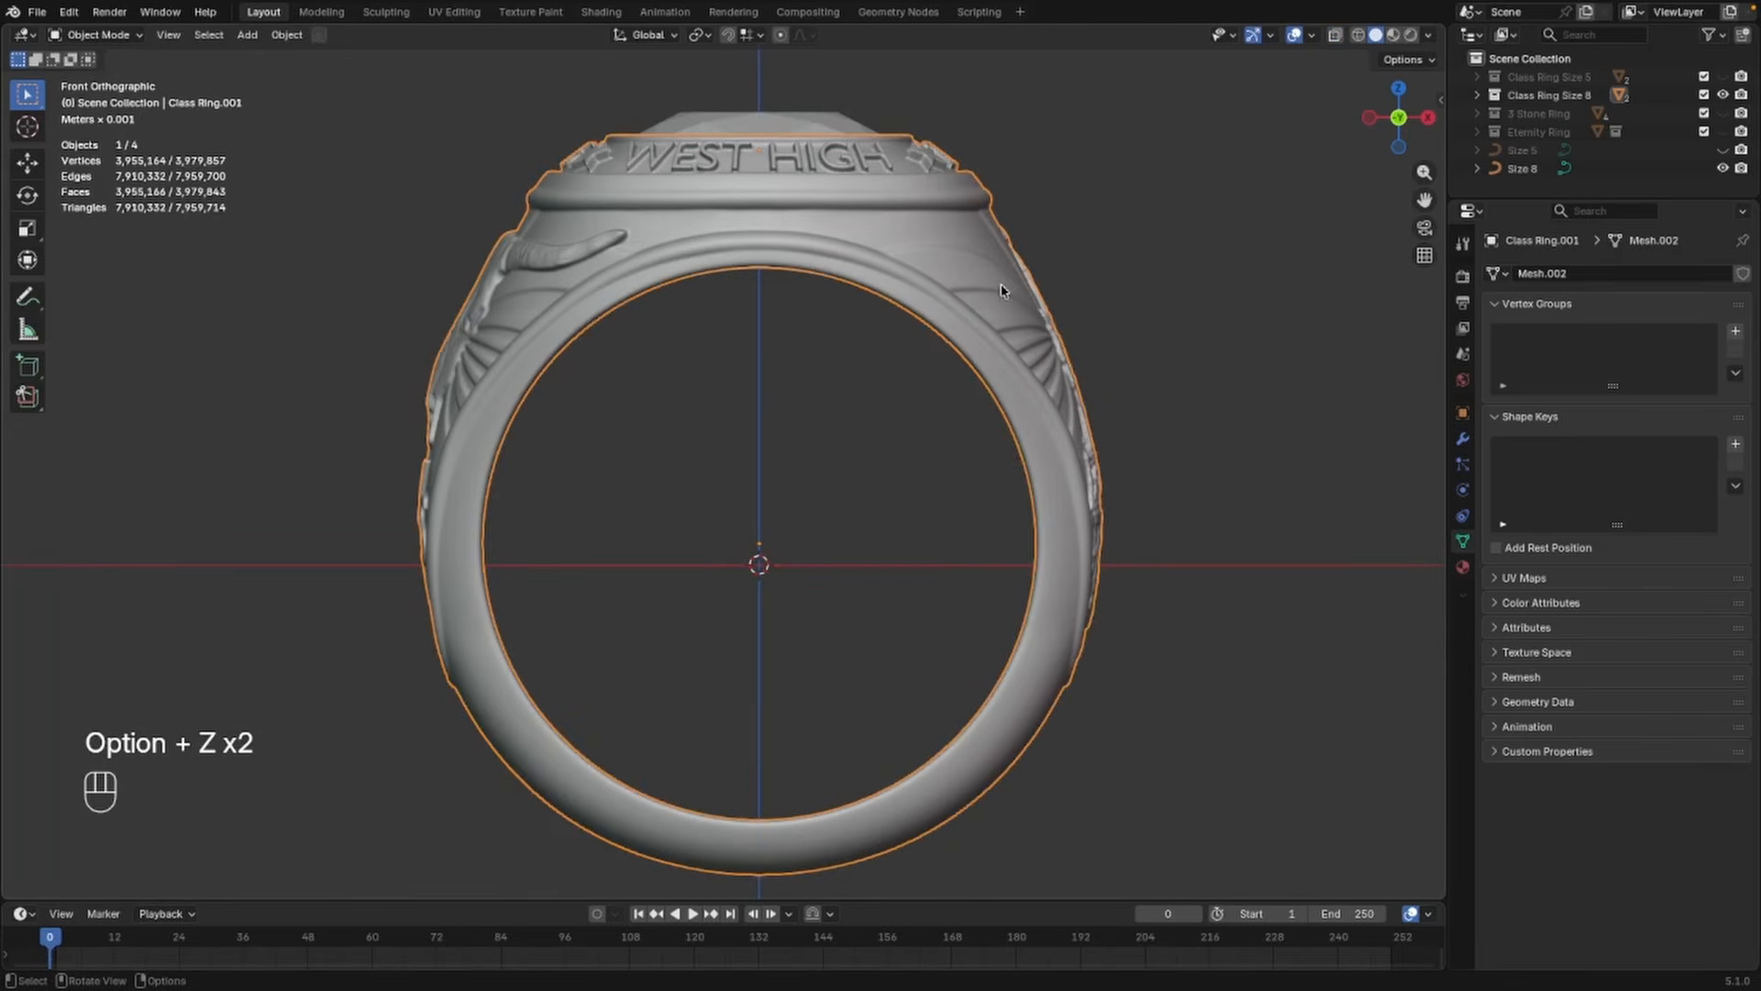
pyautogui.hotkey('ctrl', 'Tab')
pyautogui.click(1005, 400)
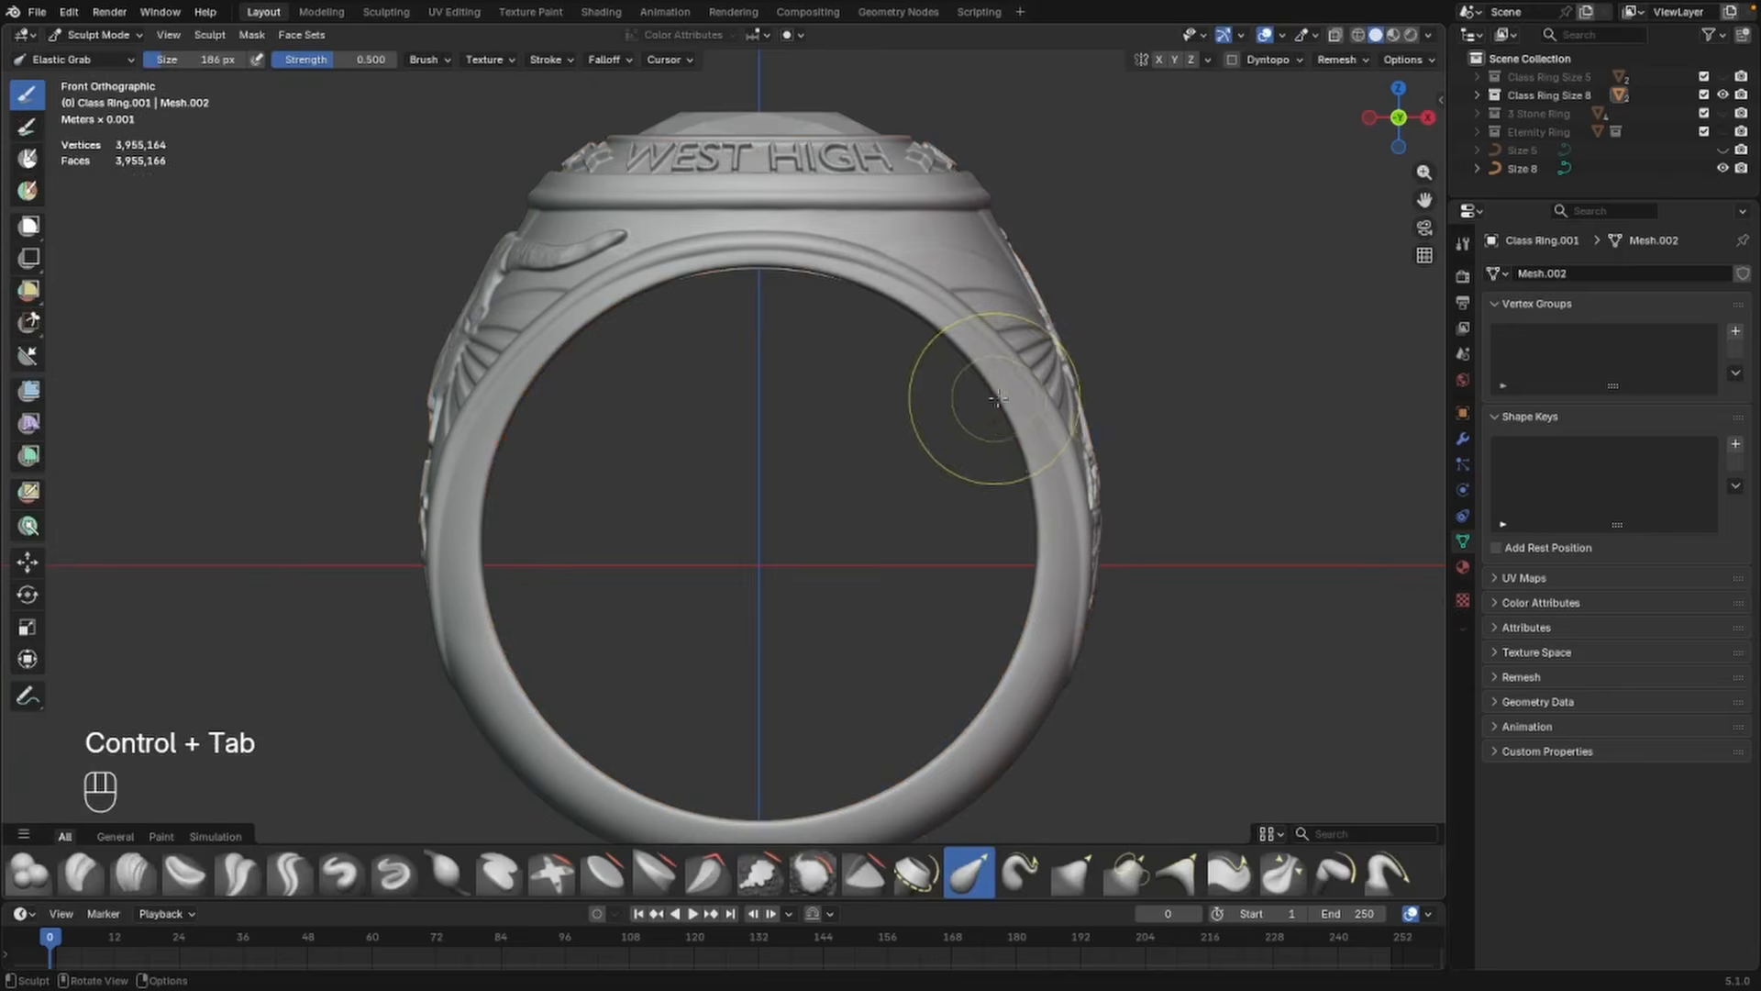
pyautogui.scroll(-1, 945, 408)
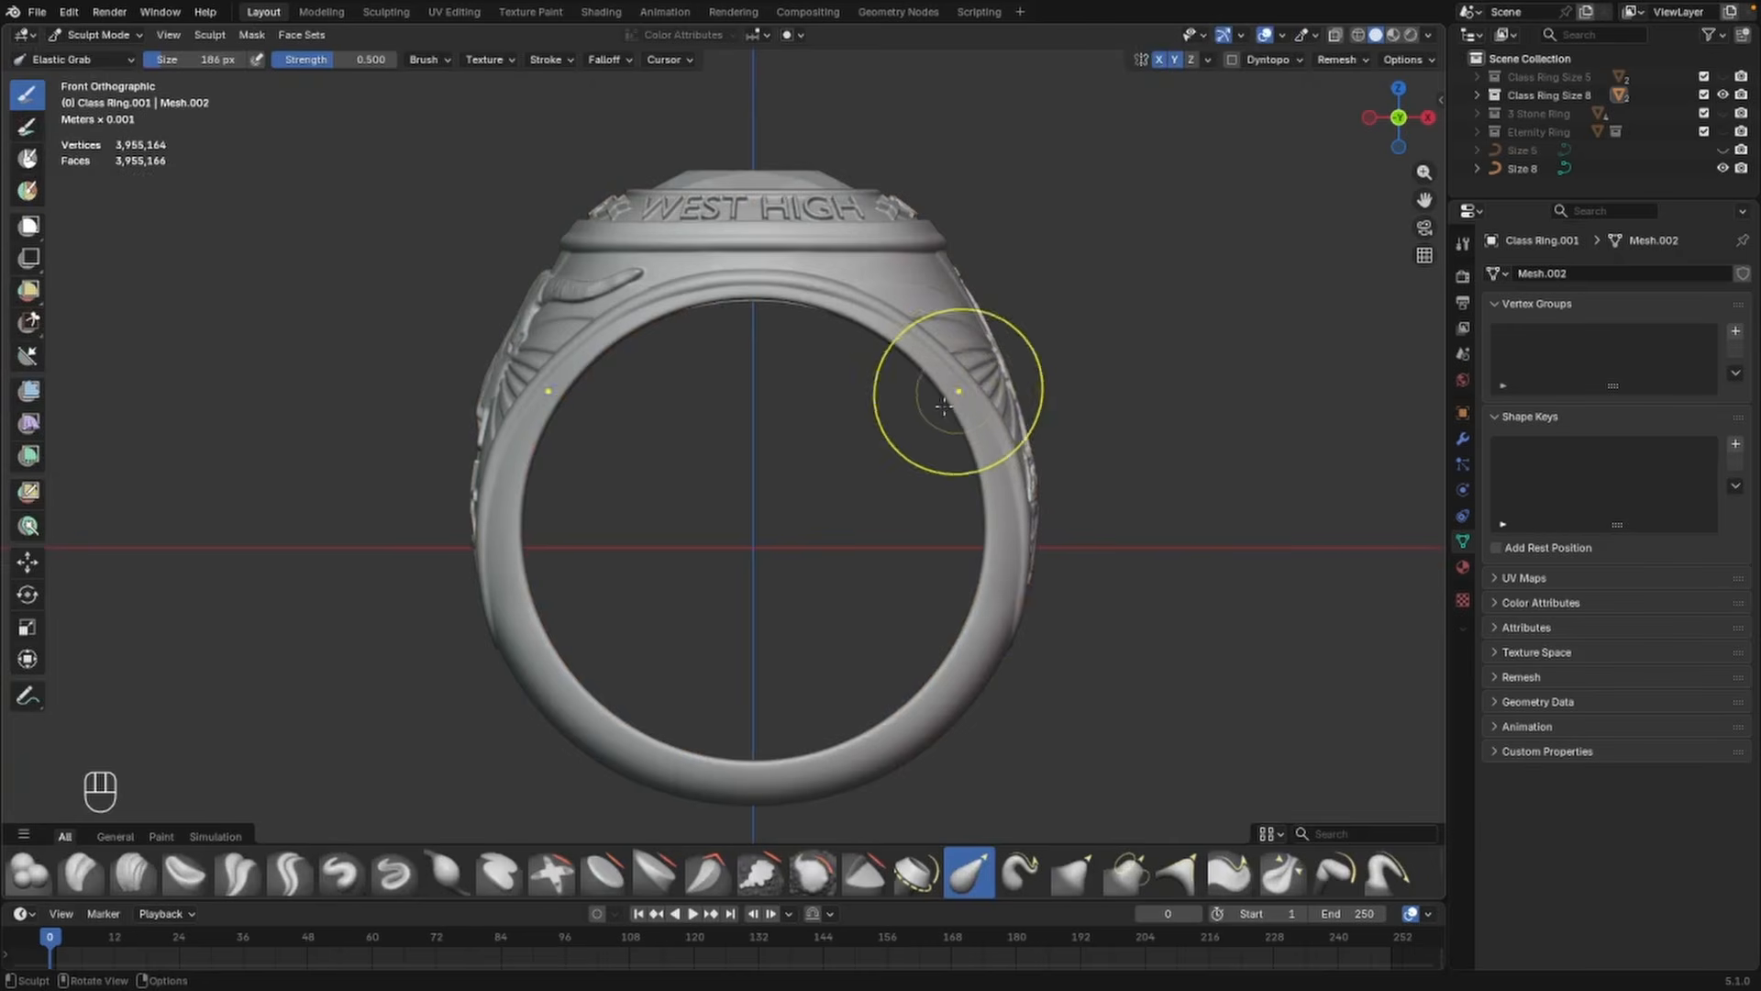
pyautogui.scroll(-1, 962, 404)
pyautogui.keyDown('shift'); pyautogui.moveTo(928, 413); pyautogui.dragTo(944, 398, button='middle'); pyautogui.keyUp('shift')
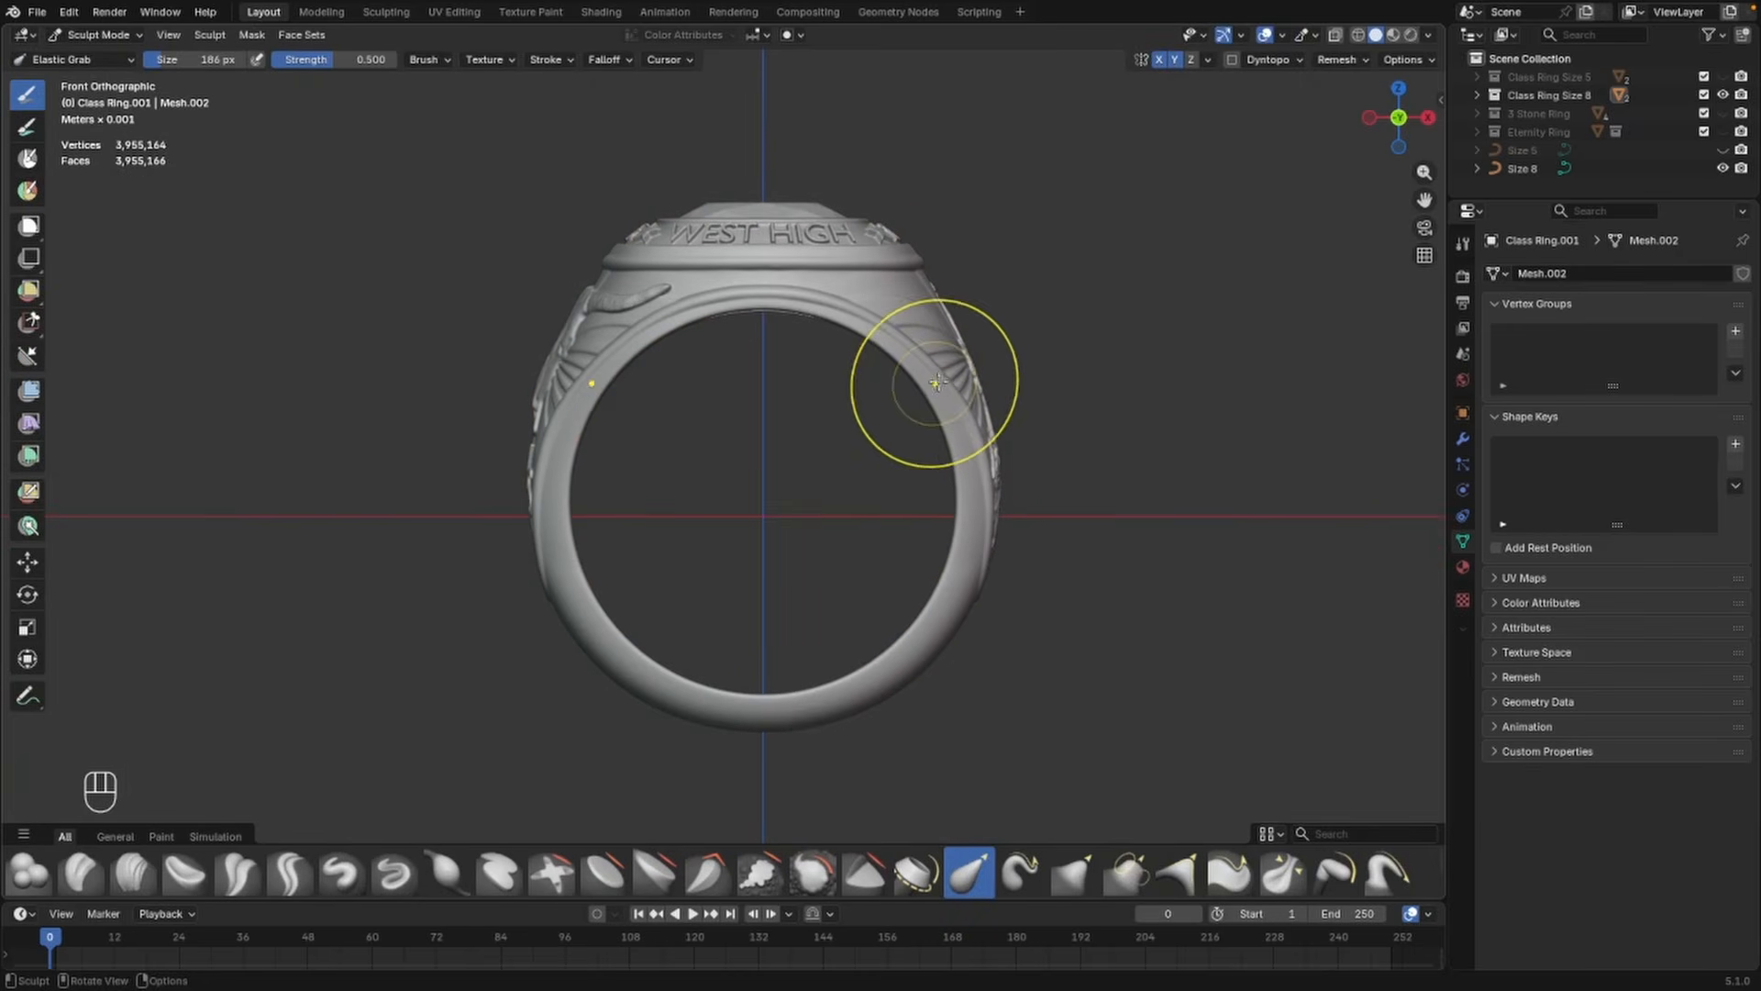
pyautogui.moveTo(934, 386); pyautogui.dragTo(949, 378)
pyautogui.moveTo(970, 444); pyautogui.dragTo(978, 446)
pyautogui.moveTo(972, 530)
pyautogui.mouseDown()
pyautogui.moveTo(994, 505)
pyautogui.moveTo(981, 559)
pyautogui.mouseUp()
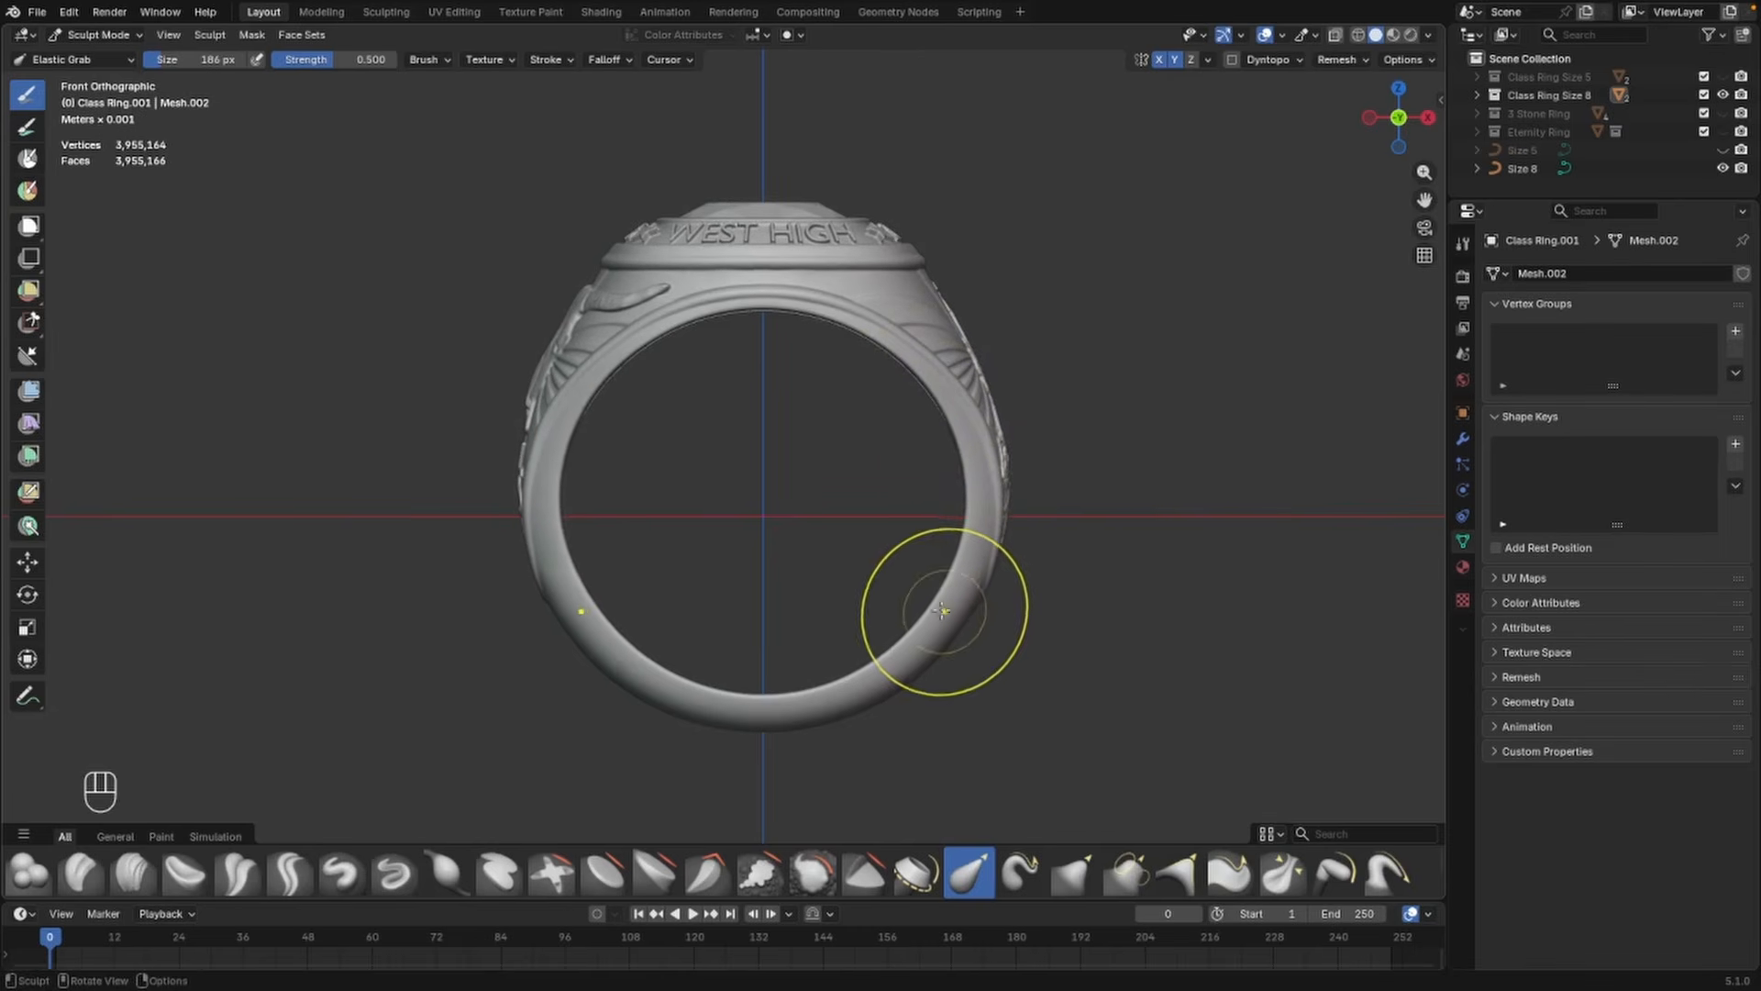
# Pull the lower half of the Size 8 band outward and downward with Elastic Grab to follow the Size 8 curve
pyautogui.moveTo(927, 618); pyautogui.dragTo(947, 633)
pyautogui.moveTo(870, 684)
pyautogui.mouseDown()
pyautogui.moveTo(806, 735)
pyautogui.moveTo(793, 716)
pyautogui.moveTo(855, 713)
pyautogui.moveTo(911, 672)
pyautogui.mouseUp()
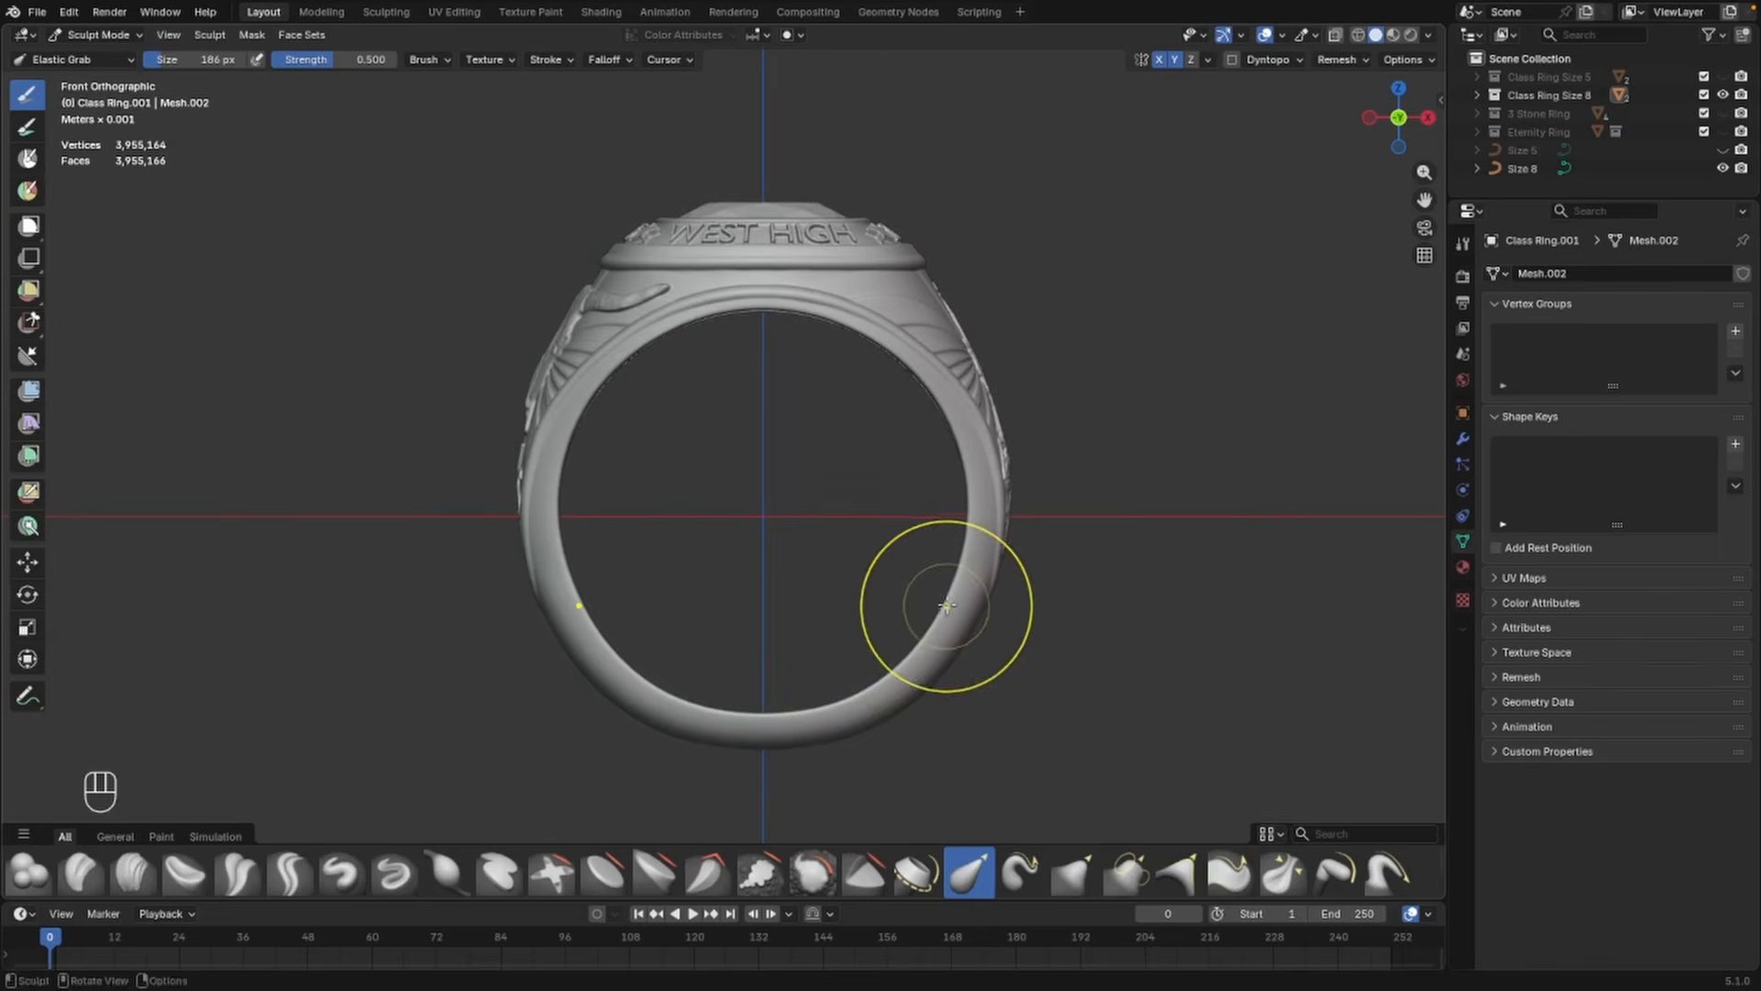
pyautogui.moveTo(947, 605); pyautogui.dragTo(990, 518)
pyautogui.moveTo(990, 519)
pyautogui.mouseDown(button='middle')
pyautogui.moveTo(991, 550)
pyautogui.moveTo(991, 314)
pyautogui.moveTo(1076, 454)
pyautogui.moveTo(857, 550)
pyautogui.moveTo(865, 453)
pyautogui.moveTo(826, 373)
pyautogui.moveTo(1120, 382)
pyautogui.moveTo(542, 358)
pyautogui.moveTo(787, 427)
pyautogui.moveTo(775, 385)
pyautogui.moveTo(755, 386)
pyautogui.mouseUp(button='middle')
pyautogui.scroll(5, 857, 551)
pyautogui.scroll(2, 829, 507)
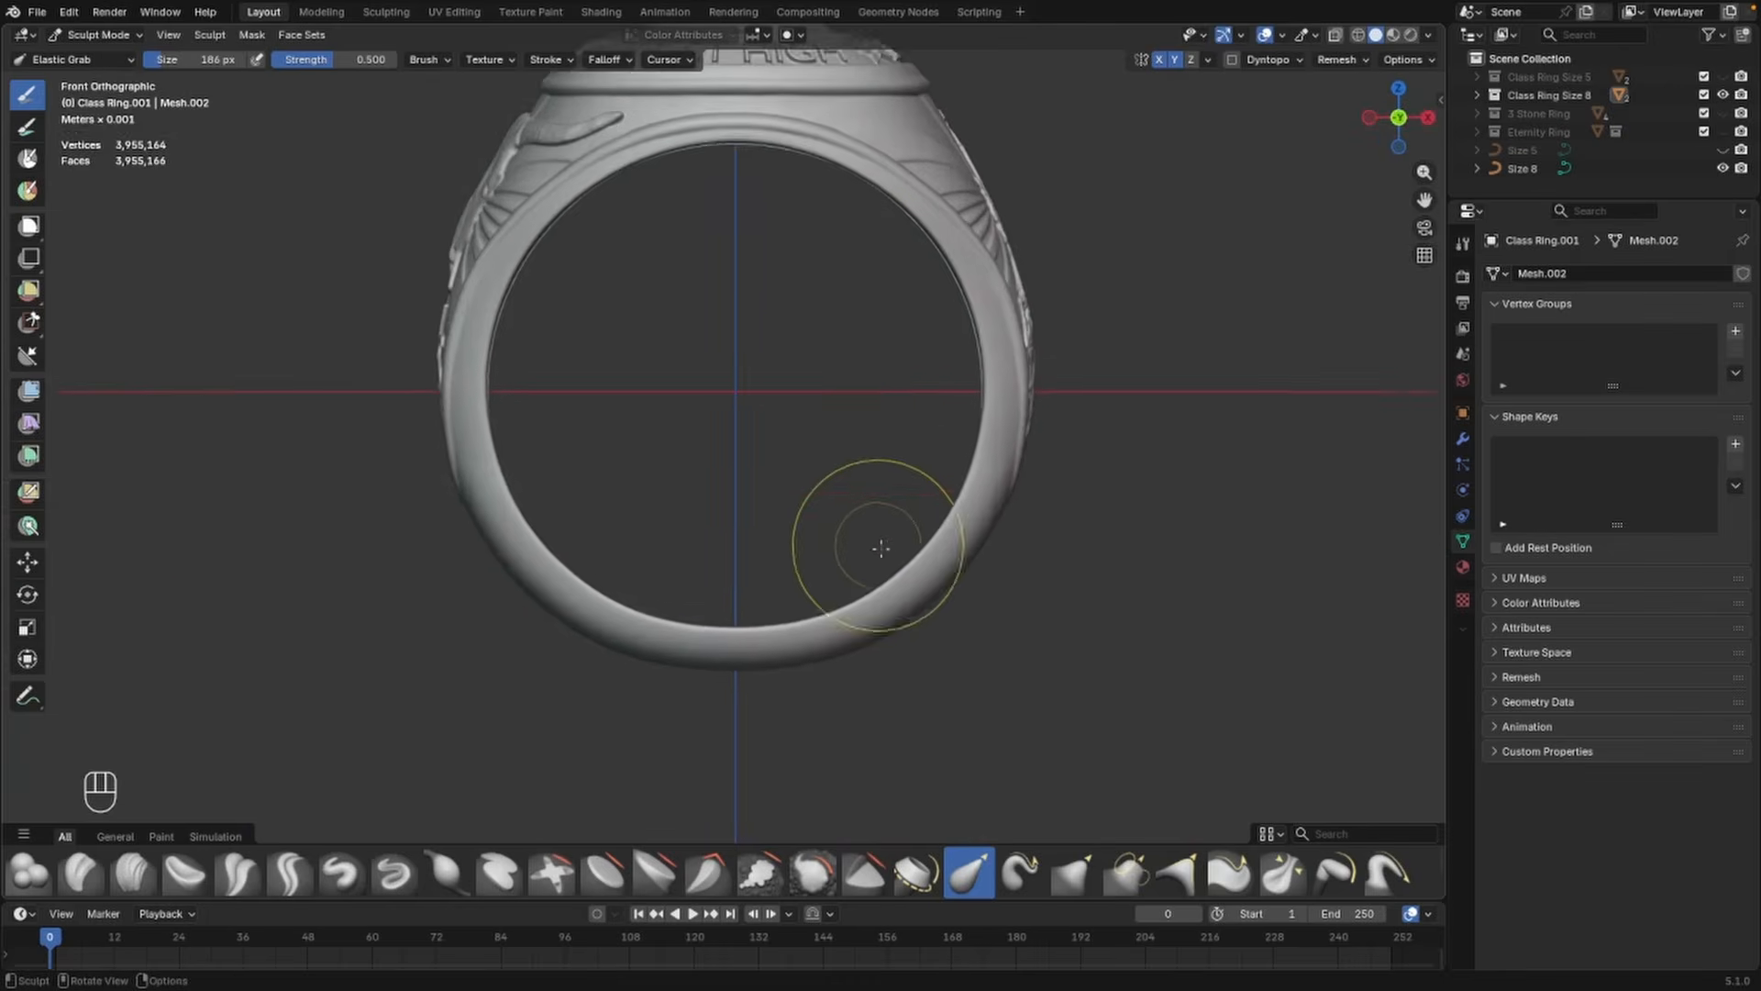
pyautogui.scroll(1, 881, 548)
pyautogui.moveTo(758, 669)
pyautogui.mouseDown()
pyautogui.moveTo(766, 683)
pyautogui.moveTo(798, 676)
pyautogui.moveTo(770, 660)
pyautogui.moveTo(837, 668)
pyautogui.mouseUp()
pyautogui.scroll(-1, 775, 688)
pyautogui.moveTo(880, 609); pyautogui.dragTo(903, 626)
# Refine the lower sides and shoulders of the Size 8 band against the curve, and return to Object Mode
pyautogui.scroll(1, 935, 628)
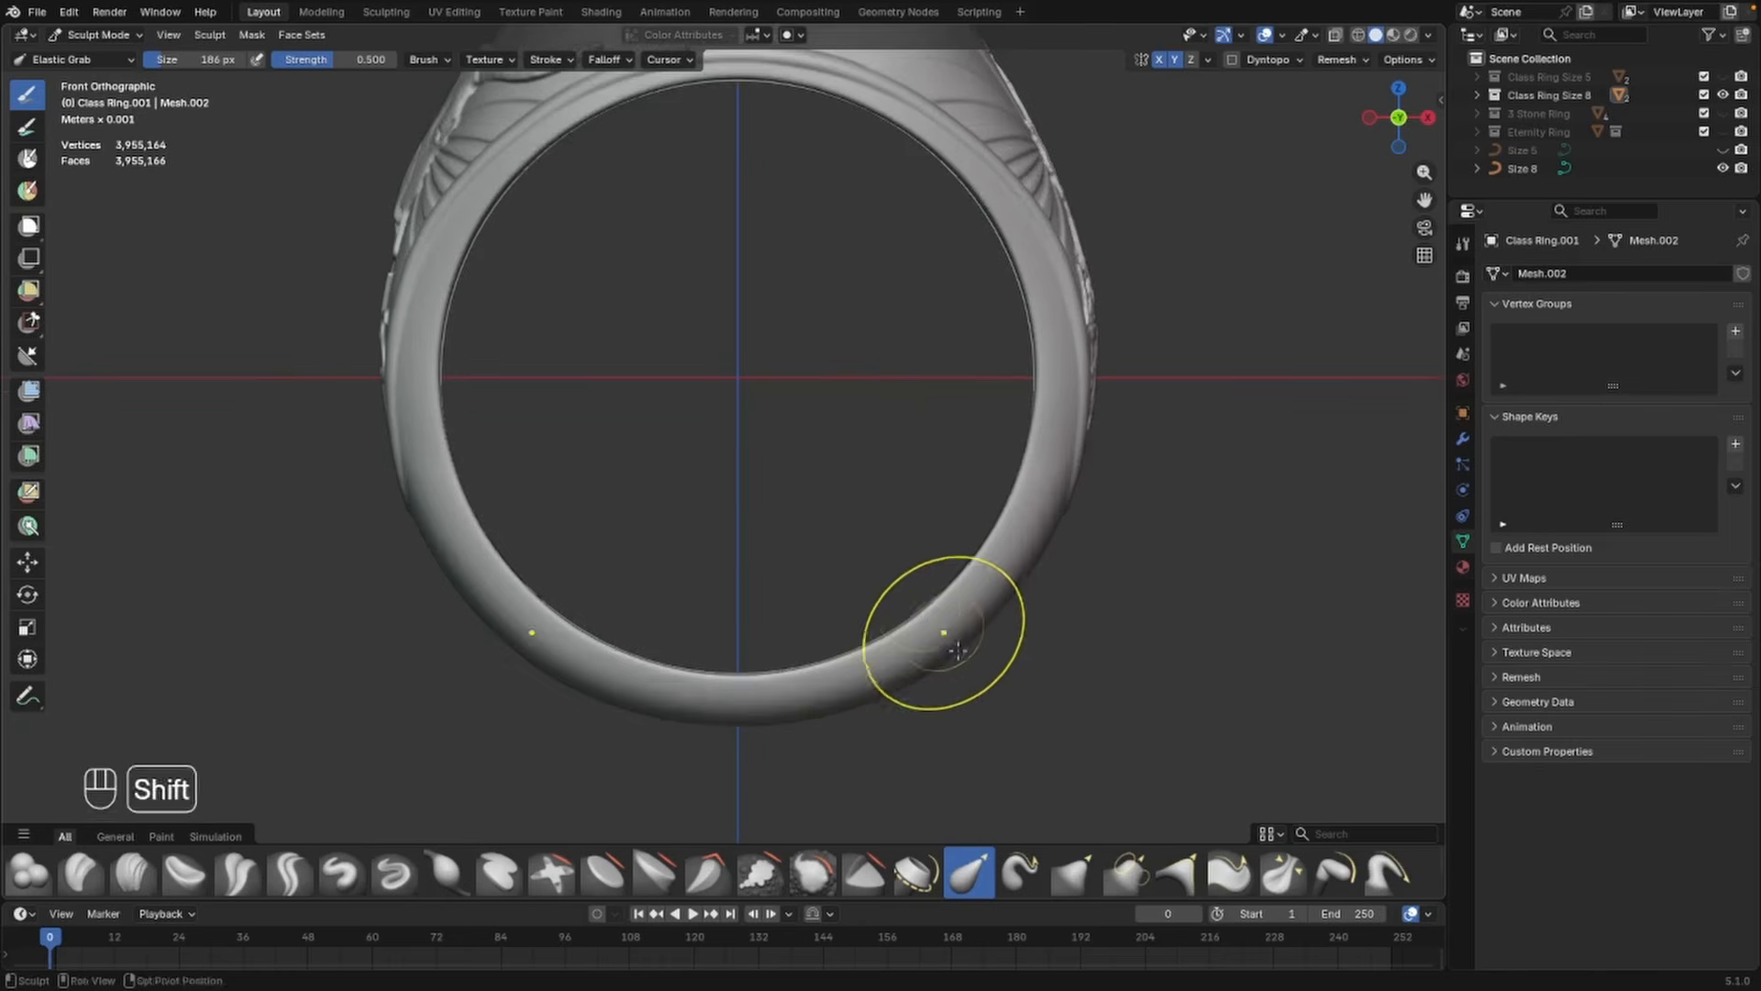
pyautogui.keyDown('shift'); pyautogui.moveTo(963, 629); pyautogui.dragTo(1015, 637, button='middle'); pyautogui.keyUp('shift')
pyautogui.moveTo(1015, 637)
pyautogui.mouseDown()
pyautogui.moveTo(1077, 514)
pyautogui.moveTo(1046, 531)
pyautogui.moveTo(1074, 537)
pyautogui.moveTo(1070, 346)
pyautogui.mouseUp()
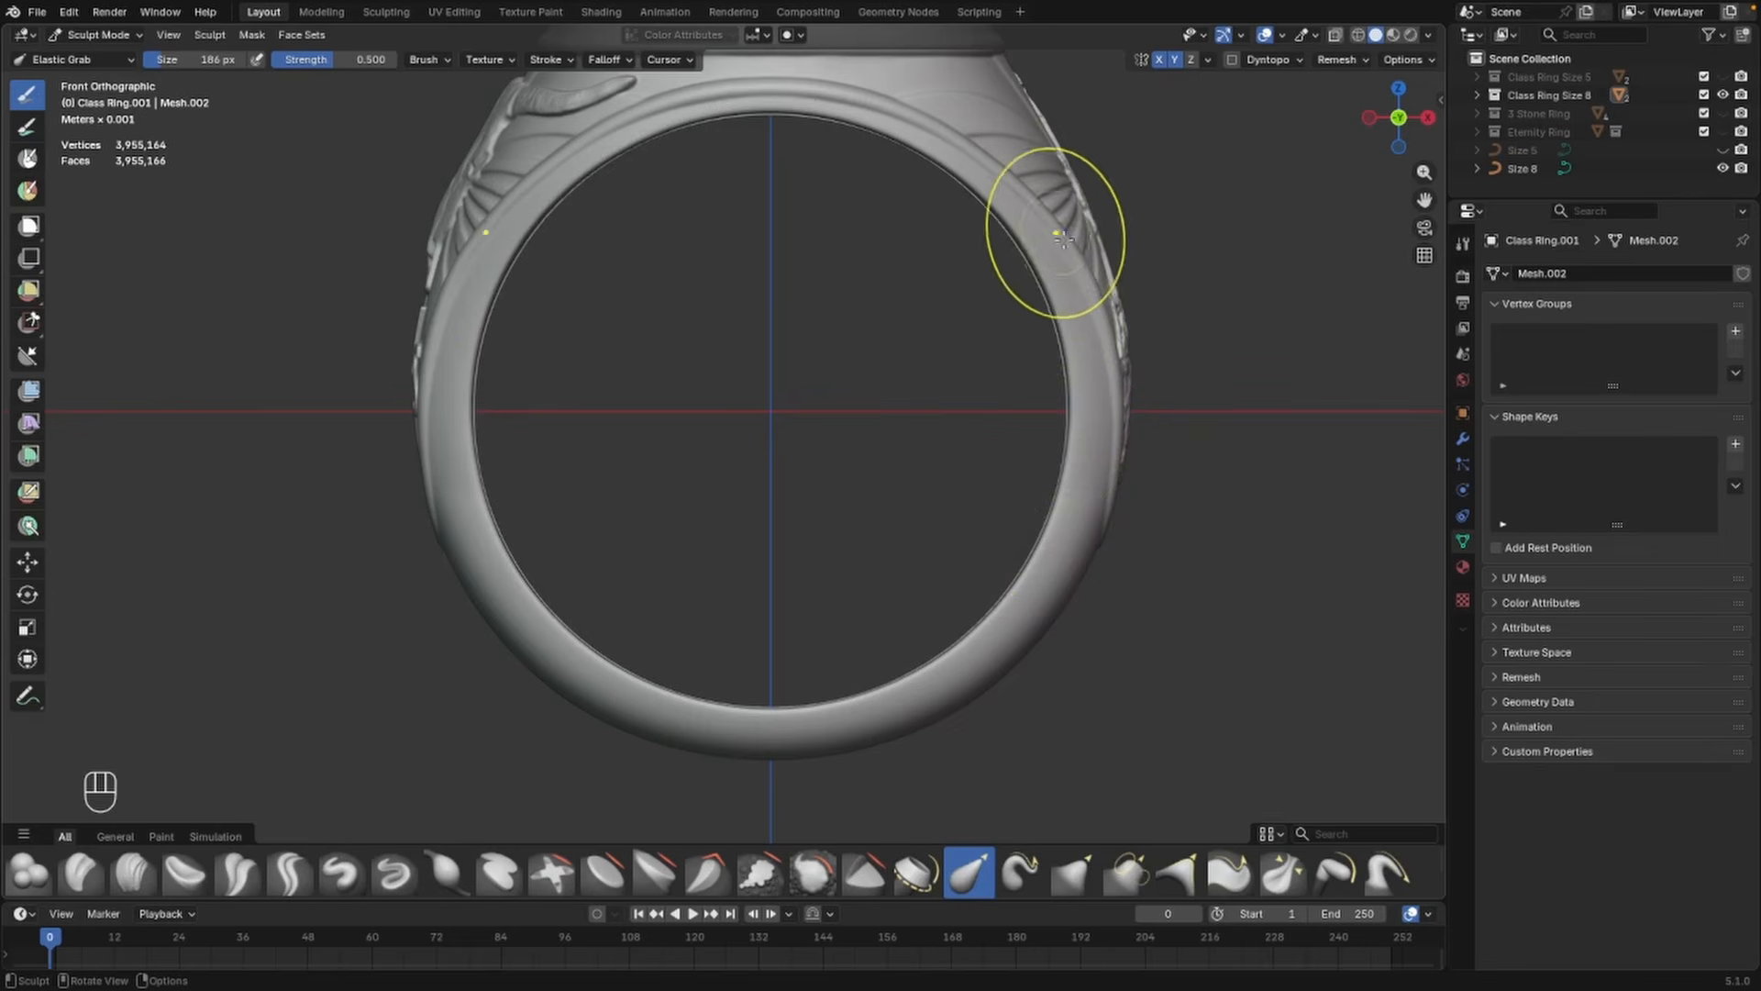
pyautogui.moveTo(1054, 267); pyautogui.dragTo(1014, 228)
pyautogui.scroll(-1, 1014, 229)
pyautogui.keyDown('shift'); pyautogui.moveTo(1019, 238); pyautogui.dragTo(1070, 306, button='middle'); pyautogui.keyUp('shift')
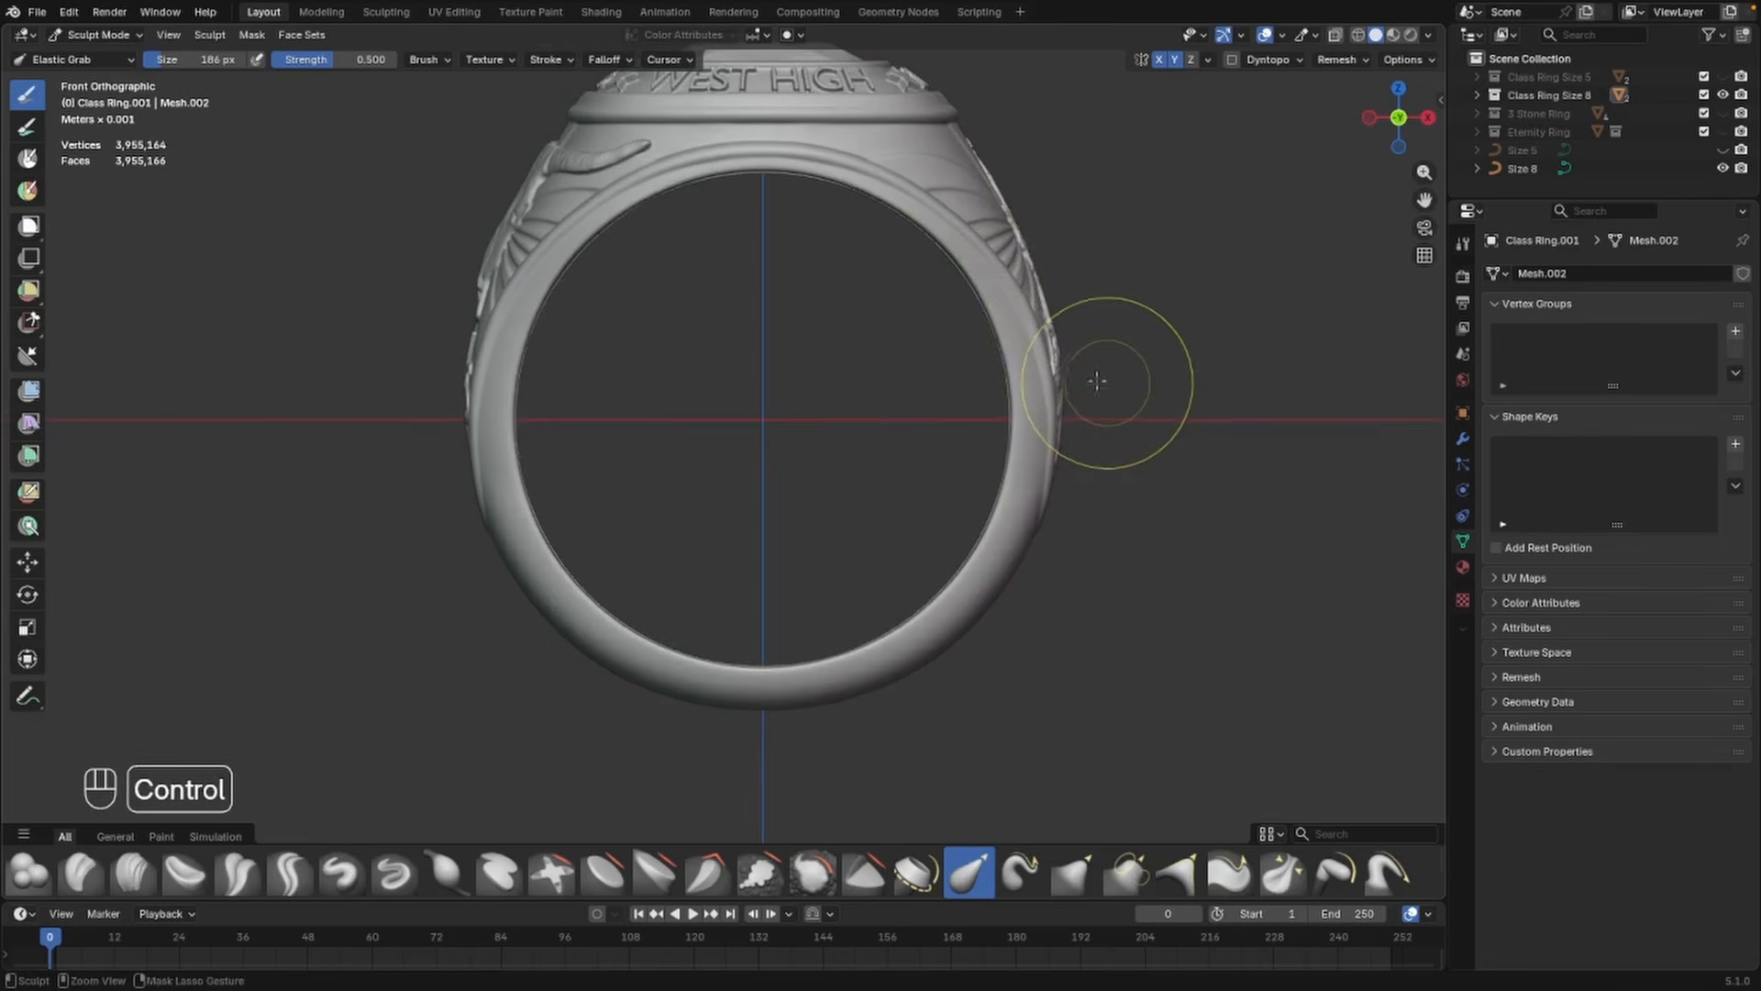
pyautogui.hotkey('ctrl', 'Tab')
pyautogui.moveTo(1031, 389)
pyautogui.mouseDown(button='middle')
pyautogui.moveTo(1073, 370)
pyautogui.moveTo(941, 339)
pyautogui.moveTo(936, 437)
pyautogui.moveTo(854, 468)
pyautogui.mouseUp(button='middle')
pyautogui.click(769, 398)
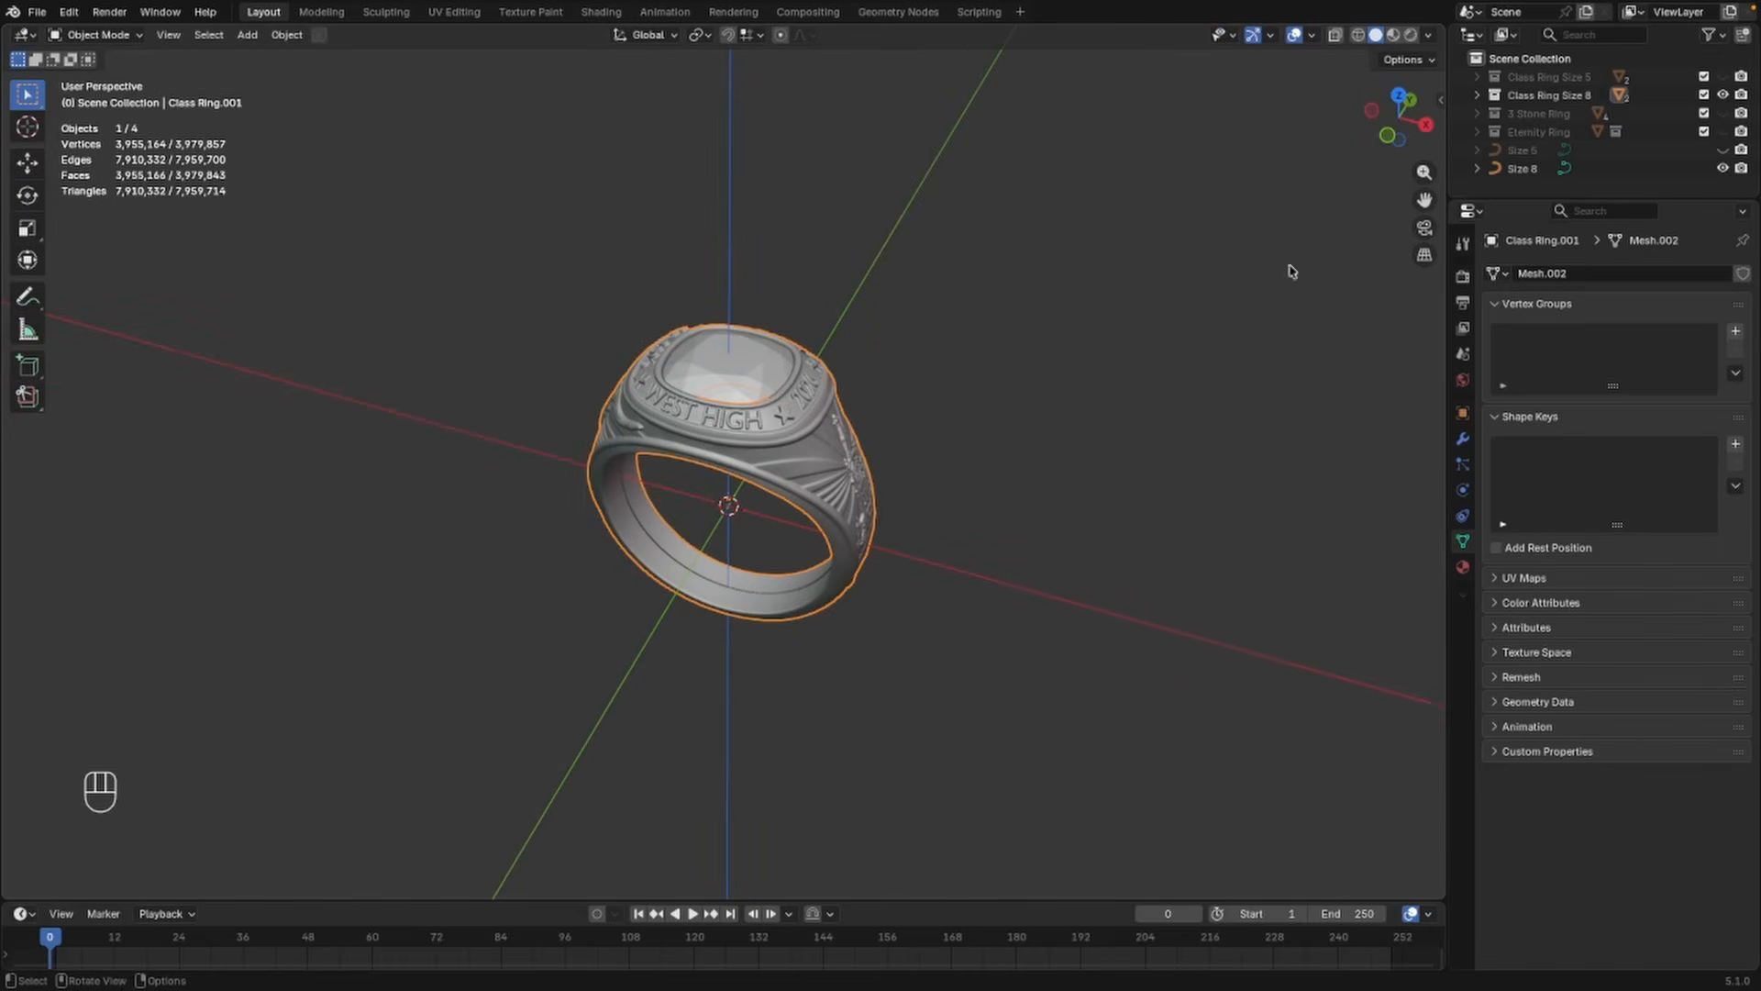
# Show the Class Ring Size 5 collection and move both class rings with their cushion gems aside along X
pyautogui.click(1723, 77)
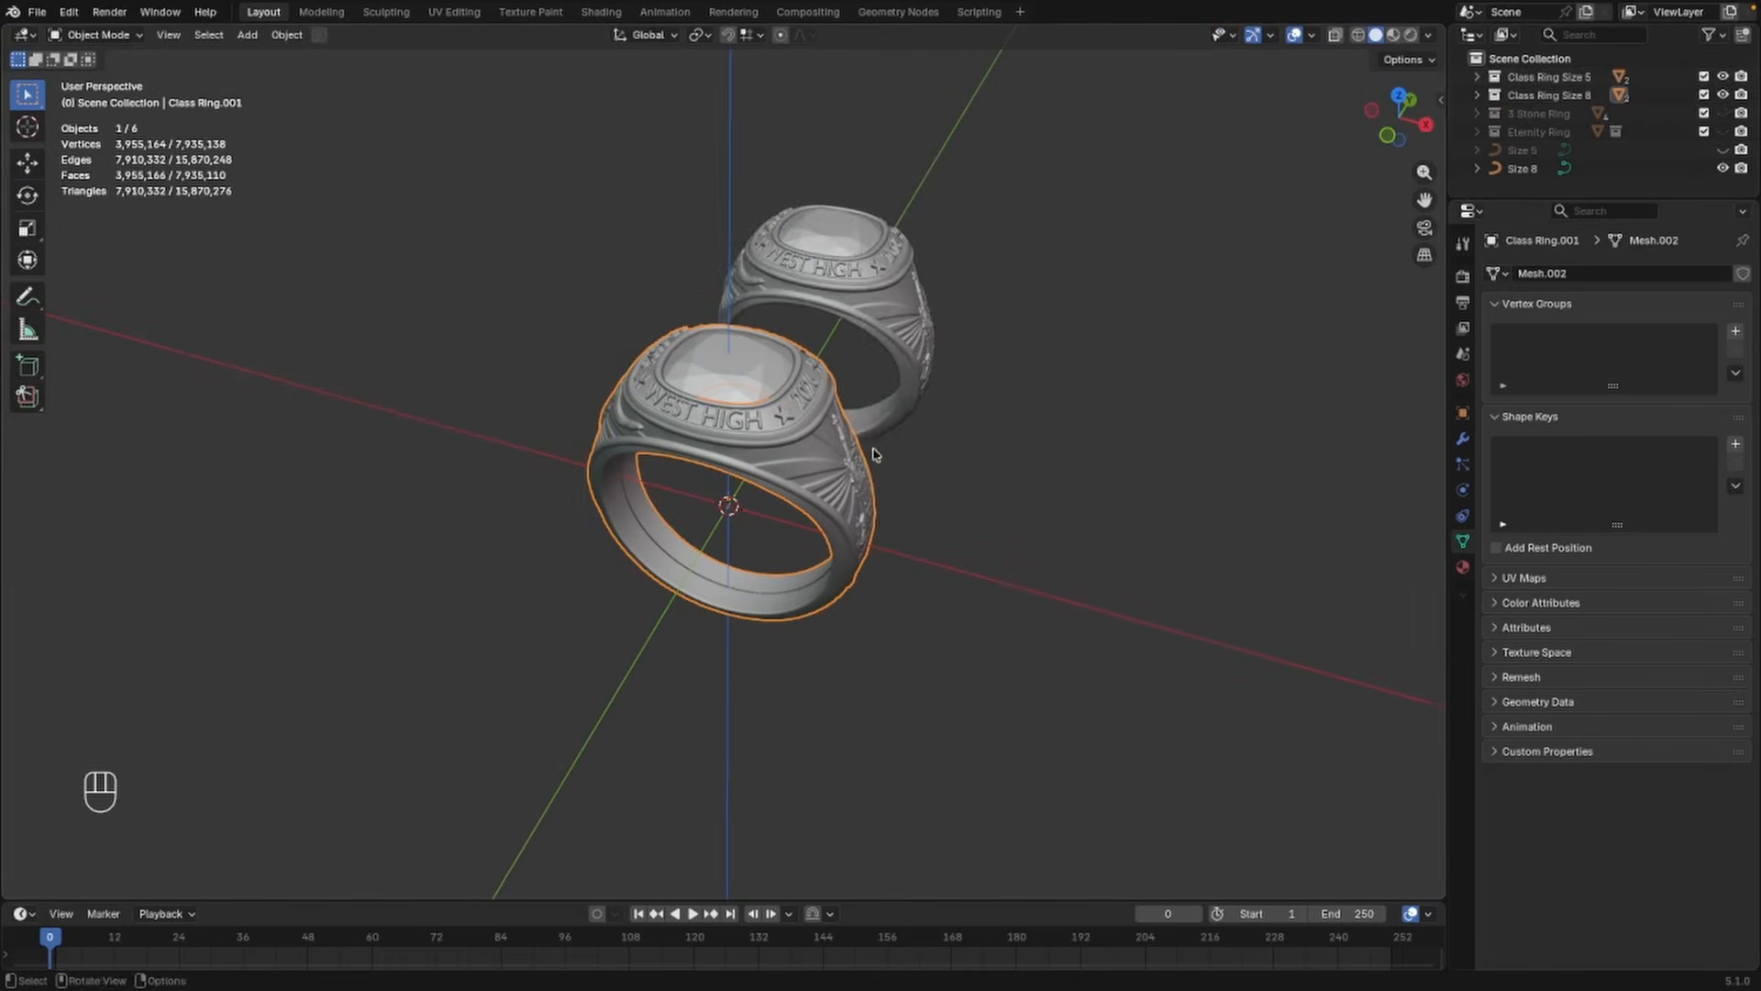
pyautogui.moveTo(873, 454); pyautogui.dragTo(945, 395, button='middle')
pyautogui.scroll(2, 828, 466)
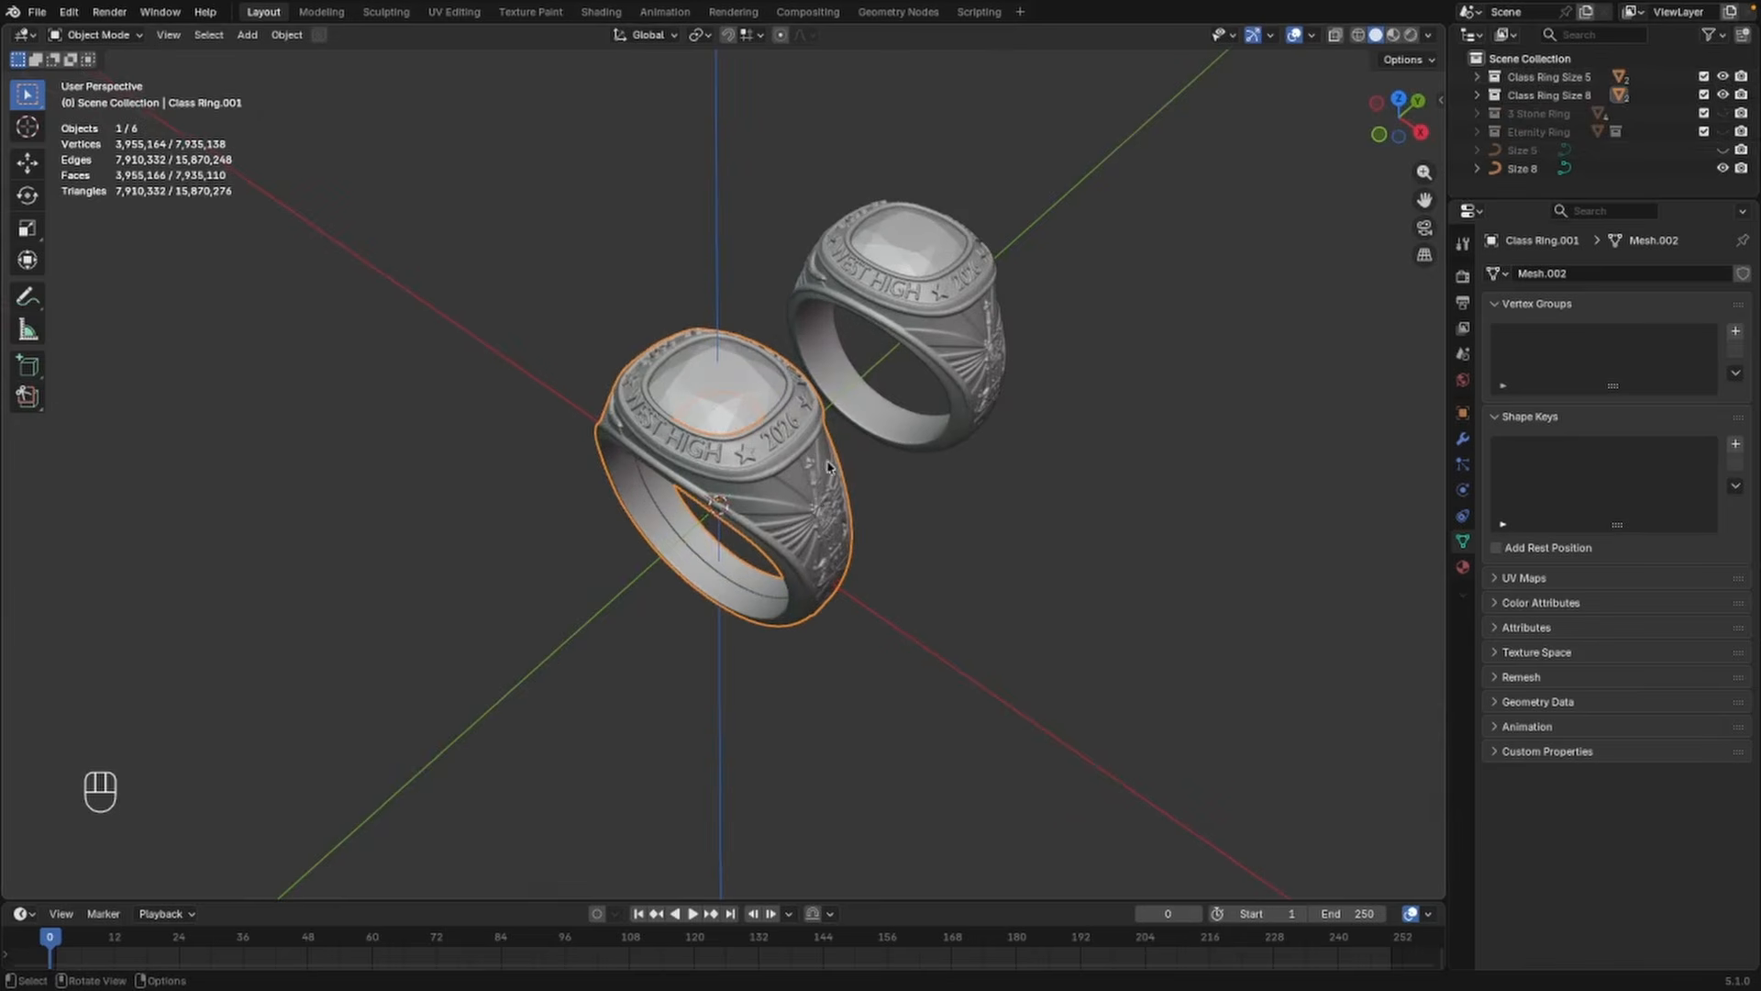
pyautogui.keyDown('shift'); pyautogui.click(768, 427); pyautogui.keyUp('shift')
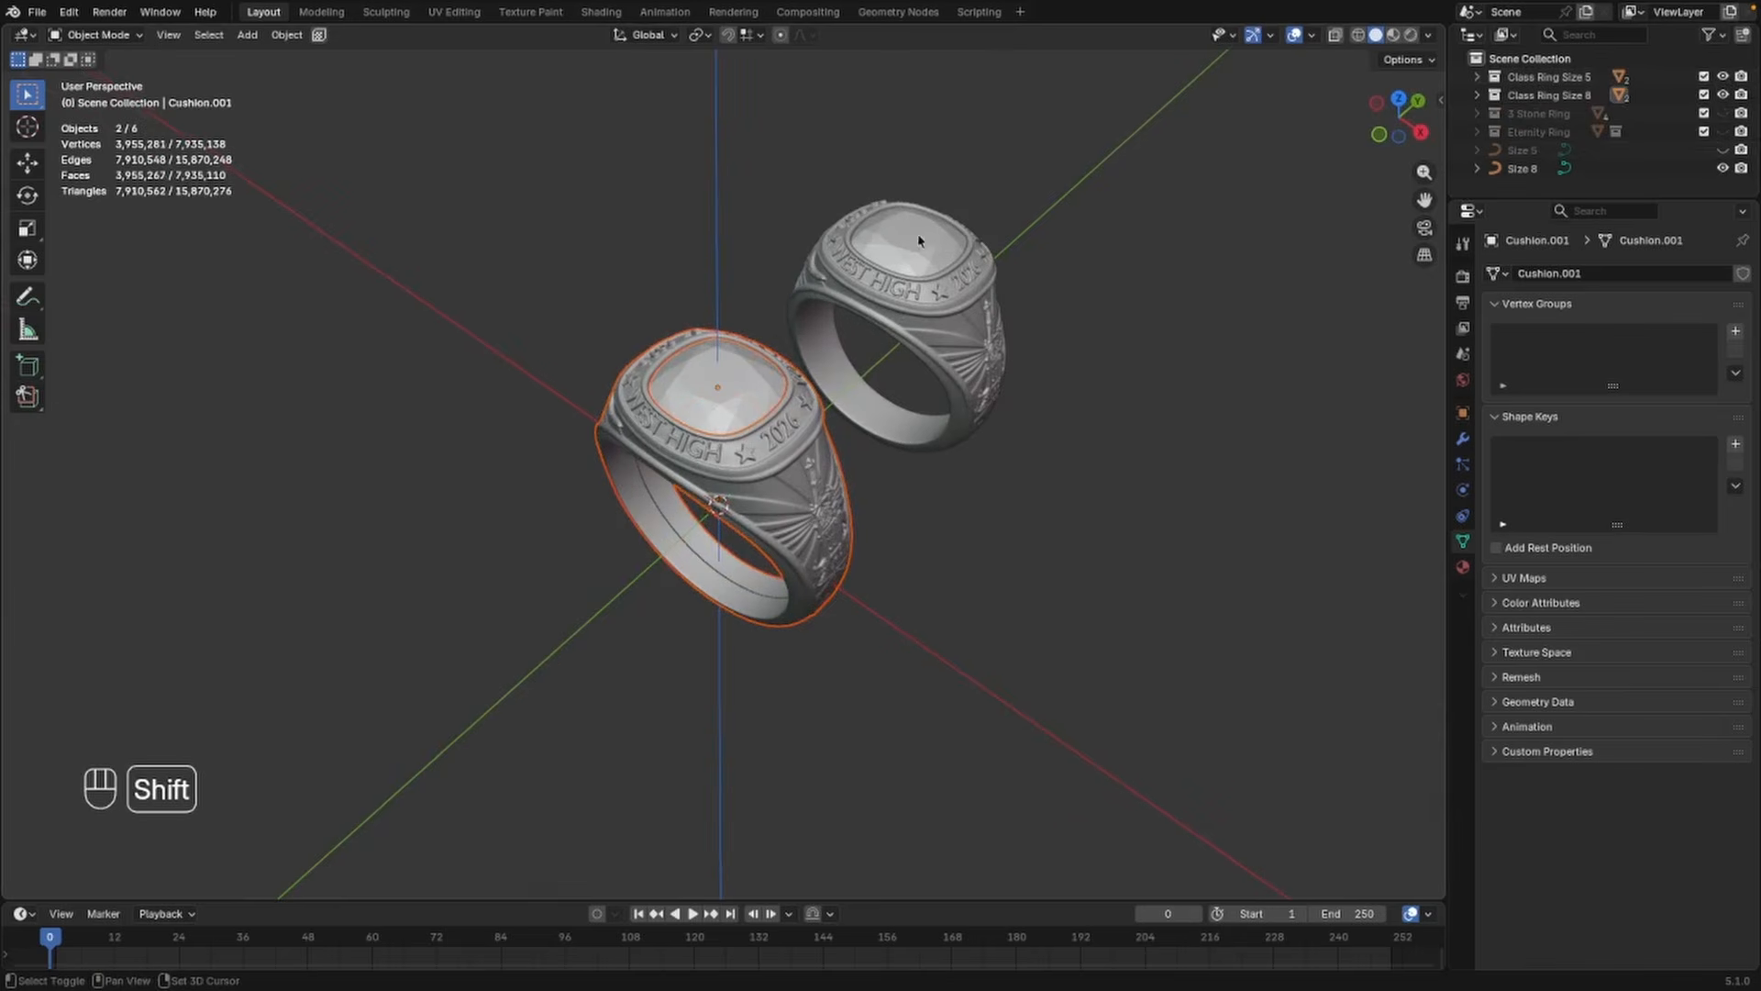
pyautogui.keyDown('shift'); pyautogui.click(961, 344); pyautogui.keyUp('shift')
pyautogui.press('g')
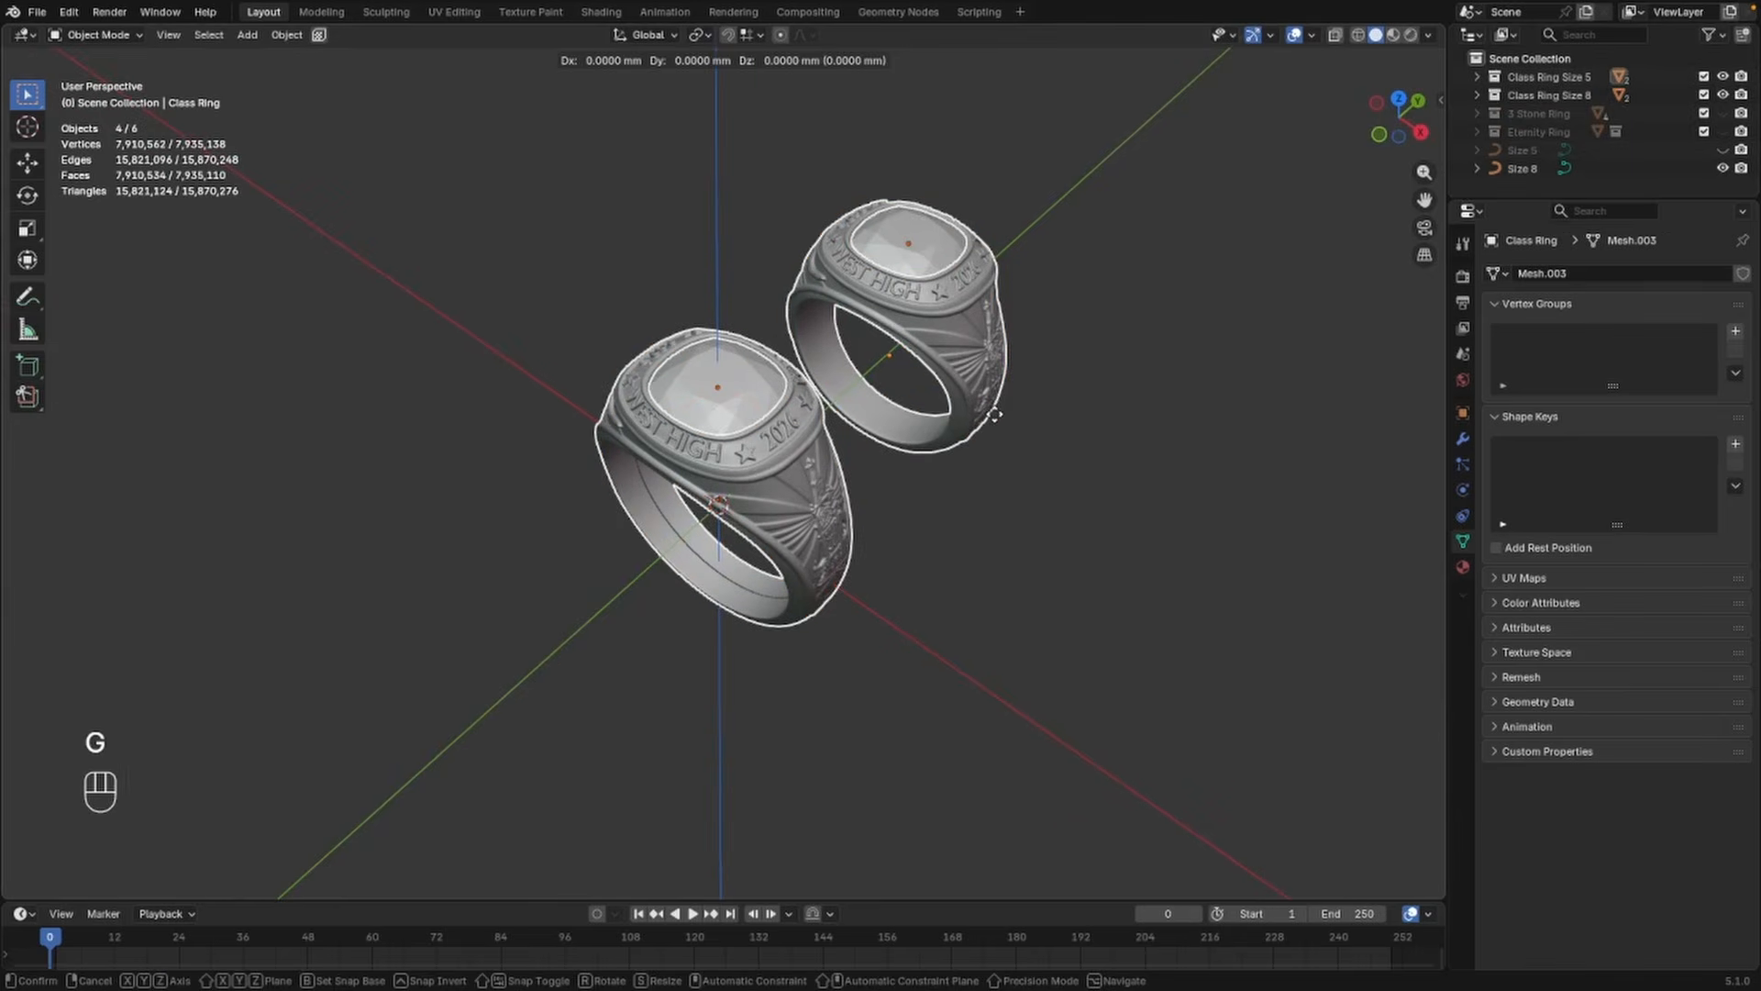
pyautogui.press('x')
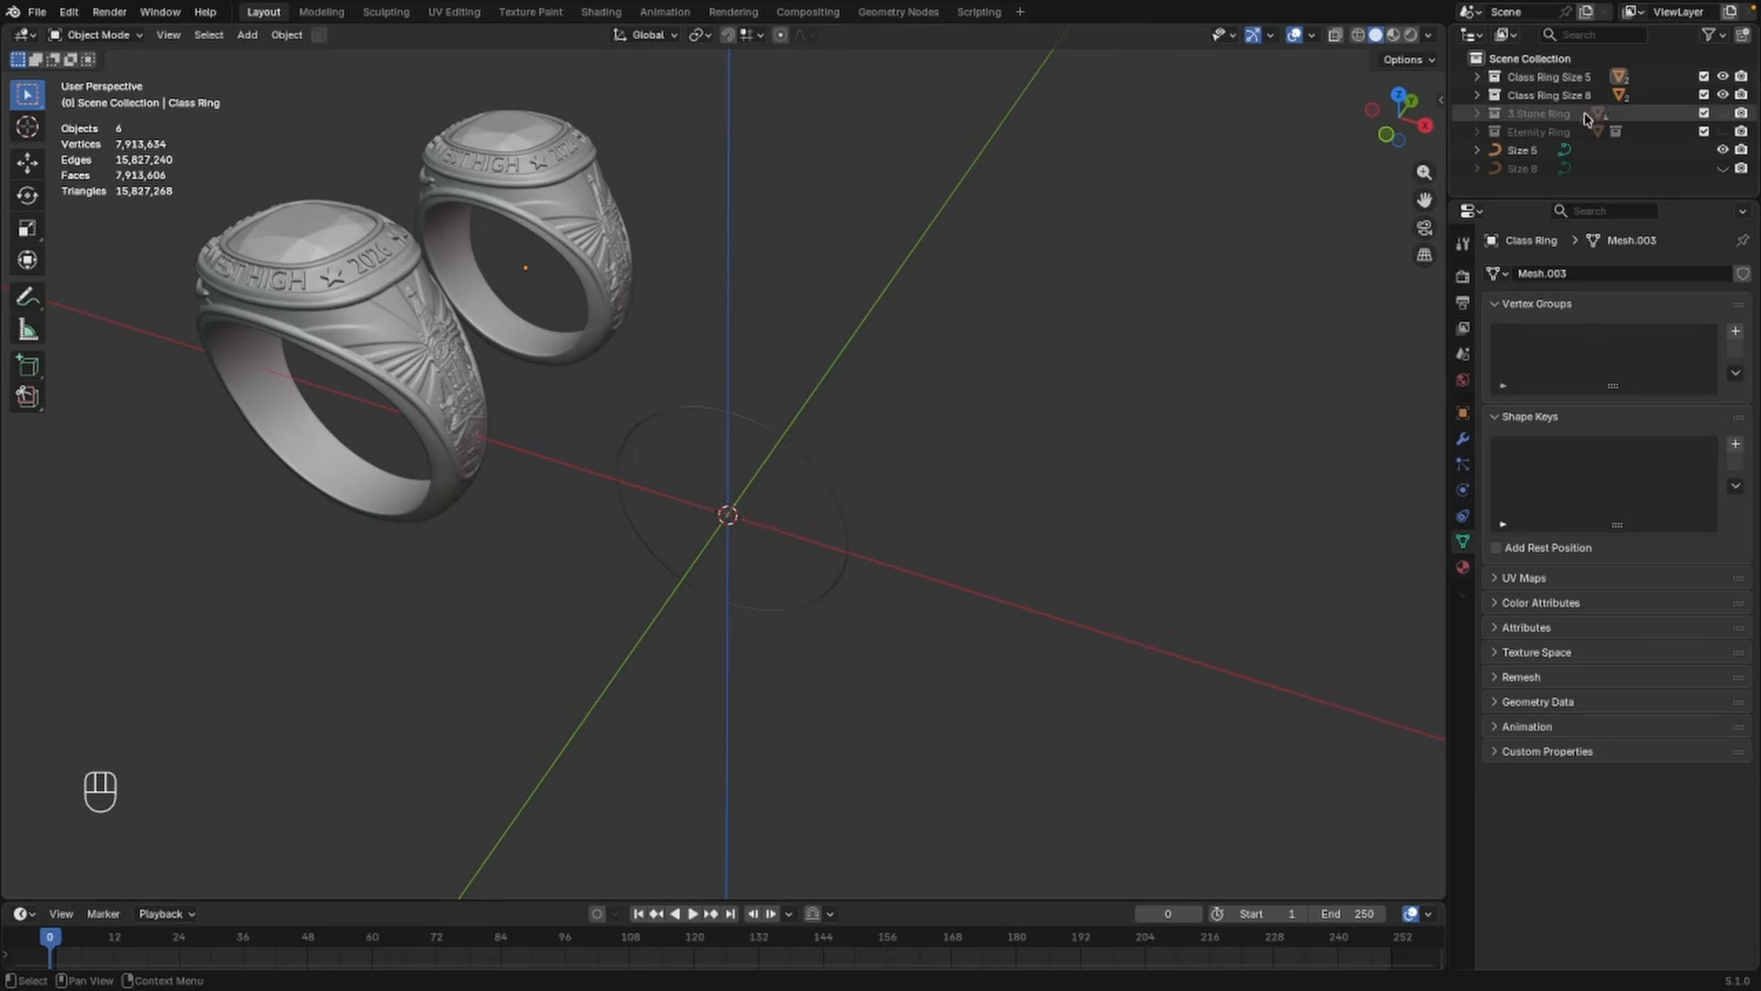
# Show the 3 Stone Ring collection and view the ring from the front against the Size 5 curve
pyautogui.click(1541, 115)
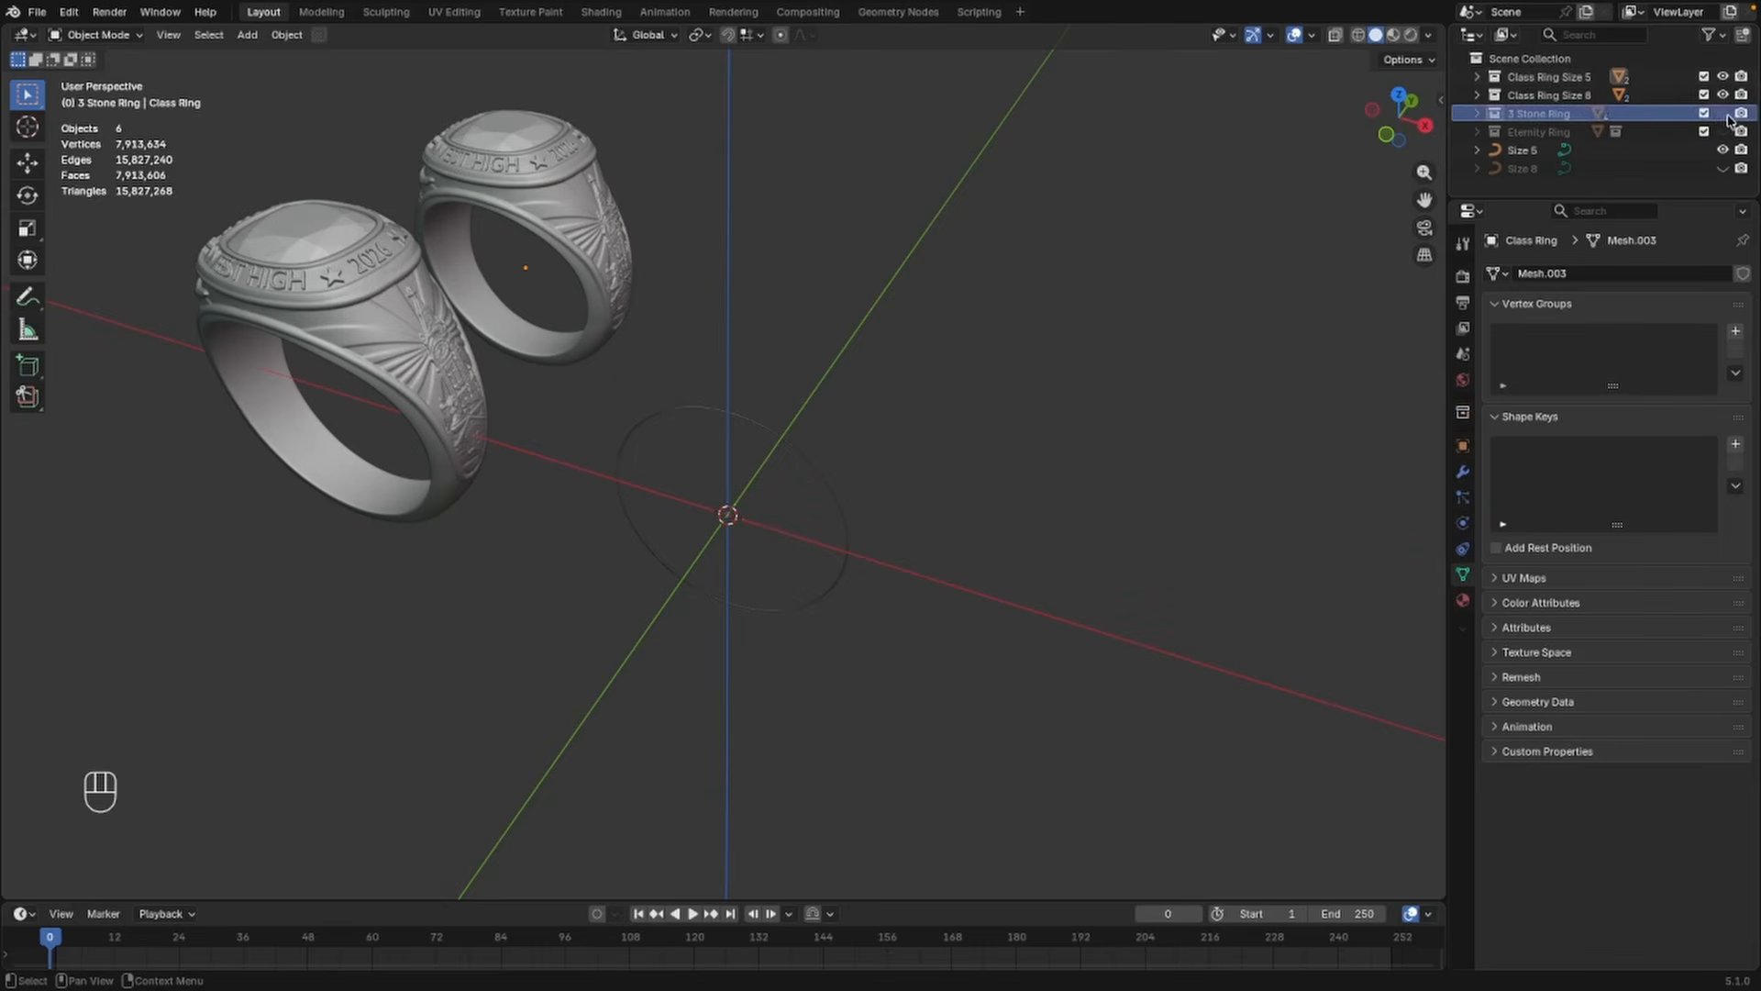
pyautogui.click(1727, 115)
pyautogui.scroll(2, 708, 538)
pyautogui.moveTo(708, 538); pyautogui.dragTo(955, 330, button='middle')
pyautogui.scroll(1, 817, 511)
pyautogui.scroll(1, 949, 326)
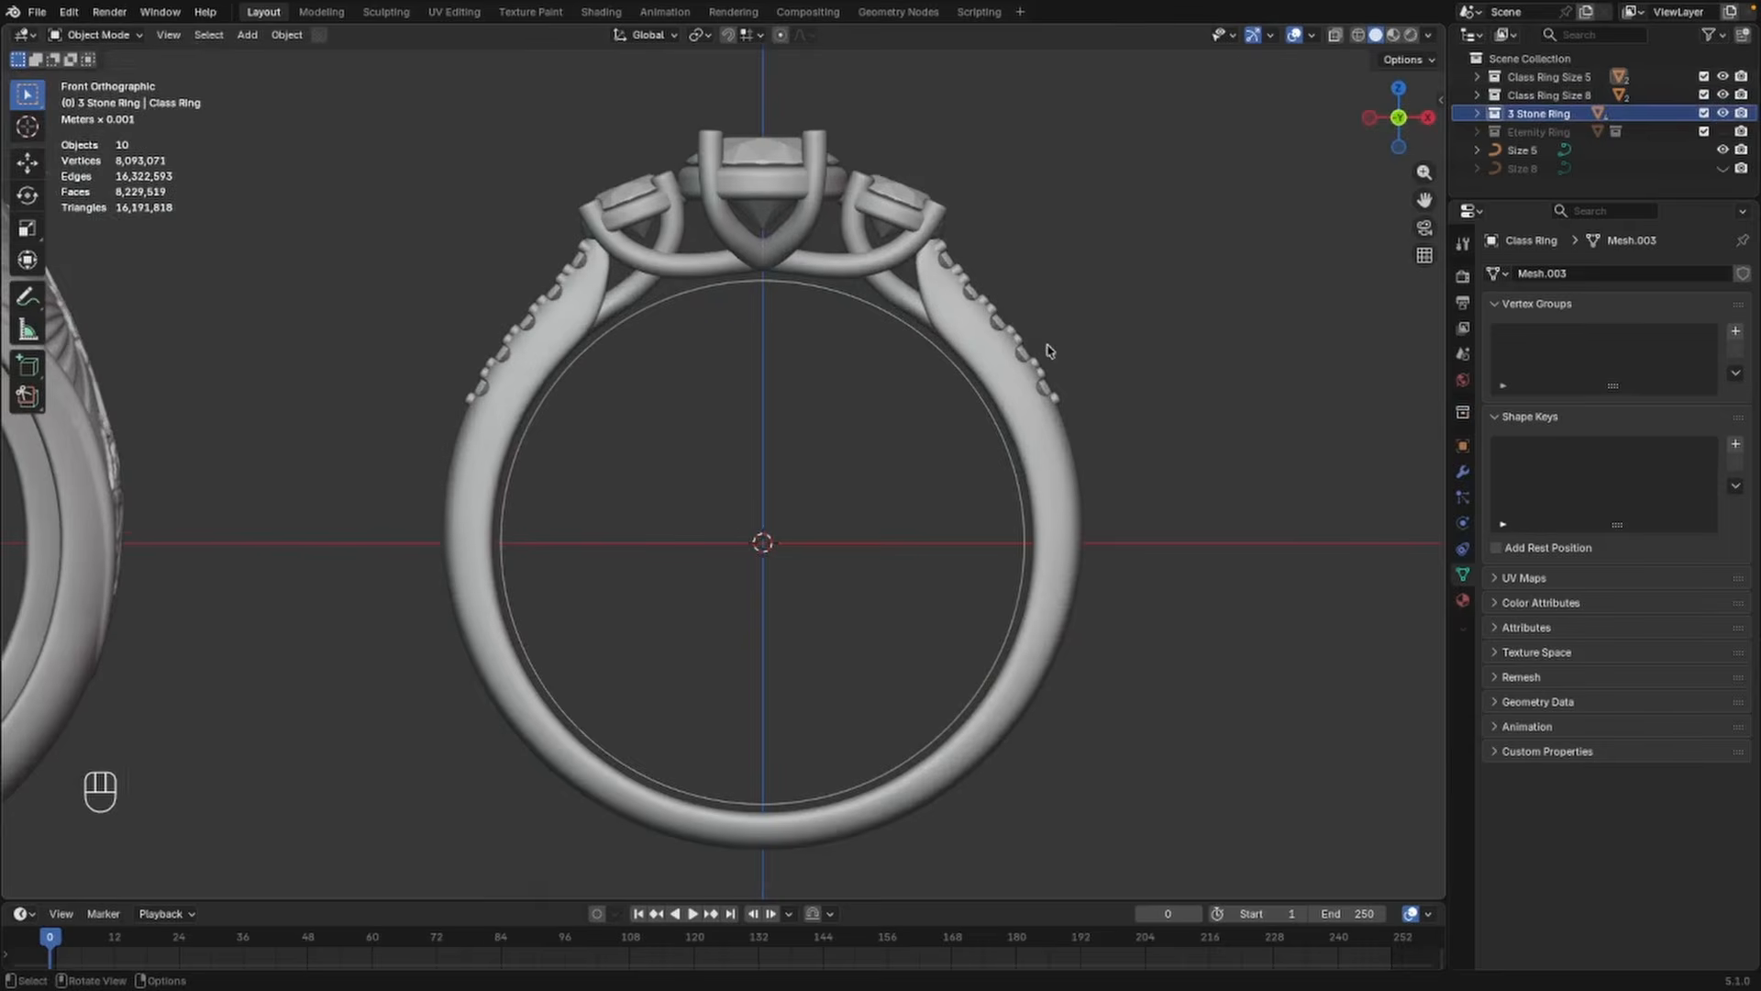
# Examine the three-stone ring's prongs, gem settings and band from several angles relative to the Size 5 curve
pyautogui.scroll(1, 1016, 375)
pyautogui.scroll(-2, 853, 333)
pyautogui.keyDown('shift'); pyautogui.moveTo(872, 330); pyautogui.dragTo(872, 373, button='middle'); pyautogui.keyUp('shift')
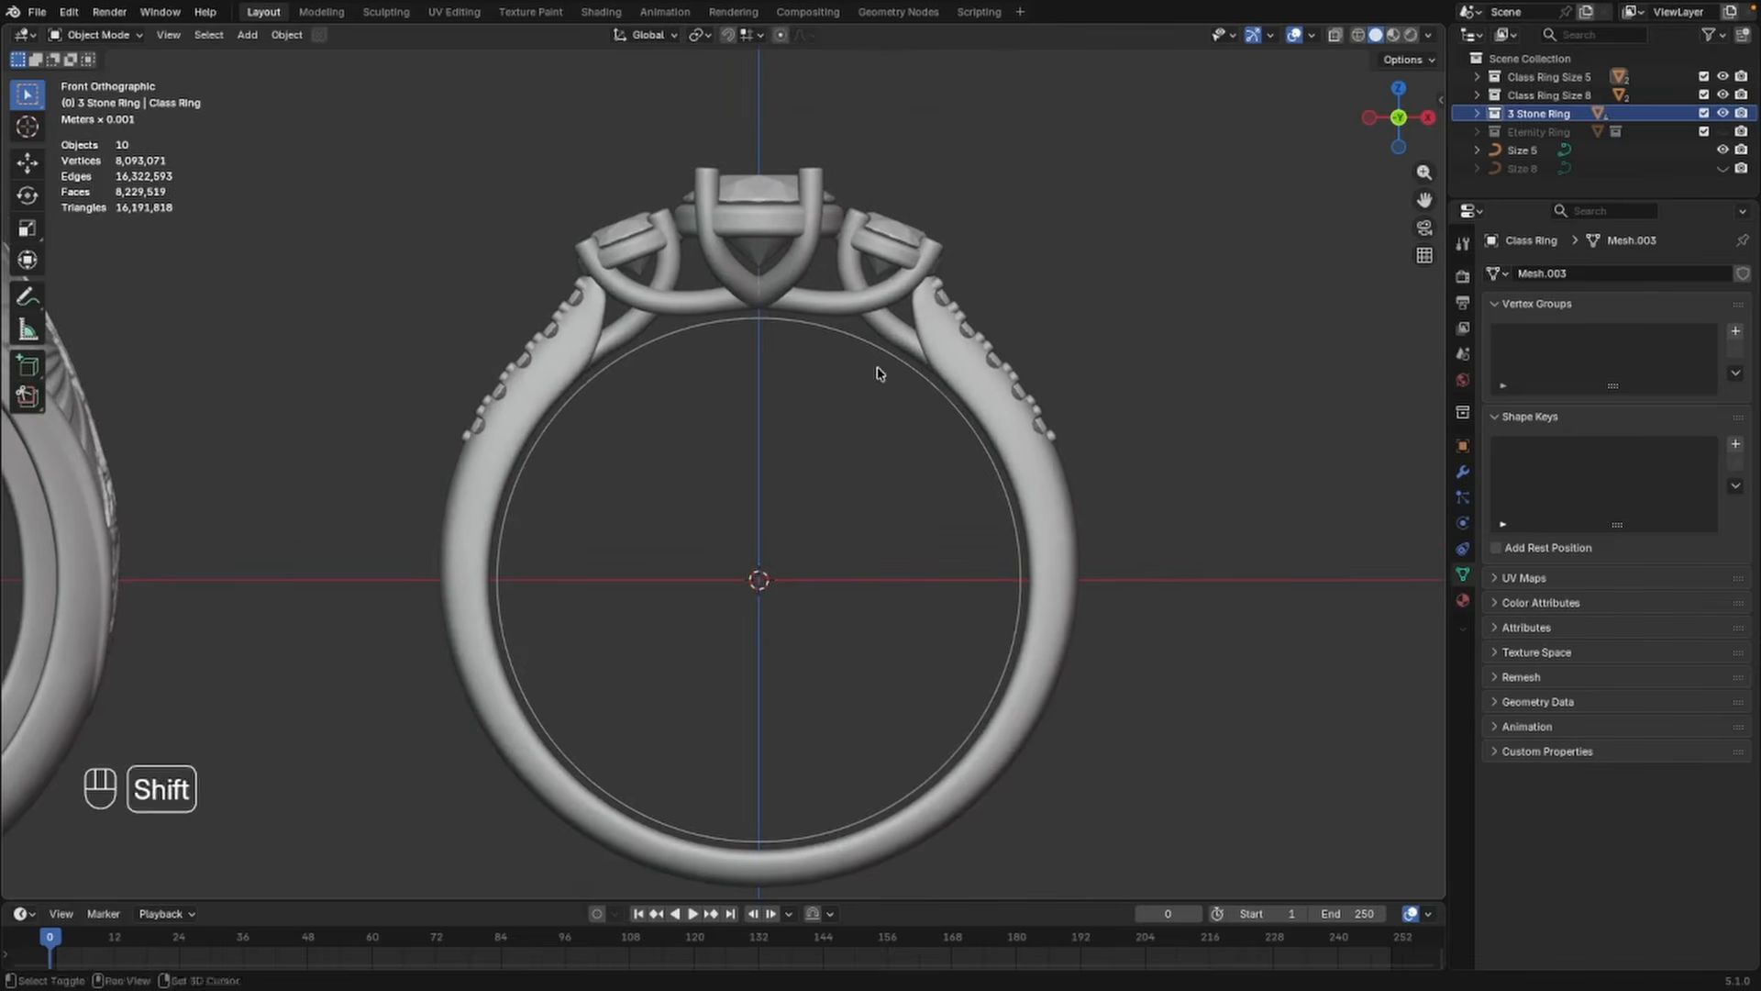
pyautogui.moveTo(691, 390); pyautogui.dragTo(831, 370, button='middle')
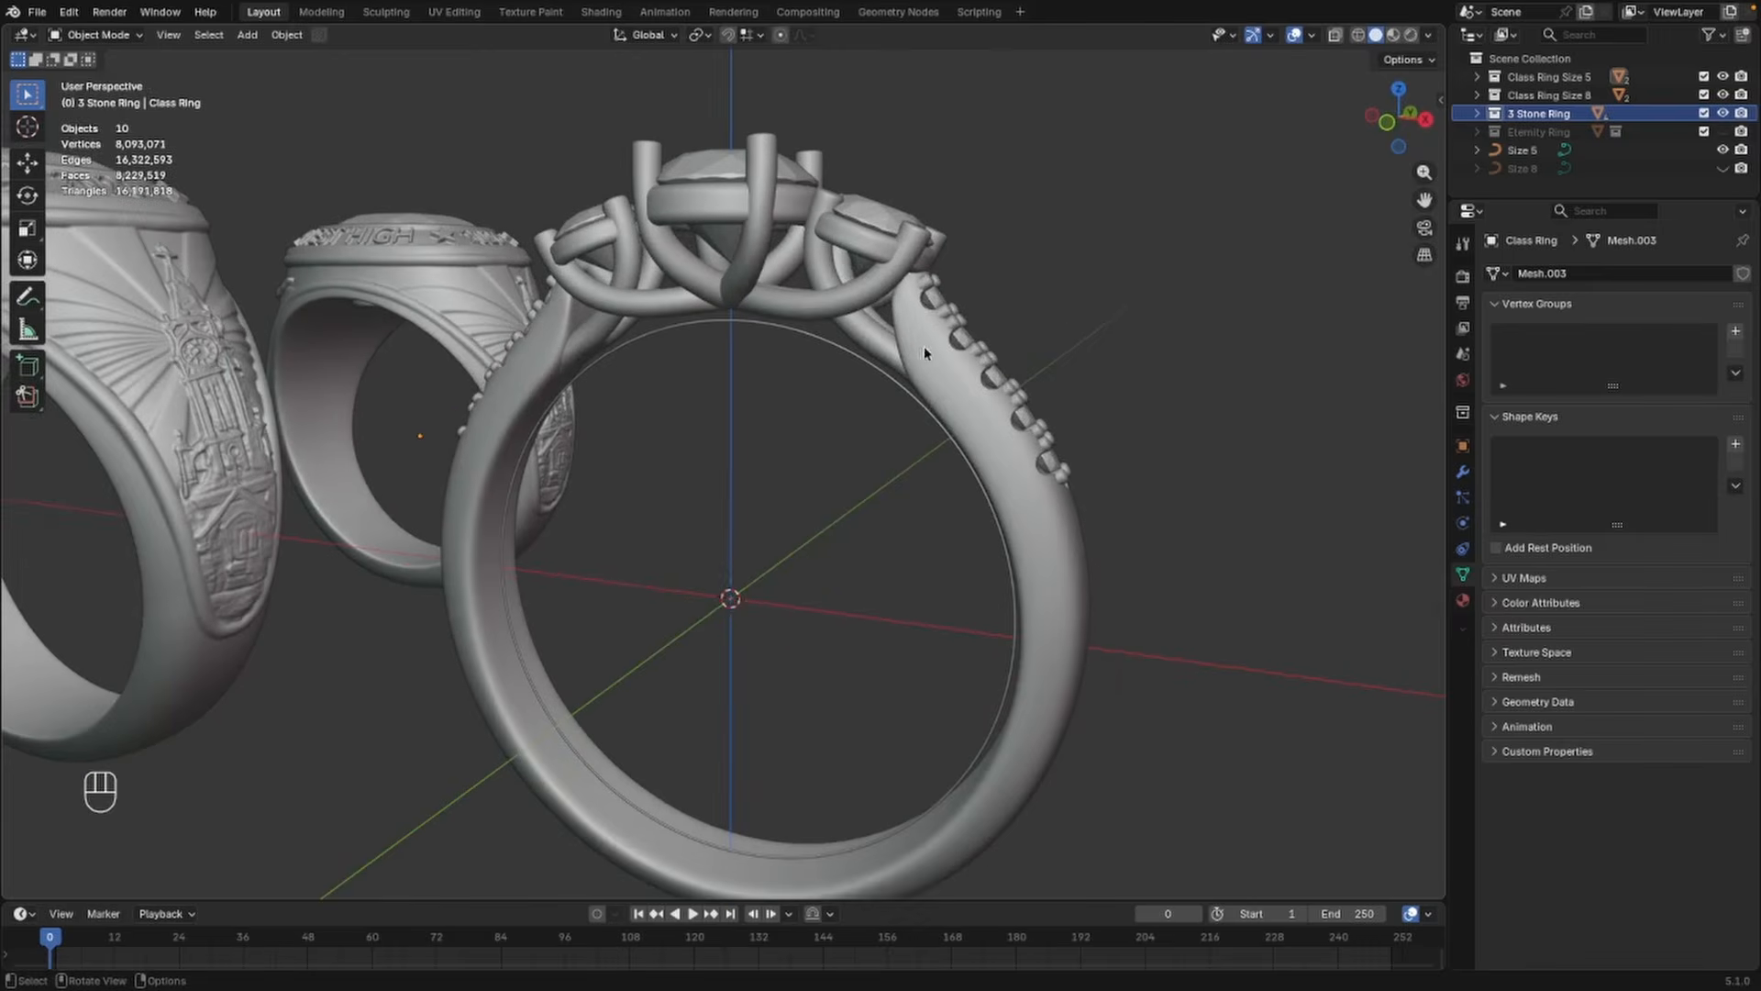
pyautogui.moveTo(886, 313); pyautogui.dragTo(745, 368, button='middle')
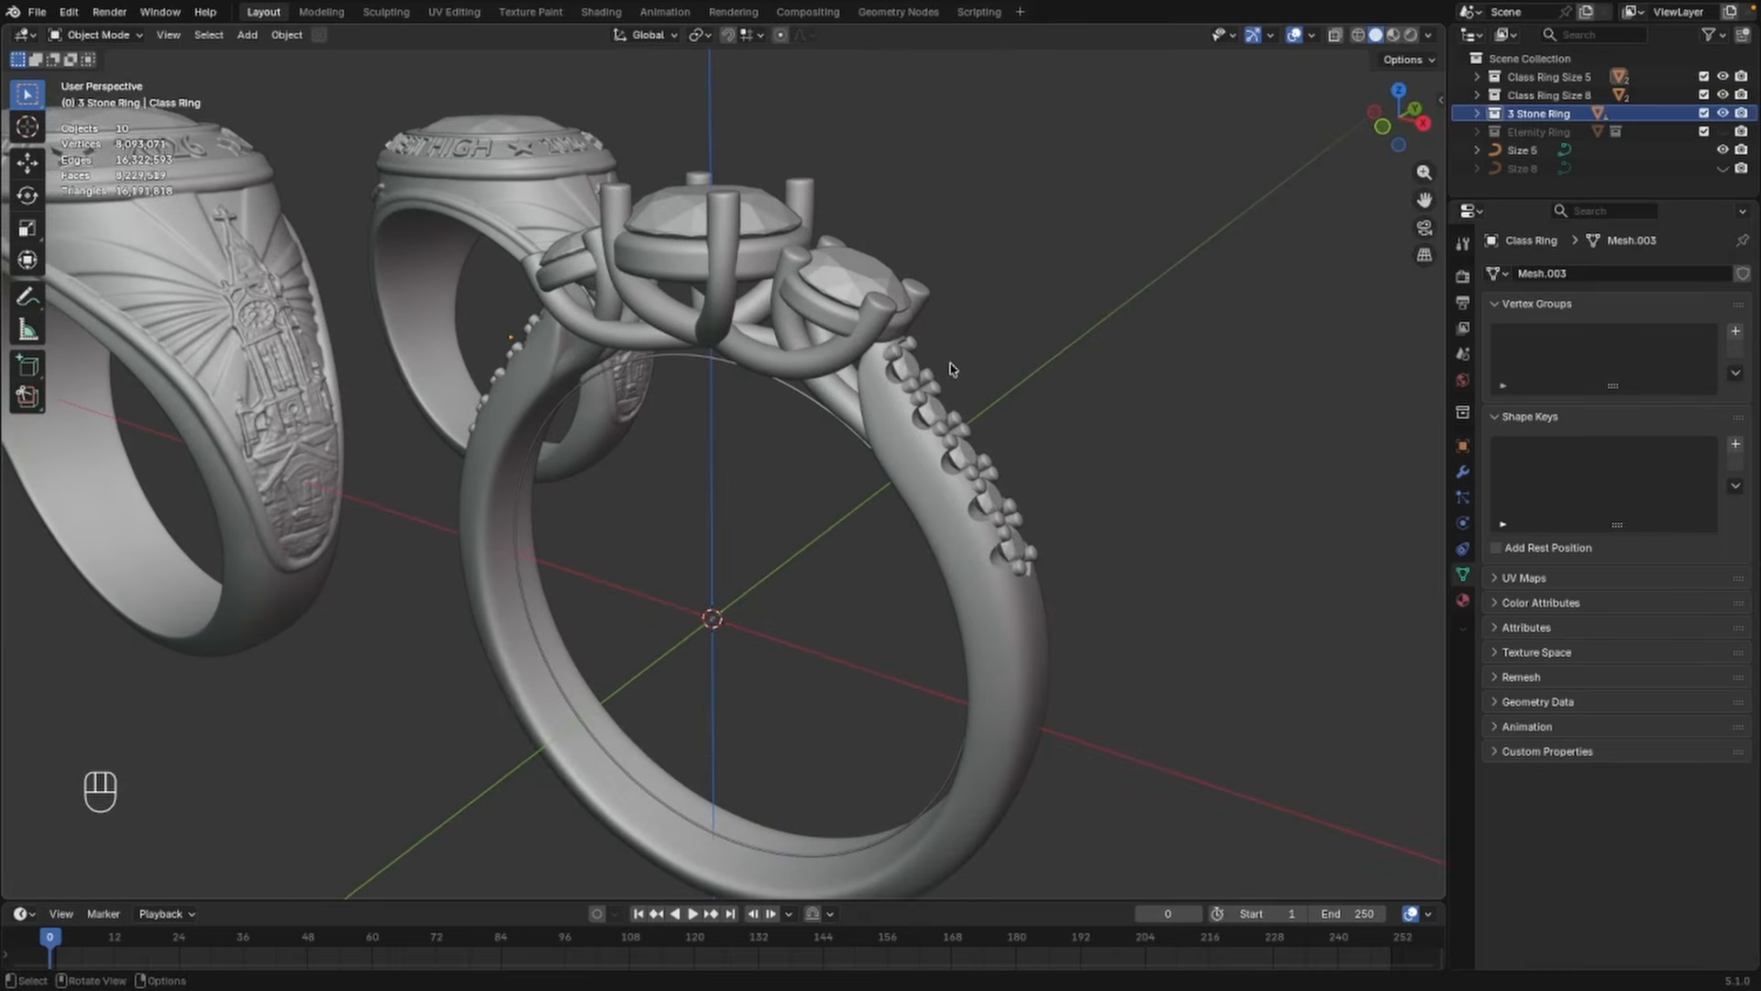
pyautogui.moveTo(951, 369); pyautogui.dragTo(931, 482, button='middle')
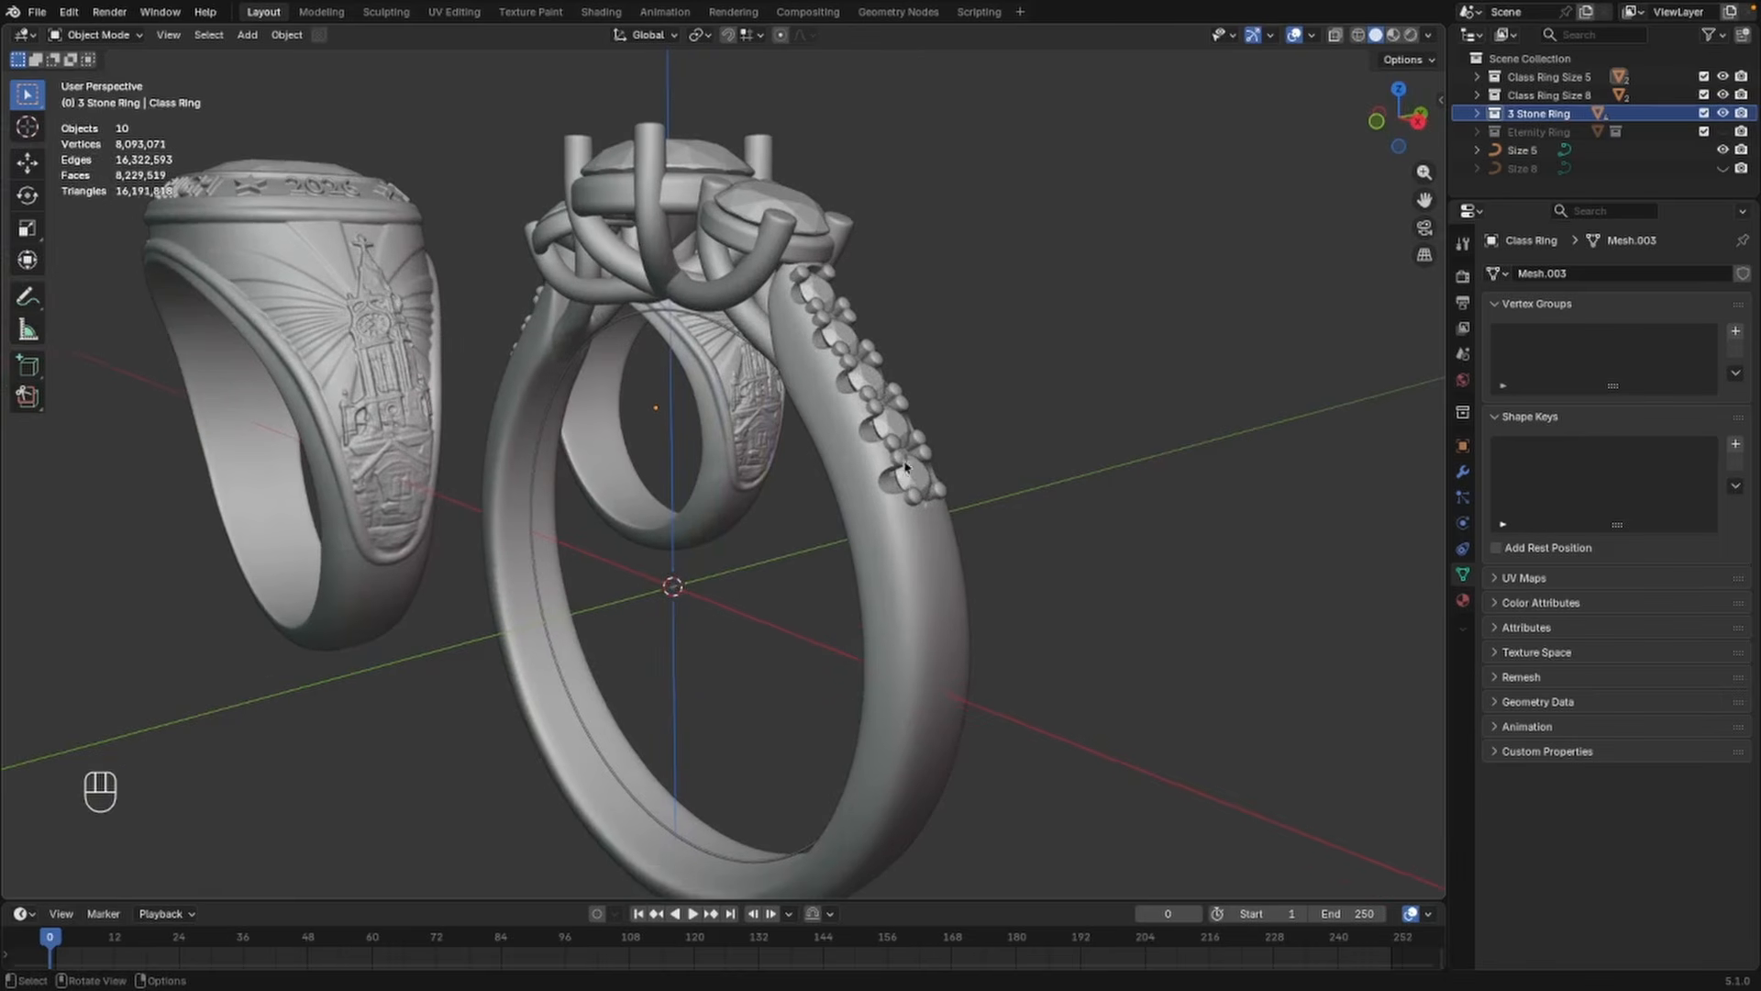
pyautogui.scroll(-1, 905, 466)
pyautogui.moveTo(856, 442); pyautogui.dragTo(945, 468, button='middle')
pyautogui.scroll(3, 975, 456)
pyautogui.scroll(-1, 966, 432)
pyautogui.scroll(1, 953, 437)
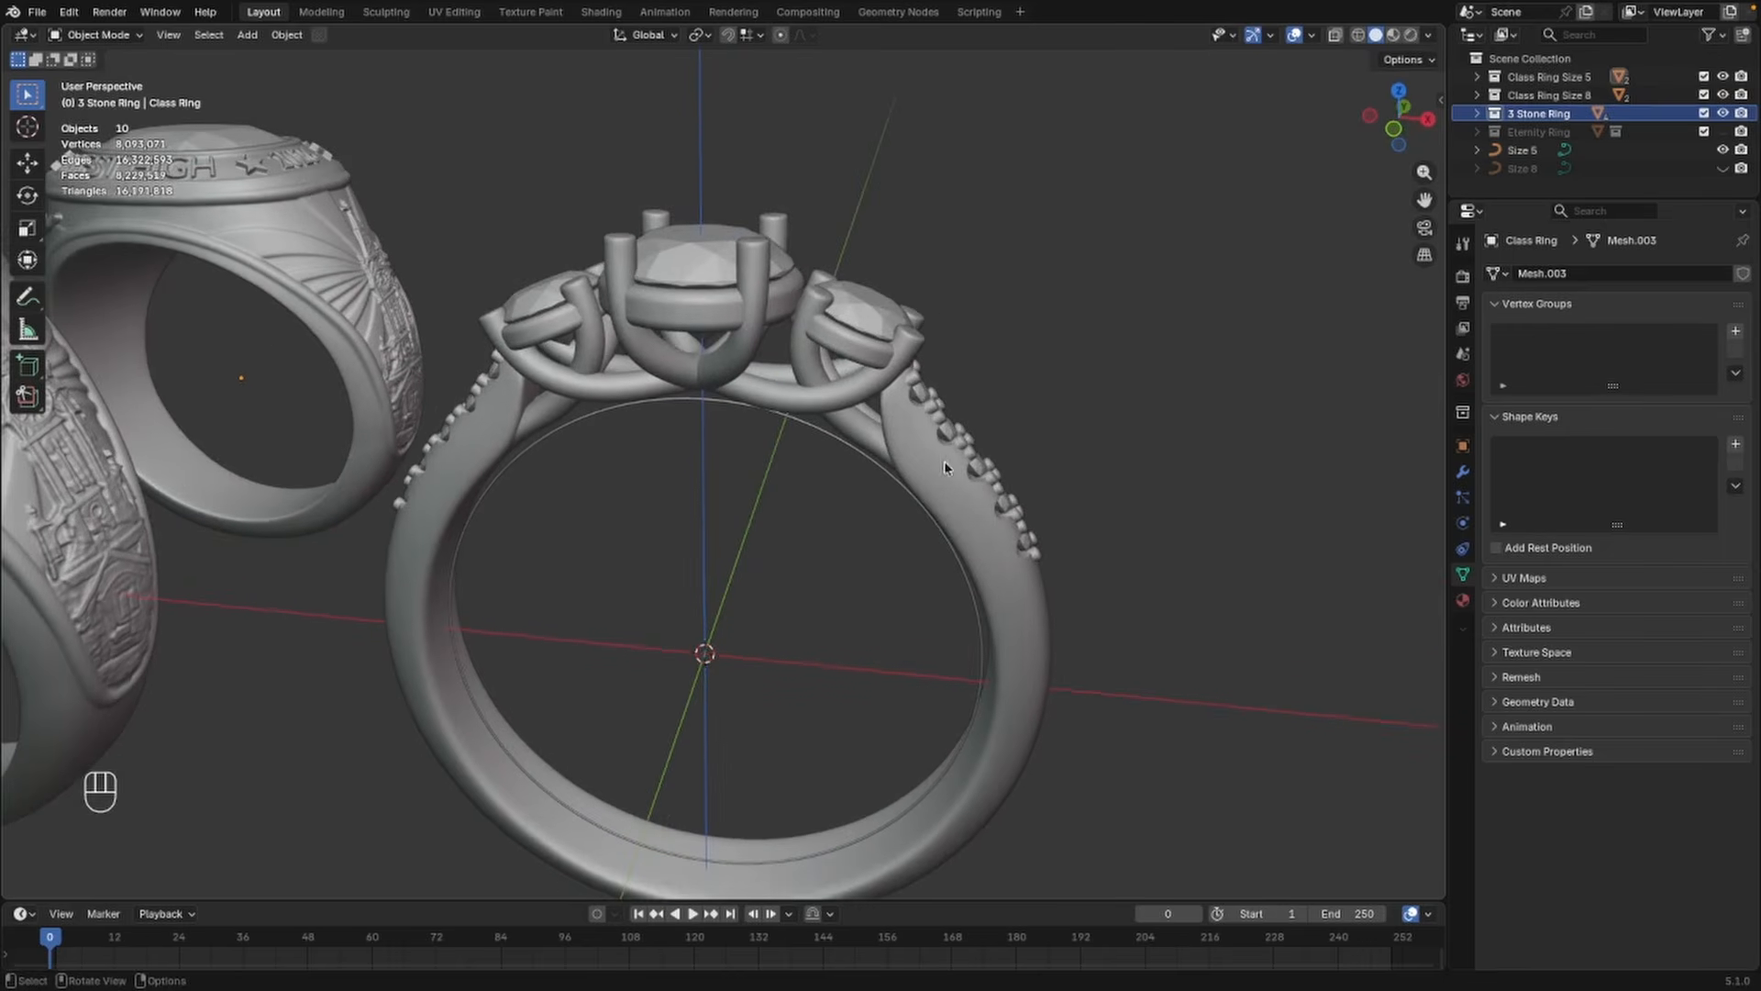
# Duplicate the 3 Stone Ring collection and rename the original as 3 Stone Ring Size 5
pyautogui.rightClick(1541, 117)
pyautogui.click(1543, 117)
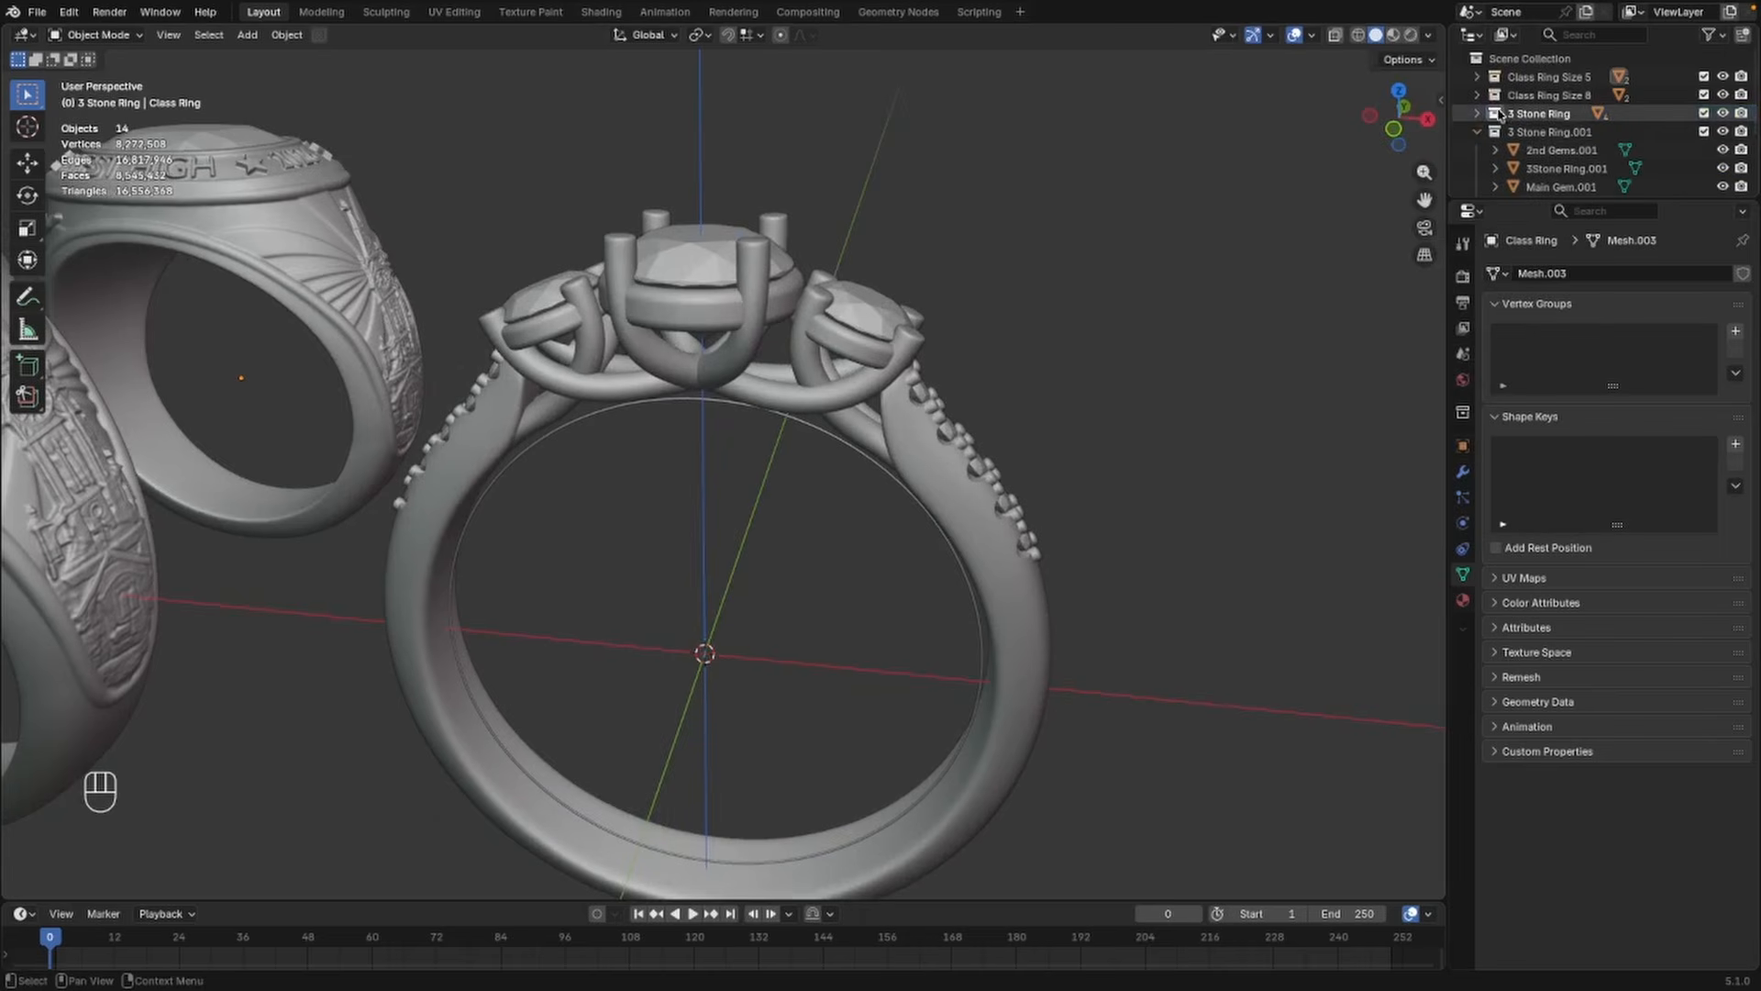
pyautogui.doubleClick(1569, 116)
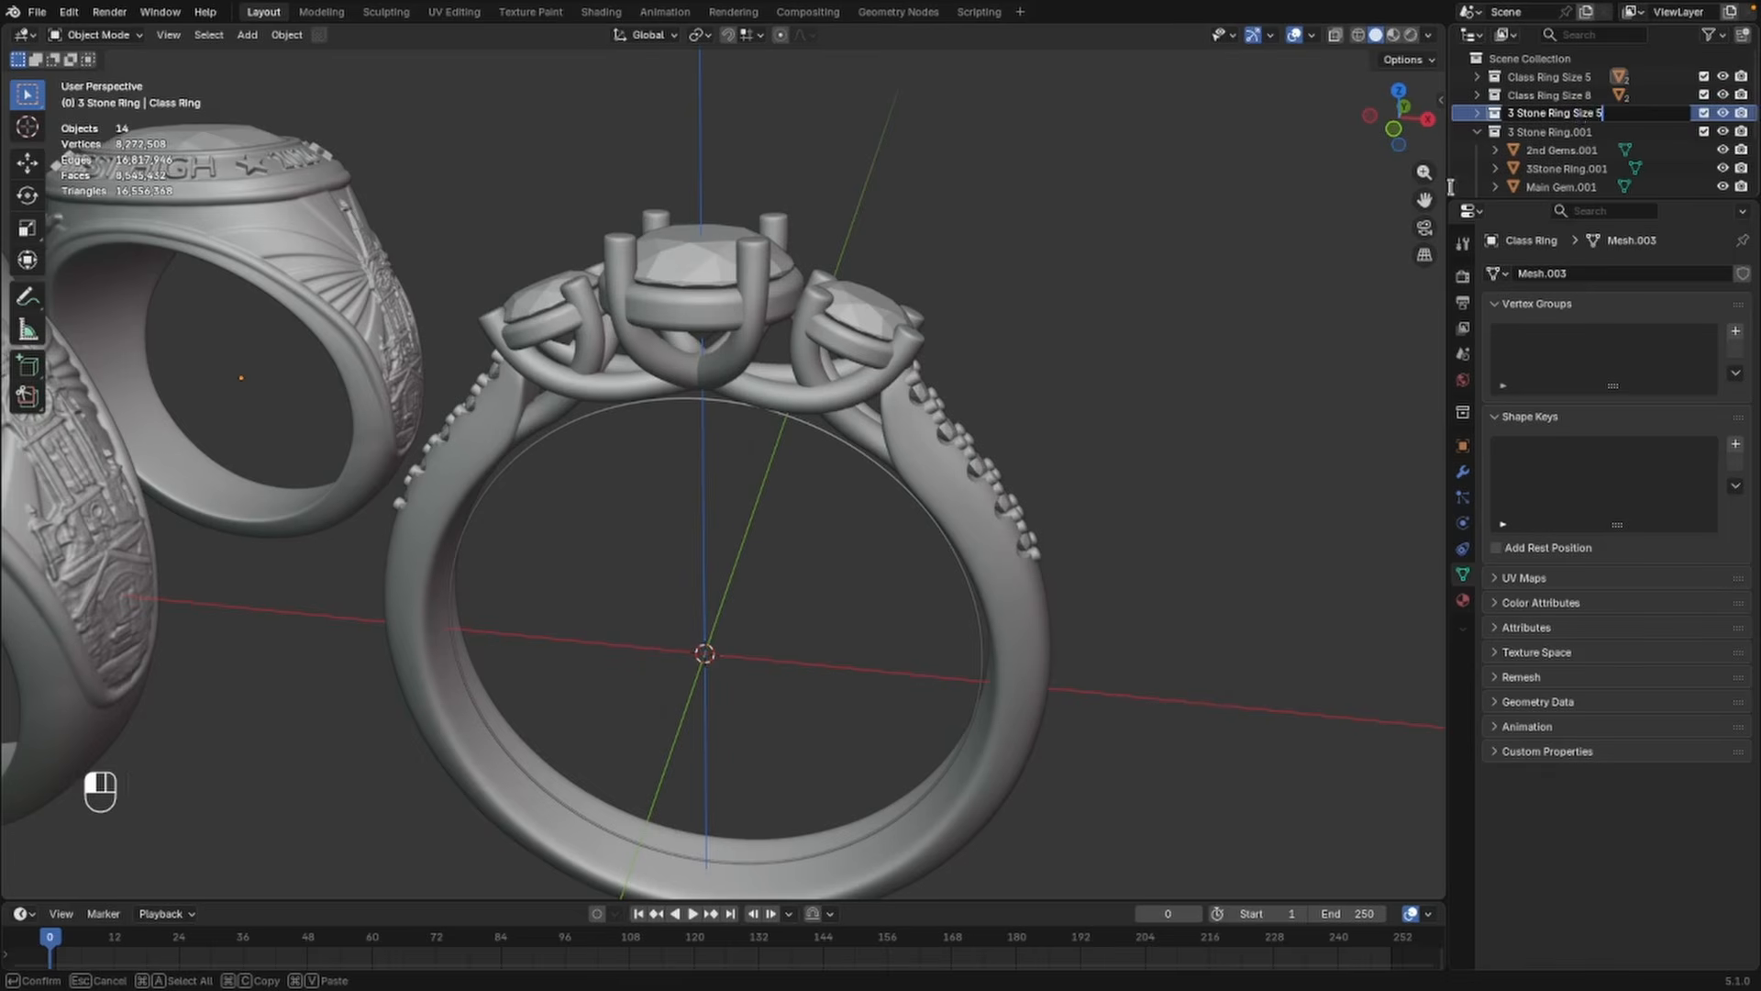
pyautogui.write('Size 5')
pyautogui.press('Return')
# Rename the duplicated collection as 3 Stone Ring Size 8, then collapse and hide it
pyautogui.doubleClick(1574, 131)
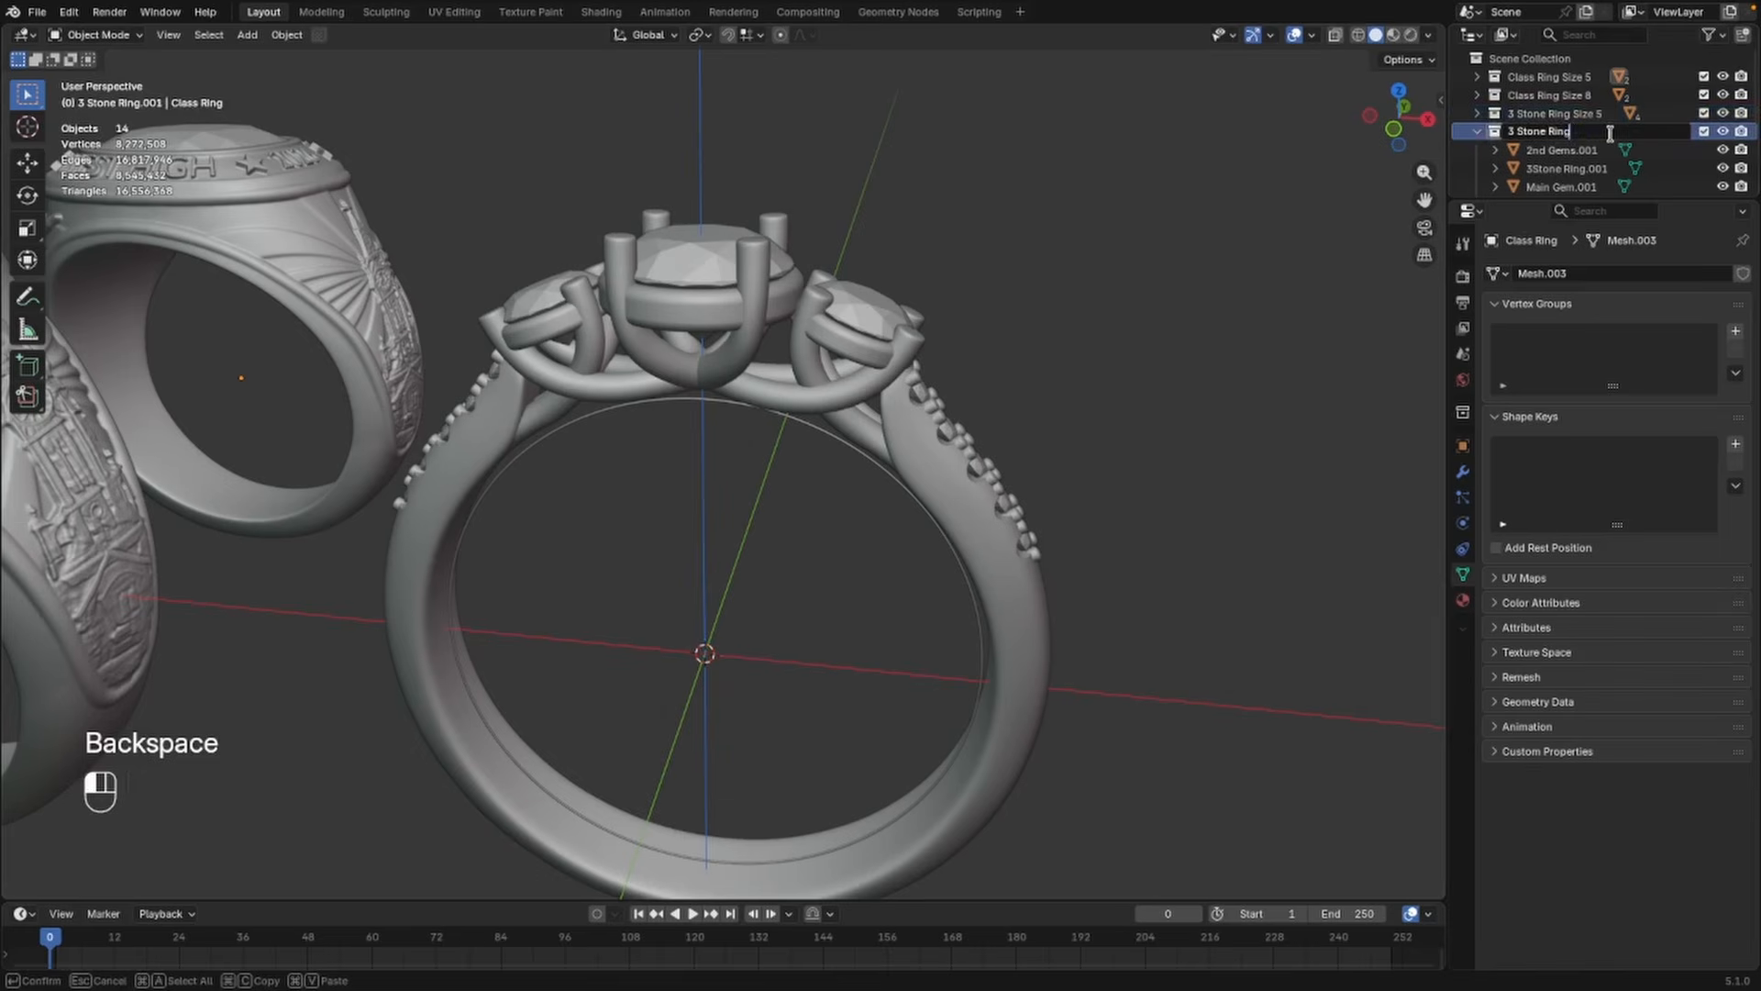
pyautogui.write('Size 8')
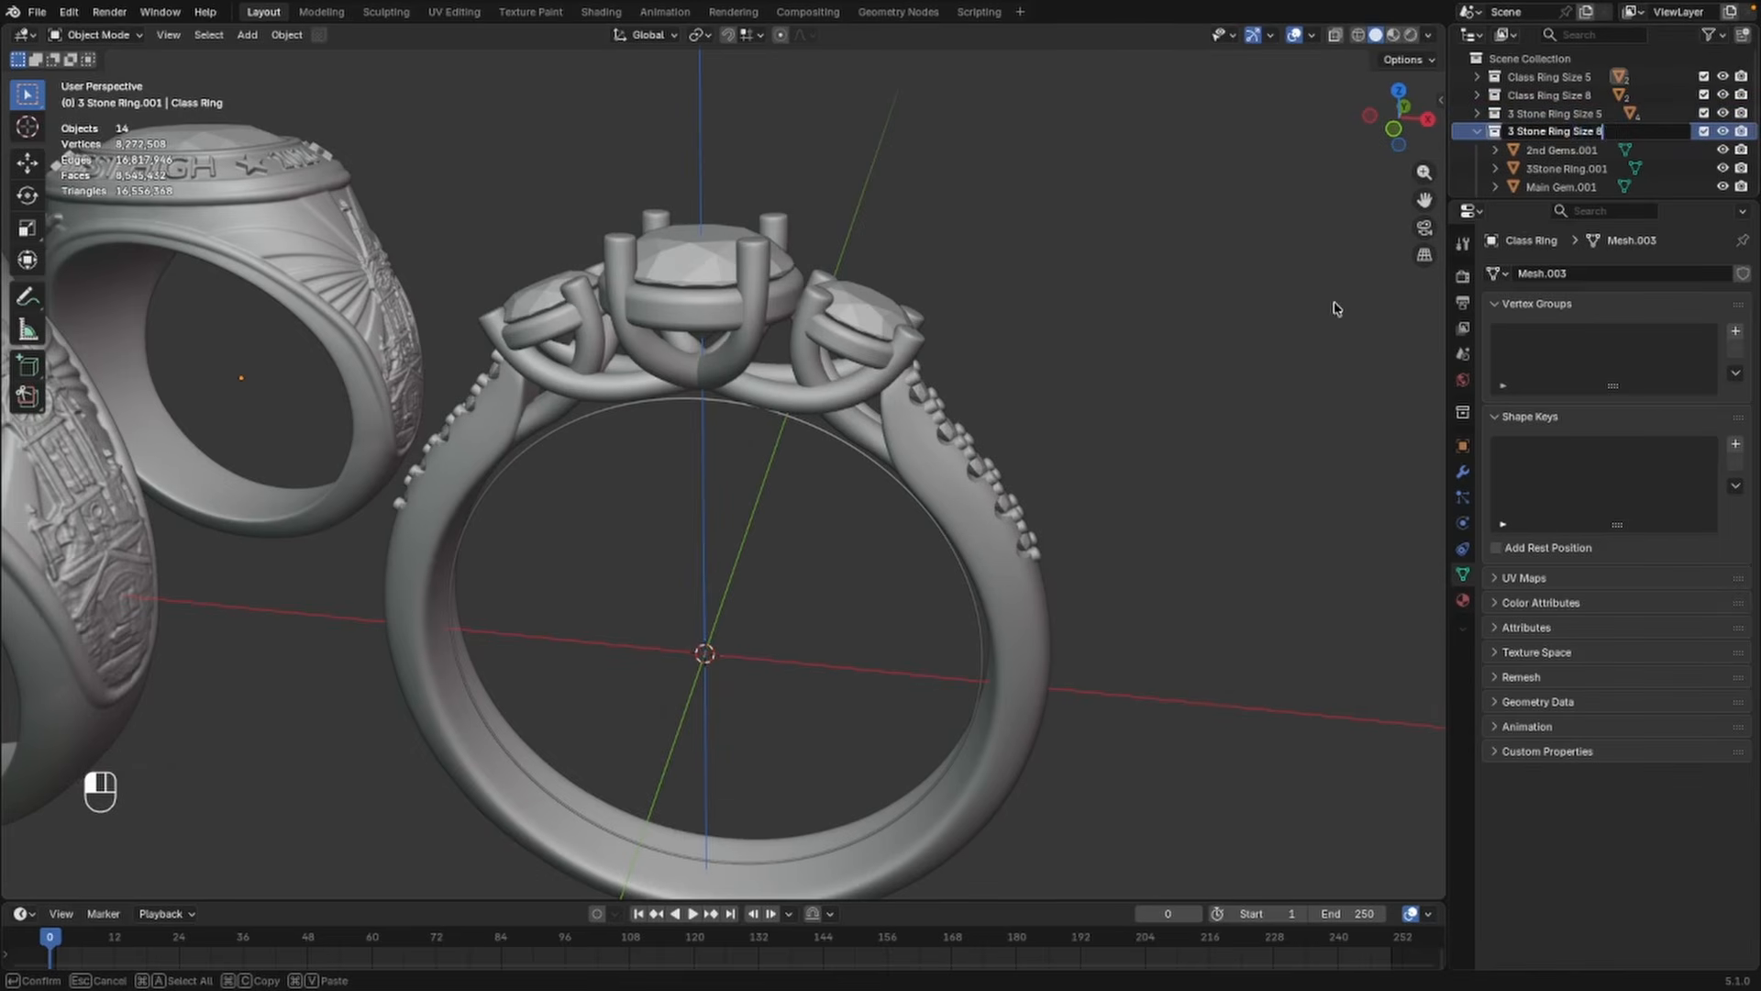
pyautogui.press('Return')
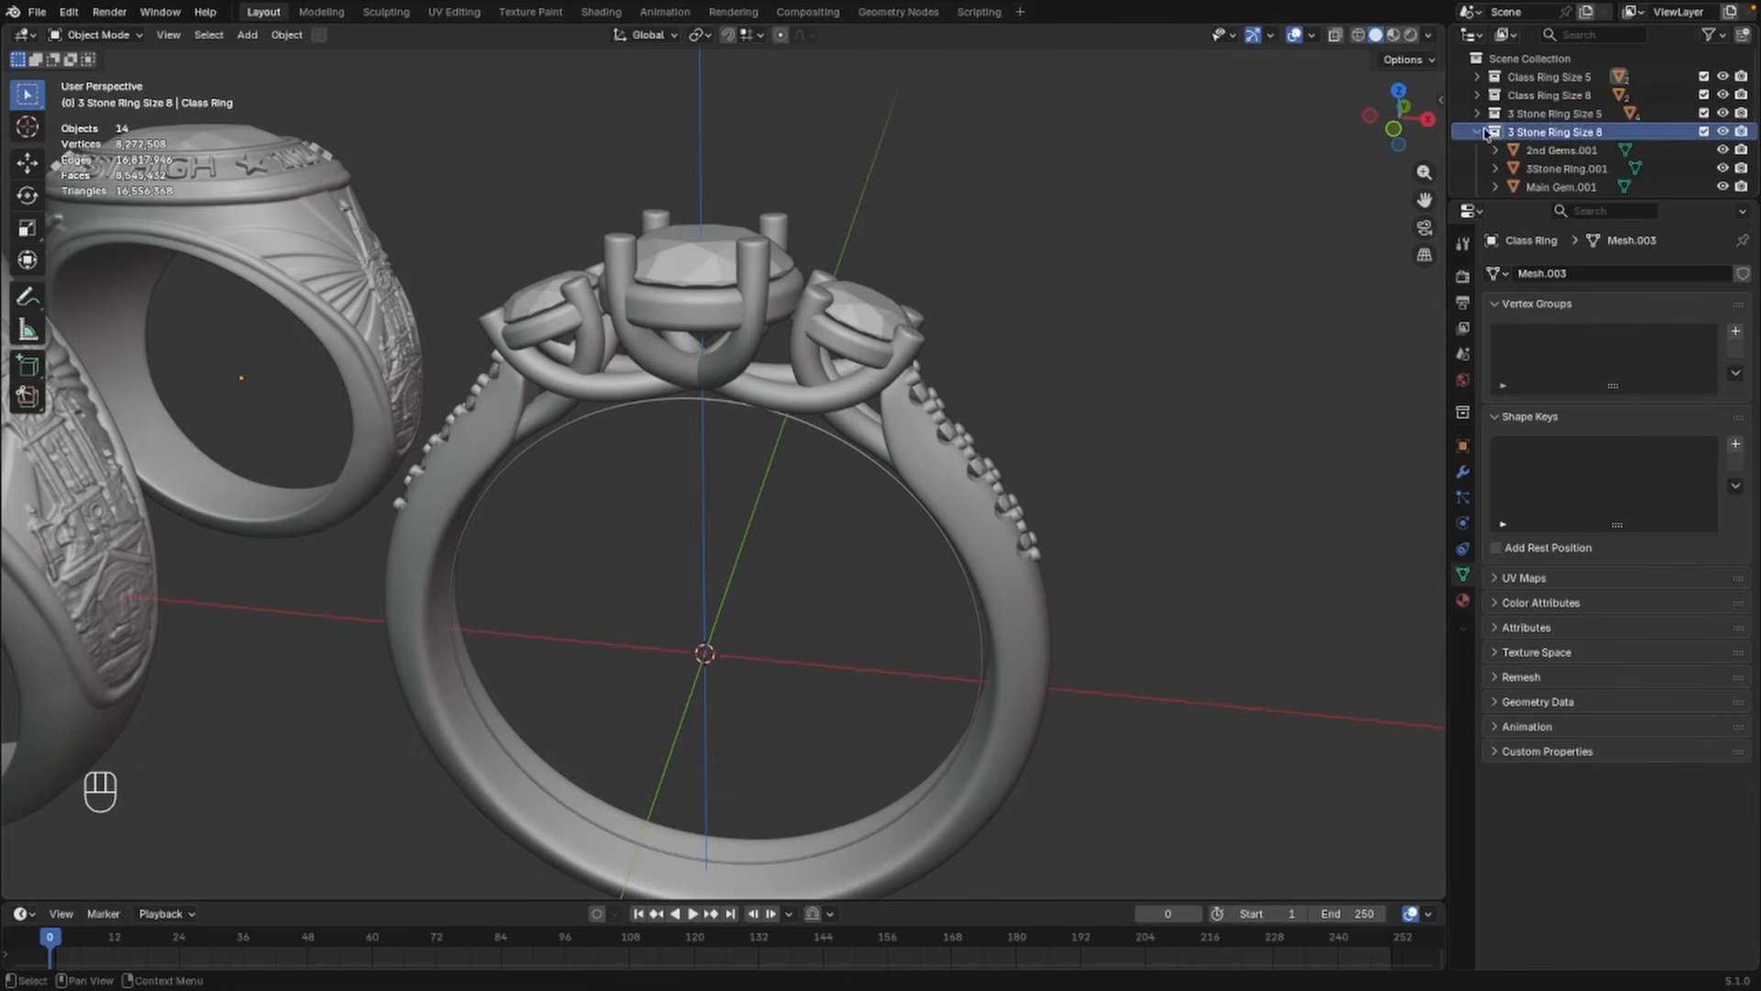
pyautogui.click(1478, 131)
pyautogui.click(1722, 131)
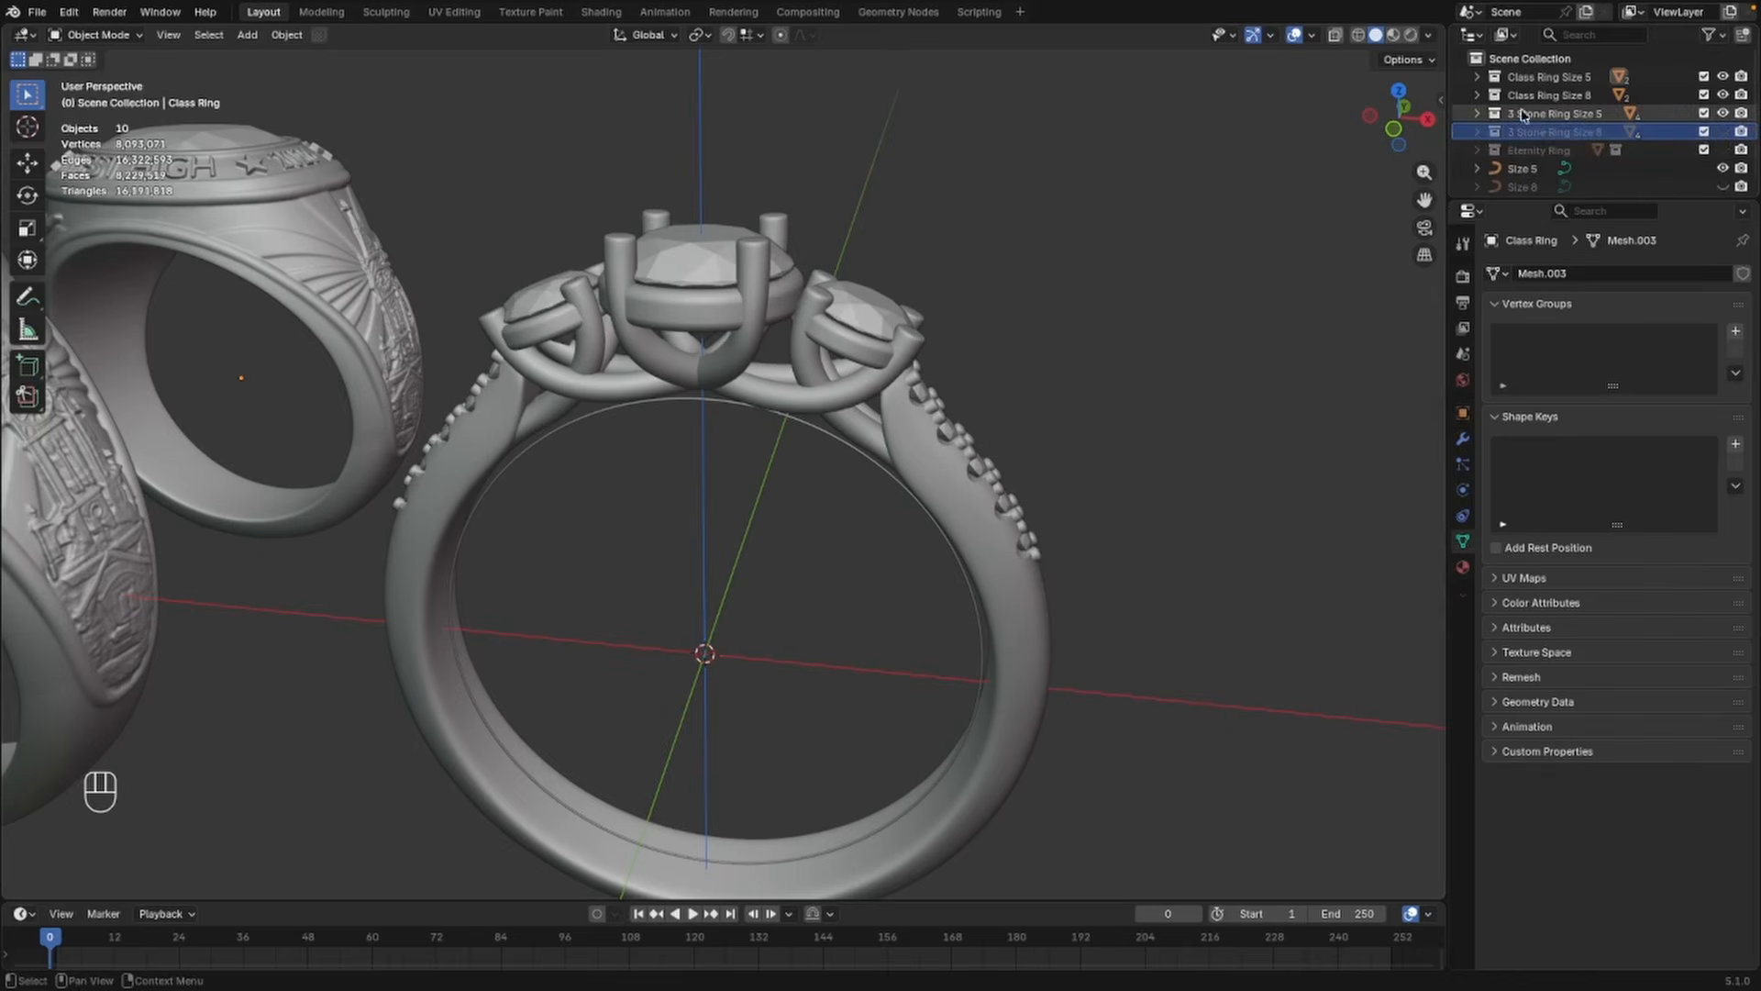
# Expand the 3 Stone Ring Size 5 collection and inspect the ring, side gems and main gem as separate objects
pyautogui.click(1479, 113)
pyautogui.click(1478, 114)
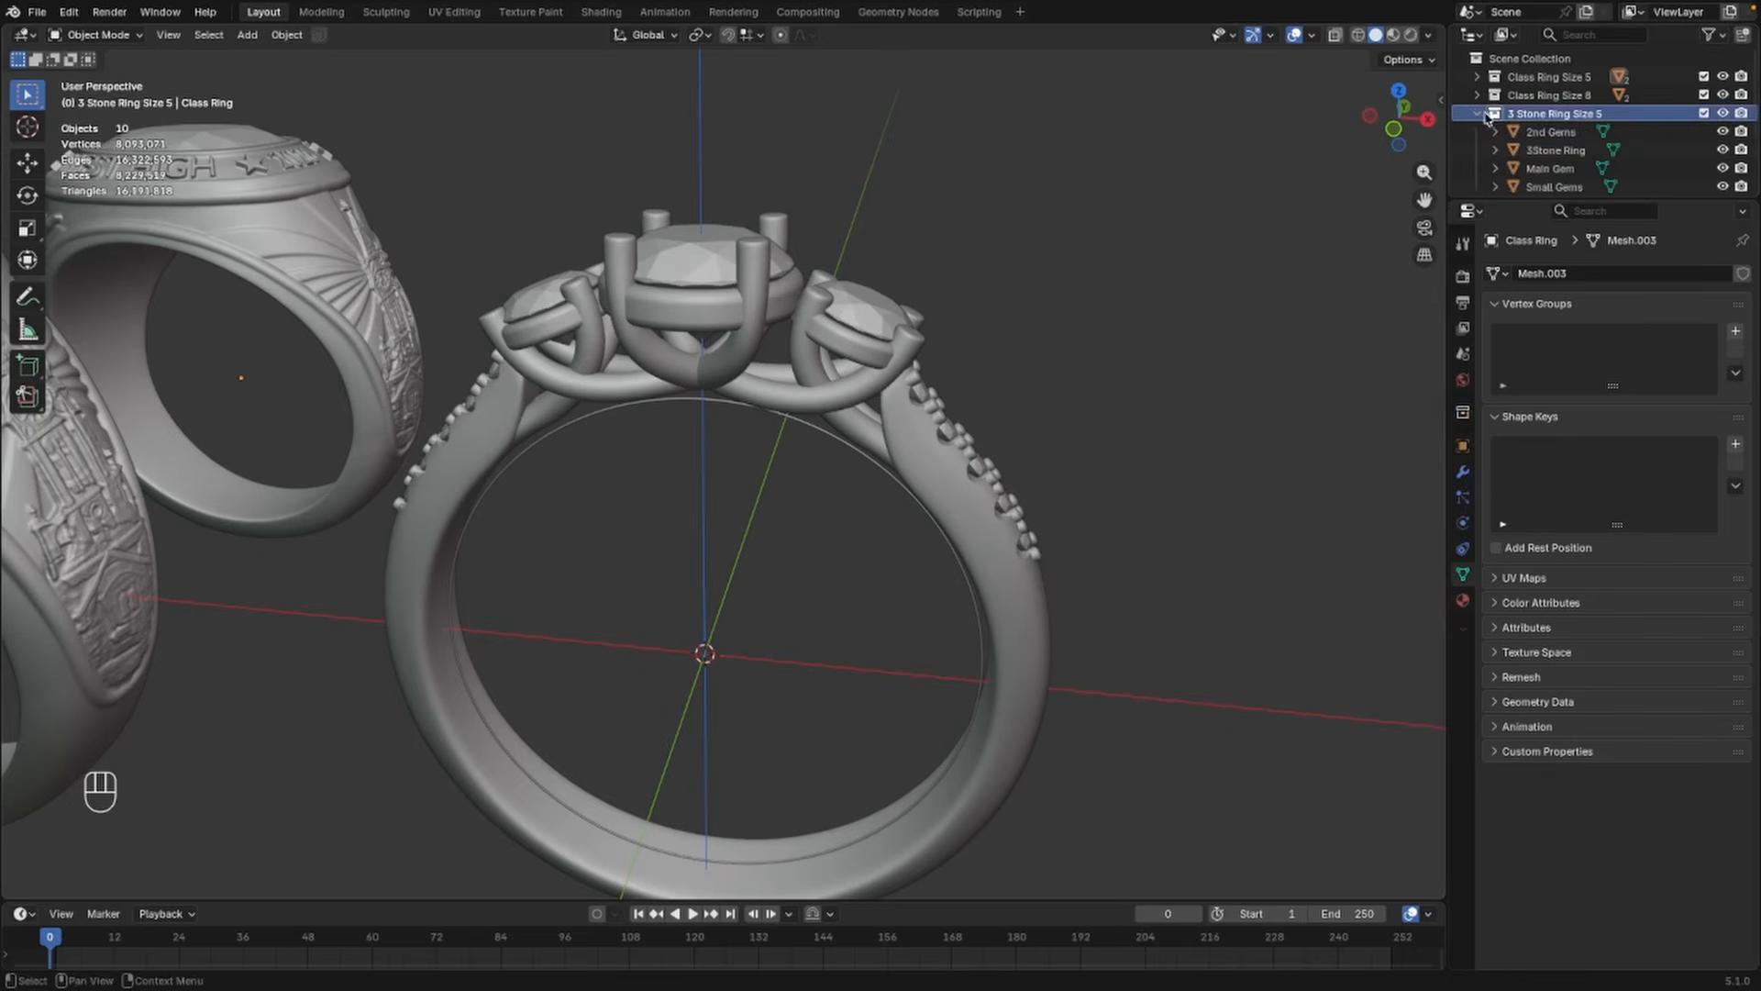
pyautogui.scroll(-2, 1234, 431)
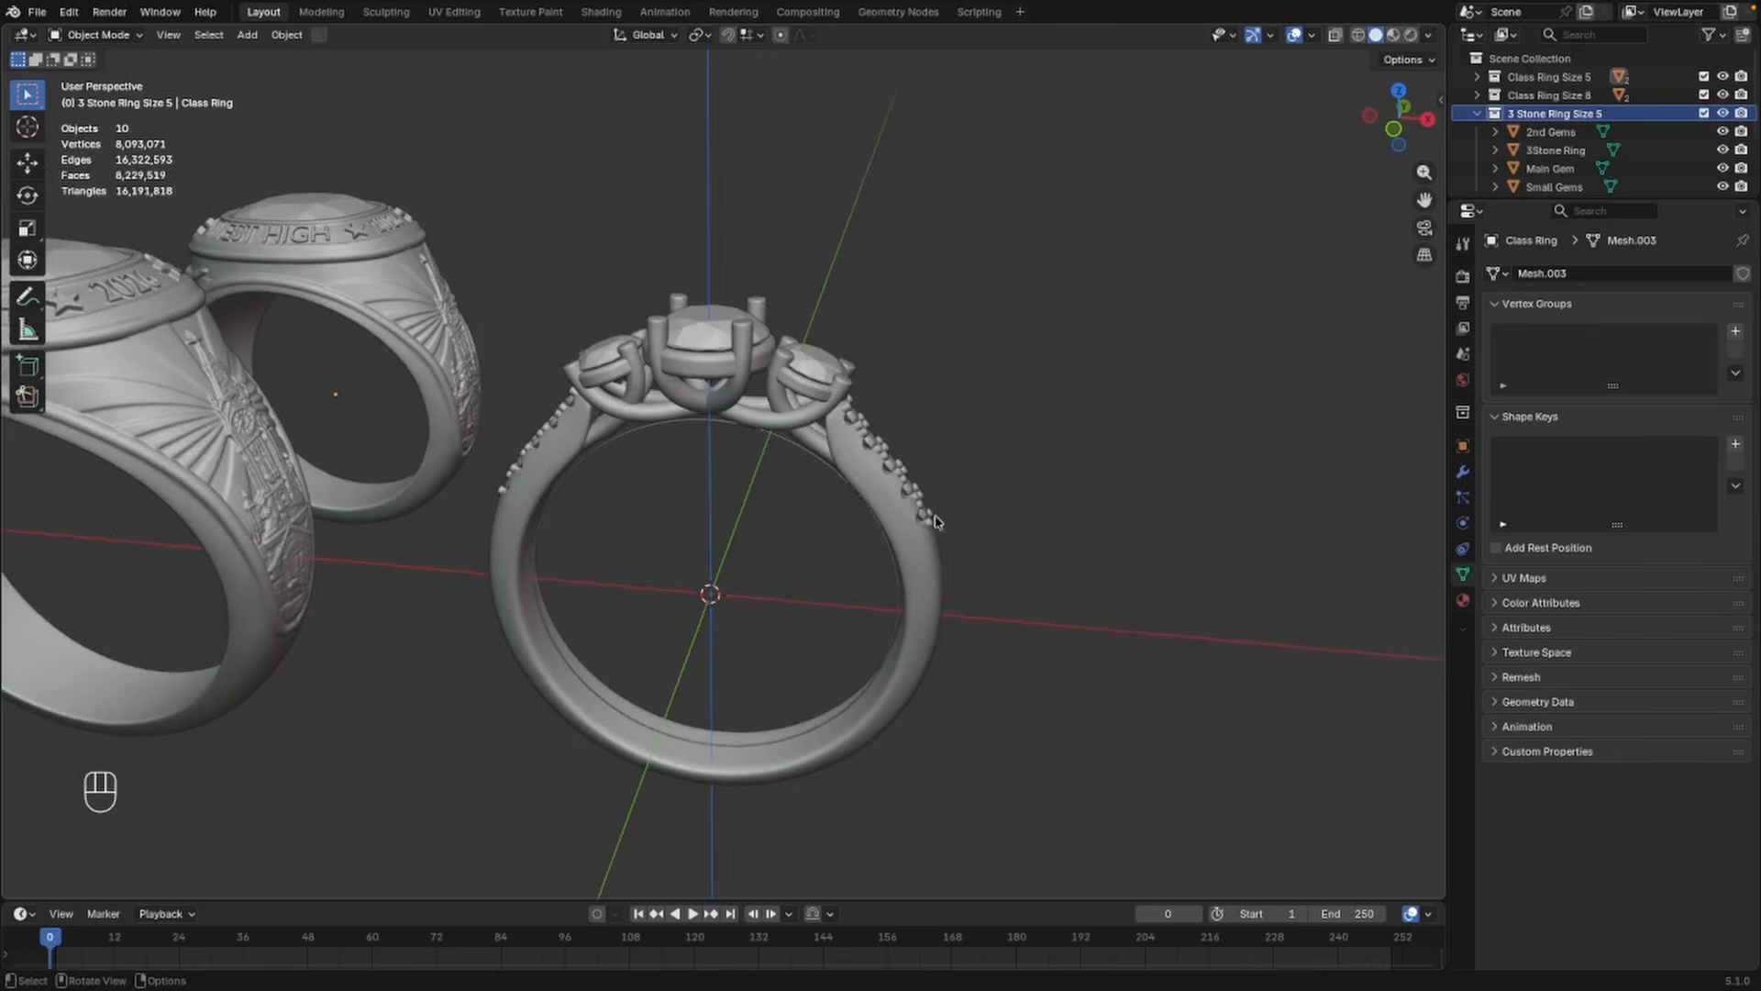
pyautogui.click(906, 500)
pyautogui.scroll(3, 890, 482)
pyautogui.moveTo(880, 466); pyautogui.dragTo(860, 470, button='middle')
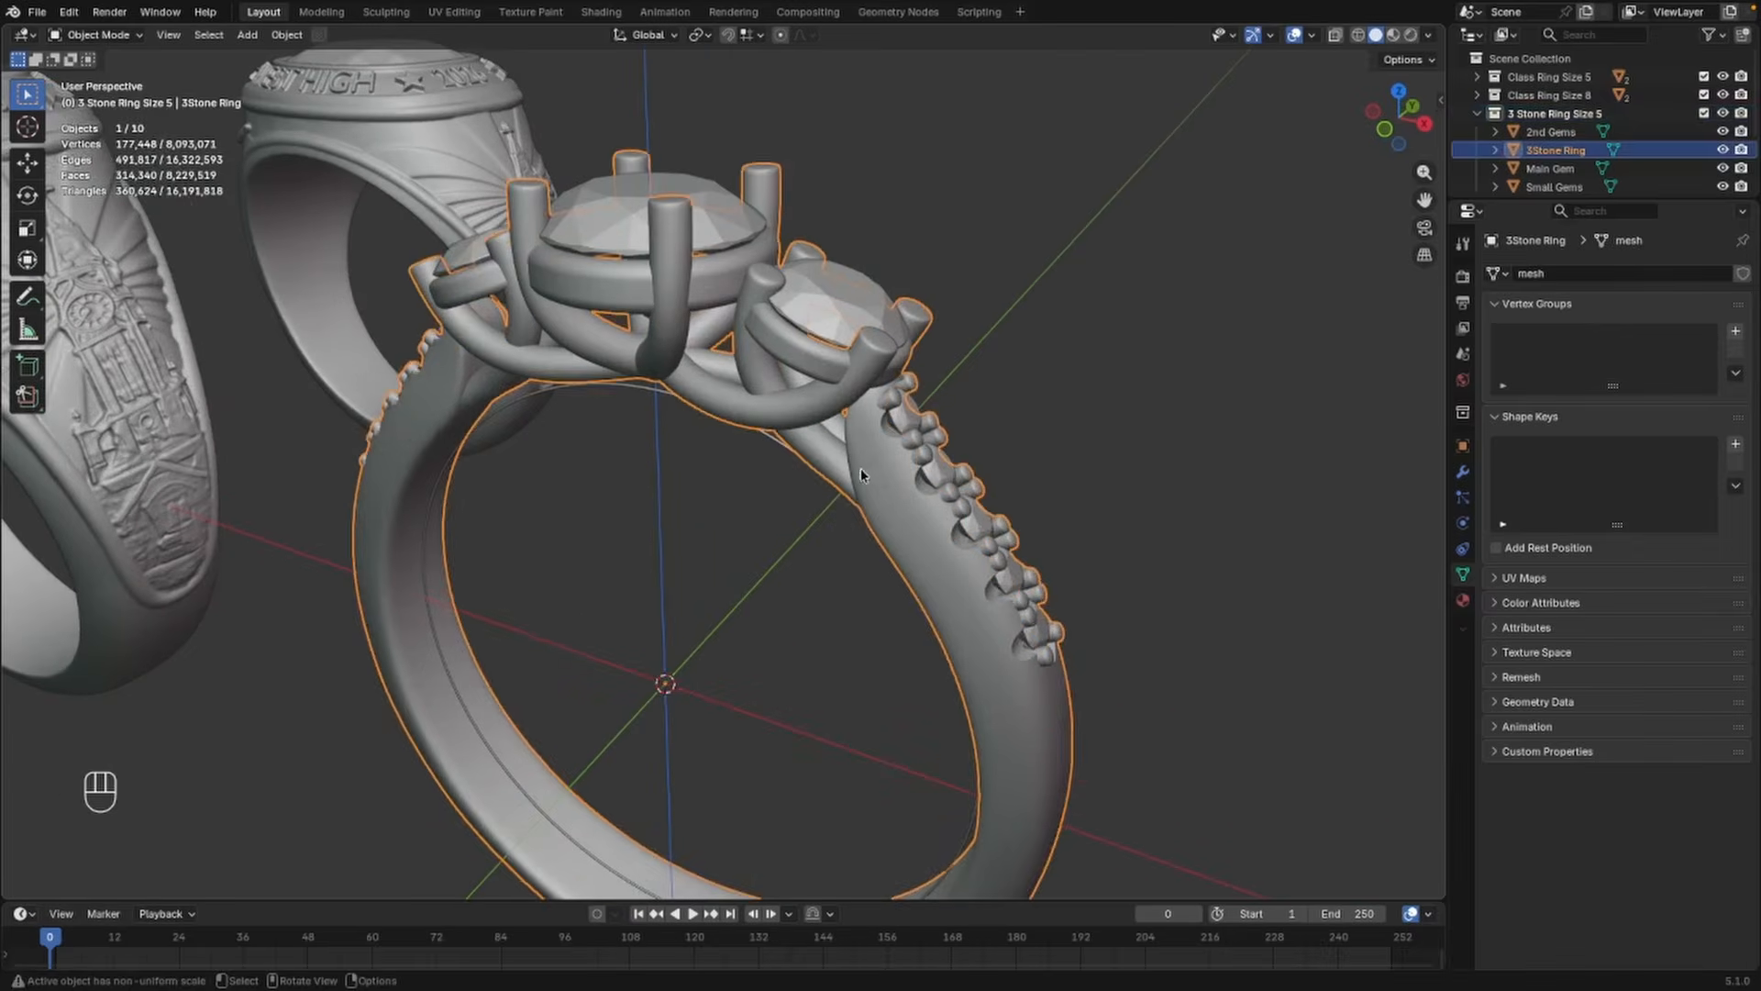
pyautogui.click(904, 422)
pyautogui.click(840, 327)
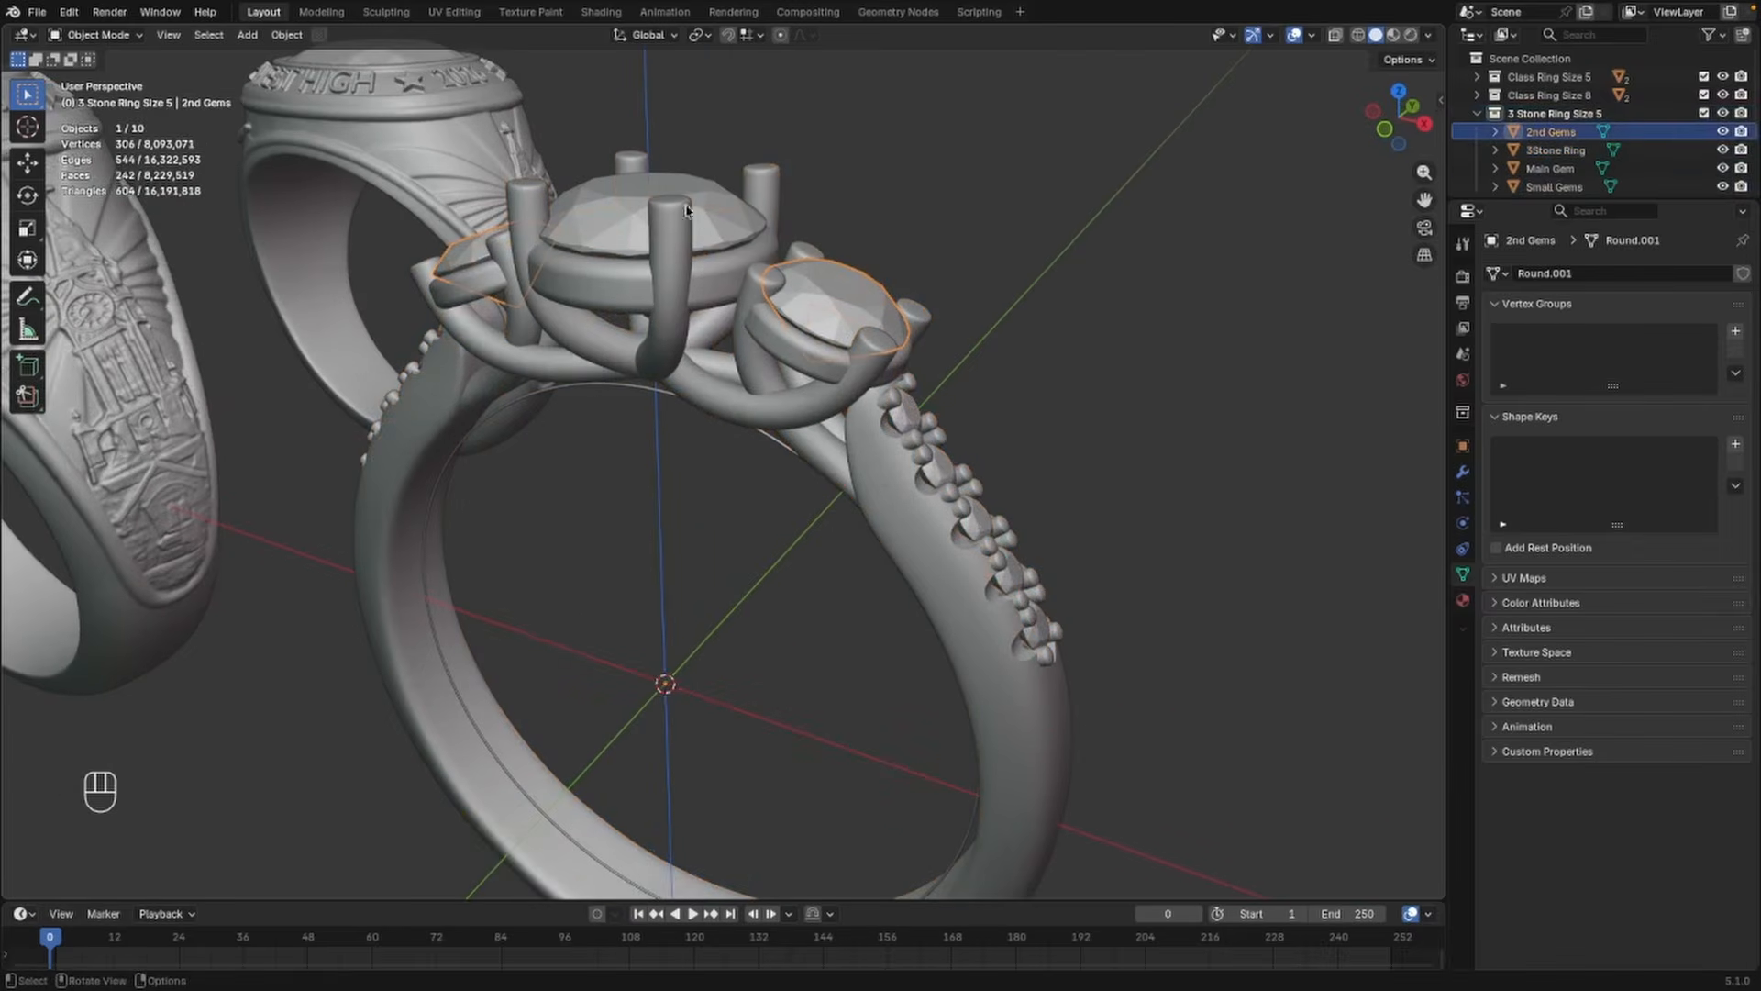
pyautogui.click(595, 190)
pyautogui.moveTo(594, 190); pyautogui.dragTo(983, 466, button='middle')
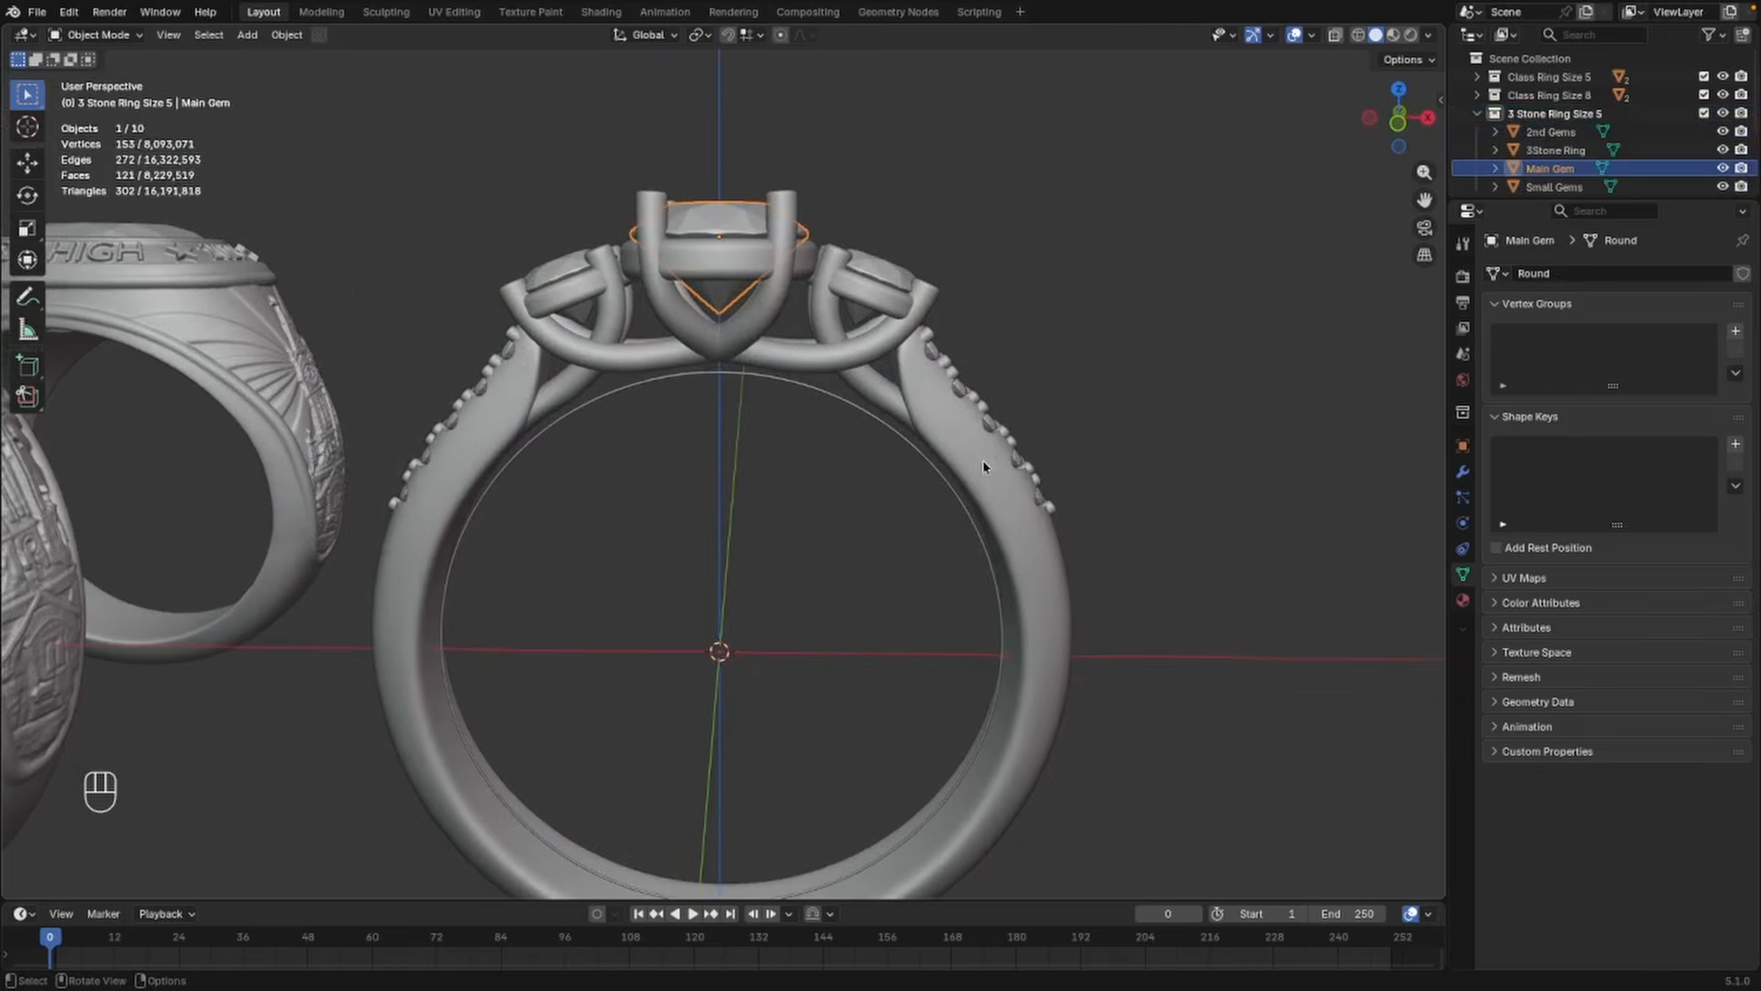
# Select the 3Stone Ring object and examine its mesh density in wireframe shading, then restore solid shading
pyautogui.click(963, 445)
pyautogui.scroll(-4, 825, 515)
pyautogui.moveTo(825, 514); pyautogui.dragTo(647, 496, button='middle')
pyautogui.scroll(4, 707, 516)
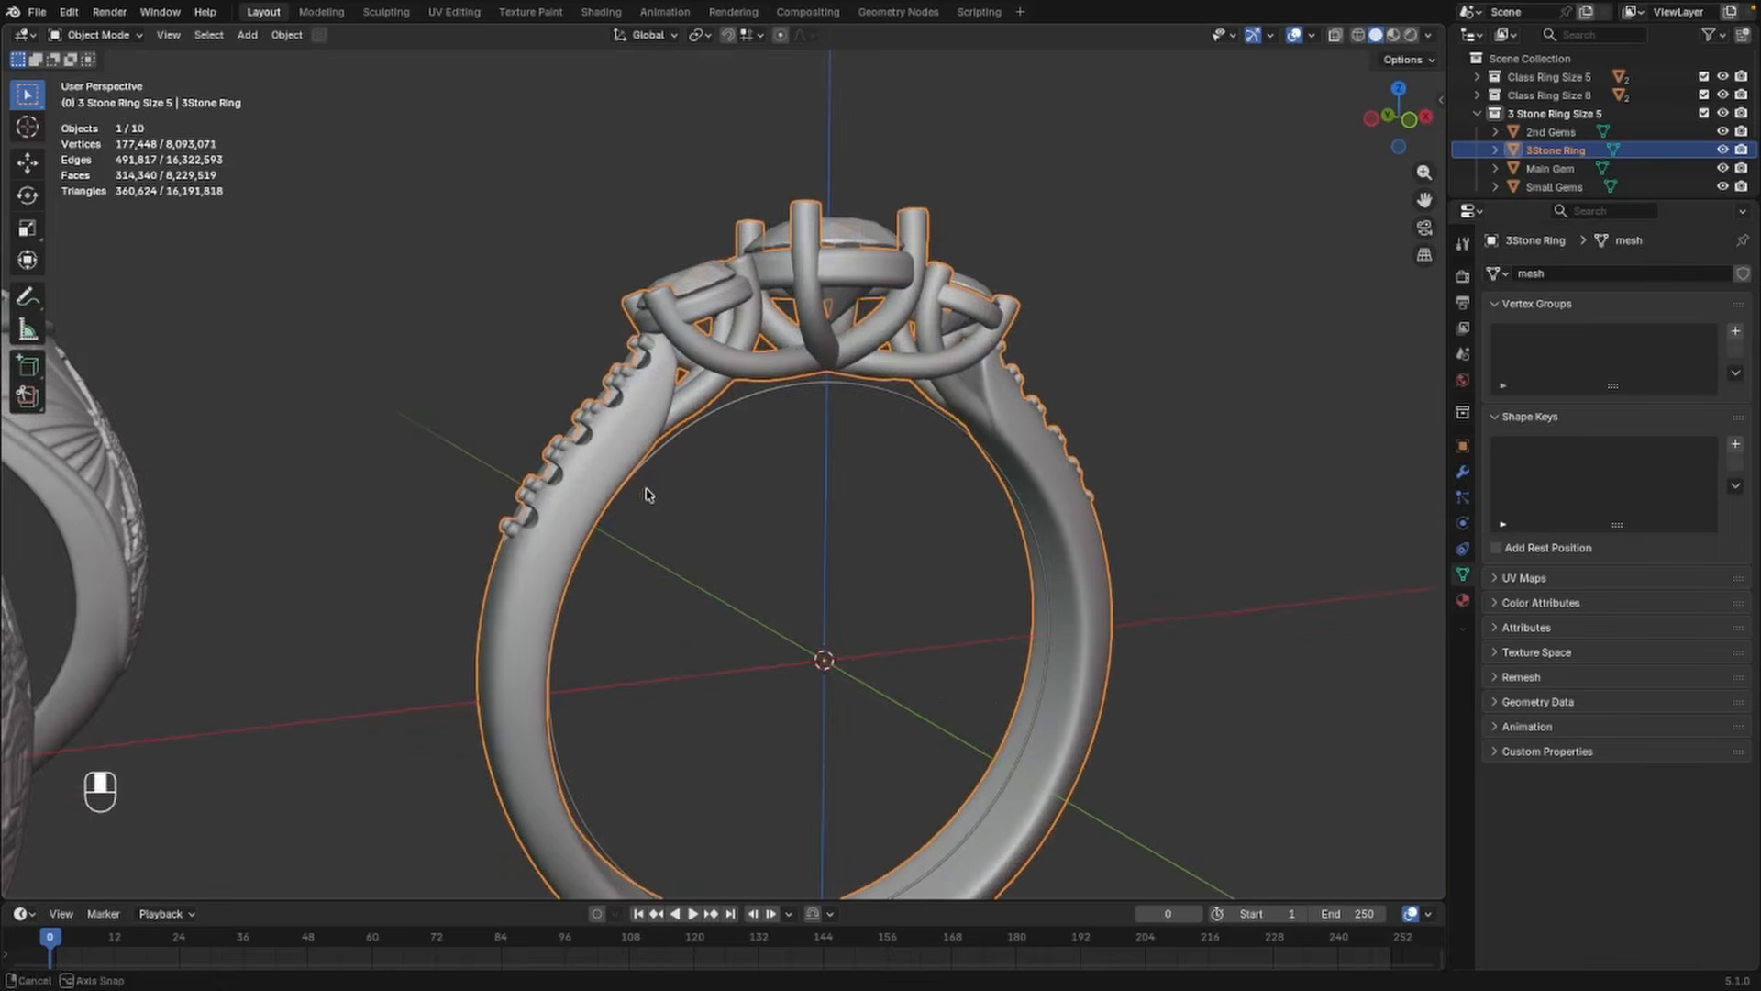
pyautogui.press('z')
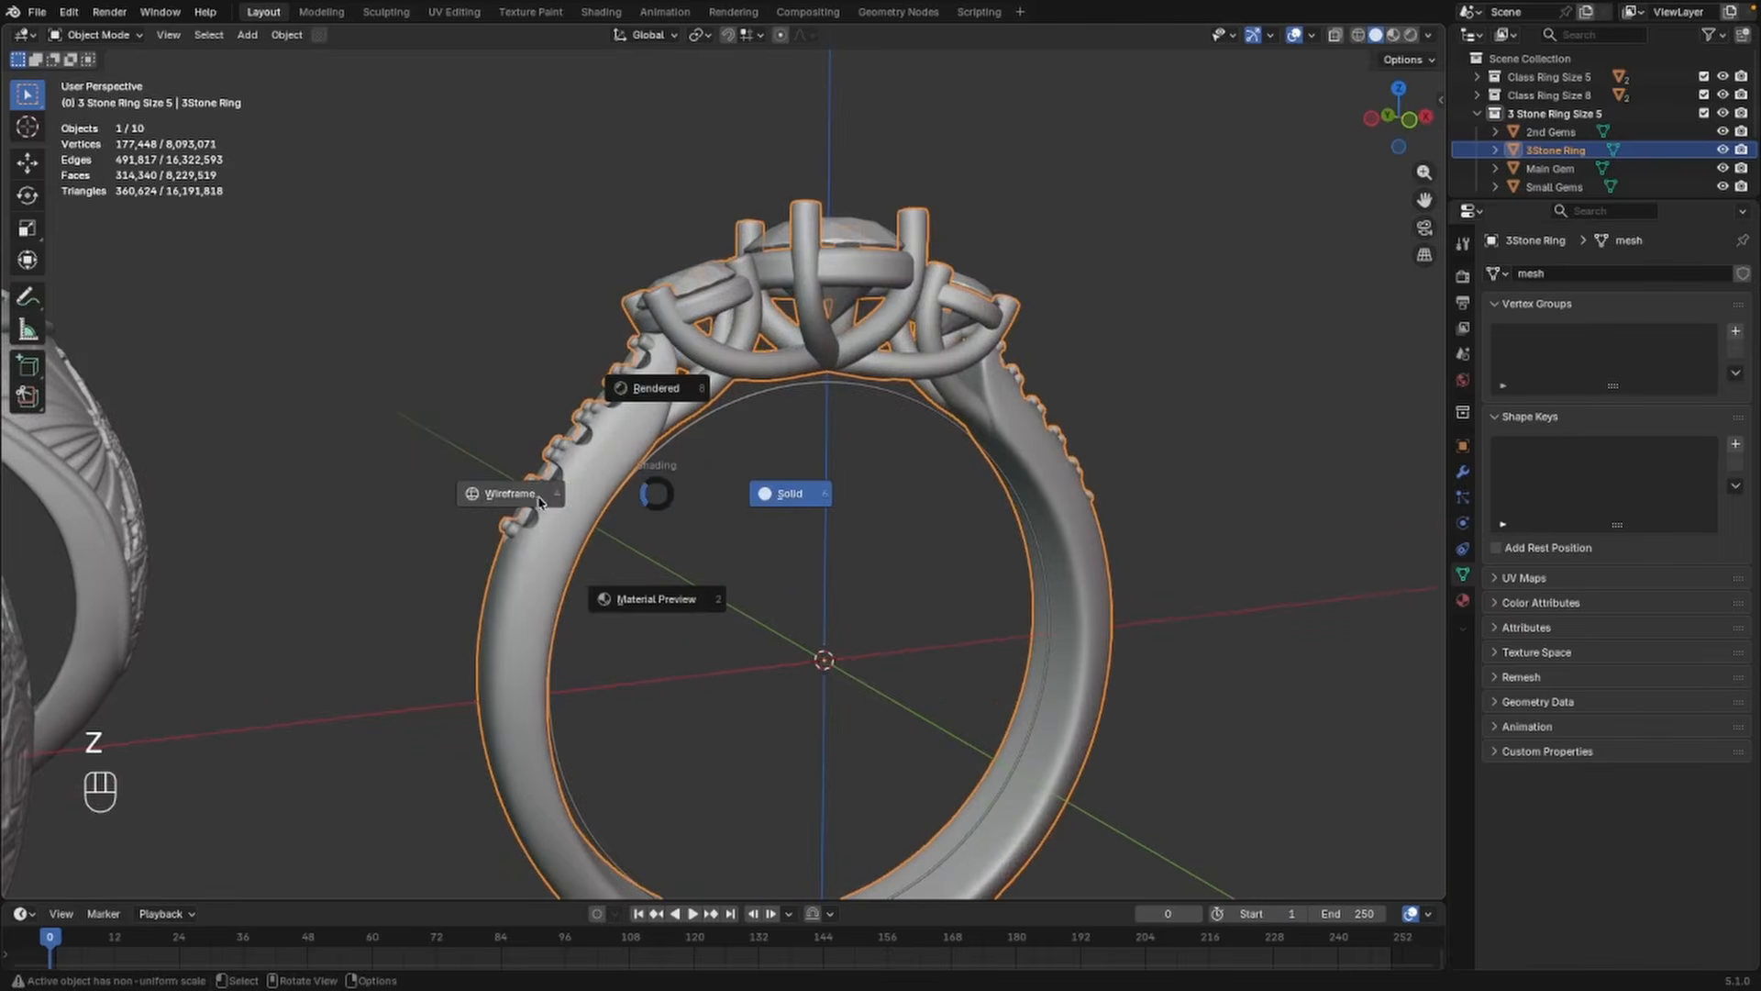
pyautogui.click(539, 501)
pyautogui.moveTo(539, 501); pyautogui.dragTo(646, 519, button='middle')
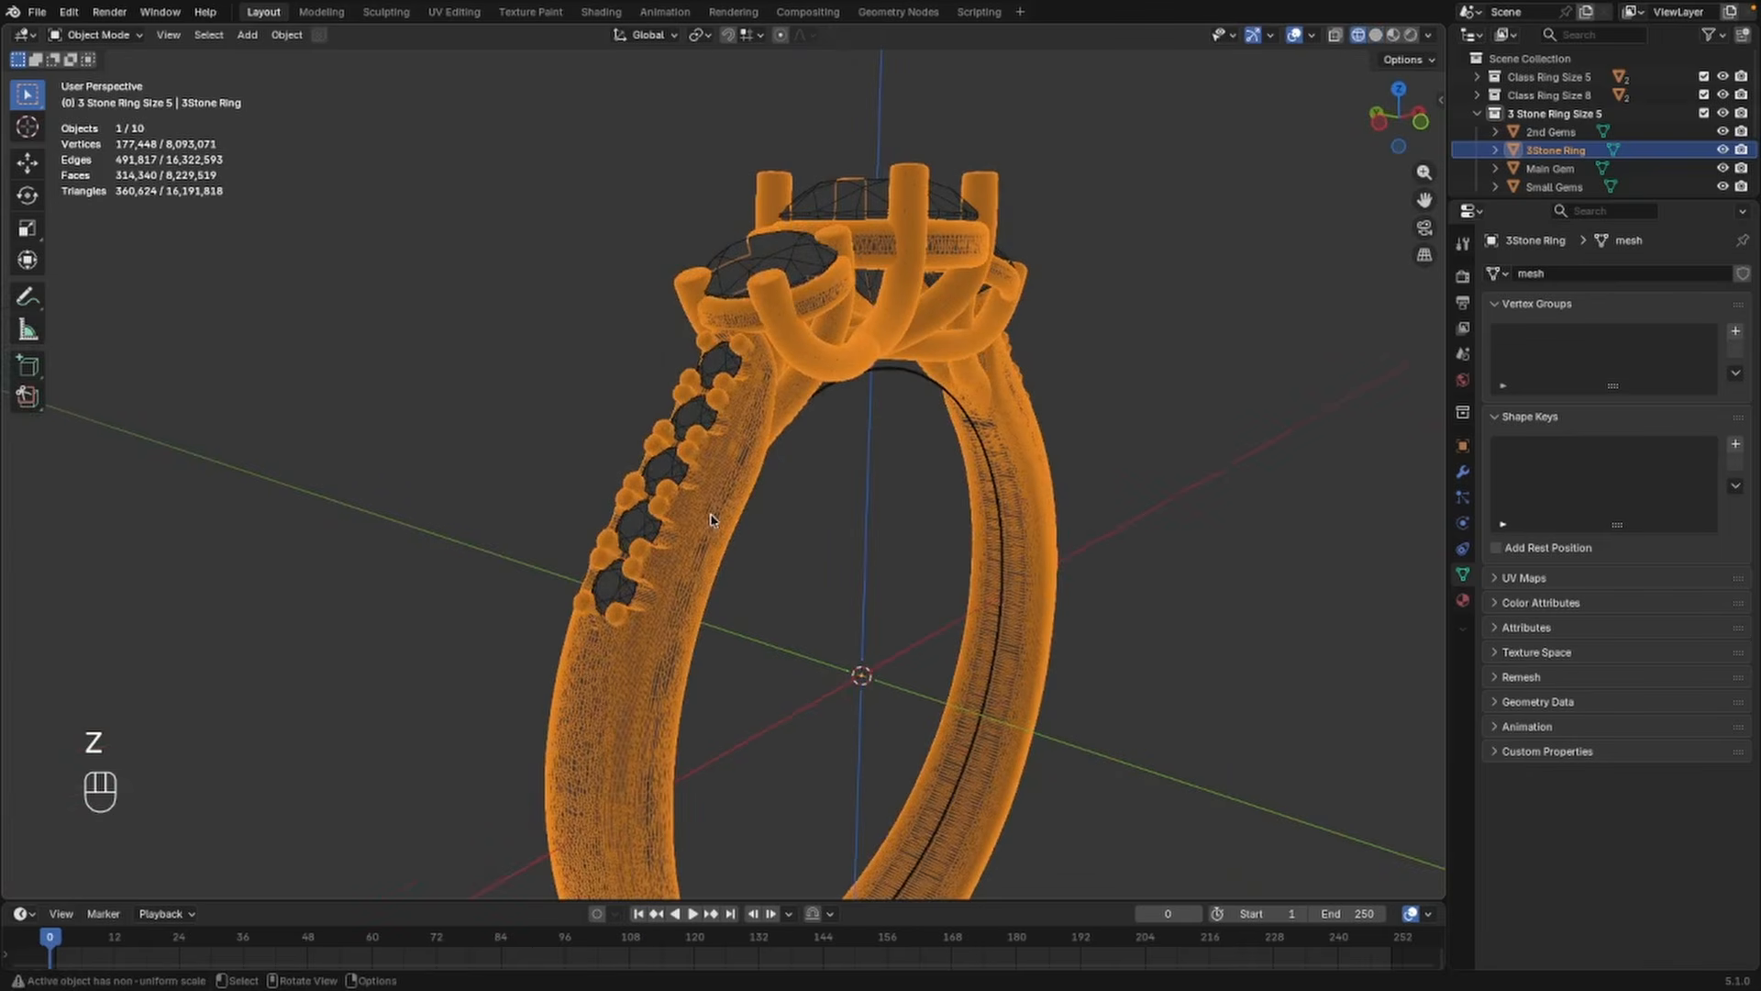
pyautogui.press('z')
pyautogui.click(854, 514)
pyautogui.moveTo(853, 514); pyautogui.dragTo(770, 514, button='middle')
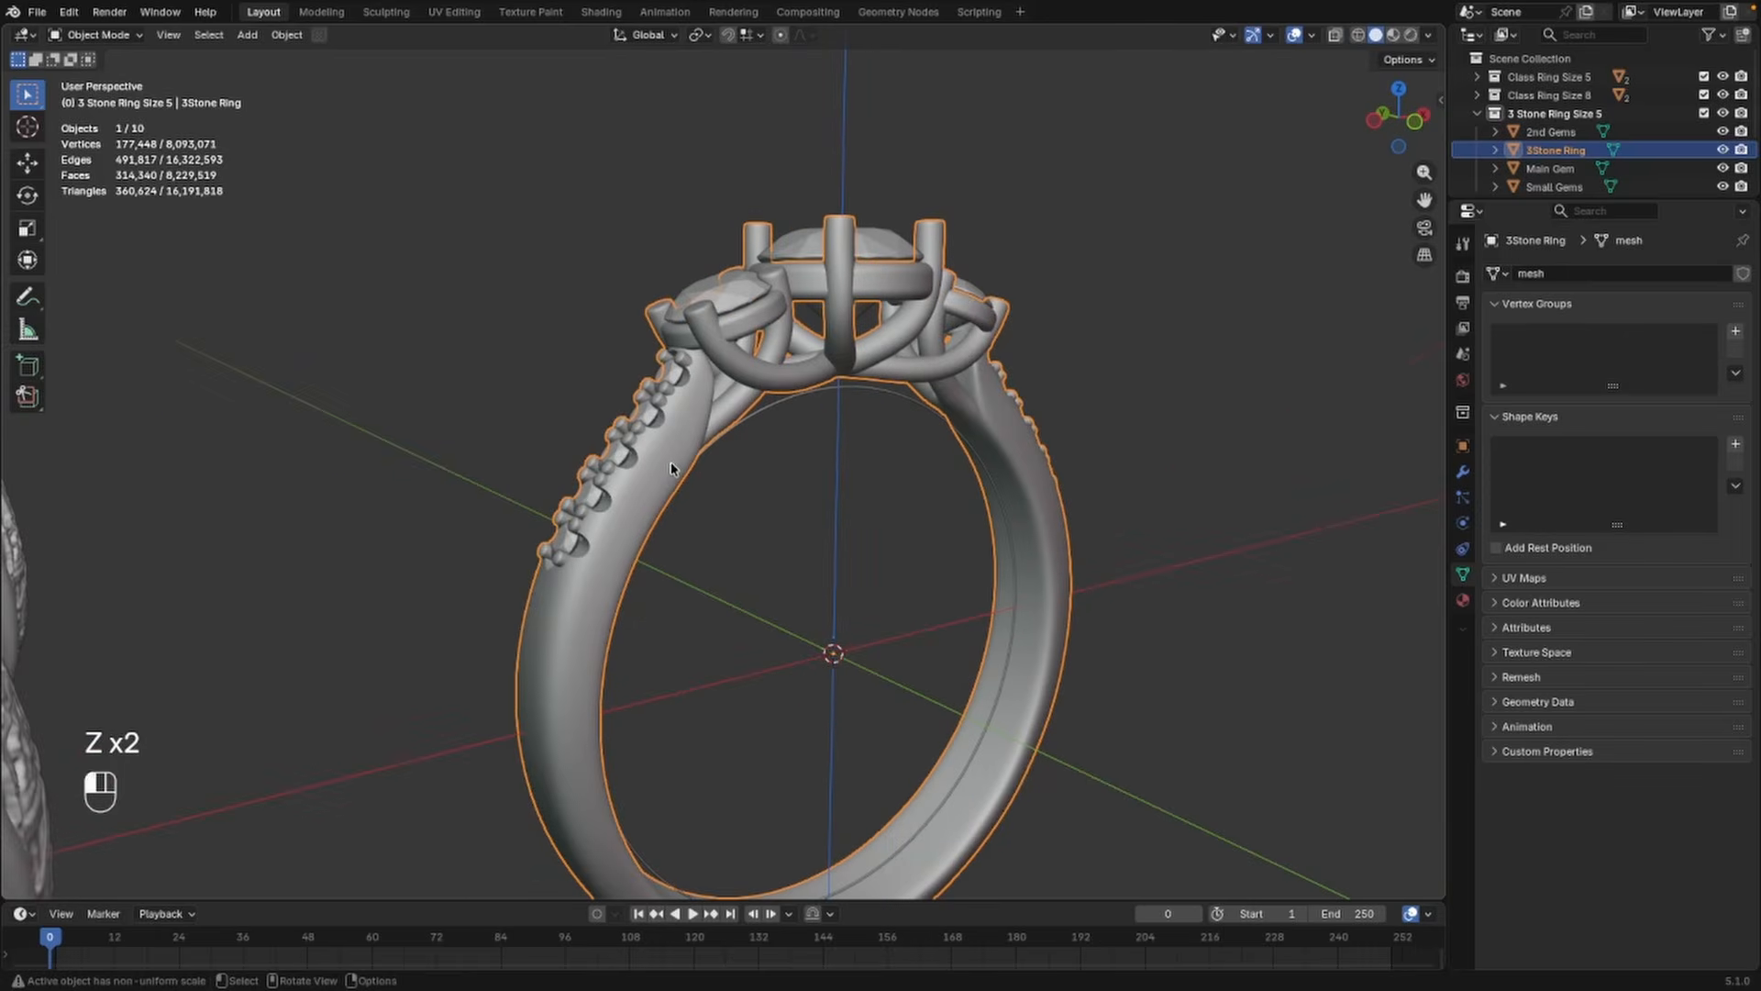
# Add a Voxel Remesh modifier to the 3Stone Ring with a voxel size of 0.02 mm
pyautogui.click(1465, 473)
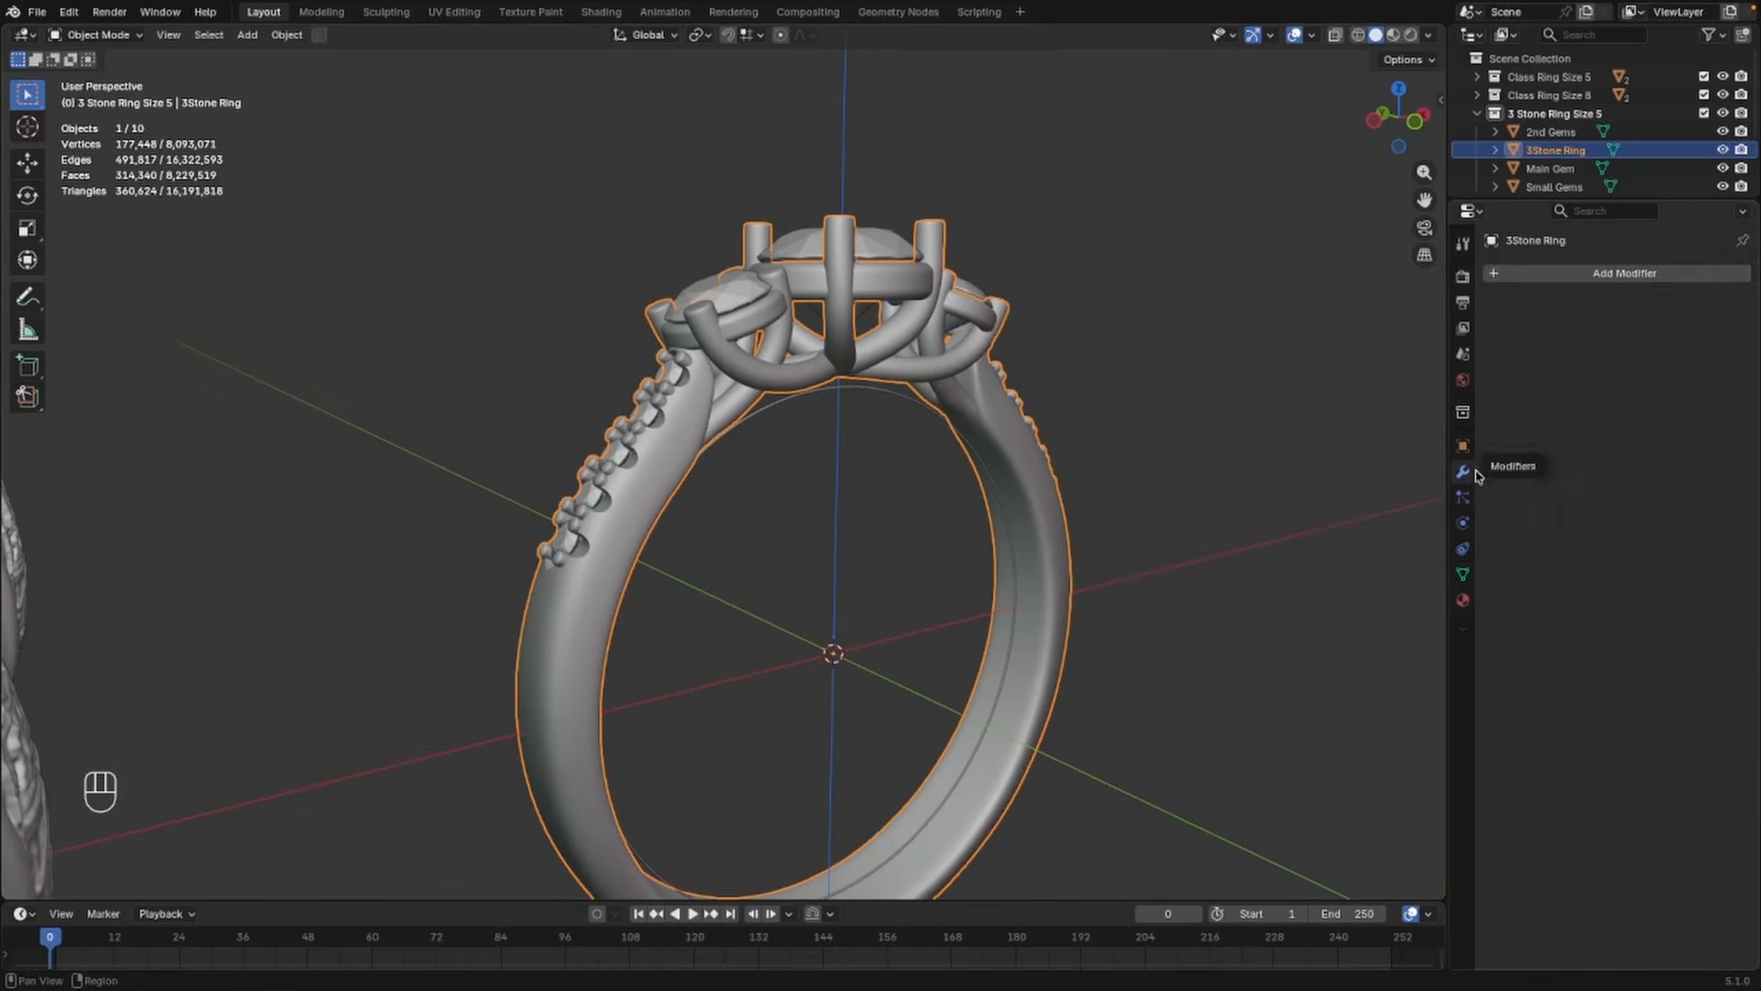
pyautogui.click(1578, 274)
pyautogui.moveTo(1593, 279)
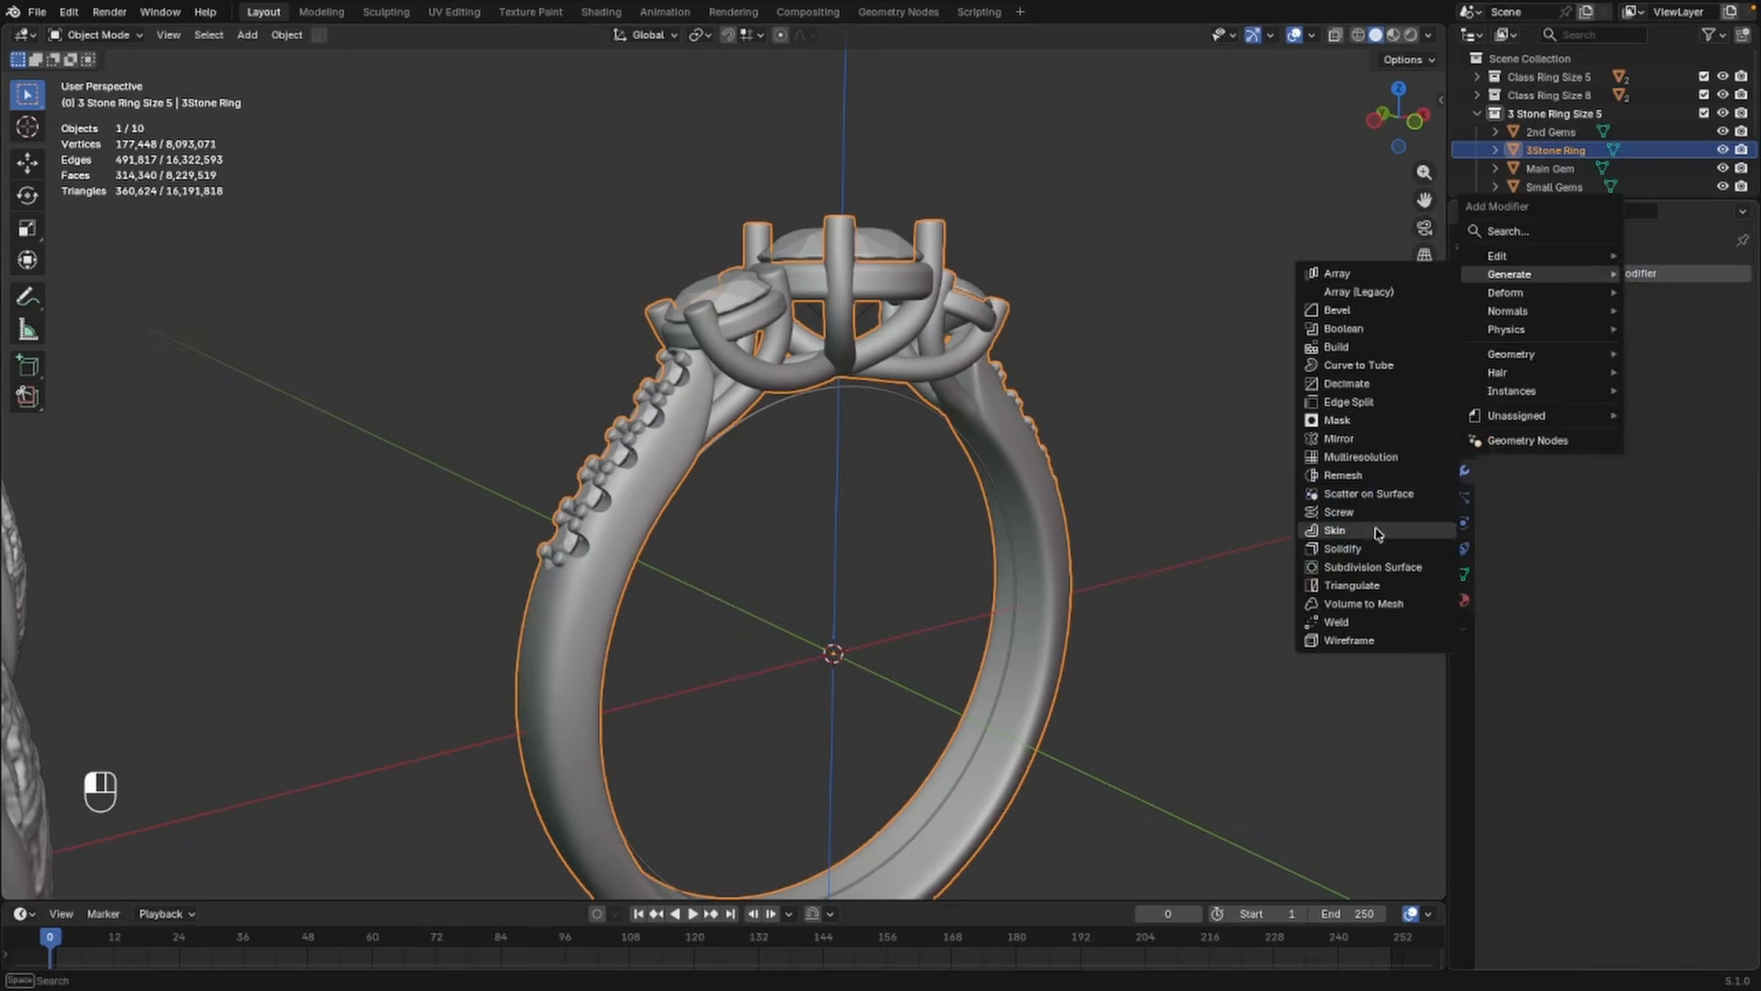
pyautogui.click(1372, 475)
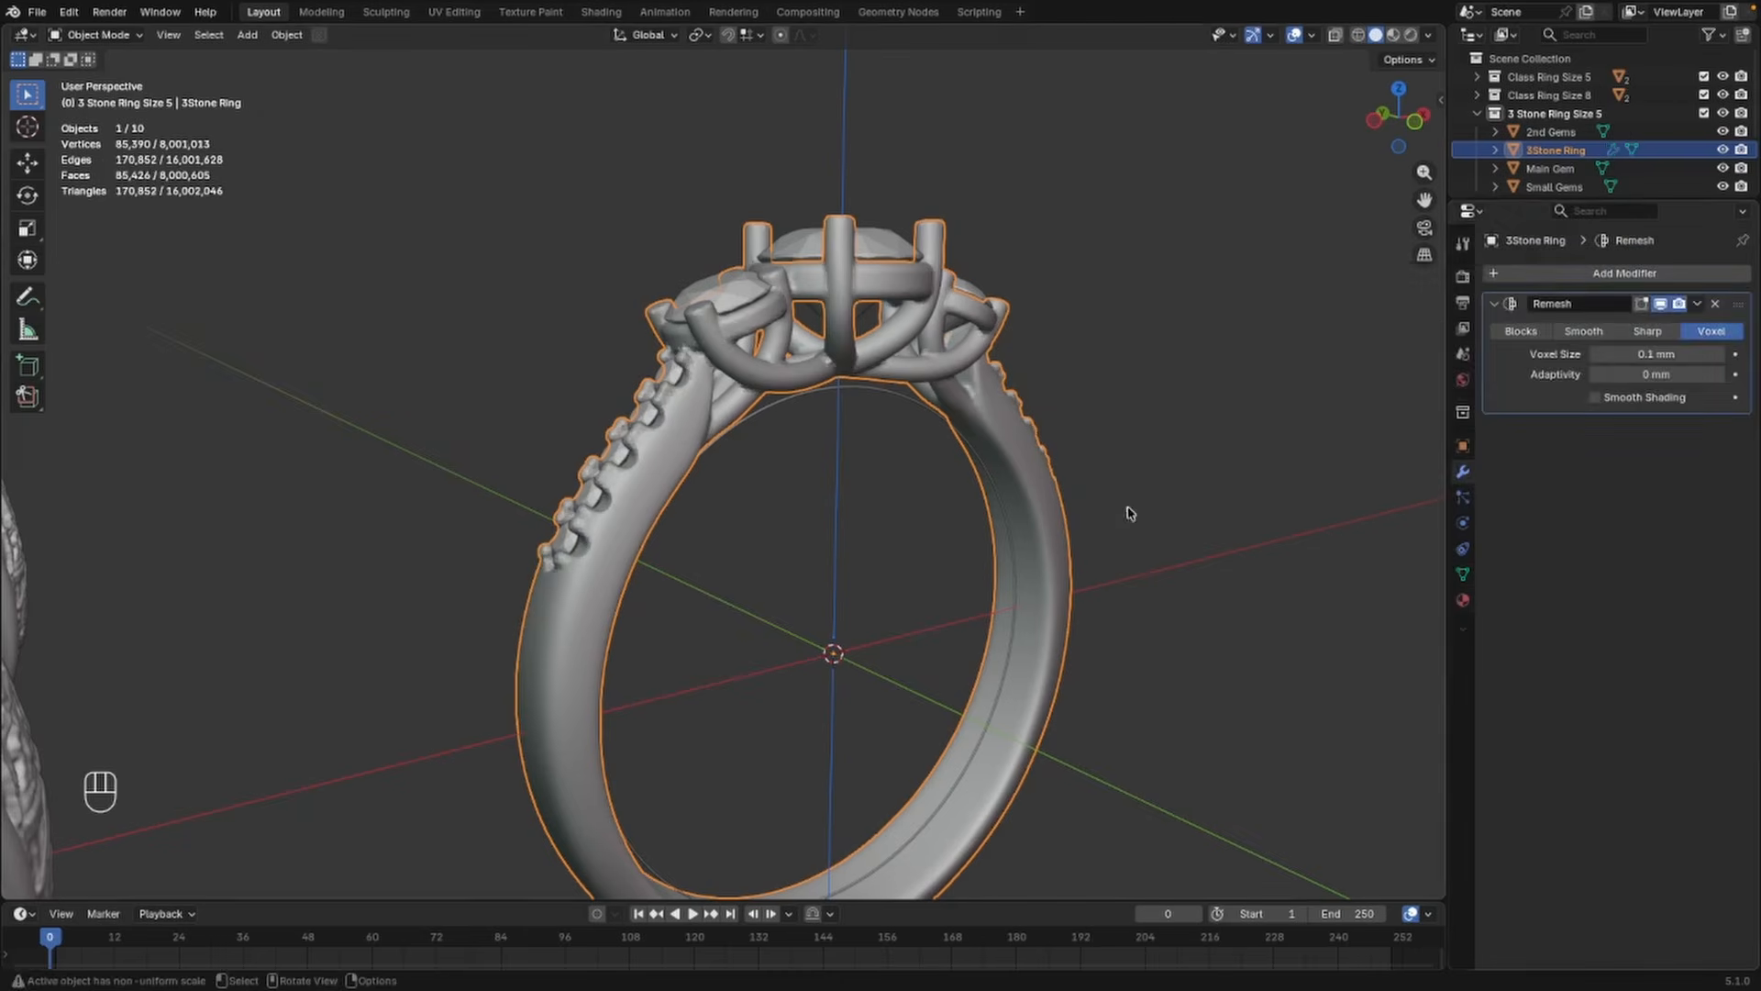
pyautogui.scroll(6, 944, 487)
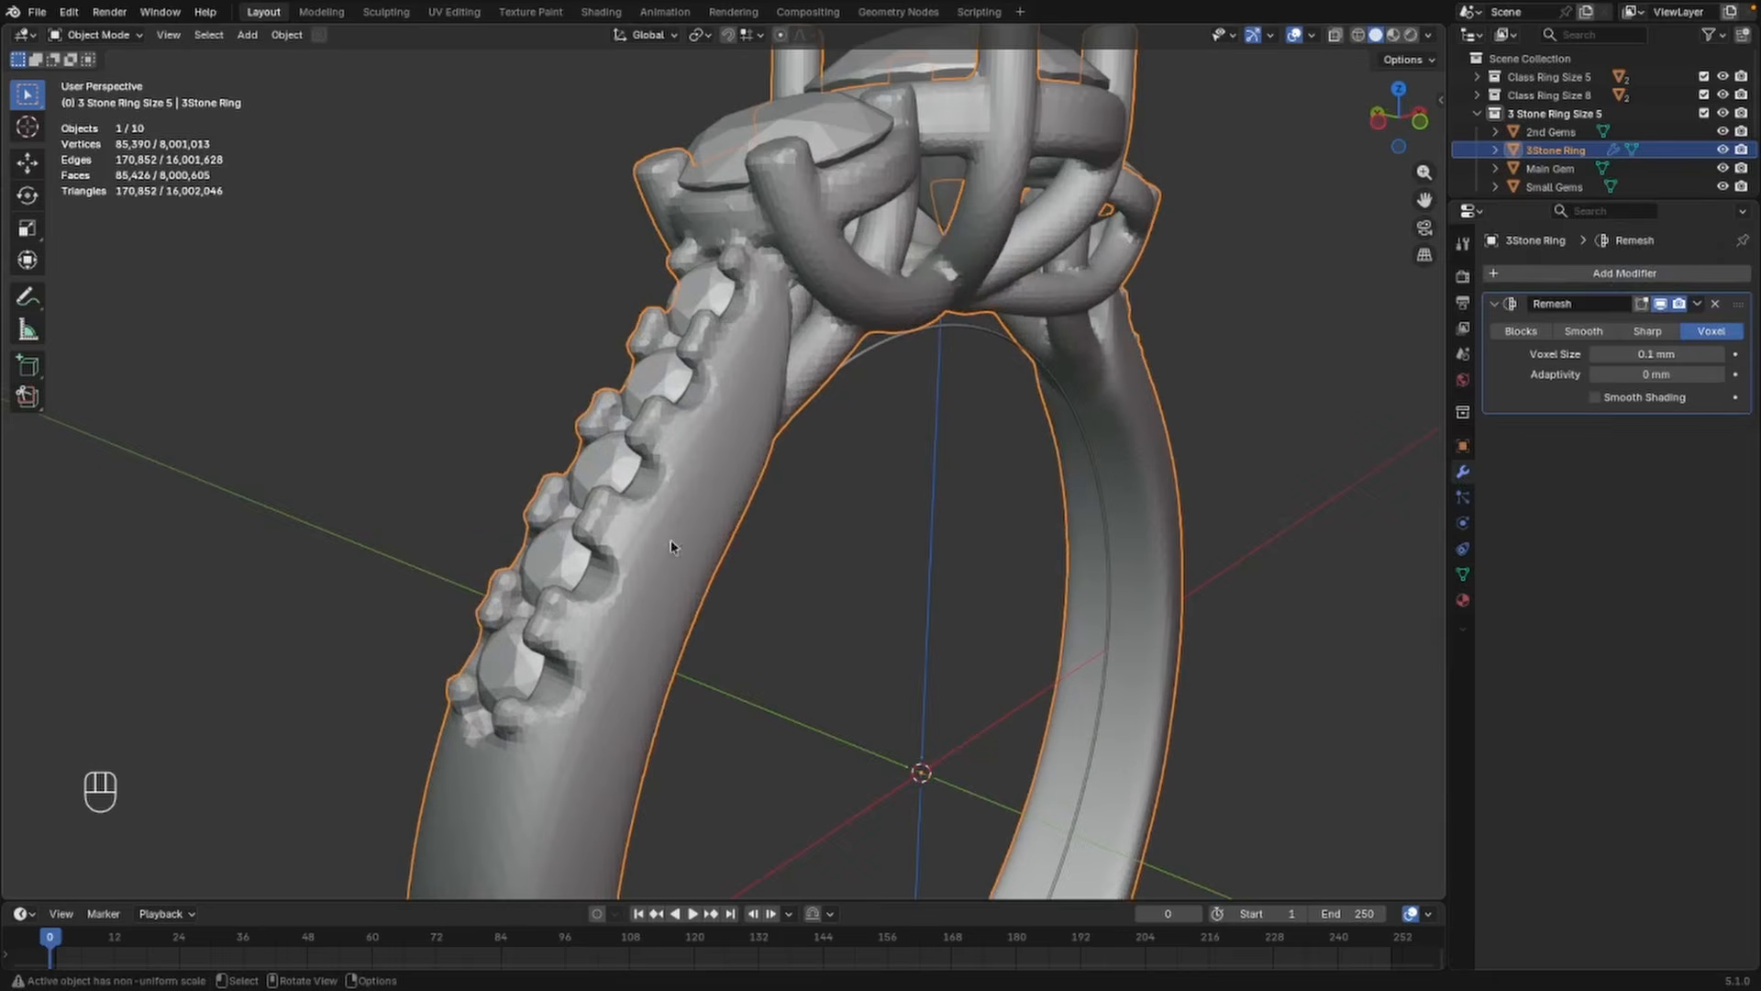
pyautogui.click(1681, 356)
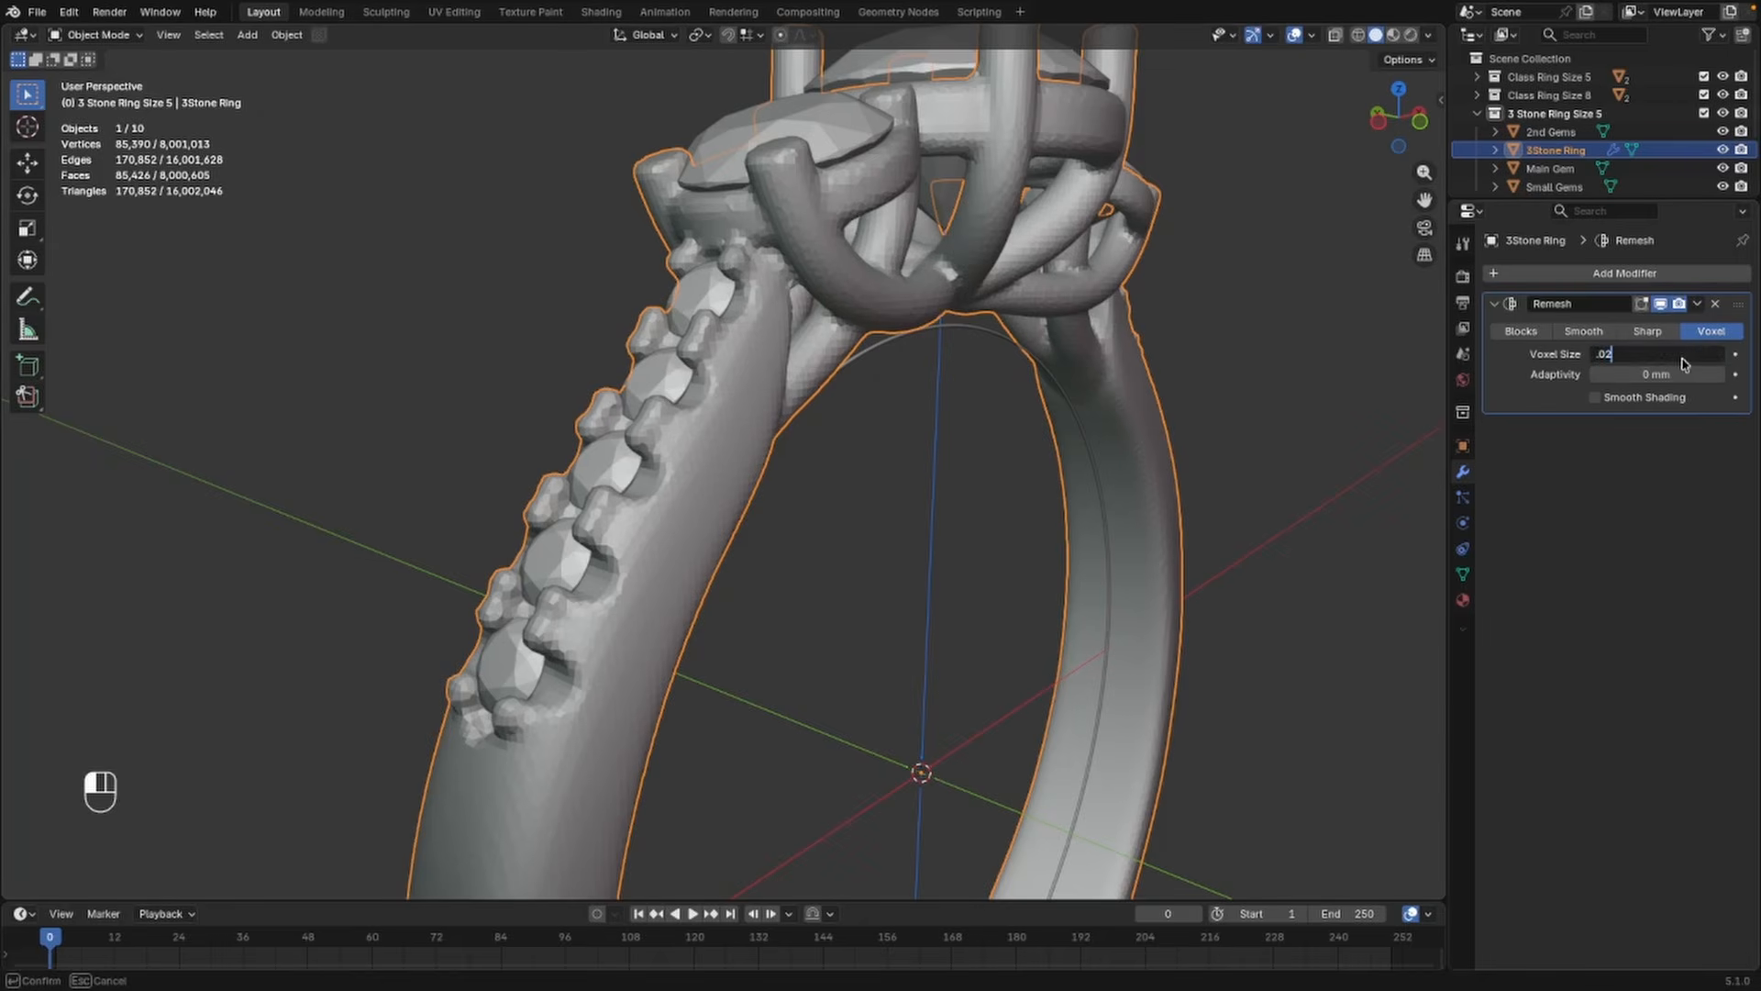
pyautogui.write('.02')
pyautogui.press('Return')
pyautogui.scroll(2, 878, 477)
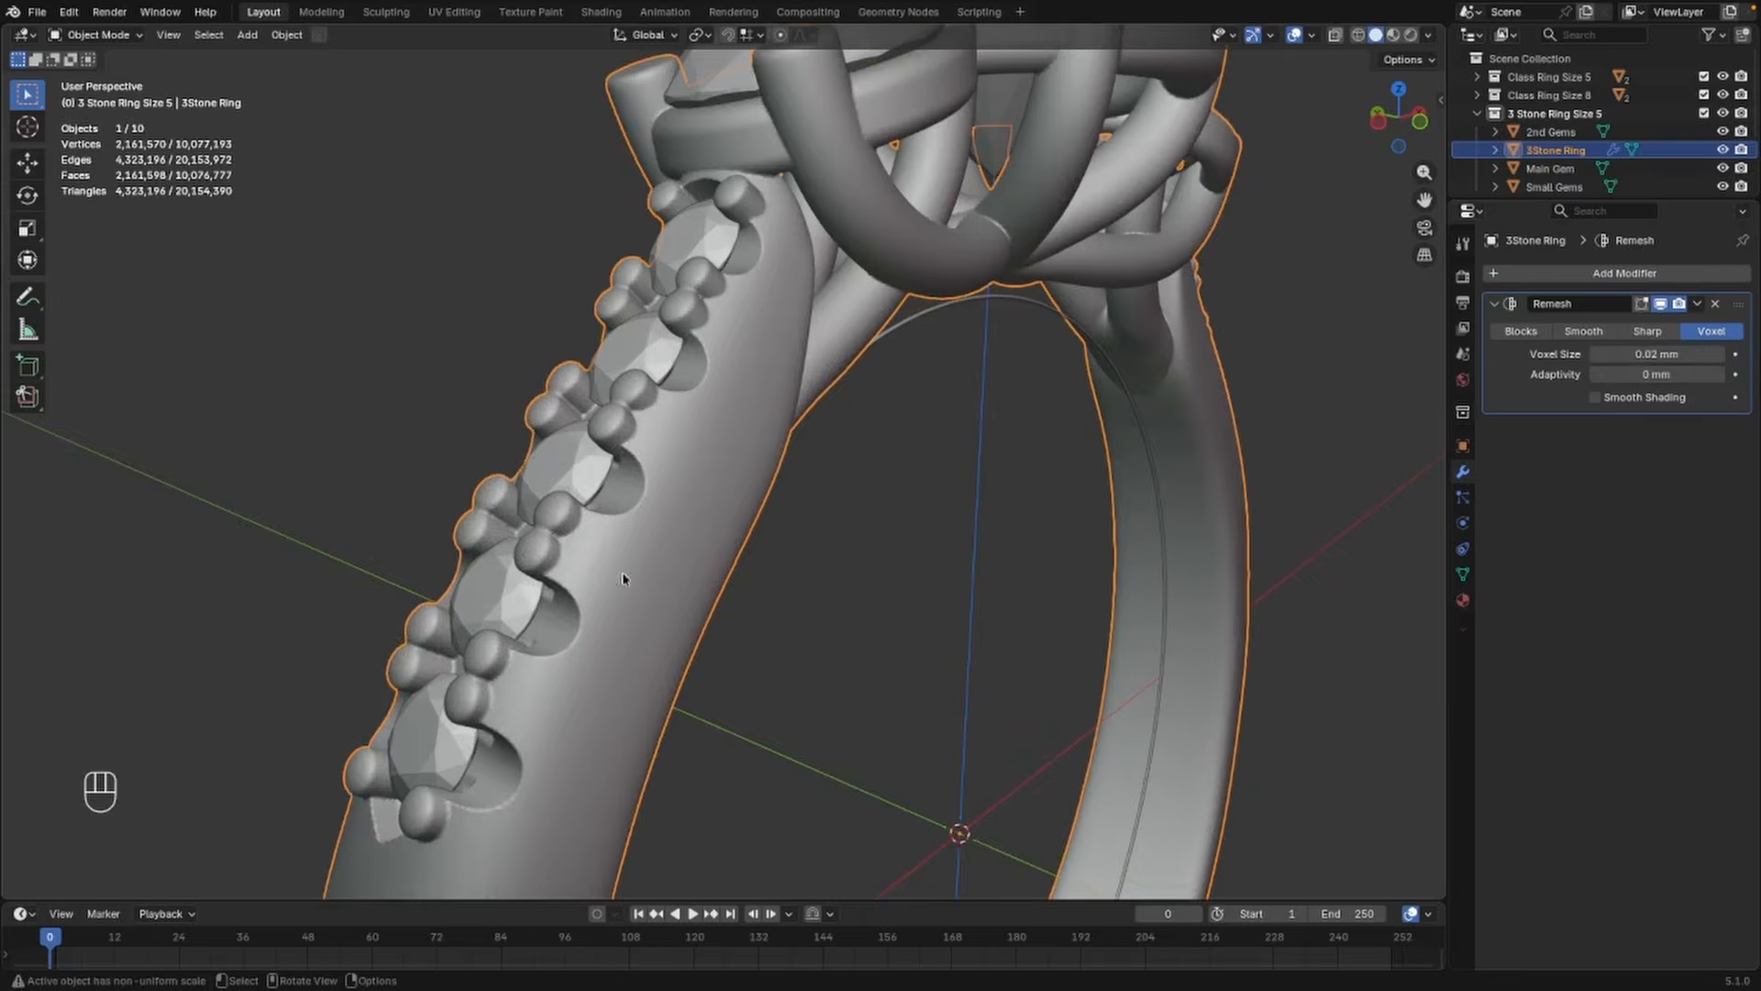
# Check the remeshed three-stone ring from the front view and apply its Remesh modifier
pyautogui.scroll(-5, 625, 492)
pyautogui.moveTo(755, 539); pyautogui.dragTo(869, 546, button='middle')
pyautogui.scroll(1, 882, 535)
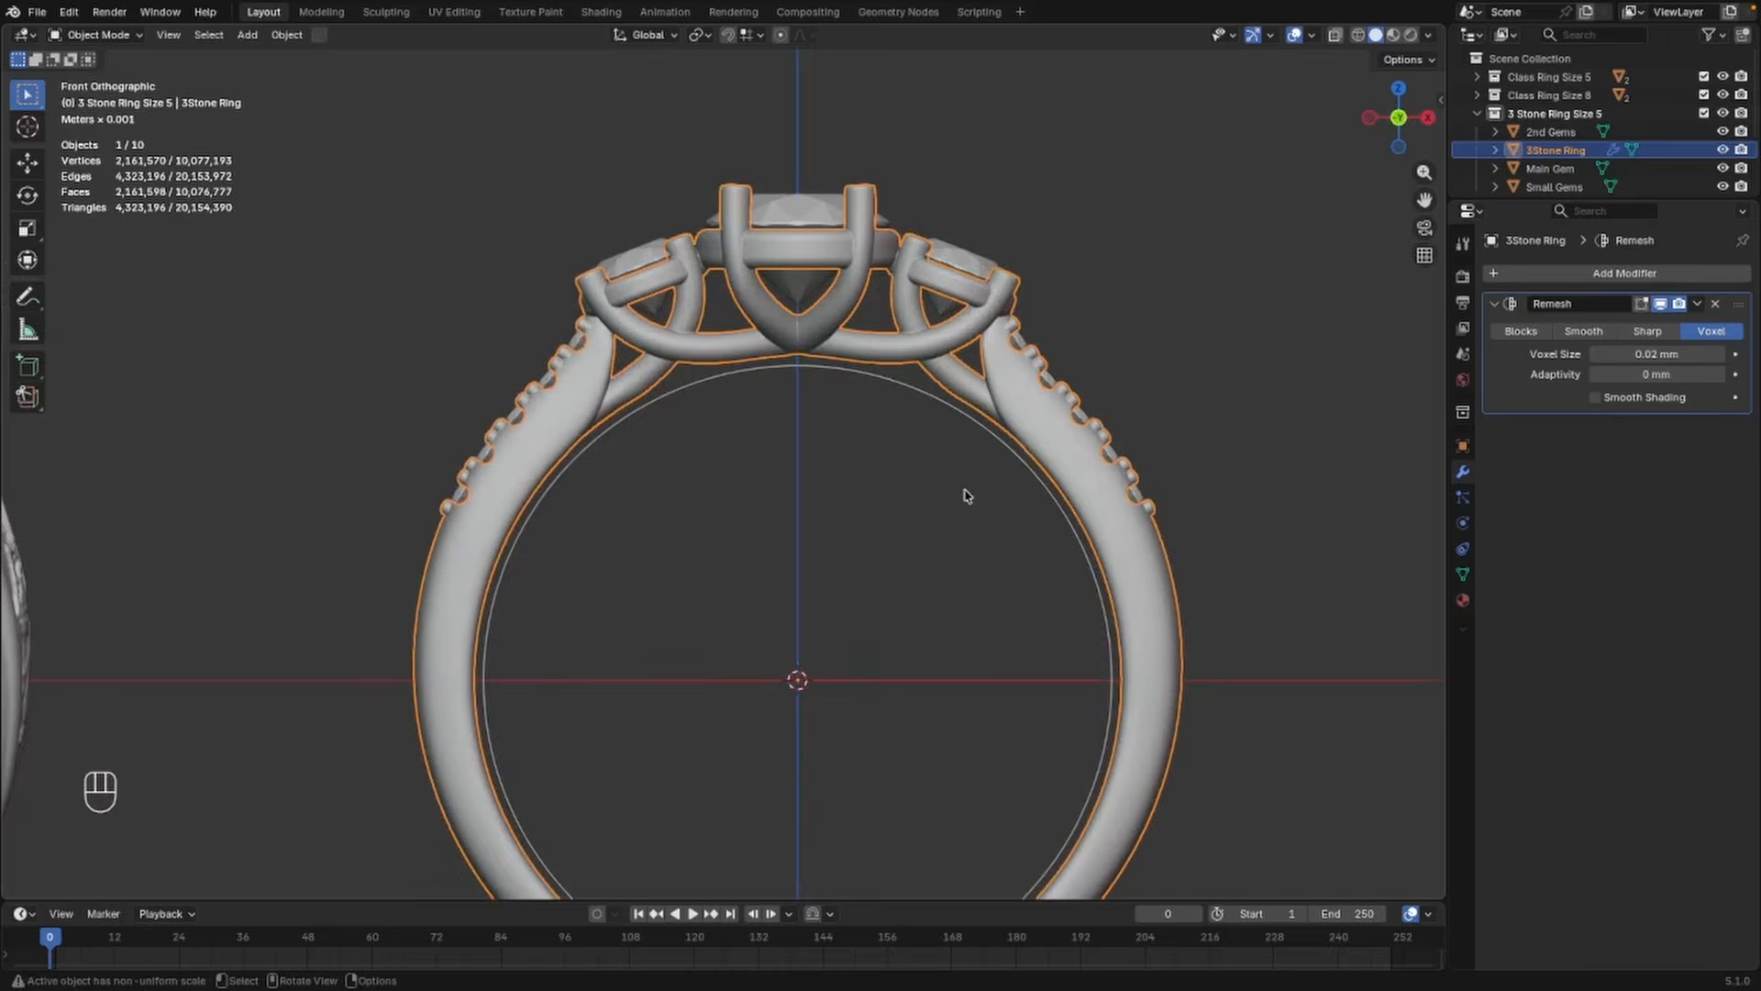
pyautogui.scroll(1, 1064, 482)
pyautogui.scroll(-1, 1064, 483)
pyautogui.keyDown('shift'); pyautogui.moveTo(1014, 462); pyautogui.dragTo(1010, 451, button='middle'); pyautogui.keyUp('shift')
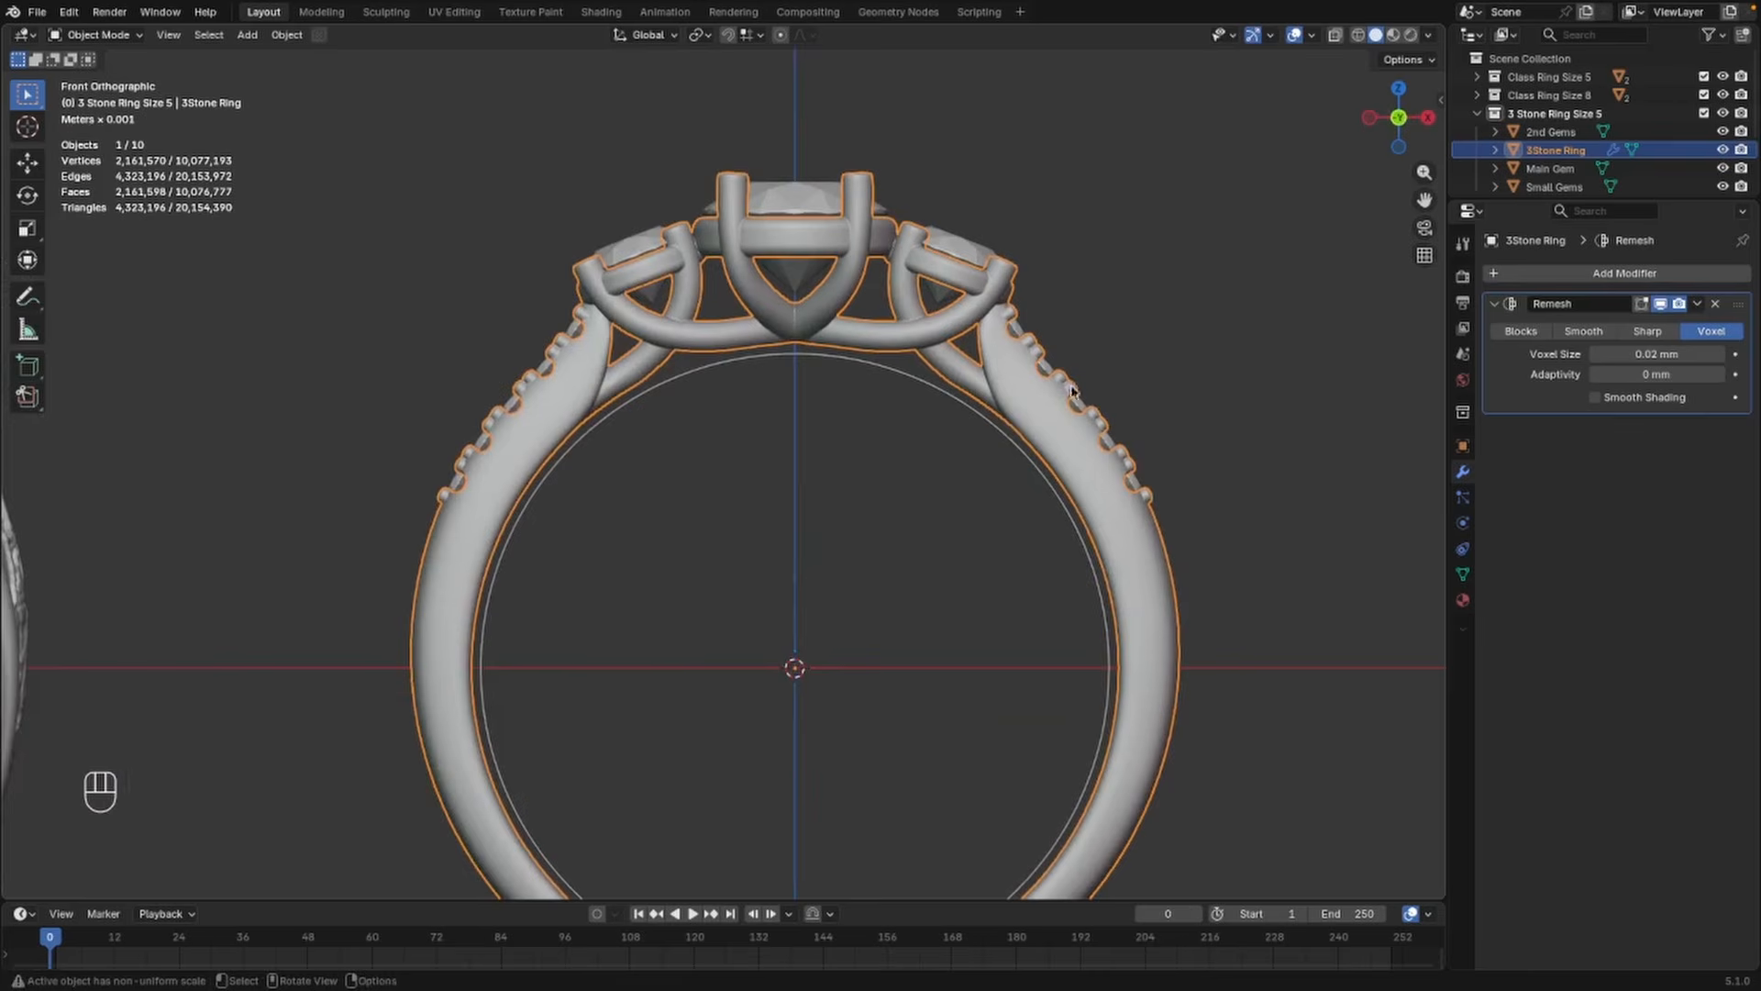
pyautogui.click(1698, 305)
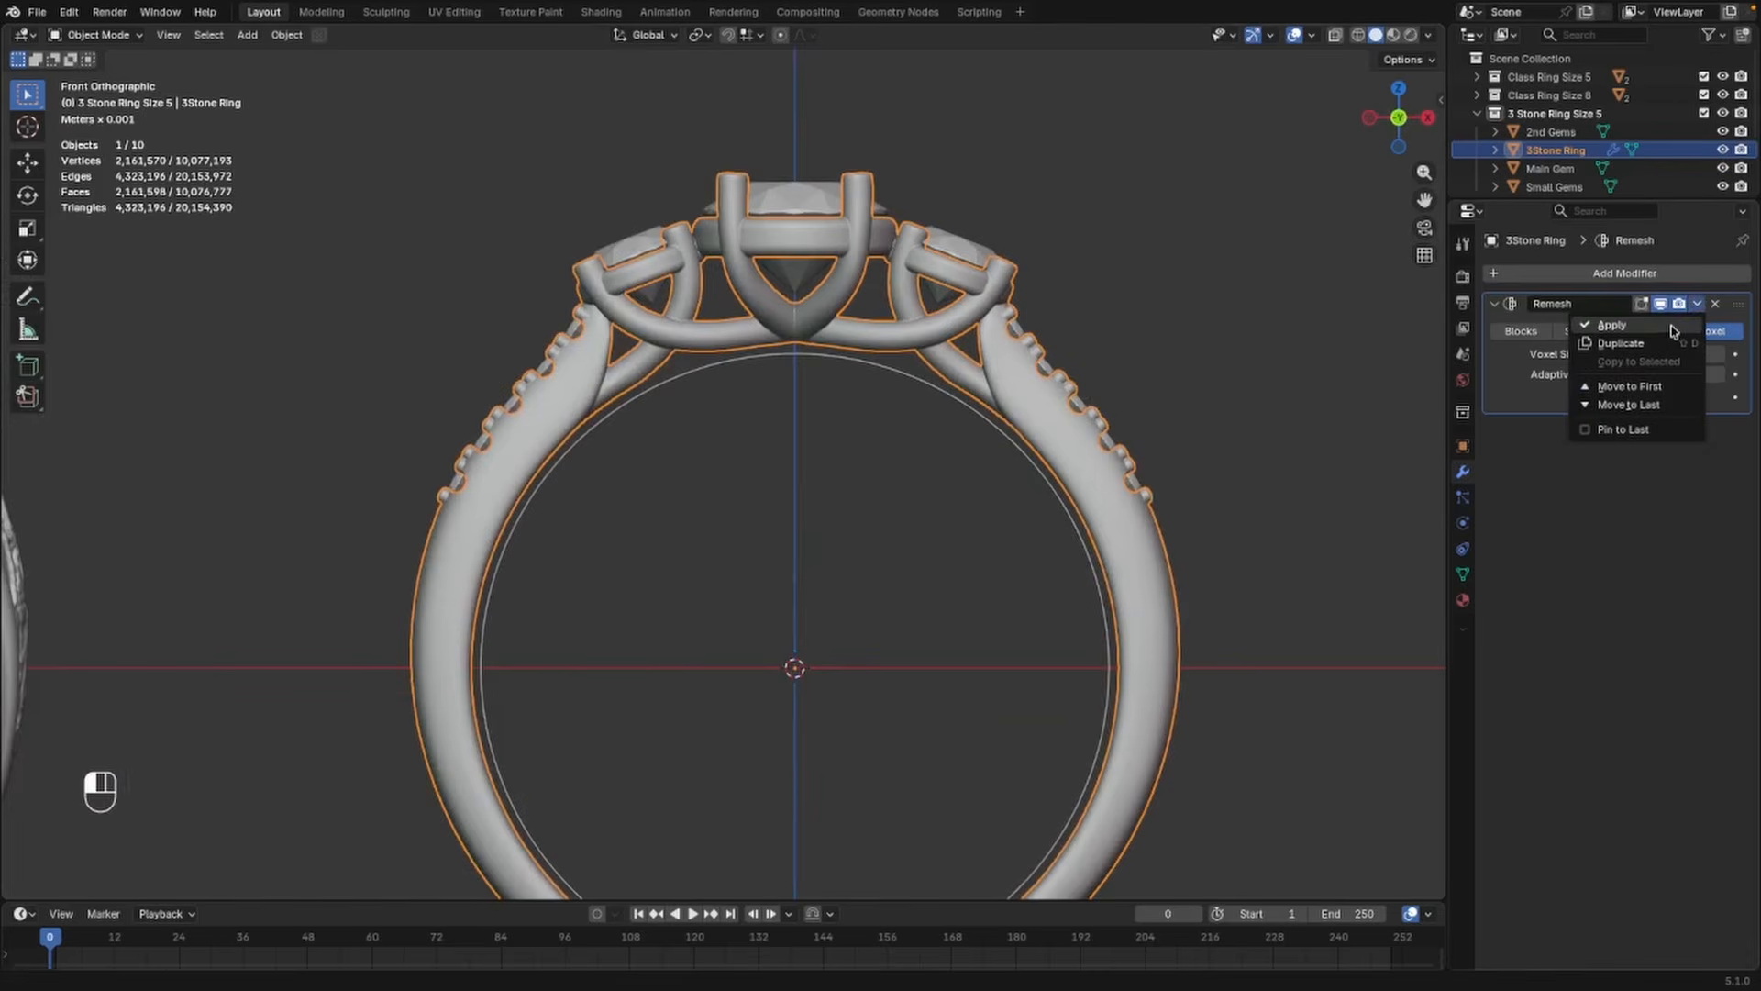
pyautogui.click(1611, 325)
# Move the ring together with its small, second and main gems down about 0.23 mm along Z to meet the Size 5 curve
pyautogui.scroll(1, 1055, 379)
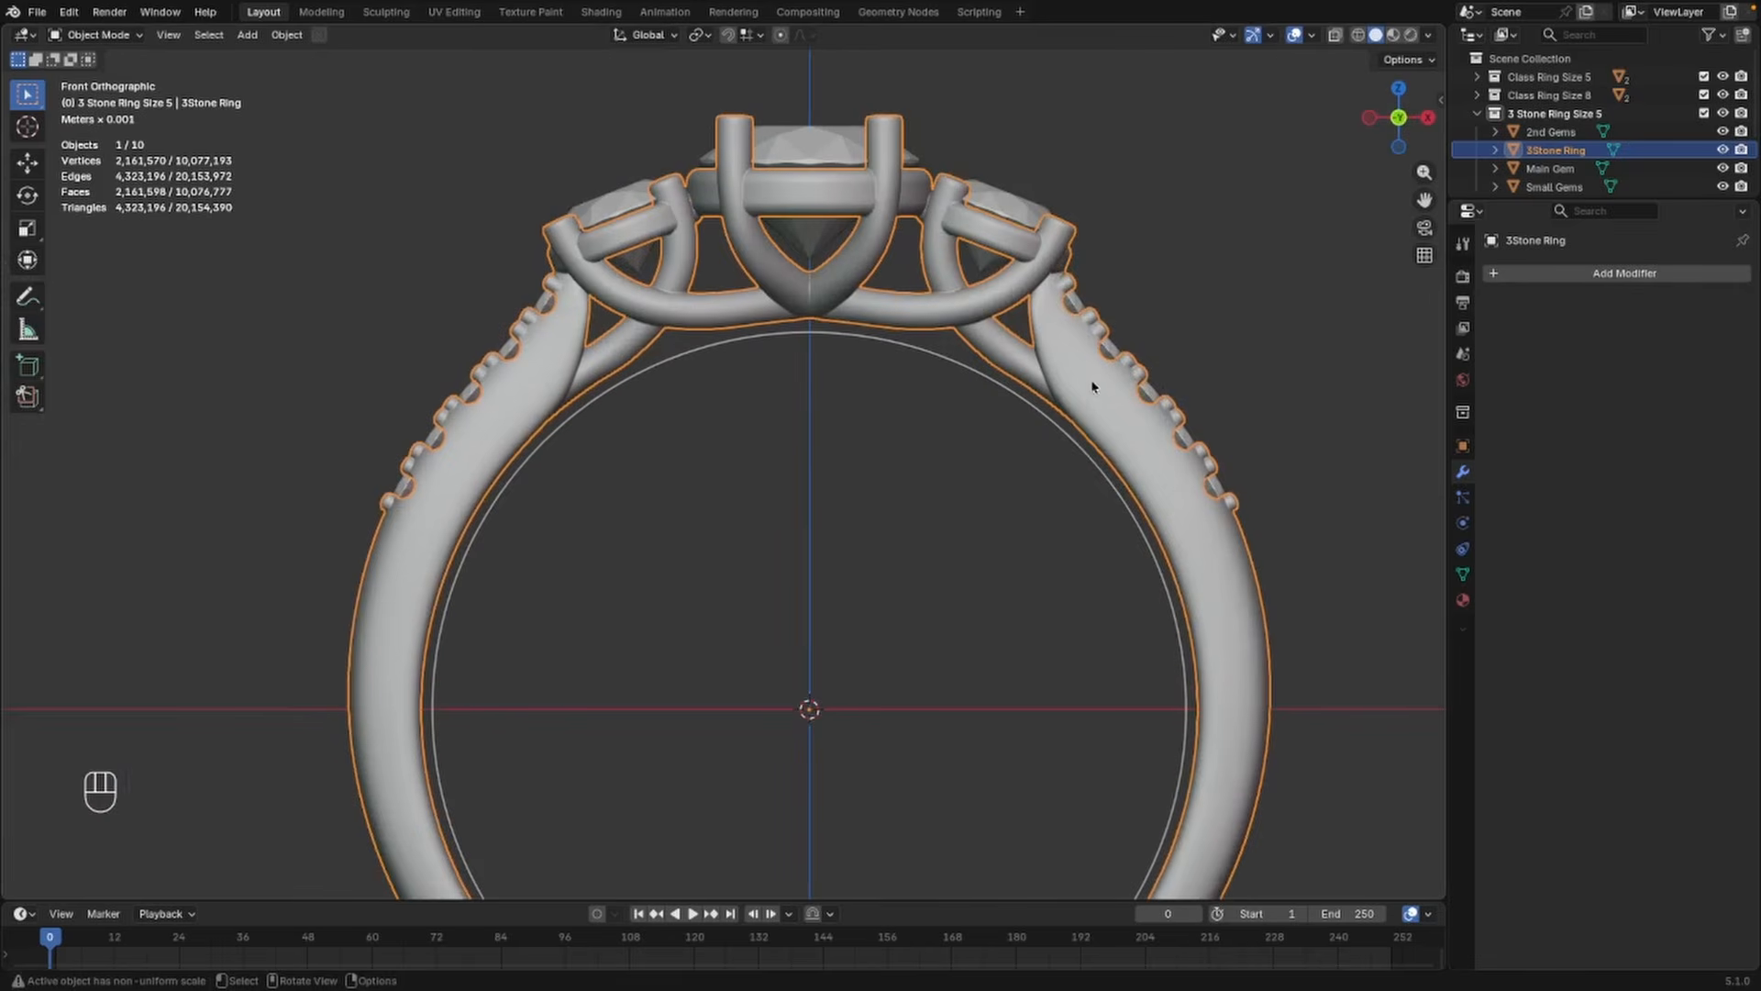
pyautogui.keyDown('shift'); pyautogui.click(1075, 305); pyautogui.keyUp('shift')
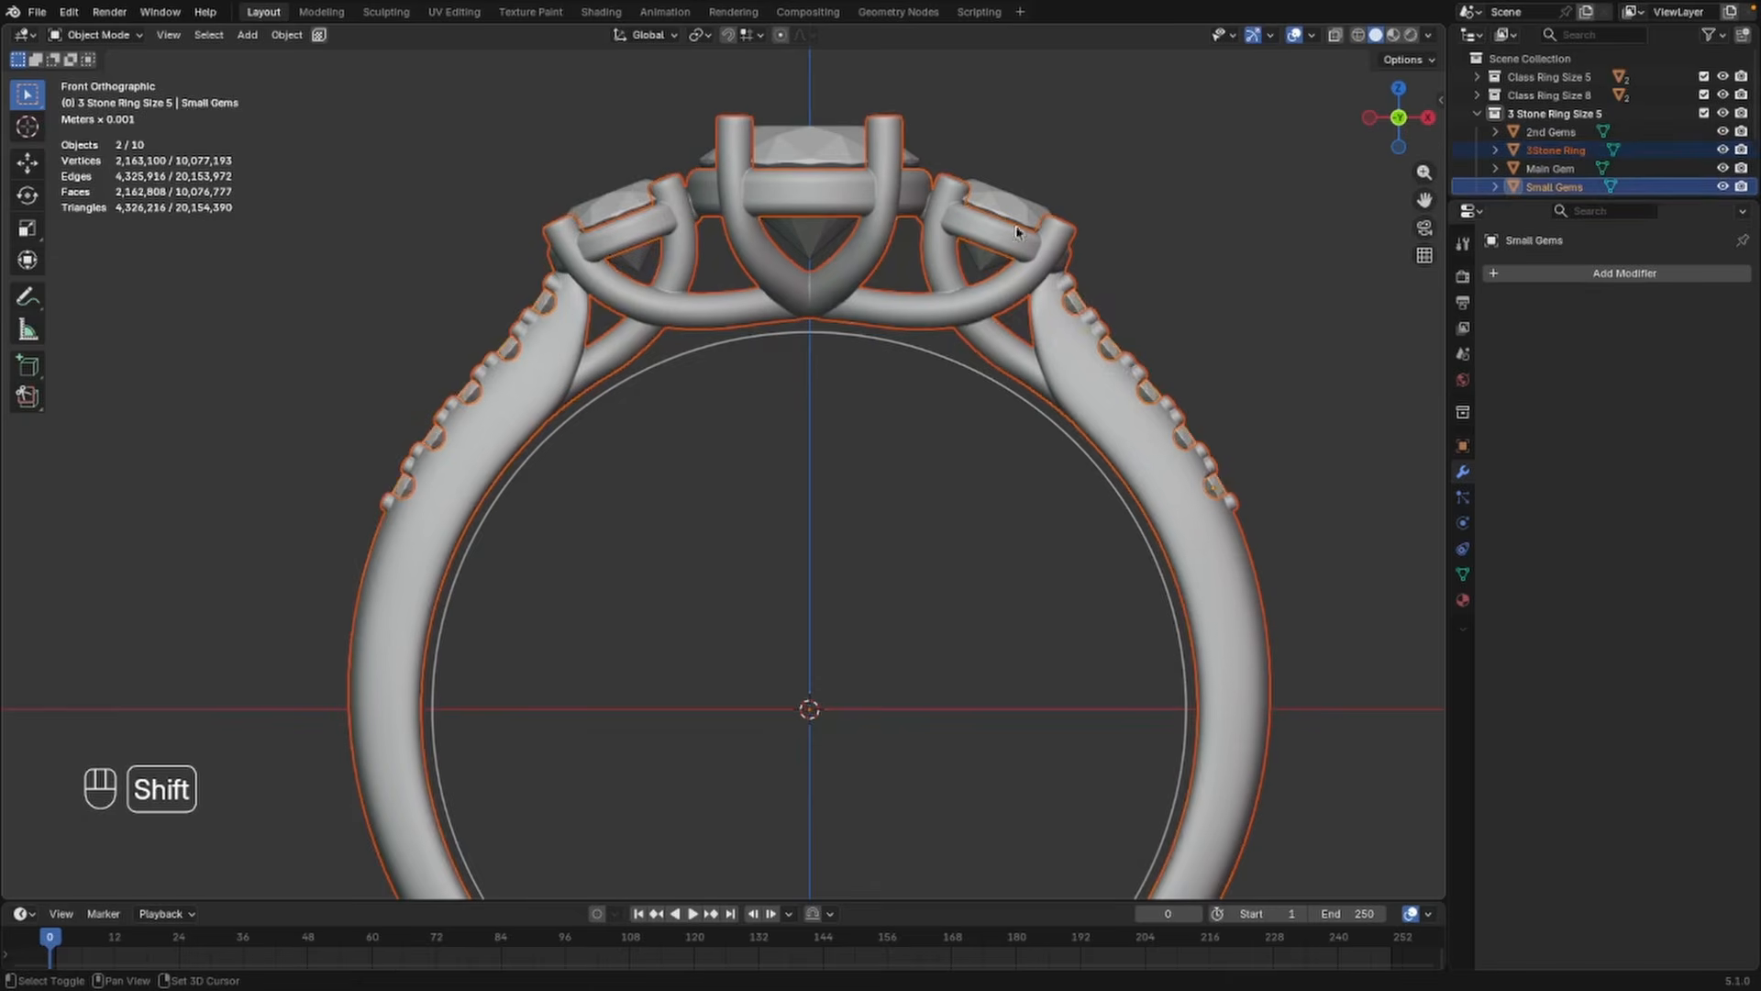
pyautogui.keyDown('shift'); pyautogui.click(1015, 203); pyautogui.keyUp('shift')
pyautogui.keyDown('shift'); pyautogui.click(811, 143); pyautogui.keyUp('shift')
pyautogui.scroll(3, 945, 295)
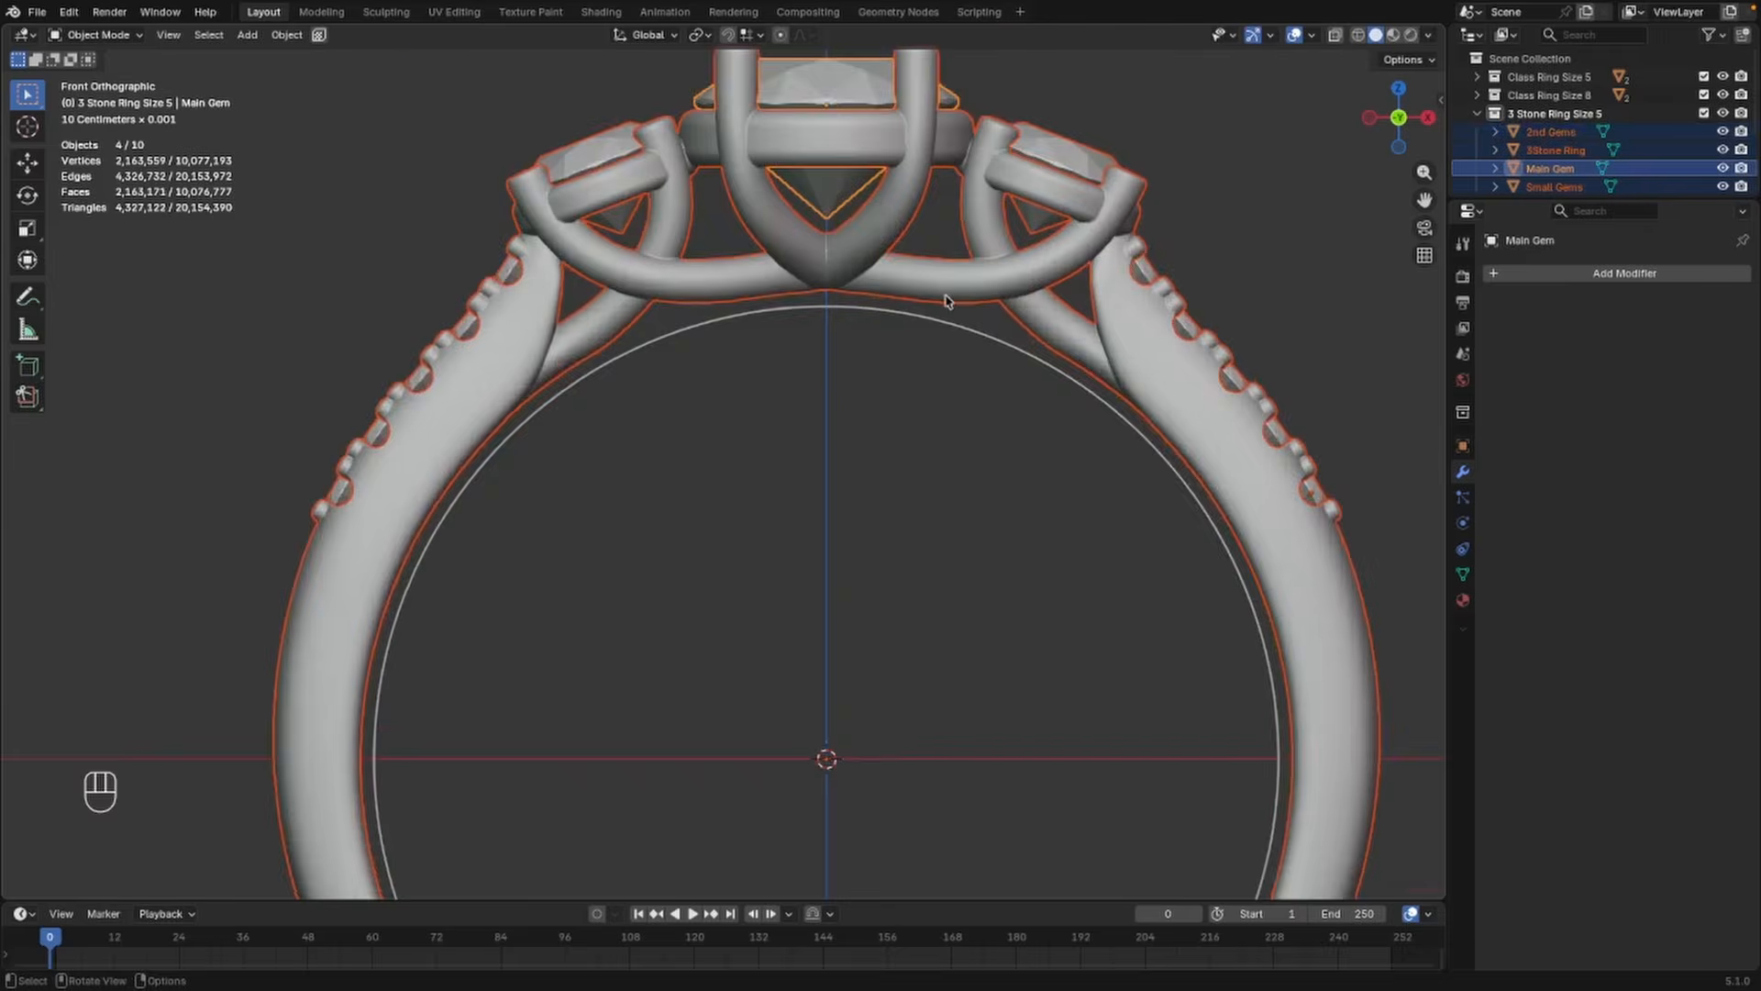
pyautogui.keyDown('shift'); pyautogui.moveTo(926, 305); pyautogui.dragTo(850, 444, button='middle'); pyautogui.keyUp('shift')
pyautogui.scroll(1, 837, 383)
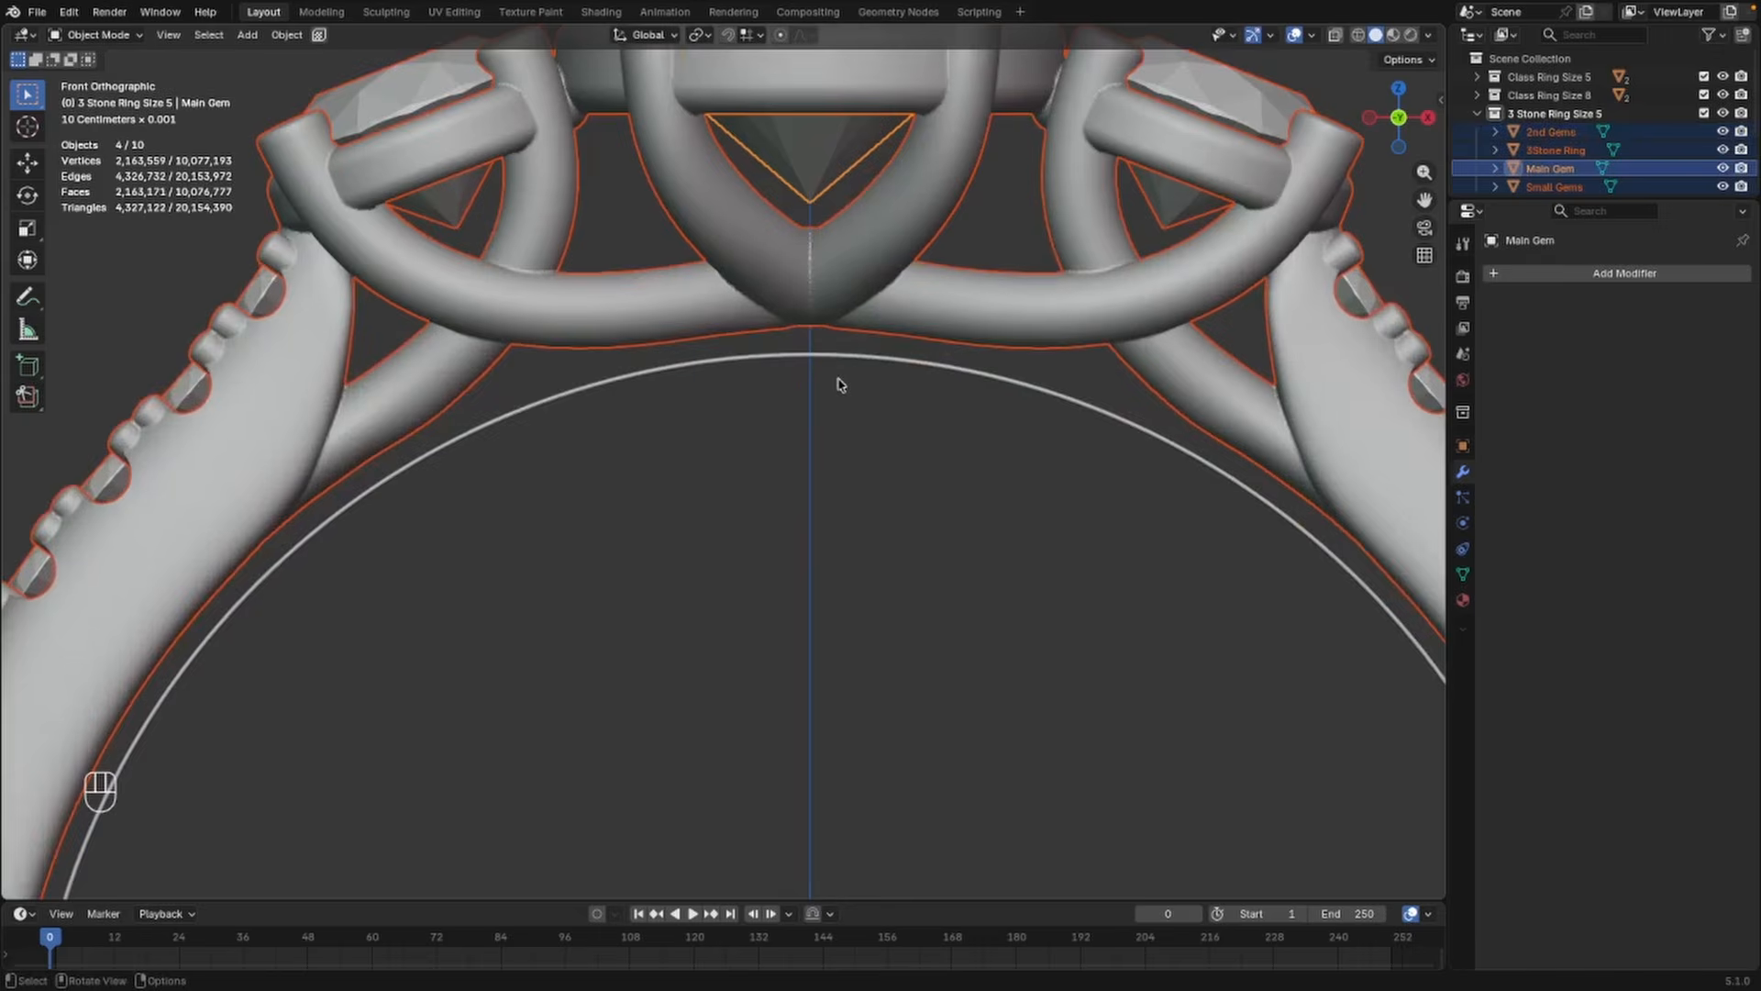
pyautogui.press('g')
pyautogui.press('z')
pyautogui.press('shift')
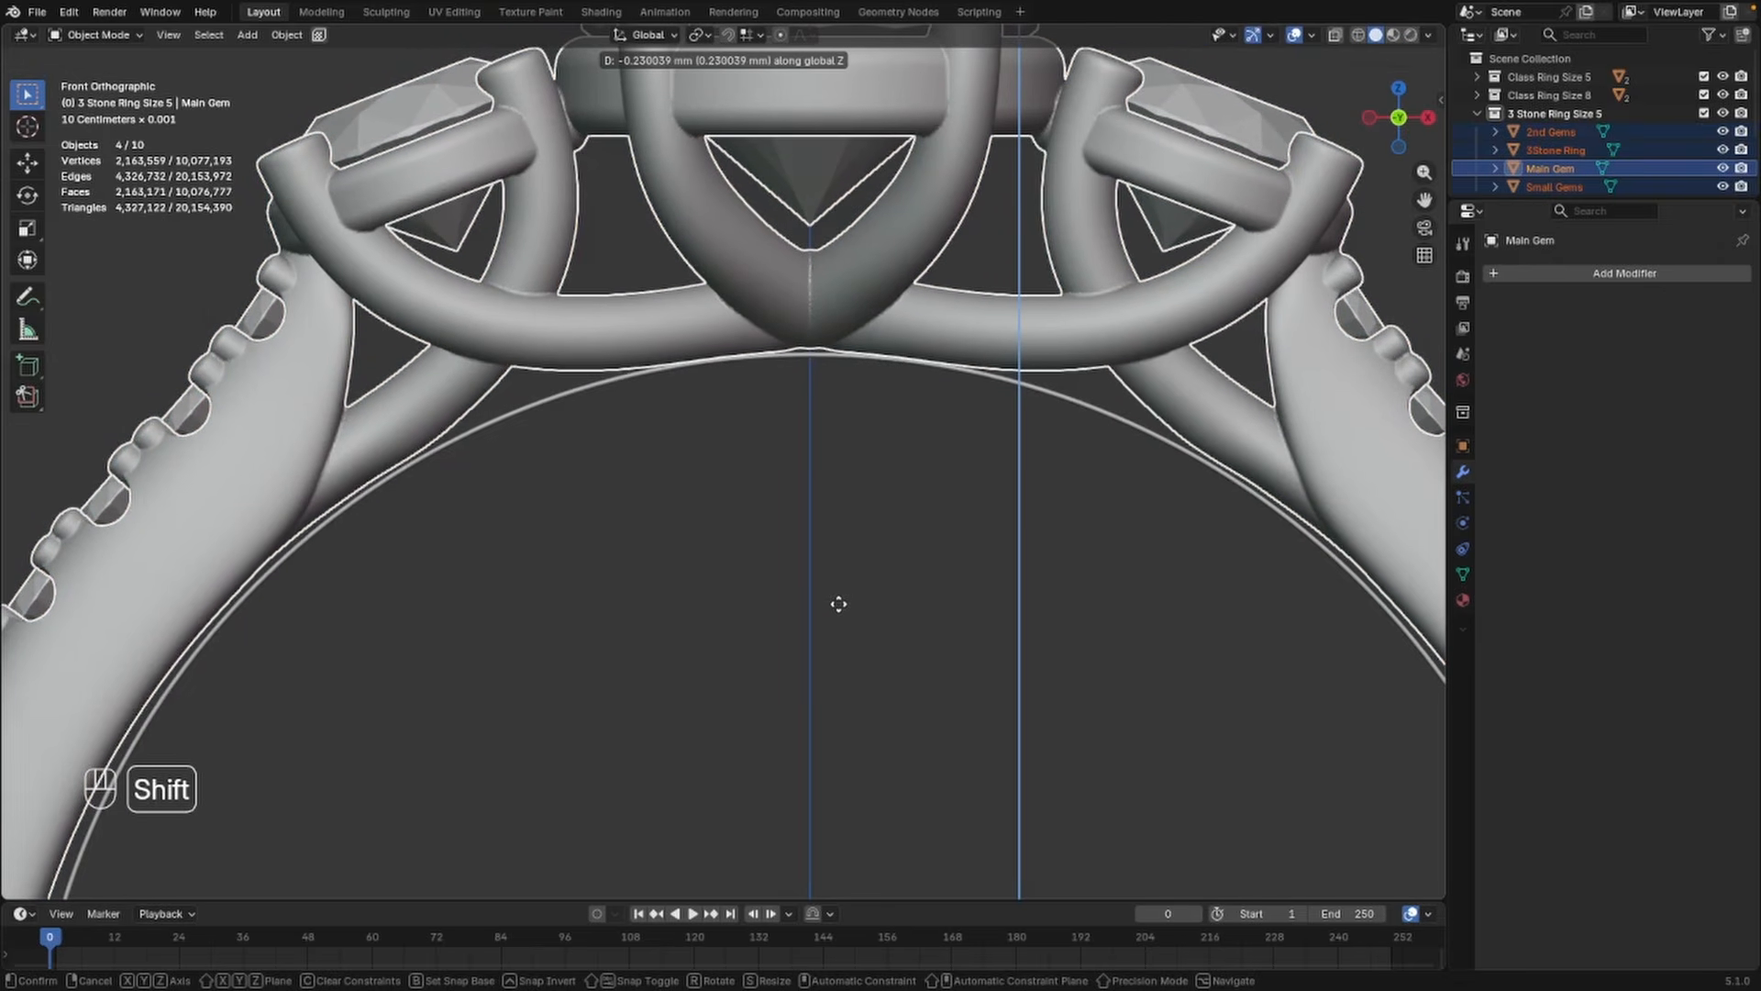
pyautogui.click(839, 605)
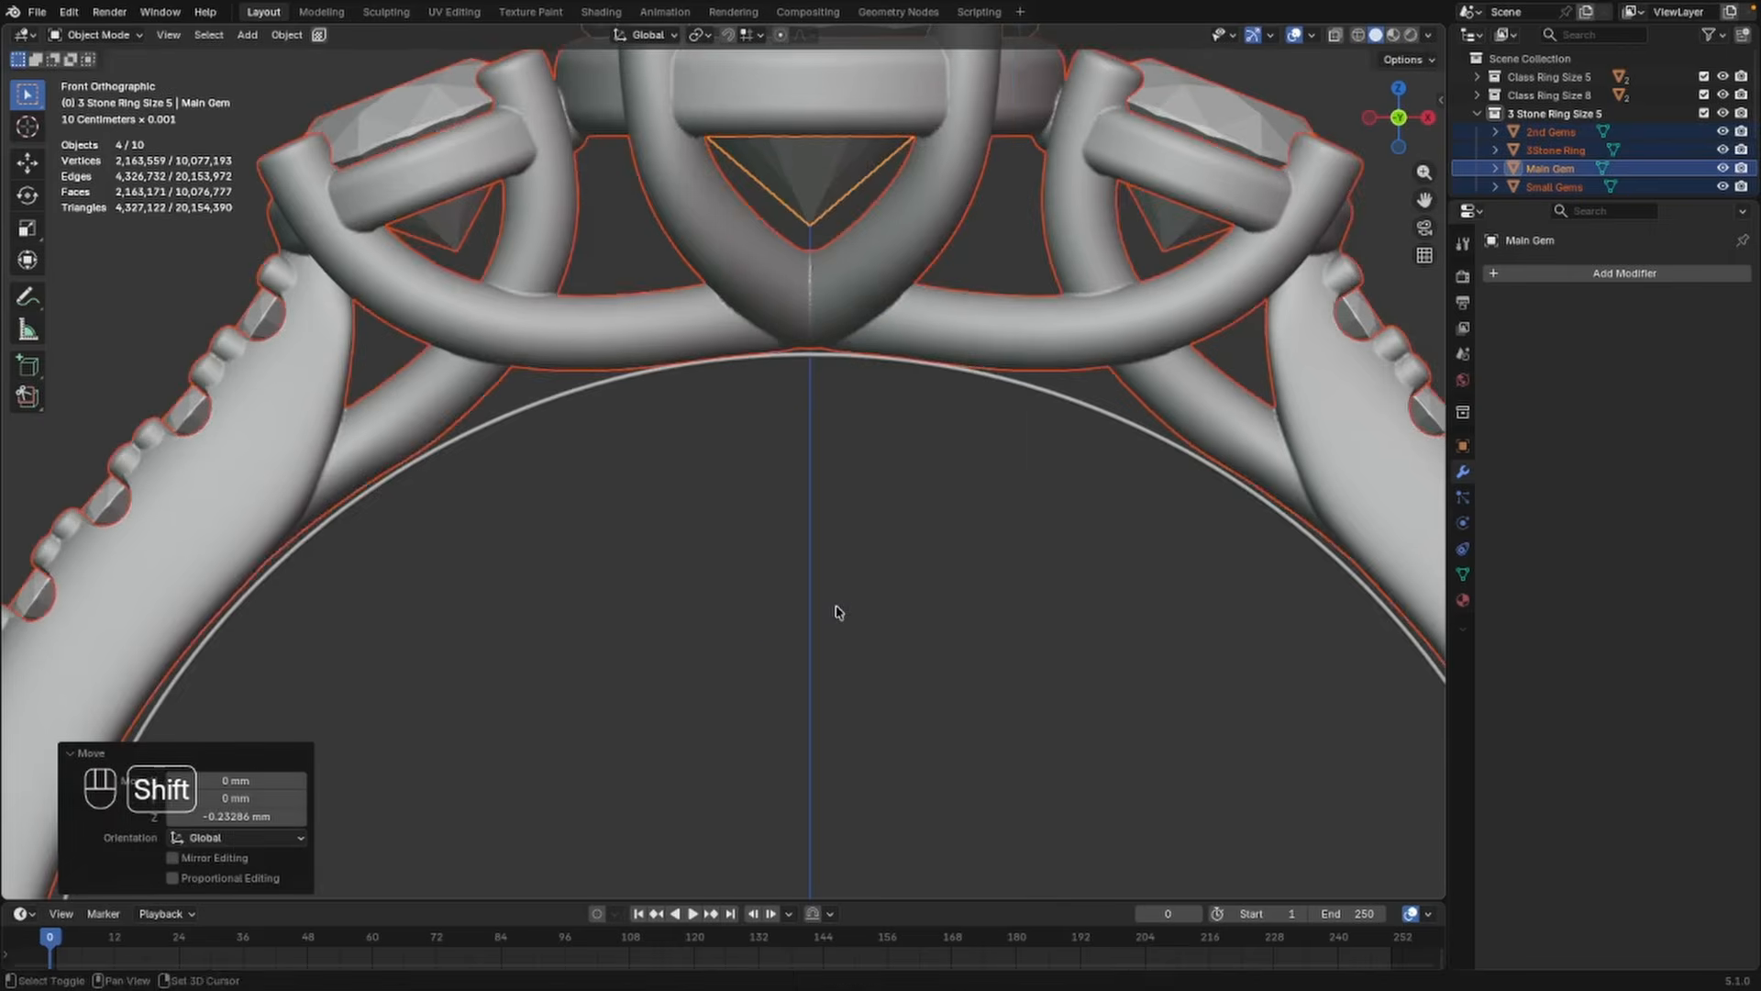
pyautogui.scroll(-6, 838, 609)
pyautogui.click(1192, 495)
# Join the Small Gems object into the 3Stone Ring object
pyautogui.scroll(3, 1183, 496)
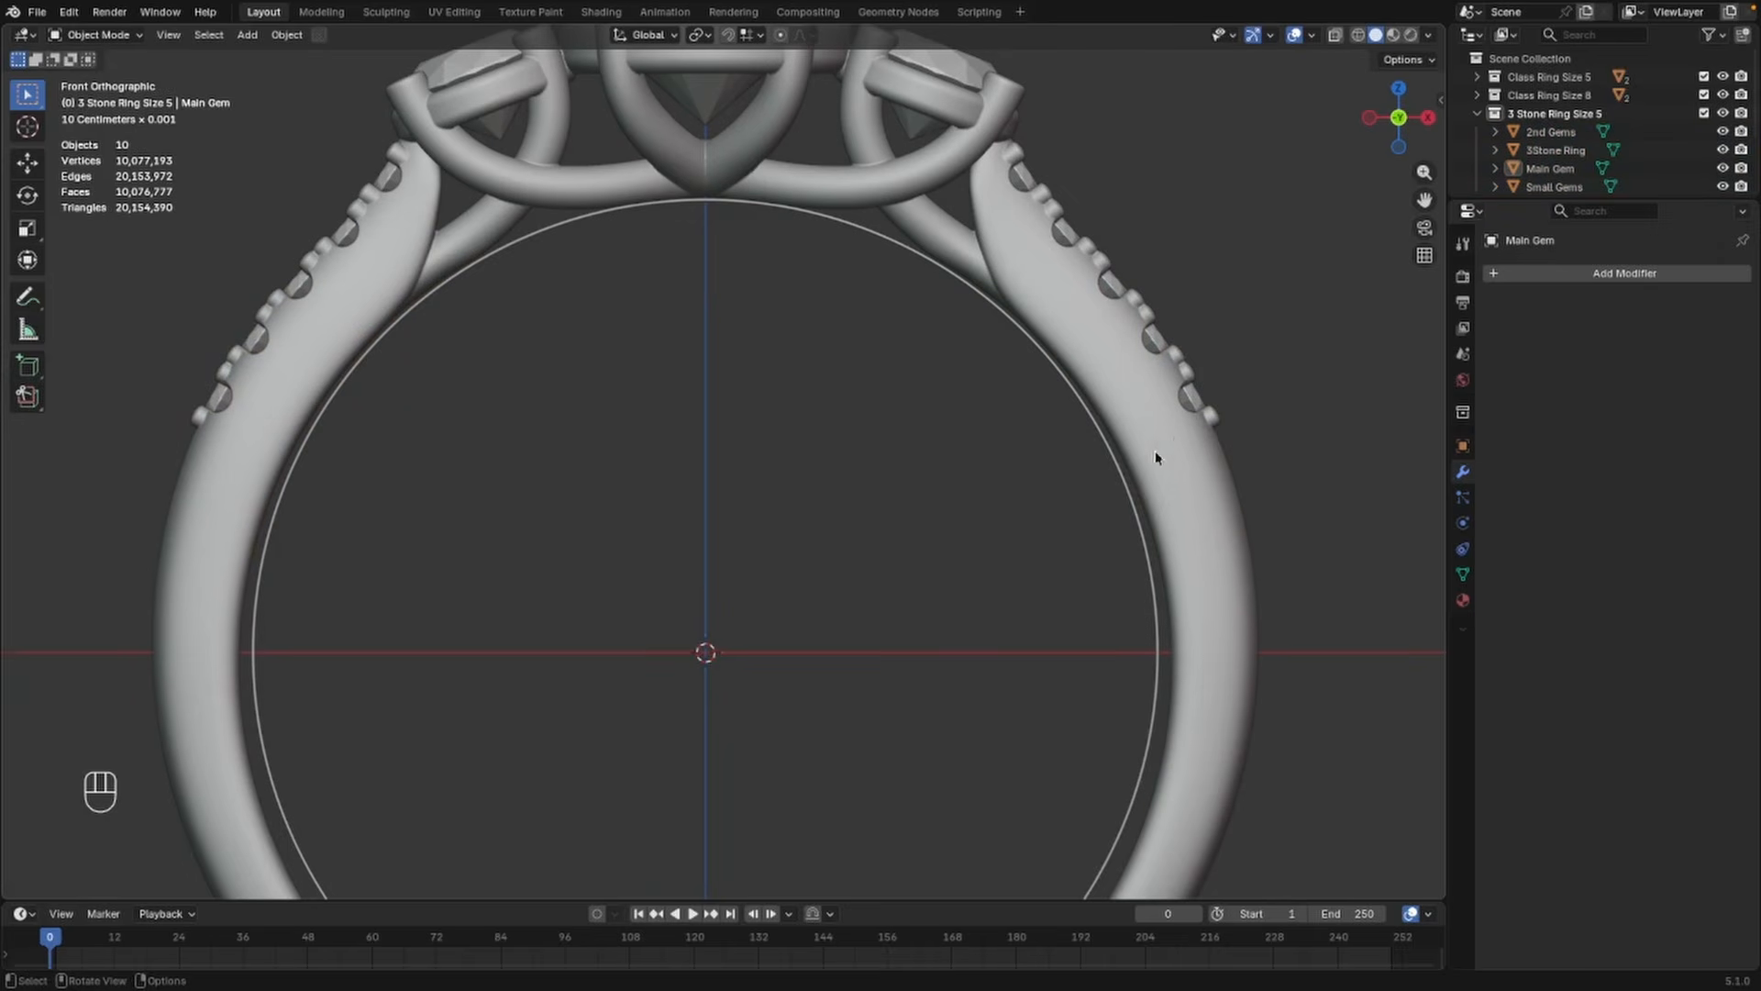
pyautogui.scroll(-2, 1195, 454)
pyautogui.moveTo(1154, 368); pyautogui.dragTo(943, 532, button='middle')
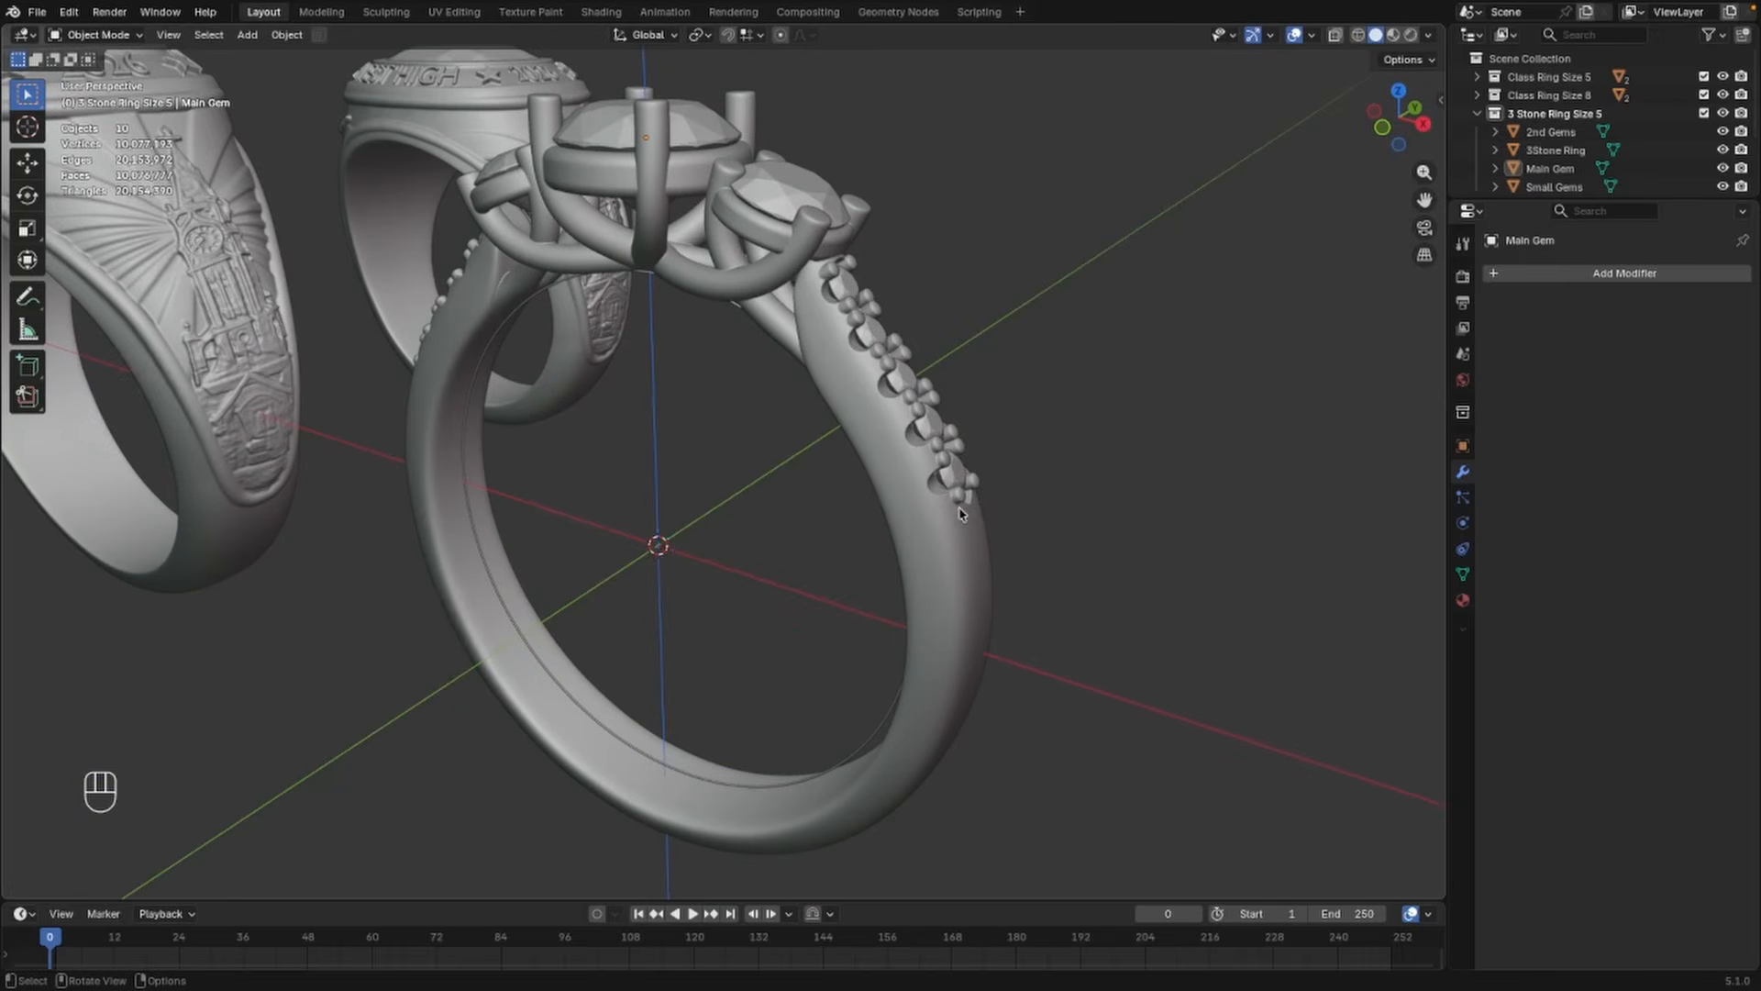
pyautogui.click(962, 476)
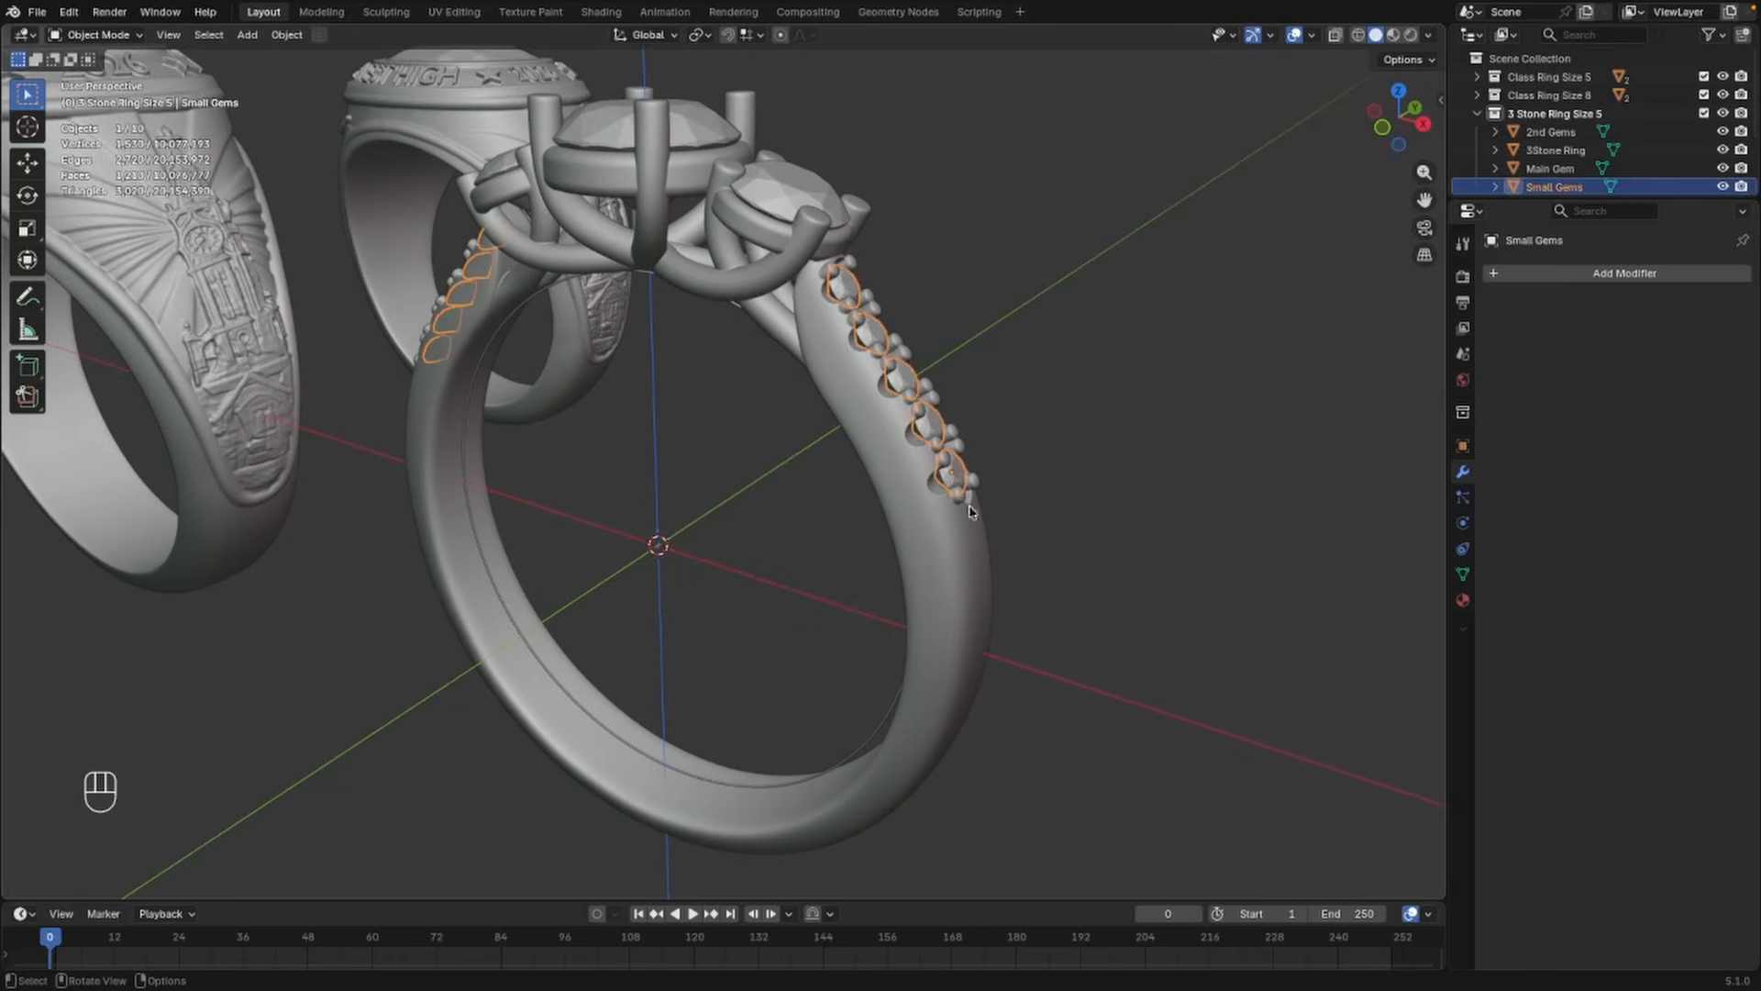
pyautogui.keyDown('shift'); pyautogui.click(950, 551); pyautogui.keyUp('shift')
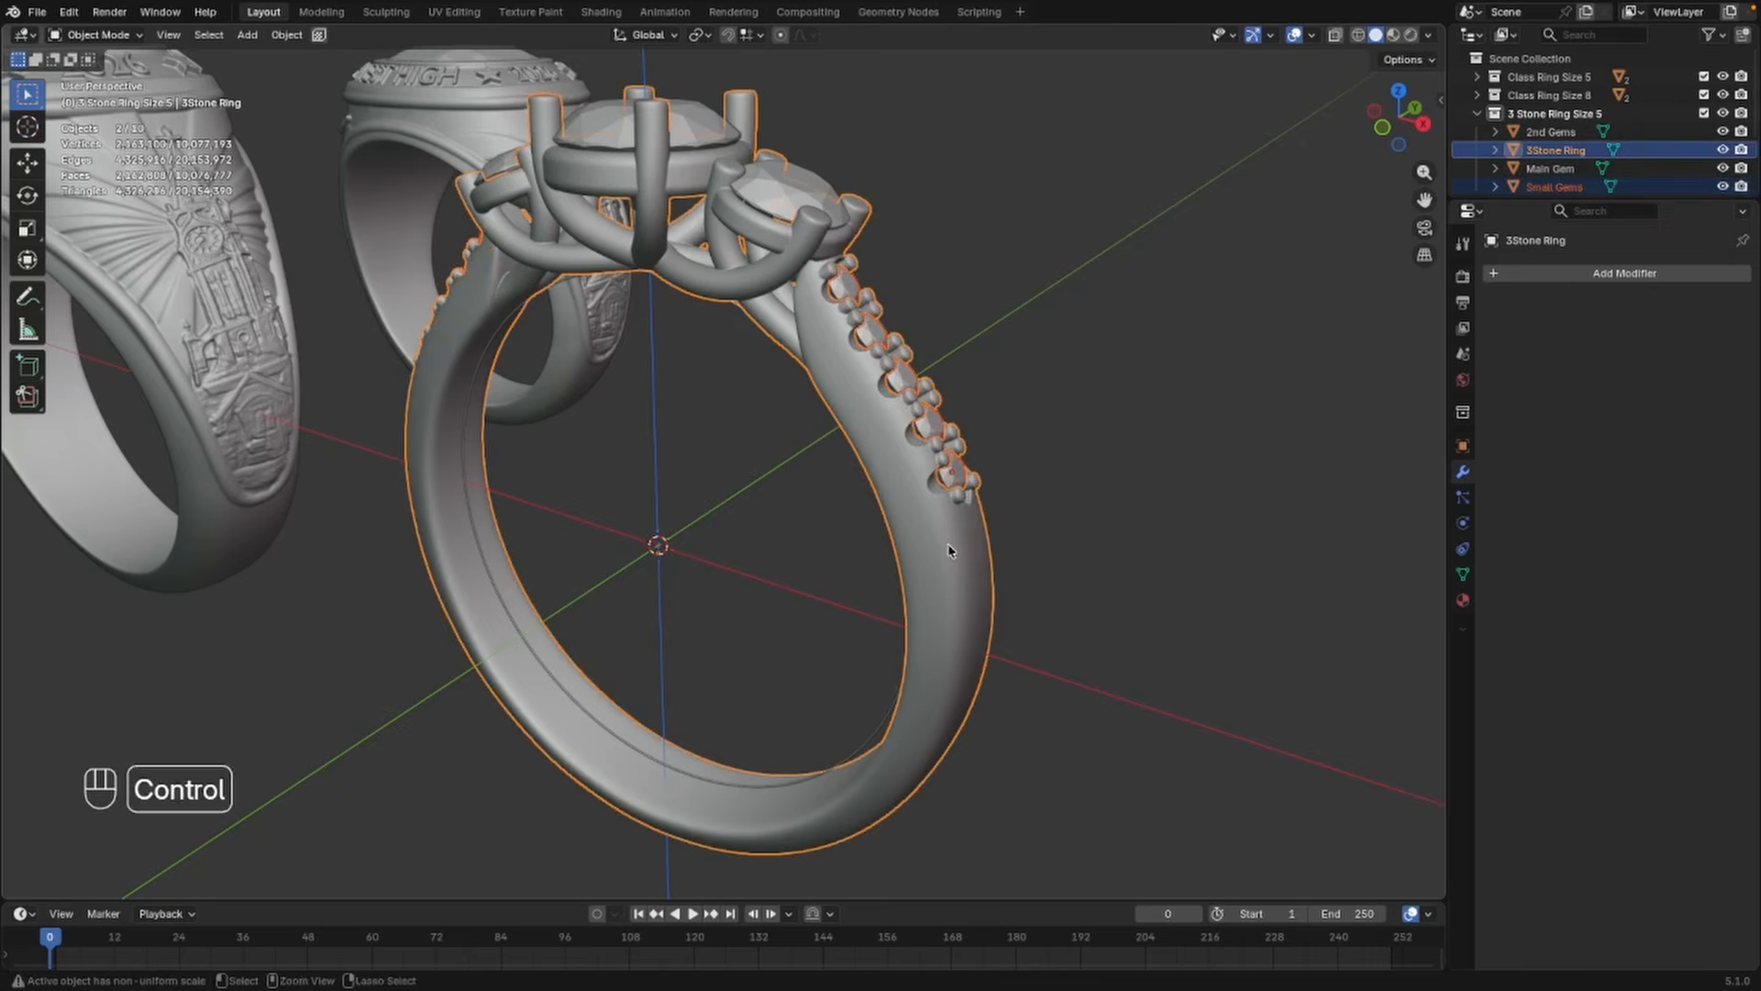
pyautogui.scroll(2, 954, 532)
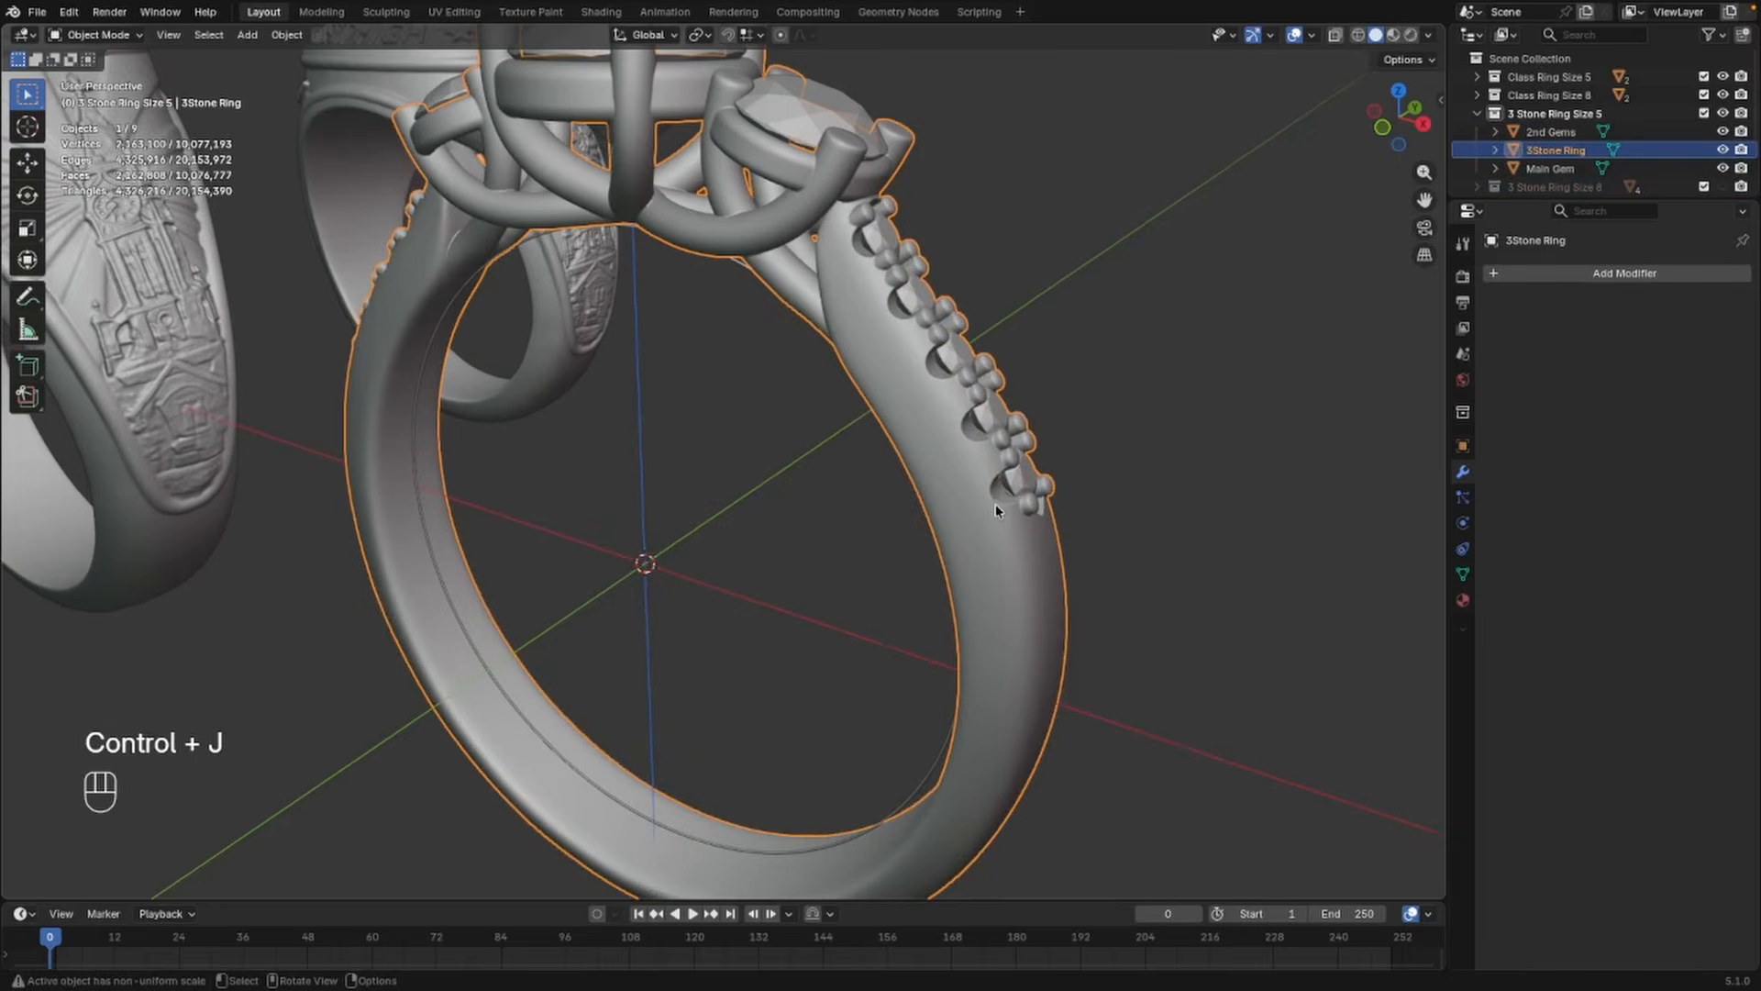
# Sculpt the band's sides and bottom inward with the Elastic Grab brush from the front view, fitting the inner edge to the Size 5 curve
pyautogui.hotkey('ctrl', 'Tab')
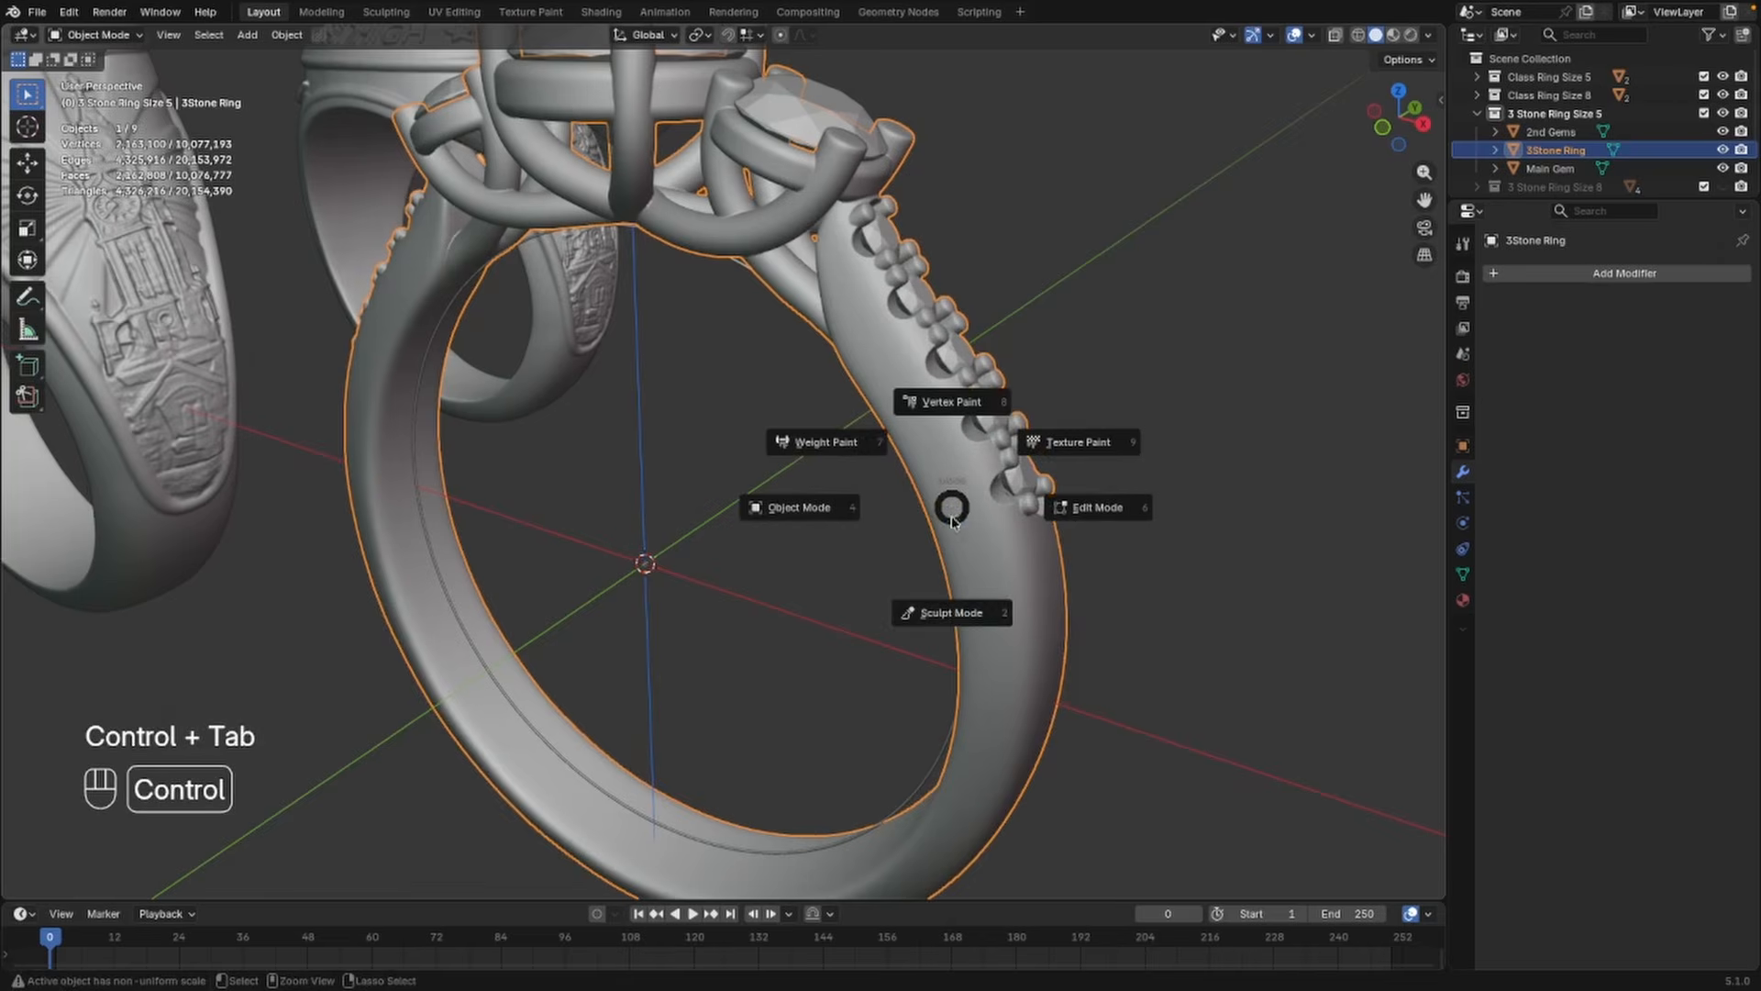
pyautogui.click(961, 622)
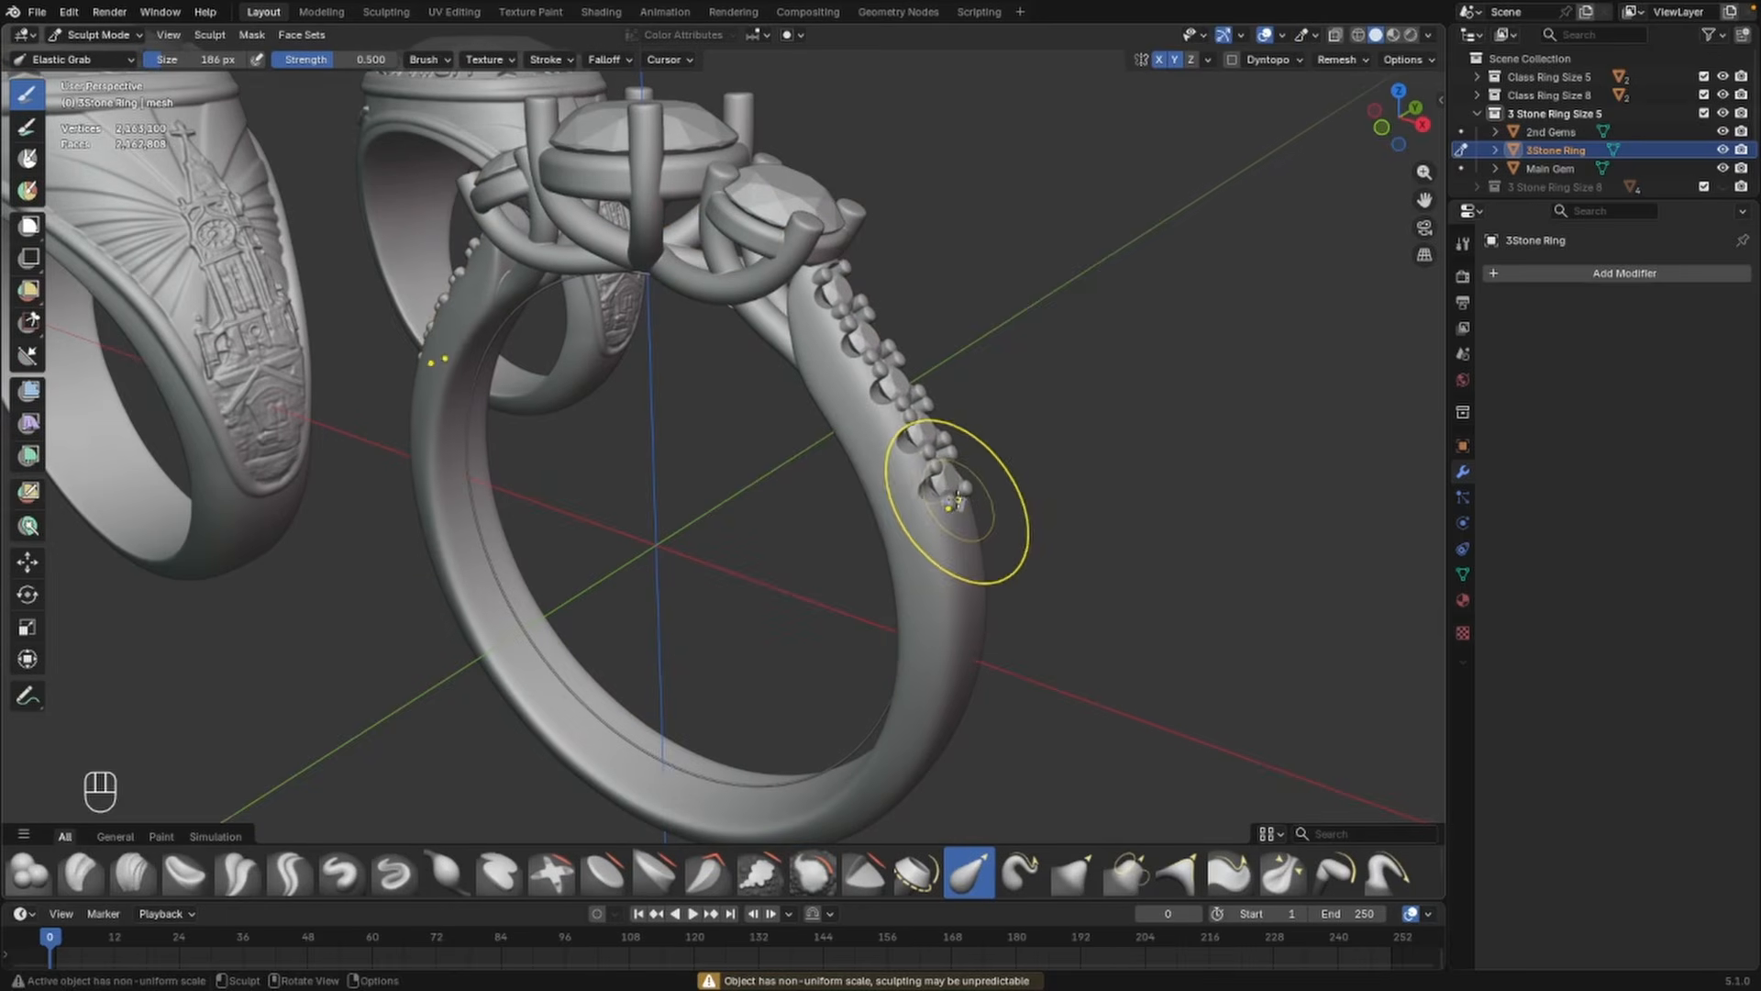
pyautogui.moveTo(953, 498); pyautogui.dragTo(945, 501)
pyautogui.hotkey('ctrl', 'z')
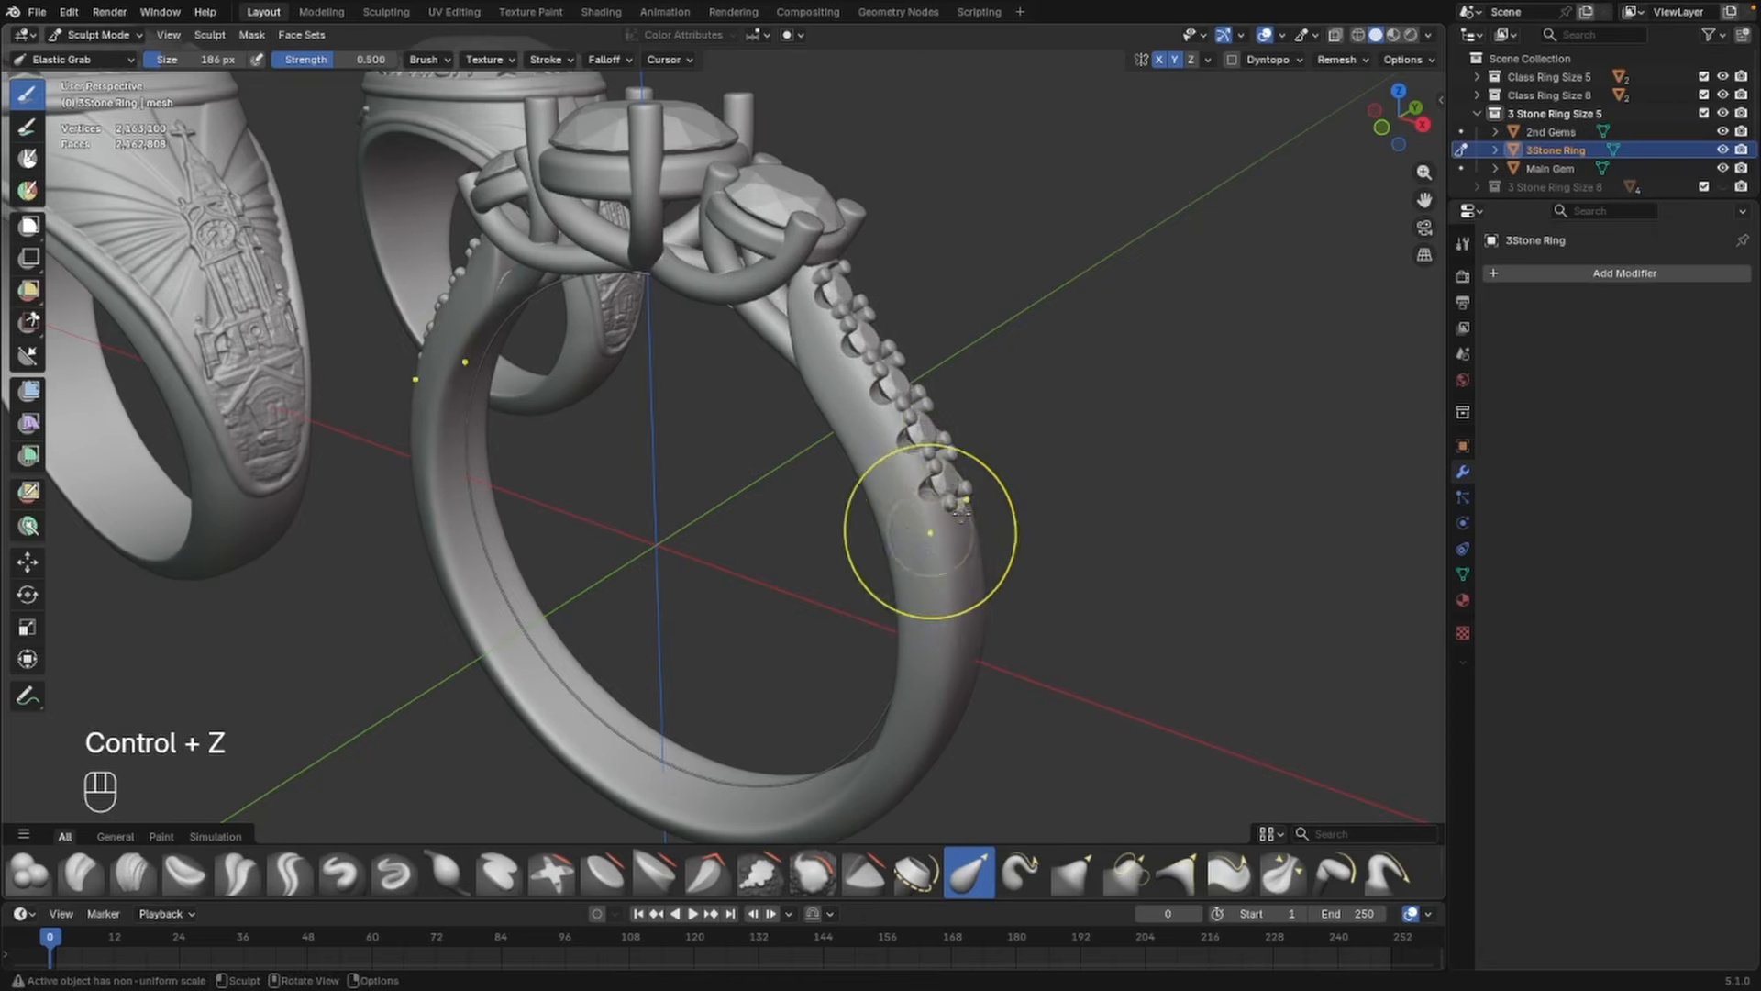
pyautogui.scroll(-2, 935, 514)
pyautogui.moveTo(922, 528)
pyautogui.mouseDown(button='middle')
pyautogui.moveTo(999, 476)
pyautogui.moveTo(968, 443)
pyautogui.mouseUp(button='middle')
pyautogui.scroll(2, 981, 473)
pyautogui.scroll(2, 968, 427)
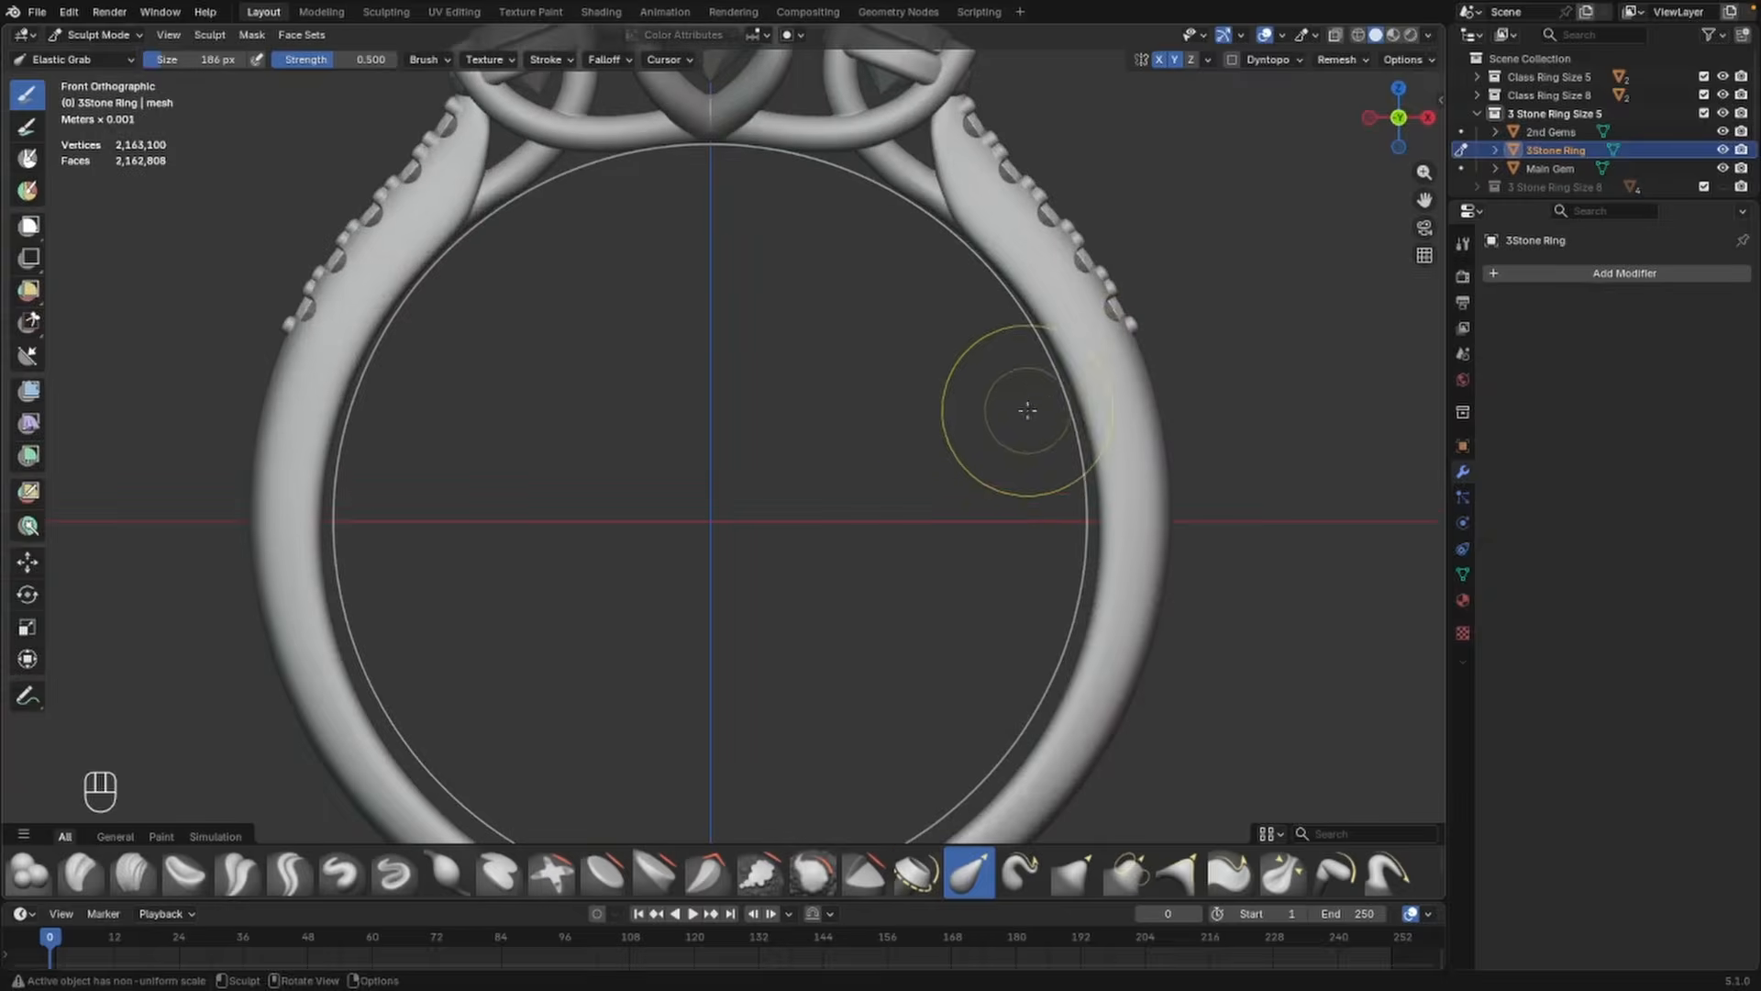
pyautogui.scroll(-2, 1022, 405)
pyautogui.moveTo(981, 381); pyautogui.dragTo(967, 387)
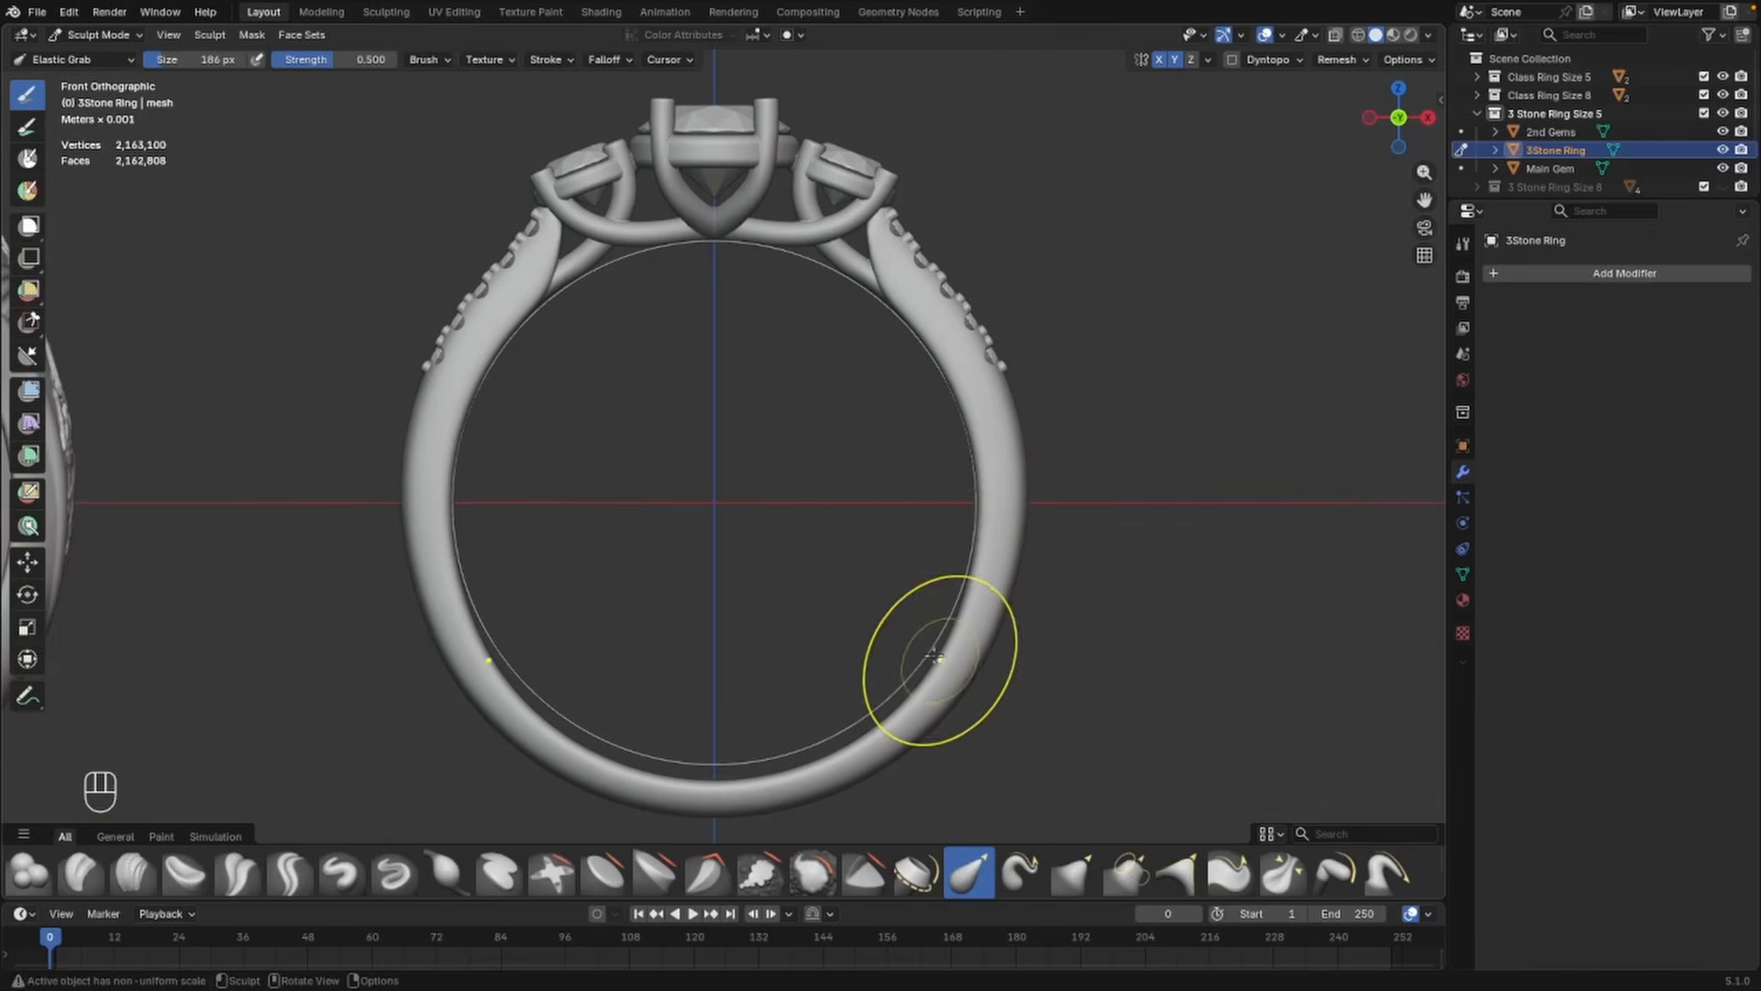
pyautogui.moveTo(845, 746)
pyautogui.mouseDown()
pyautogui.moveTo(846, 730)
pyautogui.moveTo(728, 772)
pyautogui.moveTo(862, 732)
pyautogui.moveTo(896, 691)
pyautogui.mouseUp()
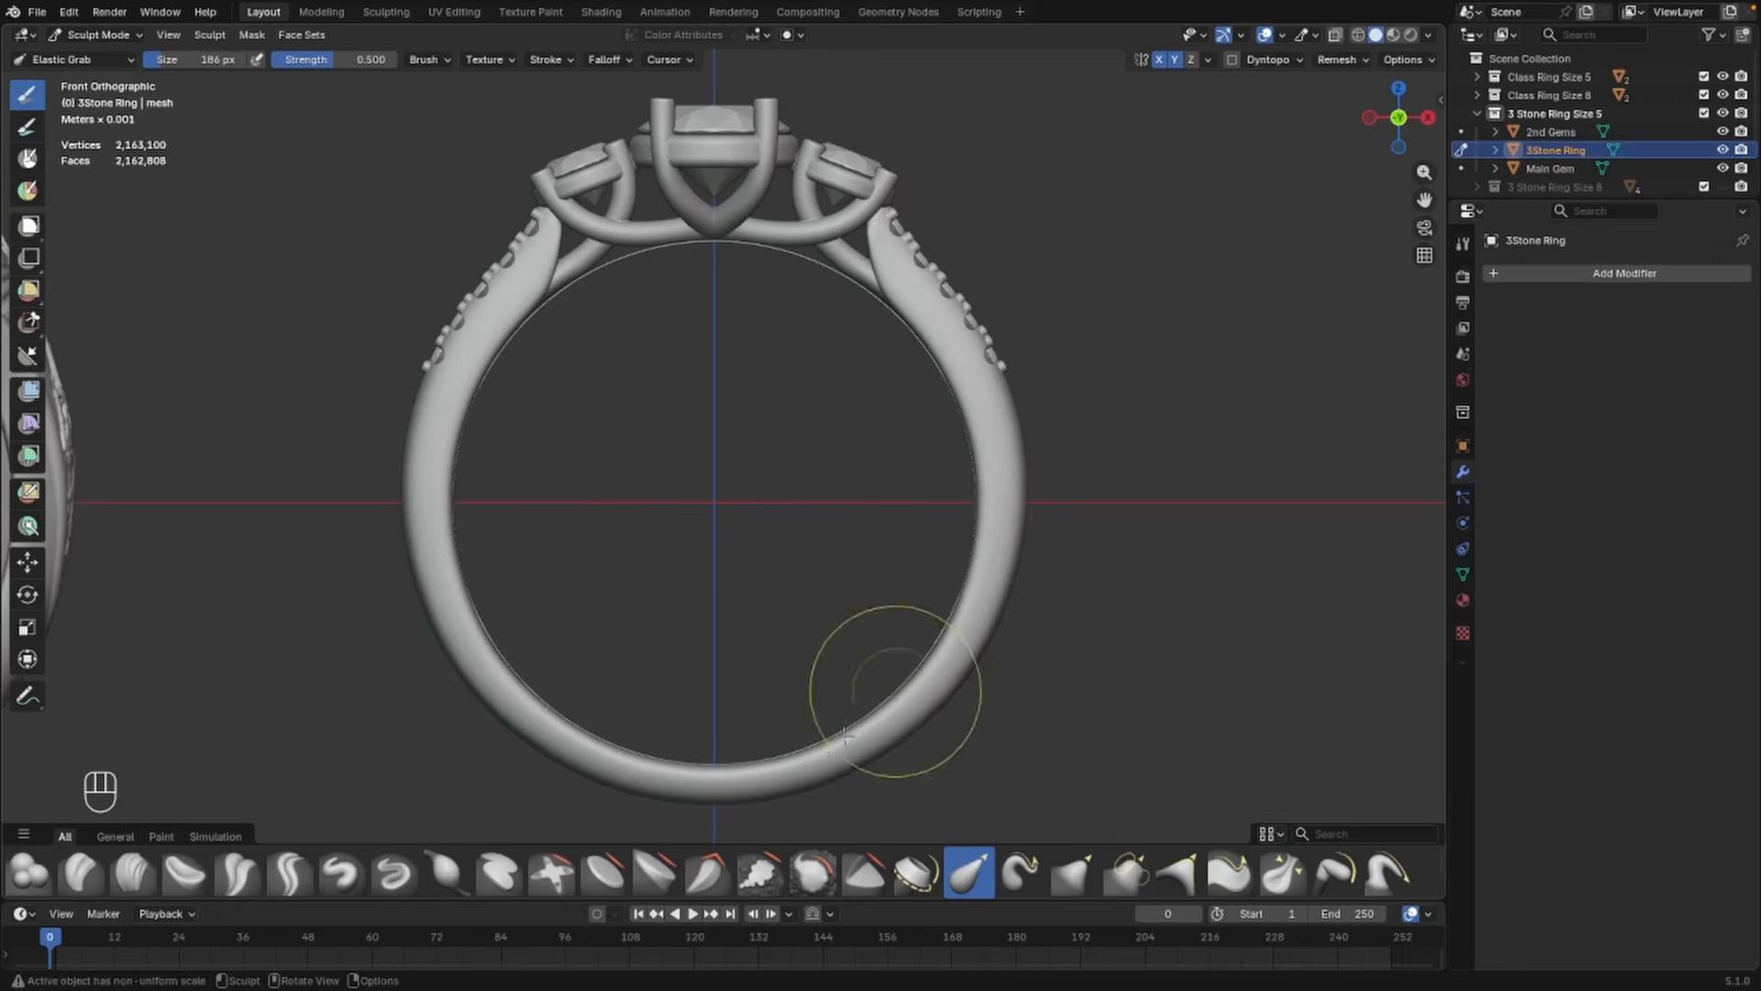
pyautogui.moveTo(987, 542); pyautogui.dragTo(986, 539)
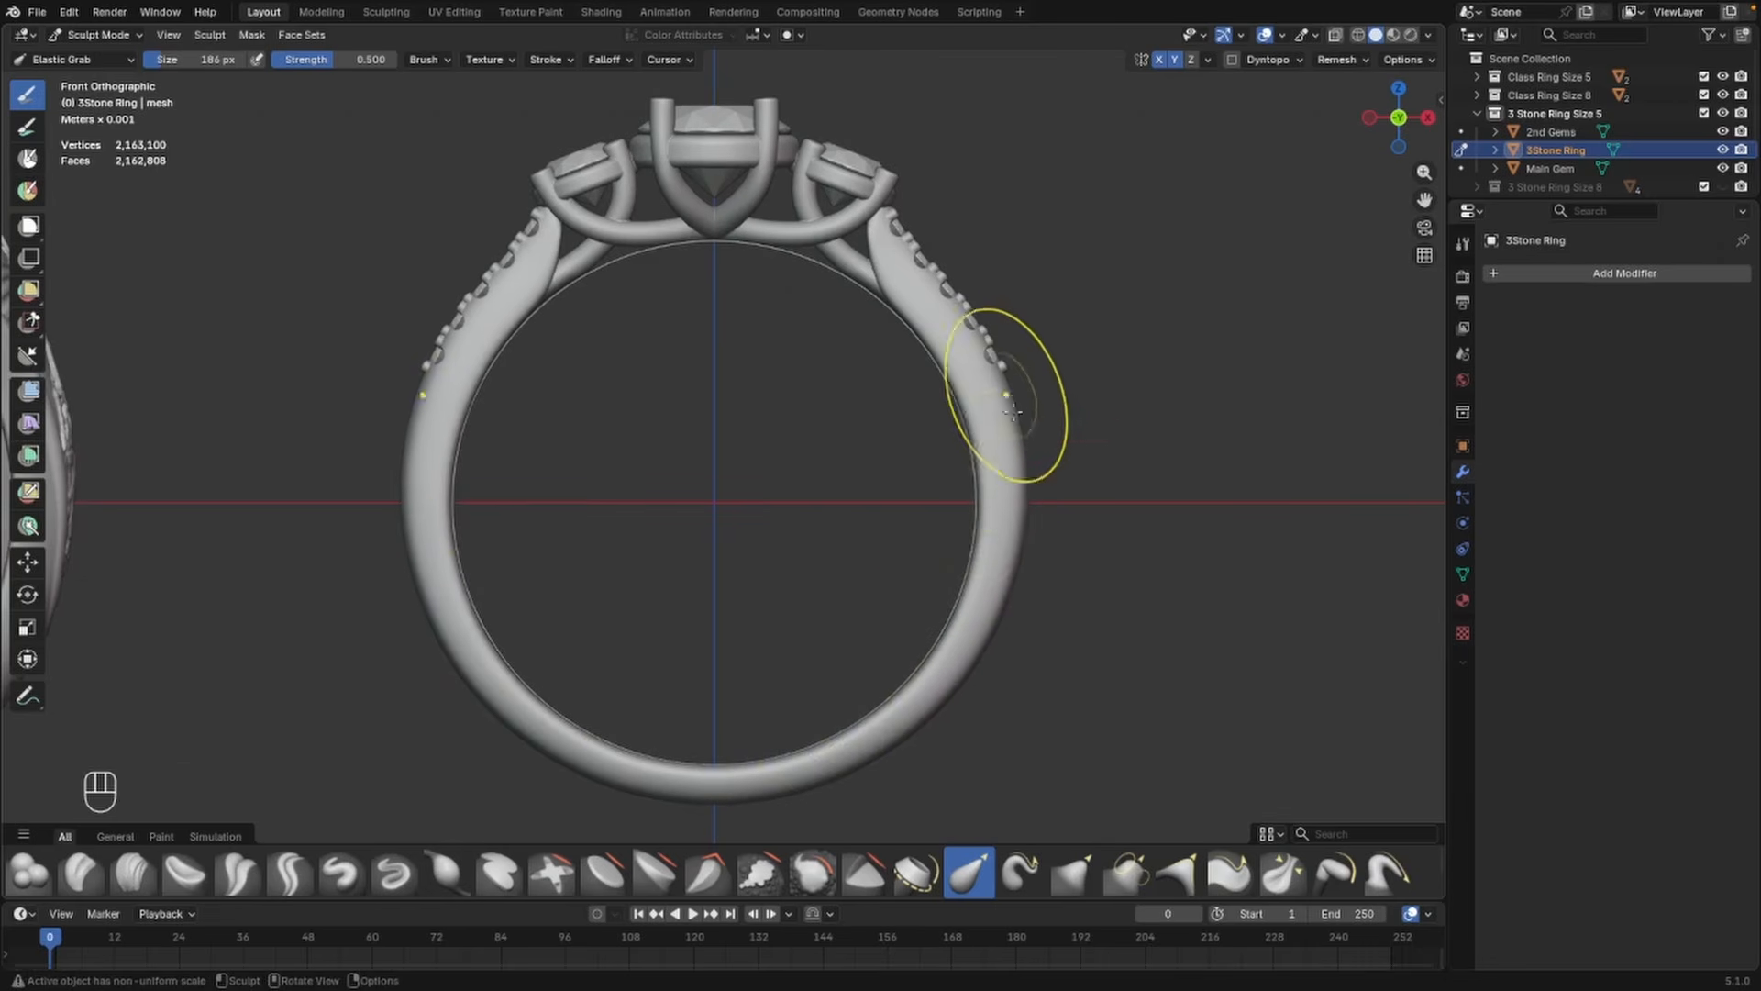
# Return the ring to Object Mode, collapse the 3 Stone Ring Size 5 collection and deselect everything
pyautogui.moveTo(1018, 456); pyautogui.dragTo(1027, 501, button='middle')
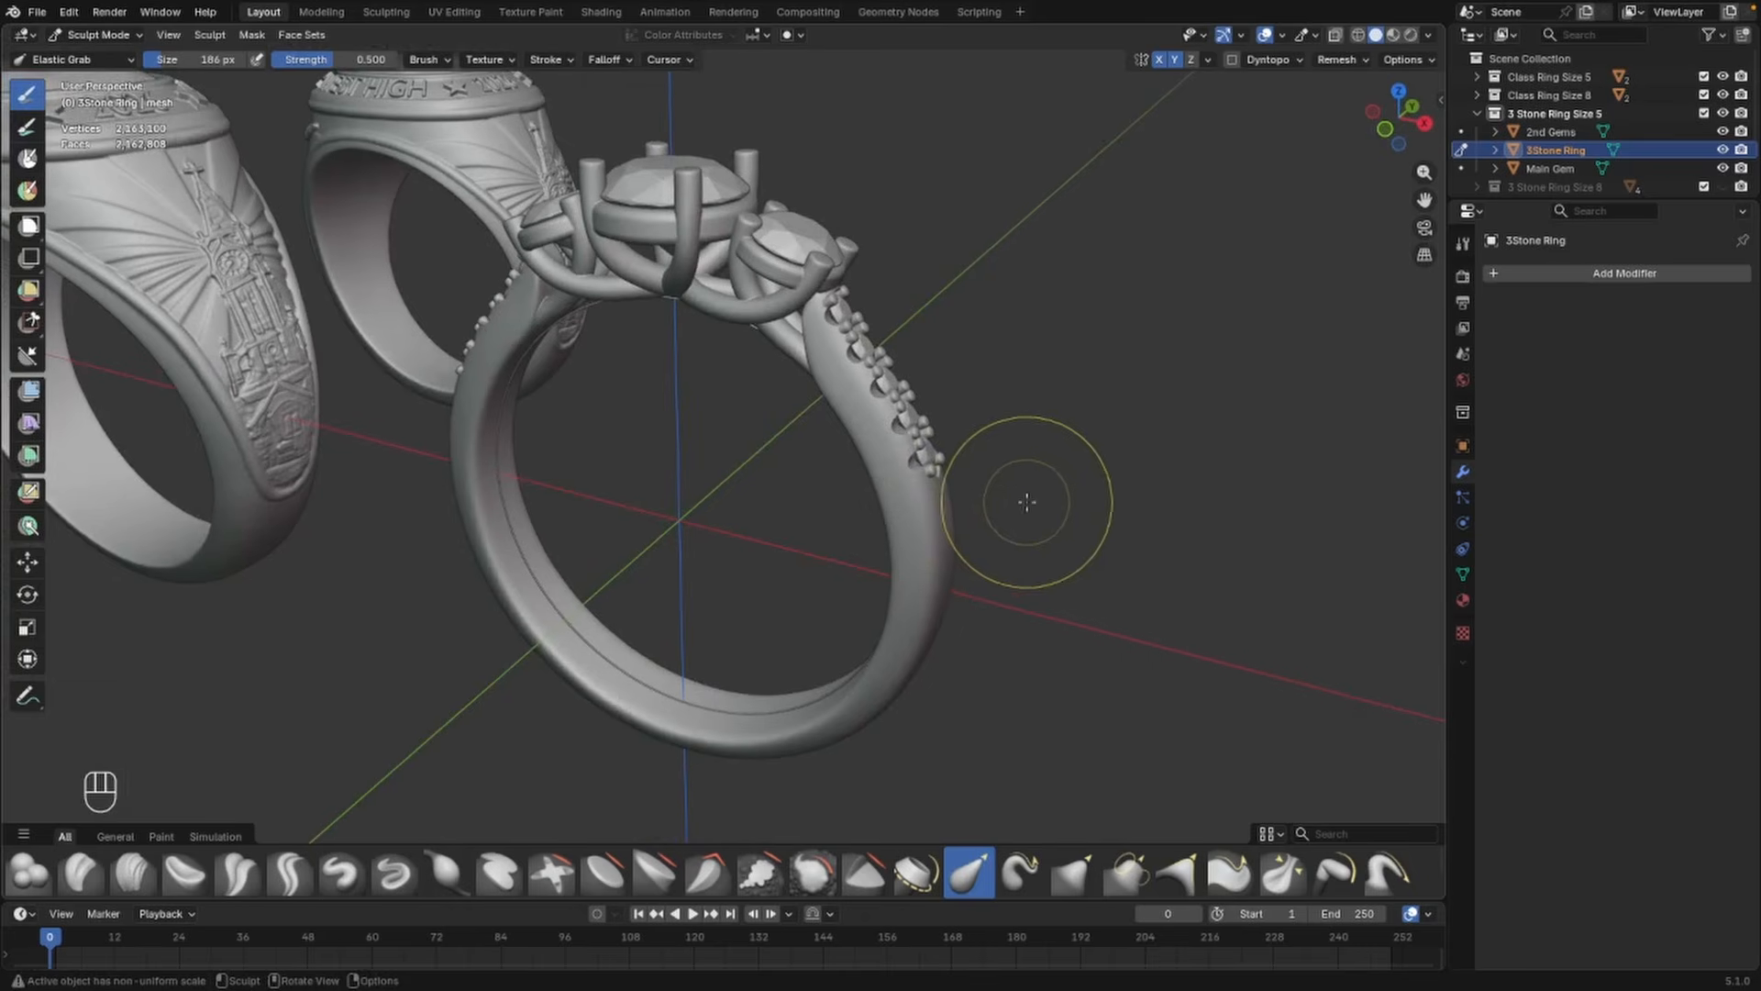
pyautogui.hotkey('ctrl', 'Tab')
pyautogui.click(908, 491)
pyautogui.scroll(-3, 916, 487)
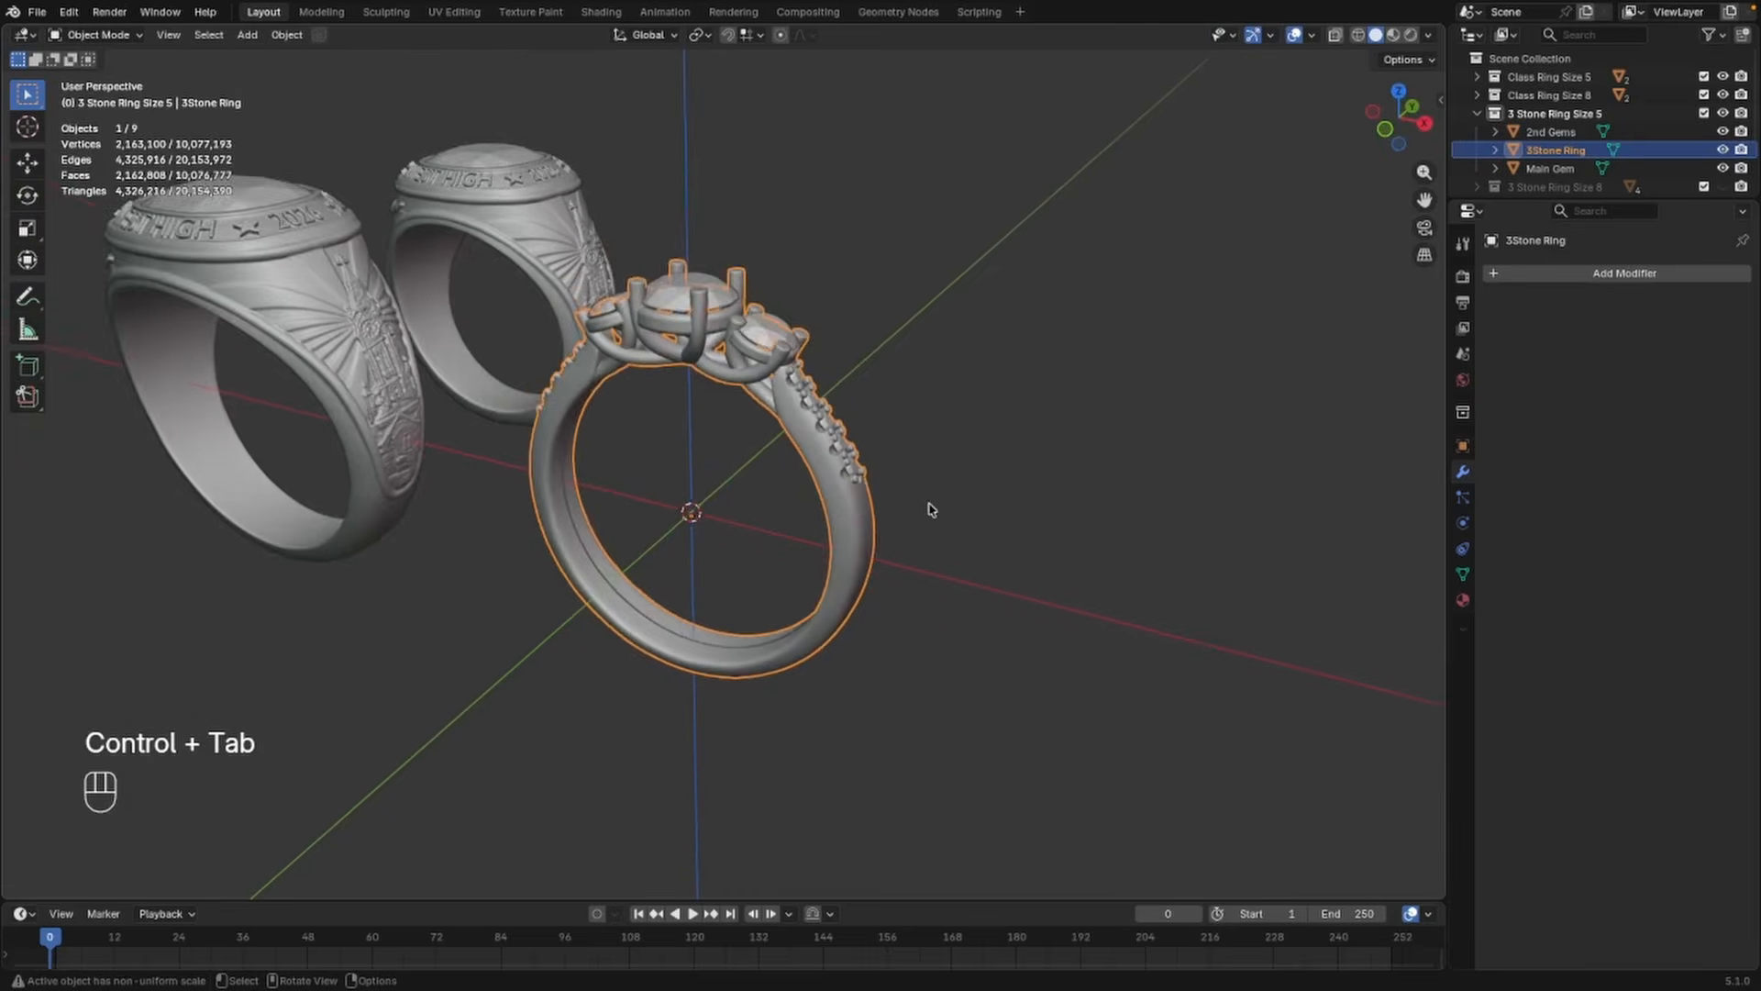
pyautogui.scroll(2, 929, 512)
pyautogui.moveTo(931, 507)
pyautogui.mouseDown(button='middle')
pyautogui.moveTo(902, 509)
pyautogui.moveTo(917, 495)
pyautogui.mouseUp(button='middle')
pyautogui.click(1477, 113)
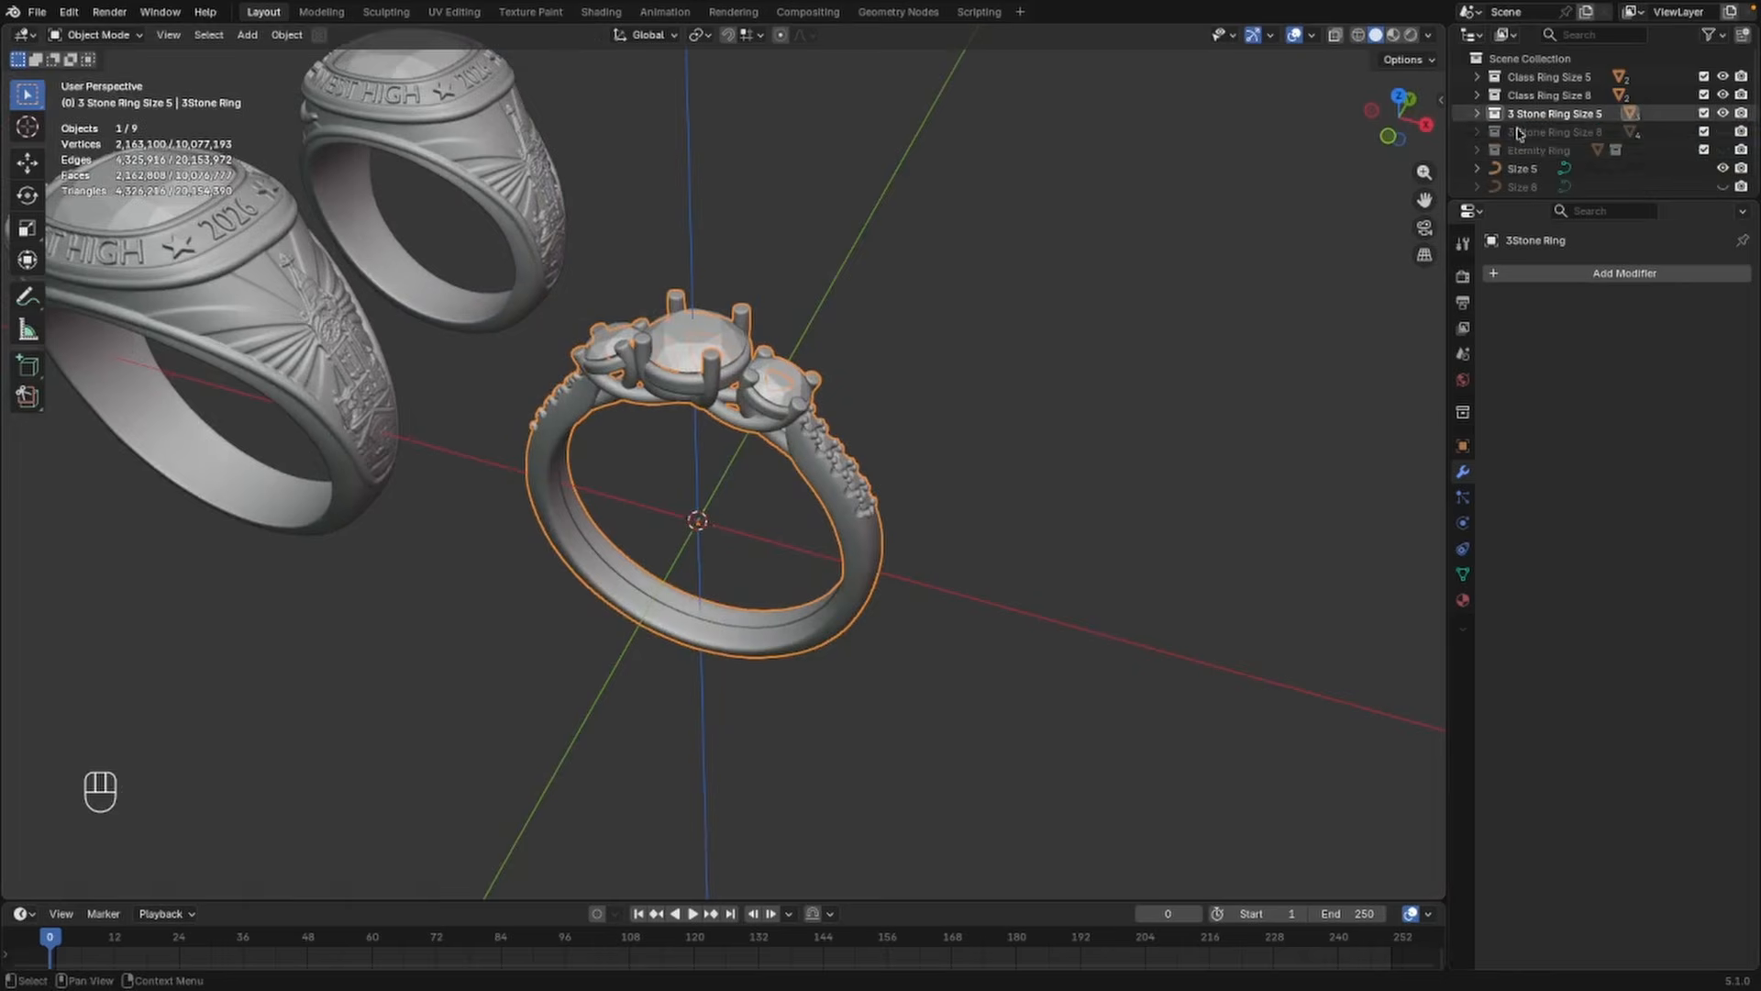
pyautogui.click(968, 366)
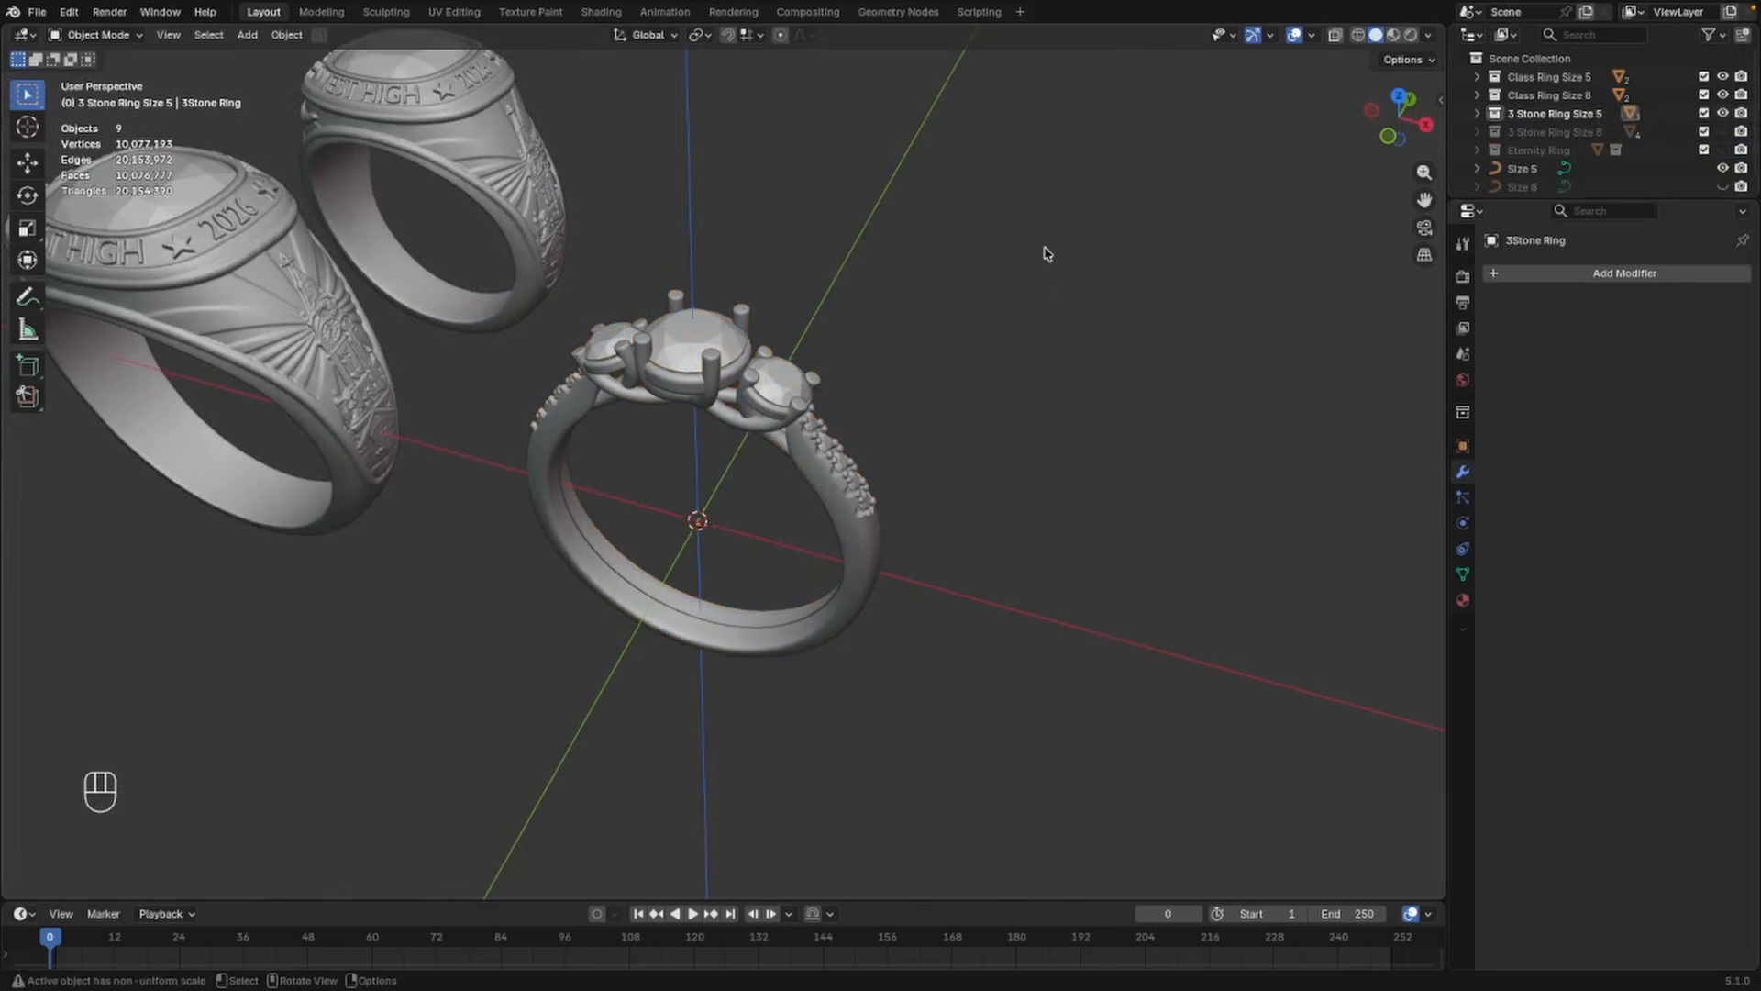
# Hide the Size 5 curve and move the size 5 three-stone ring with its gems about 20.86 mm along Y
pyautogui.moveTo(1046, 252); pyautogui.dragTo(606, 597)
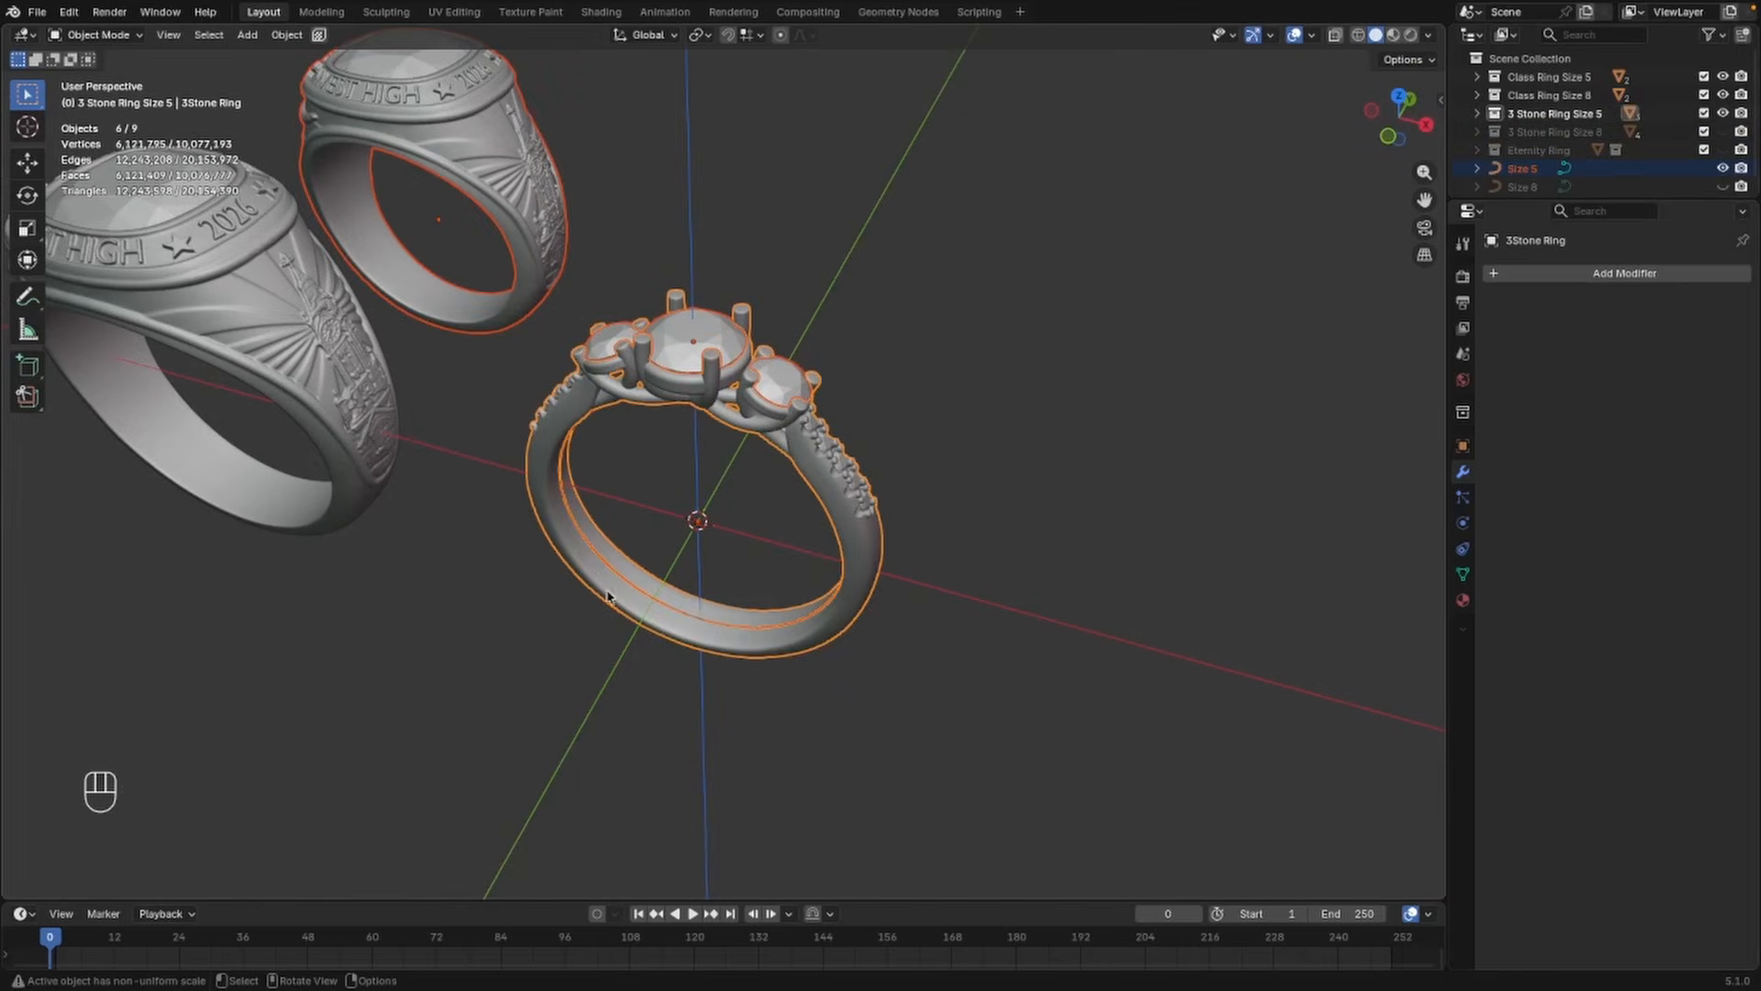
pyautogui.press('Delete')
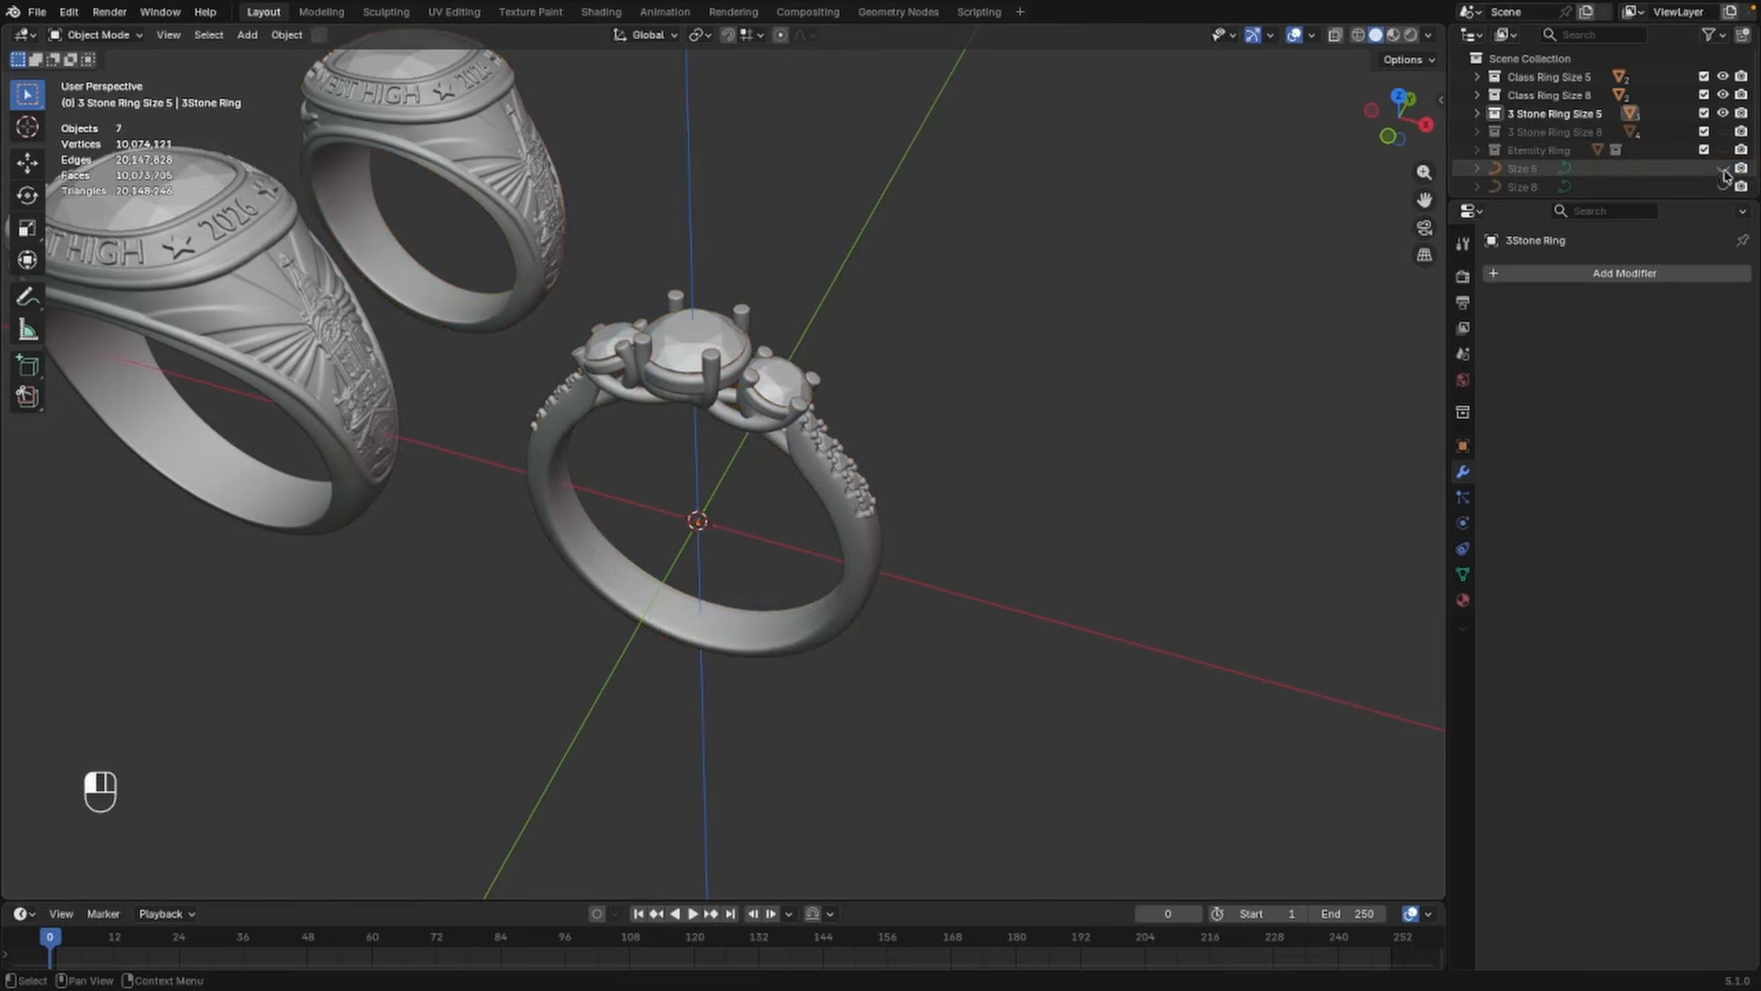
pyautogui.moveTo(1046, 223); pyautogui.dragTo(530, 763)
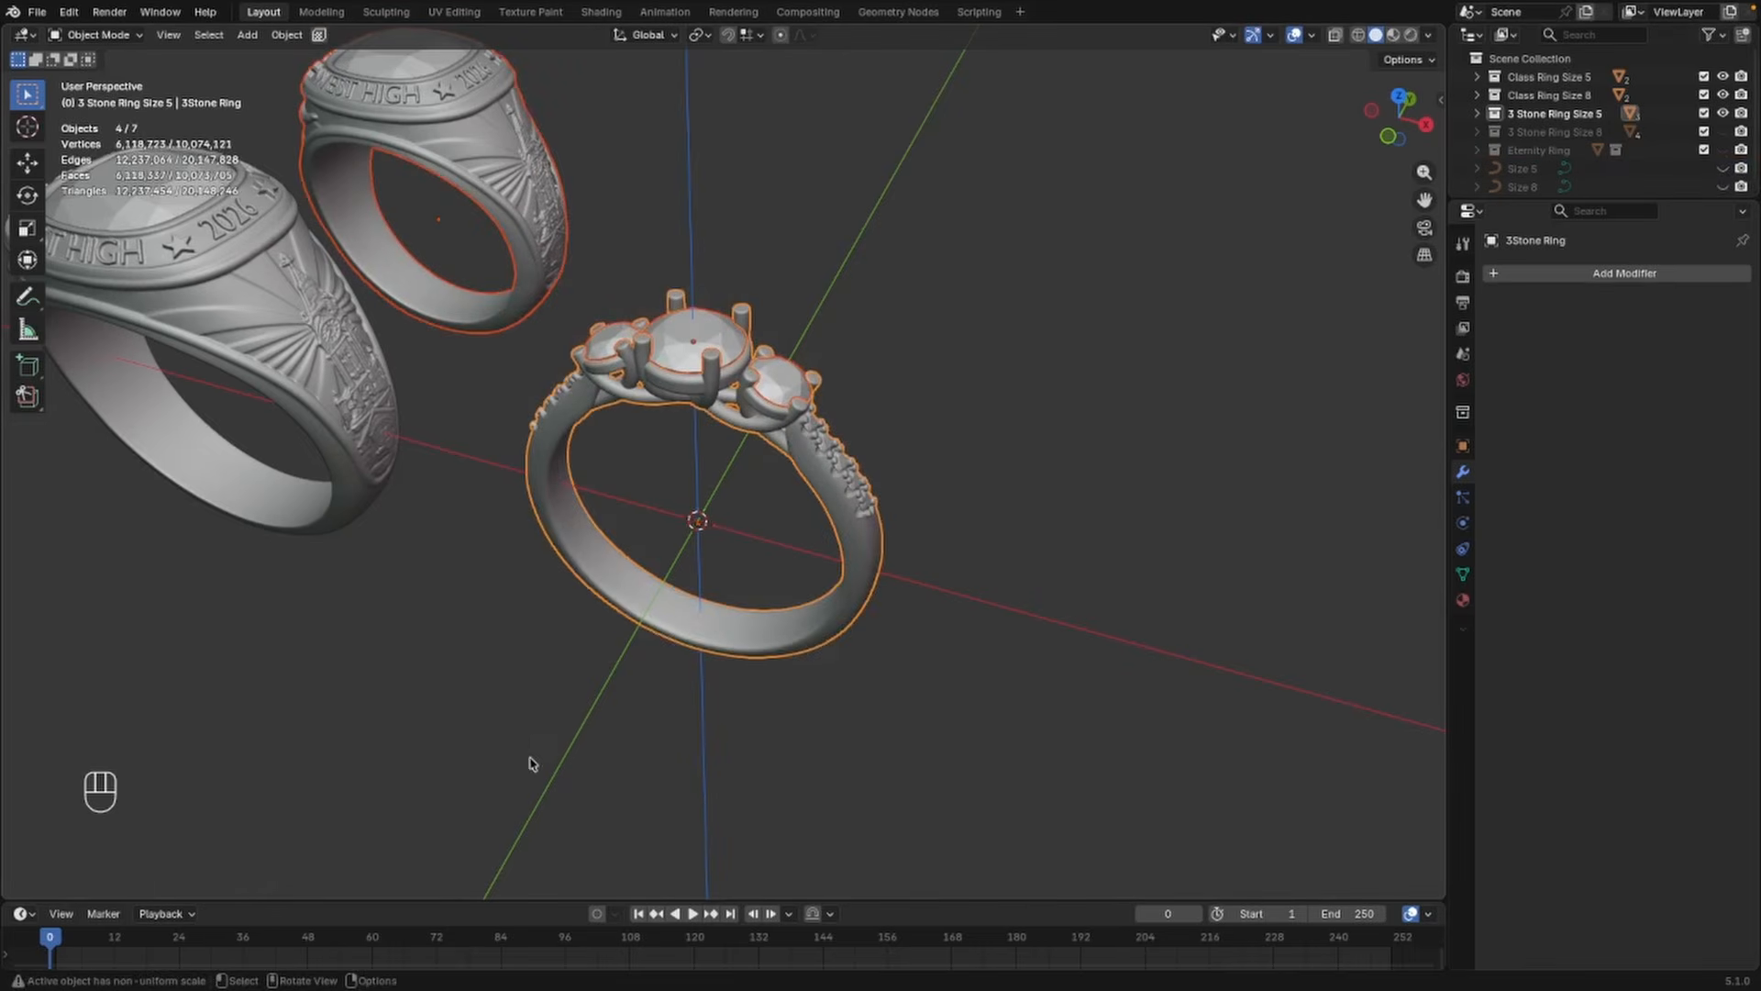
pyautogui.moveTo(872, 496); pyautogui.dragTo(1083, 486, button='middle')
pyautogui.click(1008, 209)
pyautogui.moveTo(1014, 201); pyautogui.dragTo(492, 763)
pyautogui.moveTo(807, 566); pyautogui.dragTo(779, 617, button='middle')
pyautogui.press('g')
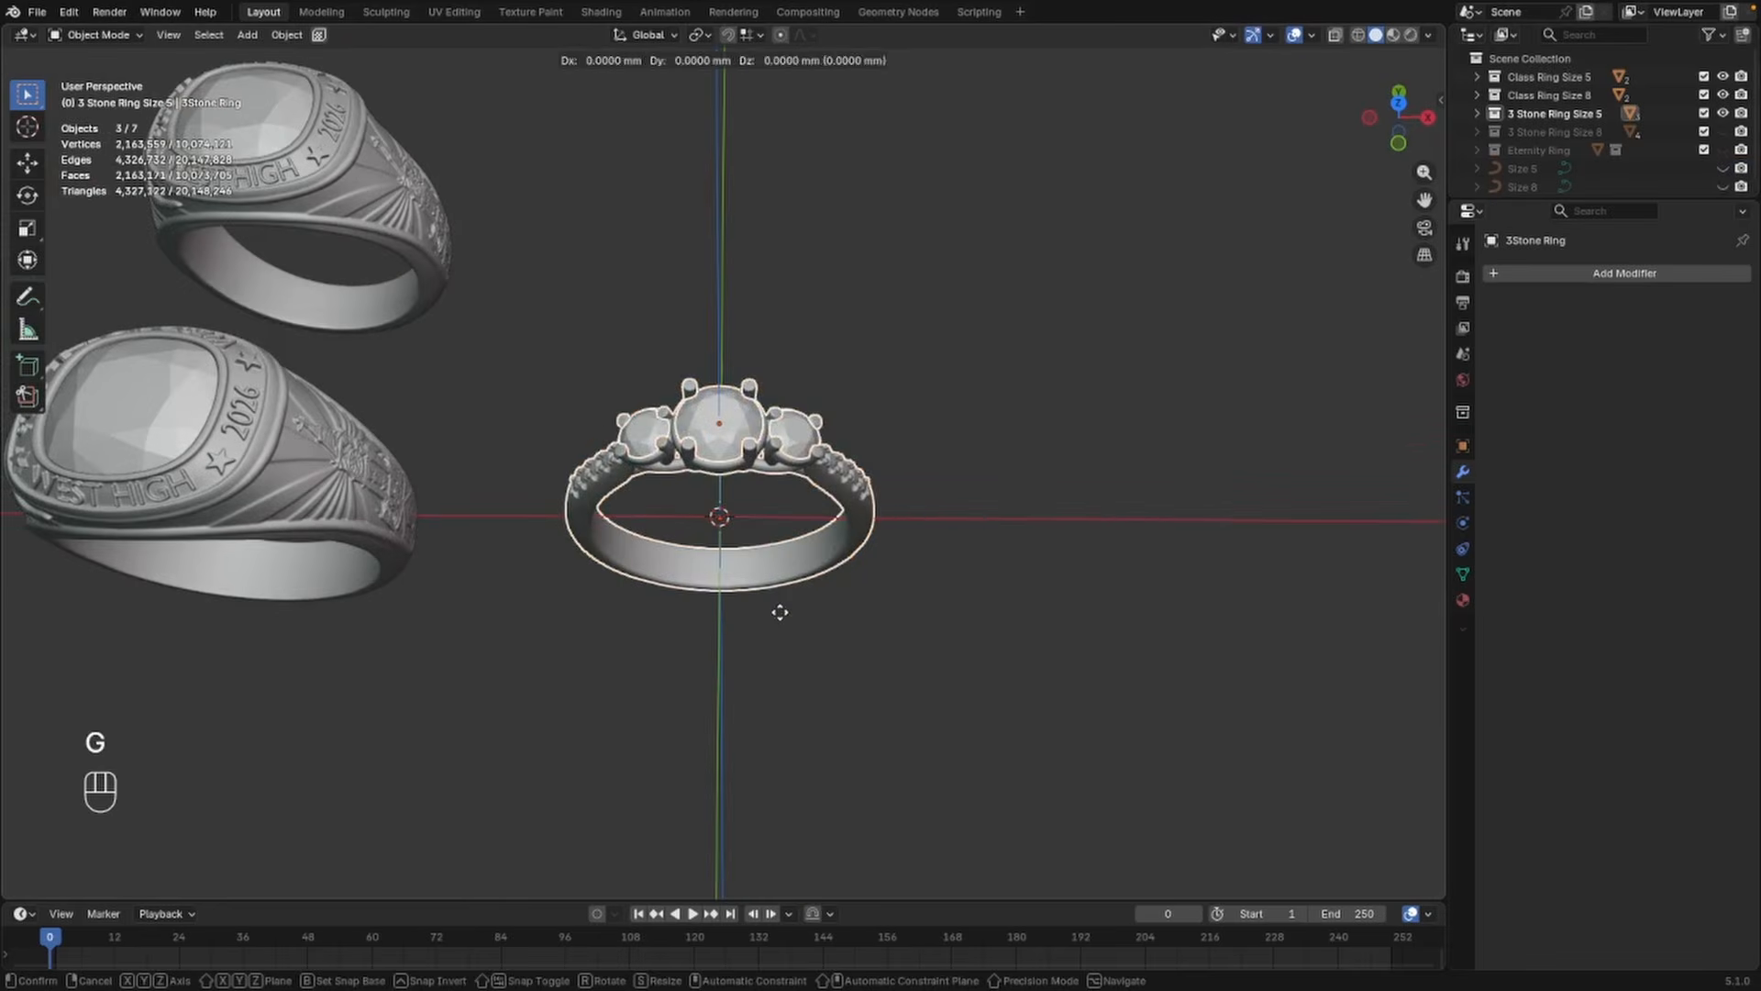
pyautogui.press('y')
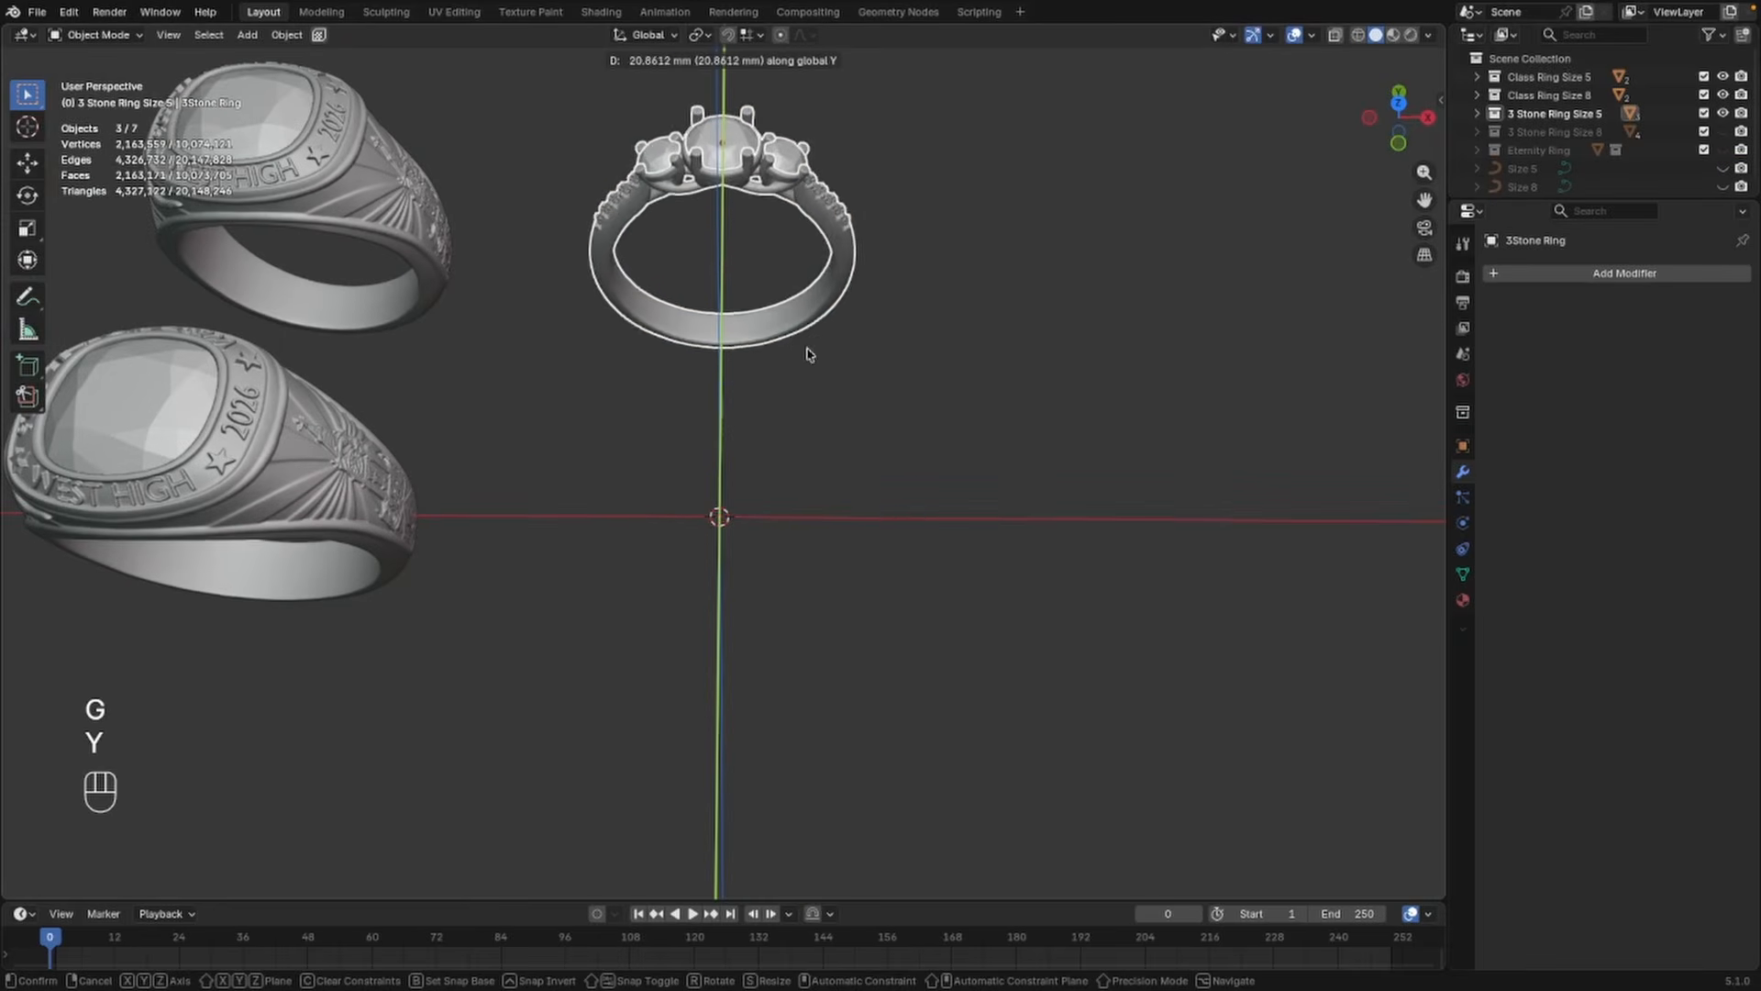
pyautogui.click(806, 354)
pyautogui.click(1002, 524)
pyautogui.moveTo(1002, 524); pyautogui.dragTo(881, 532, button='middle')
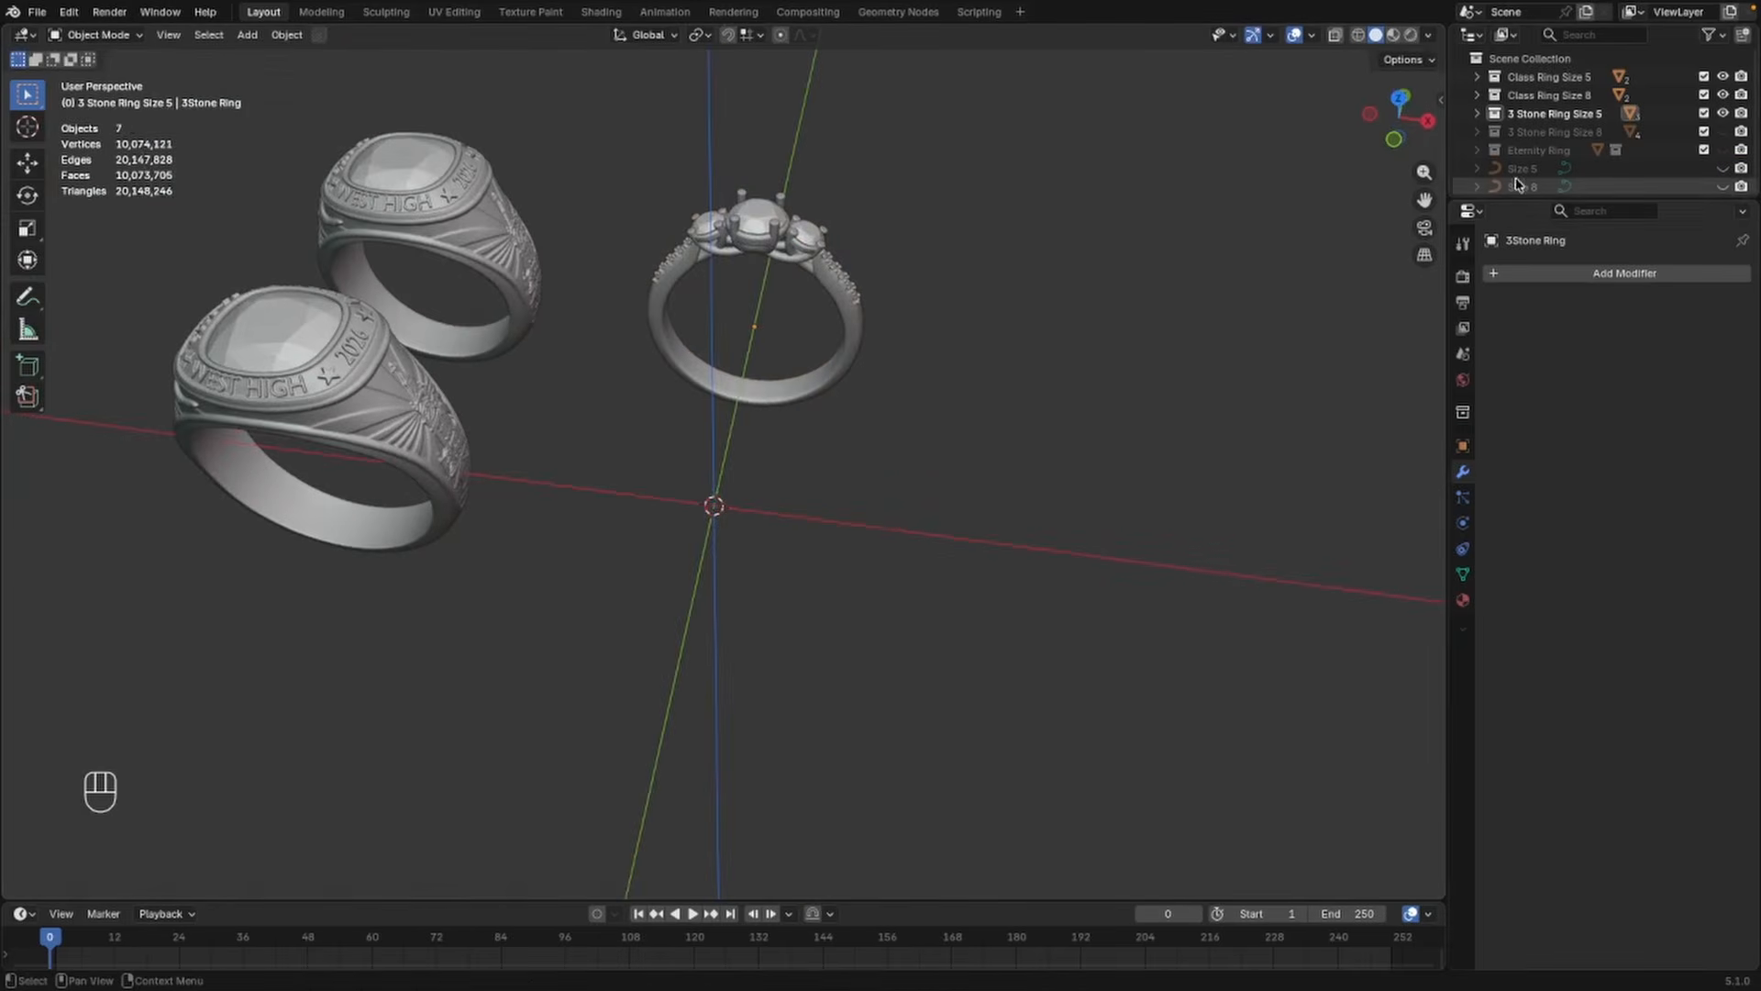
# Show the 3 Stone Ring Size 8 collection and the Size 8 curve in place of the 3 Stone Ring Size 5 collection
pyautogui.click(1514, 134)
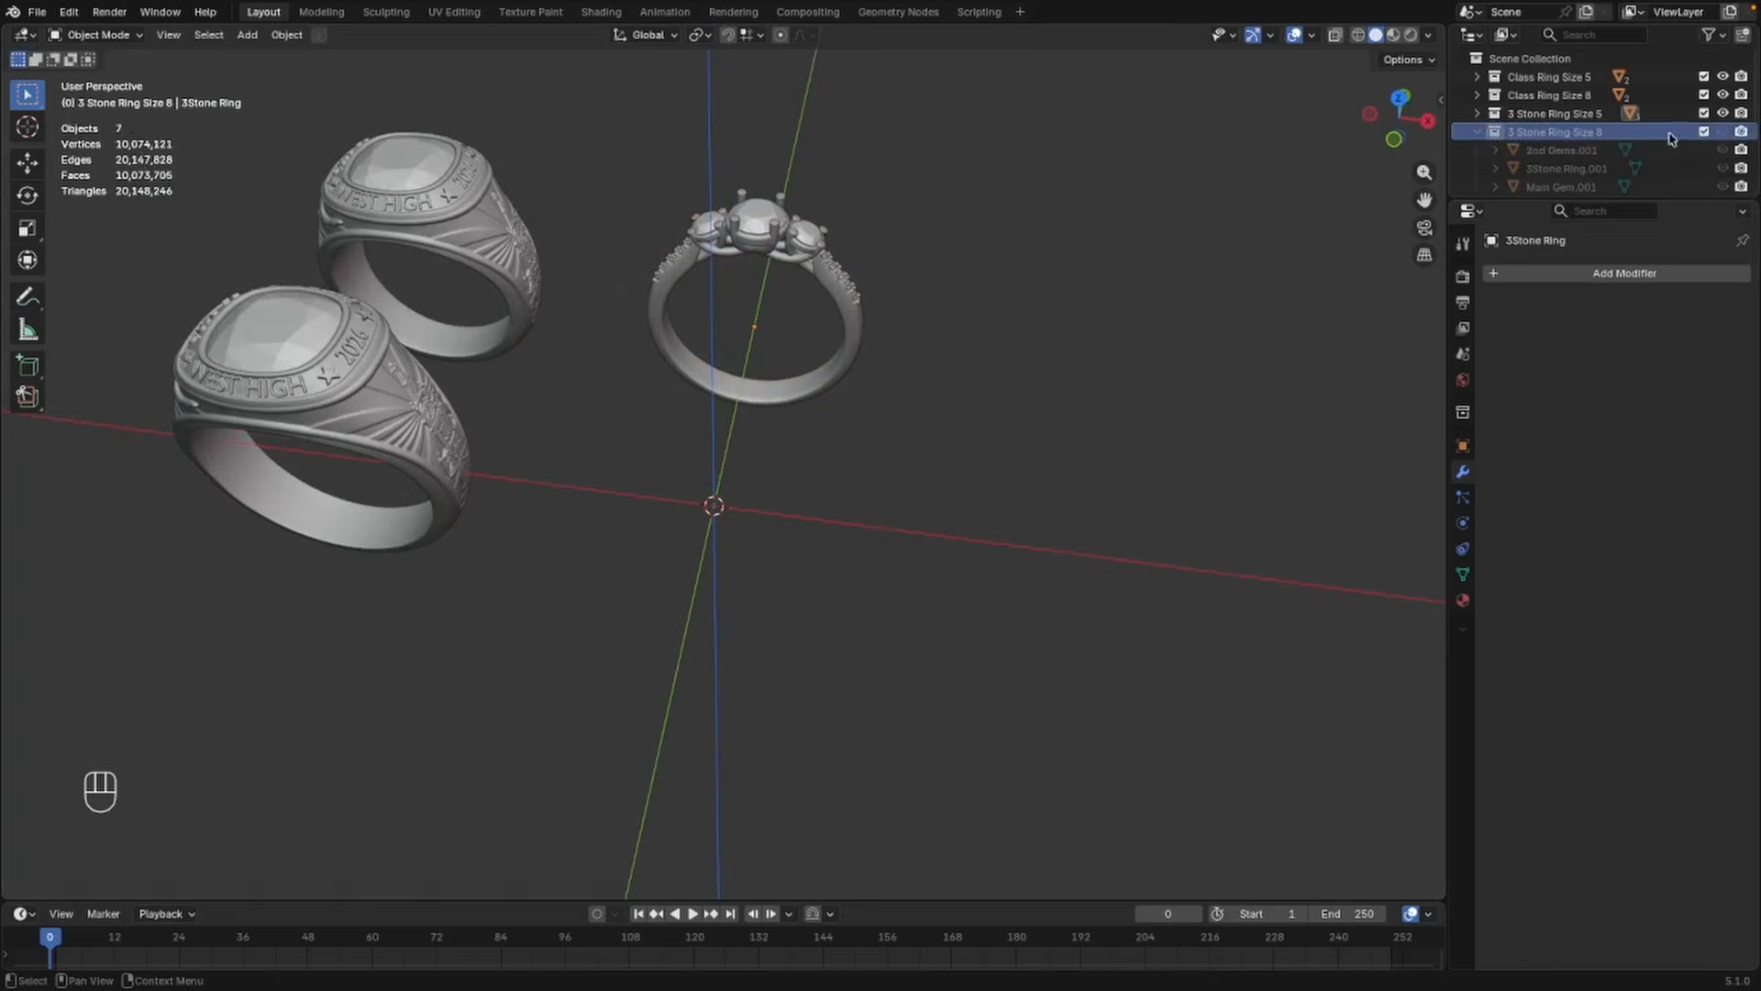
pyautogui.click(1723, 132)
pyautogui.click(1723, 113)
pyautogui.scroll(3, 920, 425)
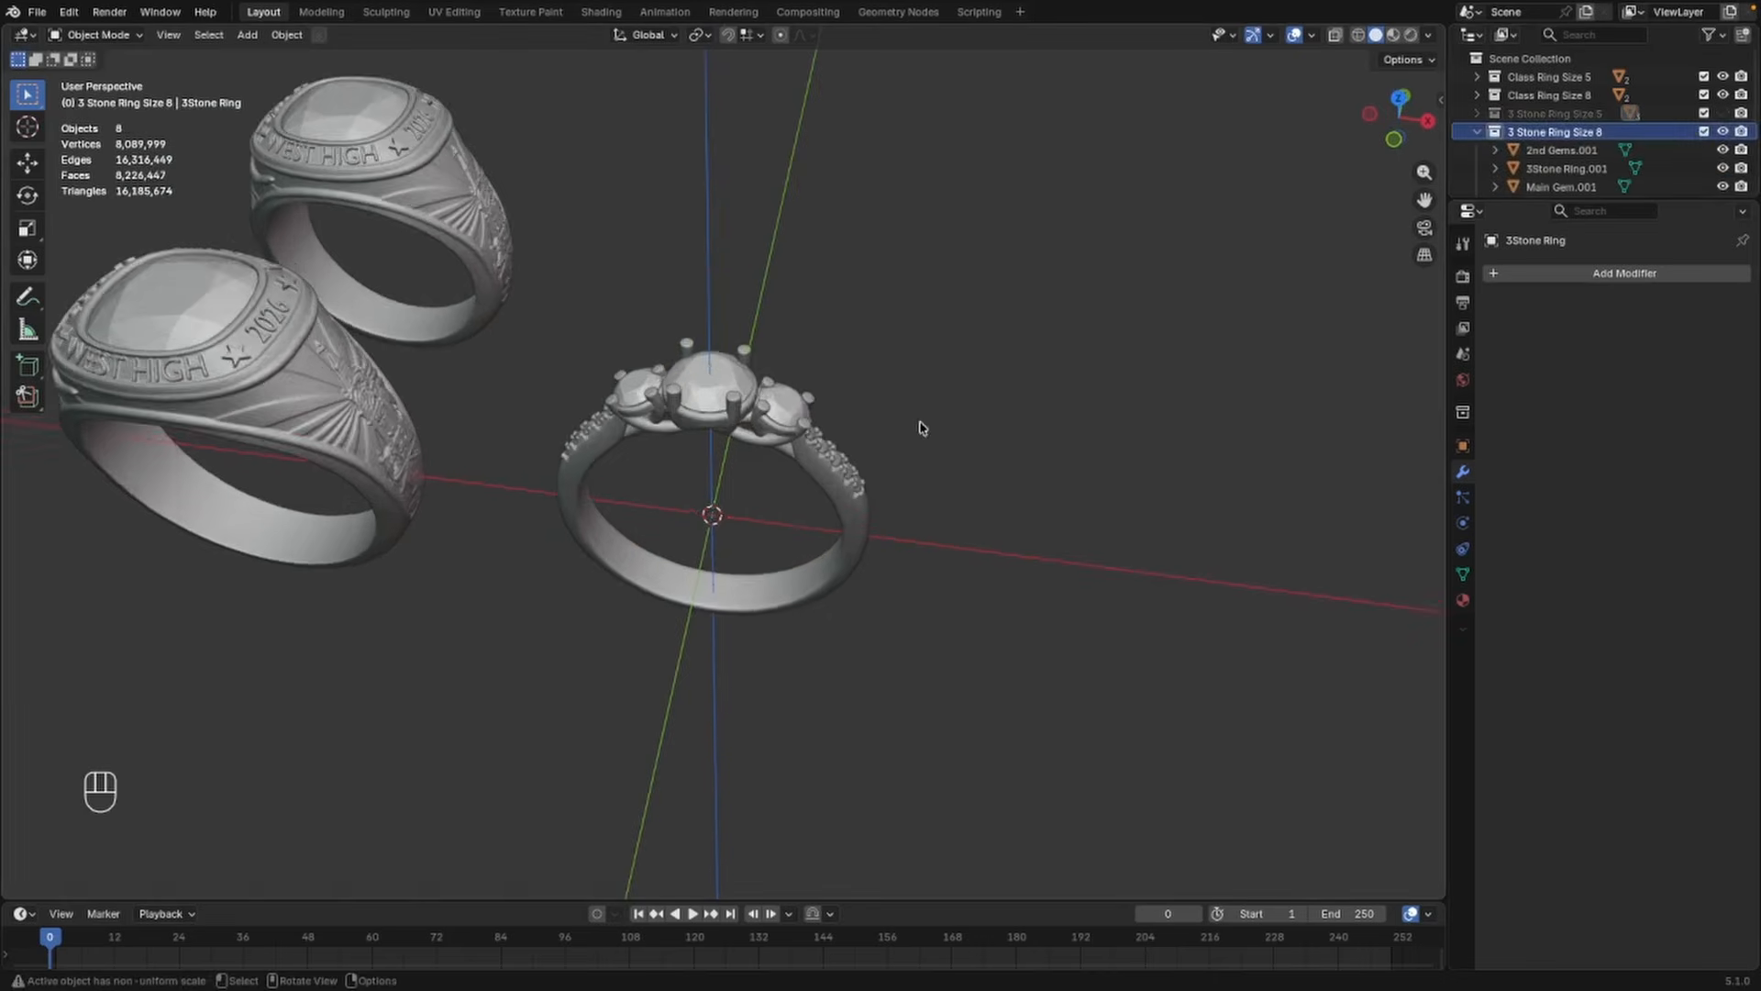
pyautogui.moveTo(920, 425); pyautogui.dragTo(845, 484, button='middle')
pyautogui.click(845, 484)
pyautogui.scroll(-3, 1652, 146)
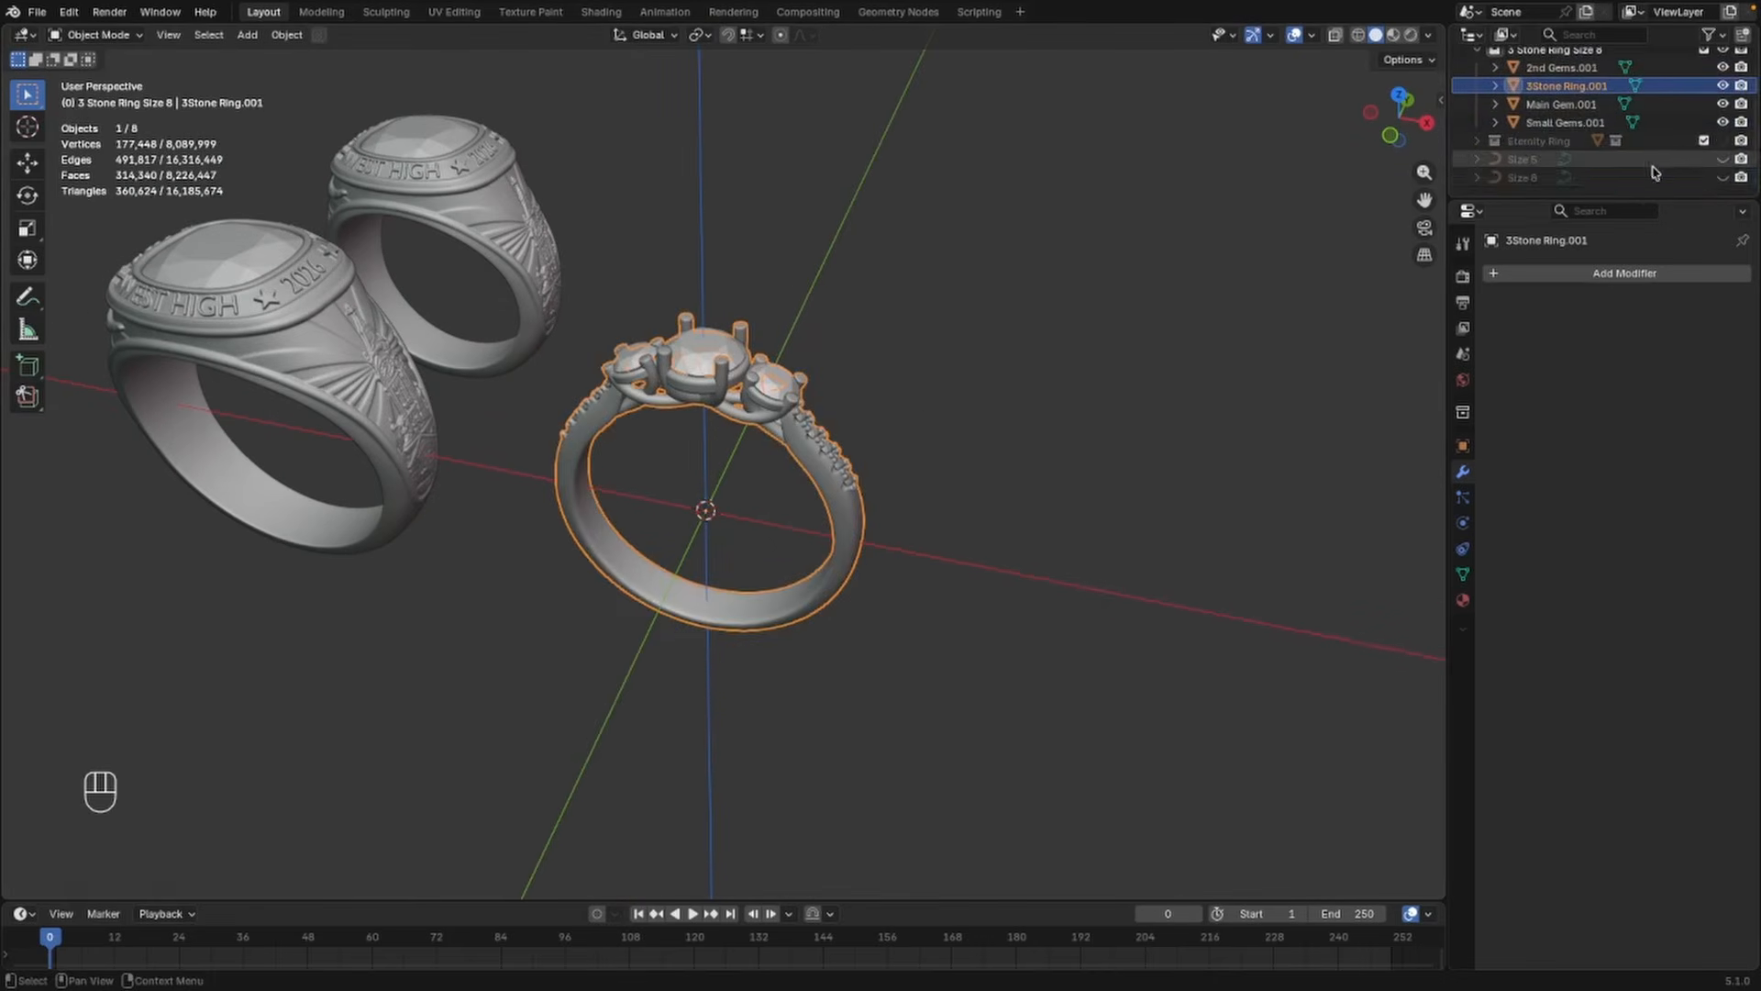
pyautogui.click(1723, 177)
pyautogui.scroll(2, 1706, 147)
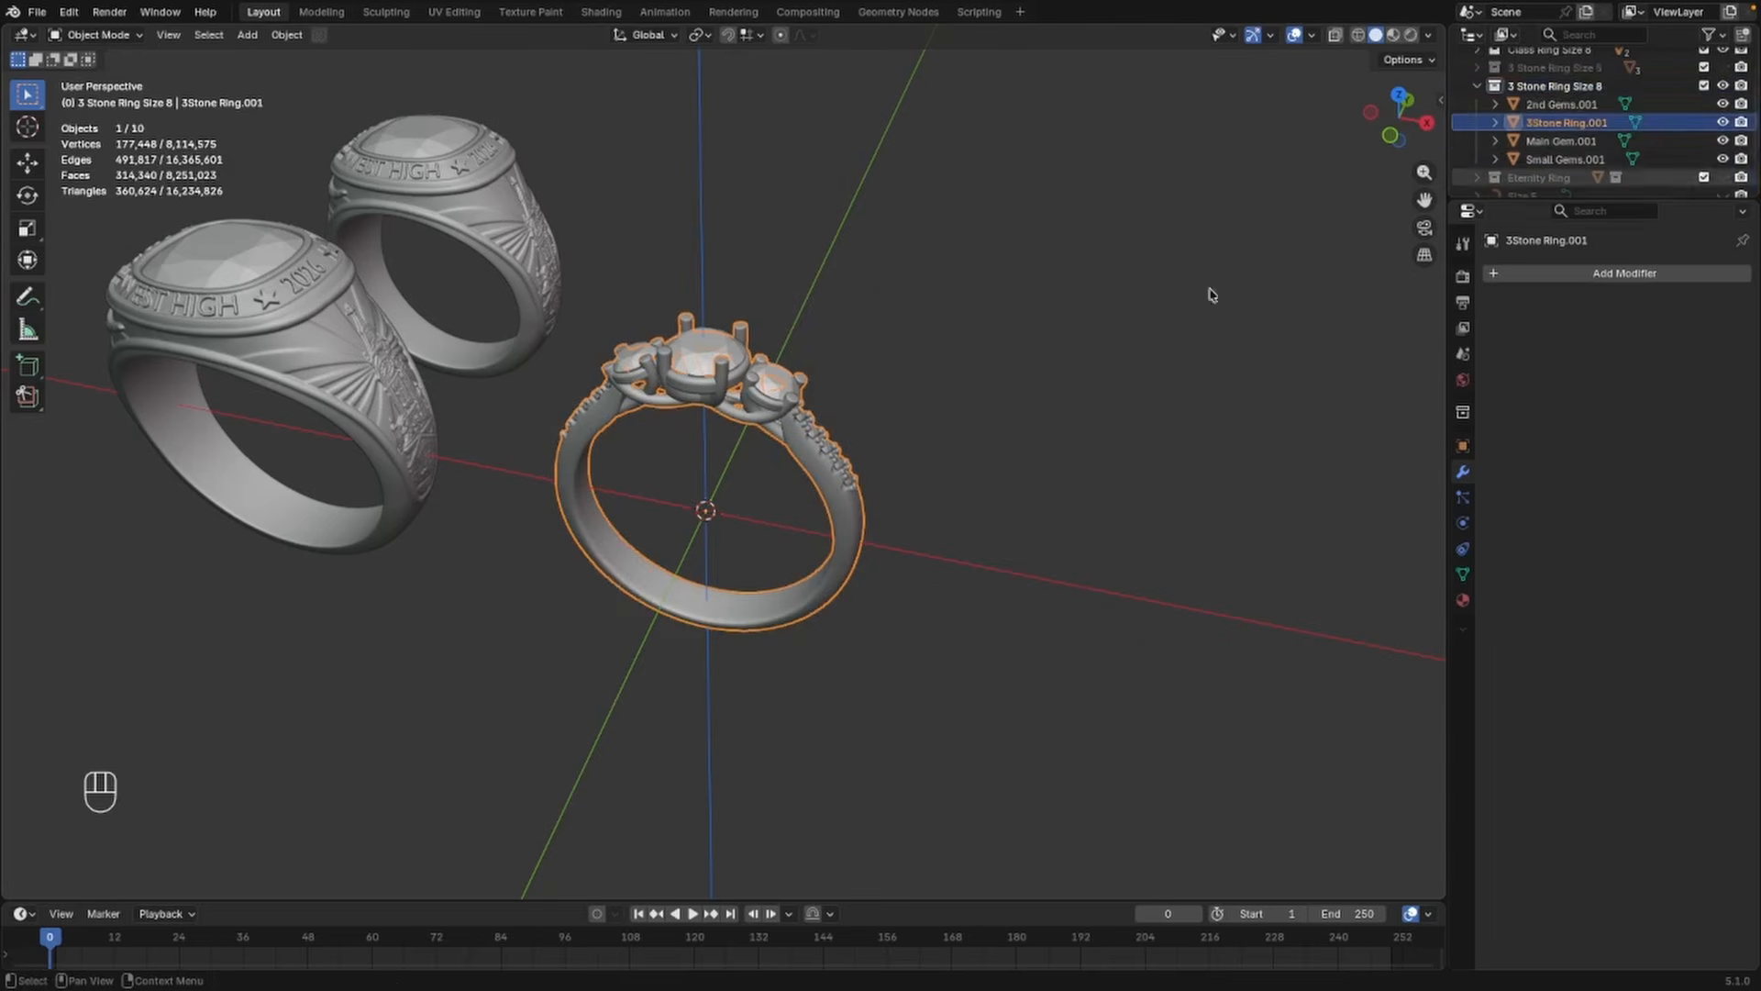
# Add a voxel Remesh modifier with a 0.02 mm voxel size to 3Stone Ring.001 and apply it
pyautogui.hotkey('alt', 'a')
pyautogui.click(844, 507)
pyautogui.moveTo(843, 507); pyautogui.dragTo(903, 433, button='middle')
pyautogui.scroll(3, 807, 431)
pyautogui.scroll(4, 739, 421)
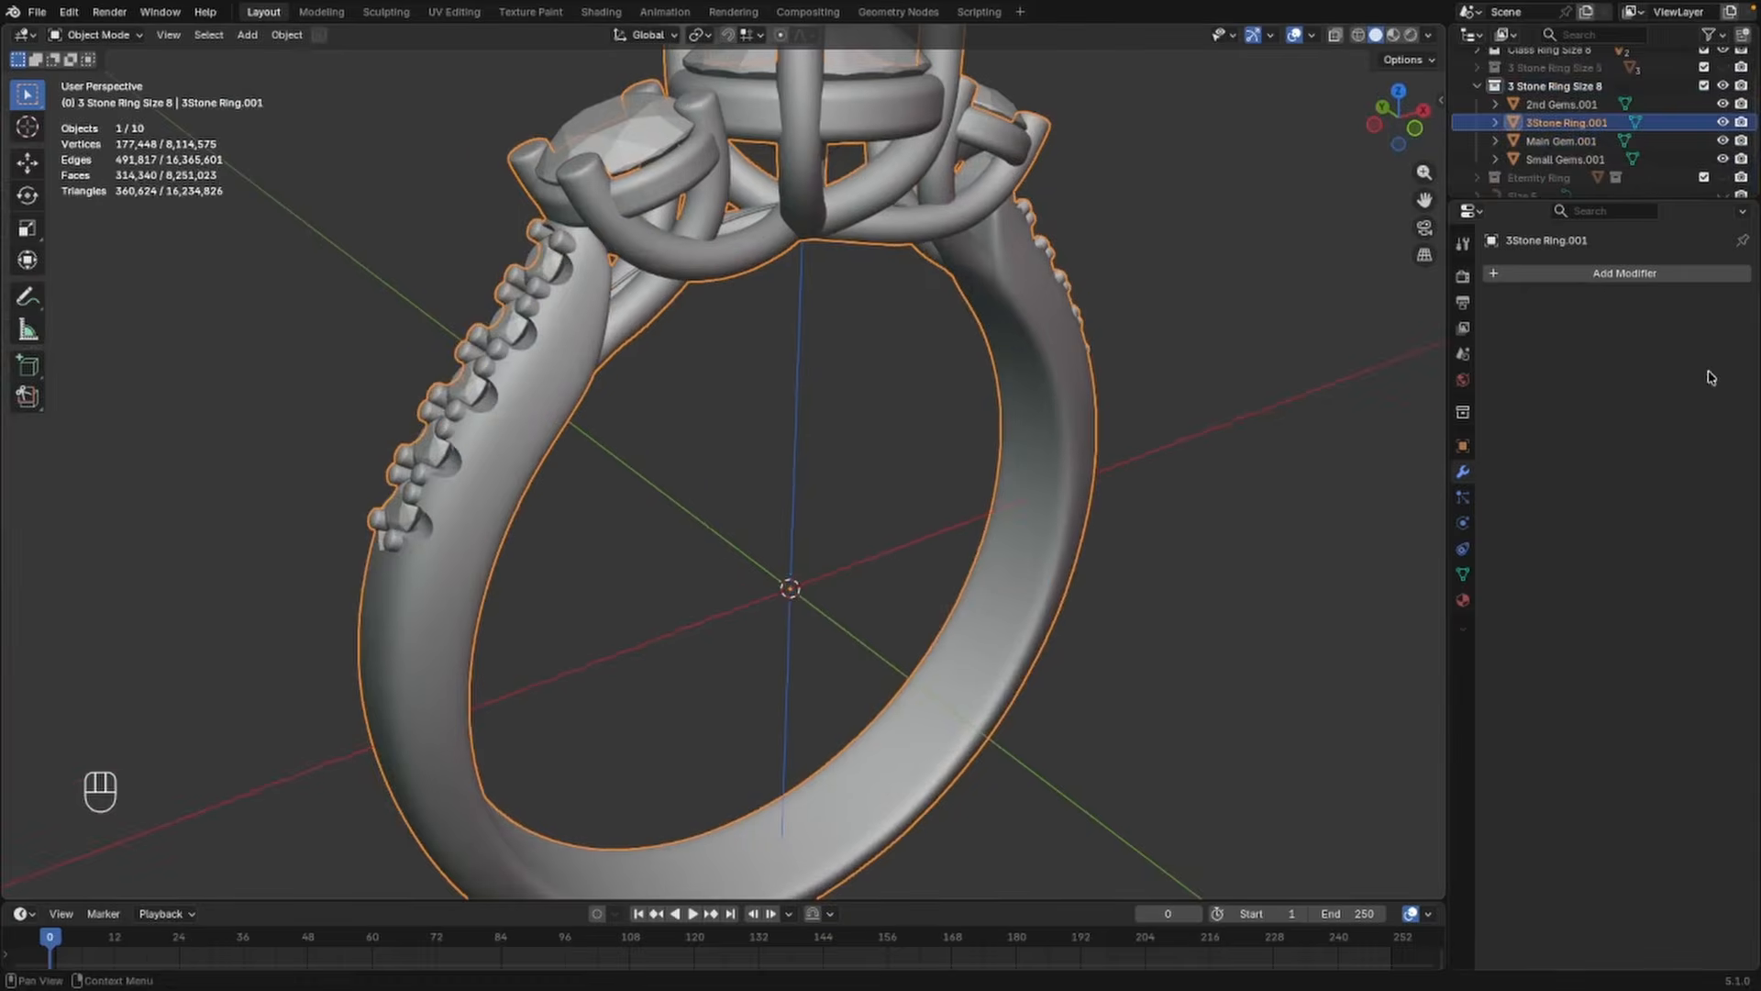
pyautogui.click(1547, 274)
pyautogui.moveTo(1504, 278)
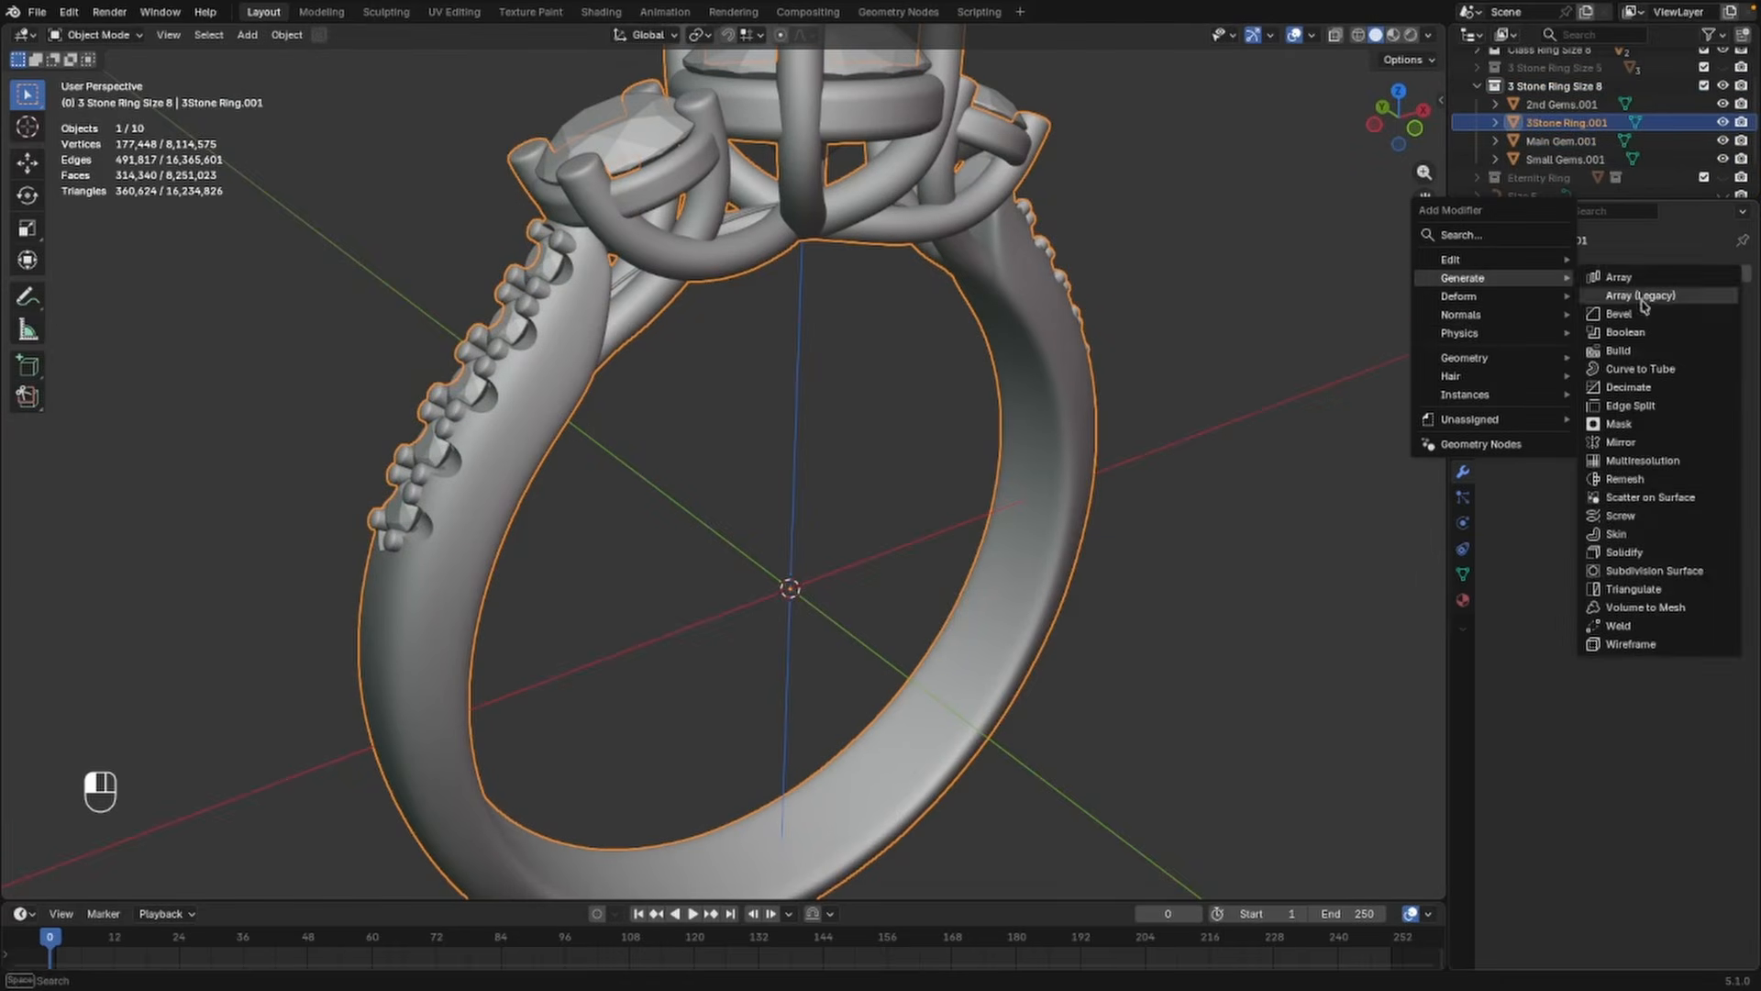
pyautogui.click(1626, 478)
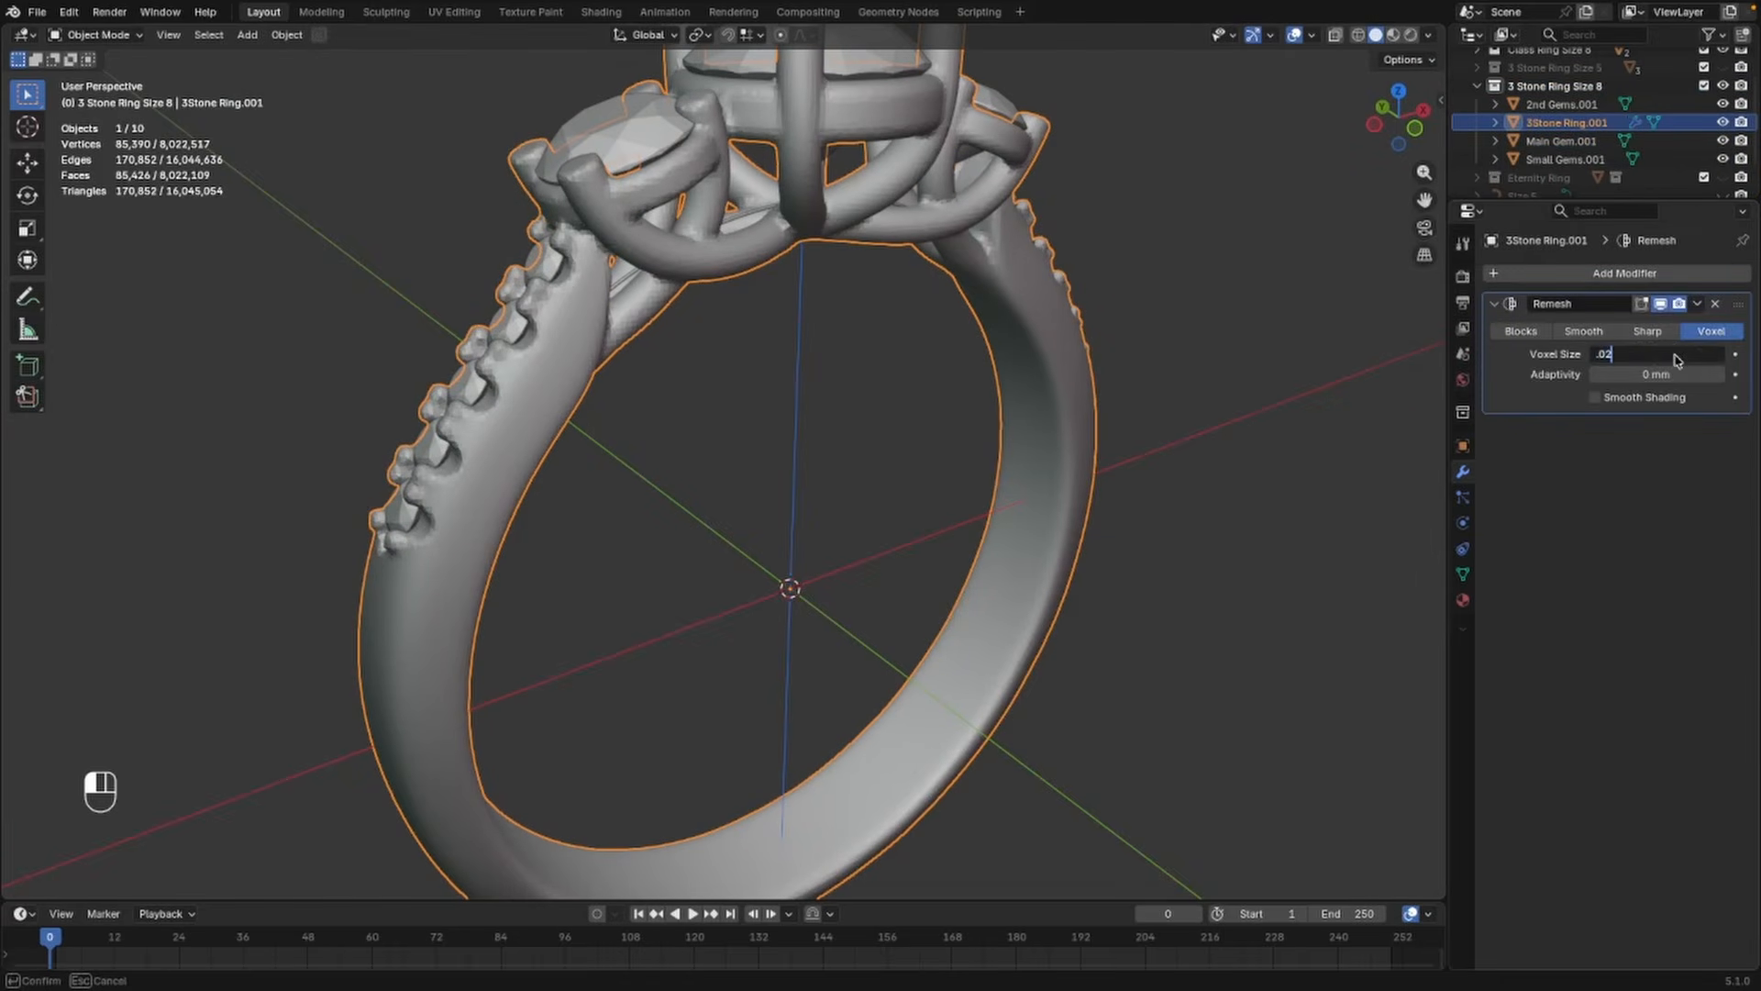
pyautogui.click(1679, 358)
pyautogui.write('.02')
pyautogui.press('Return')
pyautogui.scroll(2, 751, 483)
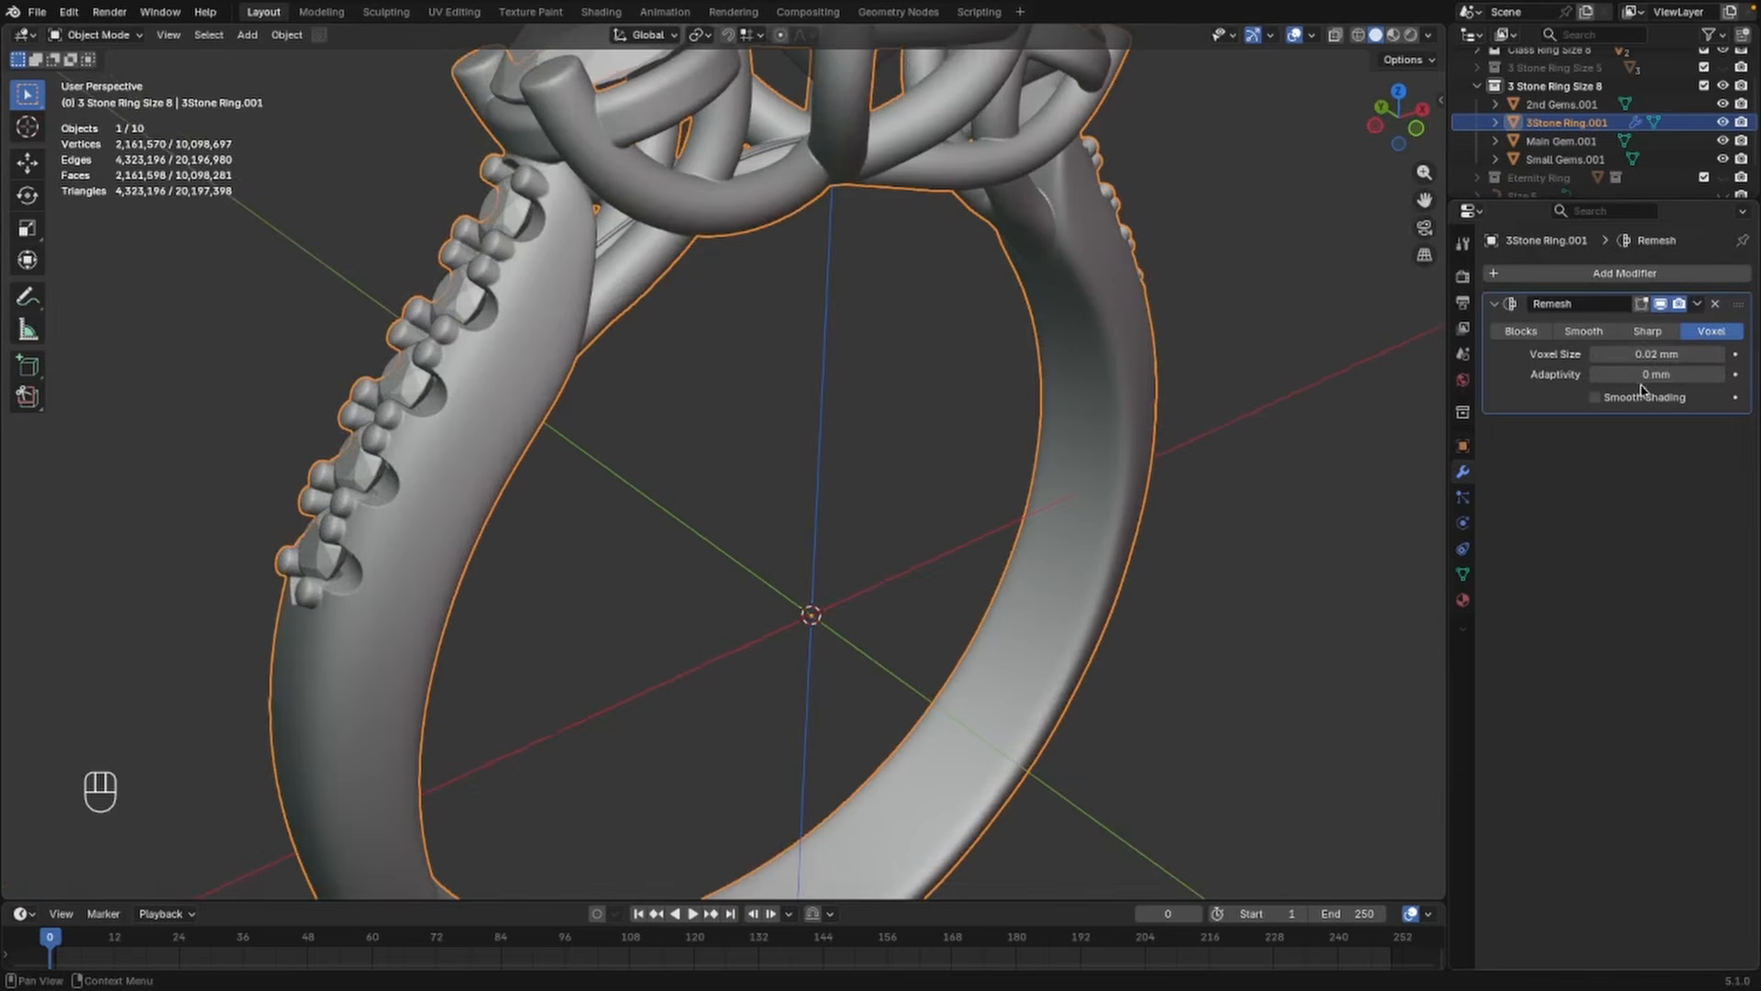
pyautogui.click(1698, 303)
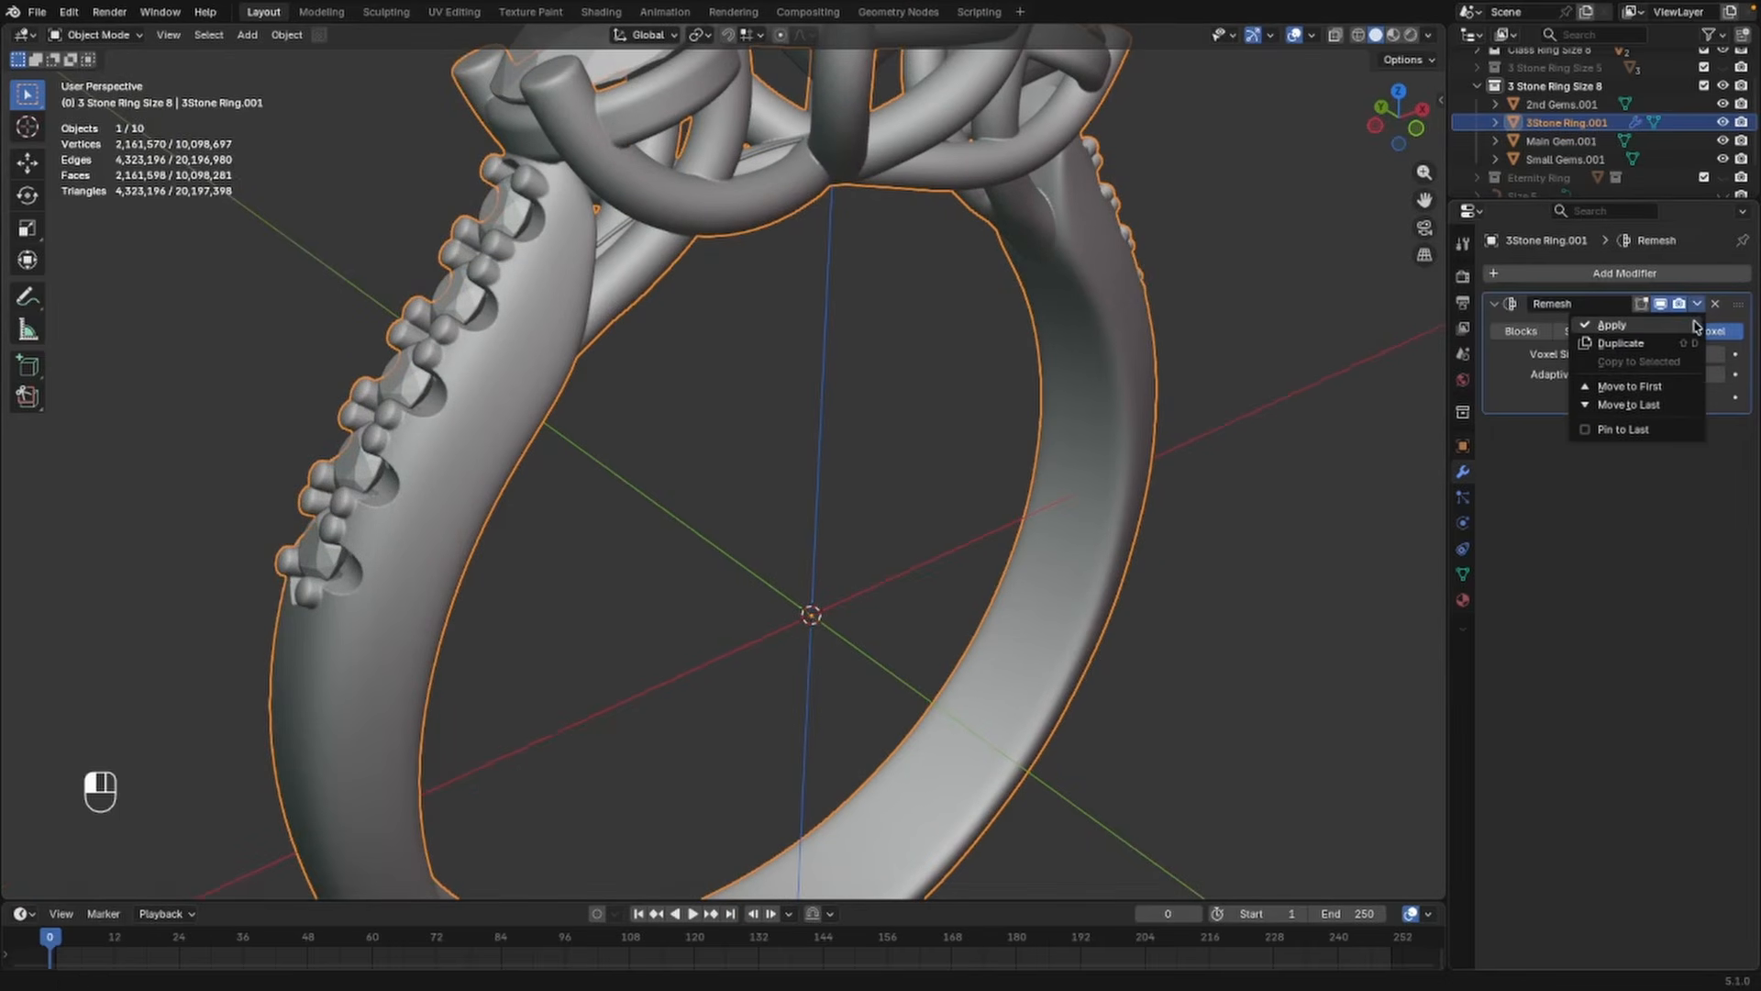
pyautogui.click(1696, 325)
# Join the Small Gems.001 object into 3Stone Ring.001
pyautogui.moveTo(1050, 425)
pyautogui.mouseDown(button='middle')
pyautogui.moveTo(936, 397)
pyautogui.moveTo(1034, 428)
pyautogui.mouseUp(button='middle')
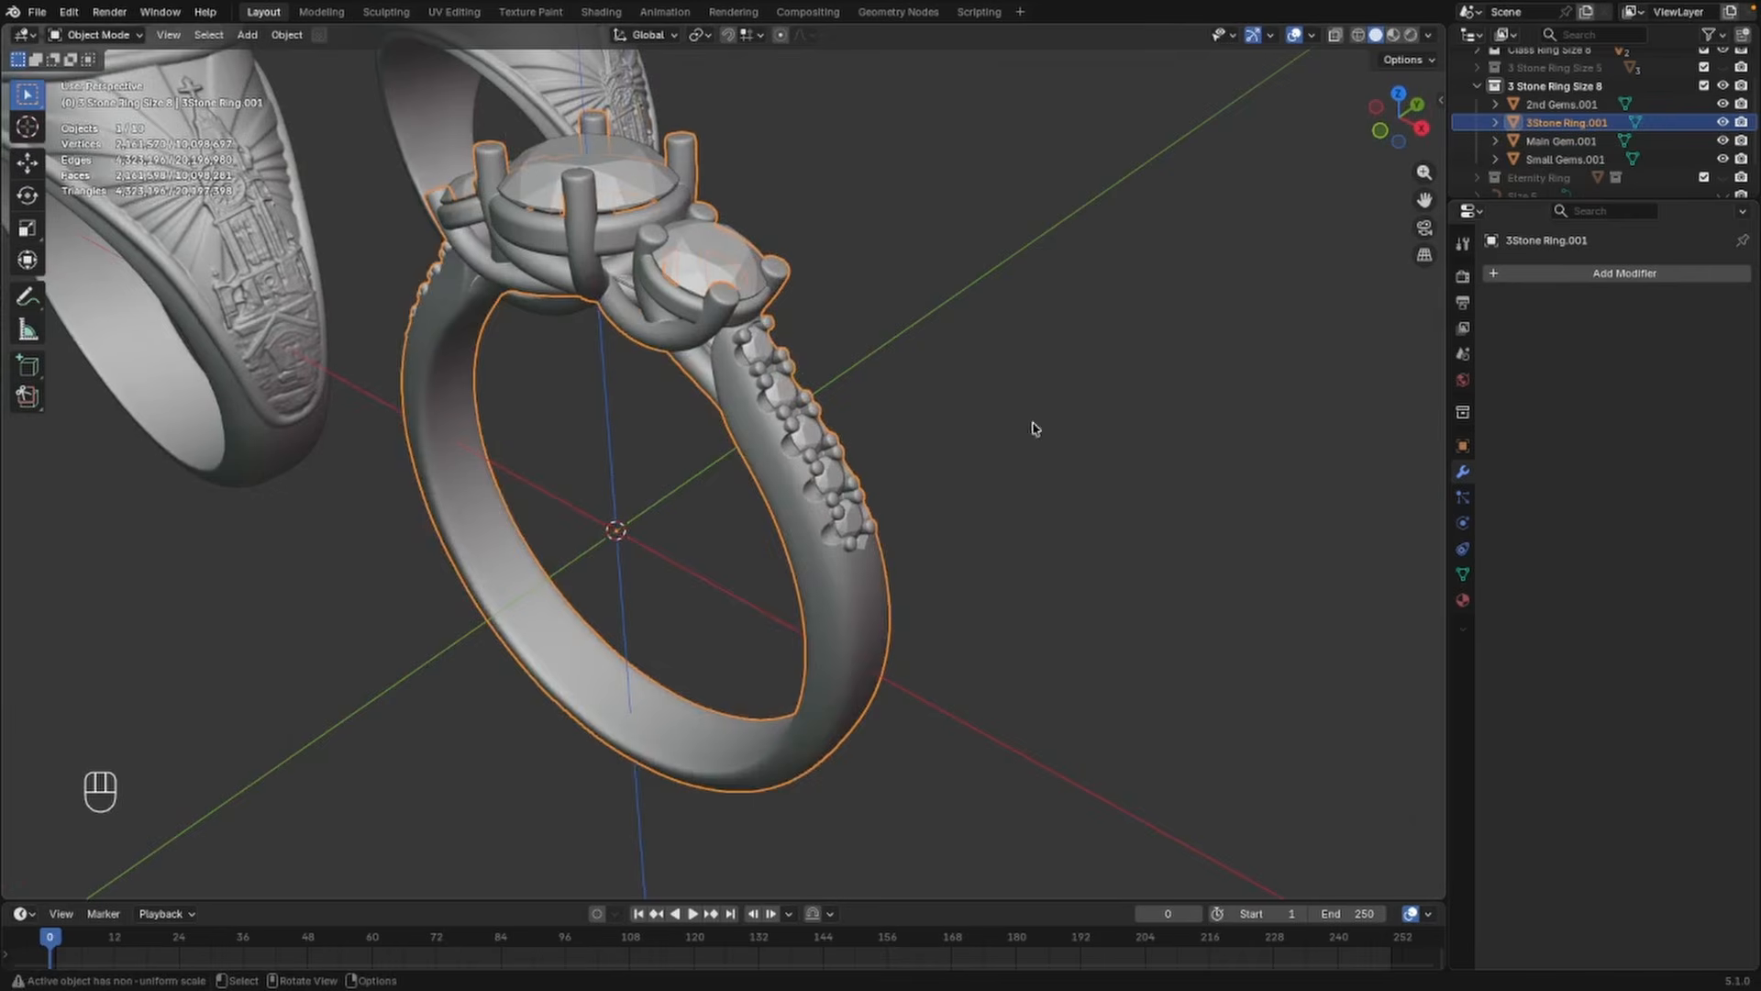
pyautogui.click(1034, 428)
pyautogui.click(832, 486)
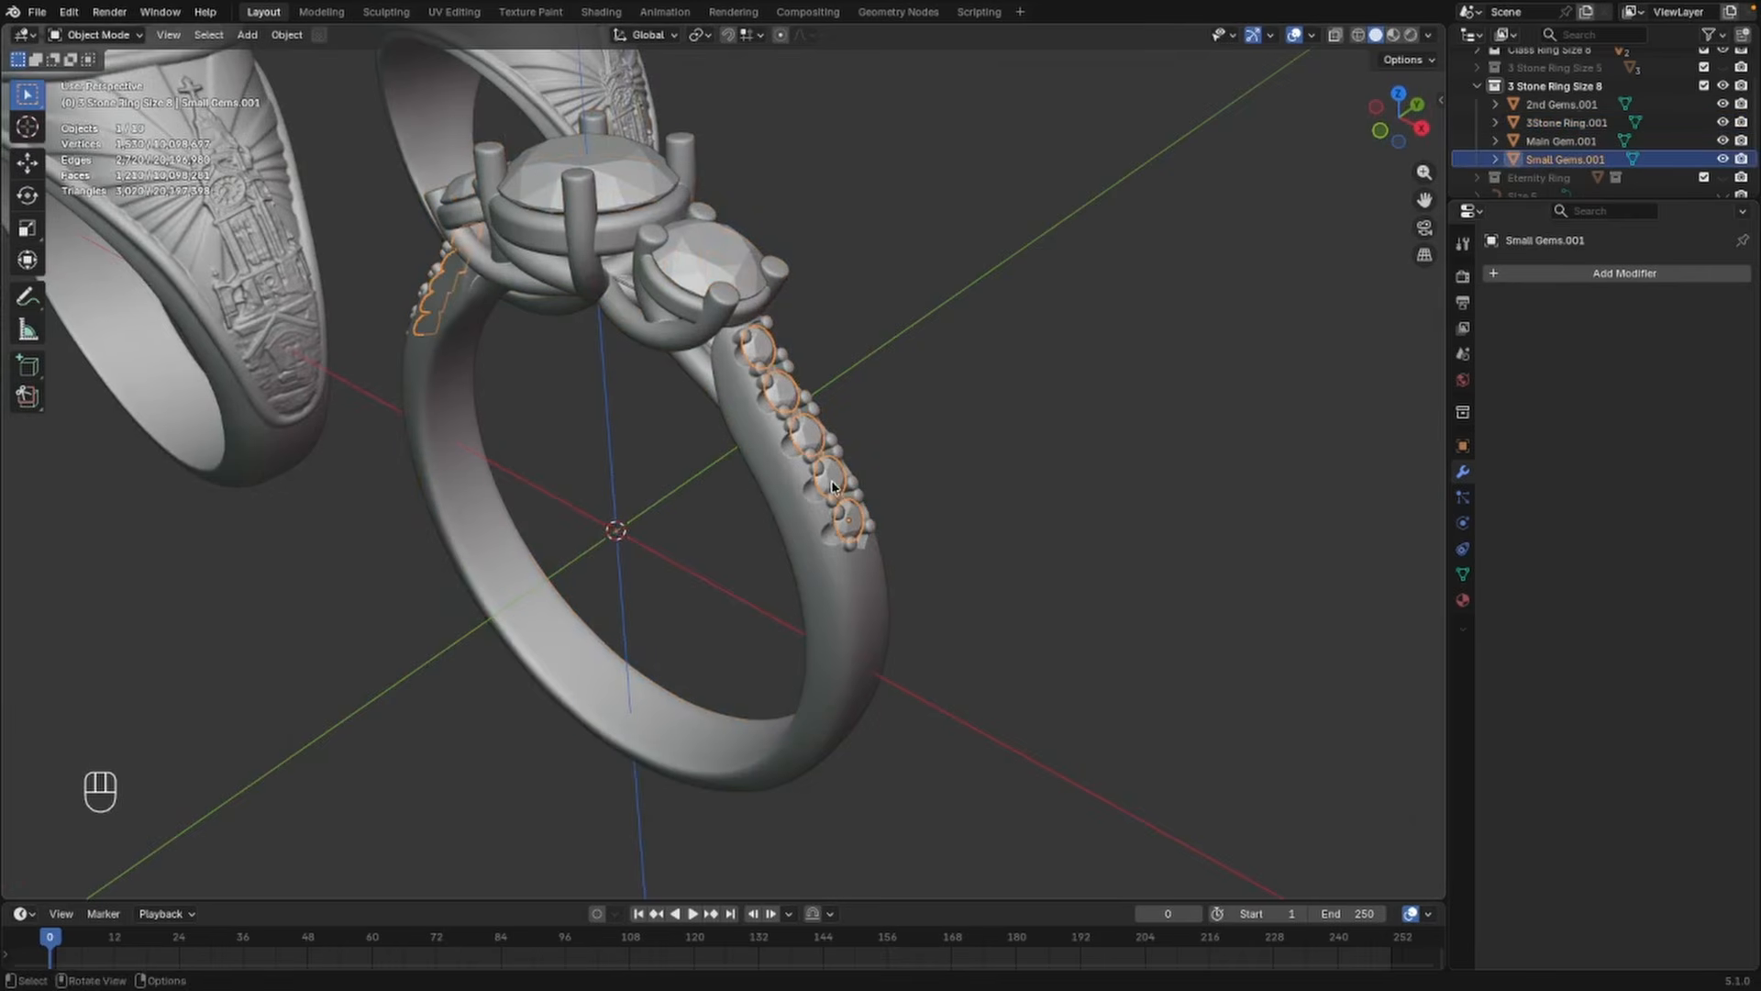
pyautogui.keyDown('shift'); pyautogui.click(843, 591); pyautogui.keyUp('shift')
pyautogui.hotkey('ctrl', 'j')
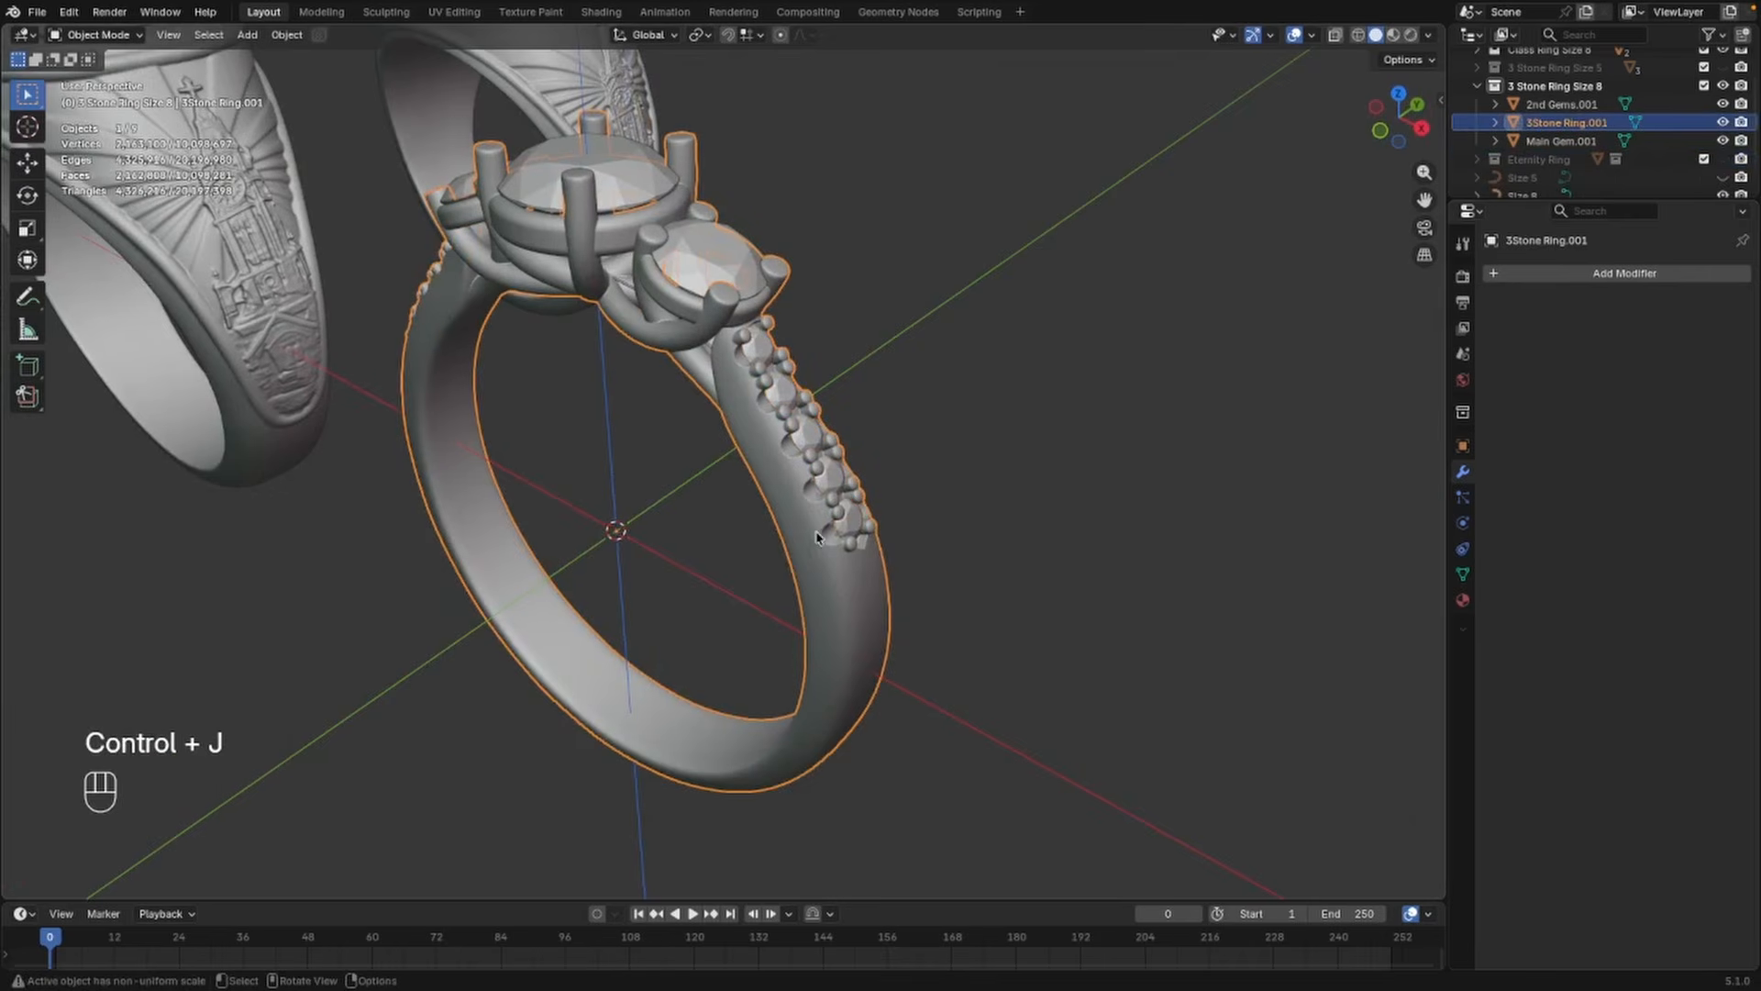
pyautogui.hotkey('ctrl', 'Tab')
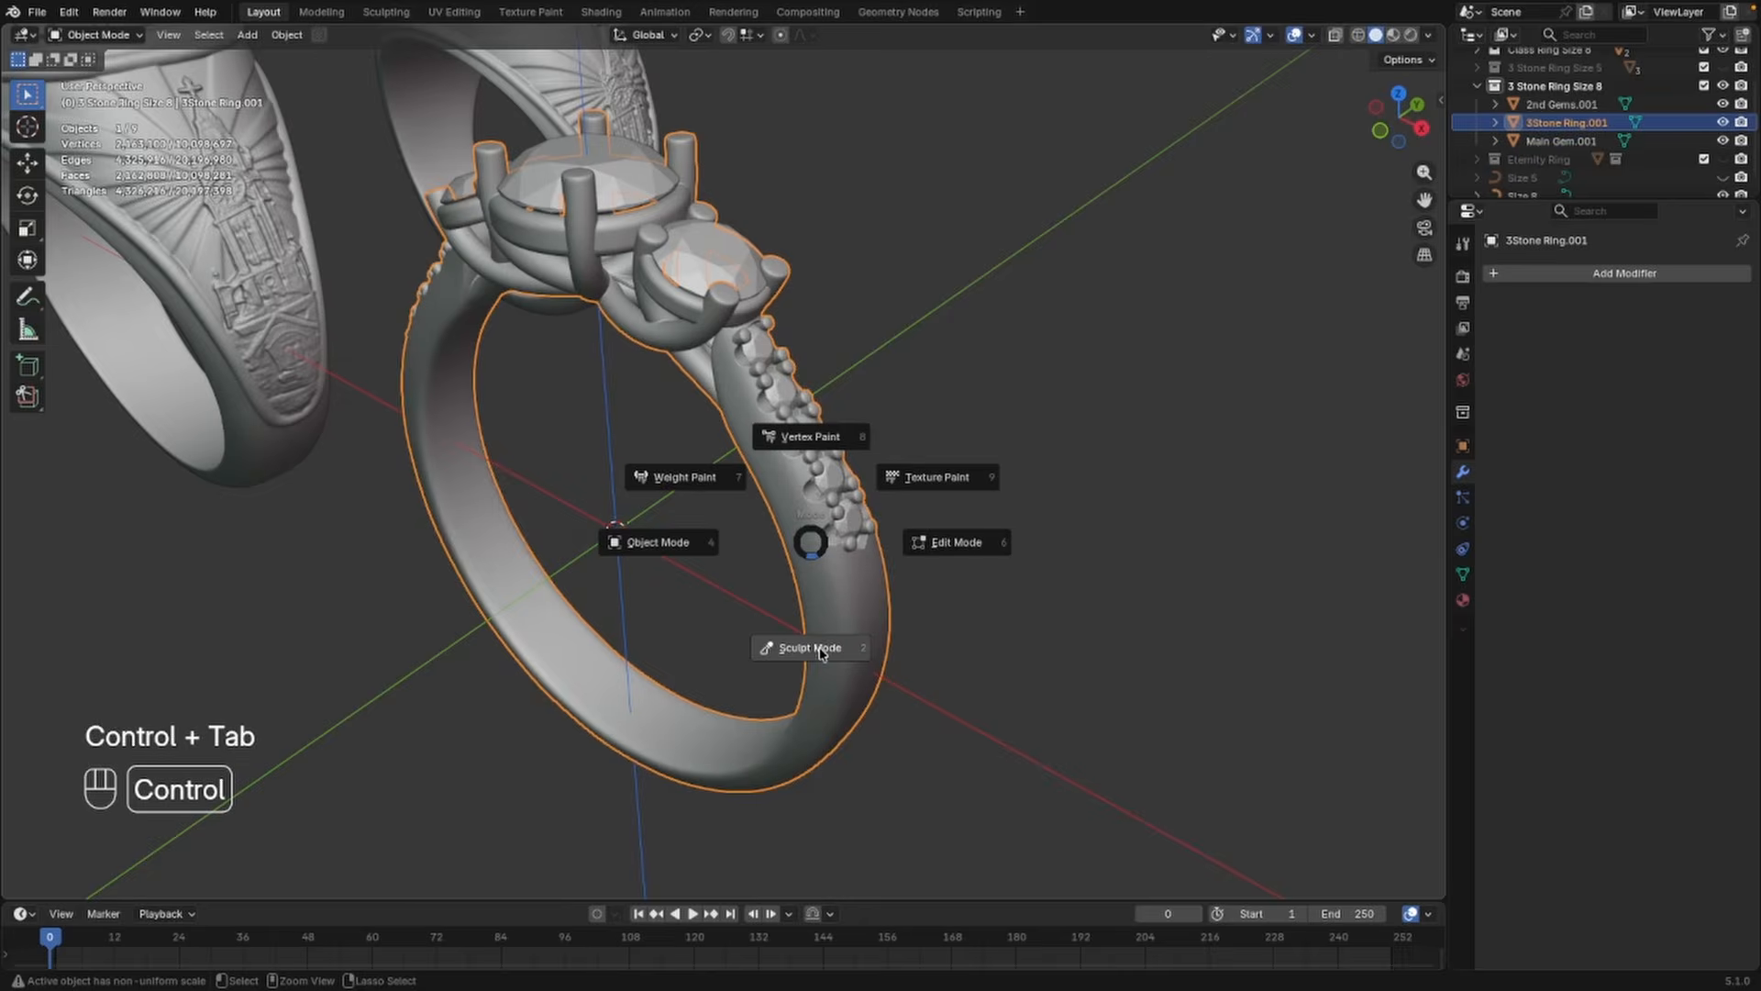
pyautogui.click(822, 653)
pyautogui.moveTo(807, 637)
pyautogui.mouseDown(button='middle')
pyautogui.moveTo(775, 504)
pyautogui.moveTo(812, 431)
pyautogui.moveTo(911, 459)
pyautogui.mouseUp(button='middle')
pyautogui.scroll(2, 811, 425)
pyautogui.scroll(-2, 830, 421)
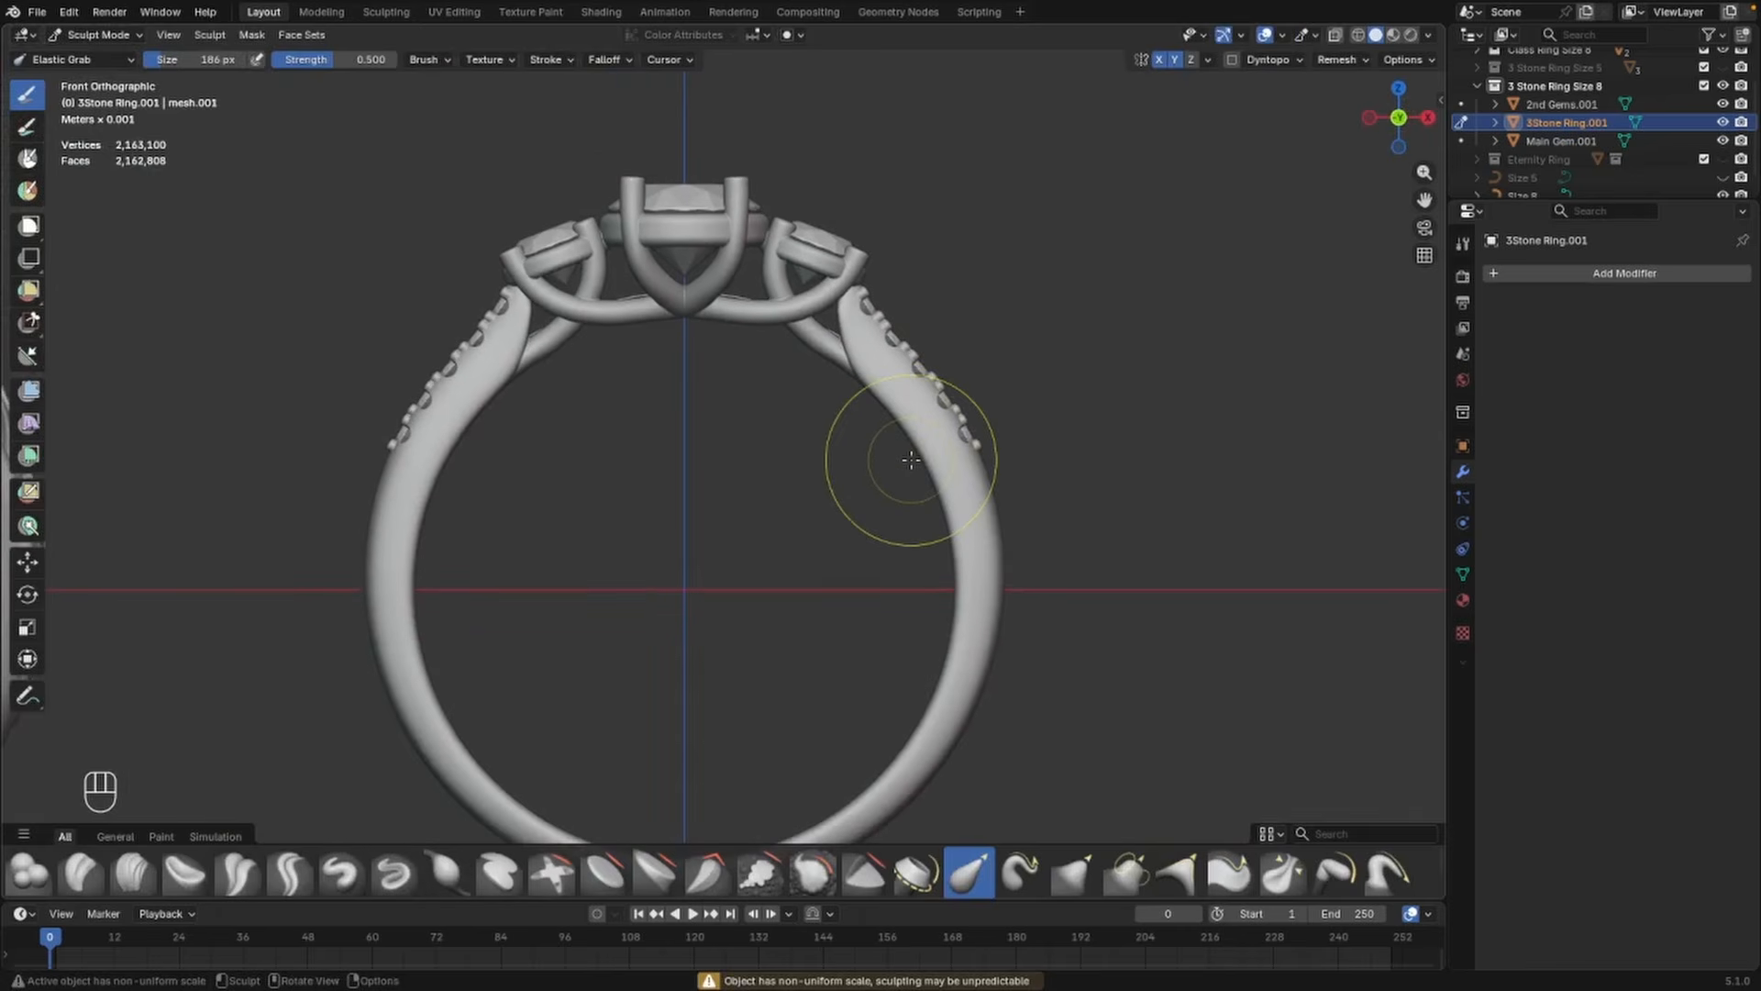
pyautogui.hotkey('ctrl', 'Tab')
pyautogui.click(792, 451)
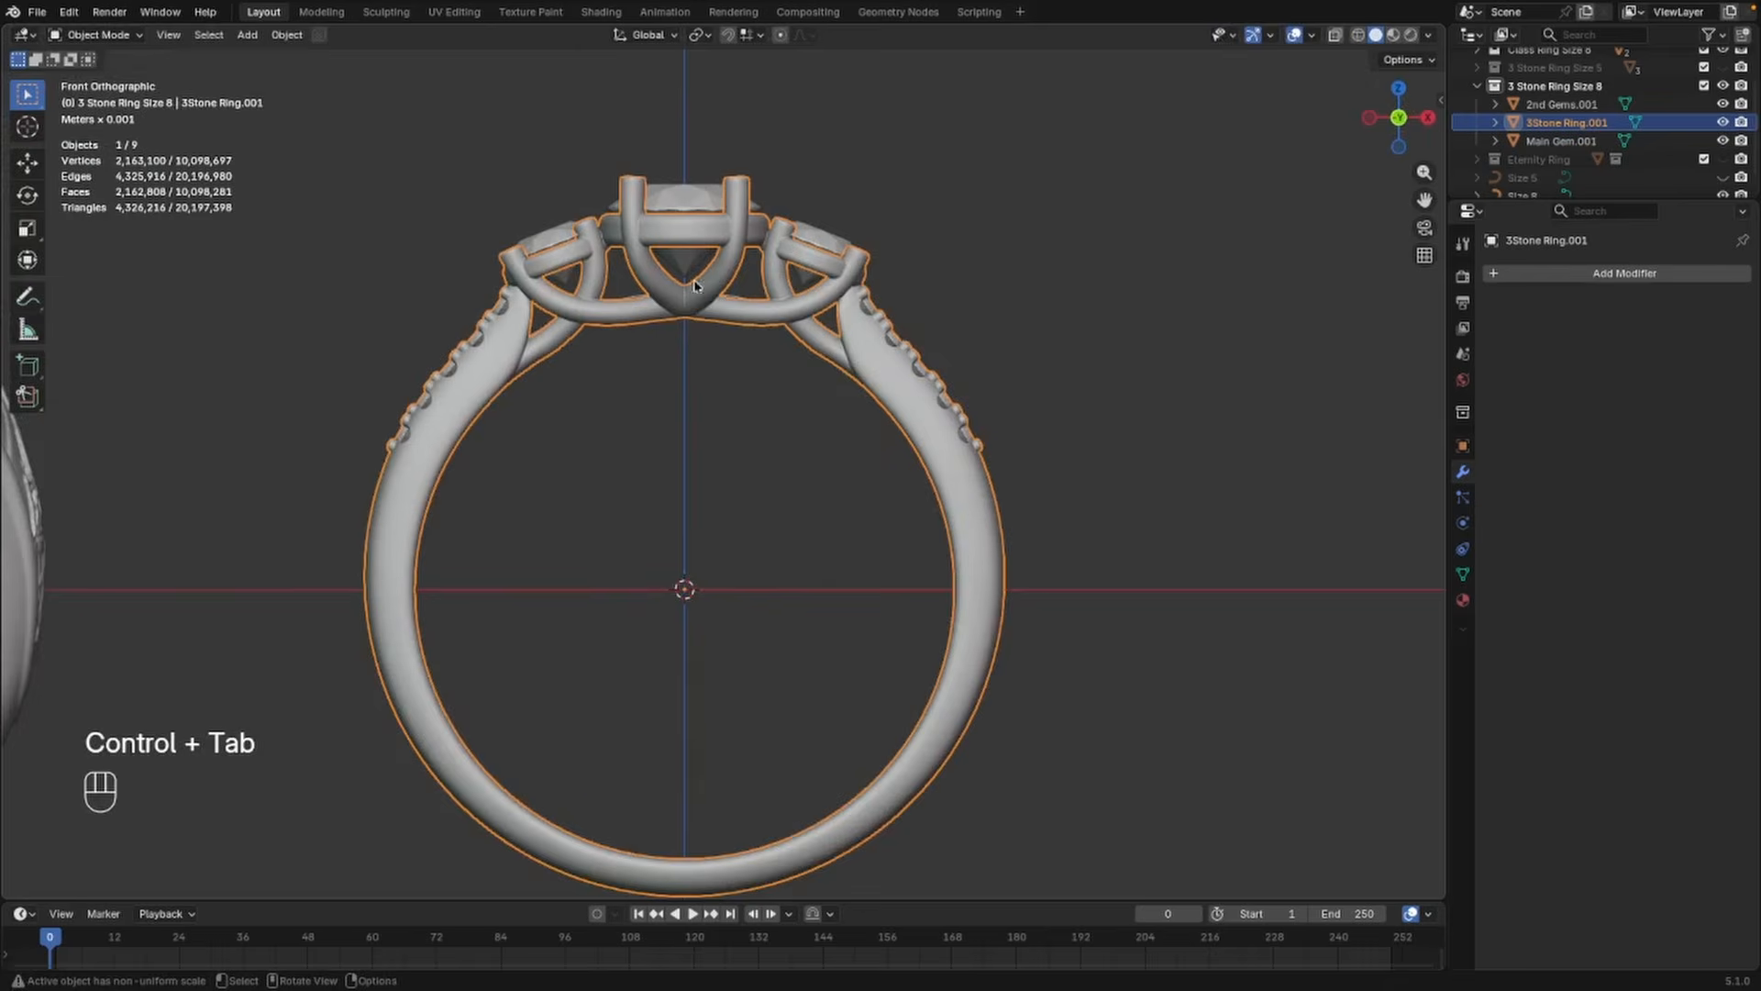
# Move 3Stone Ring.001 together with its second and main gems up about 0.84 mm along Z to meet the Size 8 curve
pyautogui.keyDown('shift'); pyautogui.moveTo(695, 286); pyautogui.dragTo(885, 440, button='middle'); pyautogui.keyUp('shift')
pyautogui.scroll(2, 928, 464)
pyautogui.scroll(1, 1153, 433)
pyautogui.click(954, 440)
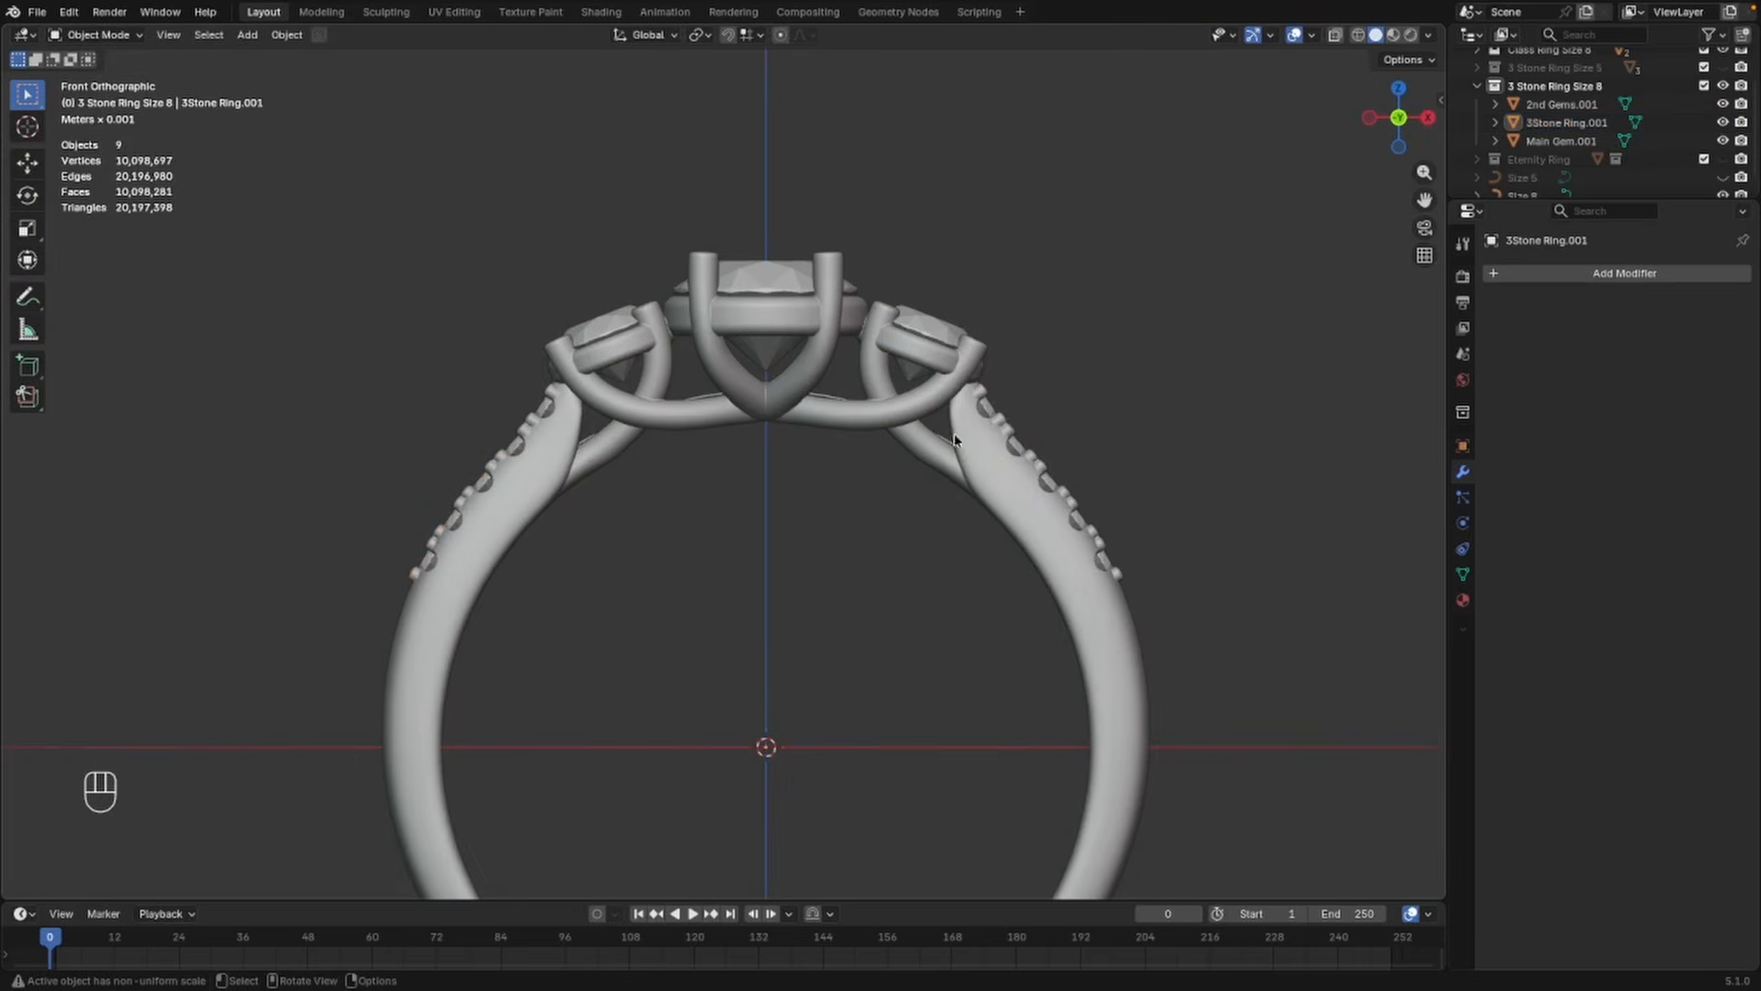
pyautogui.click(954, 440)
pyautogui.keyDown('shift'); pyautogui.click(954, 339); pyautogui.keyUp('shift')
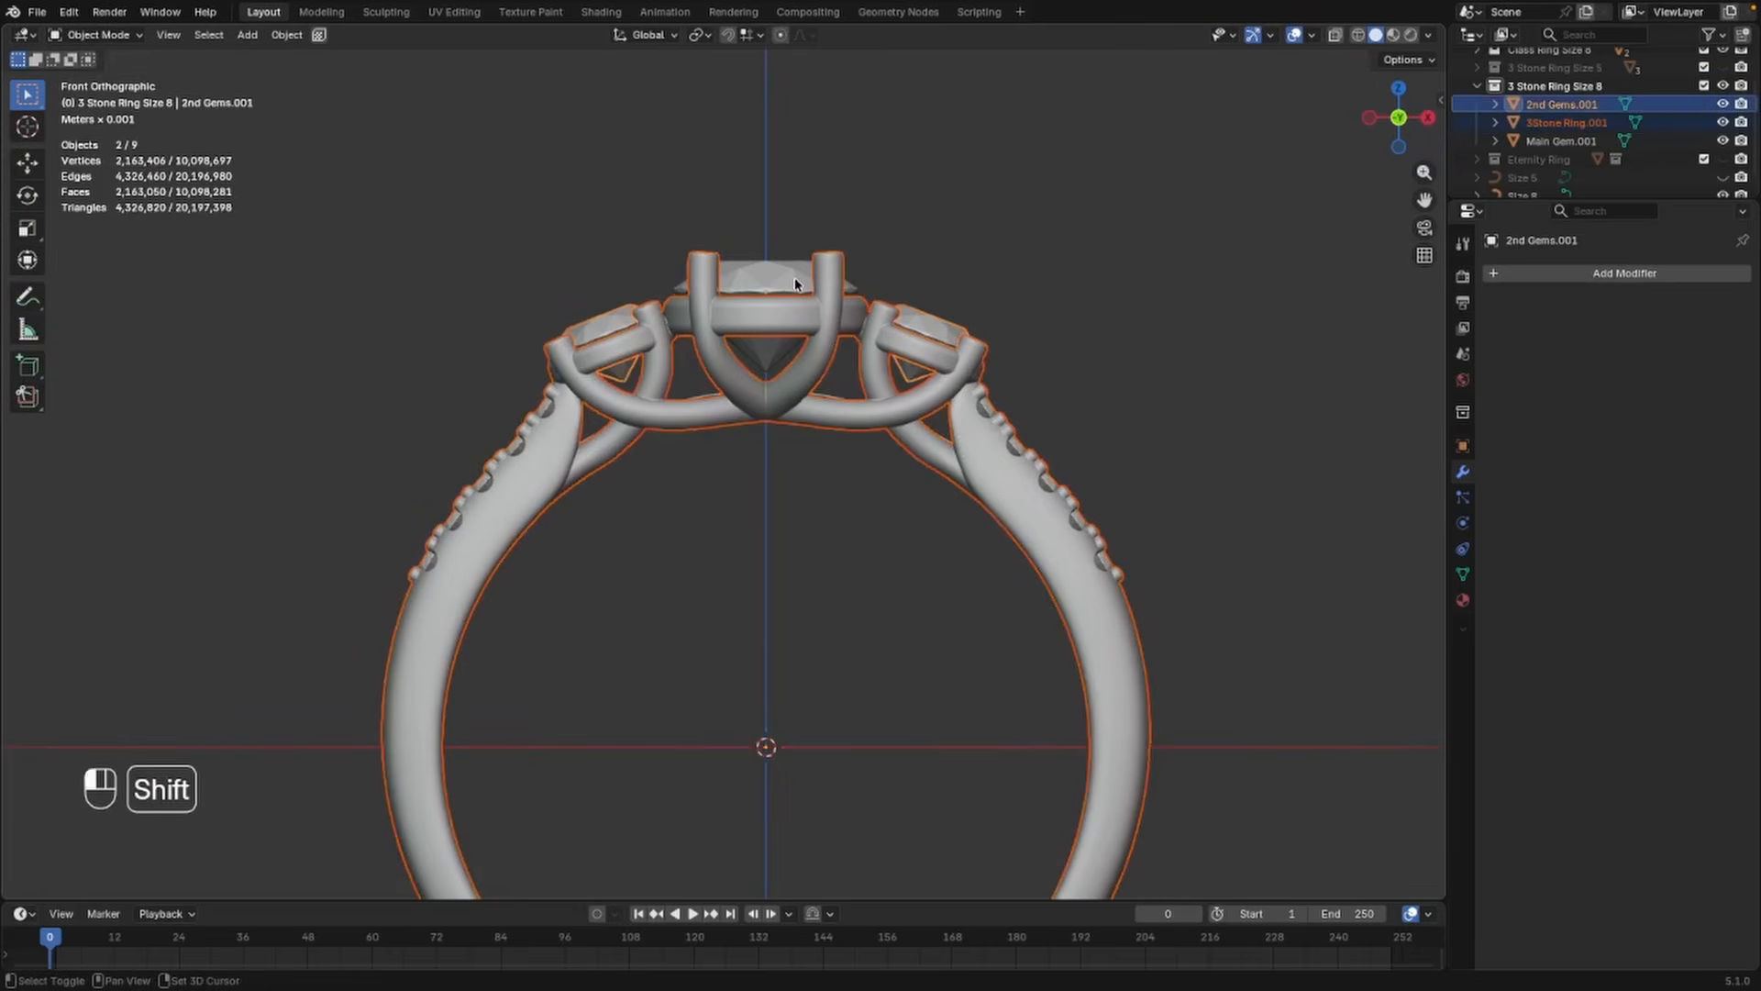
pyautogui.keyDown('shift'); pyautogui.click(796, 285); pyautogui.keyUp('shift')
pyautogui.scroll(2, 807, 385)
pyautogui.scroll(-1, 832, 499)
pyautogui.press('g')
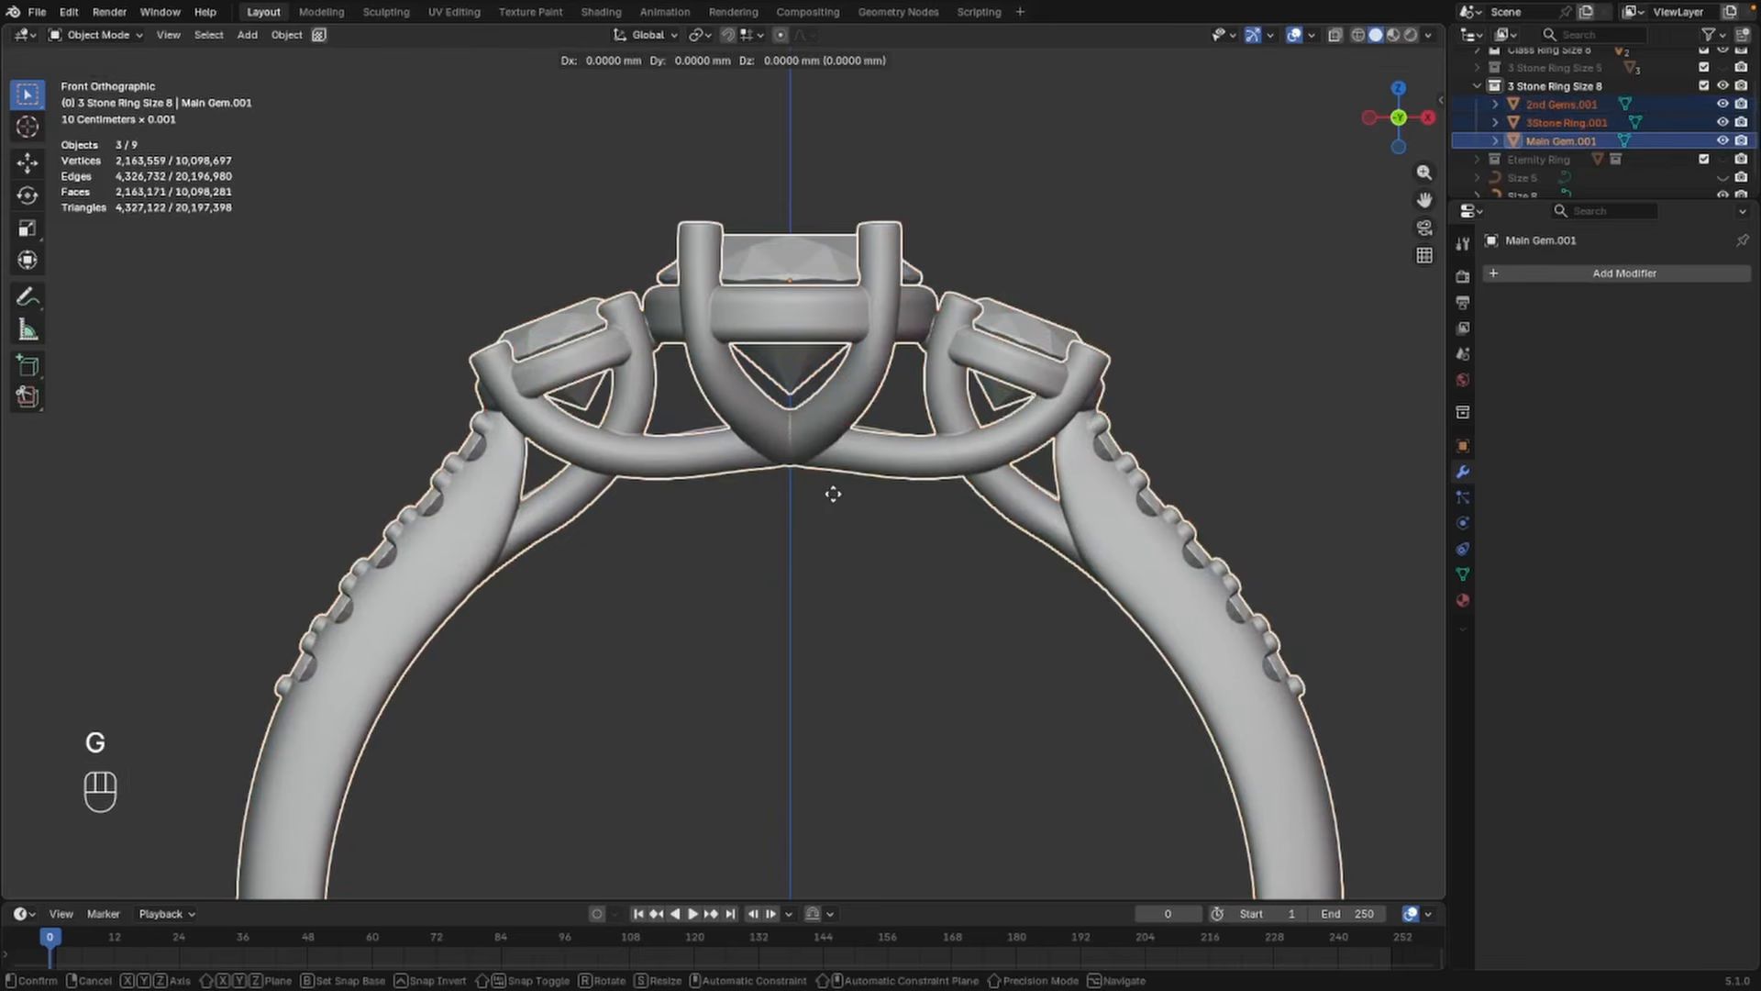
pyautogui.press('z')
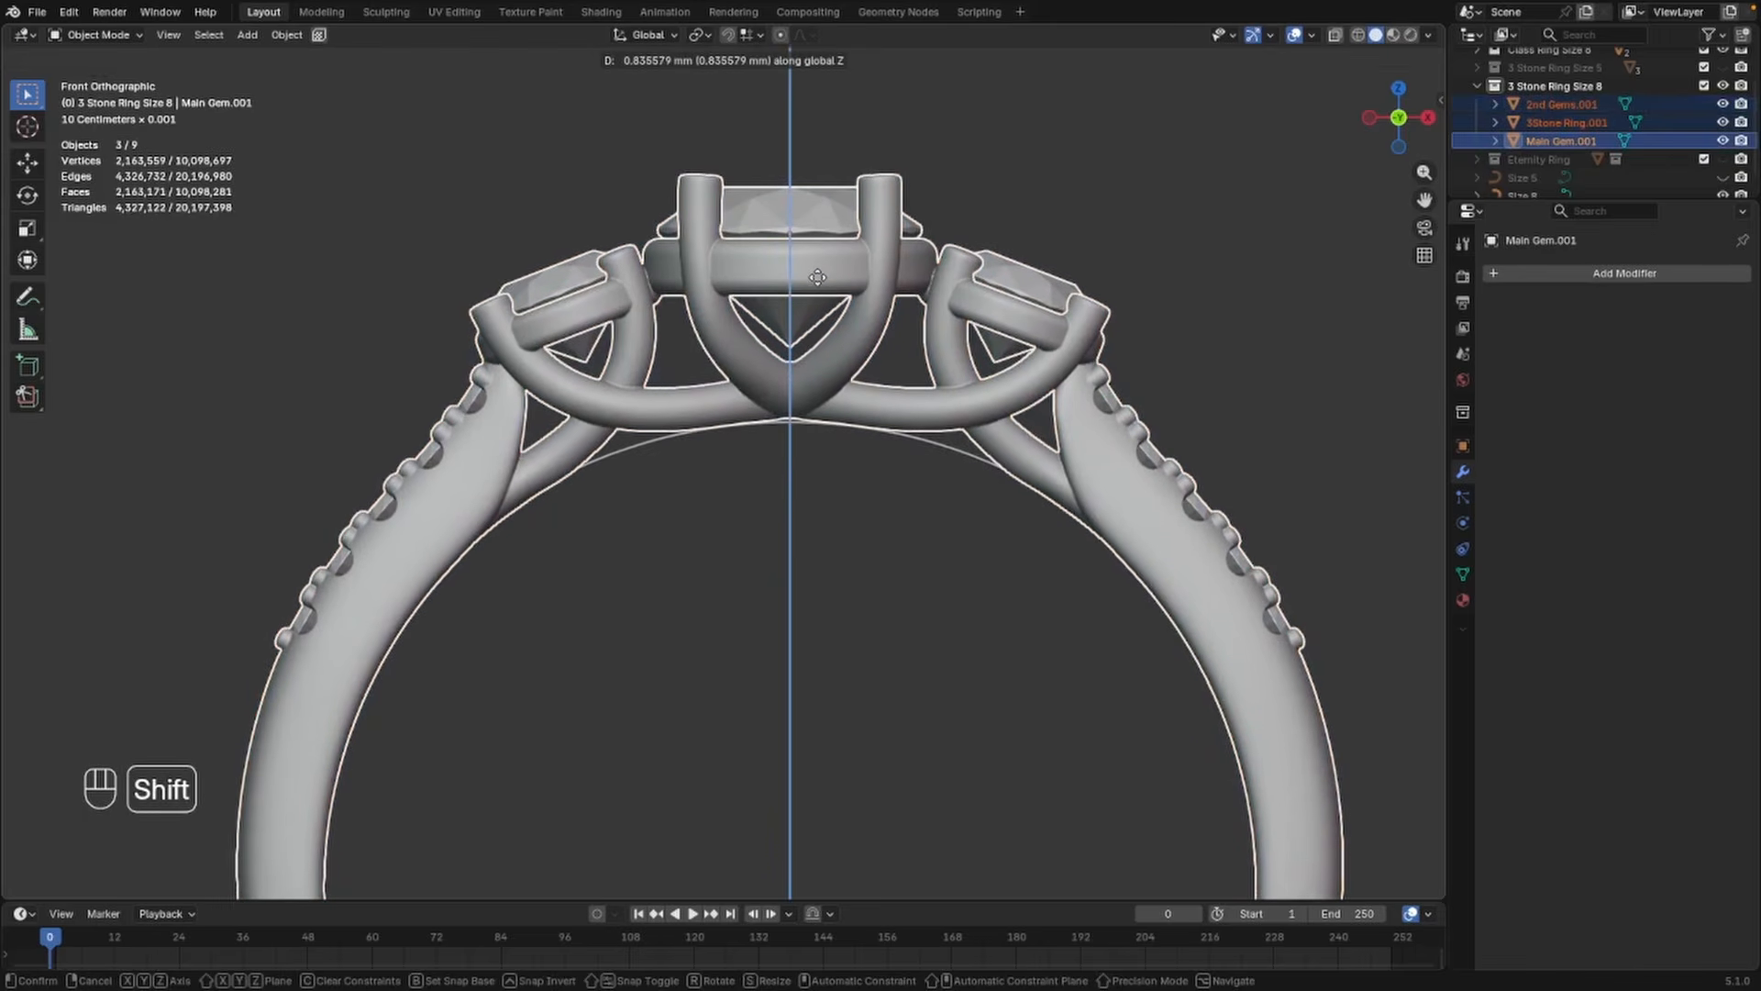
pyautogui.click(817, 277)
pyautogui.scroll(-3, 909, 582)
# Sculpt the sides of 3Stone Ring.001 outward with the Elastic Grab brush so their inner edge follows the Size 8 curve
pyautogui.click(1073, 500)
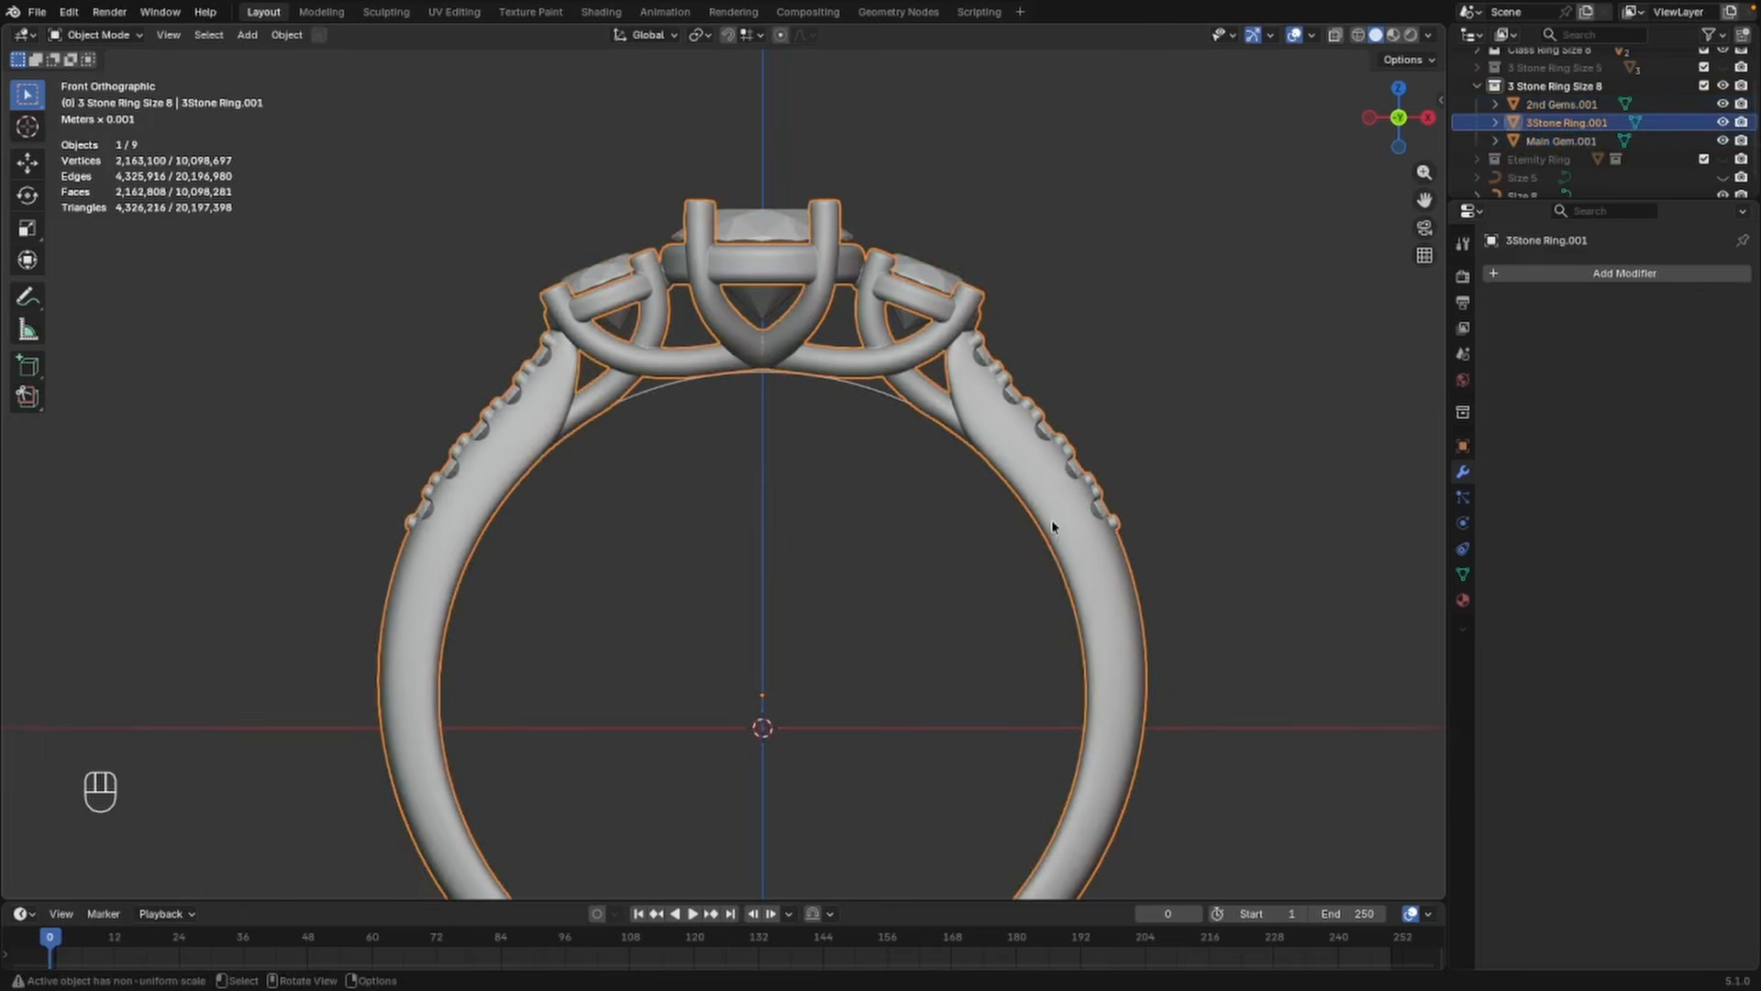
pyautogui.scroll(-2, 1052, 525)
pyautogui.hotkey('ctrl', 'Tab')
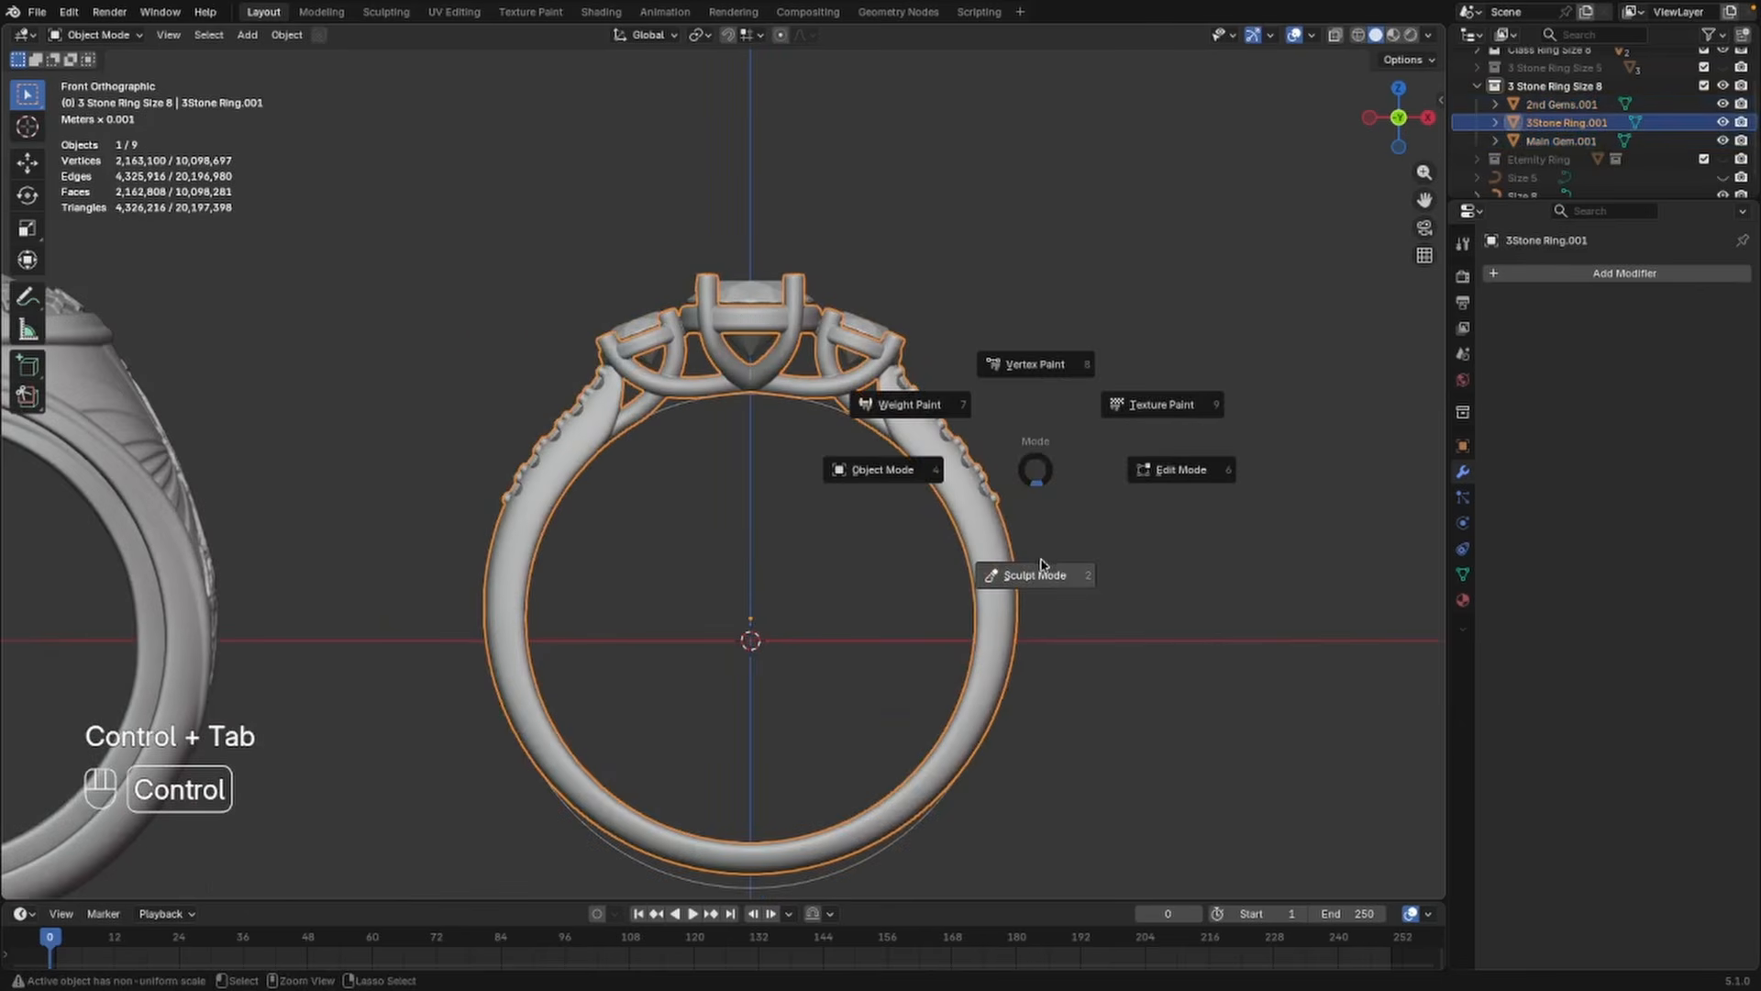
pyautogui.click(1032, 575)
pyautogui.scroll(-2, 959, 484)
pyautogui.scroll(4, 959, 485)
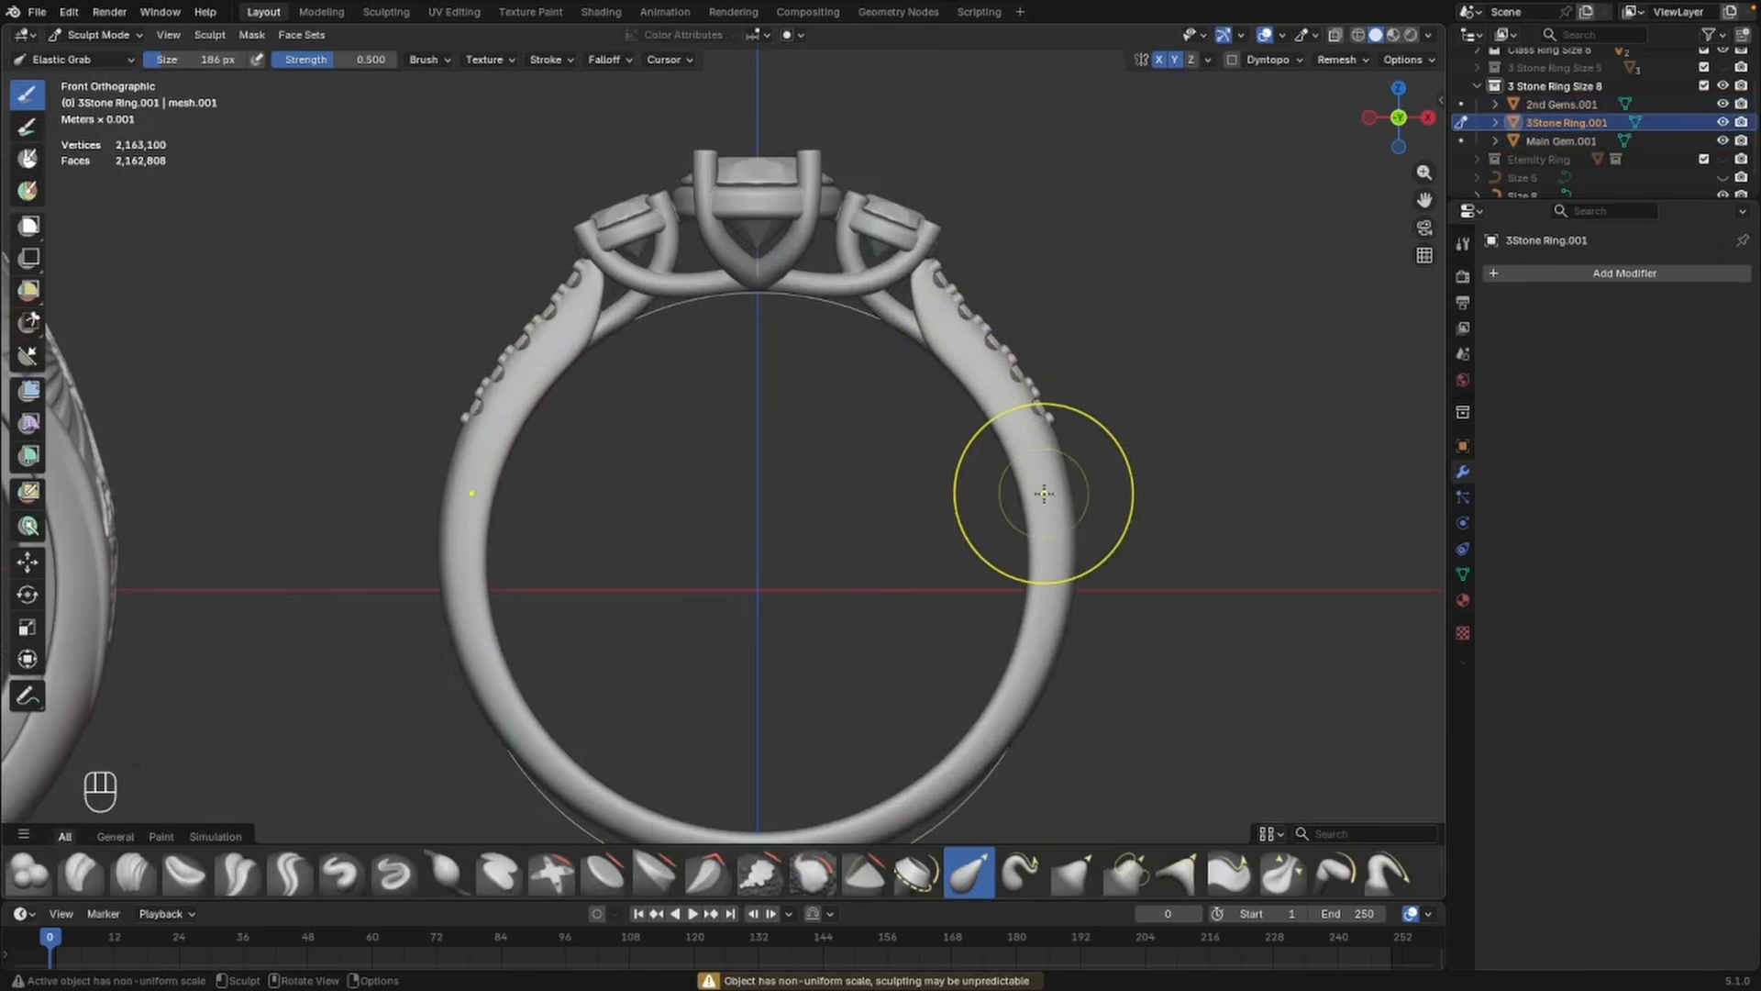
pyautogui.moveTo(1044, 494); pyautogui.dragTo(1052, 490)
pyautogui.moveTo(1018, 410); pyautogui.dragTo(981, 359)
pyautogui.moveTo(1043, 469); pyautogui.dragTo(1053, 468)
pyautogui.moveTo(1053, 565); pyautogui.dragTo(1071, 567)
pyautogui.scroll(-1, 1077, 516)
pyautogui.keyDown('shift'); pyautogui.moveTo(1002, 470); pyautogui.dragTo(1004, 424, button='middle'); pyautogui.keyUp('shift')
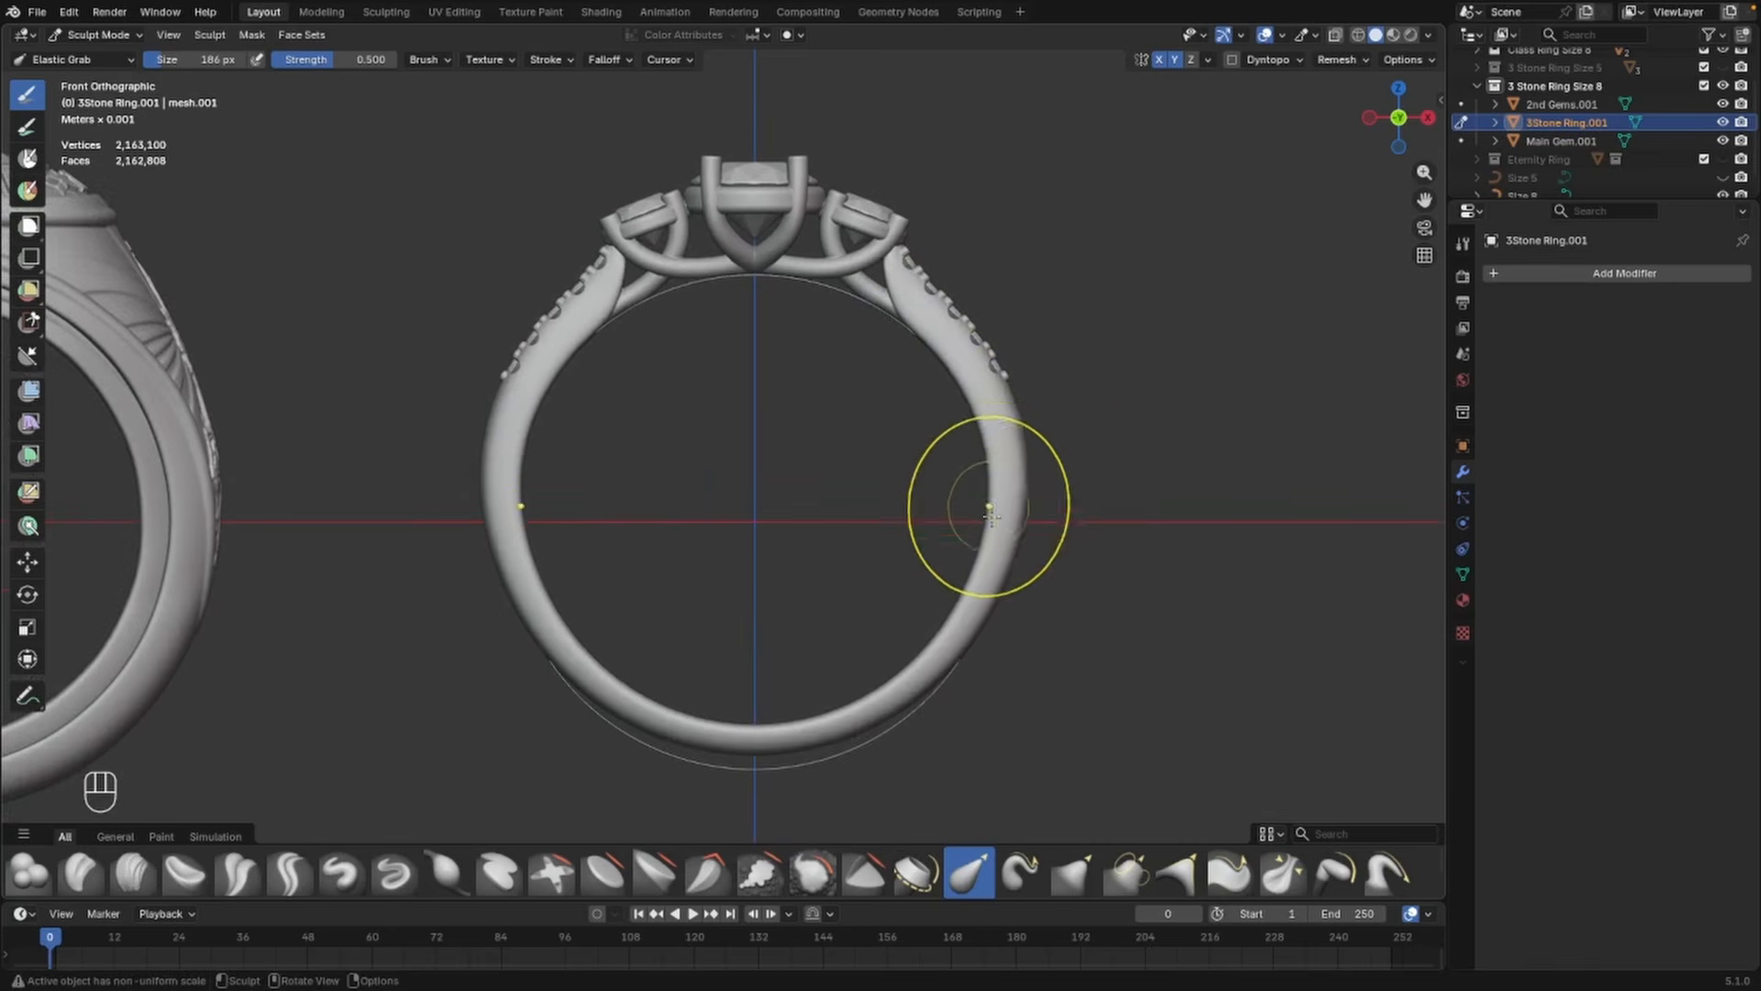
pyautogui.moveTo(990, 513); pyautogui.dragTo(998, 508)
pyautogui.moveTo(982, 413); pyautogui.dragTo(1008, 412)
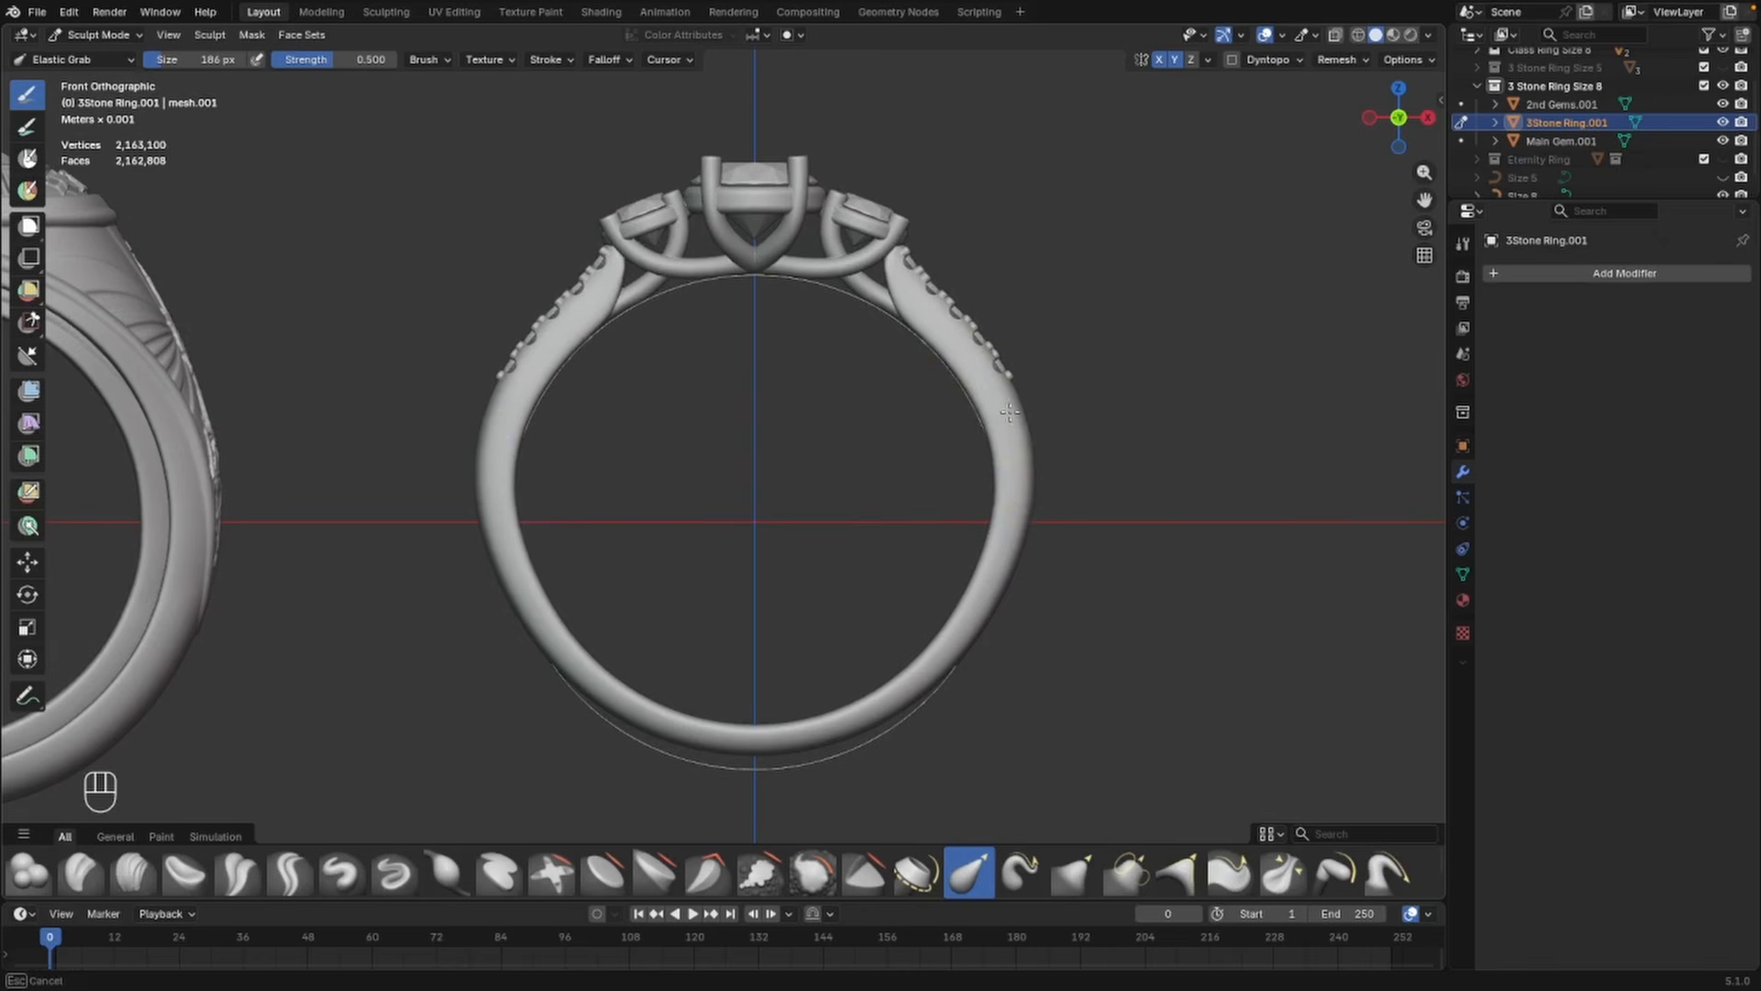
pyautogui.moveTo(1009, 544); pyautogui.dragTo(1029, 543)
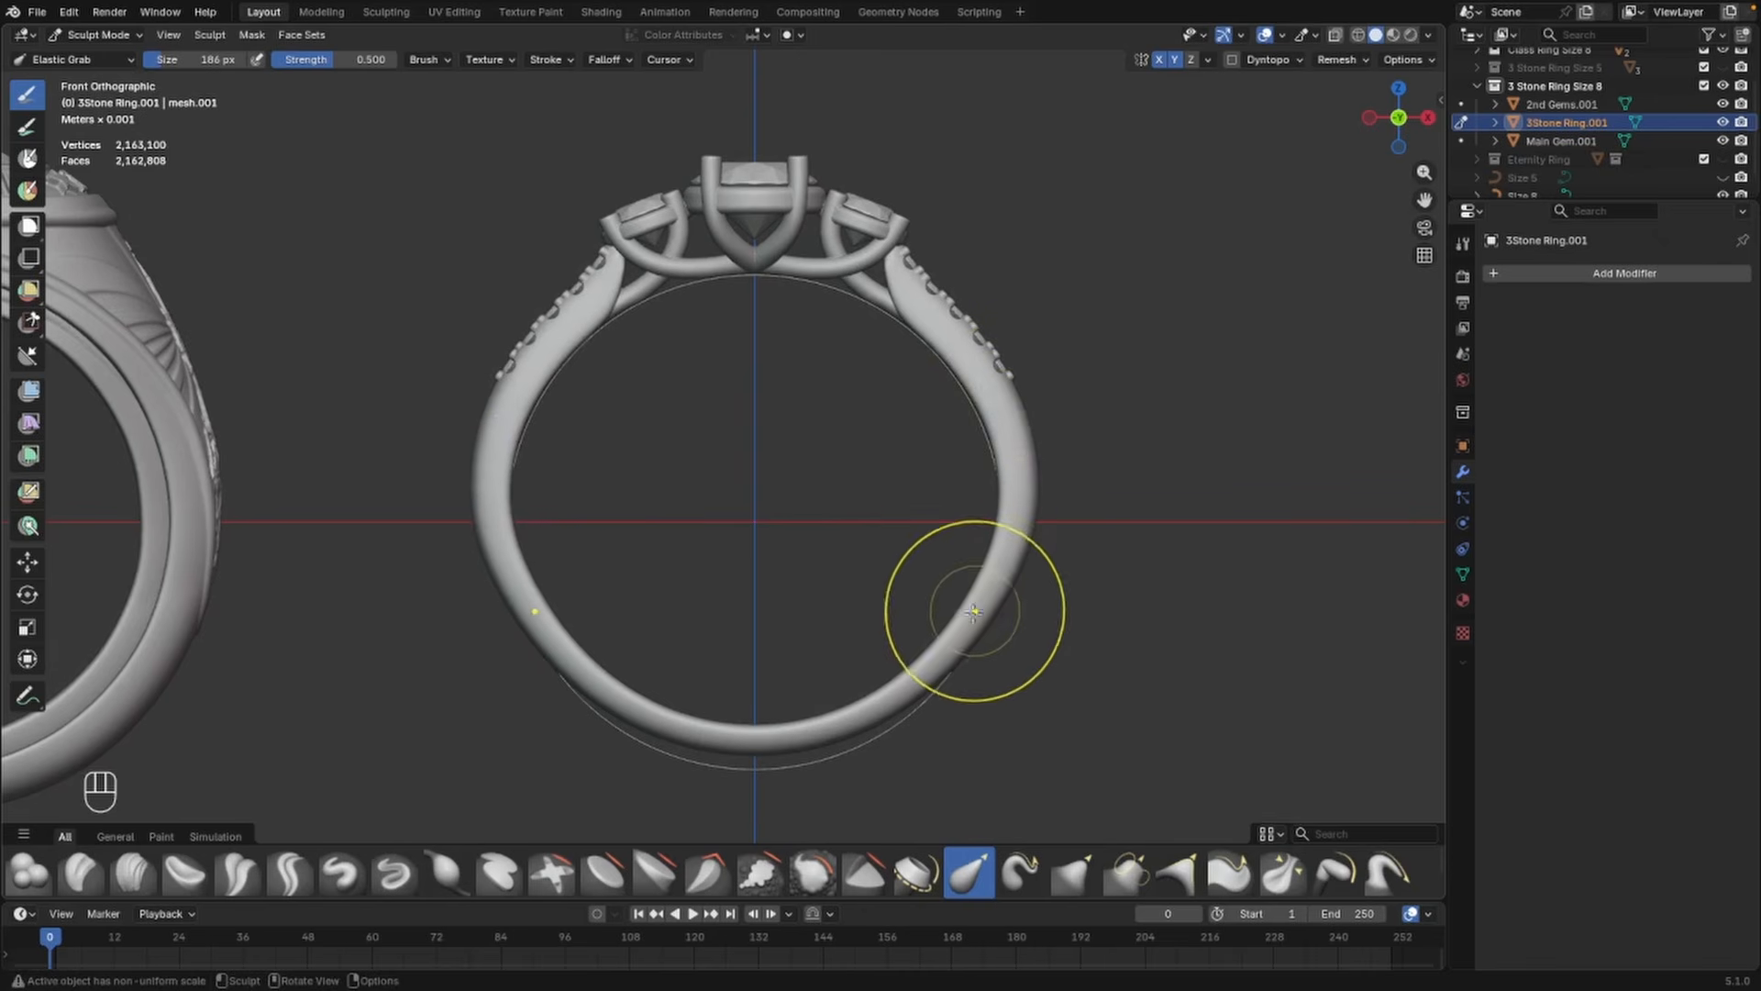
# Pull the band's lower sides and bottom outward with Elastic Grab until the inner edge reaches the Size 8 curve
pyautogui.moveTo(960, 629); pyautogui.dragTo(973, 641)
pyautogui.moveTo(881, 713)
pyautogui.mouseDown()
pyautogui.moveTo(896, 734)
pyautogui.moveTo(805, 766)
pyautogui.moveTo(775, 787)
pyautogui.moveTo(777, 811)
pyautogui.mouseUp()
pyautogui.moveTo(872, 747)
pyautogui.mouseDown()
pyautogui.moveTo(885, 763)
pyautogui.moveTo(934, 717)
pyautogui.mouseUp()
pyautogui.scroll(-1, 982, 690)
pyautogui.keyDown('shift'); pyautogui.moveTo(983, 688); pyautogui.dragTo(1008, 682, button='middle'); pyautogui.keyUp('shift')
pyautogui.moveTo(938, 638)
pyautogui.mouseDown()
pyautogui.moveTo(950, 621)
pyautogui.moveTo(933, 603)
pyautogui.moveTo(867, 653)
pyautogui.moveTo(922, 610)
pyautogui.moveTo(952, 487)
pyautogui.mouseUp()
pyautogui.scroll(-1, 949, 620)
pyautogui.scroll(1, 951, 474)
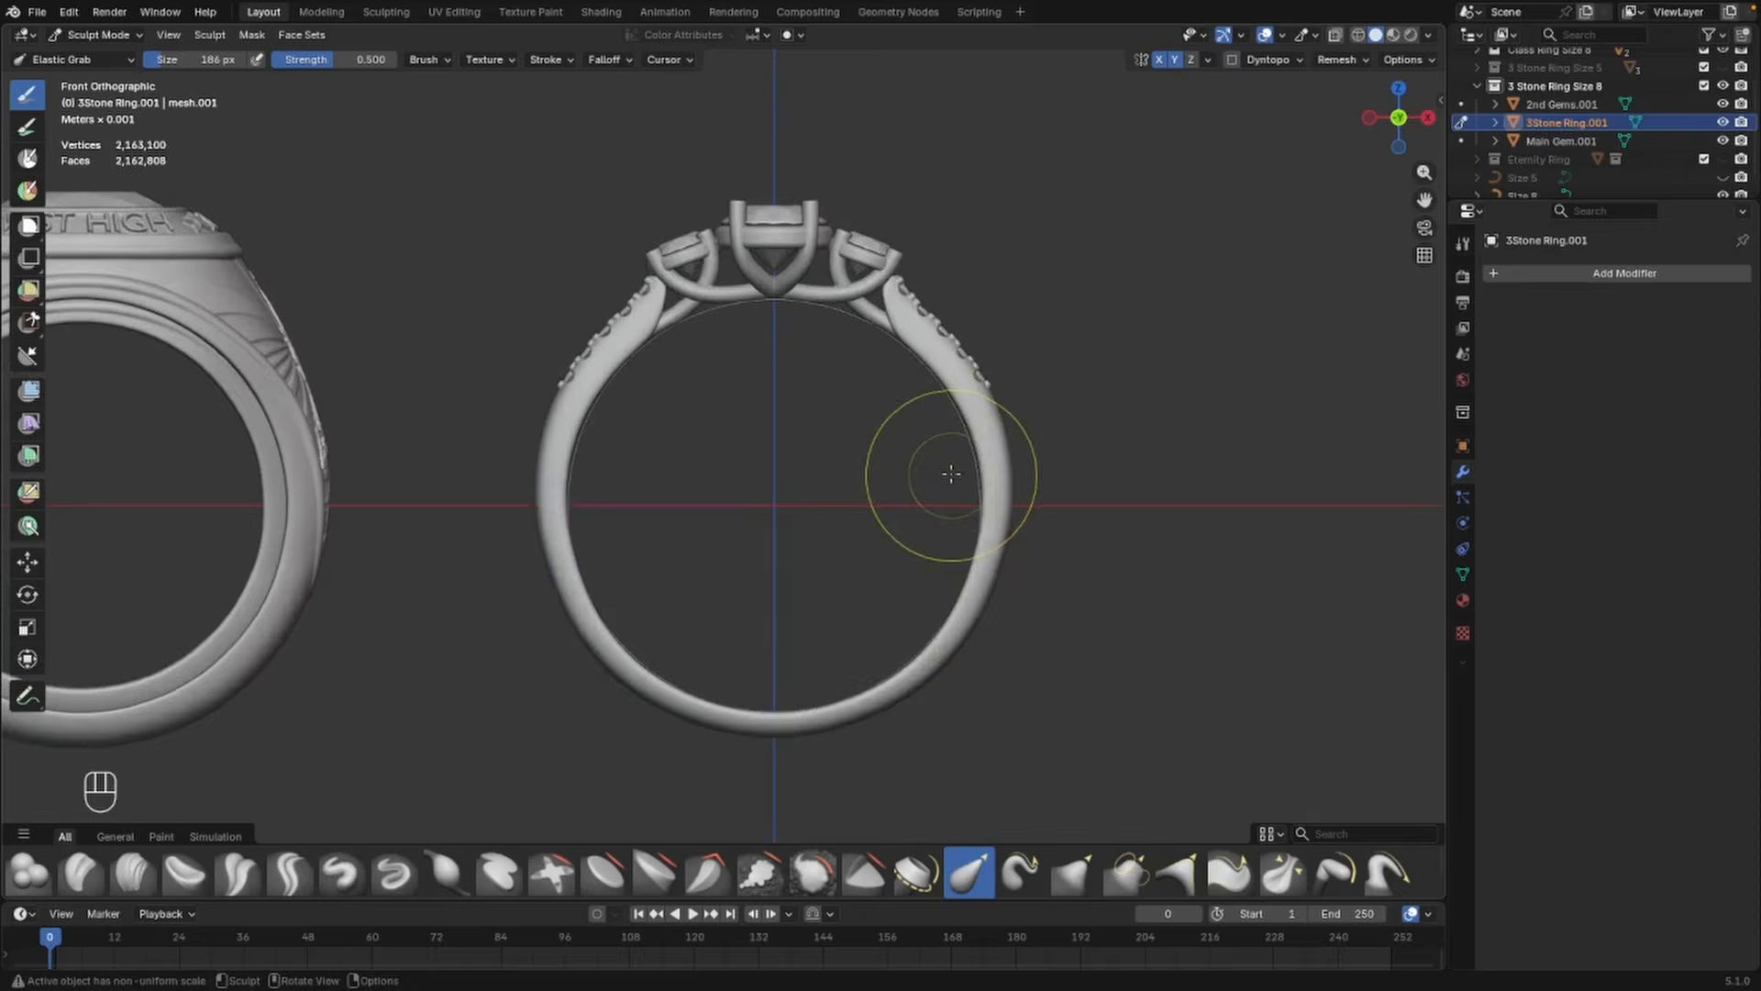
# Refine the lower part of the 3Stone Ring.001 band with Elastic Grab so it follows the Size 8 curve
pyautogui.keyDown('shift'); pyautogui.moveTo(958, 483); pyautogui.dragTo(951, 554, button='middle'); pyautogui.keyUp('shift')
pyautogui.scroll(1, 951, 556)
pyautogui.scroll(1, 1018, 593)
pyautogui.scroll(-2, 991, 792)
pyautogui.keyDown('shift'); pyautogui.moveTo(1006, 703); pyautogui.dragTo(1007, 609, button='middle'); pyautogui.keyUp('shift')
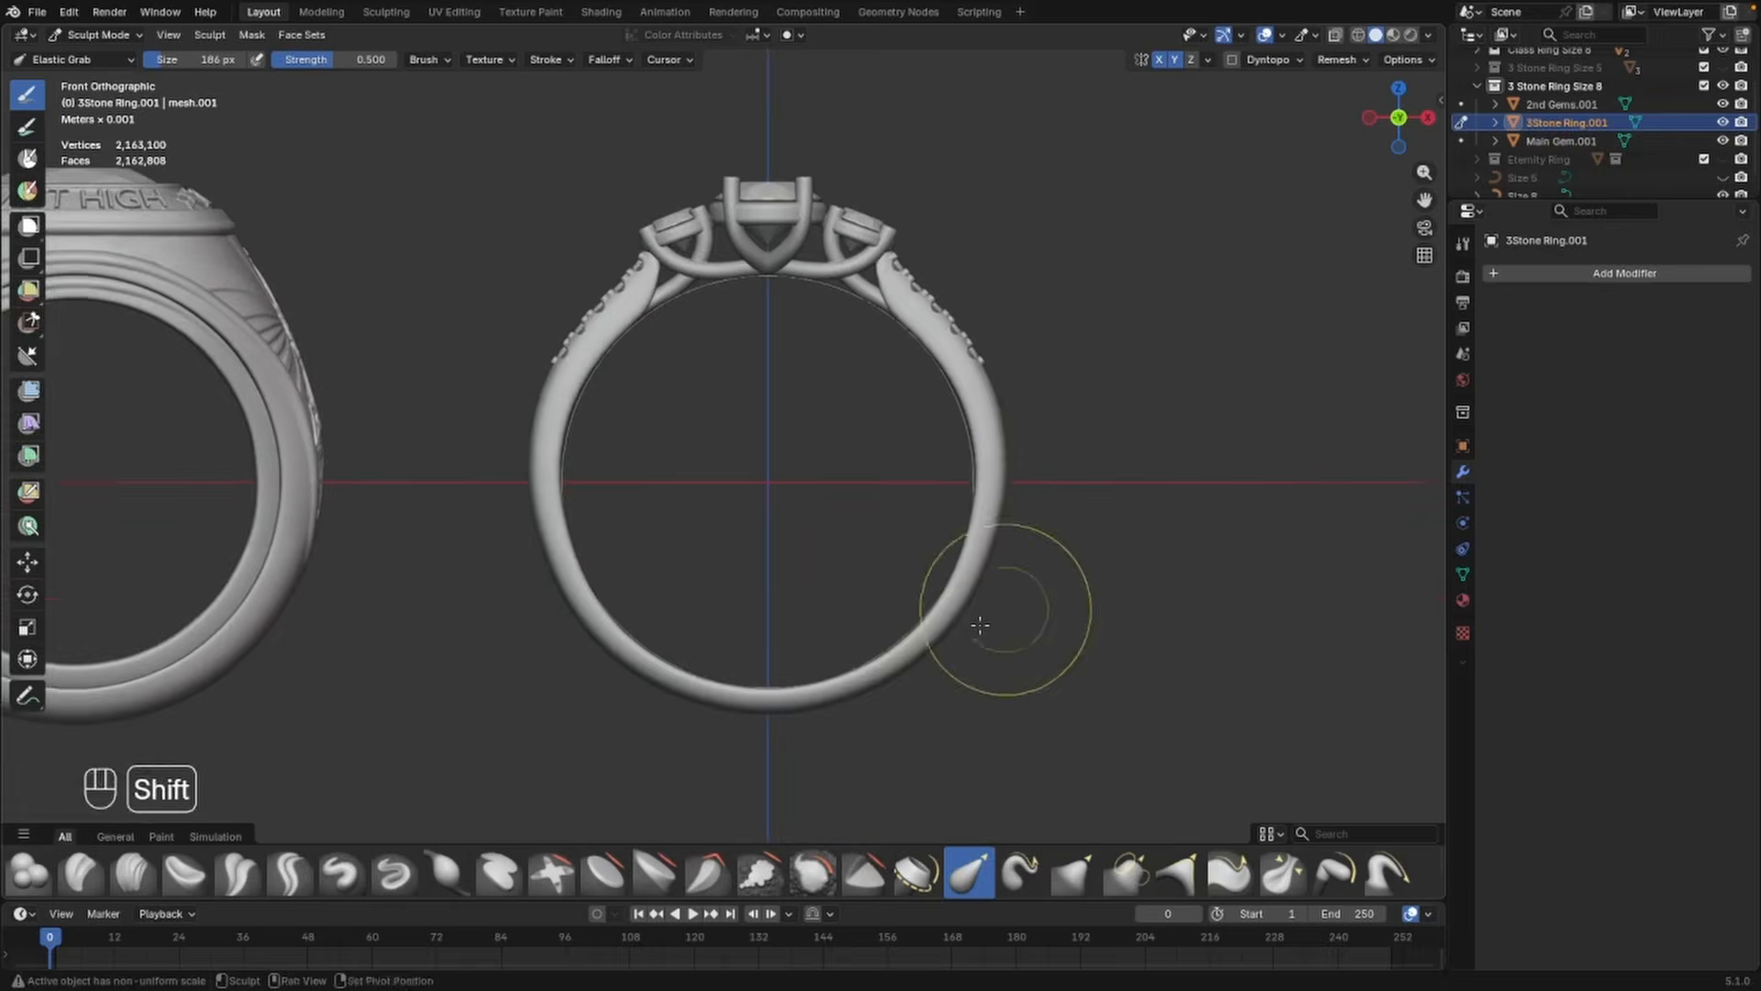
pyautogui.scroll(1, 957, 690)
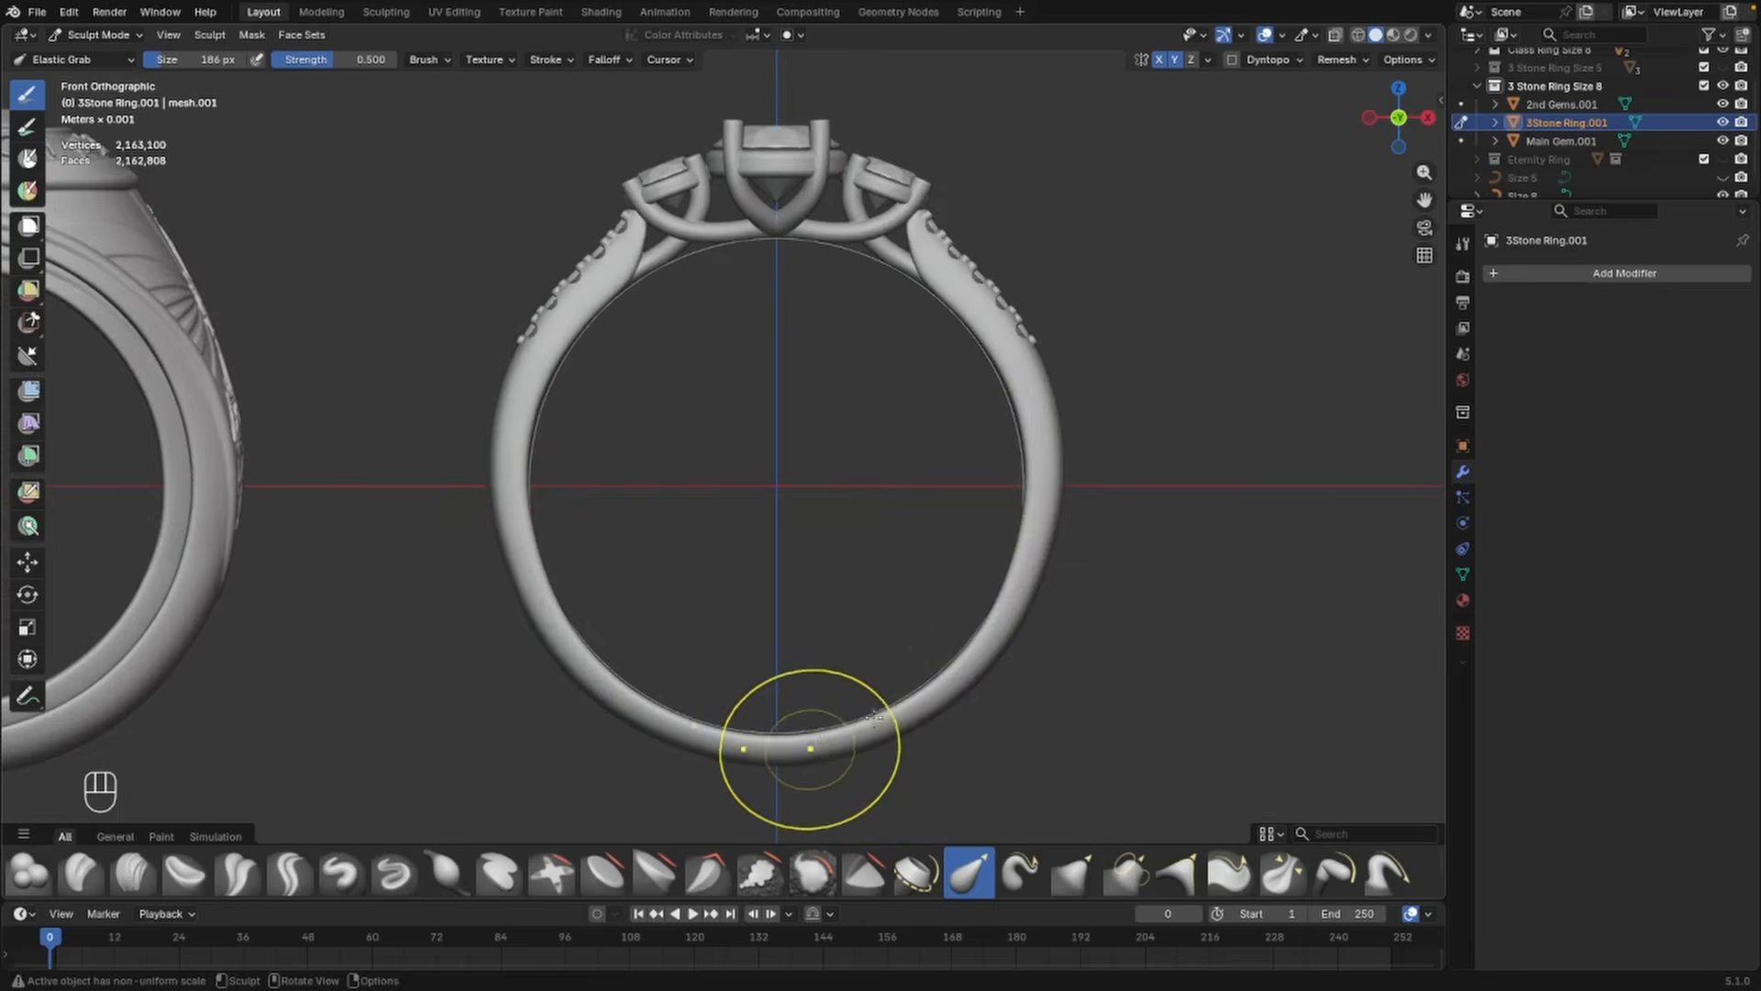
pyautogui.scroll(1, 1090, 613)
pyautogui.moveTo(1086, 614); pyautogui.dragTo(1092, 607)
# Nudge the ring's shoulders and upper sides with Elastic Grab to match the Size 8 curve
pyautogui.scroll(1, 1099, 562)
pyautogui.keyDown('shift'); pyautogui.moveTo(1086, 468); pyautogui.dragTo(1003, 652, button='middle'); pyautogui.keyUp('shift')
pyautogui.scroll(1, 1007, 543)
pyautogui.scroll(-1, 1027, 462)
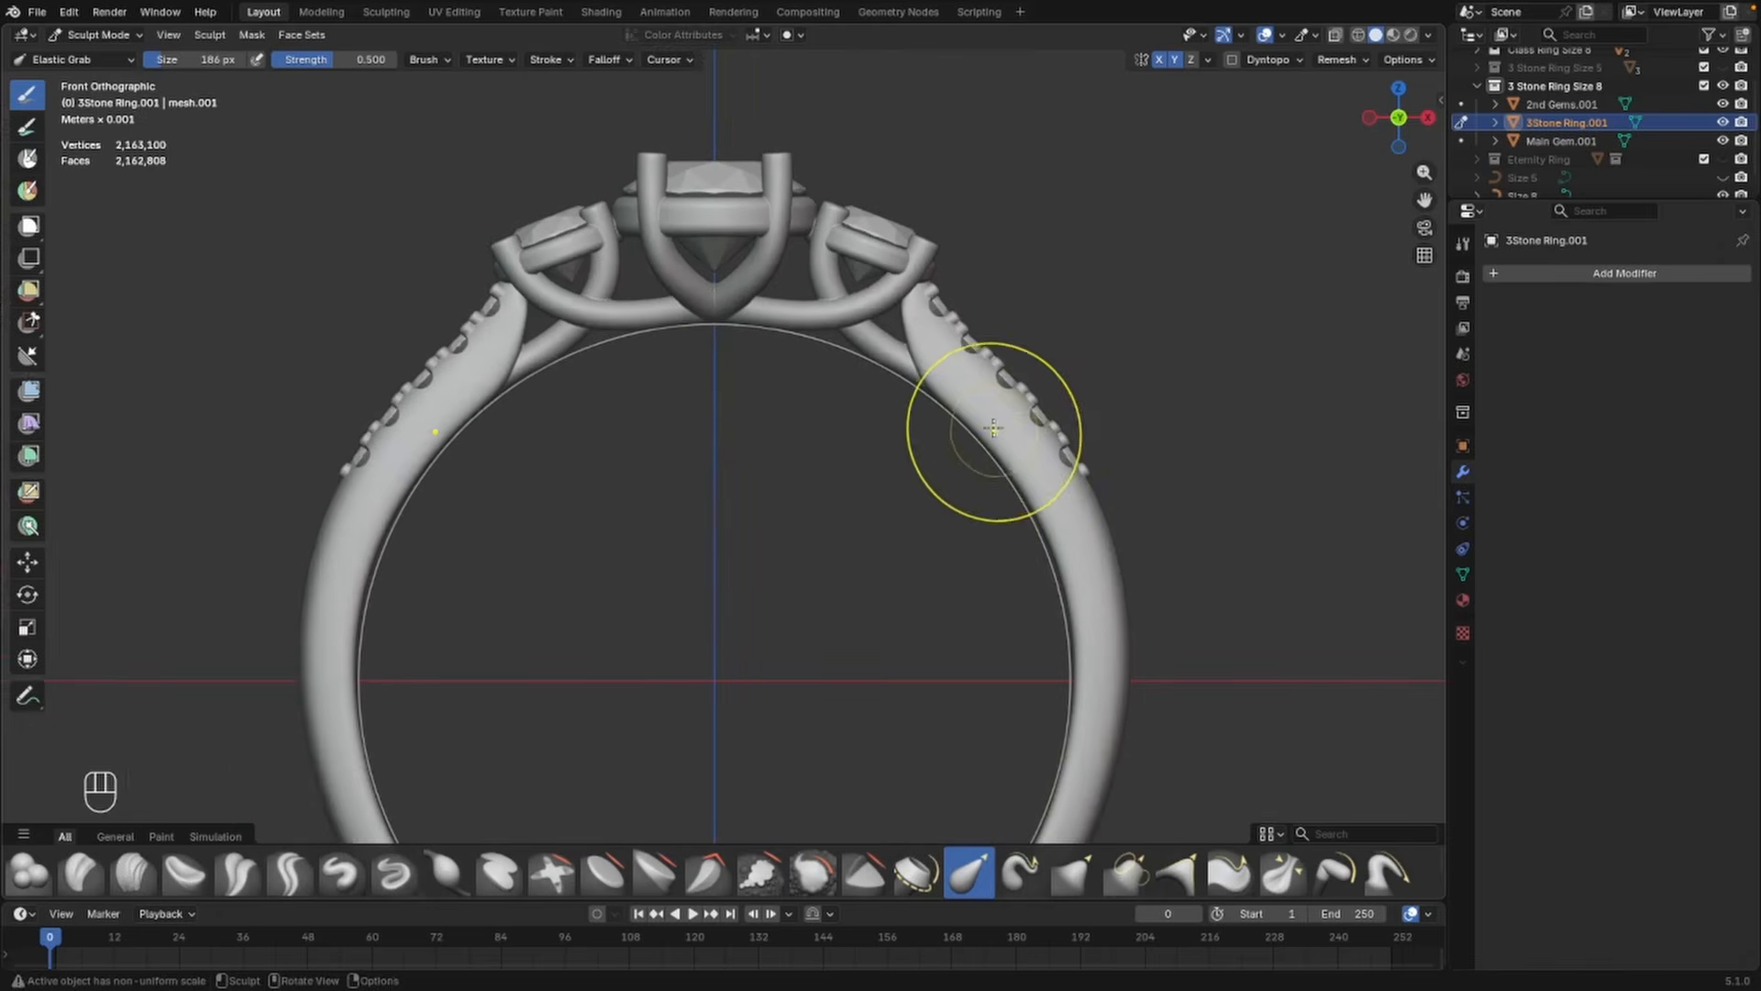
pyautogui.moveTo(993, 428); pyautogui.dragTo(990, 429)
pyautogui.moveTo(1073, 570); pyautogui.dragTo(1070, 574)
# Fine-tune the band's lower sides and bottom center with Elastic Grab along the Size 8 curve
pyautogui.scroll(-1, 1075, 718)
pyautogui.keyDown('shift'); pyautogui.moveTo(1069, 711); pyautogui.dragTo(1107, 585, button='middle'); pyautogui.keyUp('shift')
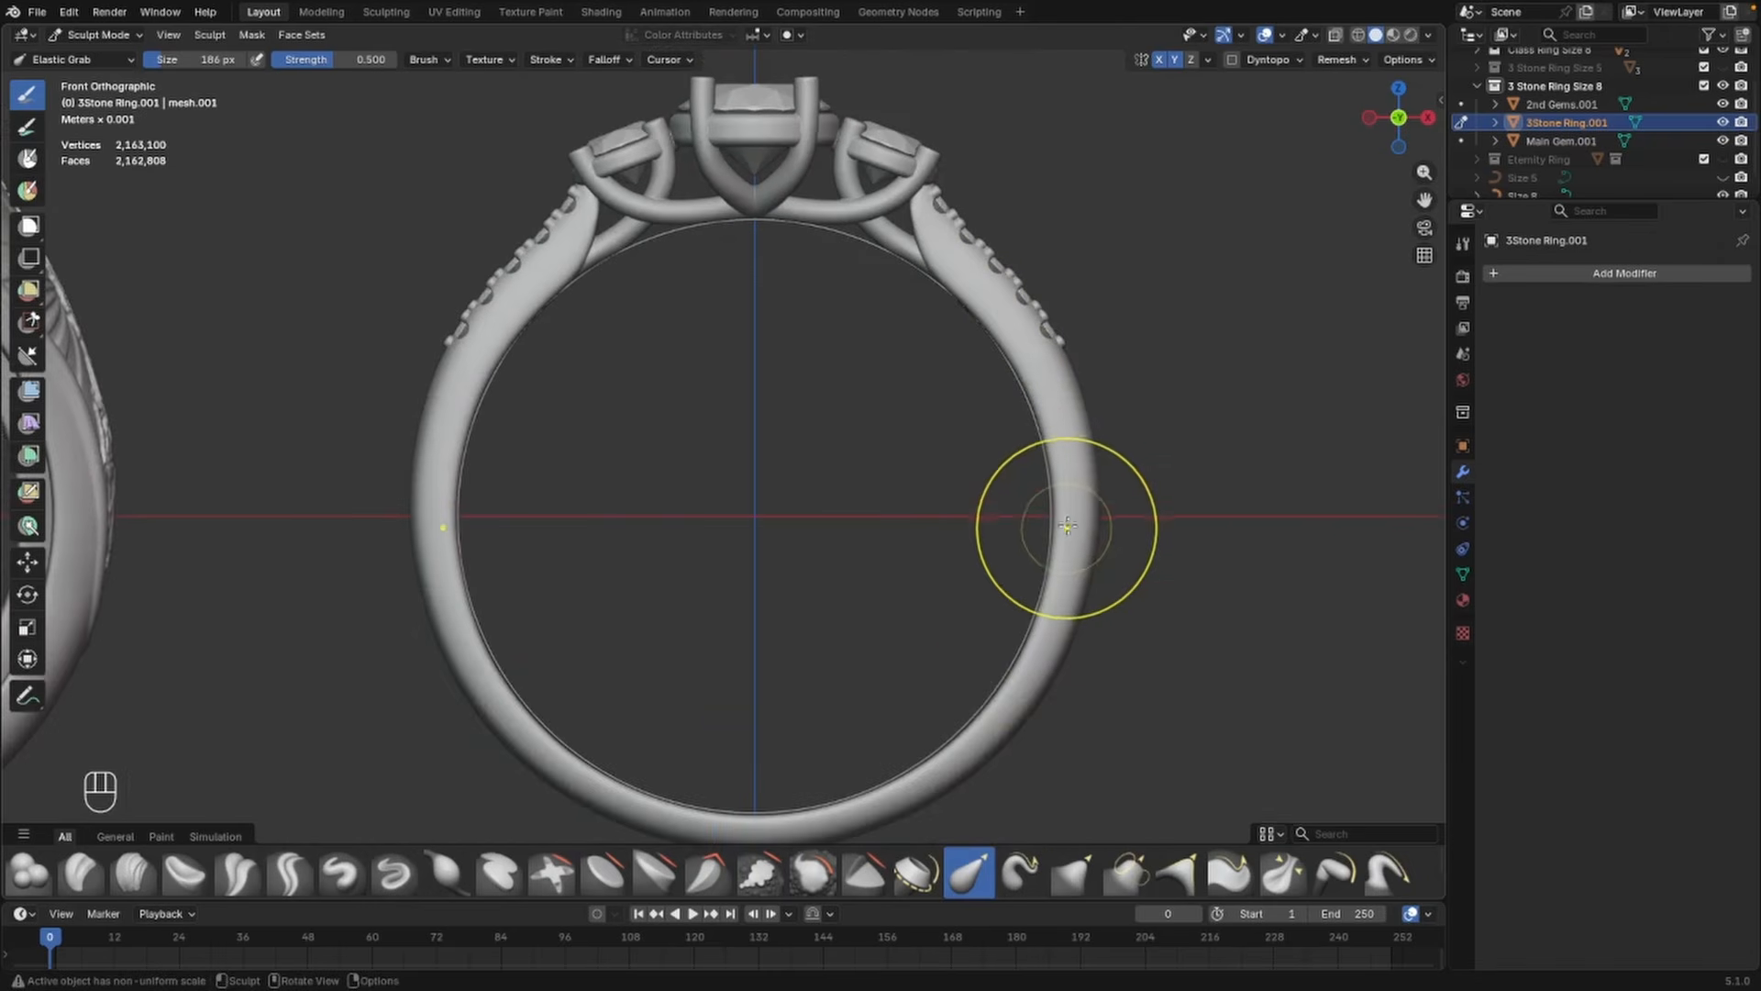
pyautogui.moveTo(1008, 707); pyautogui.dragTo(1005, 703)
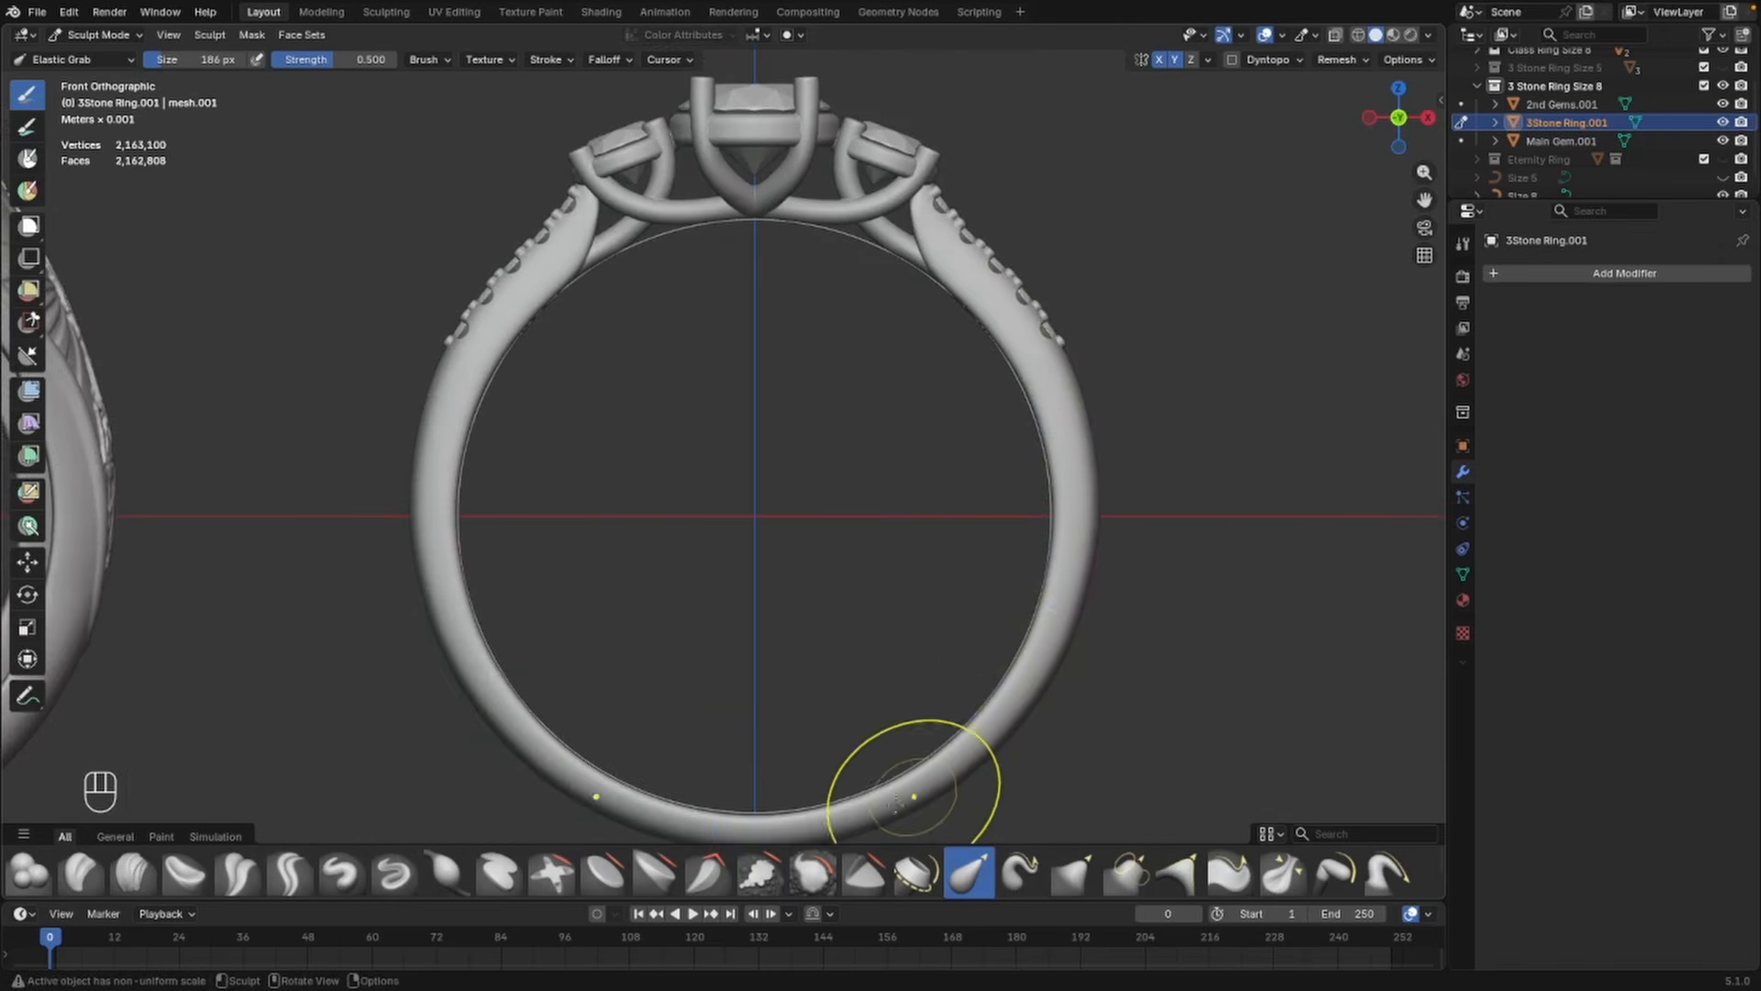
pyautogui.moveTo(917, 787); pyautogui.dragTo(916, 785)
pyautogui.moveTo(917, 787); pyautogui.dragTo(917, 790)
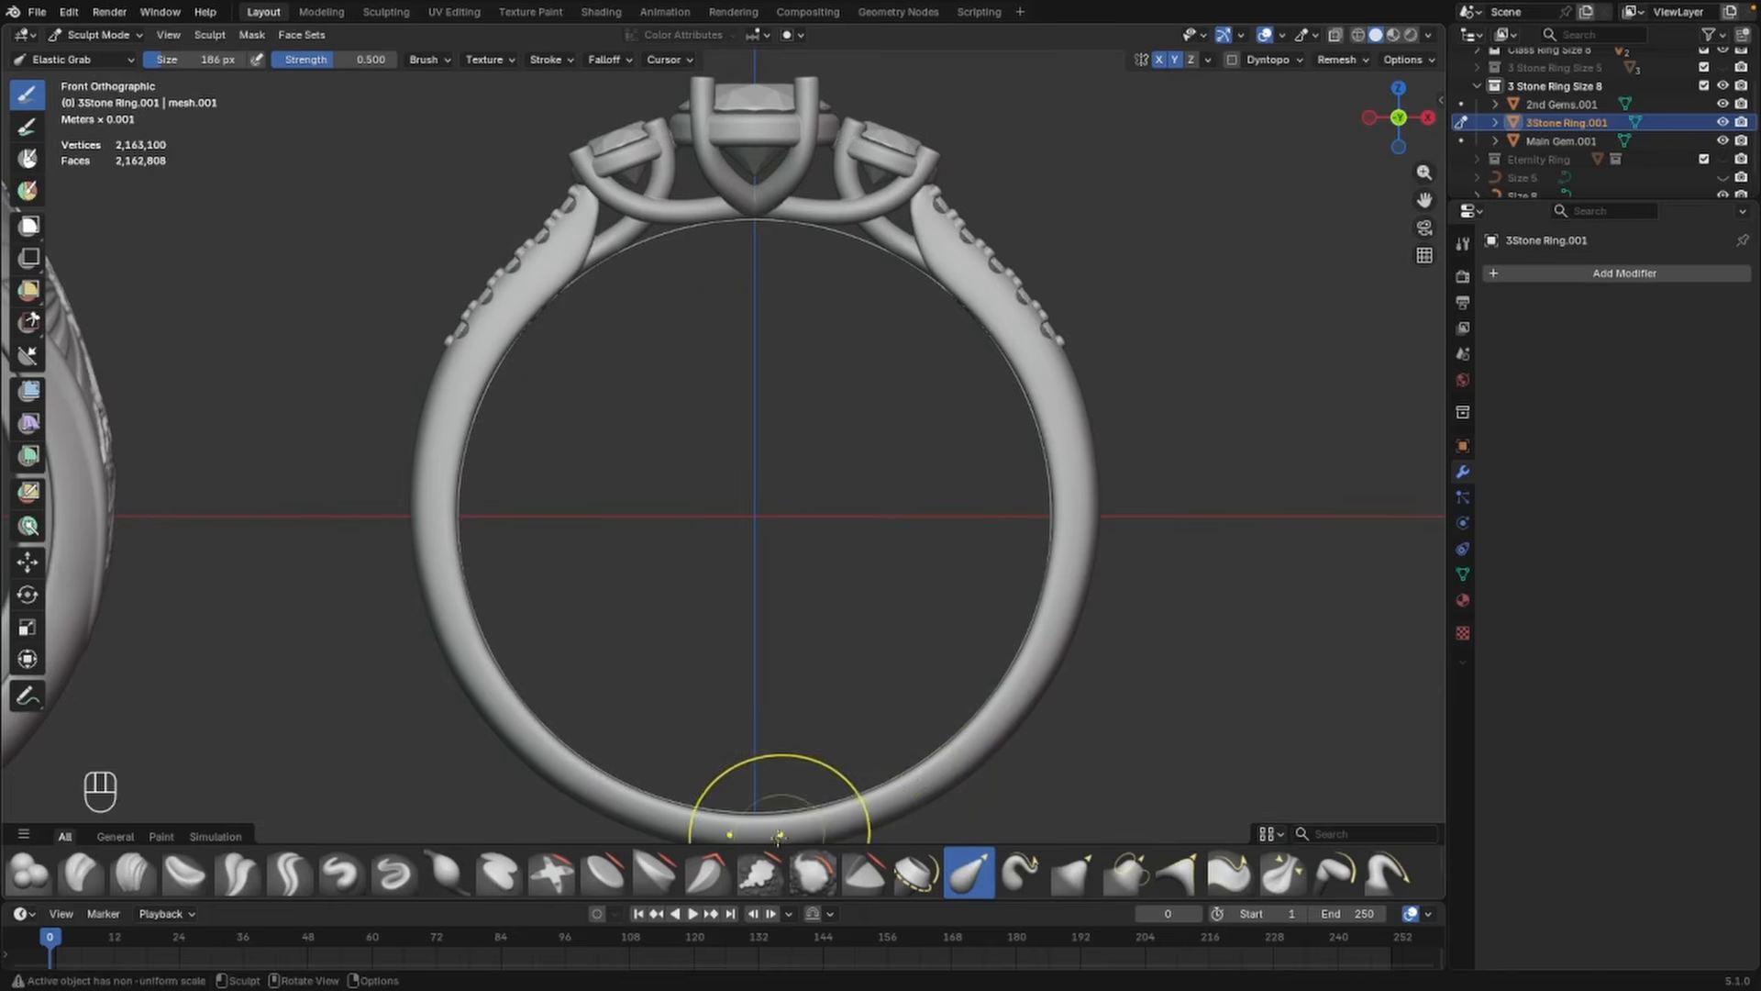
pyautogui.moveTo(785, 833); pyautogui.dragTo(785, 825)
# Leave sculpting and return 3Stone Ring.001 to Object Mode, viewing the rings in perspective
pyautogui.scroll(-2, 802, 766)
pyautogui.keyDown('shift'); pyautogui.moveTo(802, 766); pyautogui.dragTo(807, 739, button='middle'); pyautogui.keyUp('shift')
pyautogui.moveTo(908, 674); pyautogui.dragTo(853, 712, button='middle')
pyautogui.scroll(-1, 867, 643)
pyautogui.scroll(-1, 982, 560)
pyautogui.keyDown('shift'); pyautogui.moveTo(982, 584); pyautogui.dragTo(987, 617, button='middle'); pyautogui.keyUp('shift')
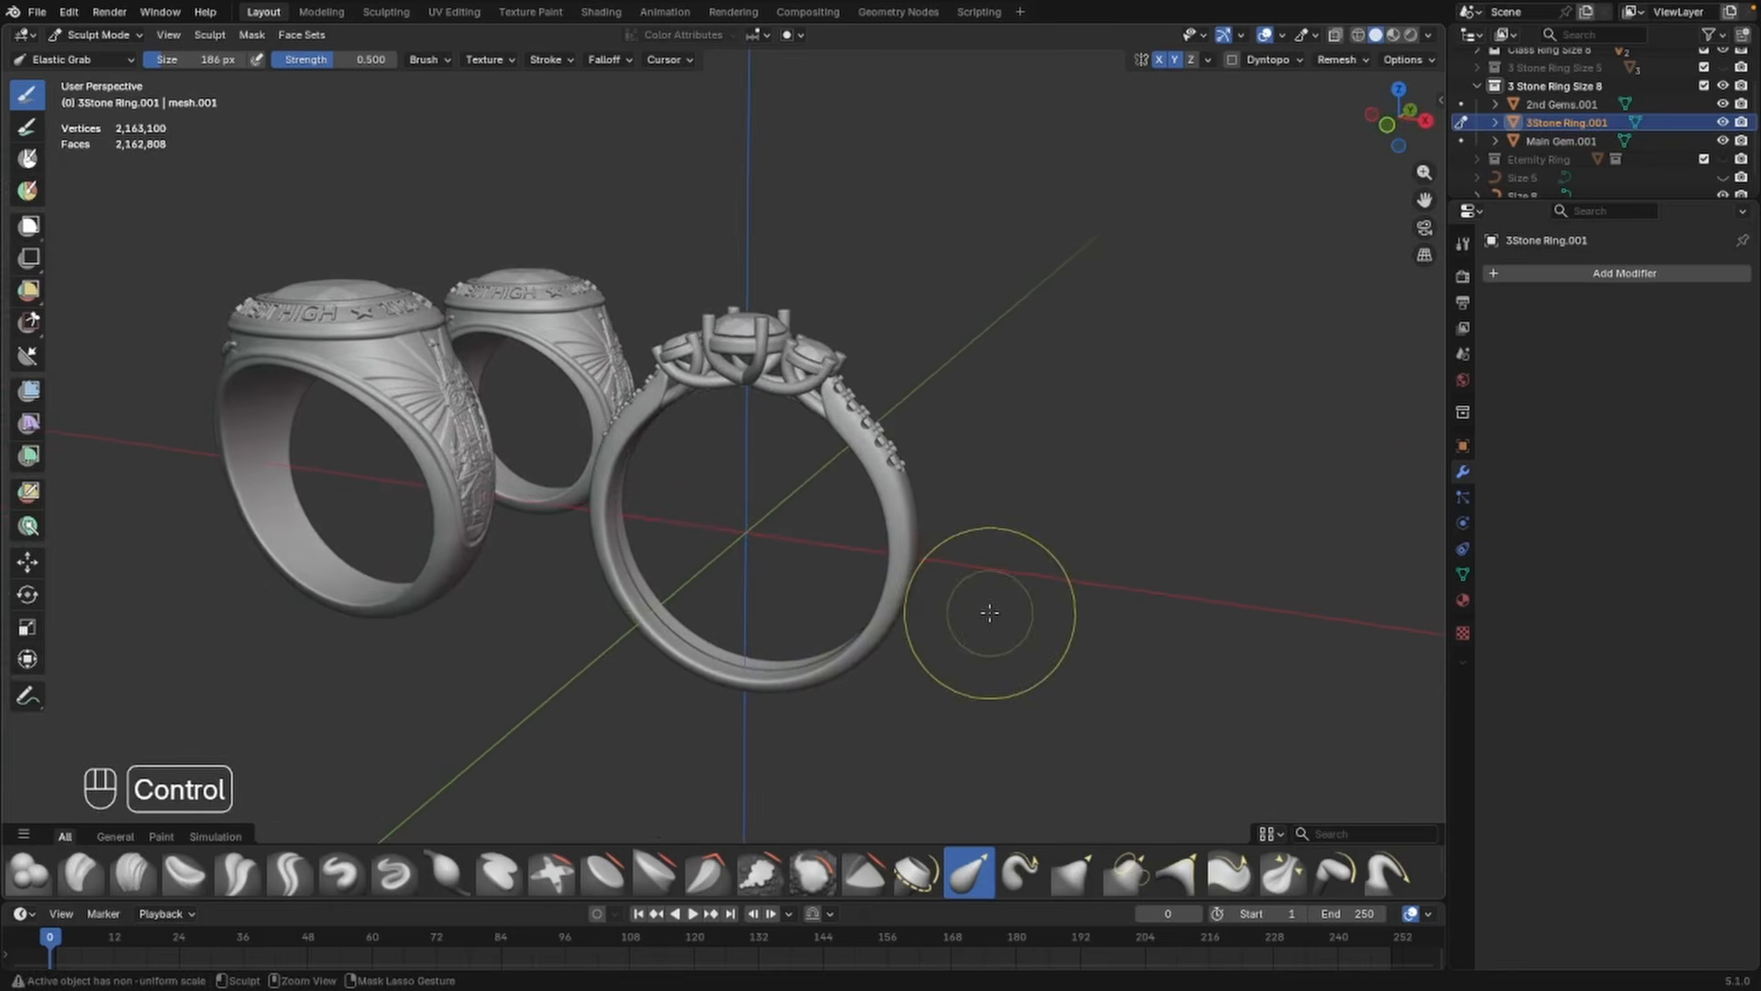
pyautogui.hotkey('ctrl', 'Tab')
pyautogui.click(878, 613)
pyautogui.scroll(-1, 1028, 514)
pyautogui.moveTo(1041, 498); pyautogui.dragTo(1055, 550, button='middle')
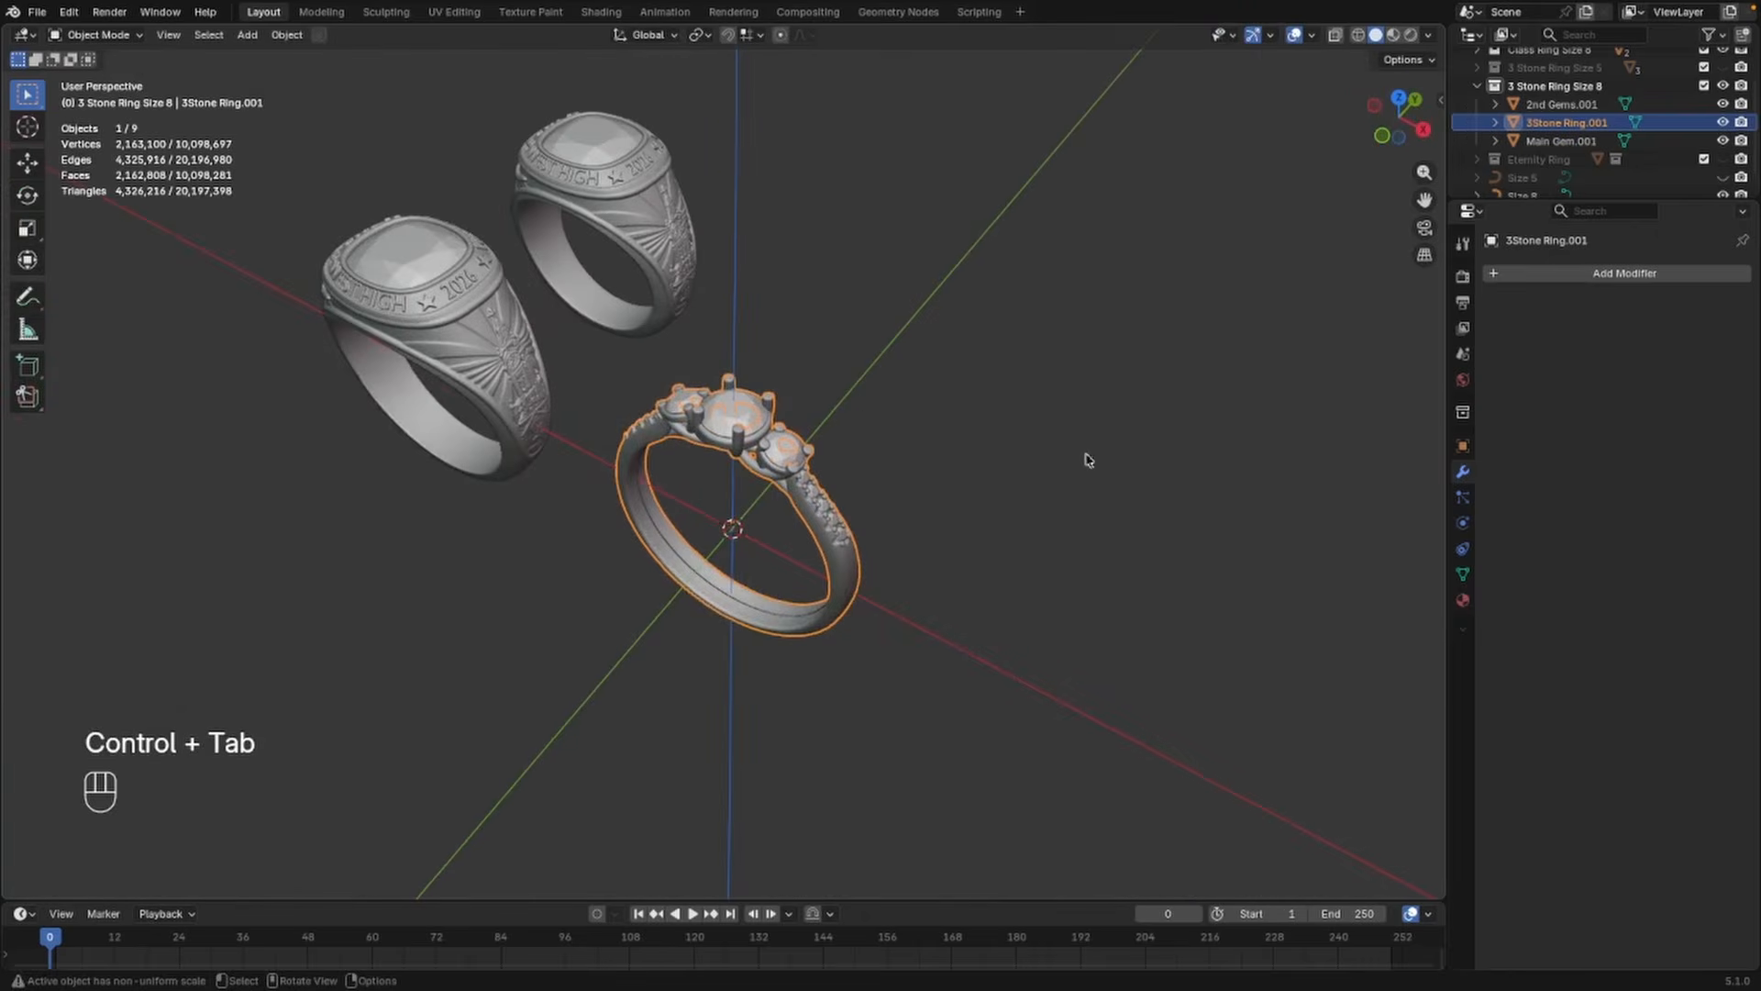
# Collapse the 3 Stone Ring Size 8 collection, show the 3 Stone Ring Size 5 collection and hide the Size 8 curve
pyautogui.click(1478, 87)
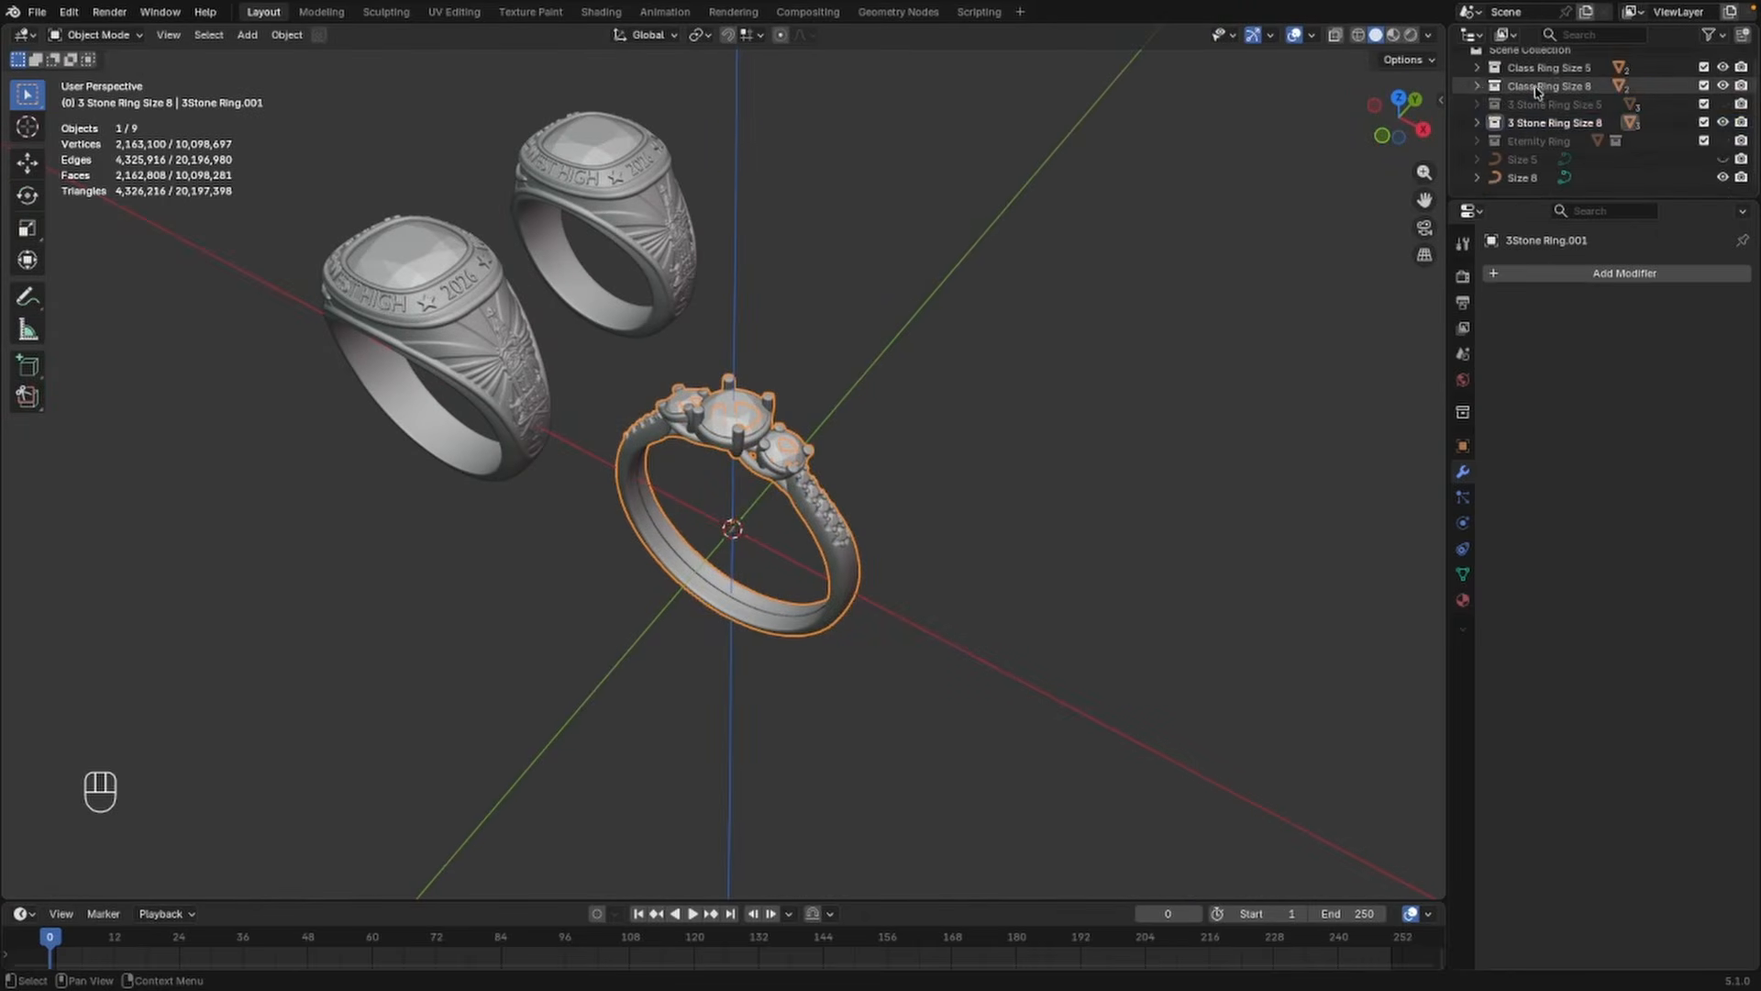
pyautogui.click(1723, 104)
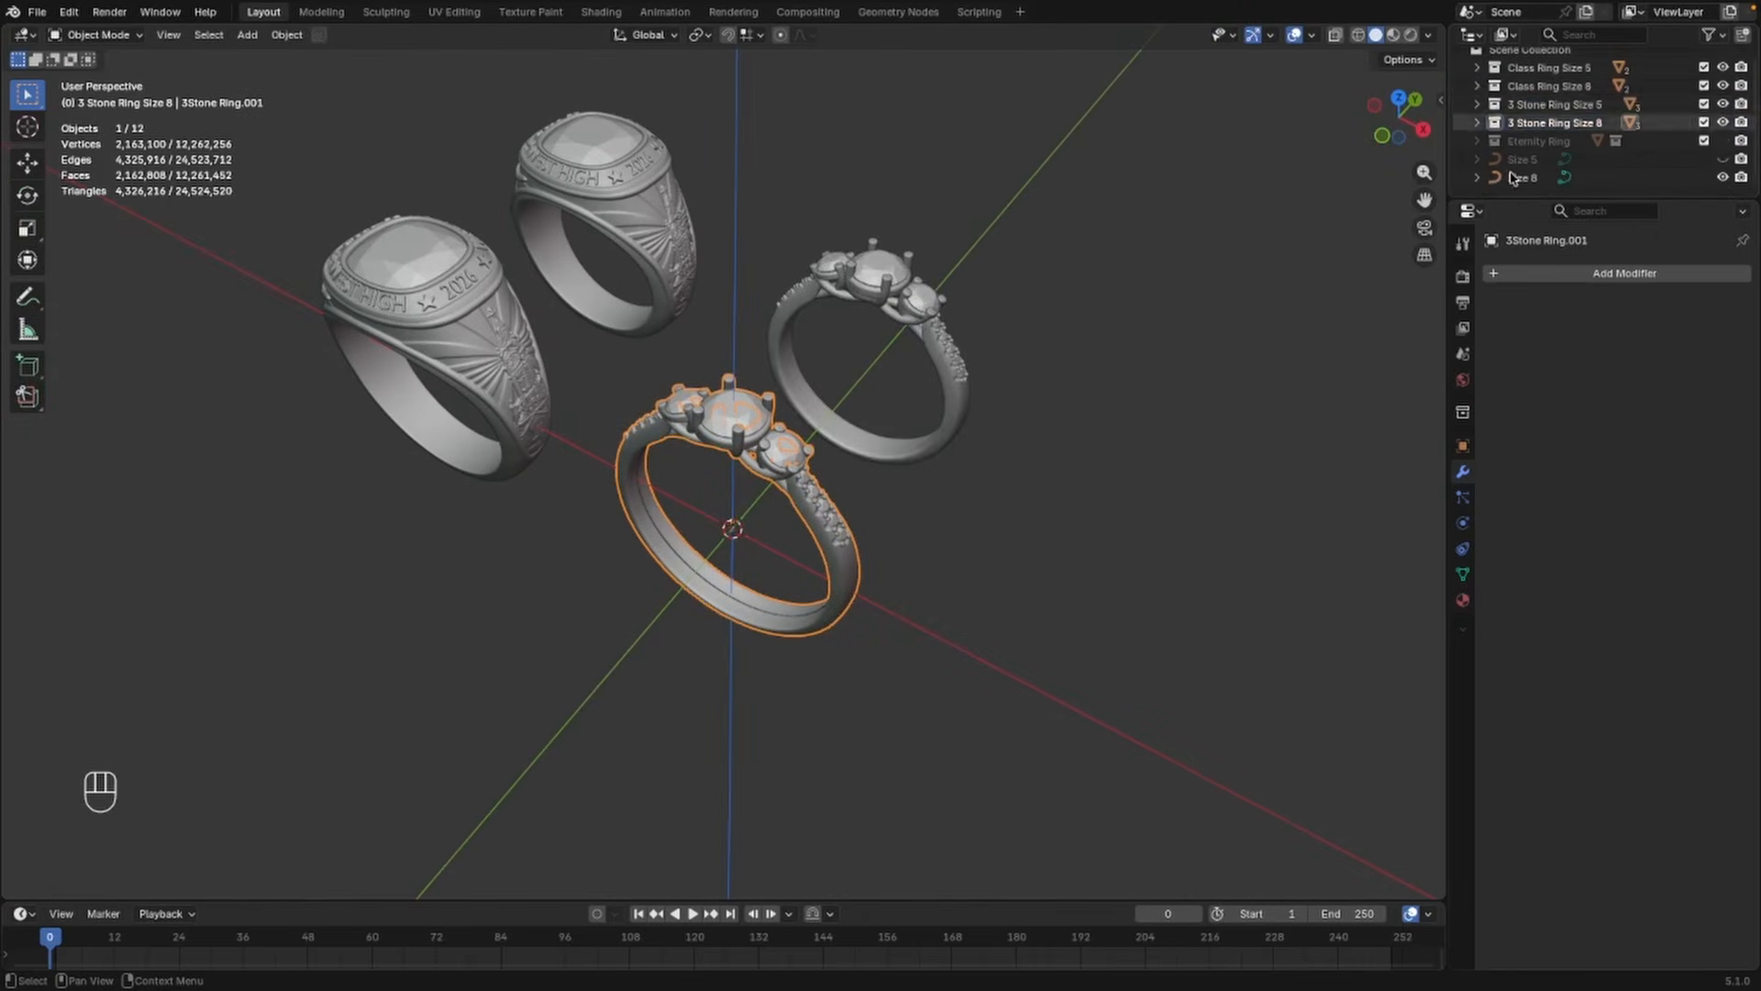
pyautogui.scroll(1, 890, 494)
pyautogui.keyDown('shift'); pyautogui.moveTo(897, 495); pyautogui.dragTo(949, 442, button='middle'); pyautogui.keyUp('shift')
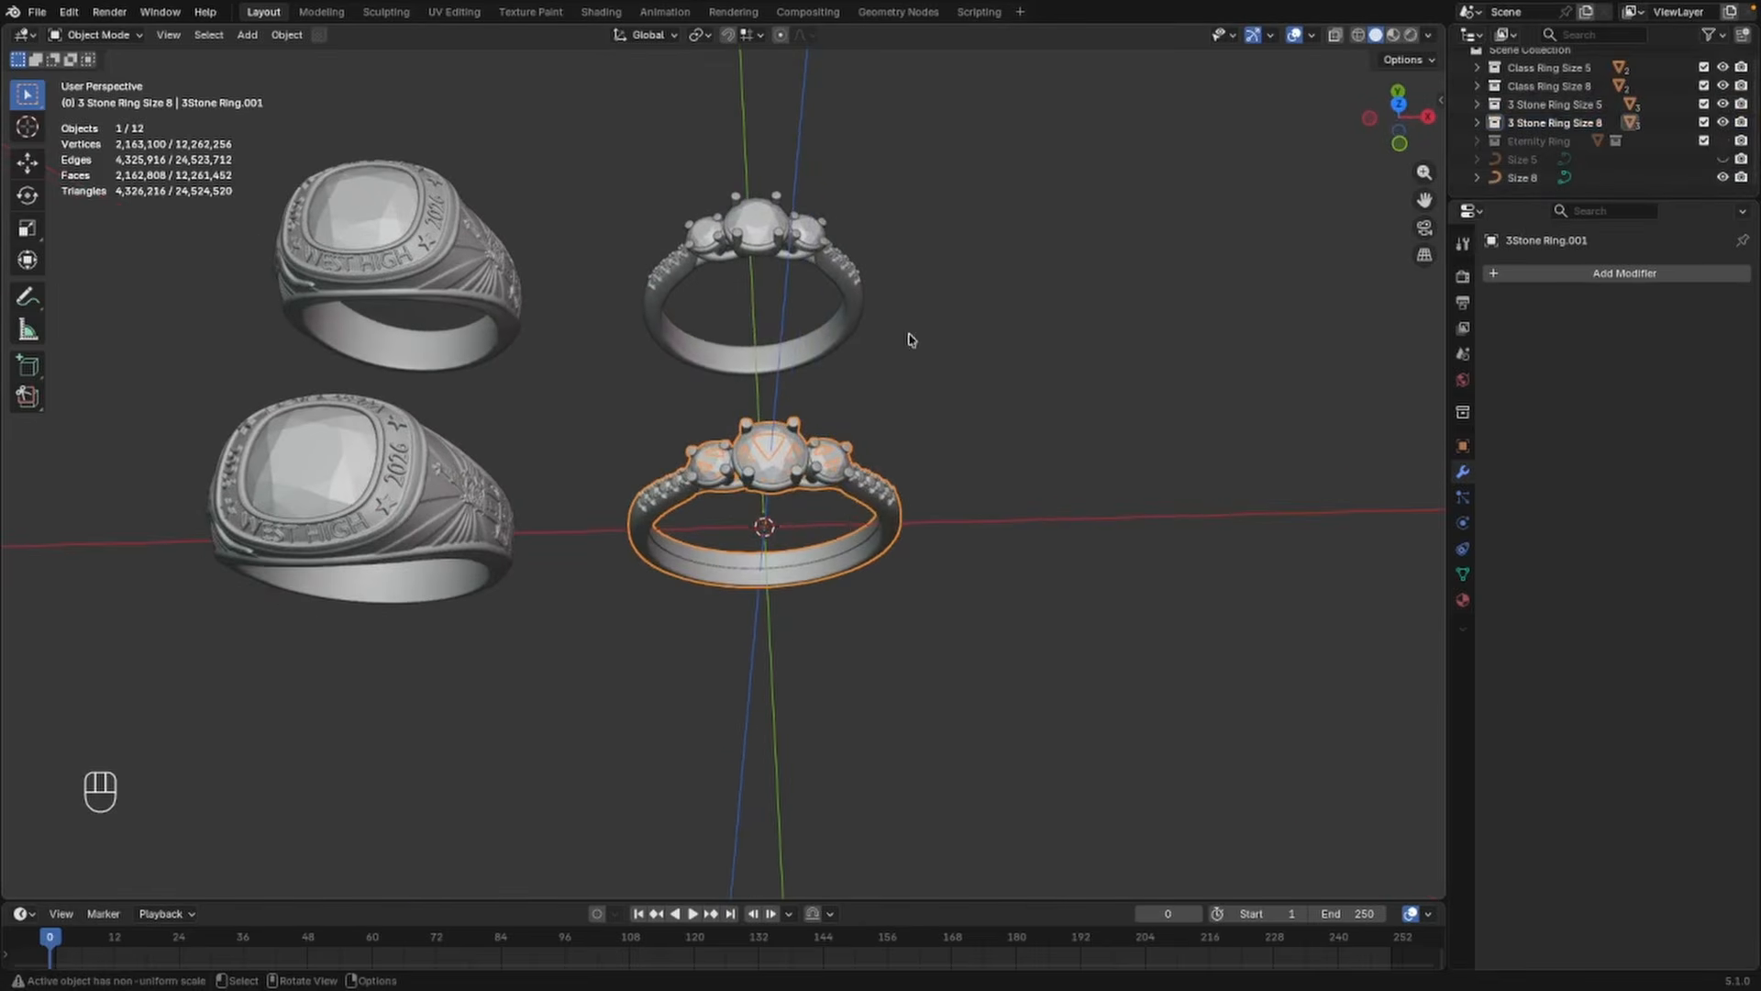
pyautogui.moveTo(911, 339); pyautogui.dragTo(954, 451, button='middle')
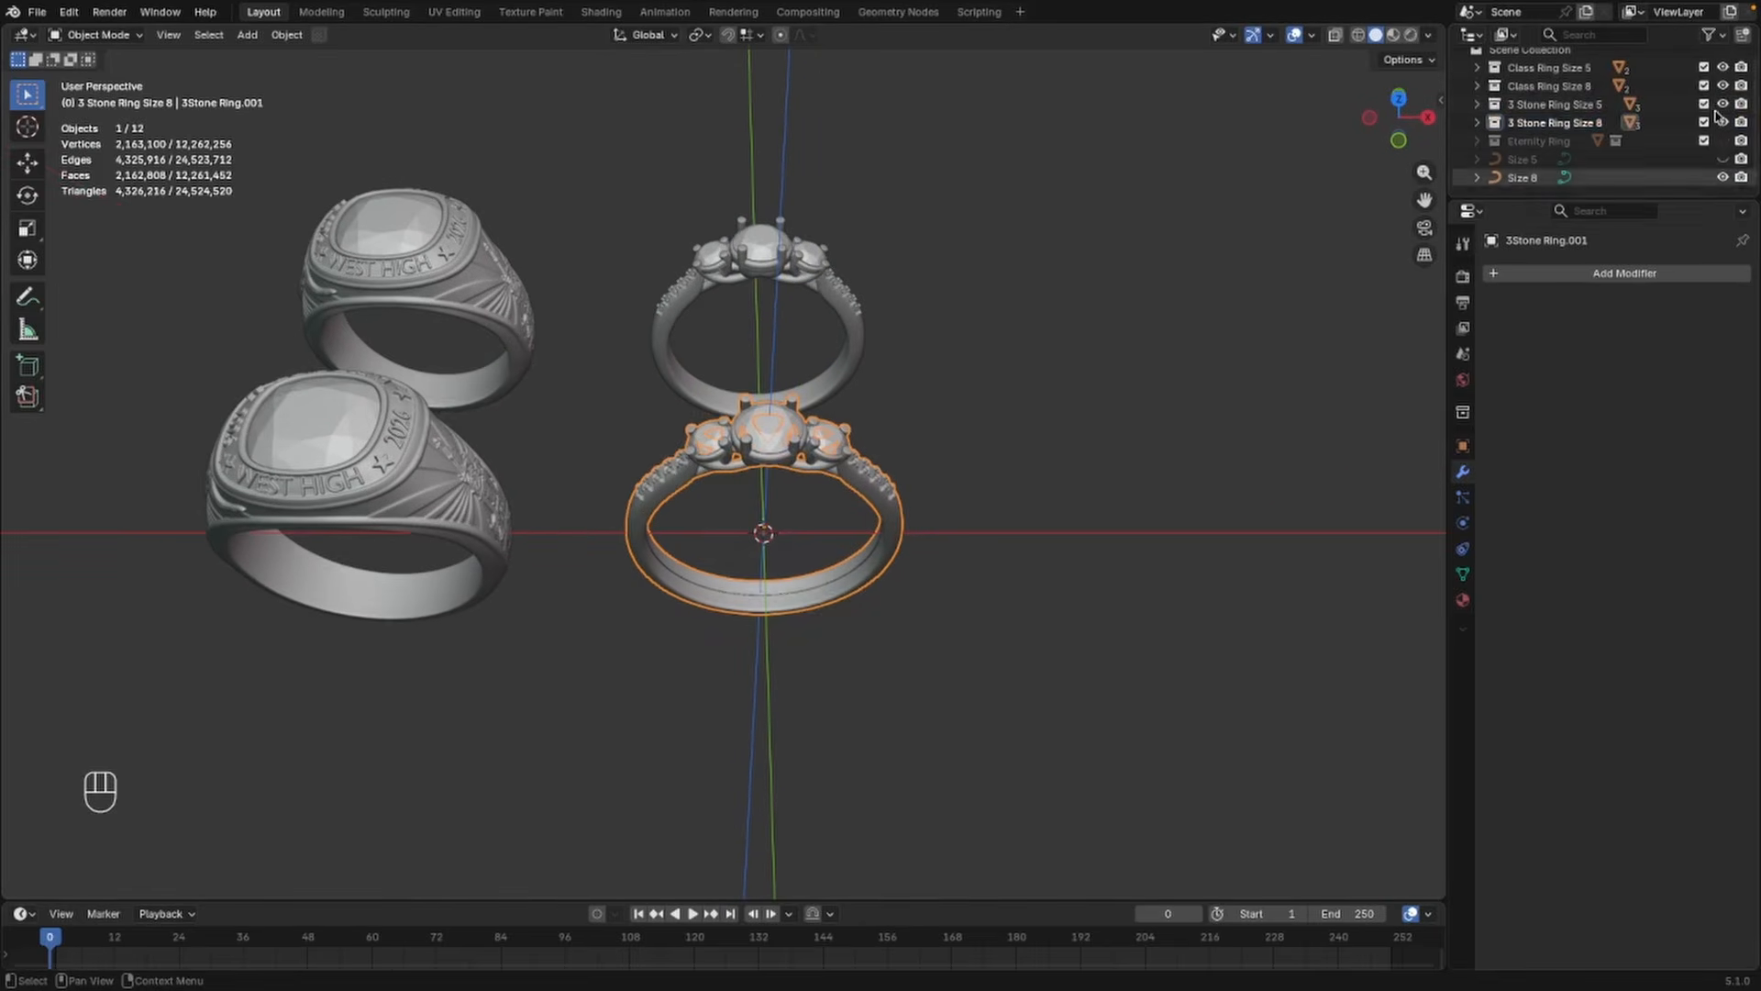
pyautogui.click(1723, 176)
pyautogui.scroll(-1, 973, 230)
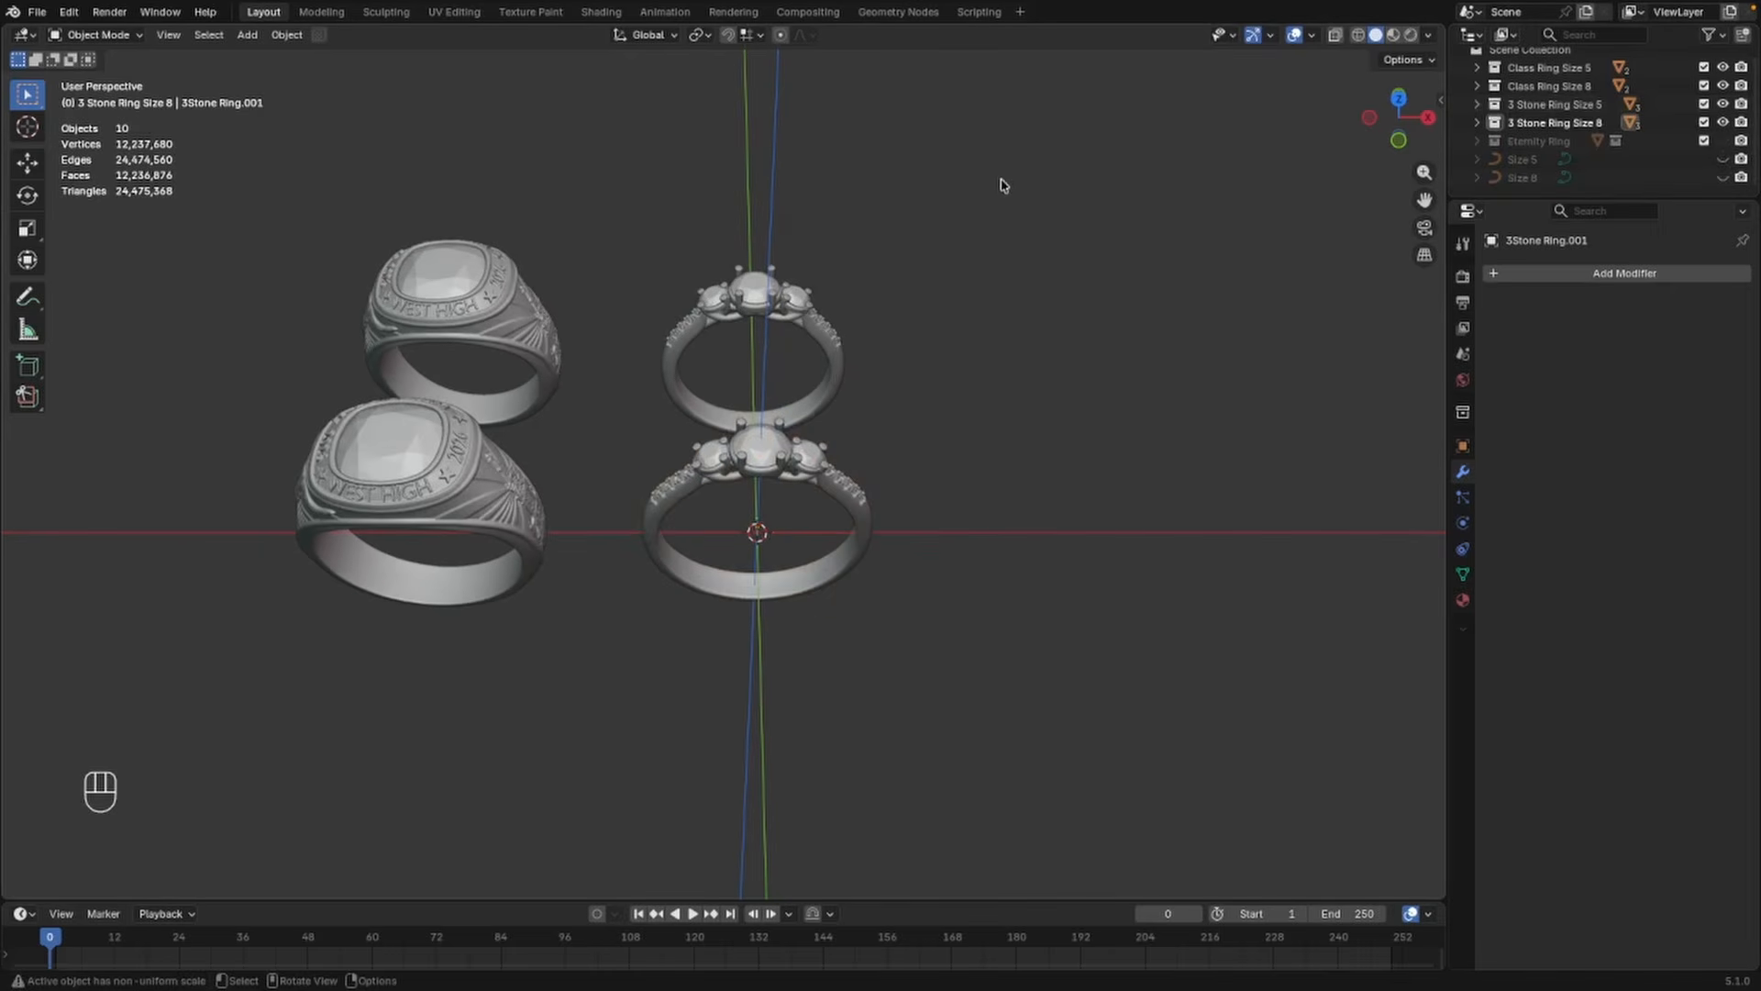
# Move both three-stone rings with their gems about 29.2 mm along X, and deselect them
pyautogui.moveTo(1003, 185); pyautogui.dragTo(617, 680)
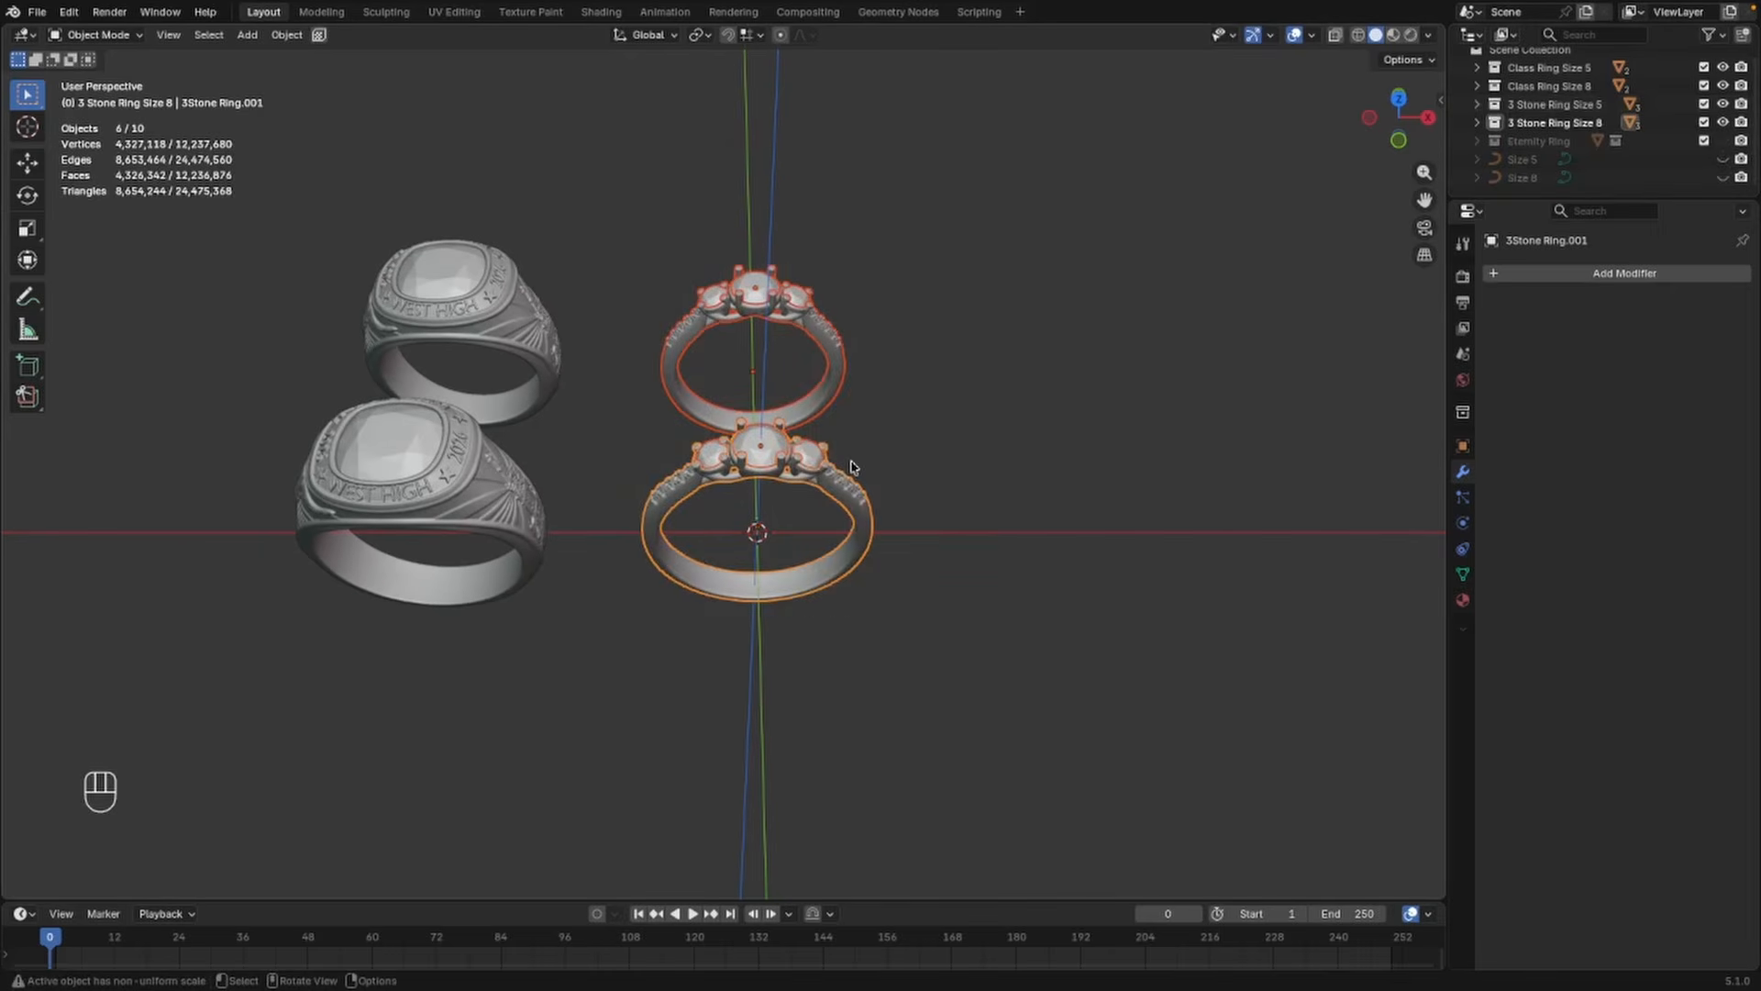
pyautogui.press('g')
pyautogui.press('x')
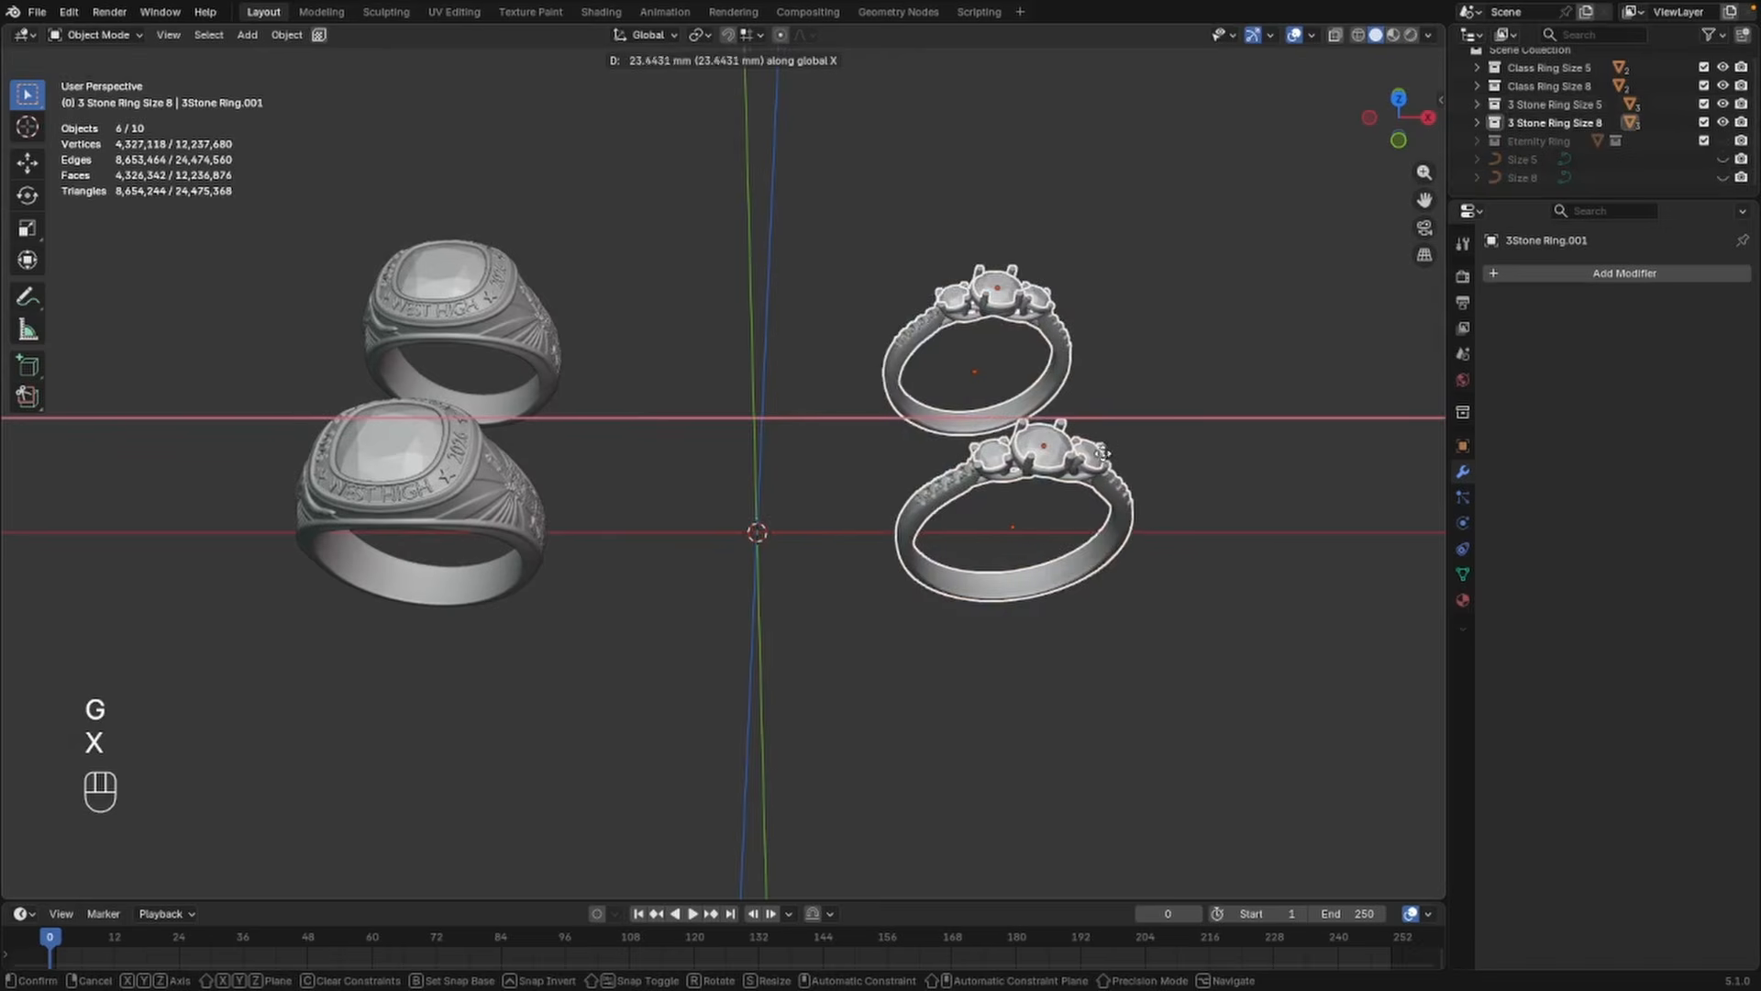
pyautogui.click(1151, 454)
pyautogui.scroll(-1, 965, 585)
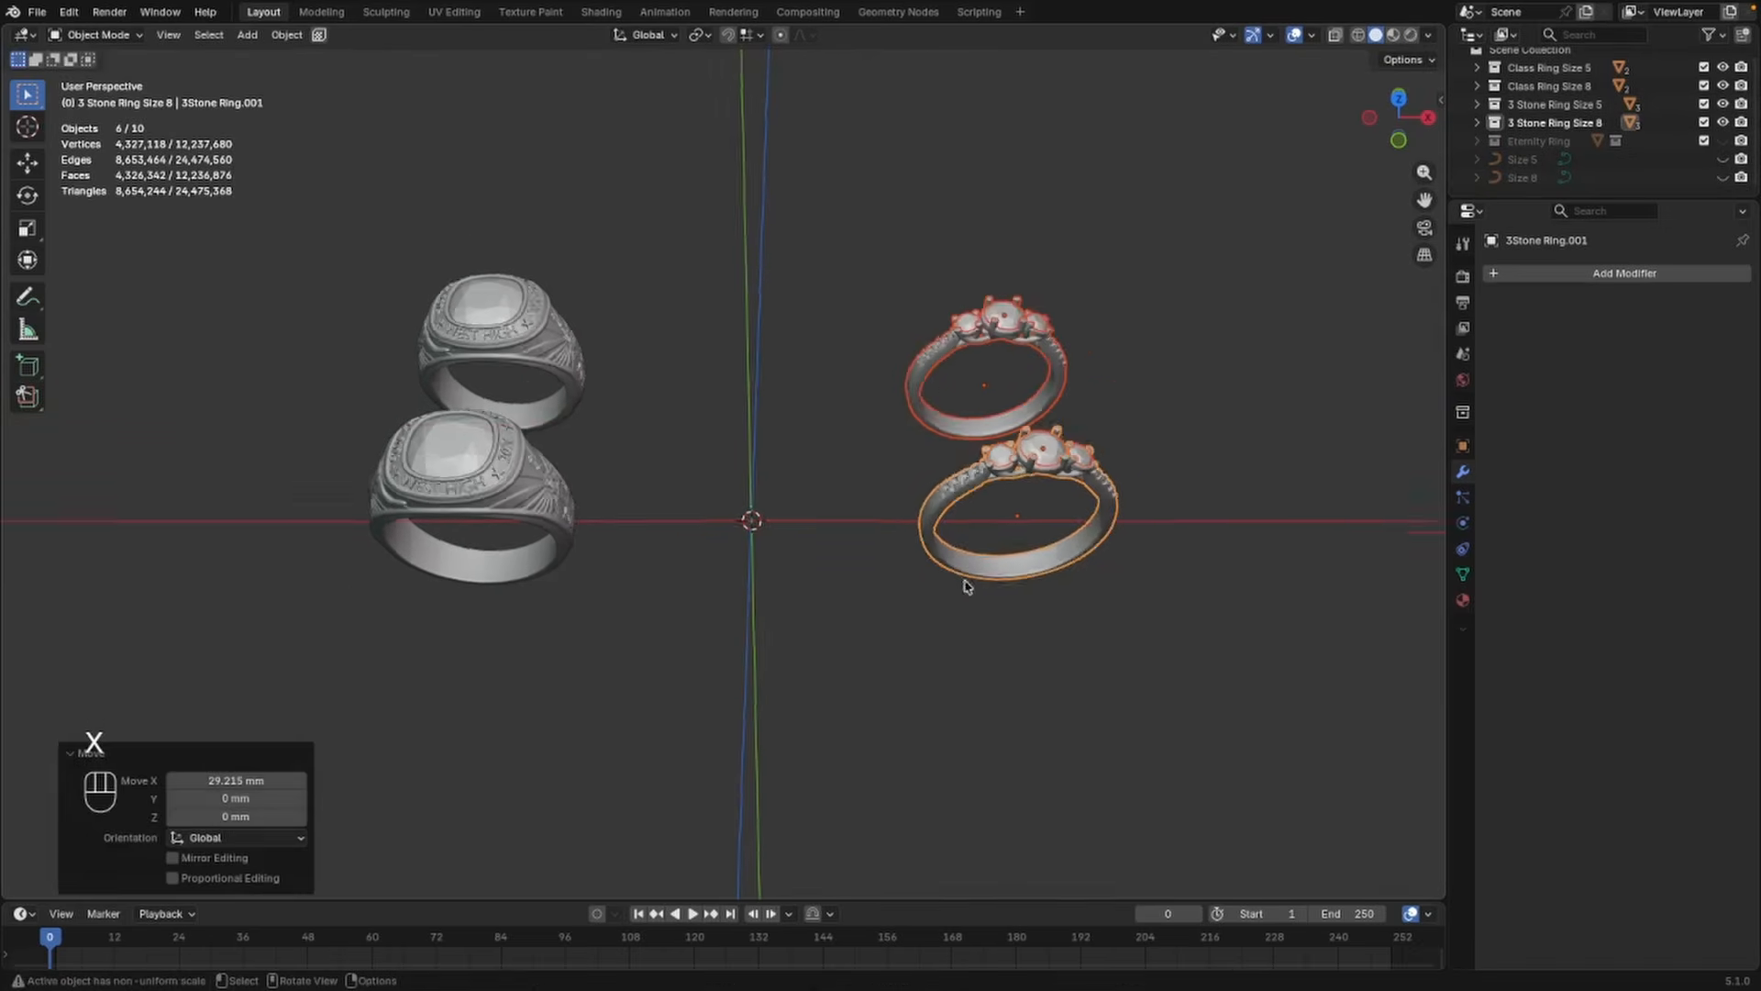
pyautogui.scroll(1, 964, 585)
pyautogui.click(861, 649)
# Show the Eternity Ring collection and select the Eternity Ring
pyautogui.moveTo(861, 649); pyautogui.dragTo(761, 534, button='middle')
pyautogui.scroll(-1, 802, 523)
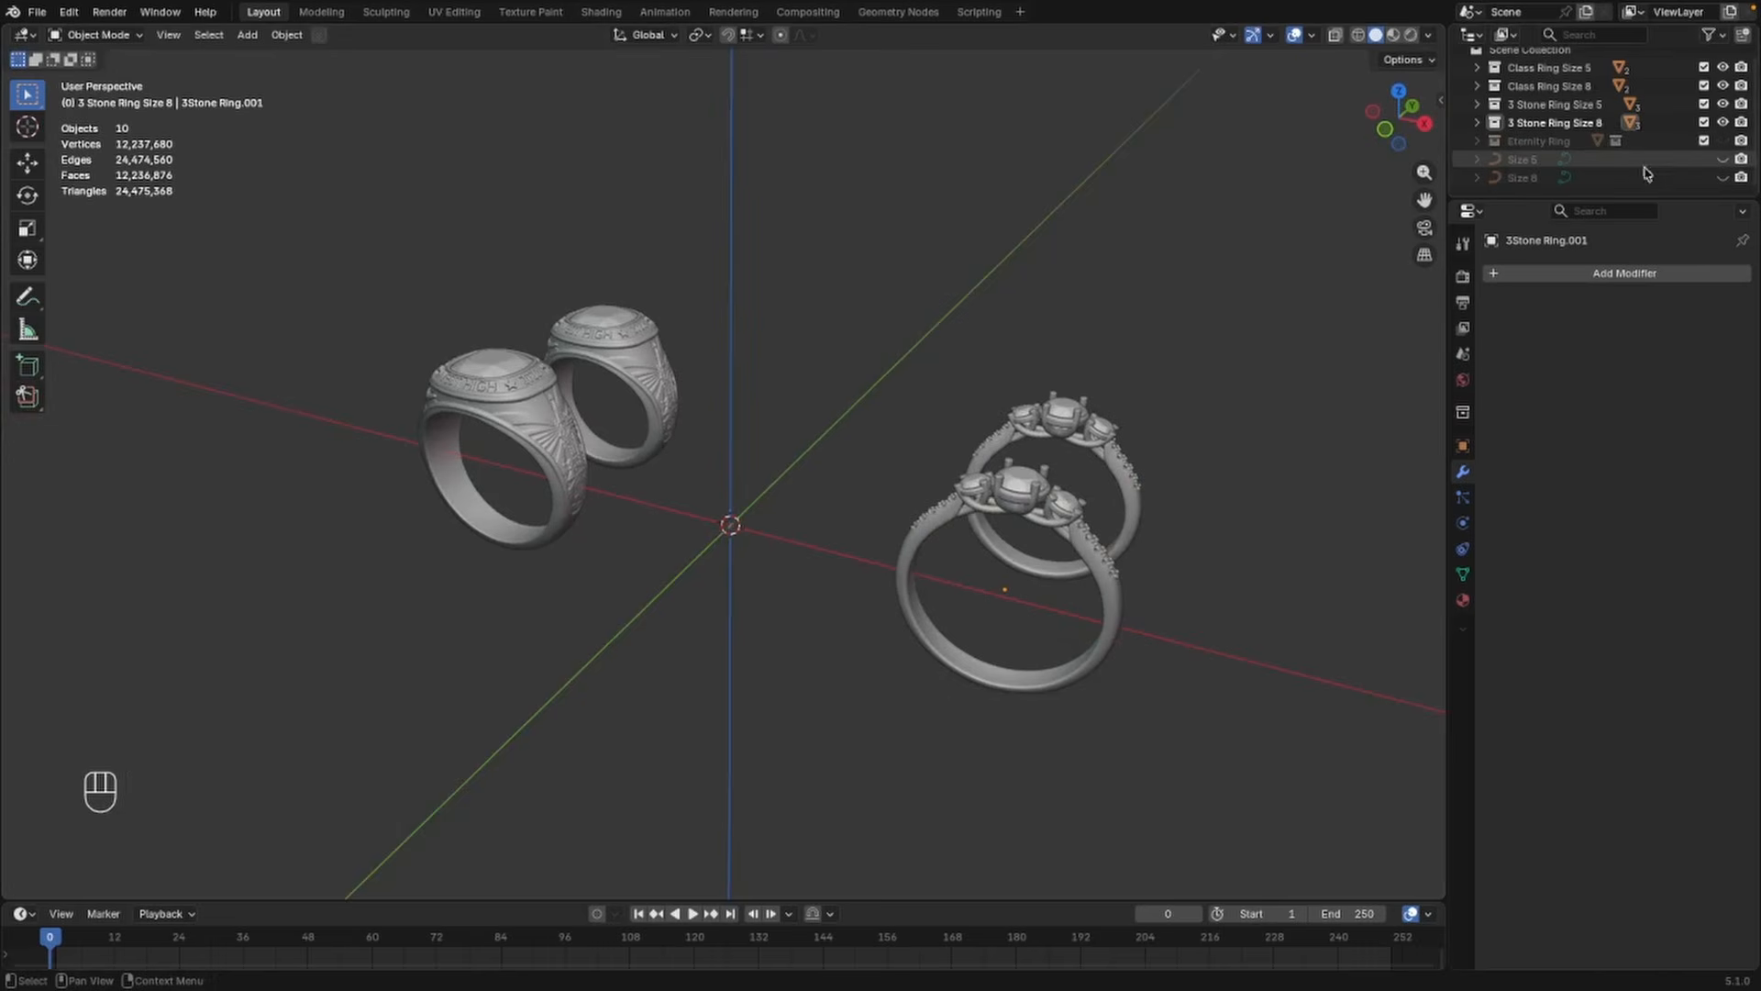
pyautogui.click(1723, 143)
pyautogui.scroll(5, 796, 589)
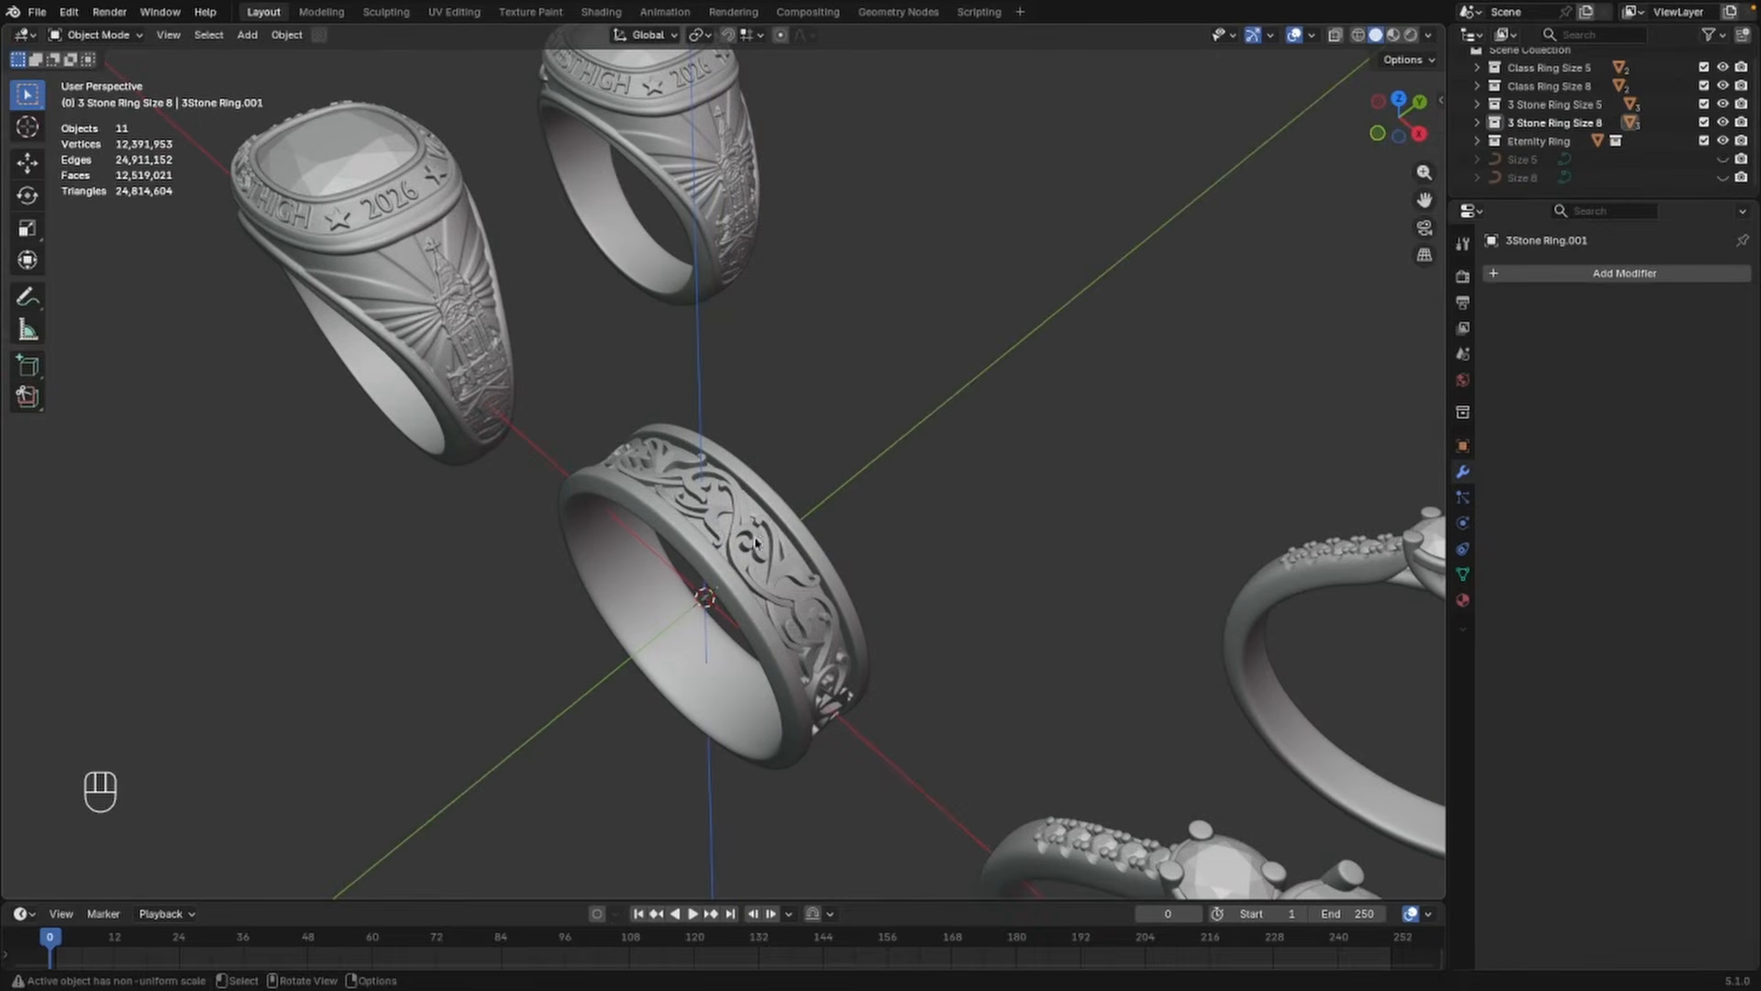
pyautogui.moveTo(768, 640); pyautogui.dragTo(955, 523, button='middle')
pyautogui.click(905, 546)
pyautogui.scroll(2, 955, 523)
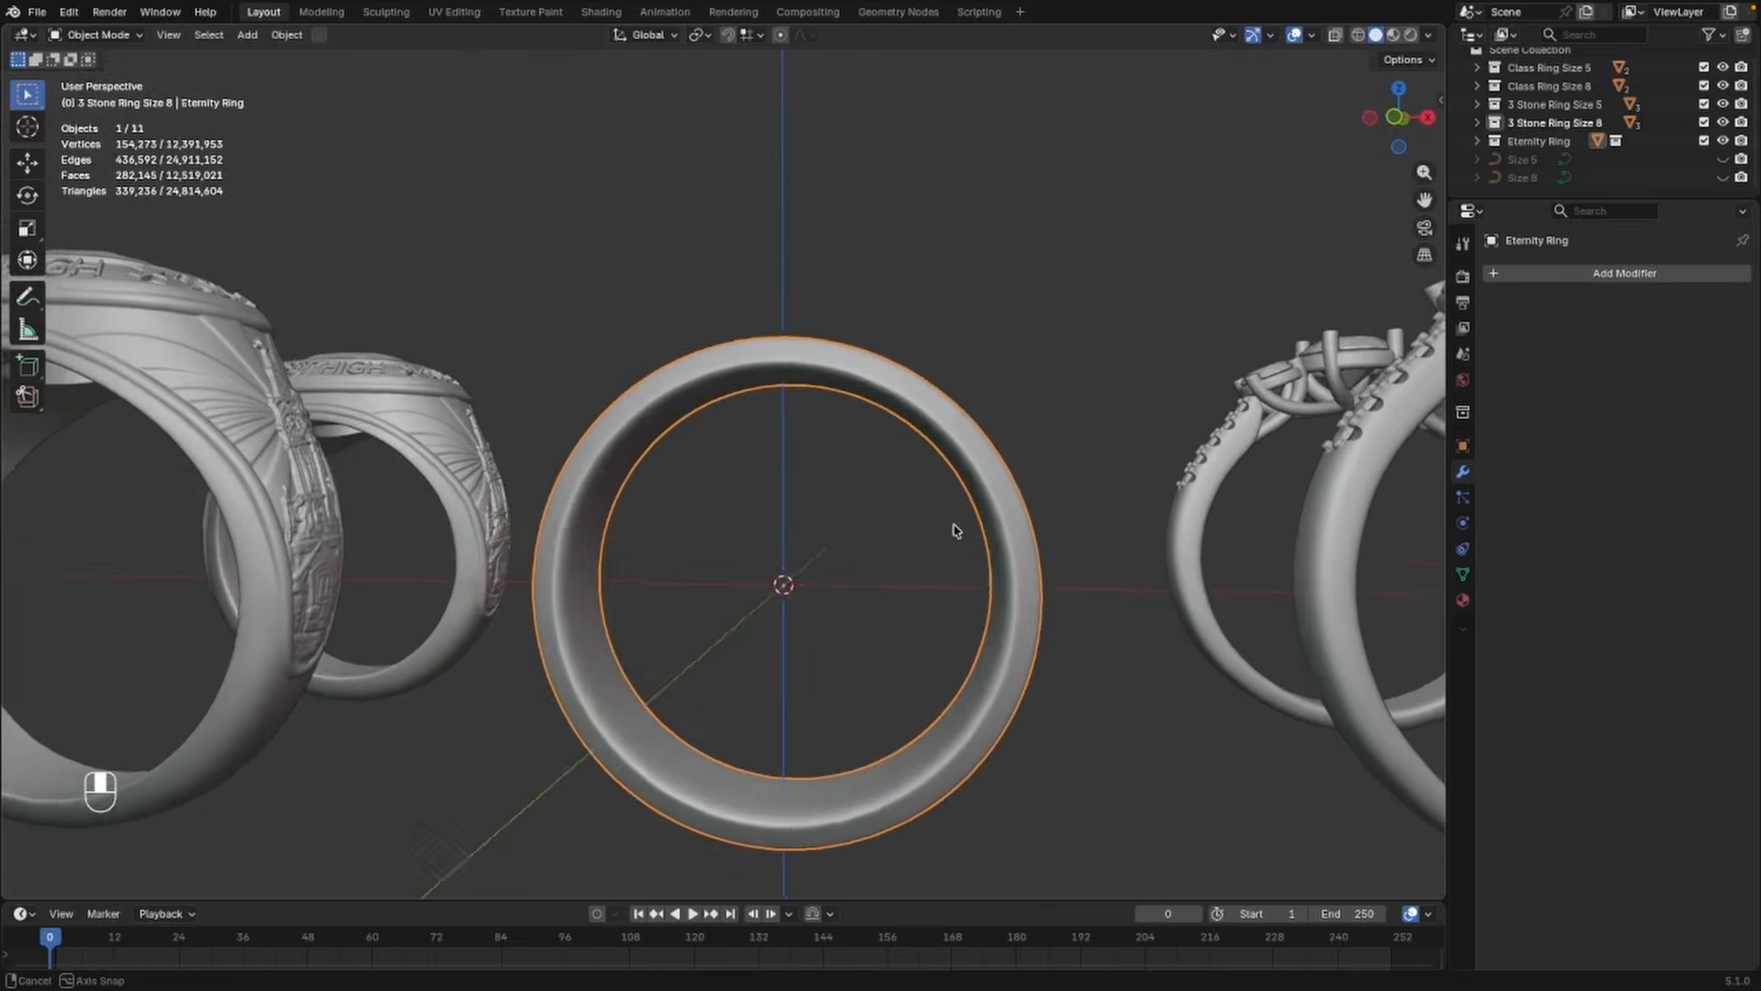
# Scale the Eternity Ring uniformly by about 0.98
pyautogui.press('s')
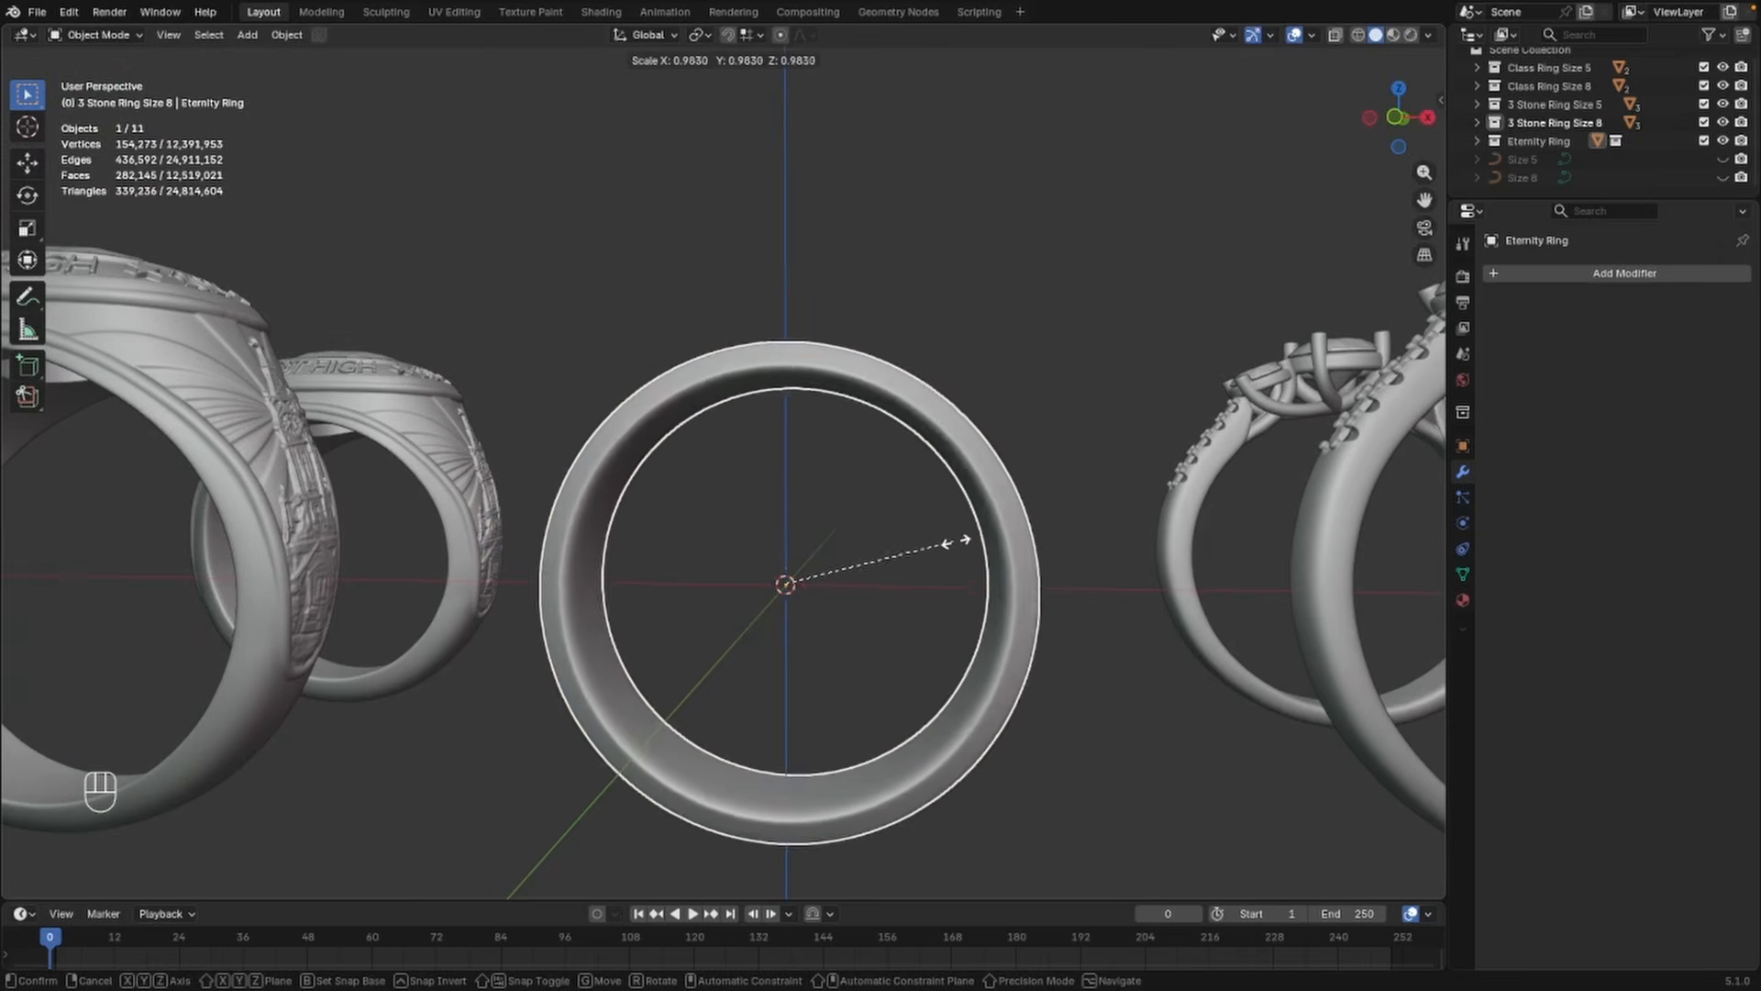
pyautogui.click(955, 541)
pyautogui.moveTo(955, 546); pyautogui.dragTo(874, 531, button='middle')
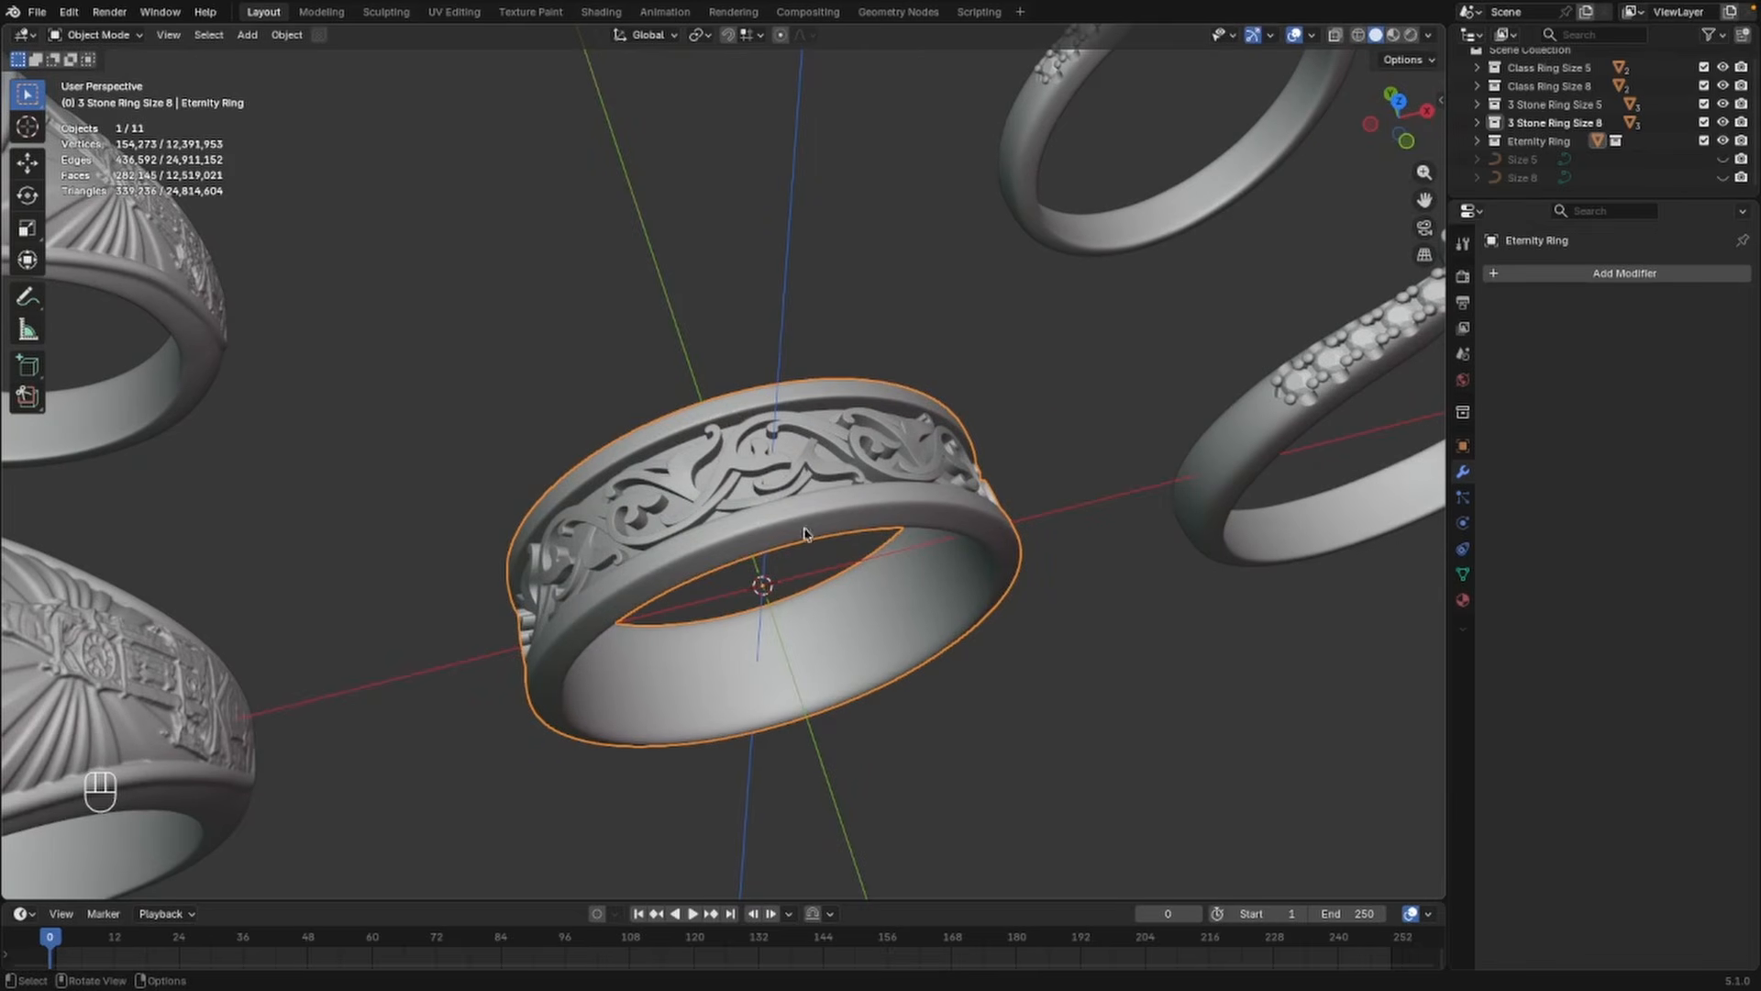
# Scale the Eternity Ring by about 0.95 in X and Z only, locking the Y axis to keep the band's width
pyautogui.moveTo(805, 534); pyautogui.dragTo(730, 525, button='middle')
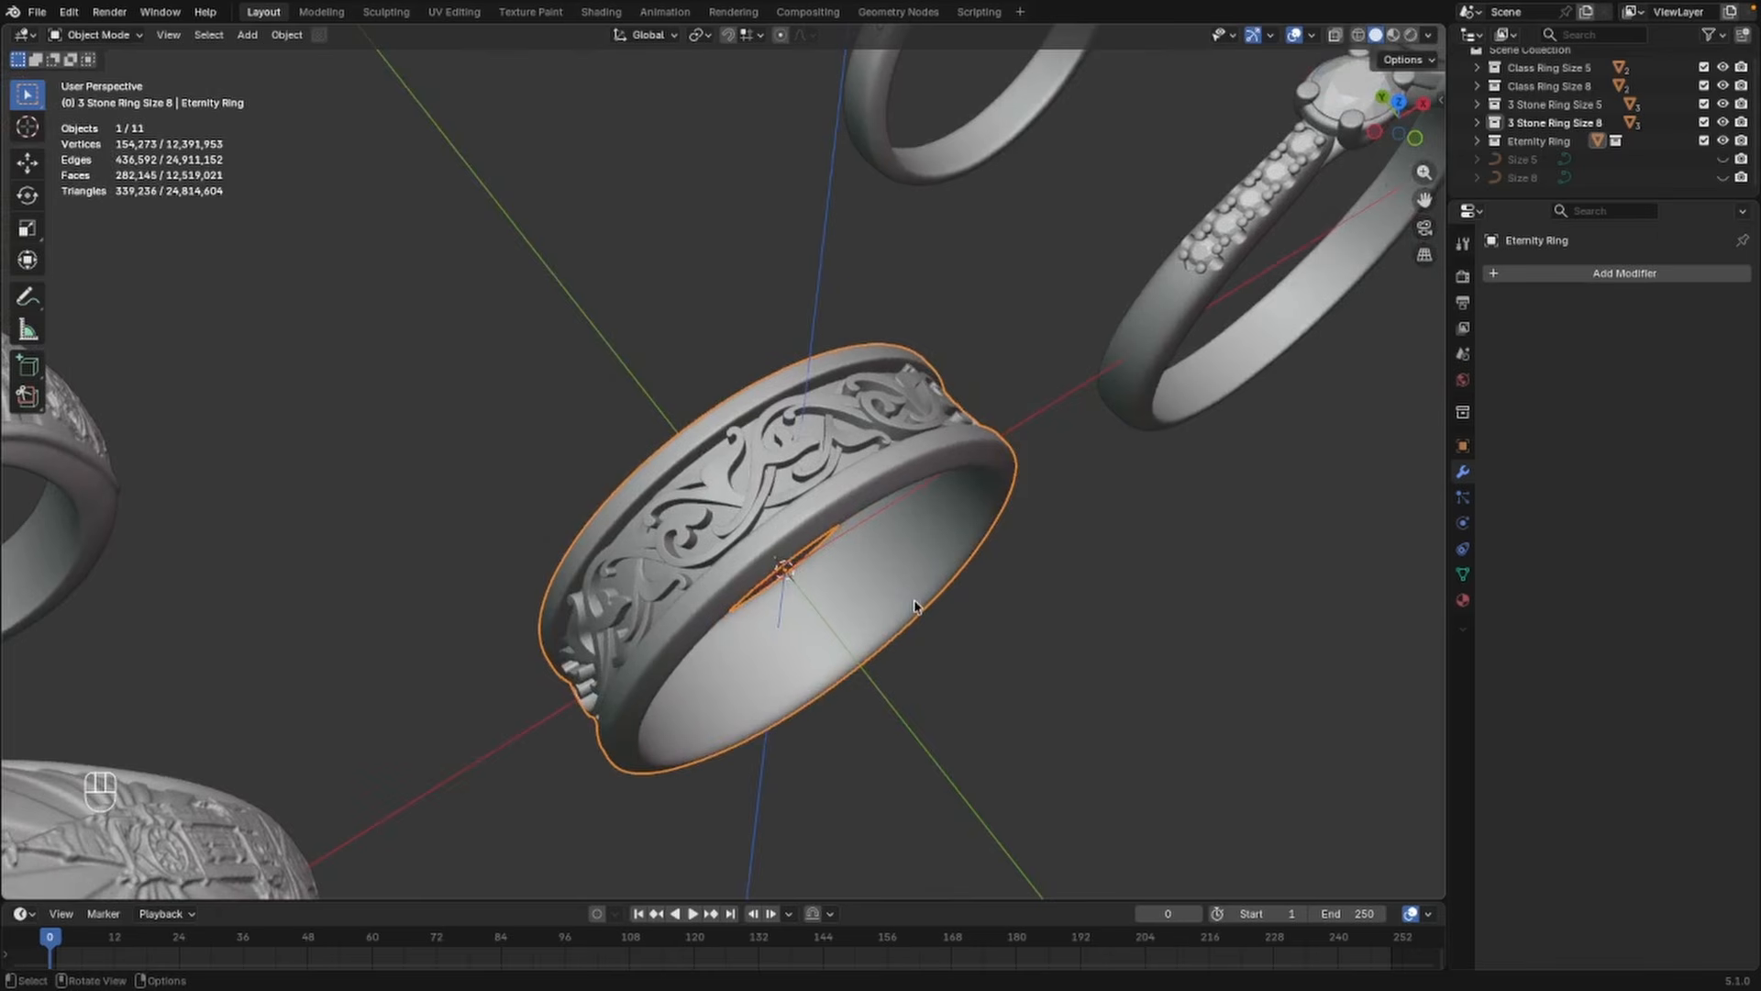
pyautogui.press('s')
pyautogui.press('shift')
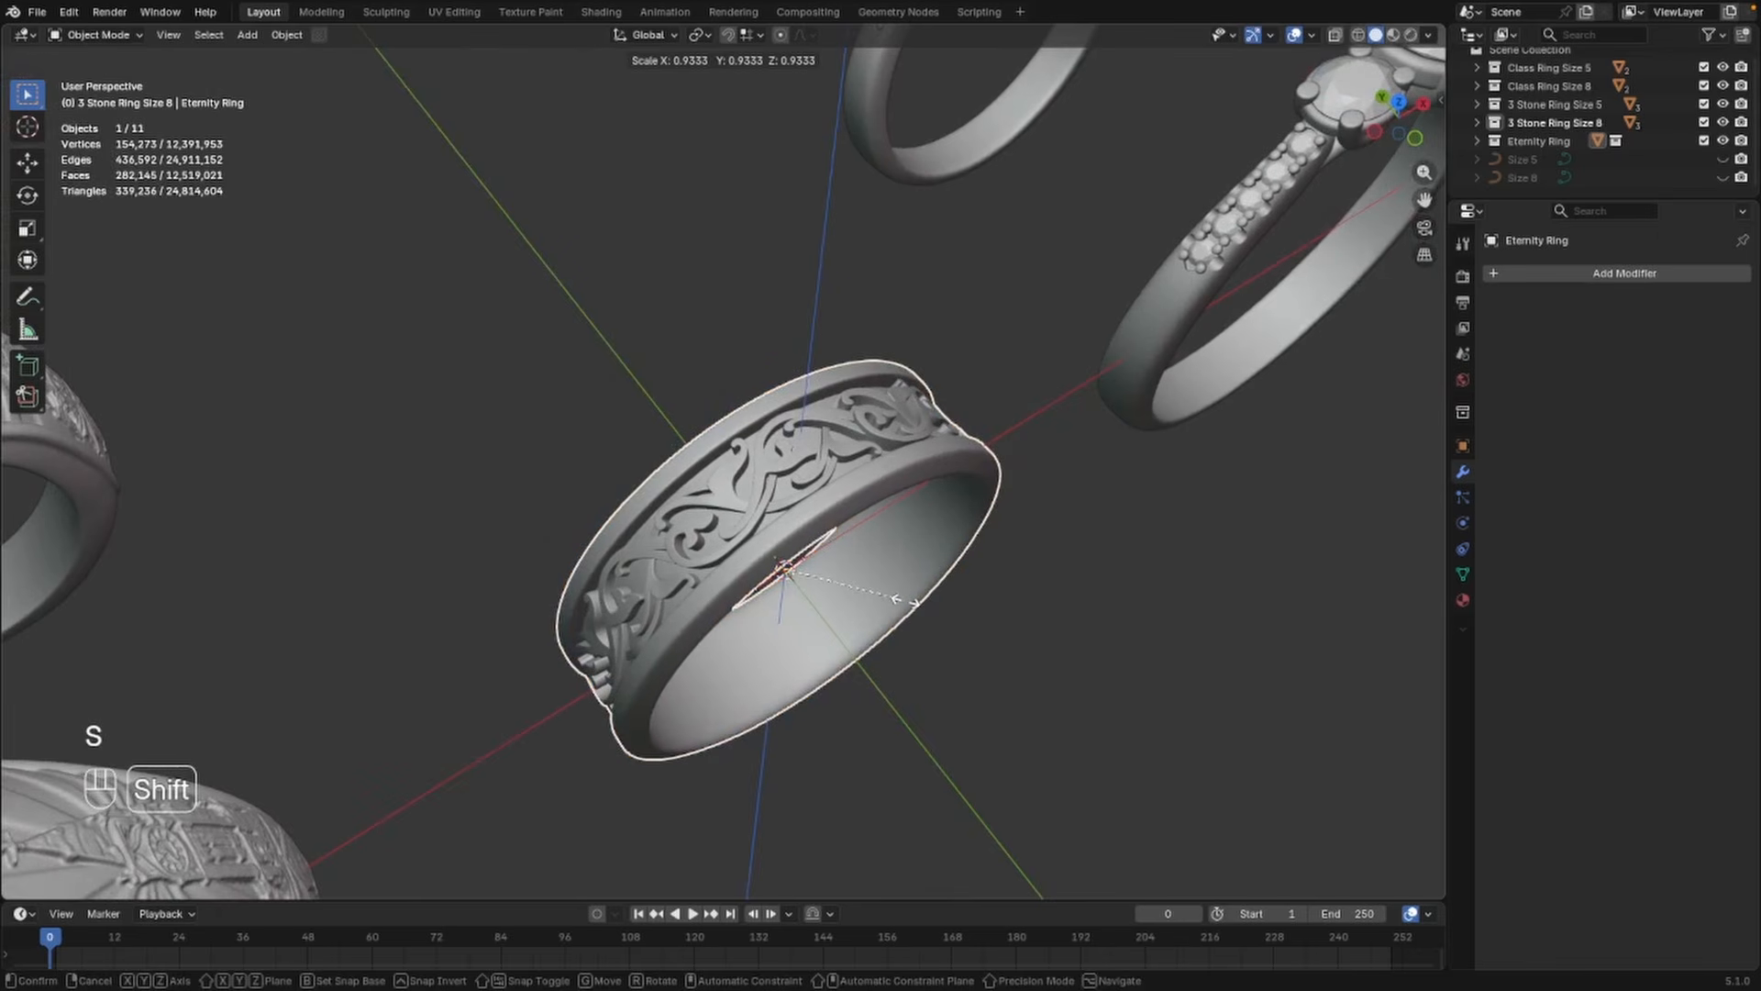
pyautogui.hotkey('shift', 'y')
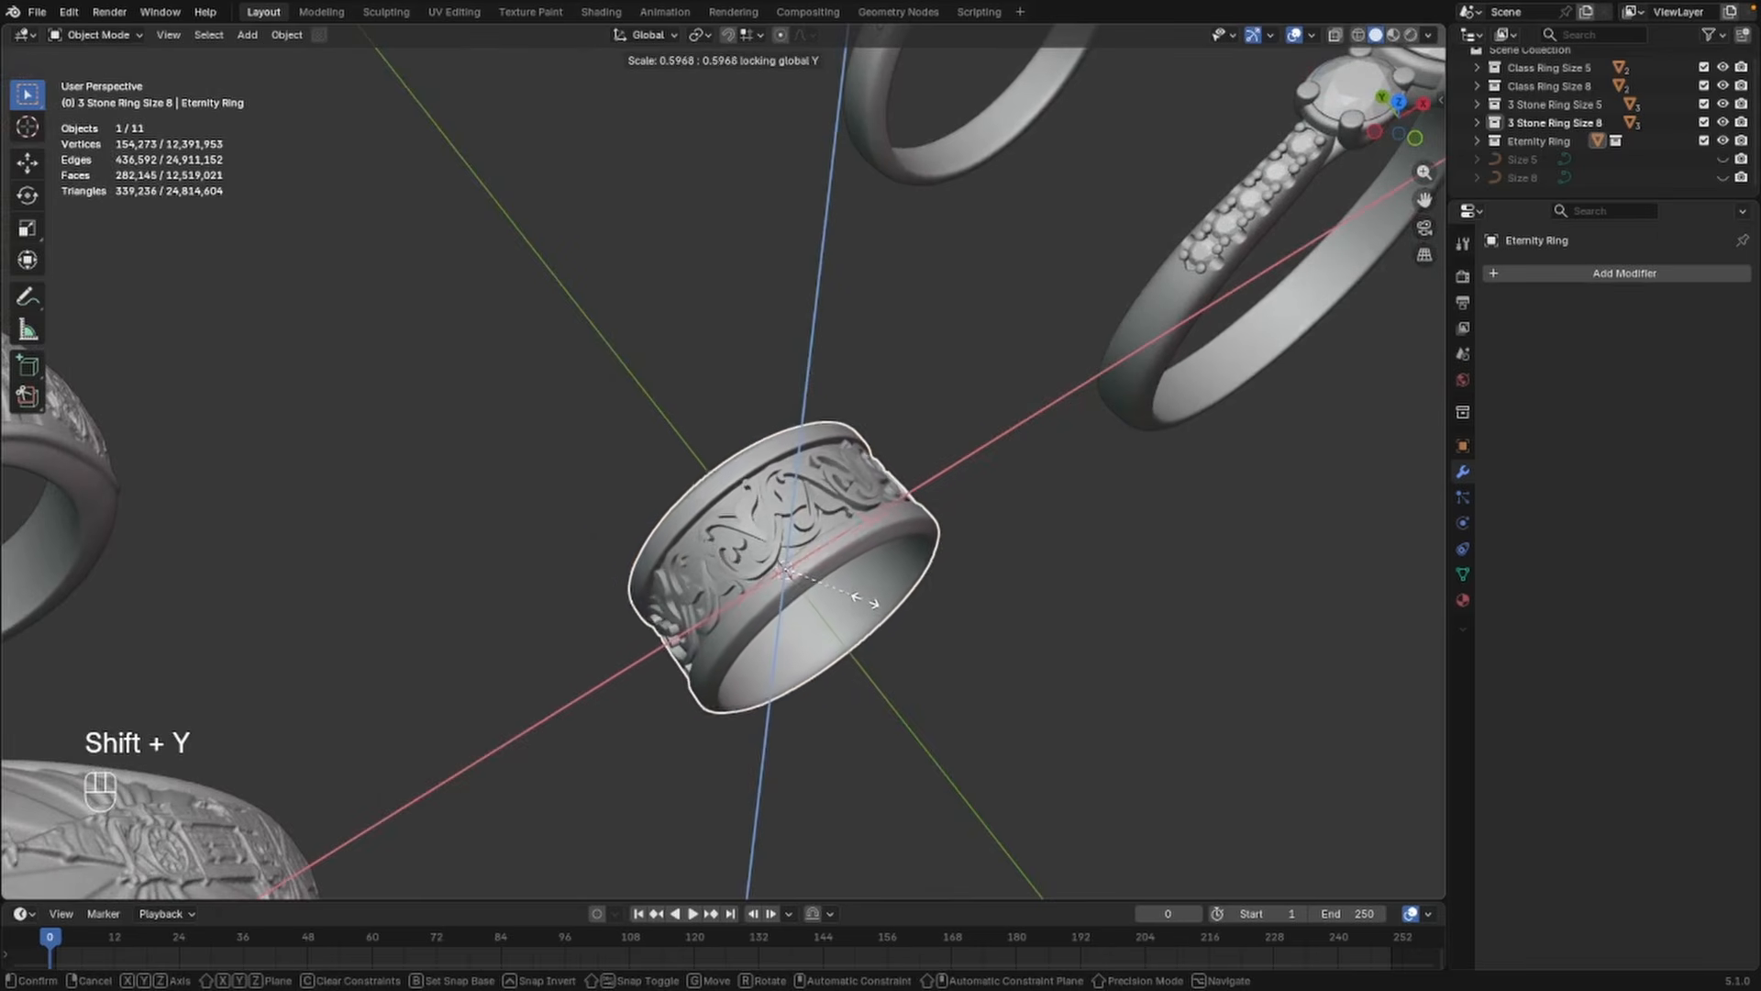
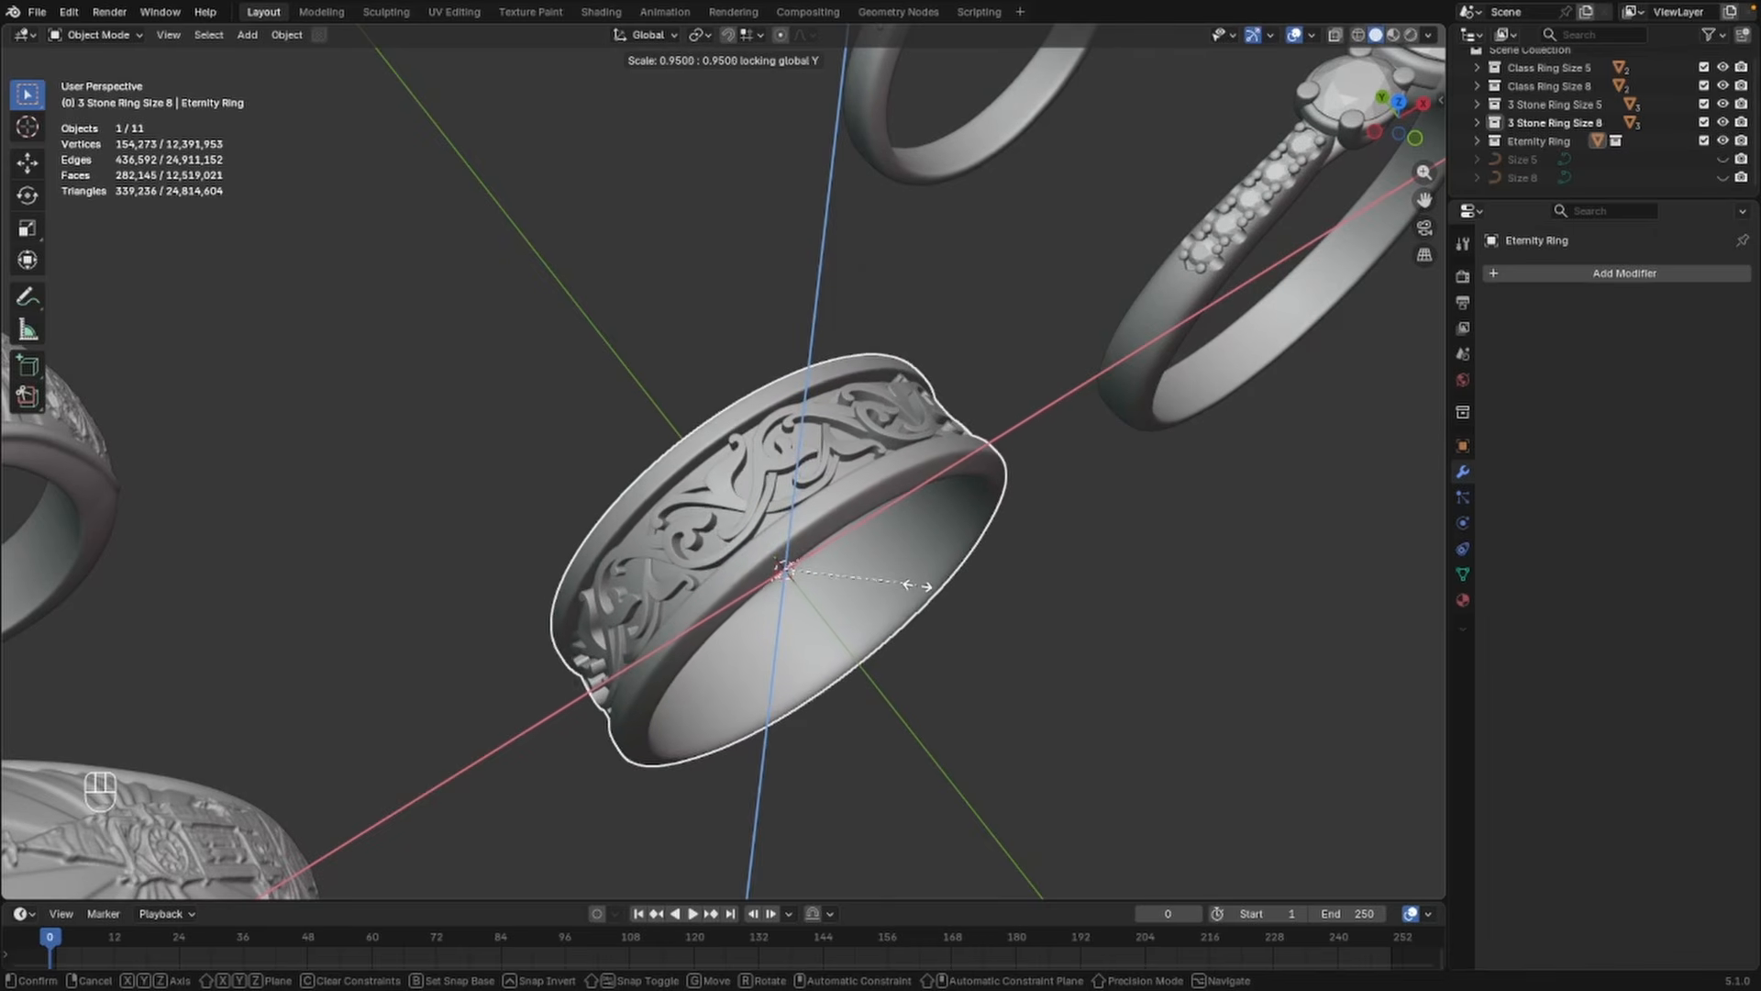
pyautogui.click(921, 589)
# View the Eternity Ring from the front and show the Size 5 curve for comparison with its inner edge
pyautogui.scroll(-1, 923, 610)
pyautogui.moveTo(923, 610); pyautogui.dragTo(888, 508, button='middle')
pyautogui.keyDown('shift'); pyautogui.moveTo(861, 635); pyautogui.dragTo(862, 582, button='middle'); pyautogui.keyUp('shift')
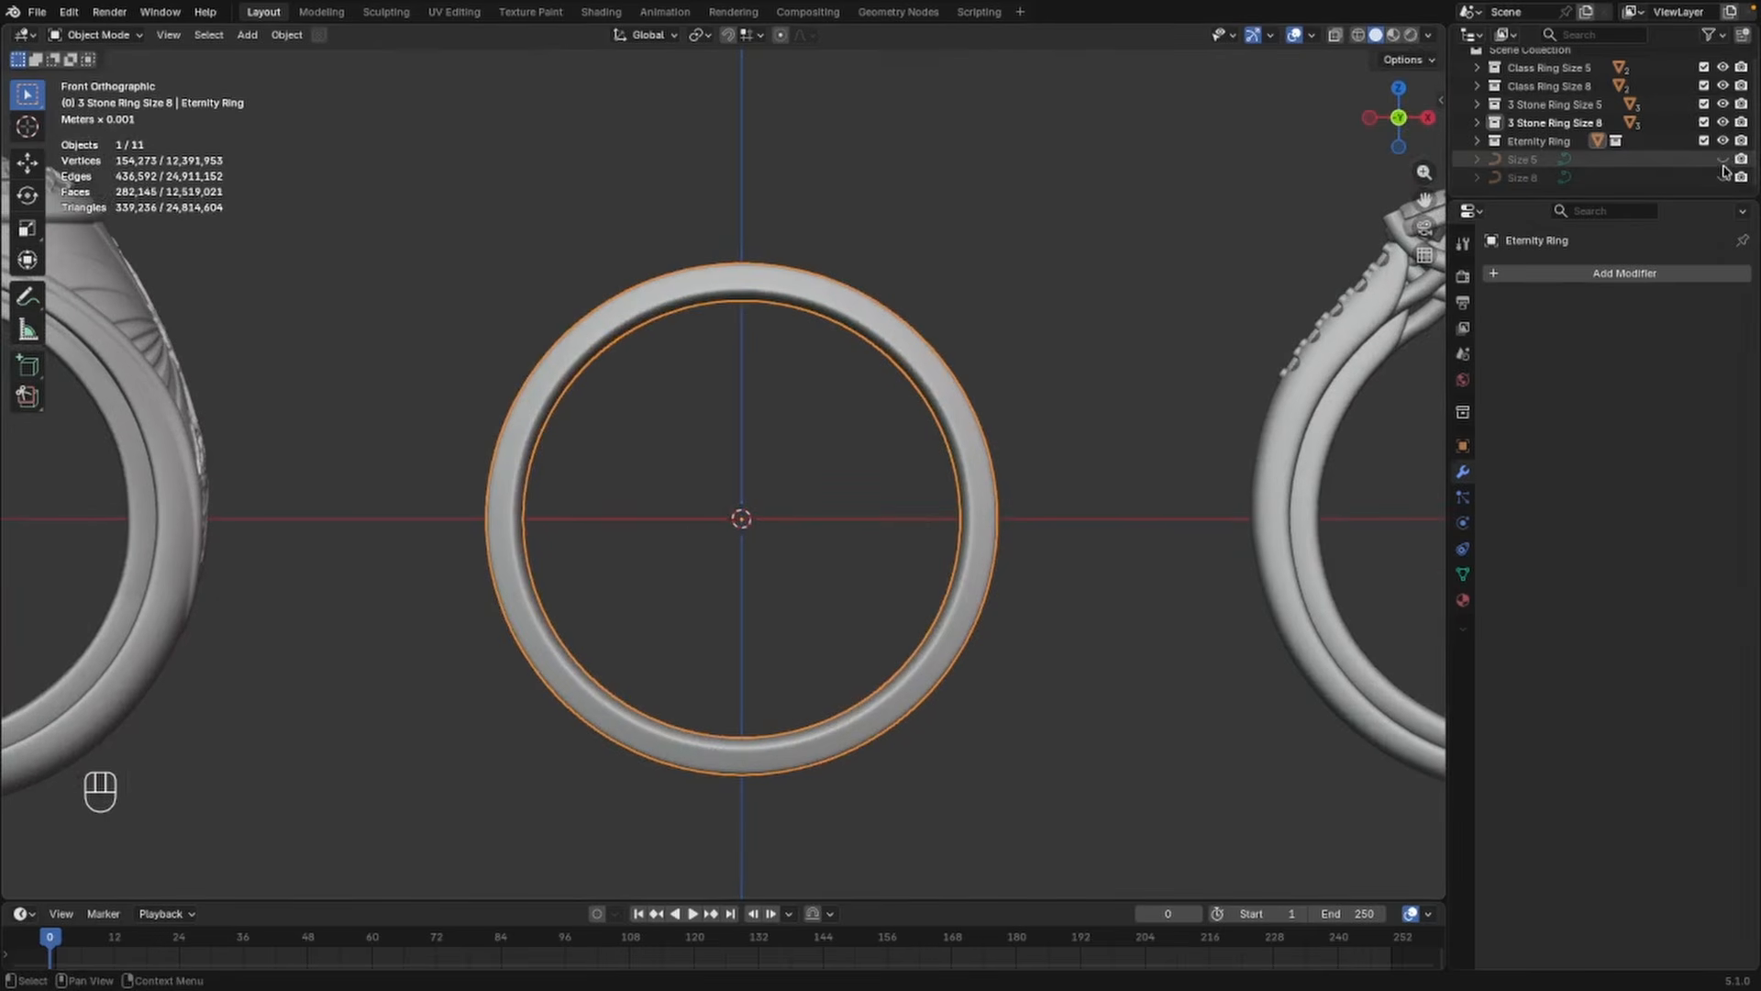
pyautogui.scroll(1, 753, 345)
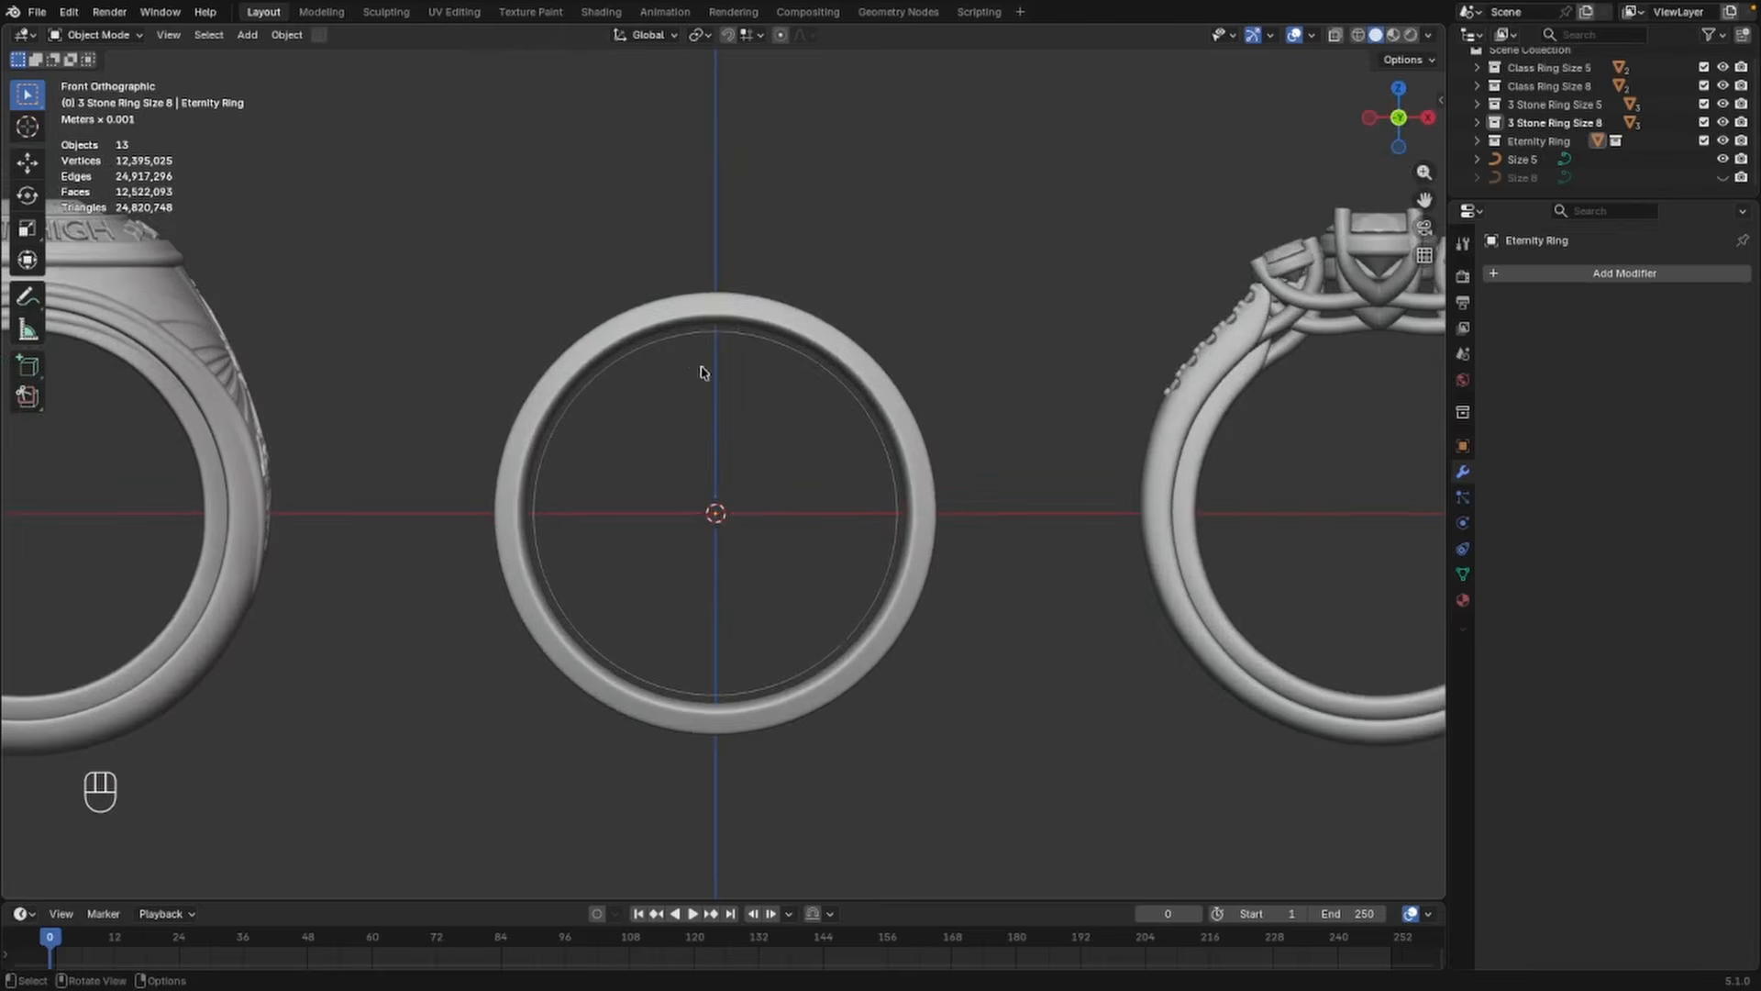
pyautogui.moveTo(702, 372); pyautogui.dragTo(709, 325, button='middle')
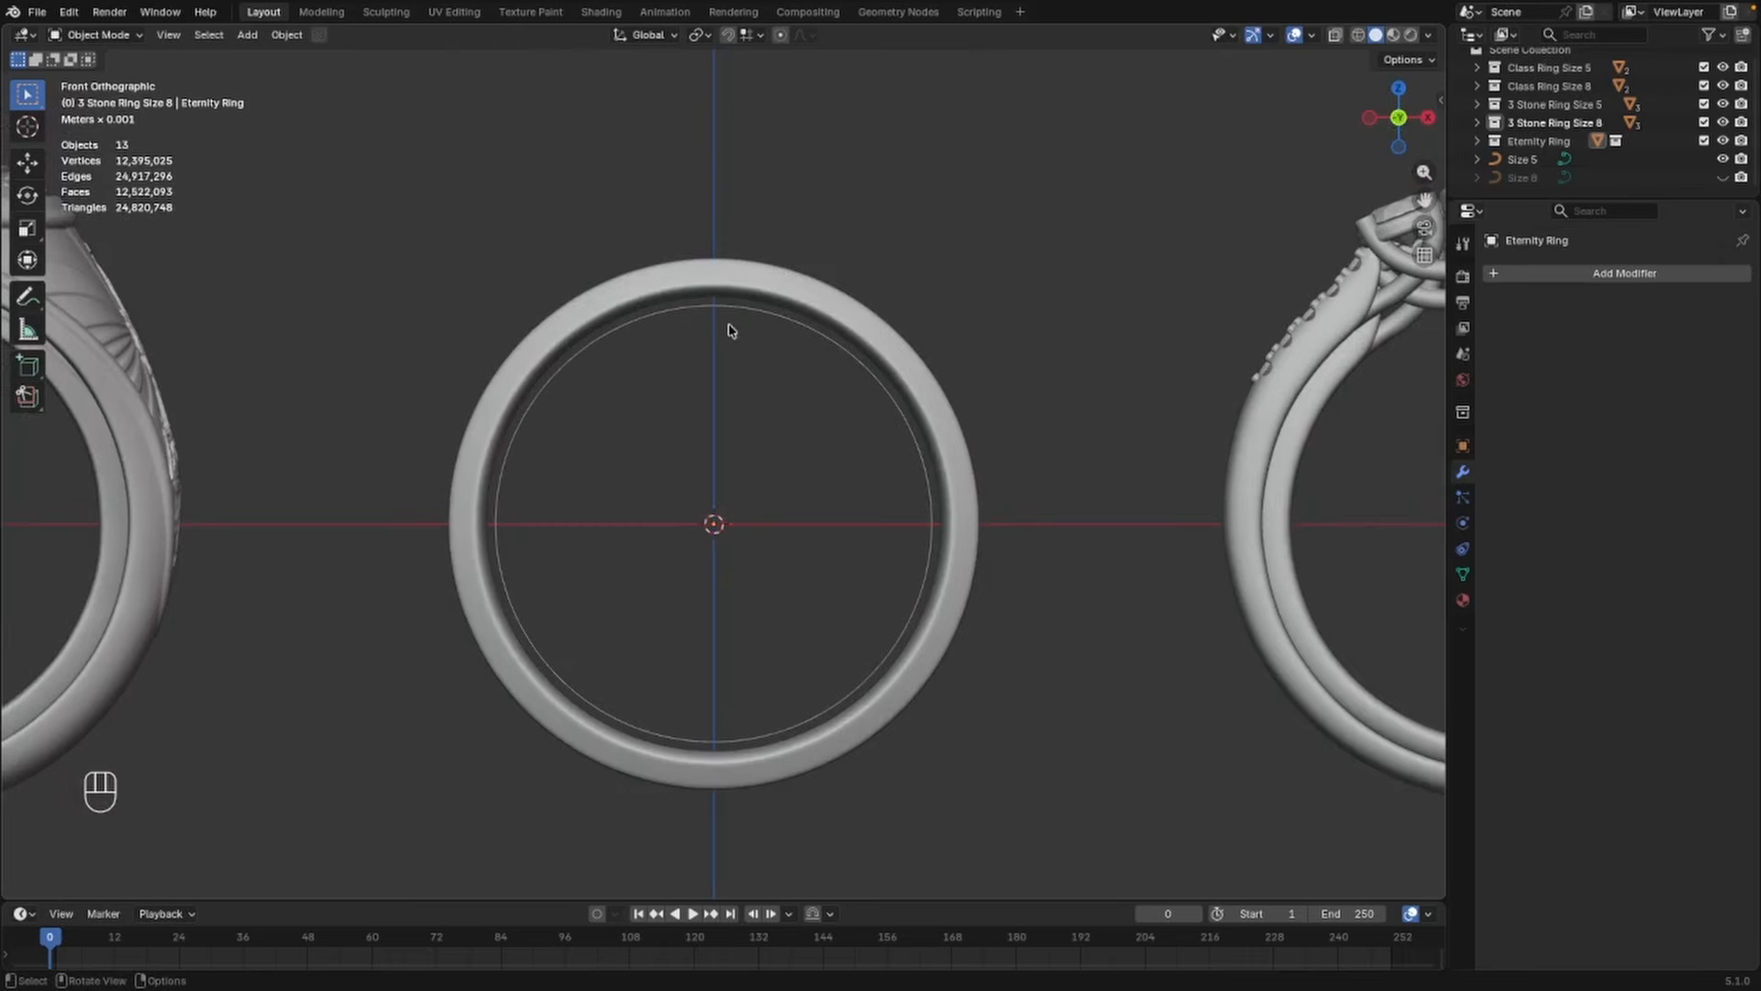
pyautogui.scroll(-2, 812, 403)
pyautogui.moveTo(806, 409); pyautogui.dragTo(770, 389, button='middle')
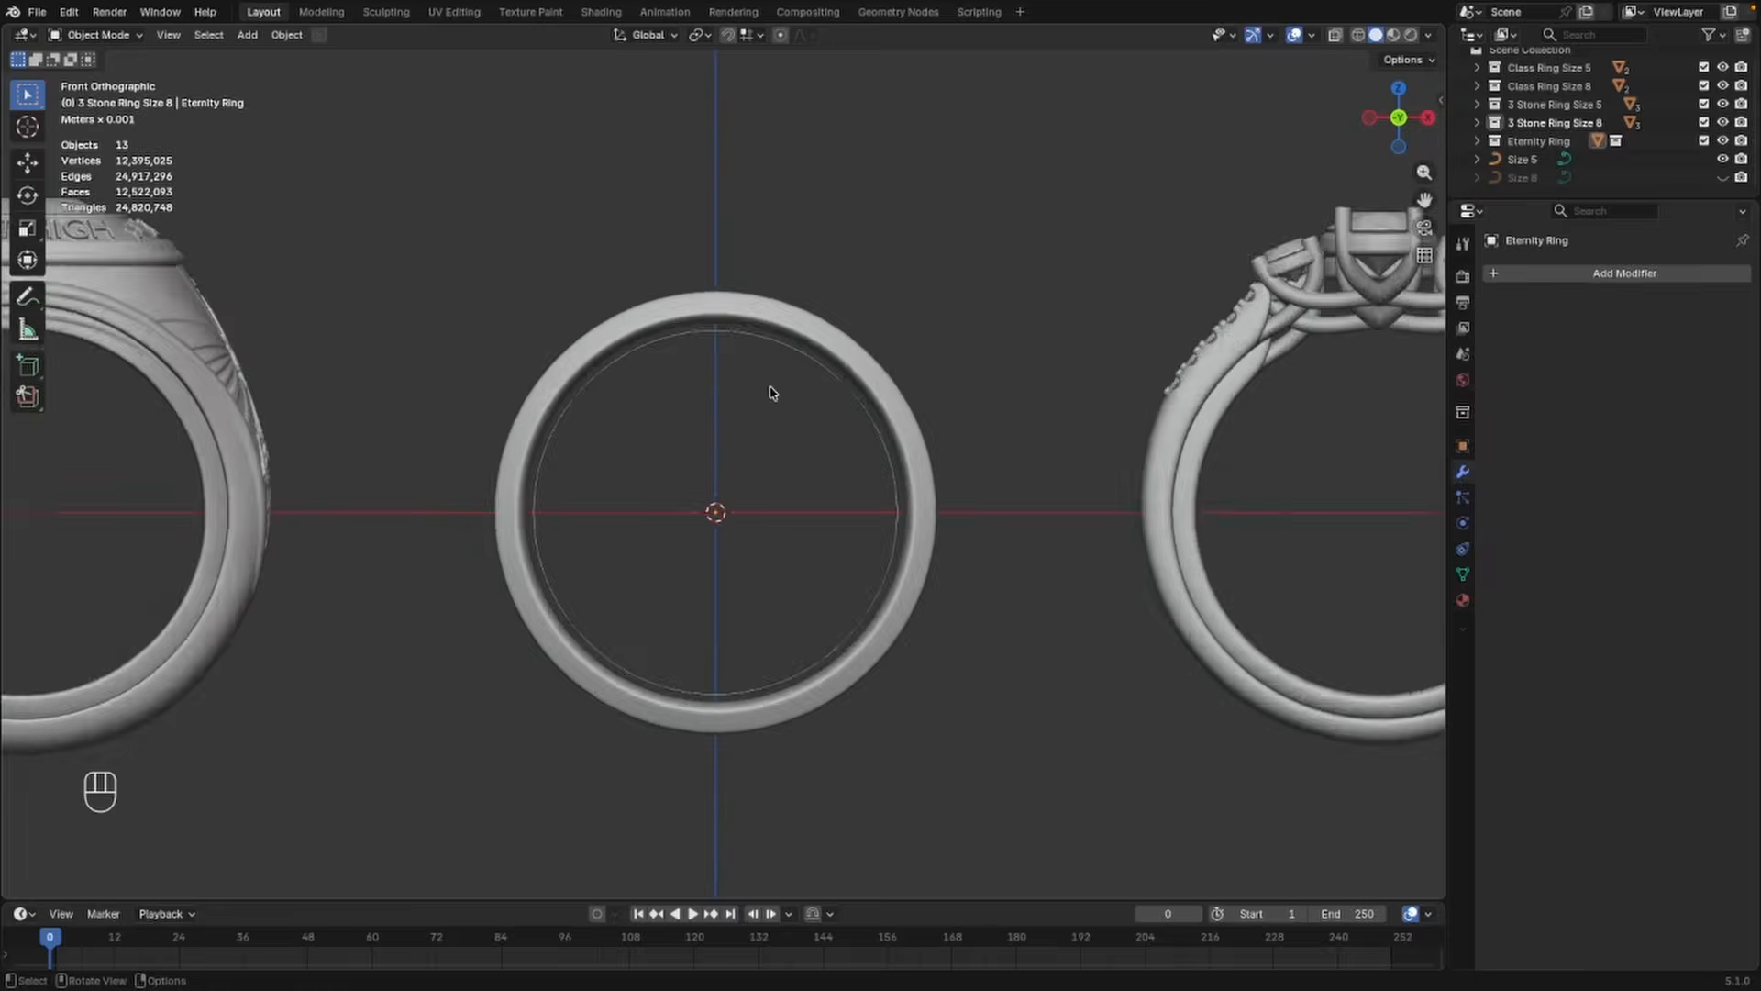
# Measure the Eternity Ring's band thickness at its top from outer to inner edge, and remove the measurement
pyautogui.scroll(3, 776, 393)
pyautogui.keyDown('shift'); pyautogui.scroll(3, 779, 397); pyautogui.keyUp('shift')
pyautogui.scroll(1, 540, 513)
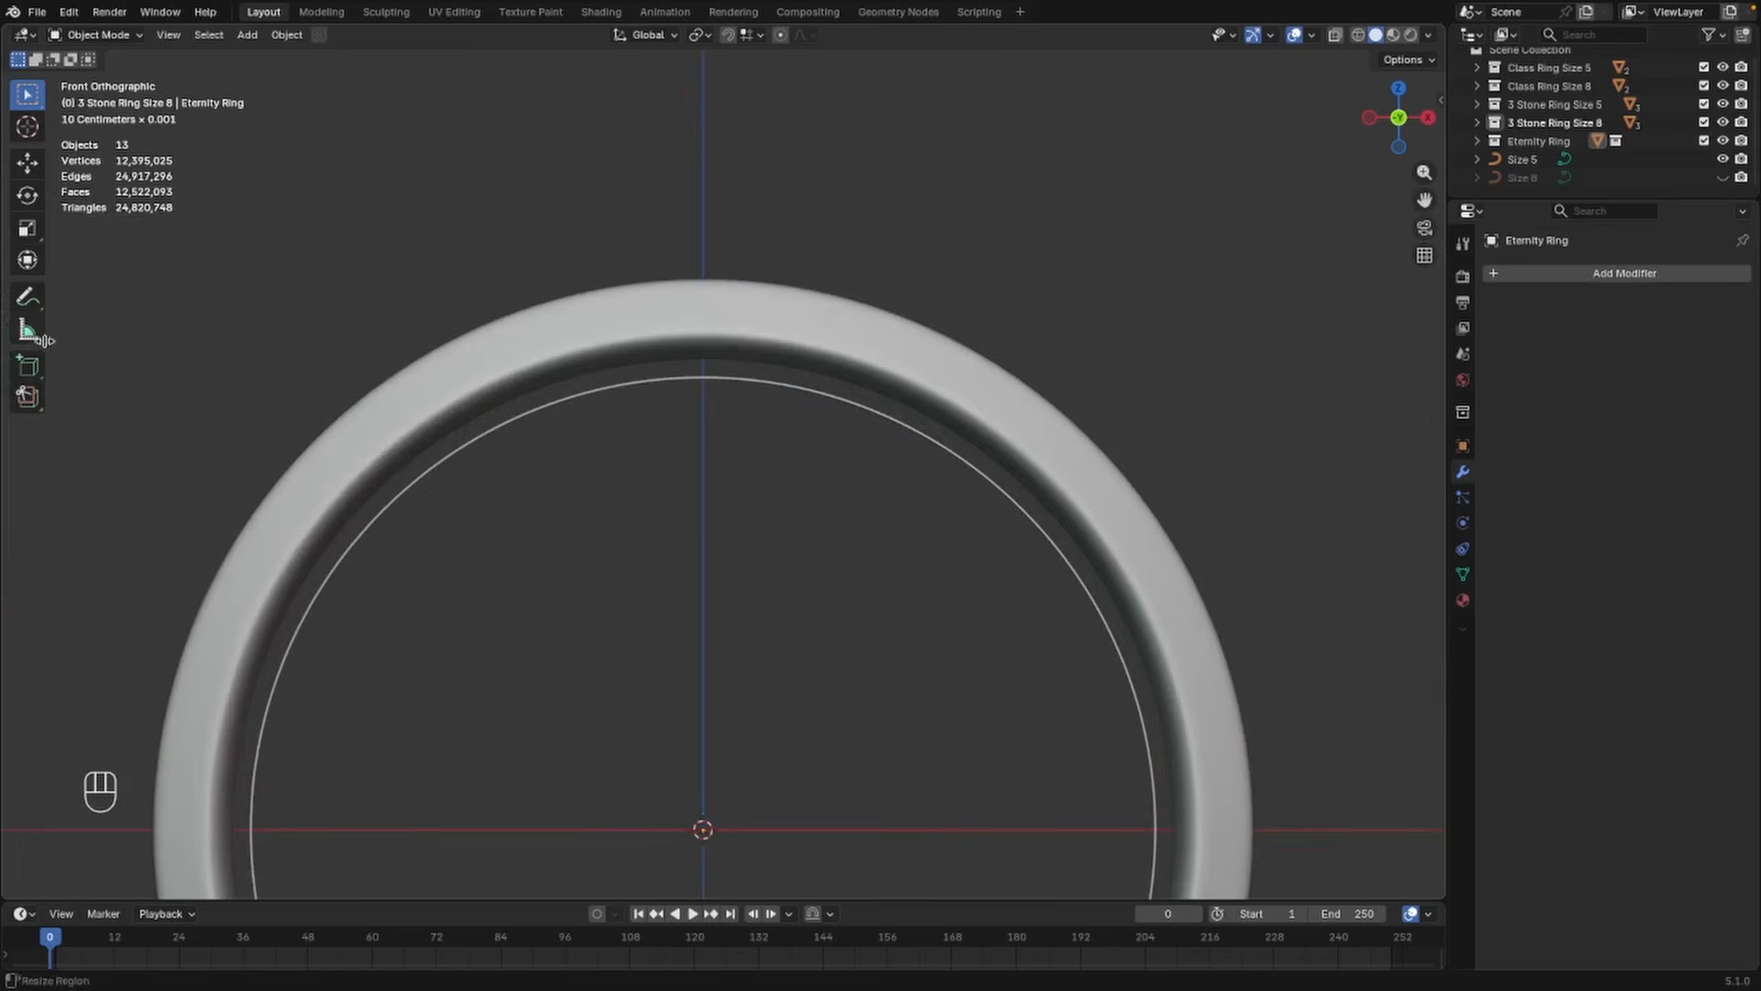
pyautogui.click(35, 332)
pyautogui.moveTo(703, 284); pyautogui.dragTo(707, 358)
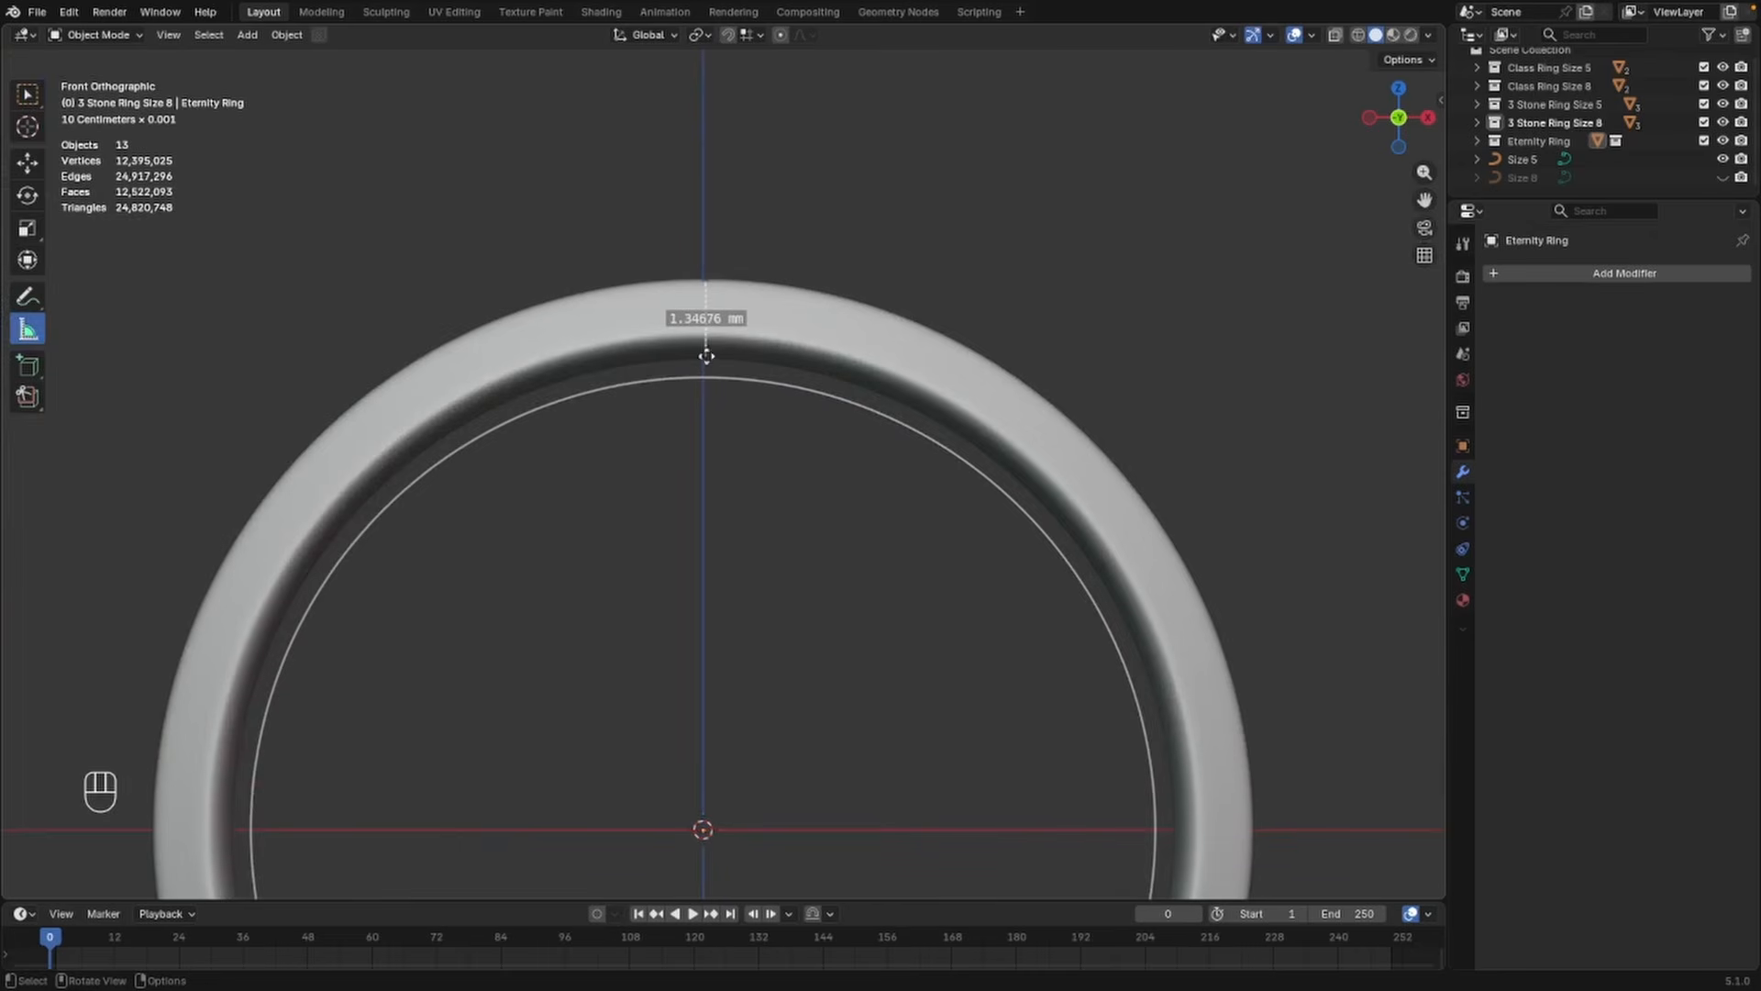
pyautogui.press('x')
# Measure the distance from the Eternity Ring's top outer edge to the Size 5 curve, and remove the measurement
pyautogui.scroll(-5, 724, 404)
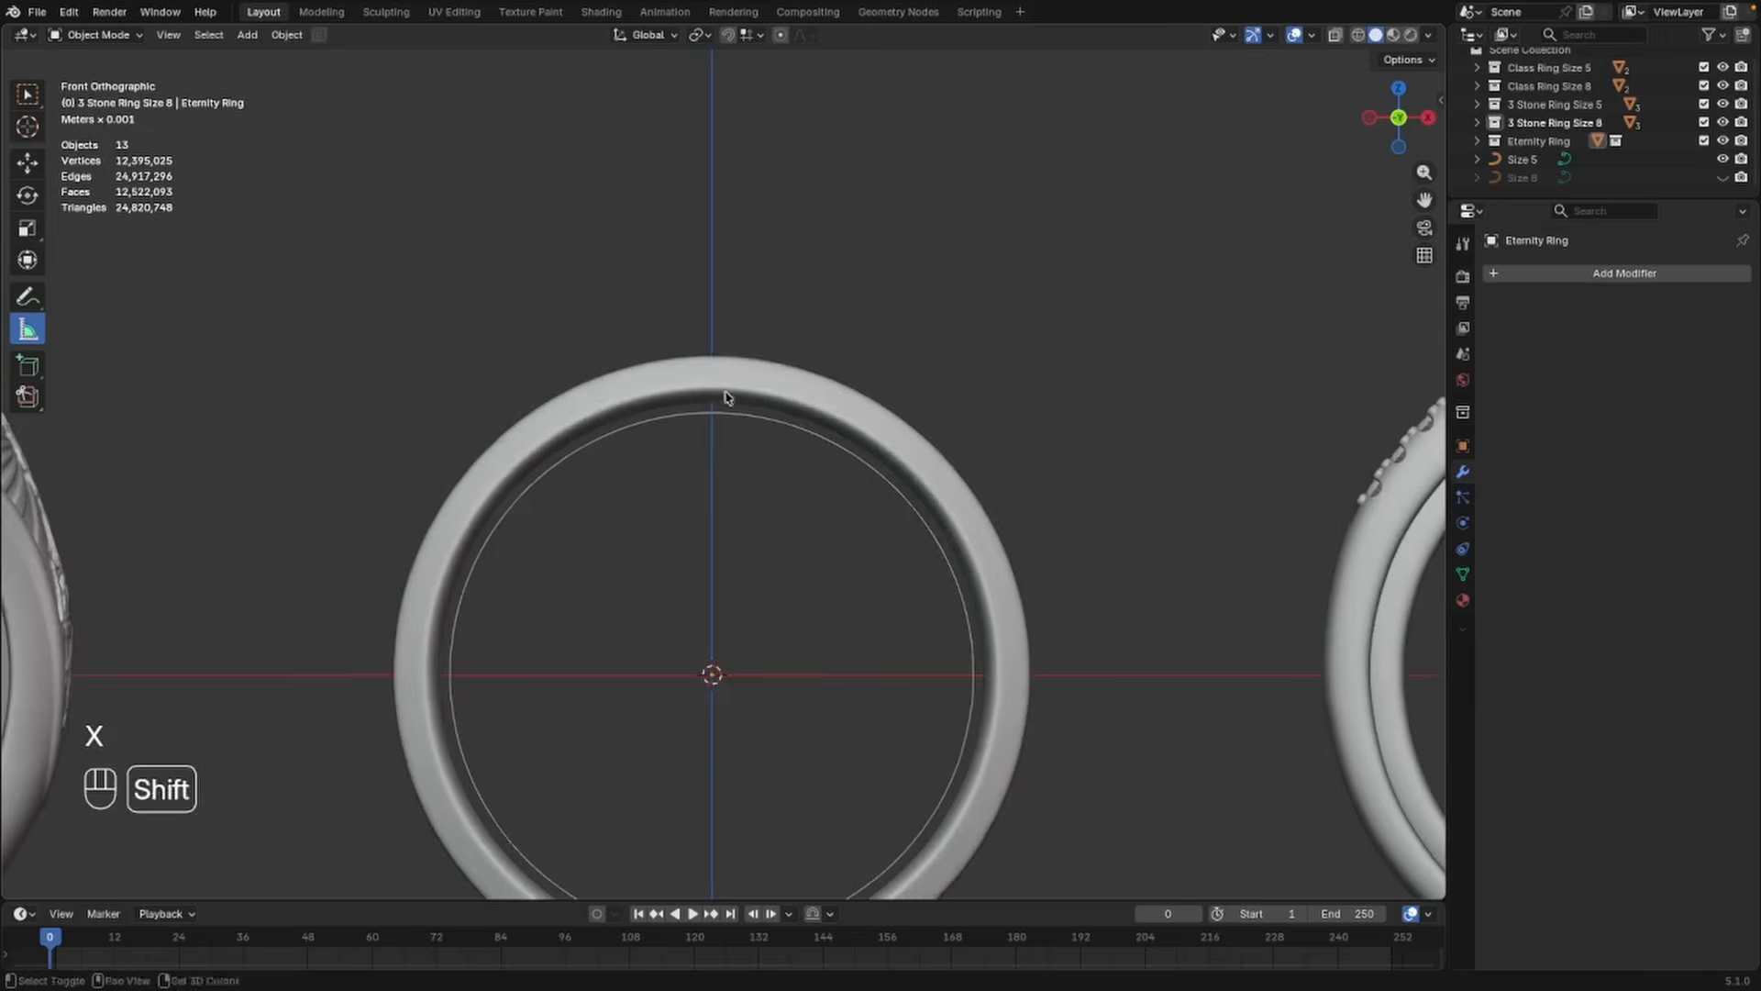
pyautogui.scroll(4, 734, 376)
pyautogui.scroll(-1, 741, 439)
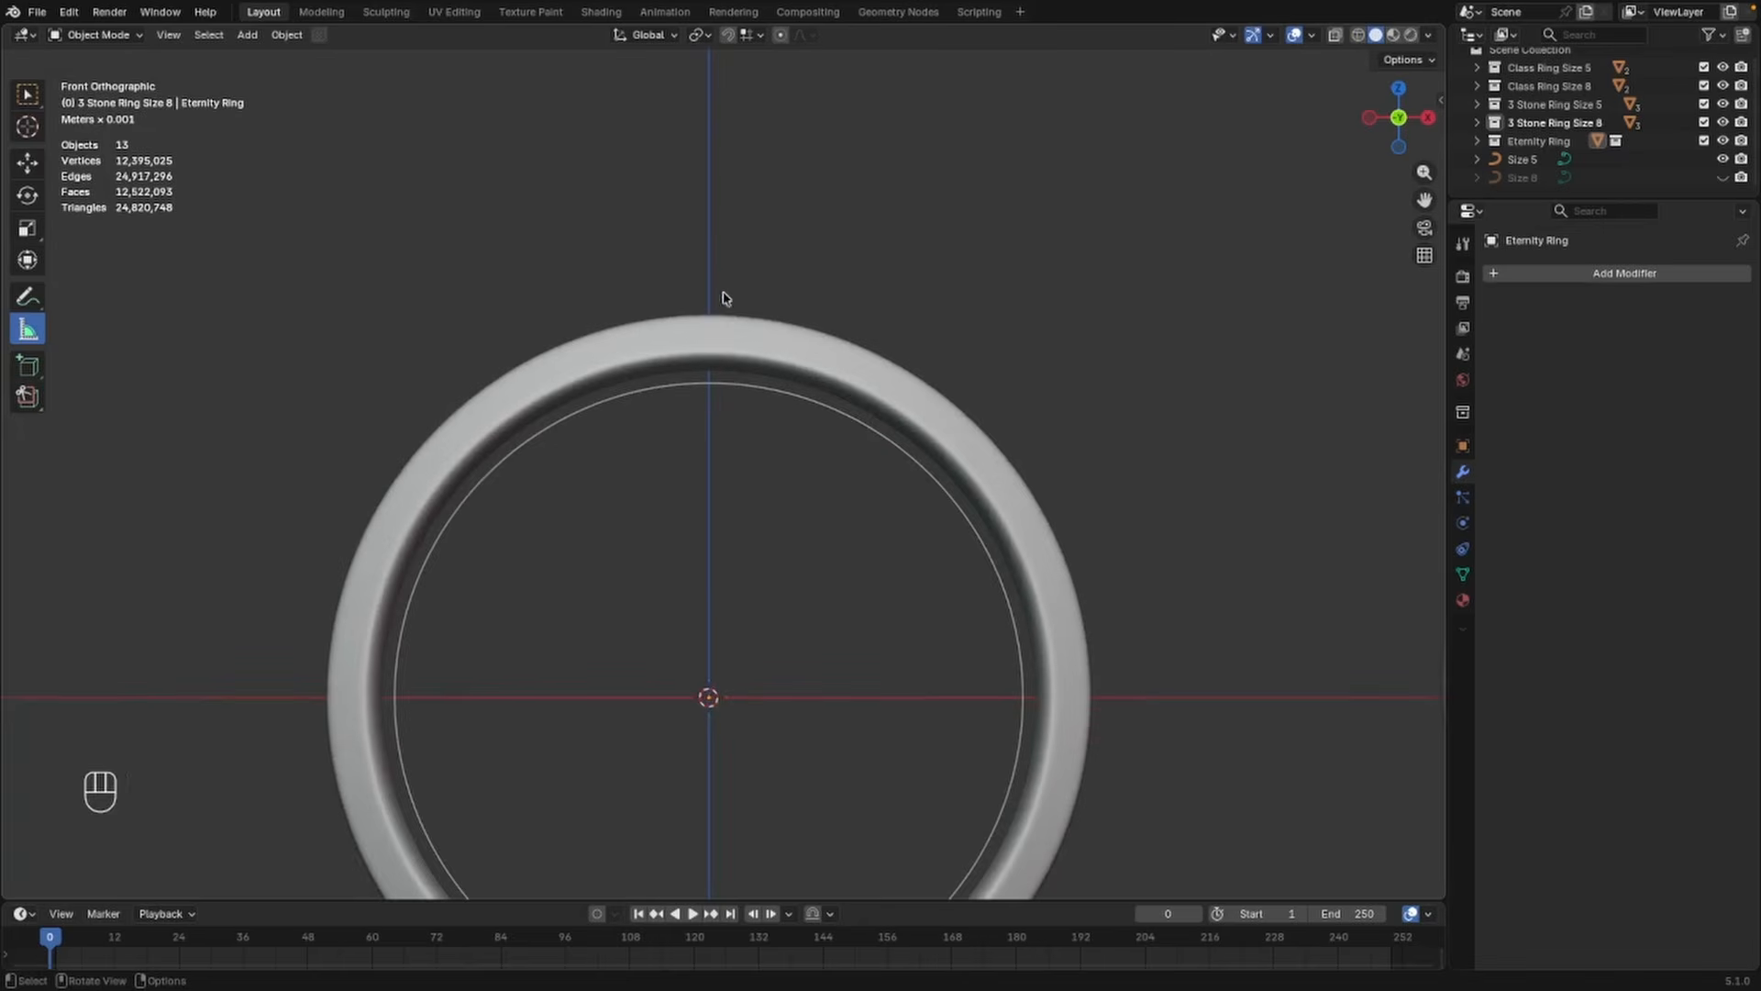
pyautogui.scroll(3, 723, 297)
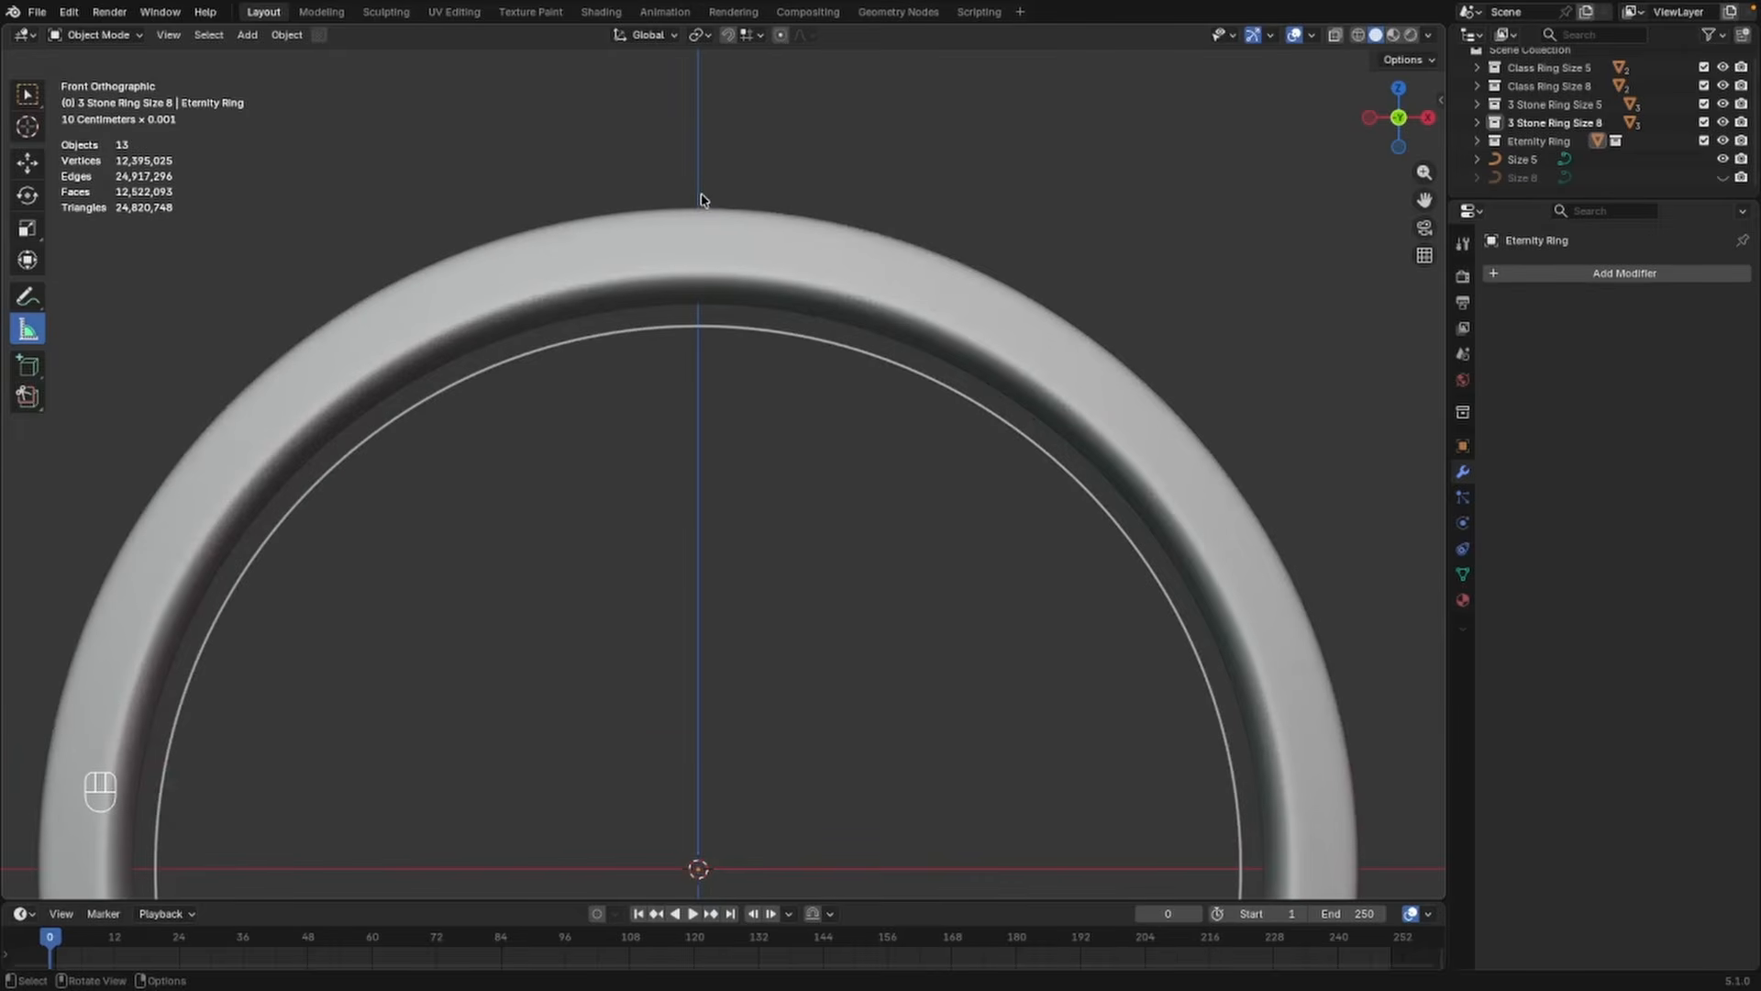
pyautogui.moveTo(700, 196); pyautogui.dragTo(701, 322)
pyautogui.press('x')
pyautogui.scroll(-2, 761, 233)
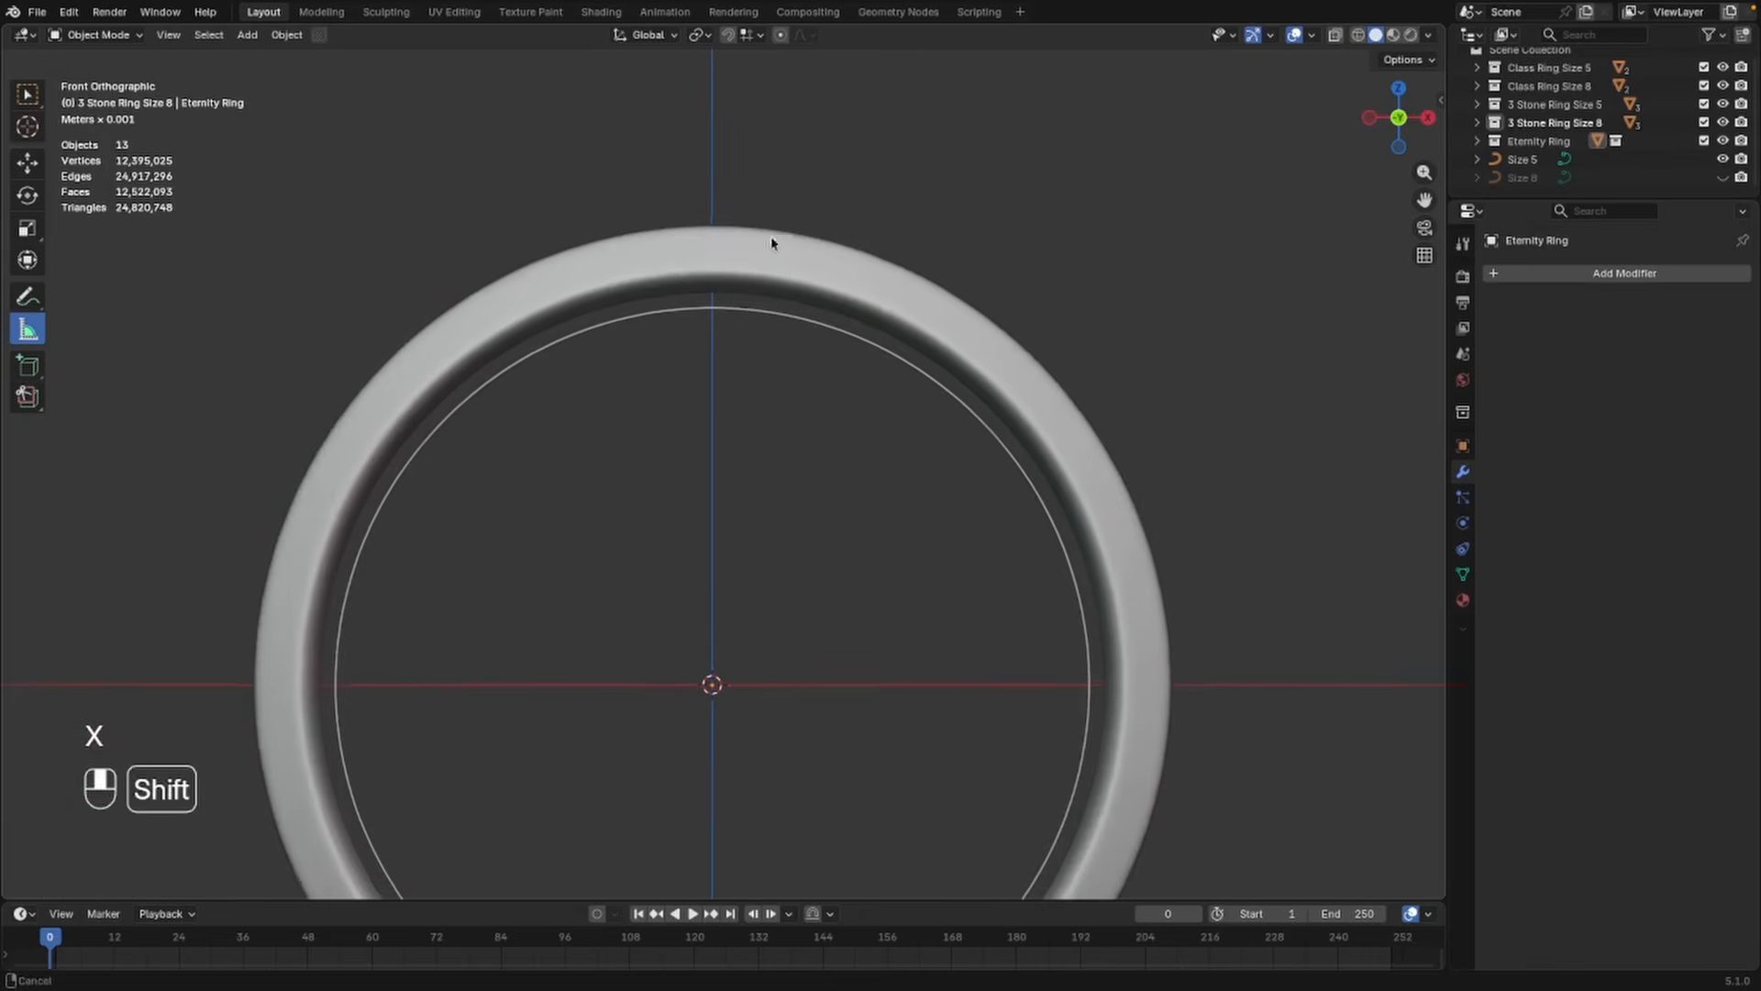
# Scale the Eternity Ring by about 1.024 in X and Z only, locking the Y axis to keep the band's width
pyautogui.scroll(-1, 830, 403)
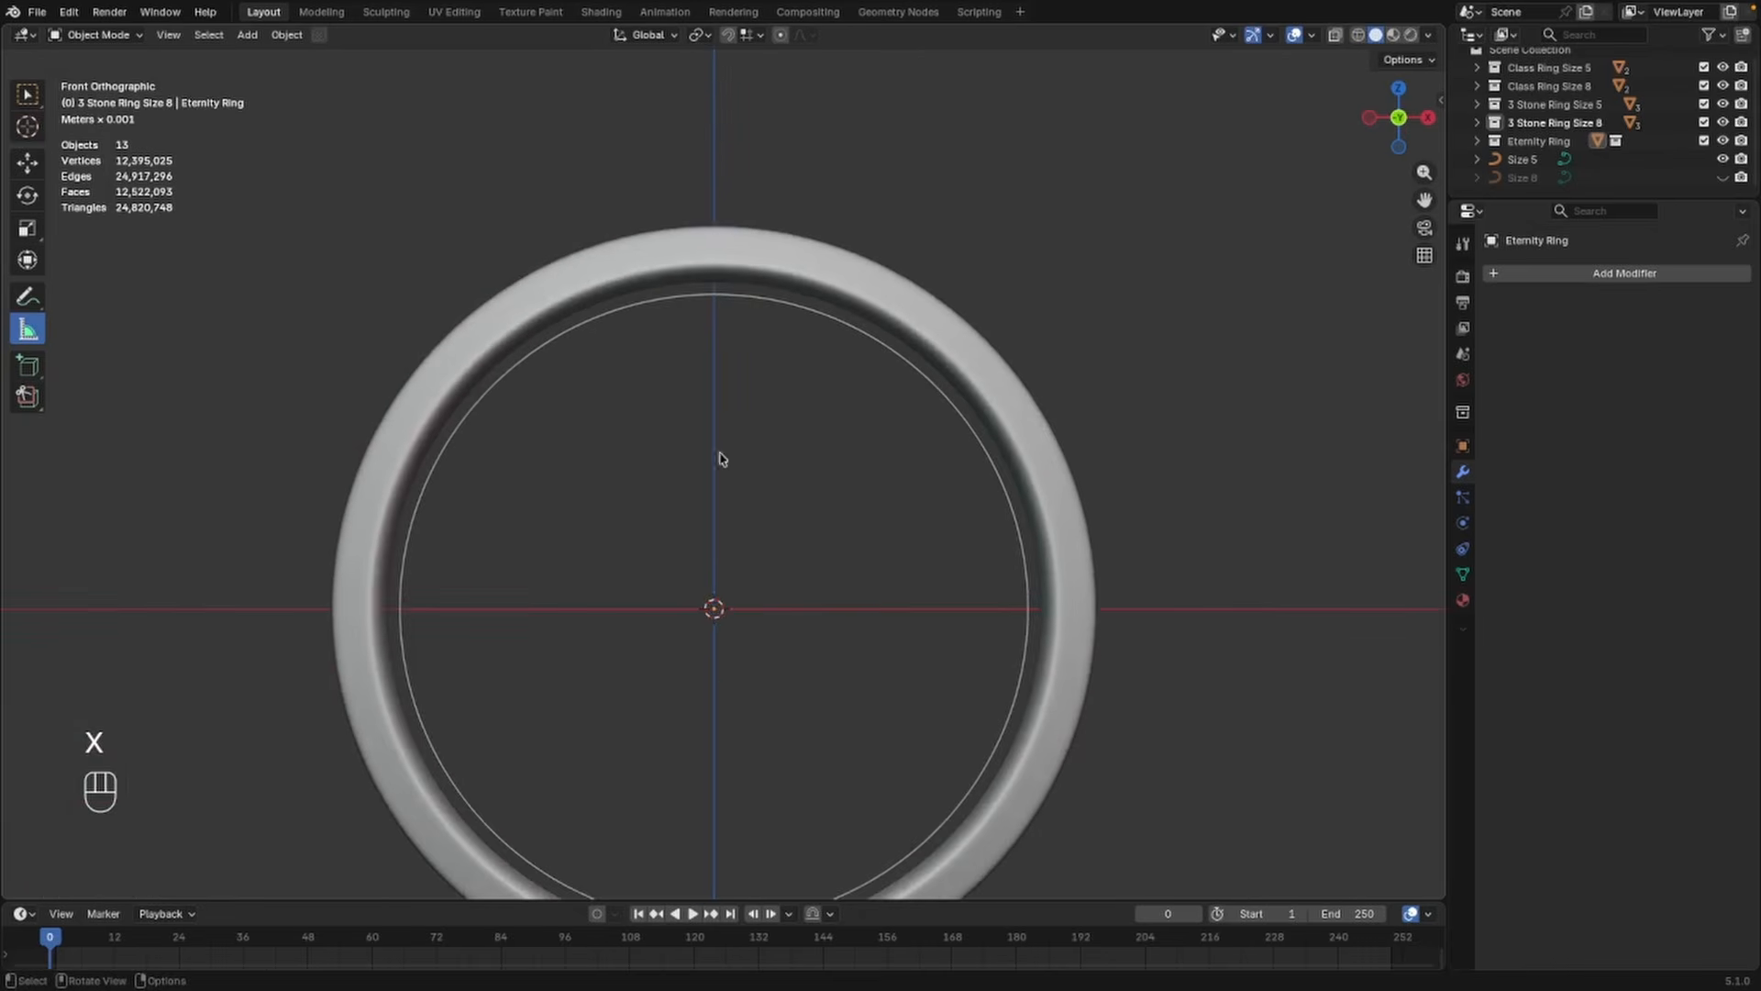
pyautogui.scroll(-2, 794, 404)
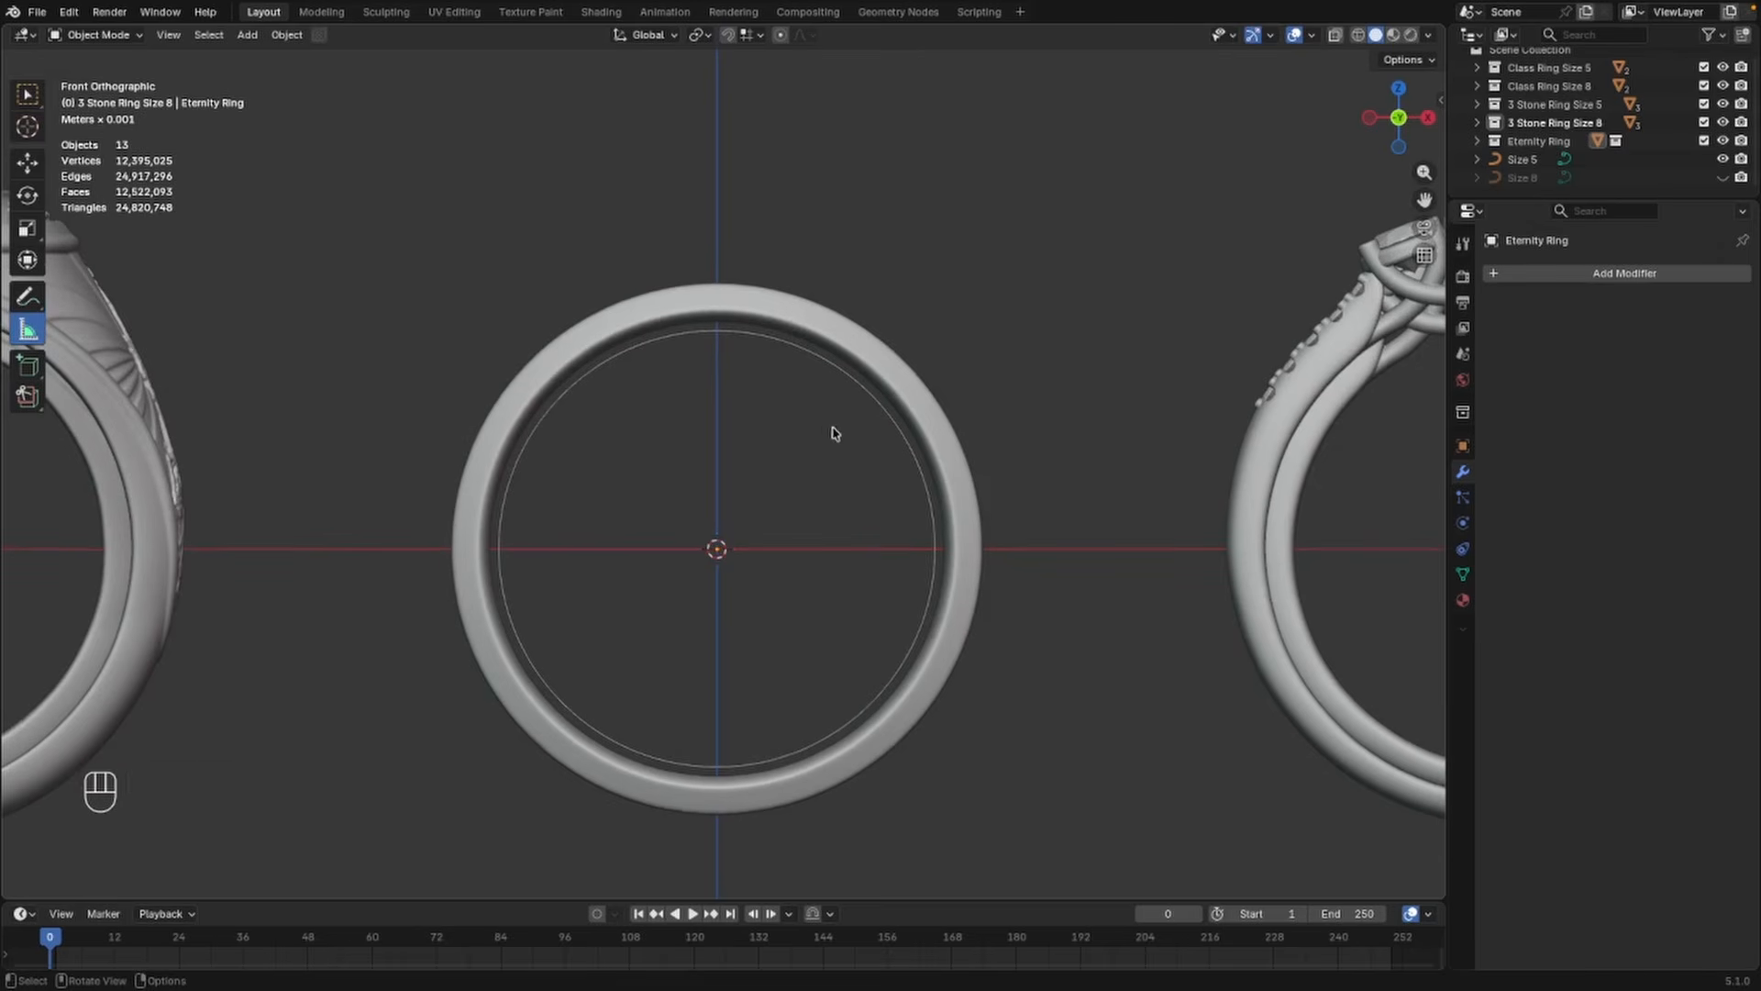
pyautogui.scroll(1, 791, 326)
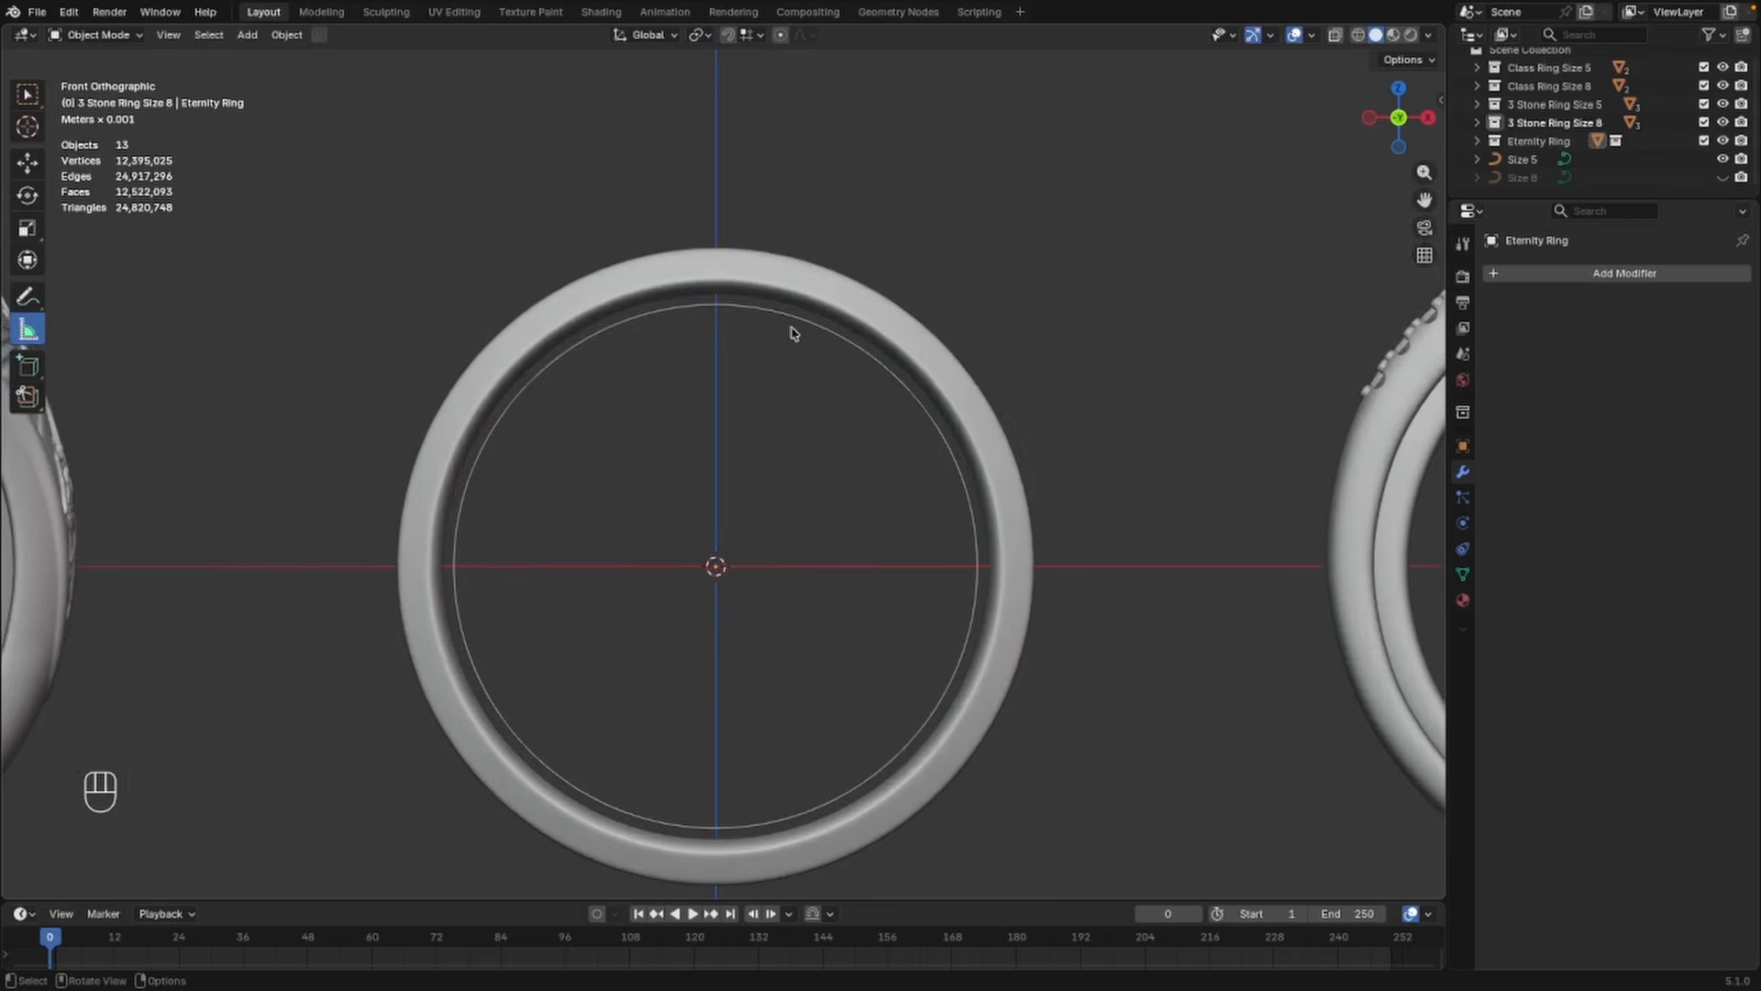
pyautogui.click(838, 313)
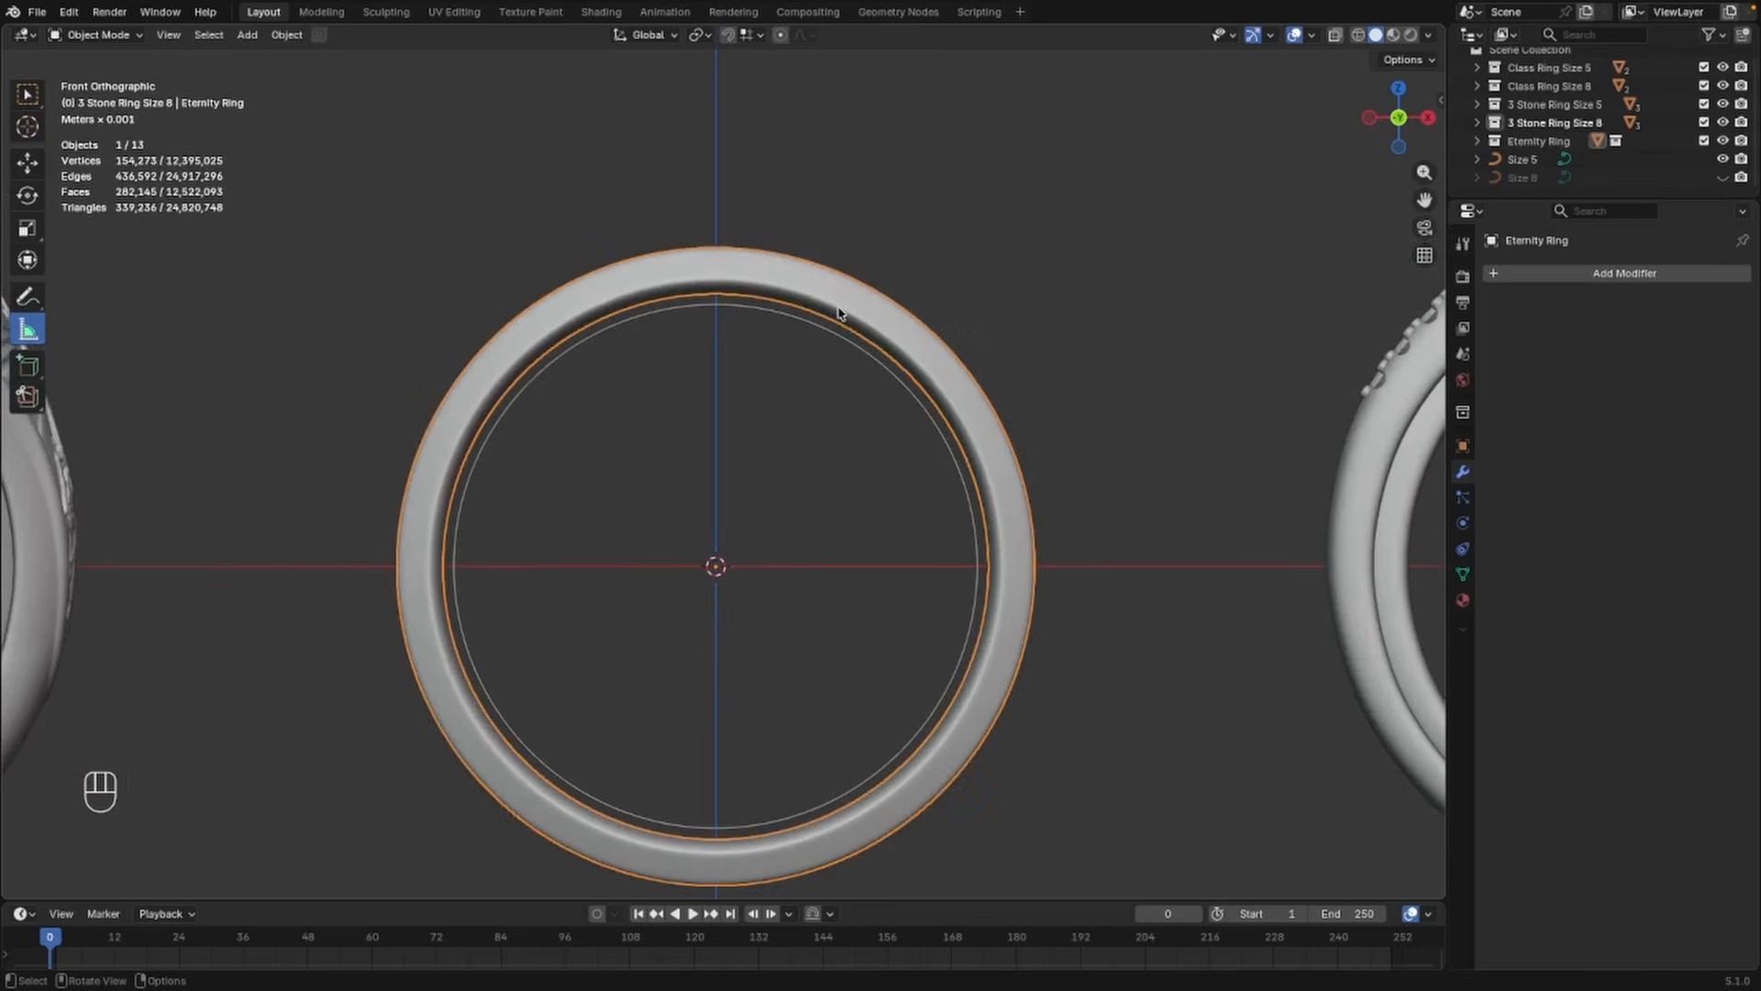
pyautogui.press('s')
pyautogui.hotkey('shift', 'y')
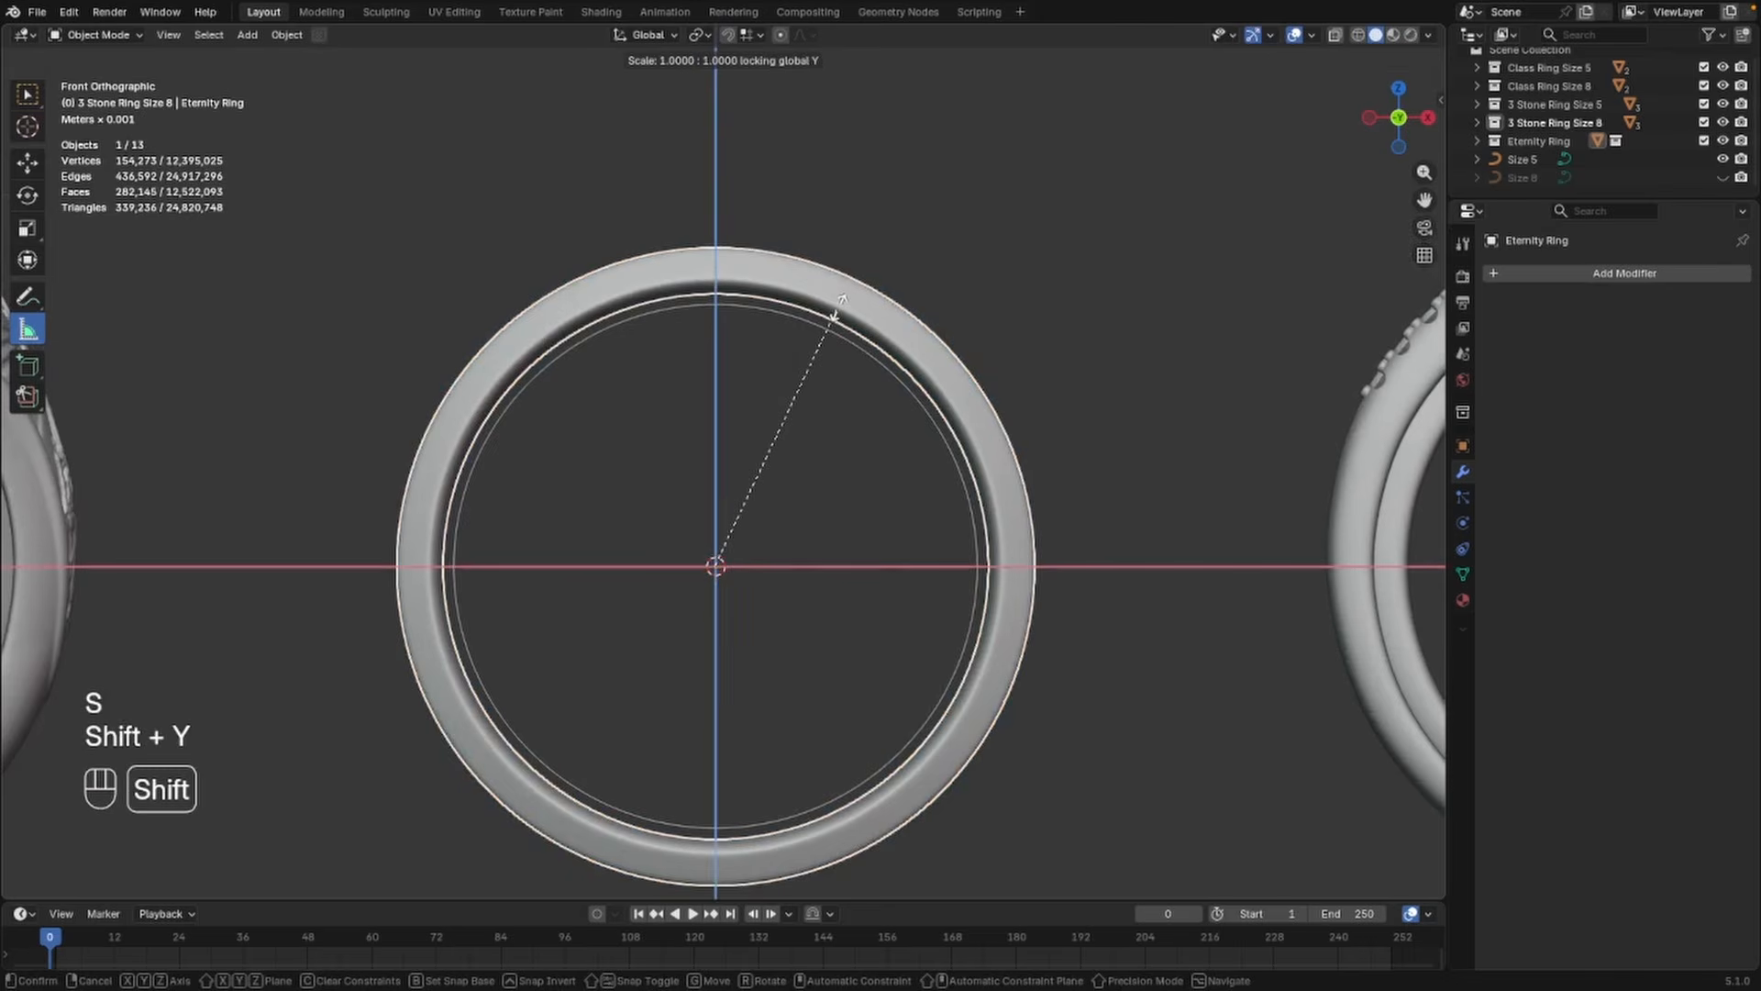
pyautogui.click(882, 298)
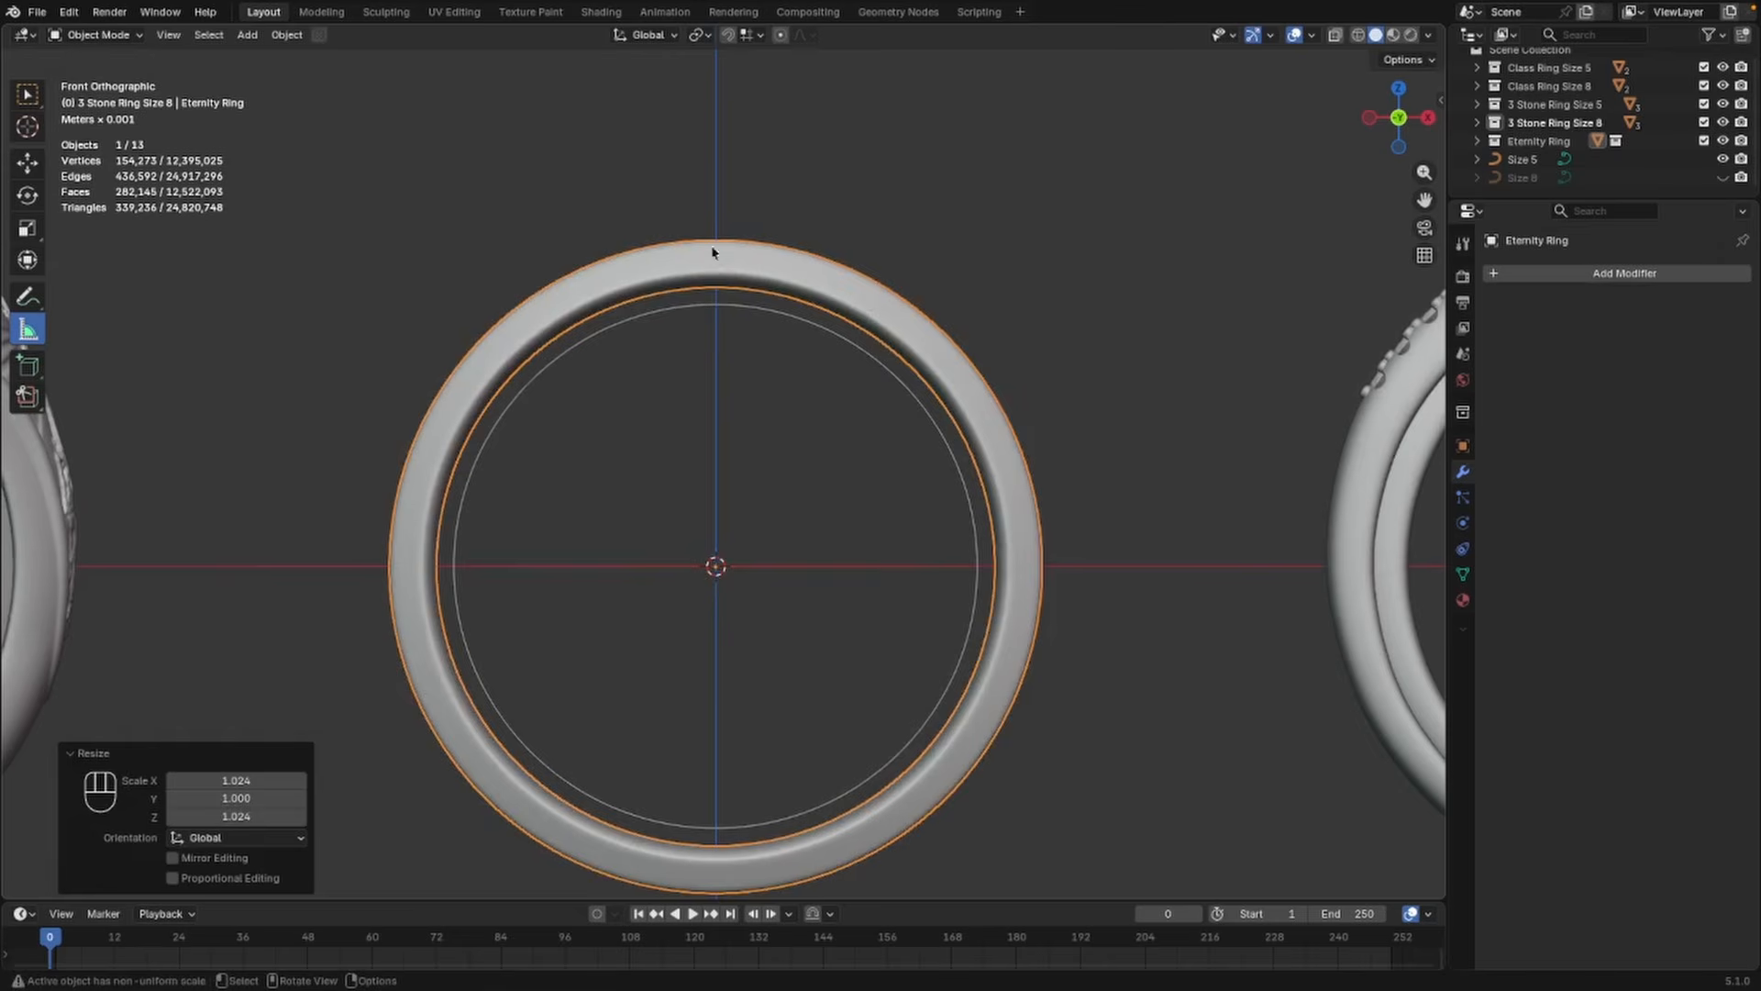
# Add a lattice deformer fitted to the selected Eternity Ring
pyautogui.scroll(-3, 752, 342)
pyautogui.moveTo(988, 425); pyautogui.dragTo(1009, 506, button='middle')
pyautogui.moveTo(886, 492); pyautogui.dragTo(960, 417, button='middle')
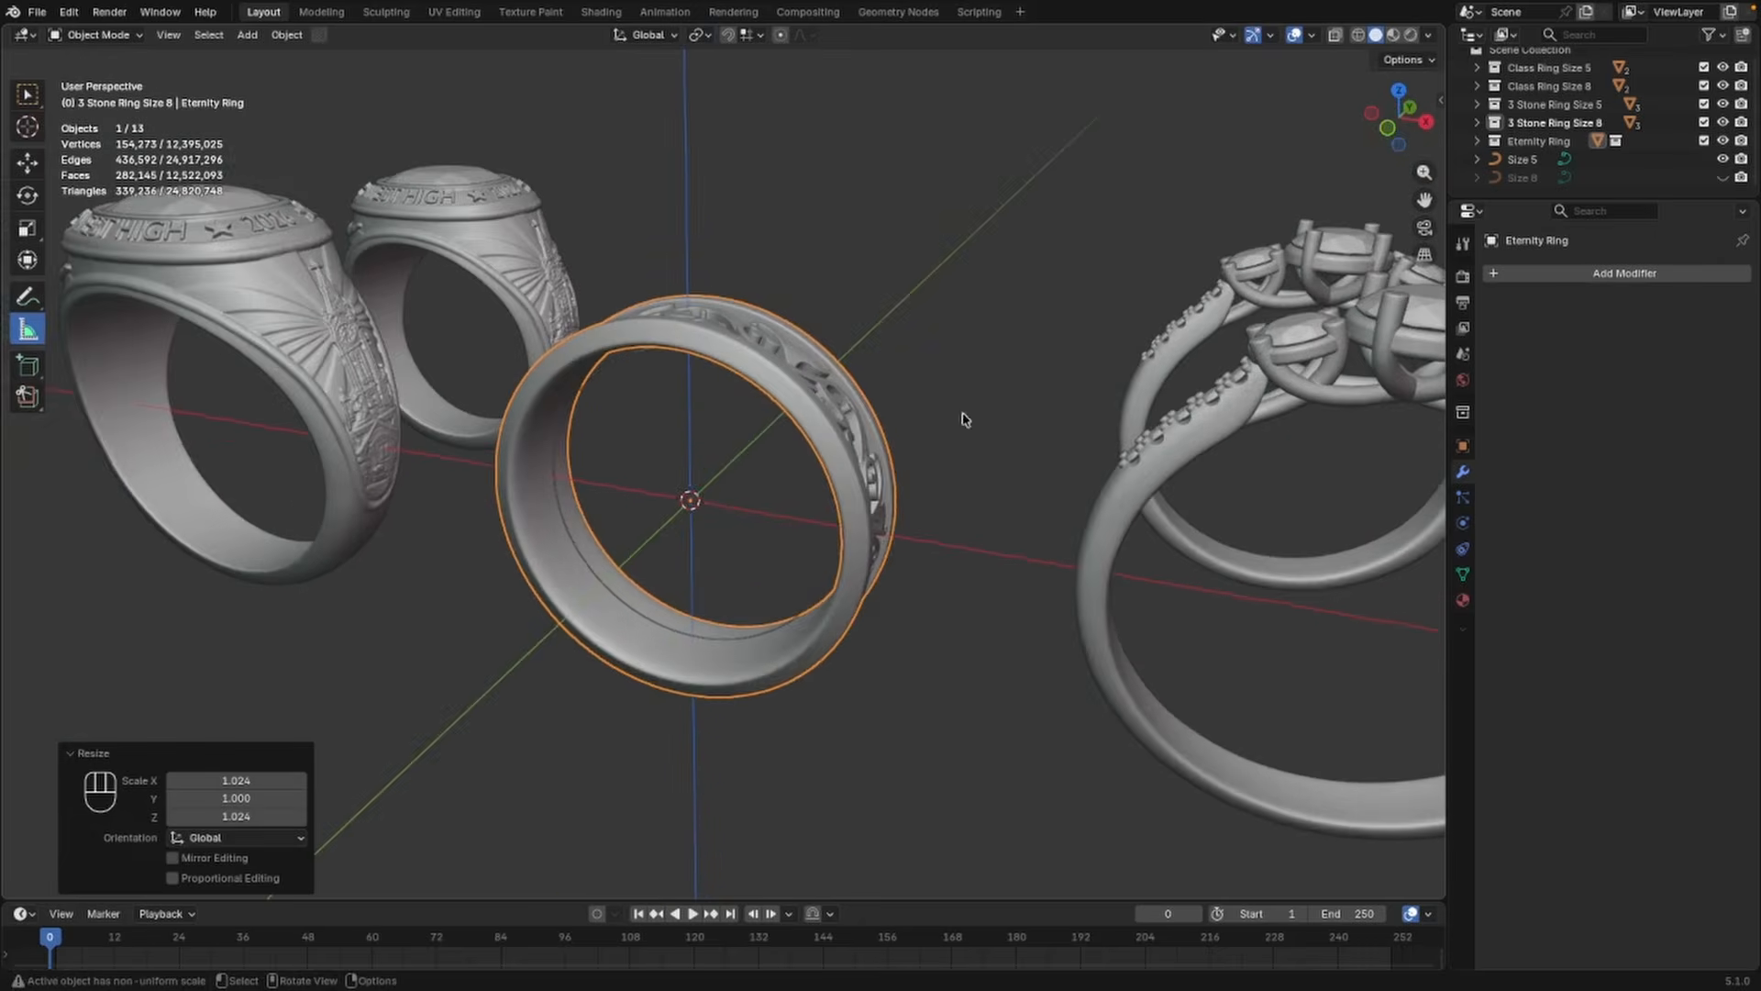
pyautogui.click(891, 479)
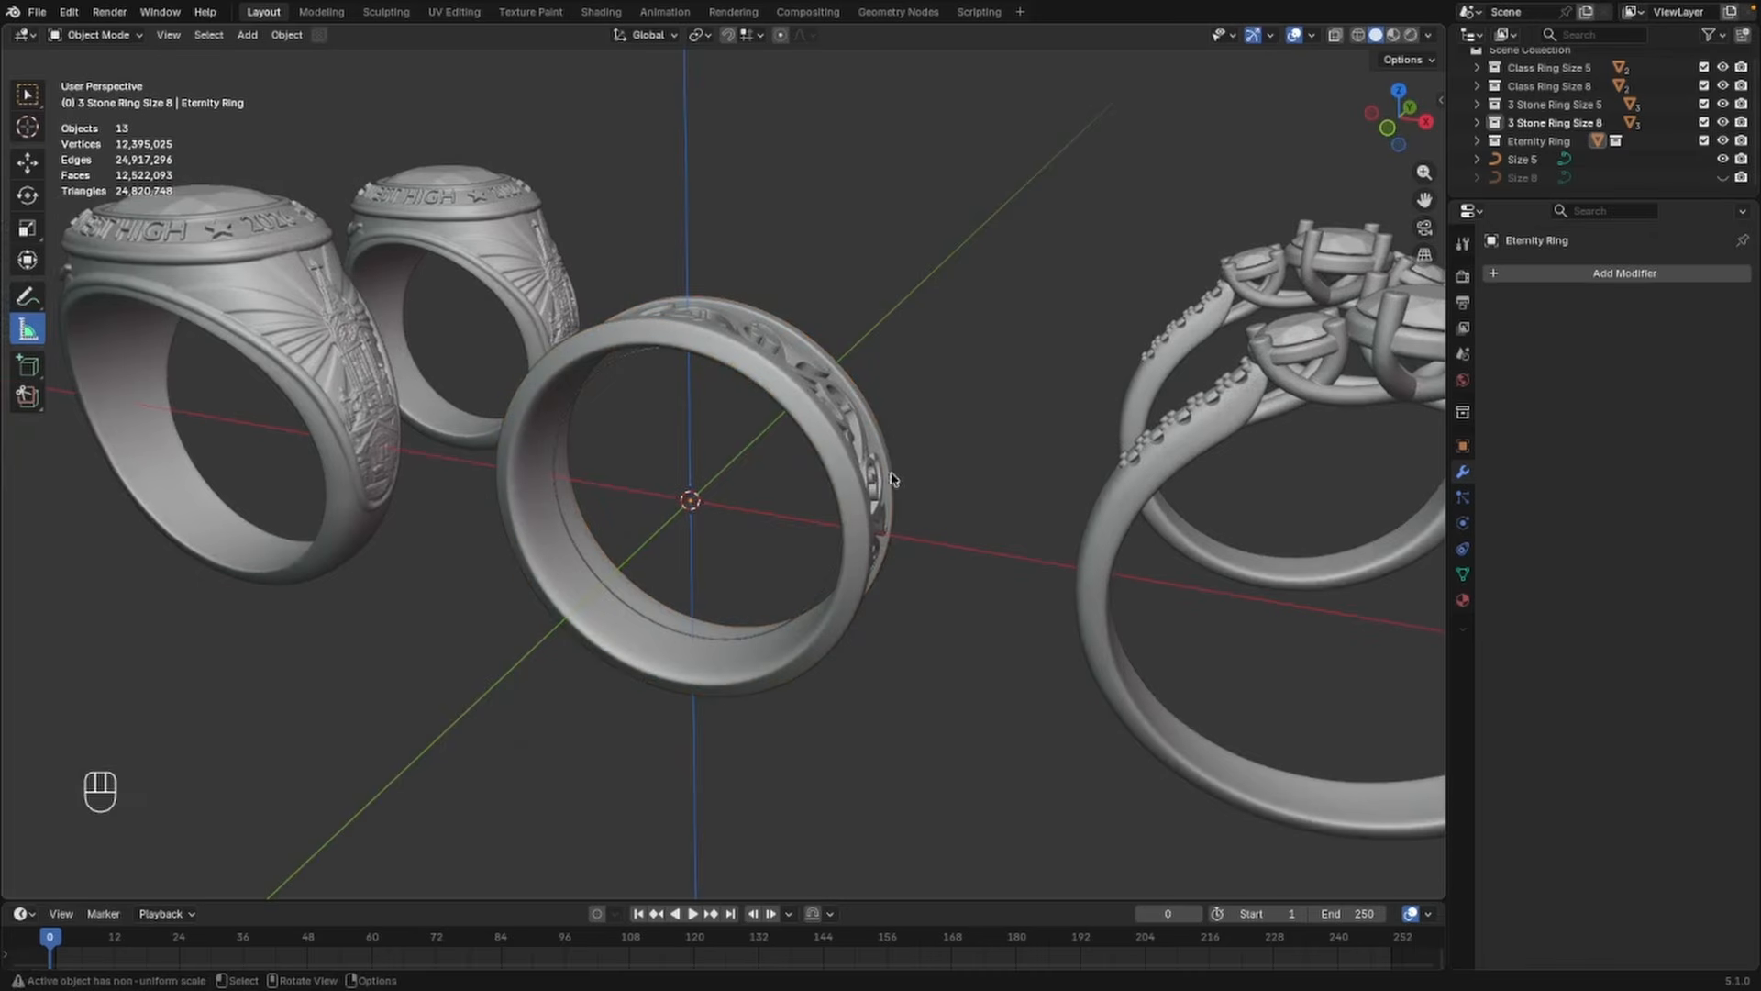
pyautogui.click(838, 416)
pyautogui.moveTo(838, 416); pyautogui.dragTo(821, 424, button='middle')
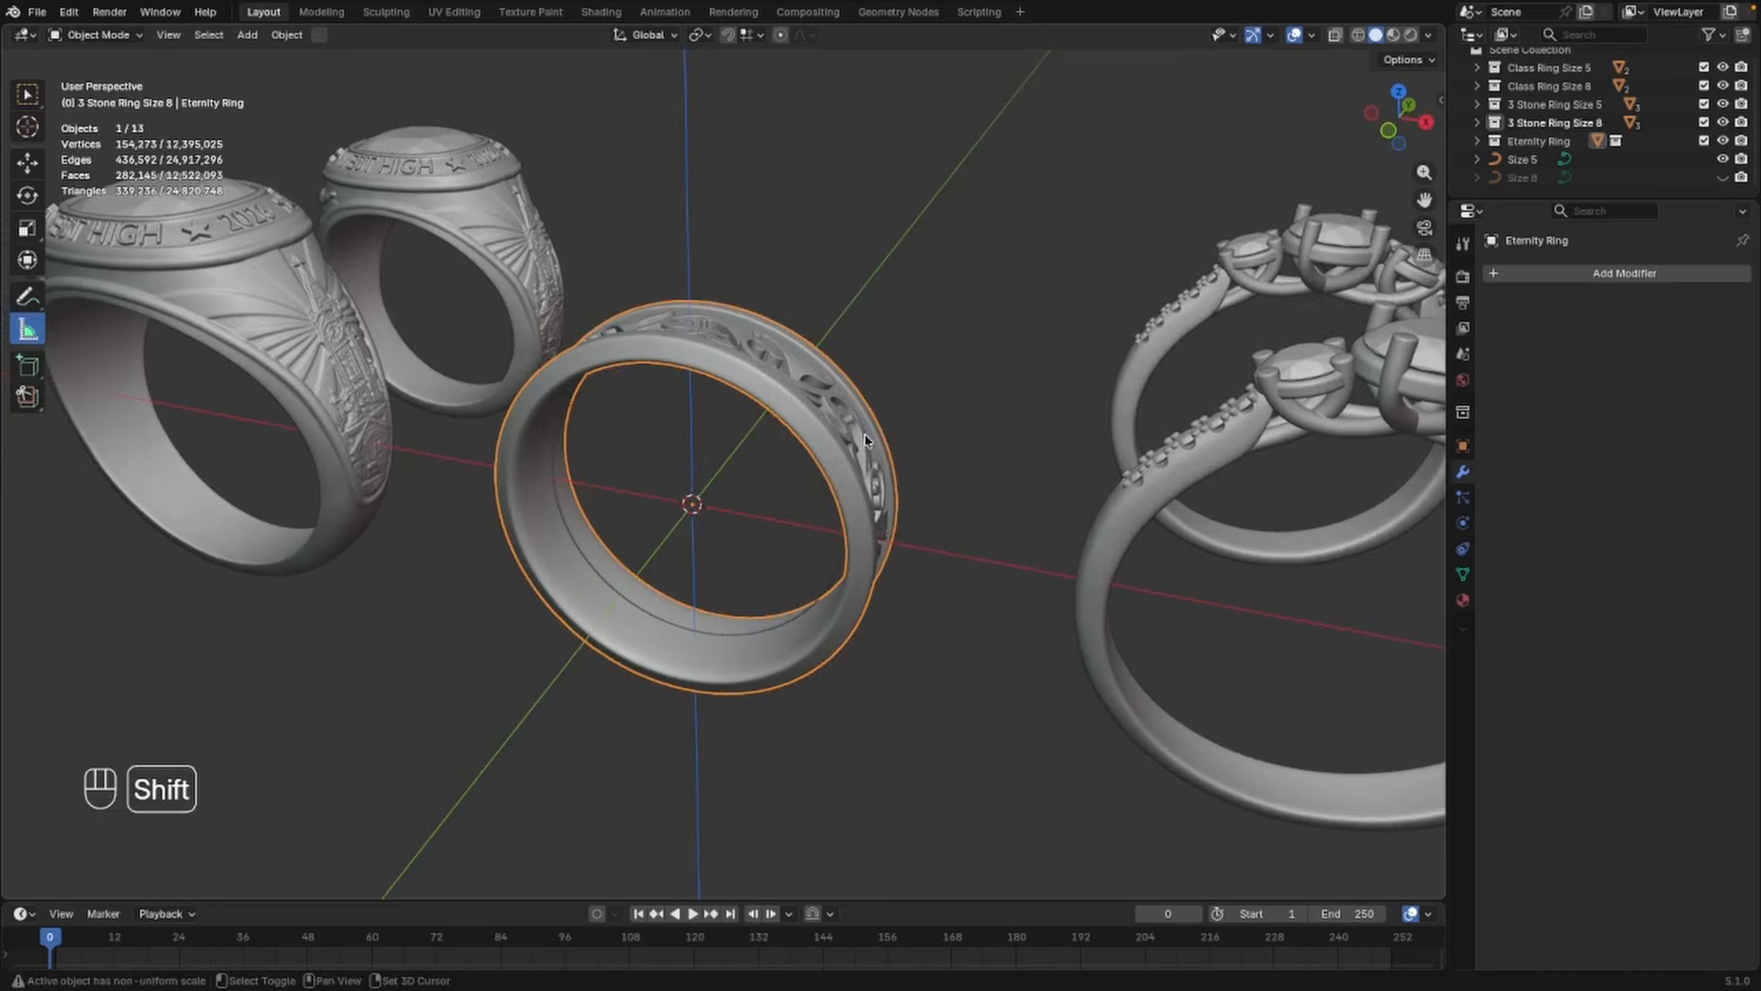
pyautogui.hotkey('shift', 'a')
pyautogui.moveTo(862, 438)
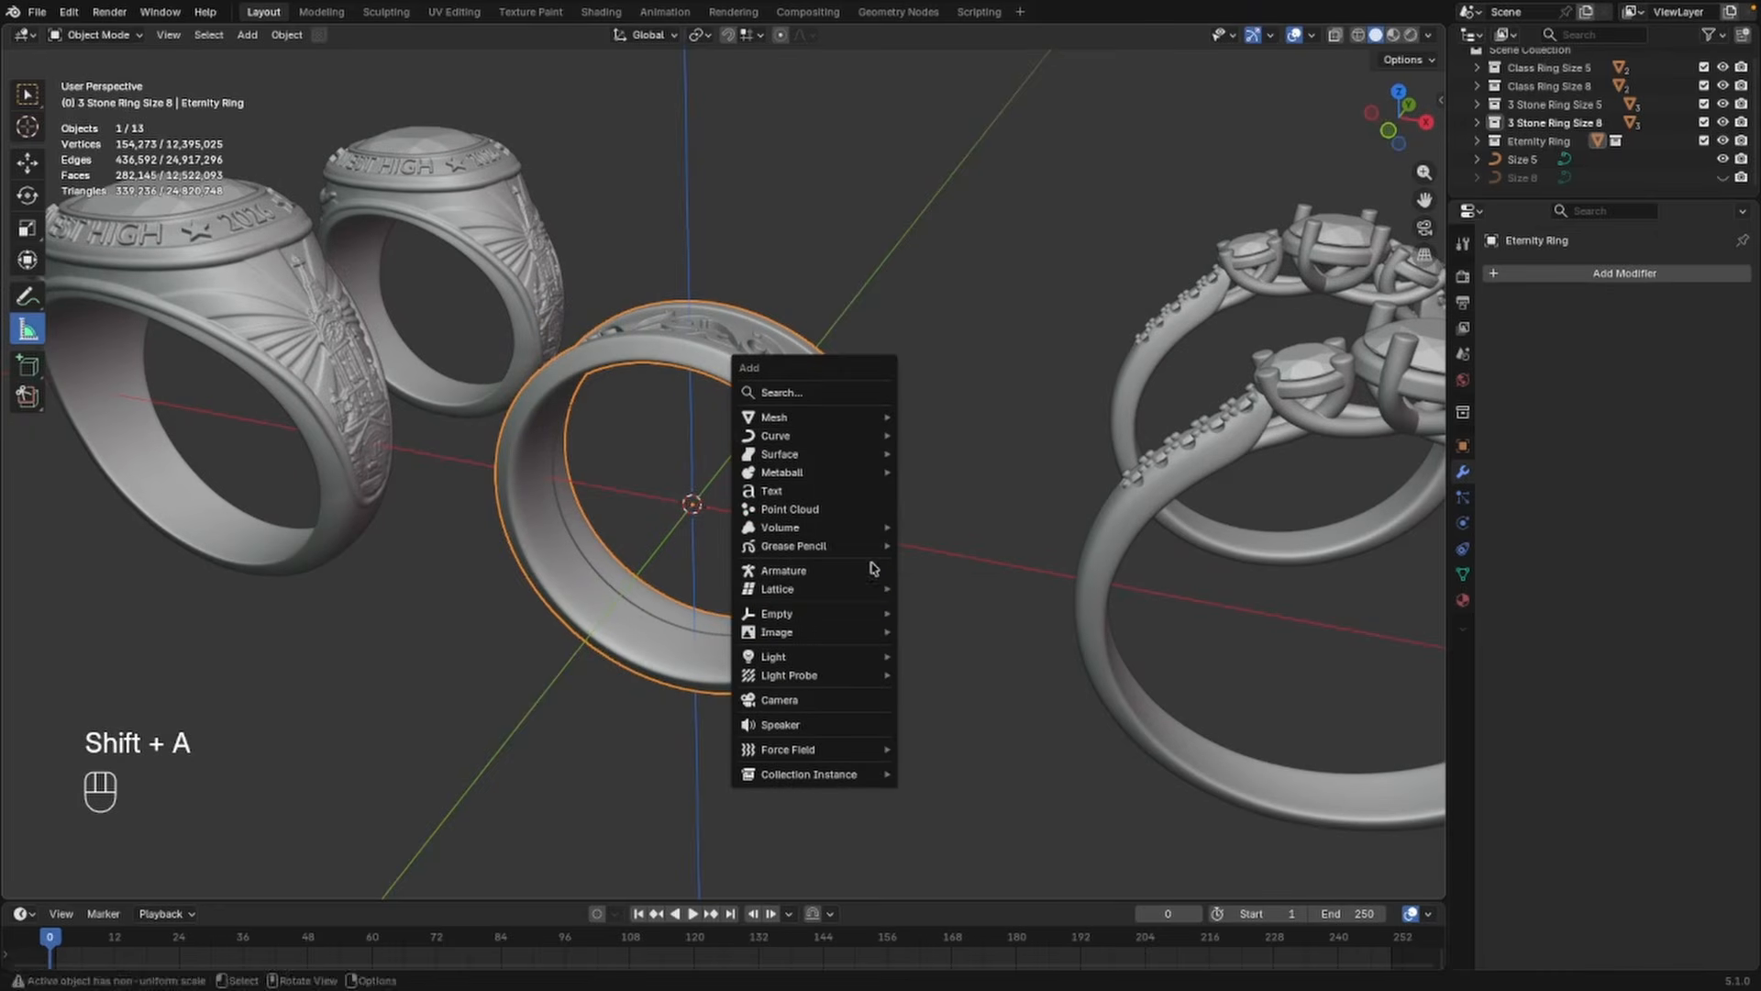
pyautogui.moveTo(825, 596)
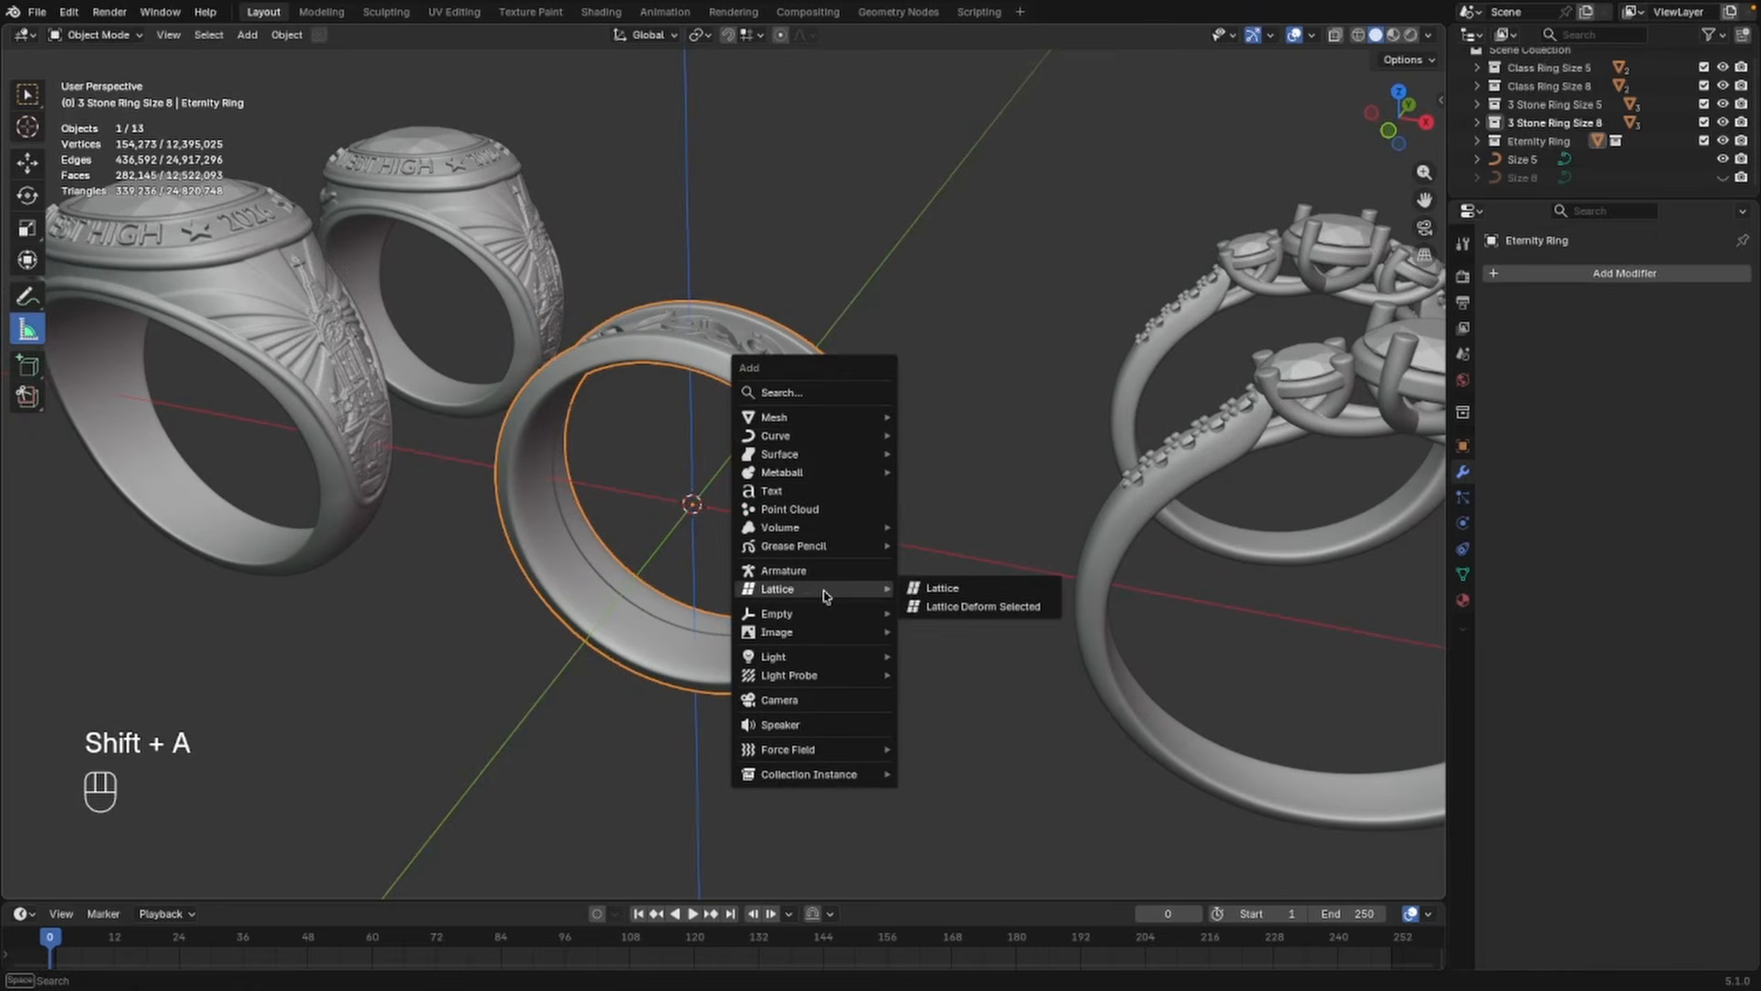
pyautogui.click(980, 607)
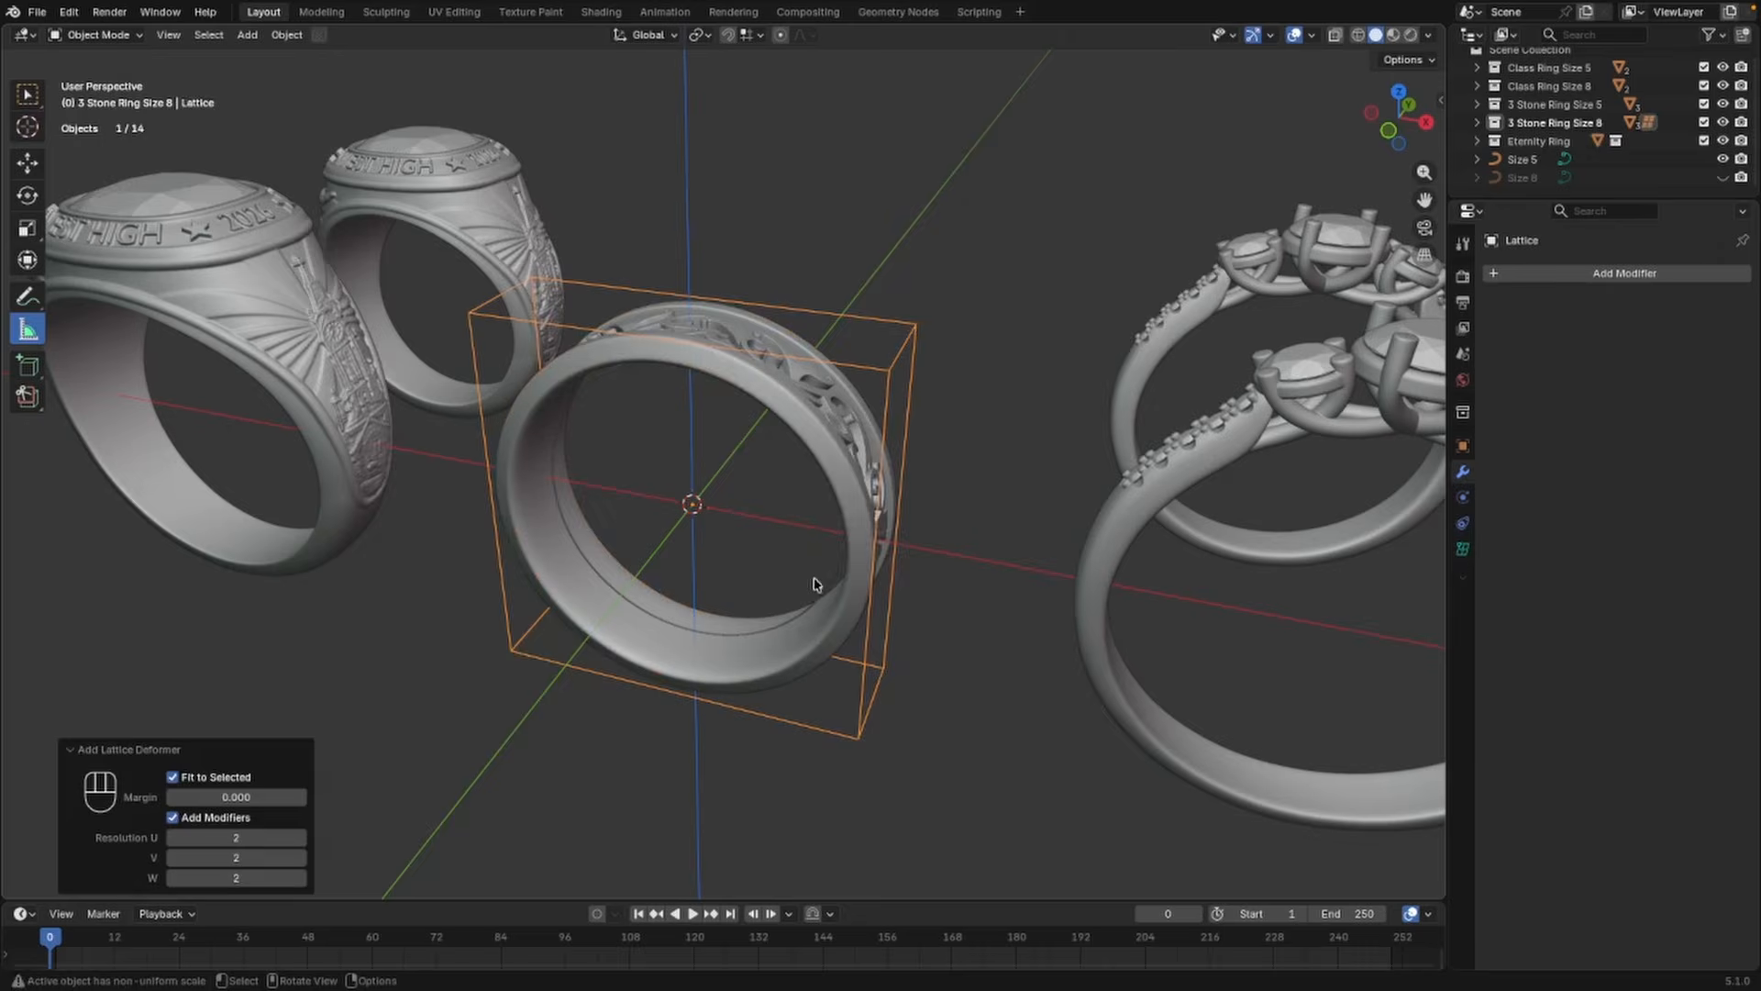
# Set the lattice's V resolution to 1
pyautogui.moveTo(814, 585); pyautogui.dragTo(1163, 626, button='middle')
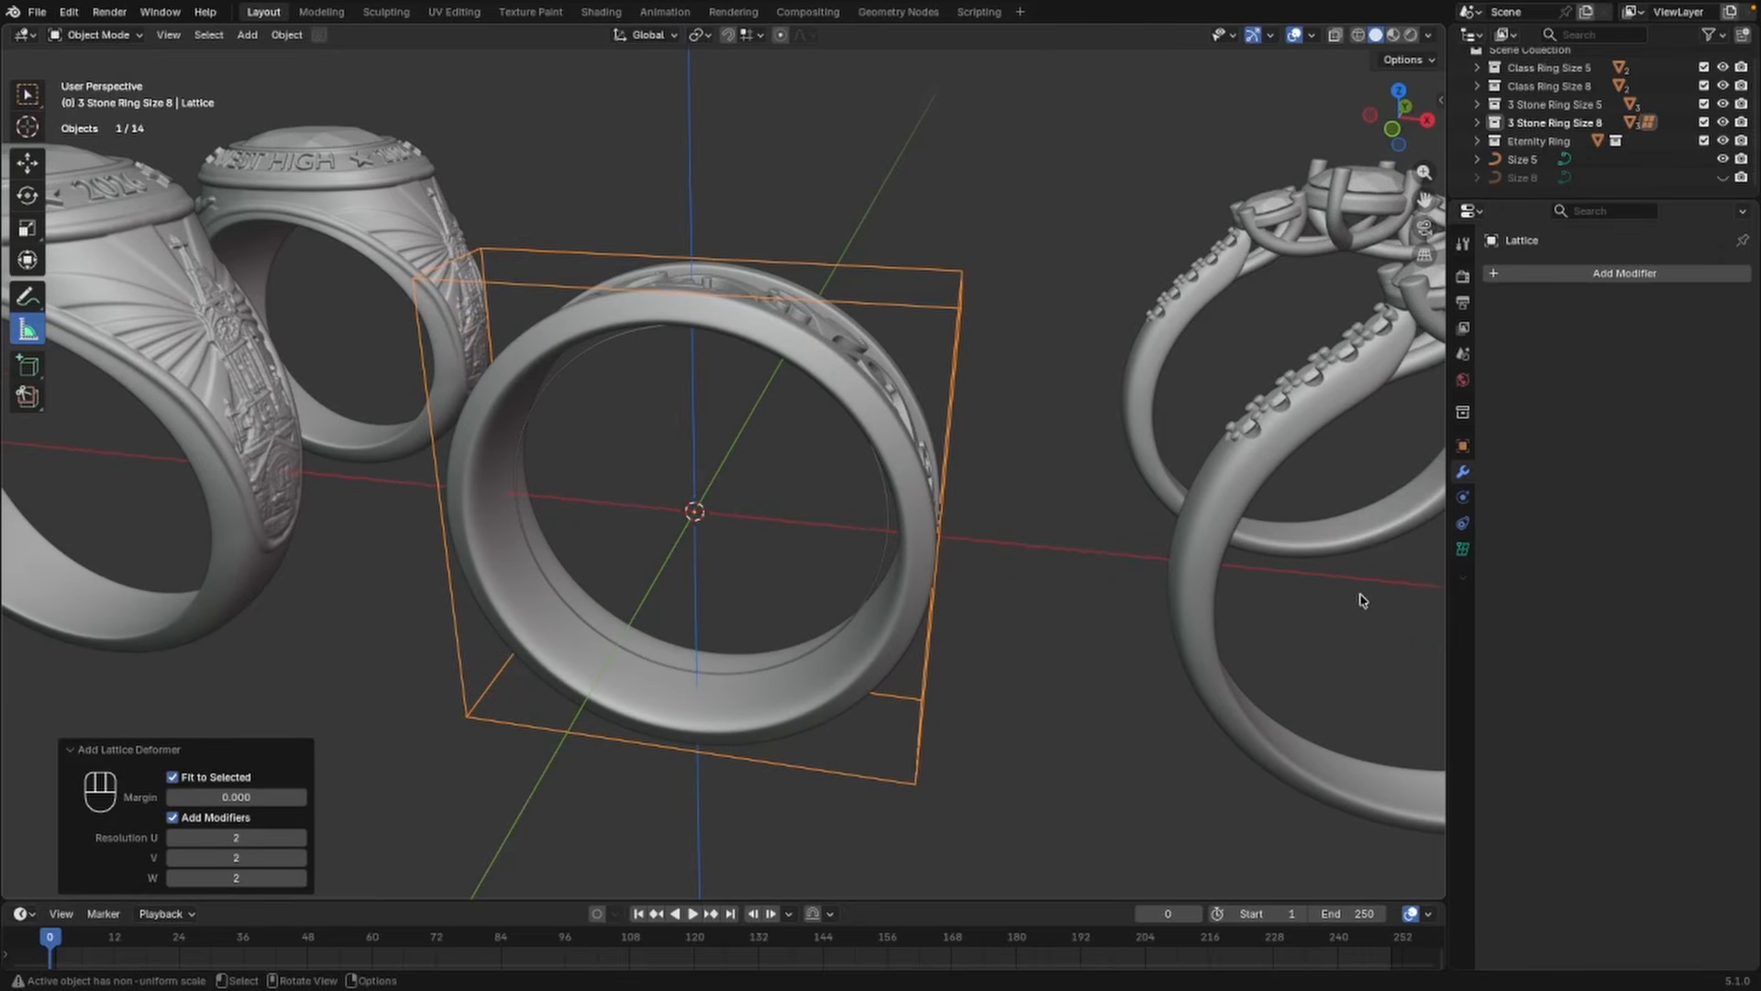
pyautogui.click(1463, 550)
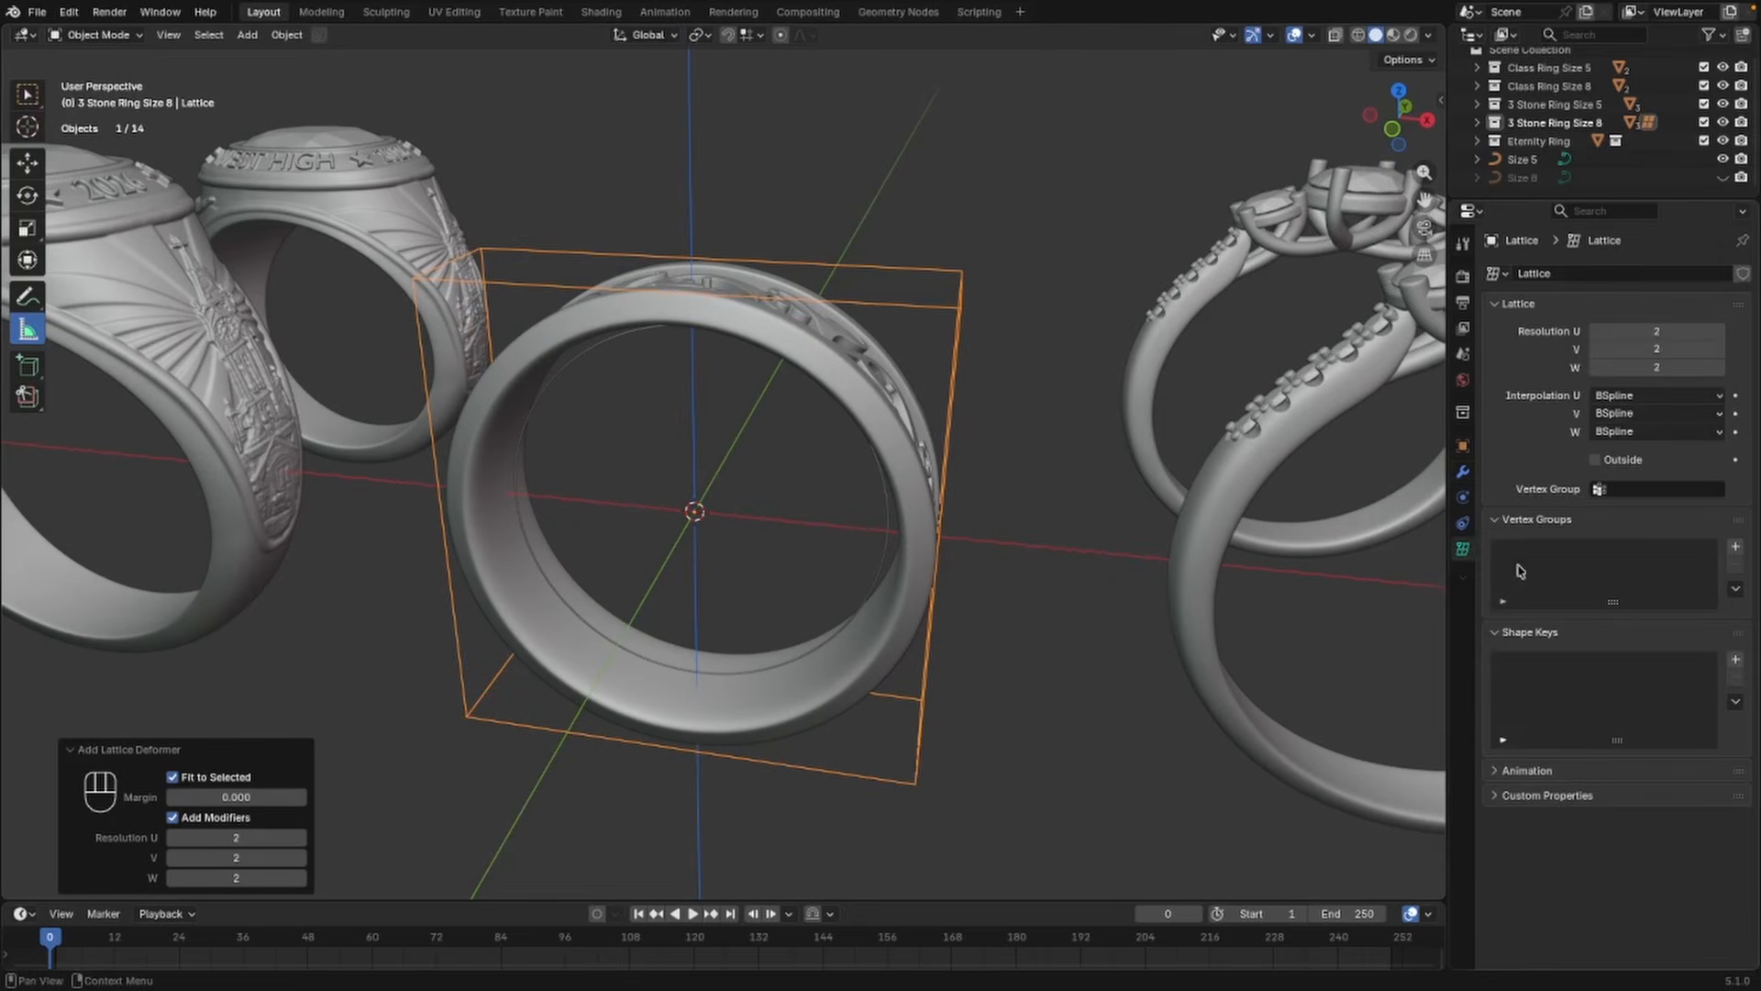
pyautogui.click(1693, 348)
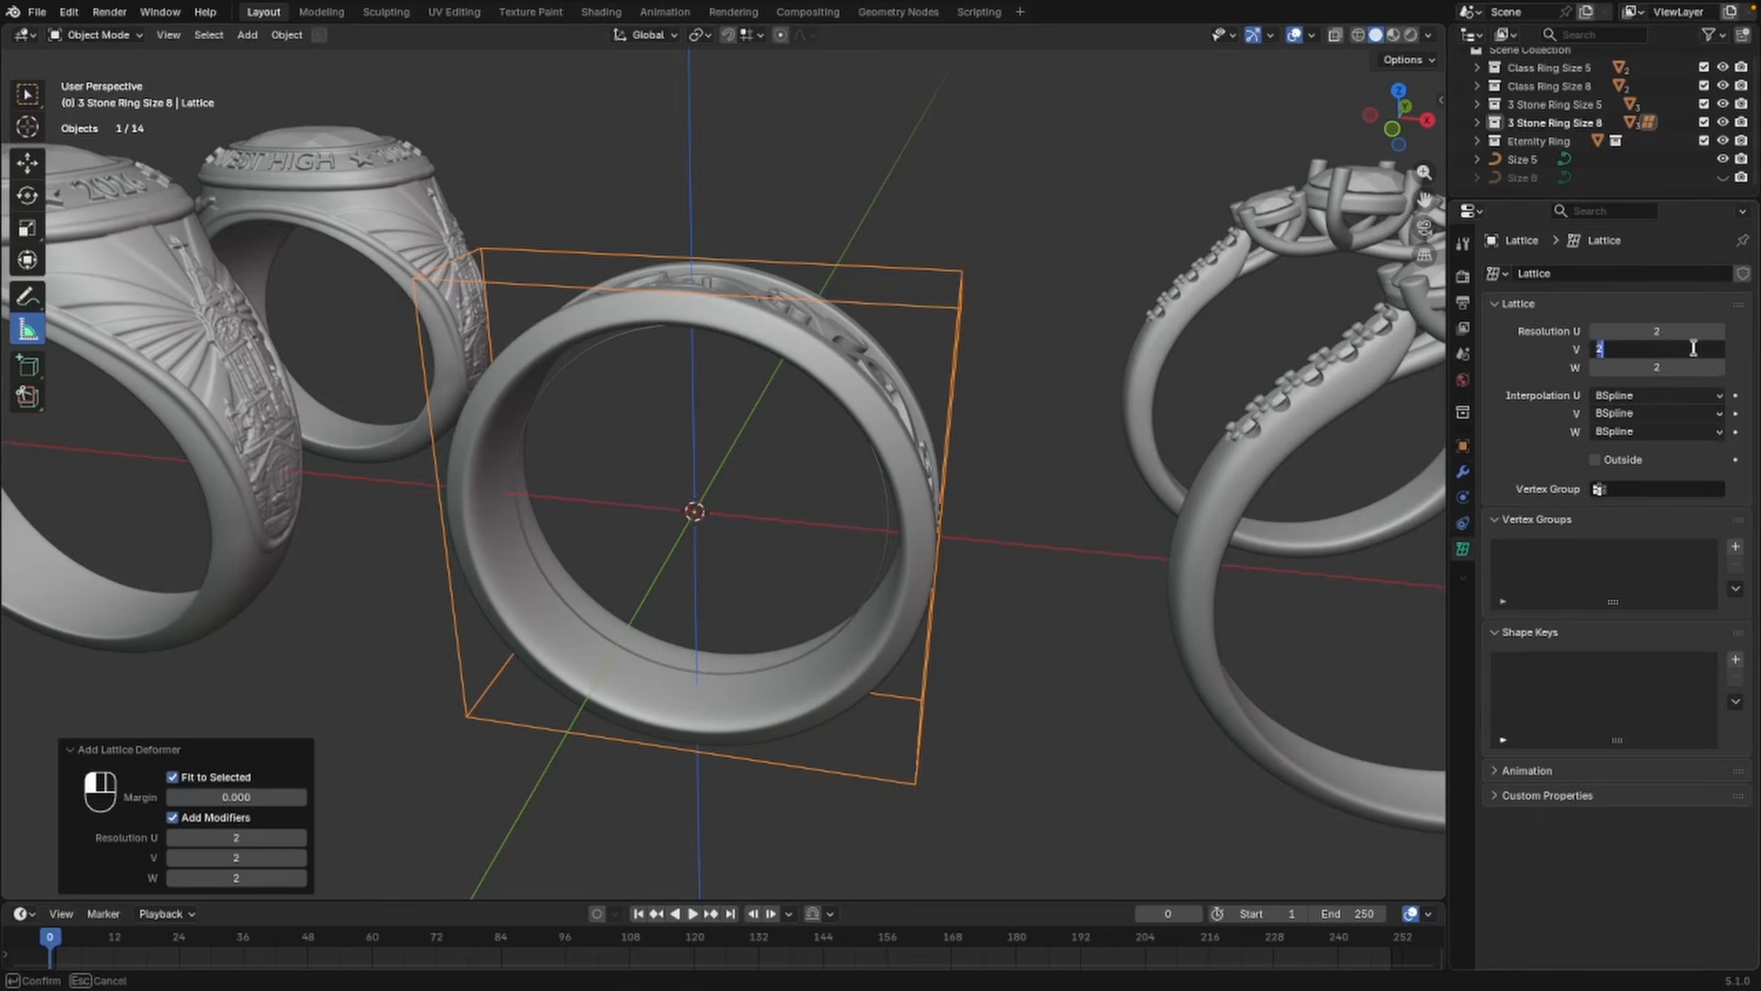
pyautogui.press('Return')
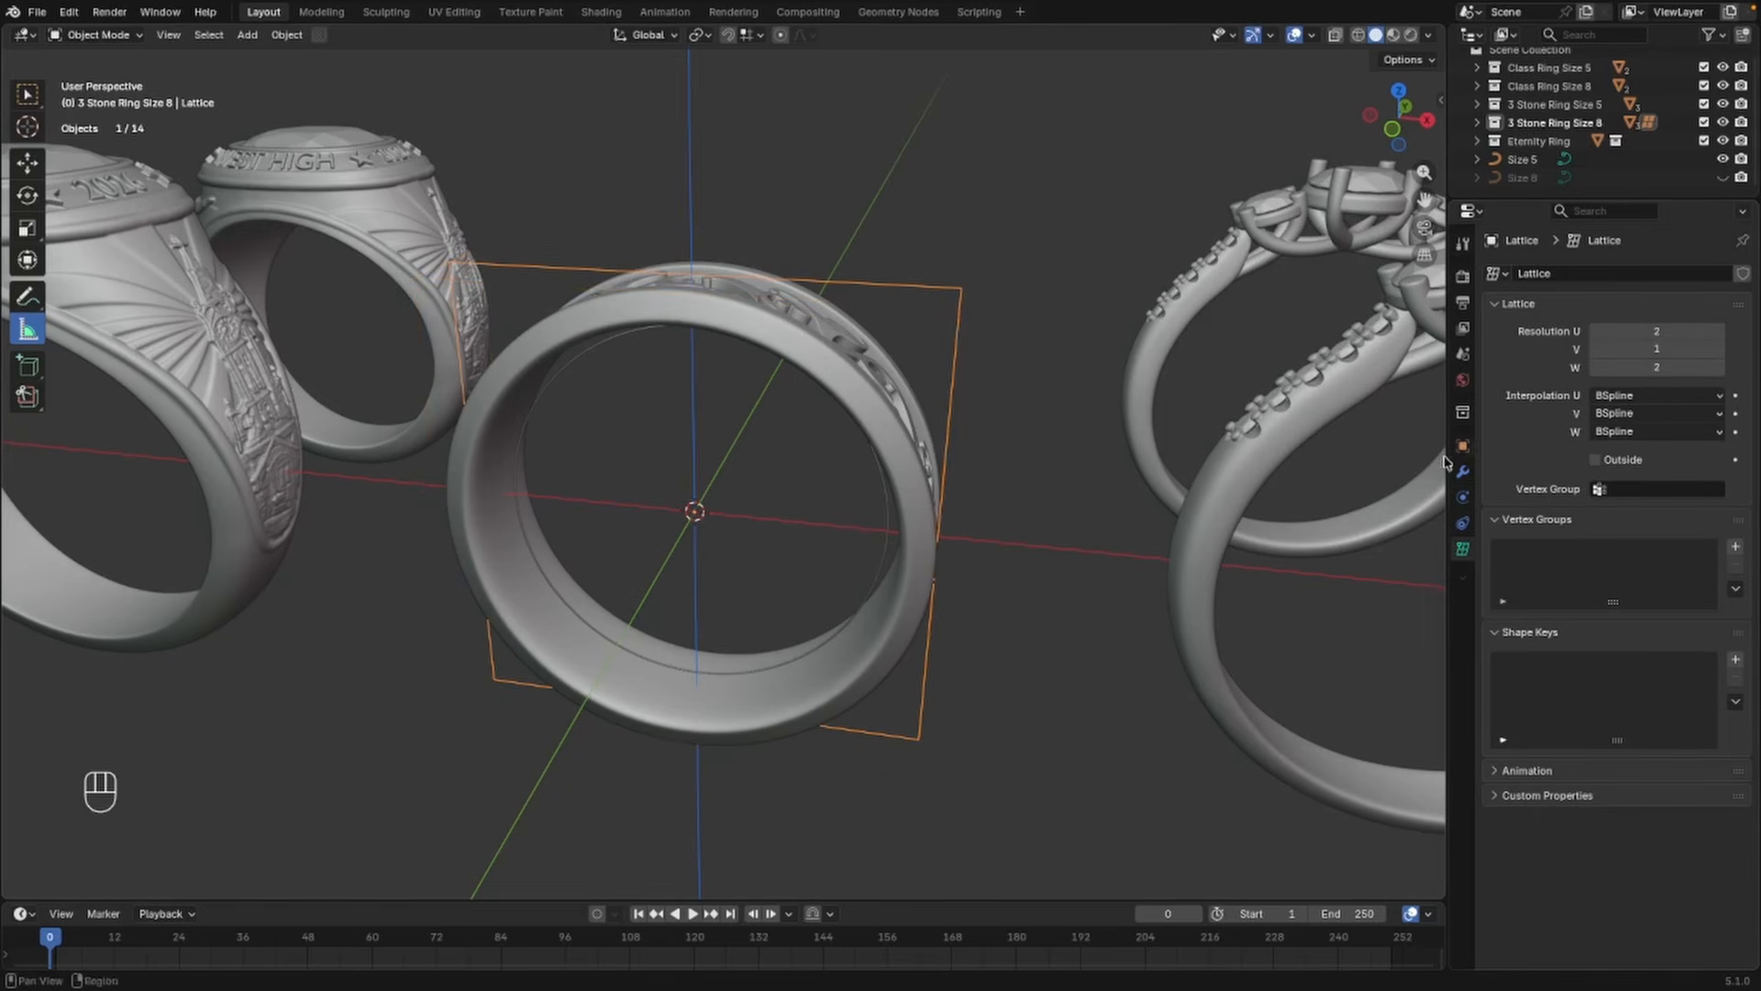
# Raise the lattice's U resolution to 10
pyautogui.click(1719, 331)
pyautogui.click(1719, 331)
pyautogui.click(1719, 331)
pyautogui.click(1719, 332)
pyautogui.click(1719, 331)
pyautogui.click(1719, 332)
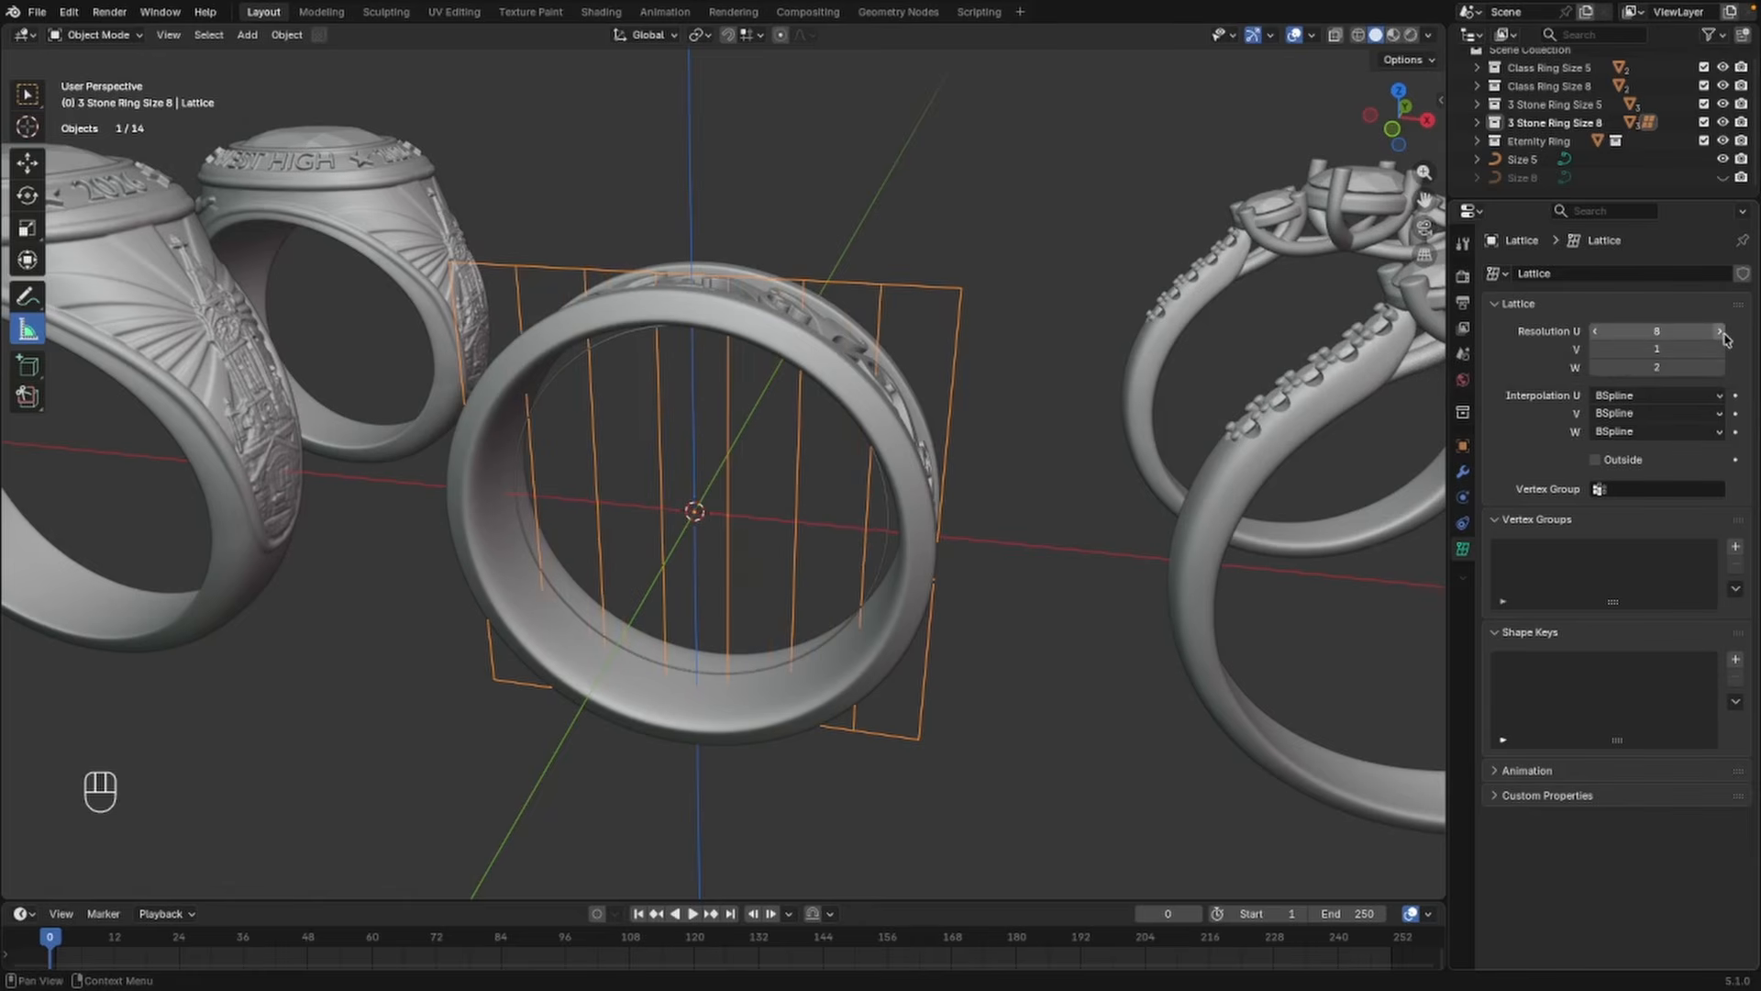
pyautogui.click(1719, 331)
pyautogui.click(1719, 332)
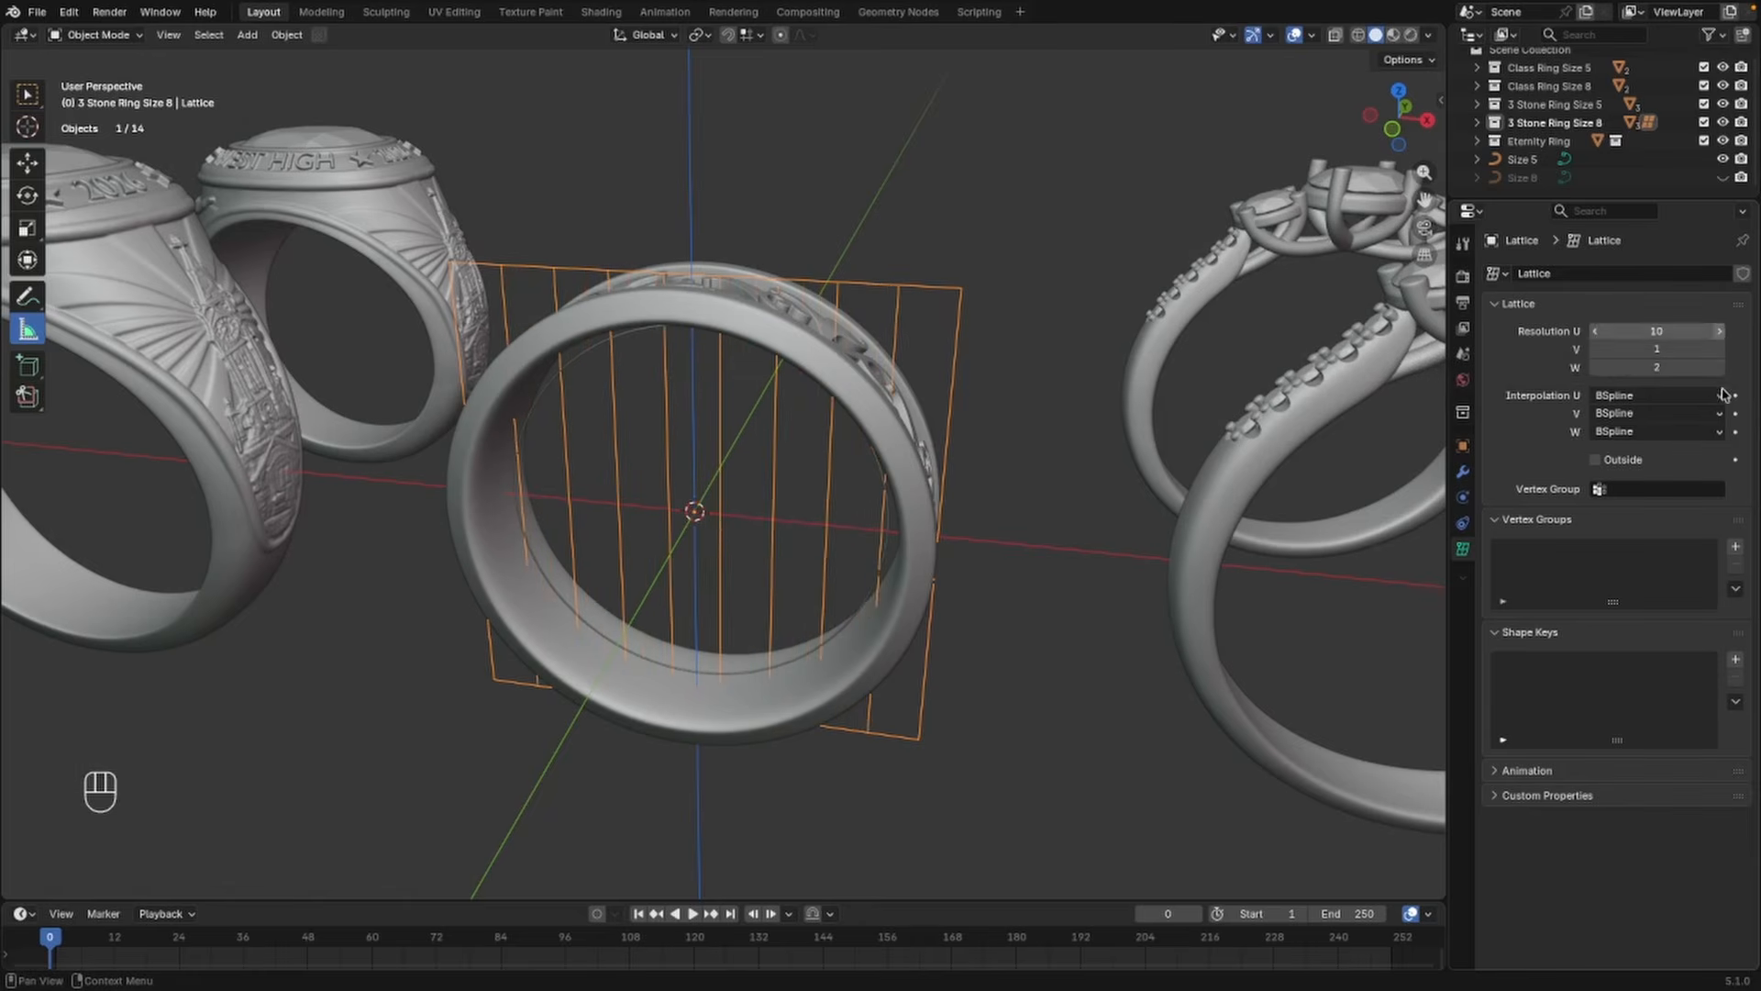
# Raise the lattice's W resolution to 10
pyautogui.click(1719, 367)
pyautogui.click(1719, 367)
pyautogui.click(1719, 367)
pyautogui.click(1719, 367)
pyautogui.click(1719, 367)
pyautogui.click(1719, 366)
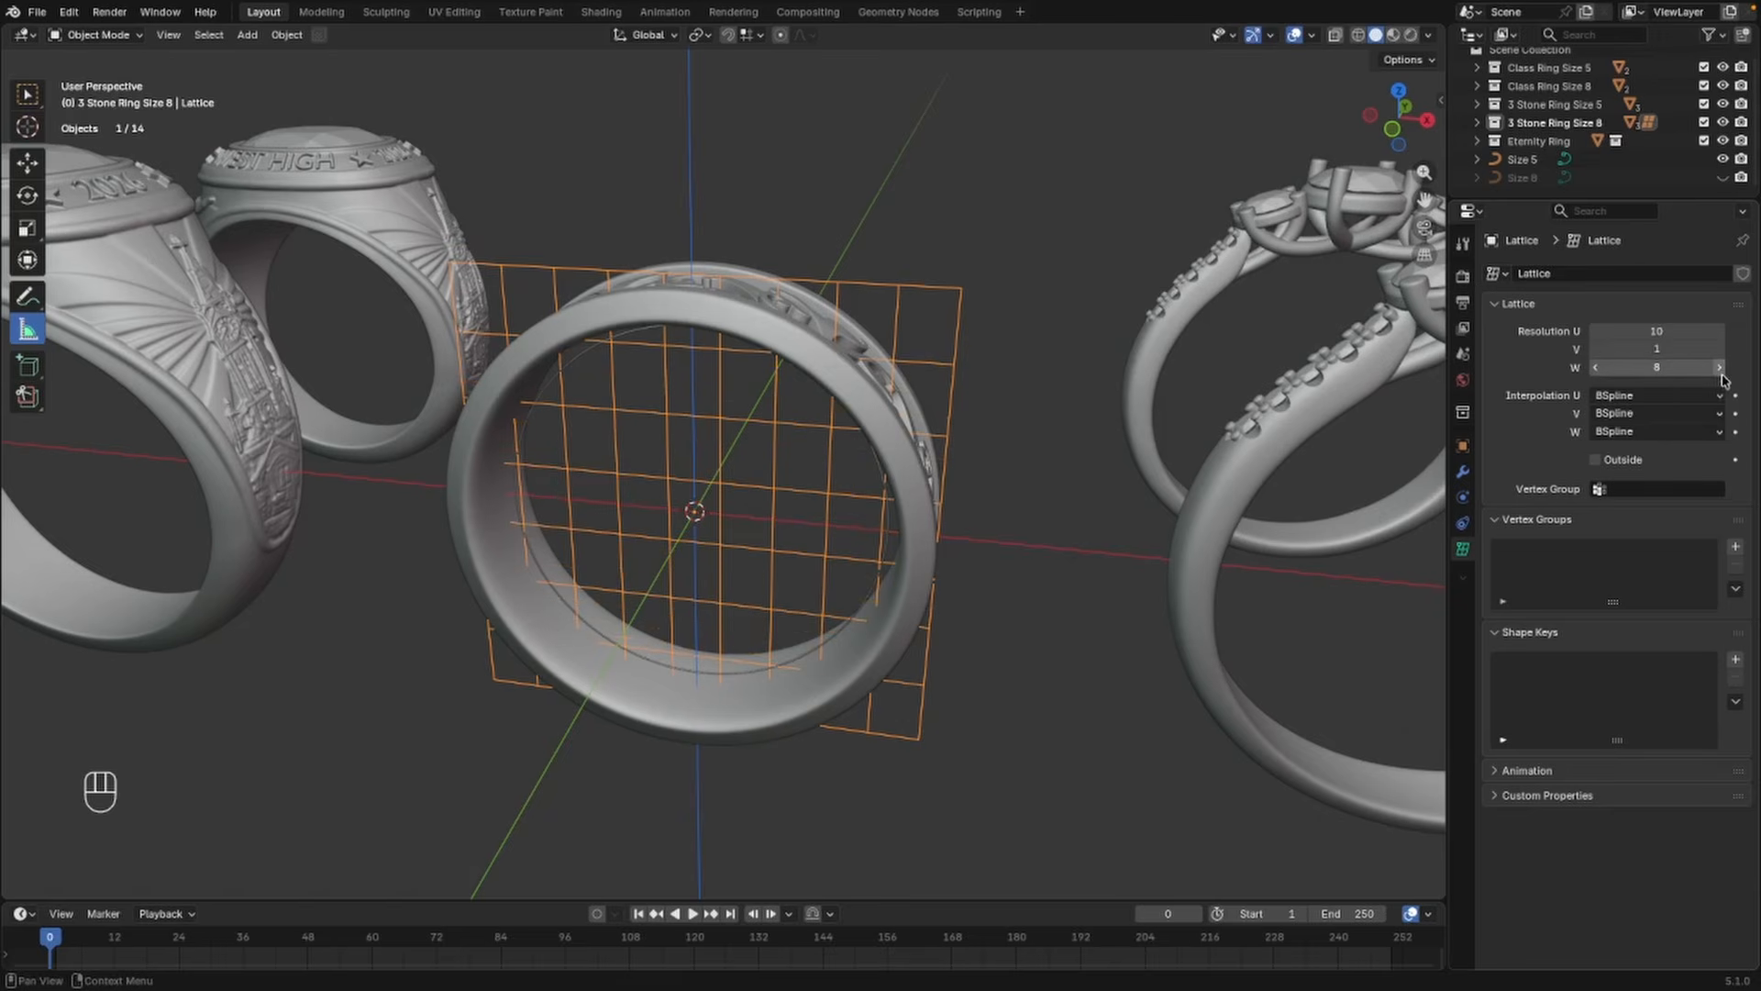
pyautogui.click(1719, 367)
pyautogui.click(1719, 367)
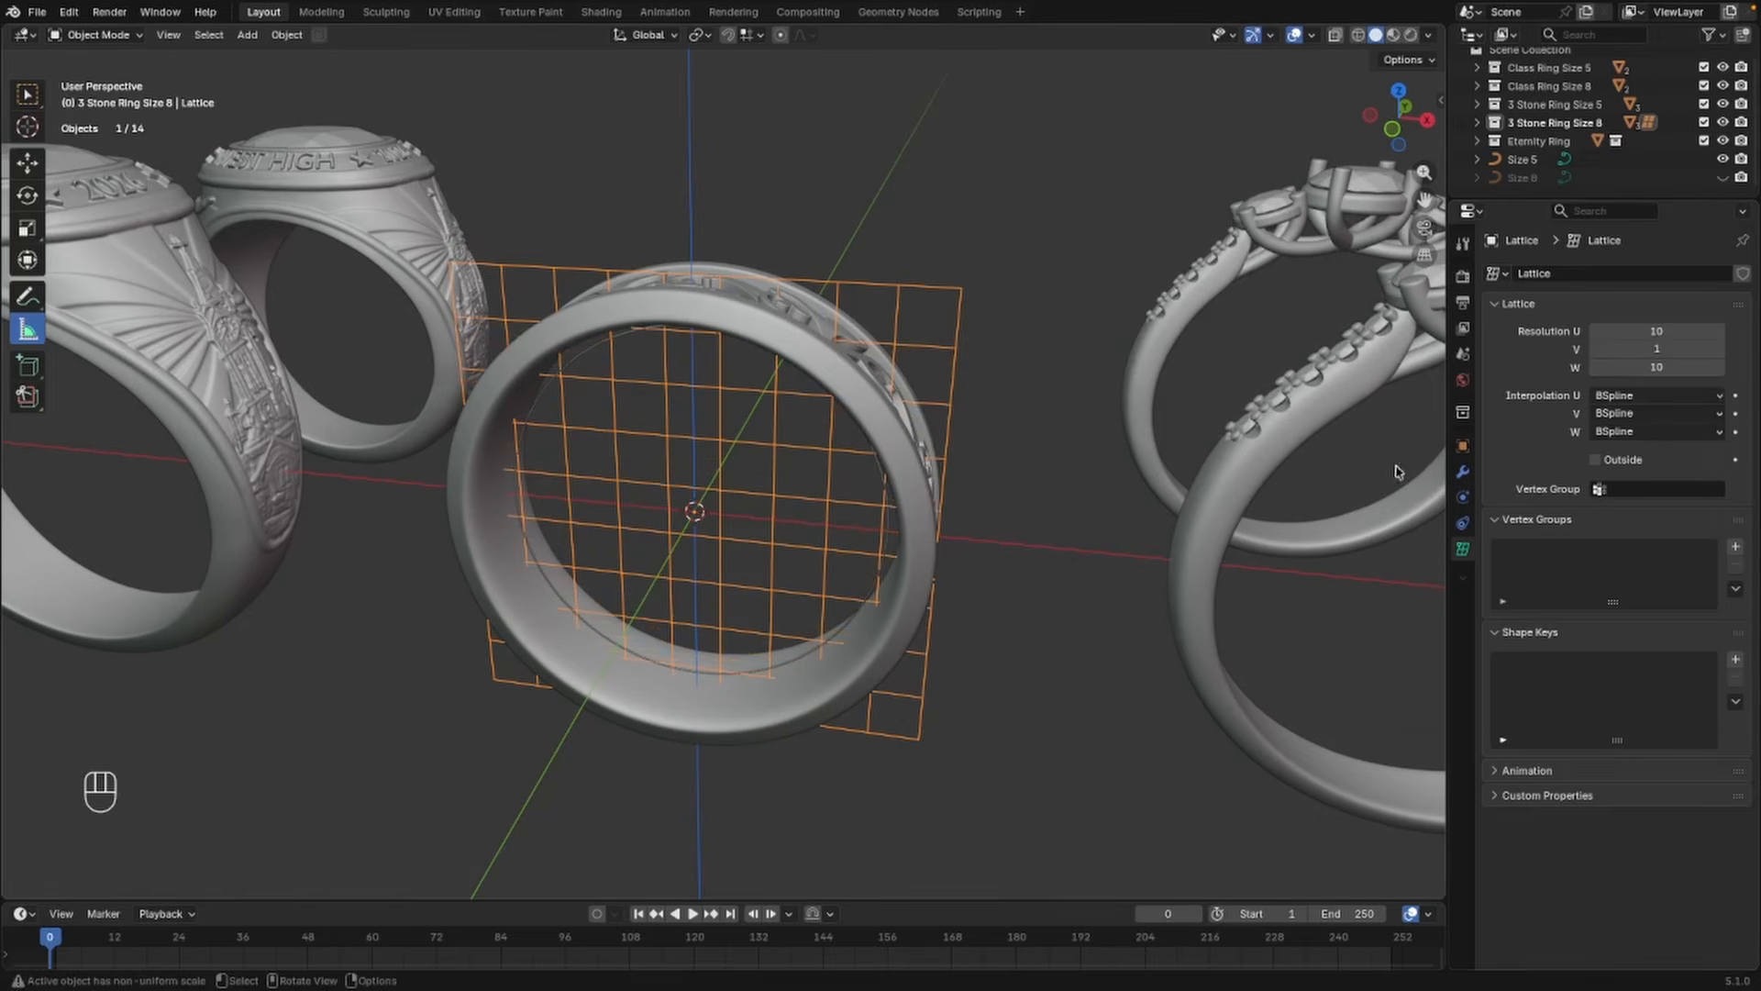
# Edit the lattice in front view and select its four central control points
pyautogui.moveTo(693, 408); pyautogui.dragTo(782, 411, button='middle')
pyautogui.press('Tab')
pyautogui.scroll(2, 763, 444)
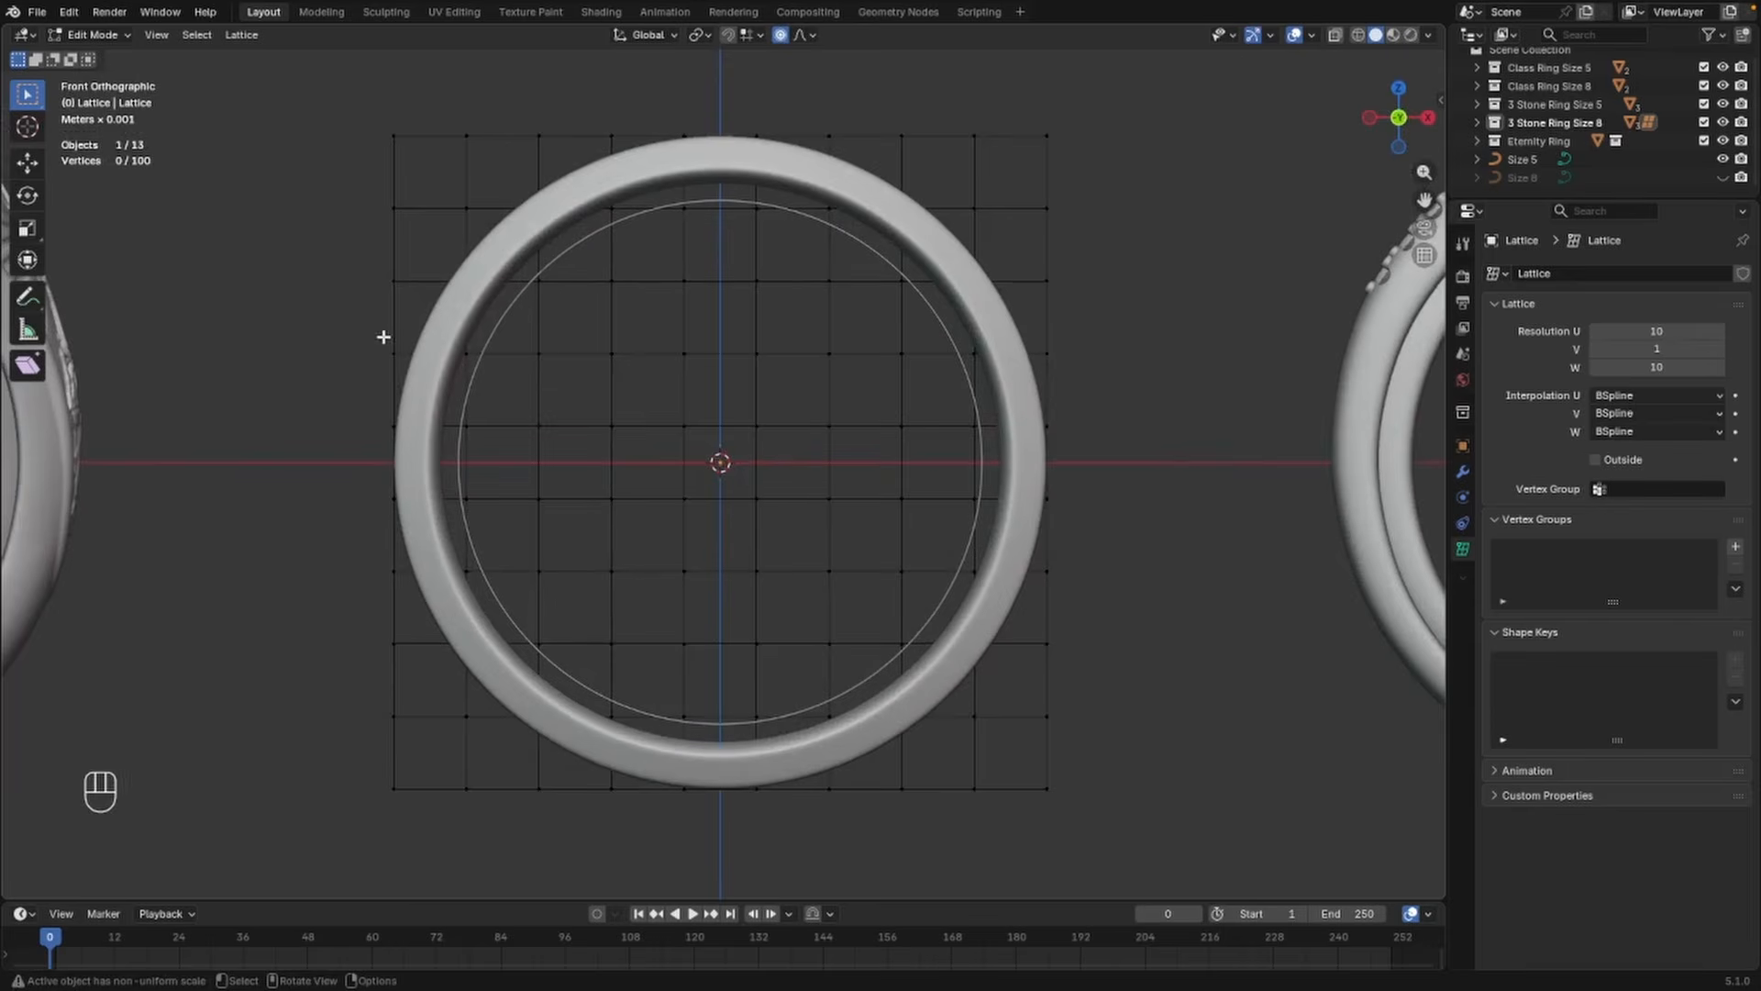
pyautogui.moveTo(785, 406); pyautogui.dragTo(664, 521)
# Enlarge the proportional editing influence to about 8.08 while trial-scaling the four central lattice points towards the Size 5 curve
pyautogui.press('s')
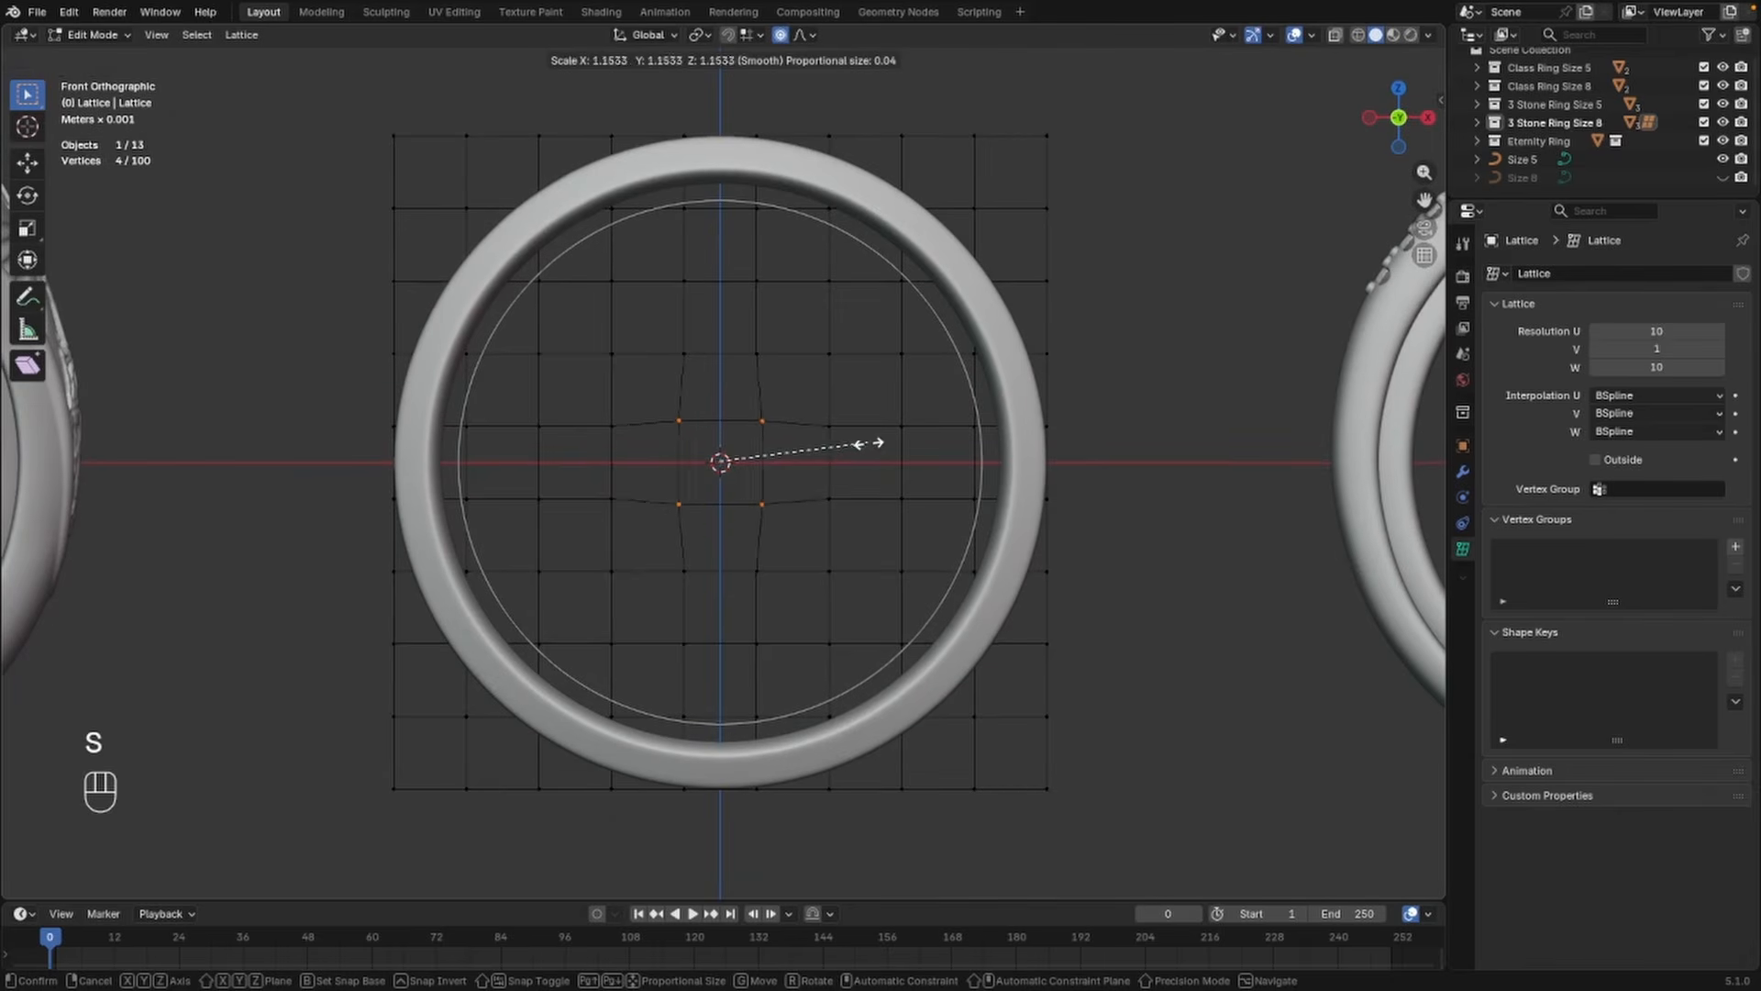
pyautogui.rightClick(853, 447)
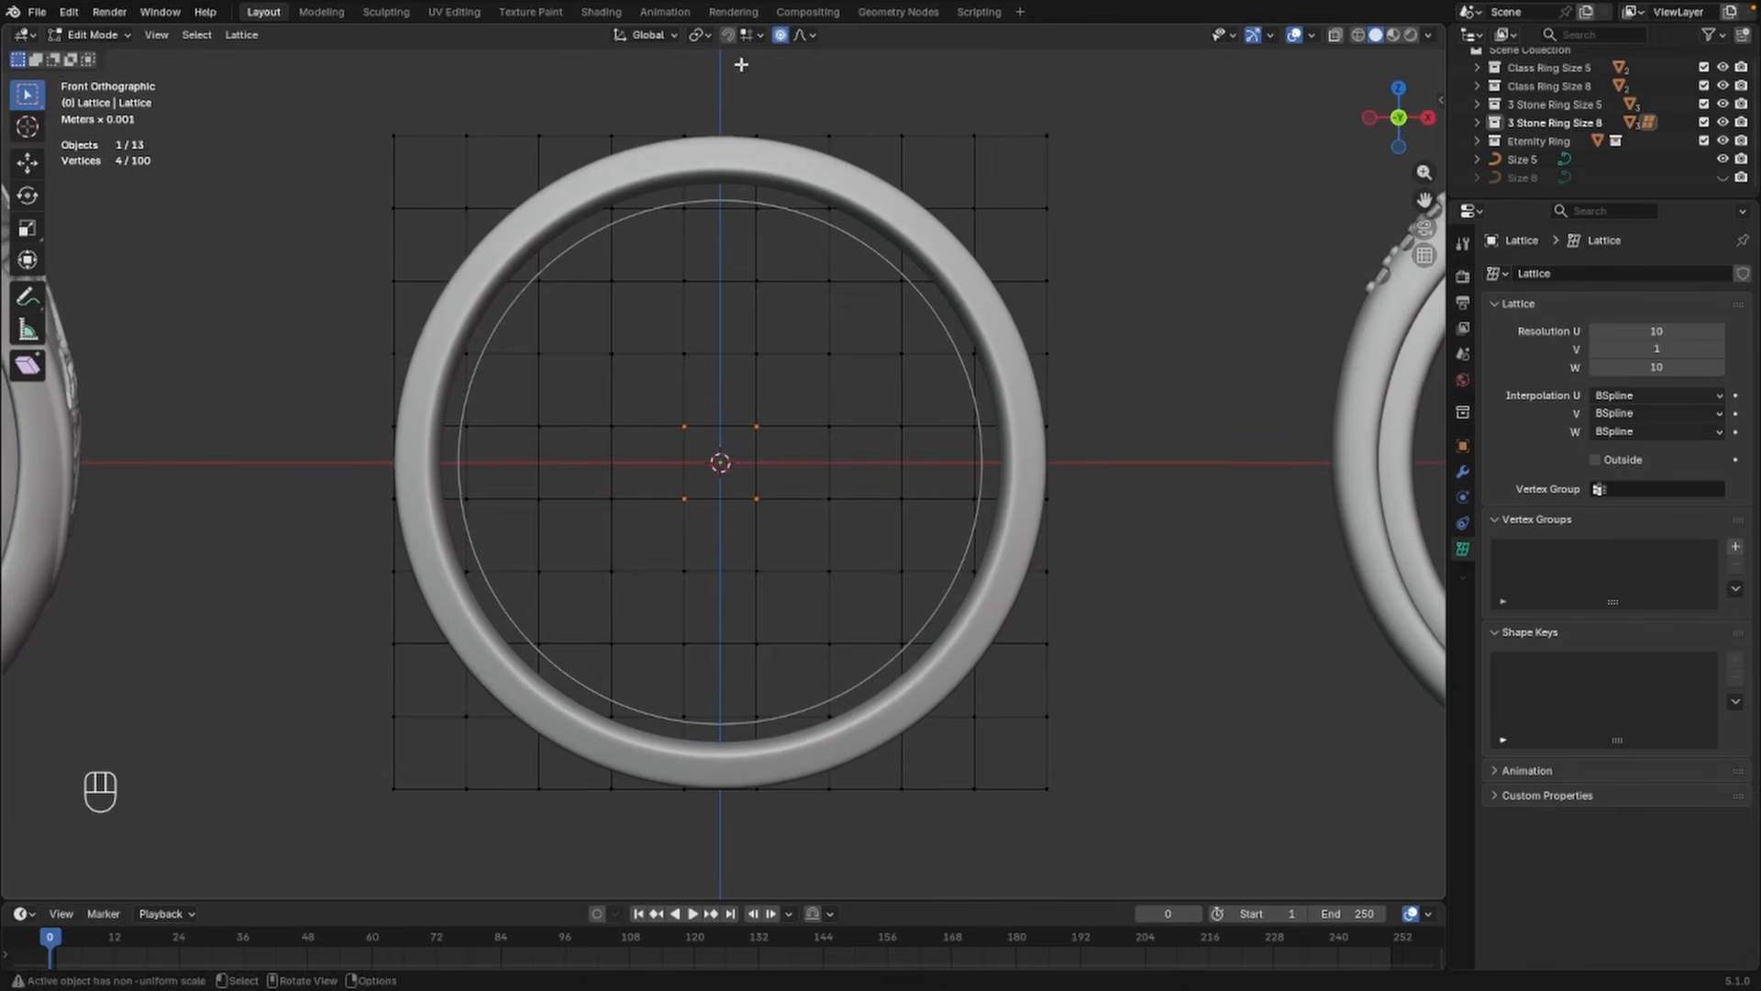
pyautogui.click(781, 35)
pyautogui.press('s')
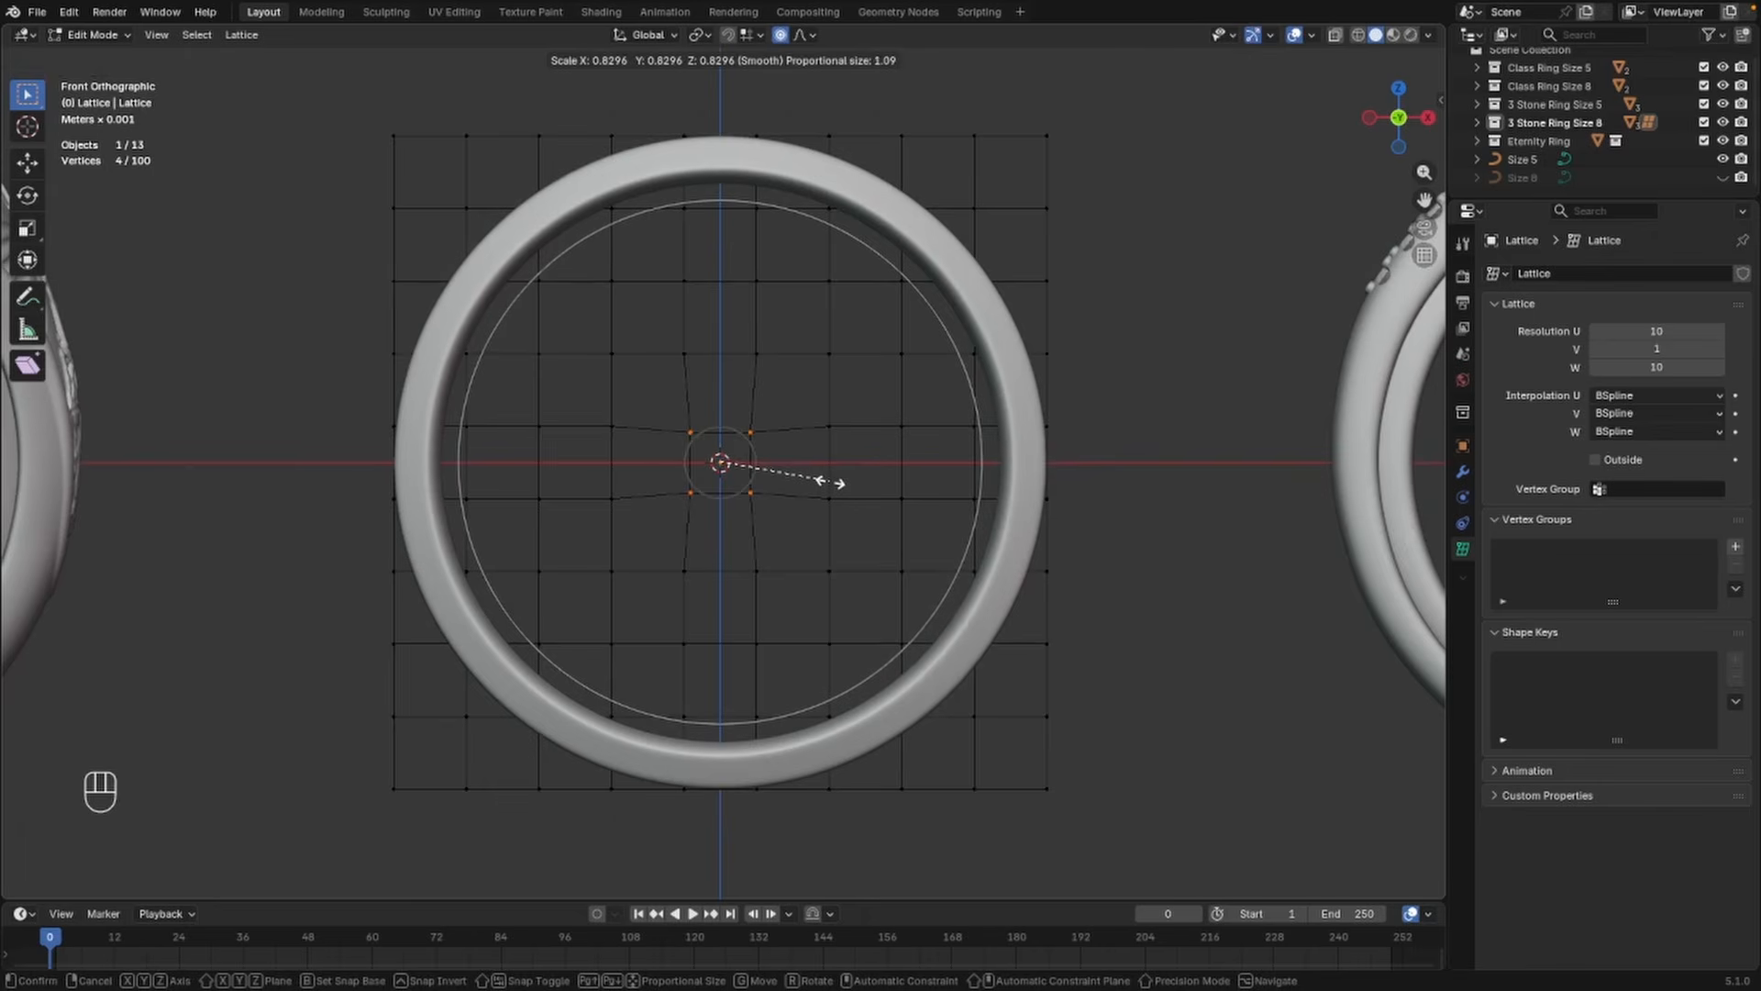
pyautogui.scroll(-20, 831, 482)
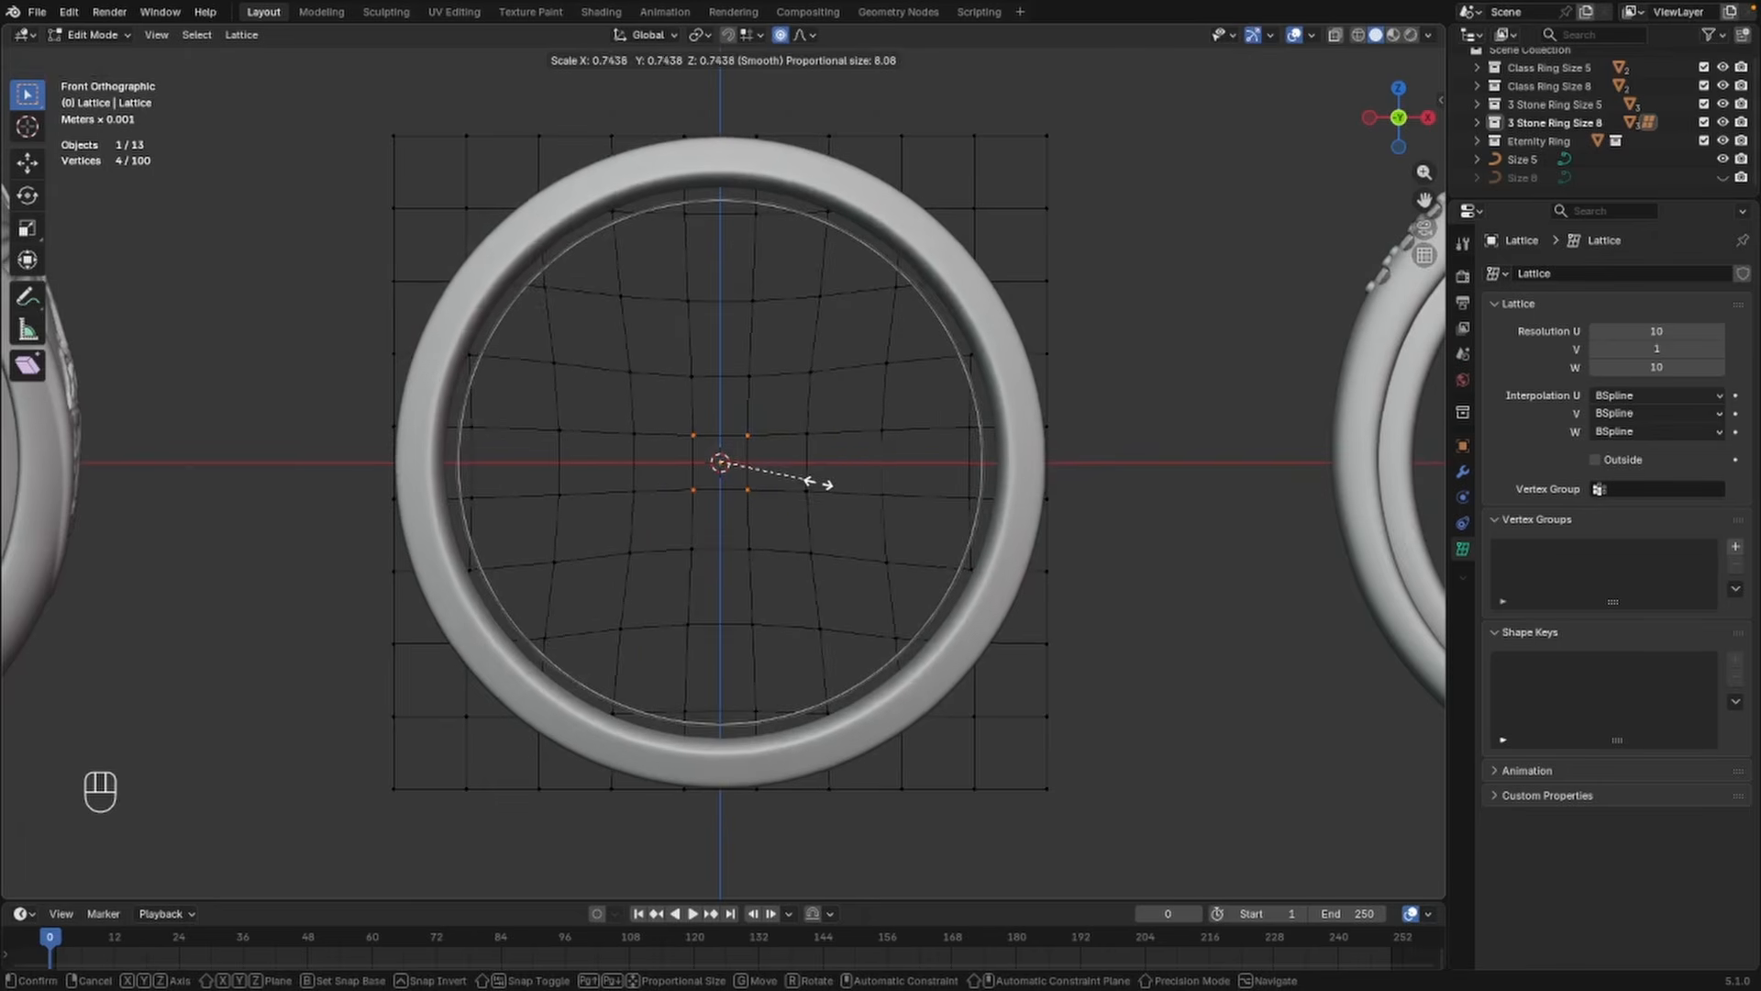
pyautogui.scroll(-1, 822, 487)
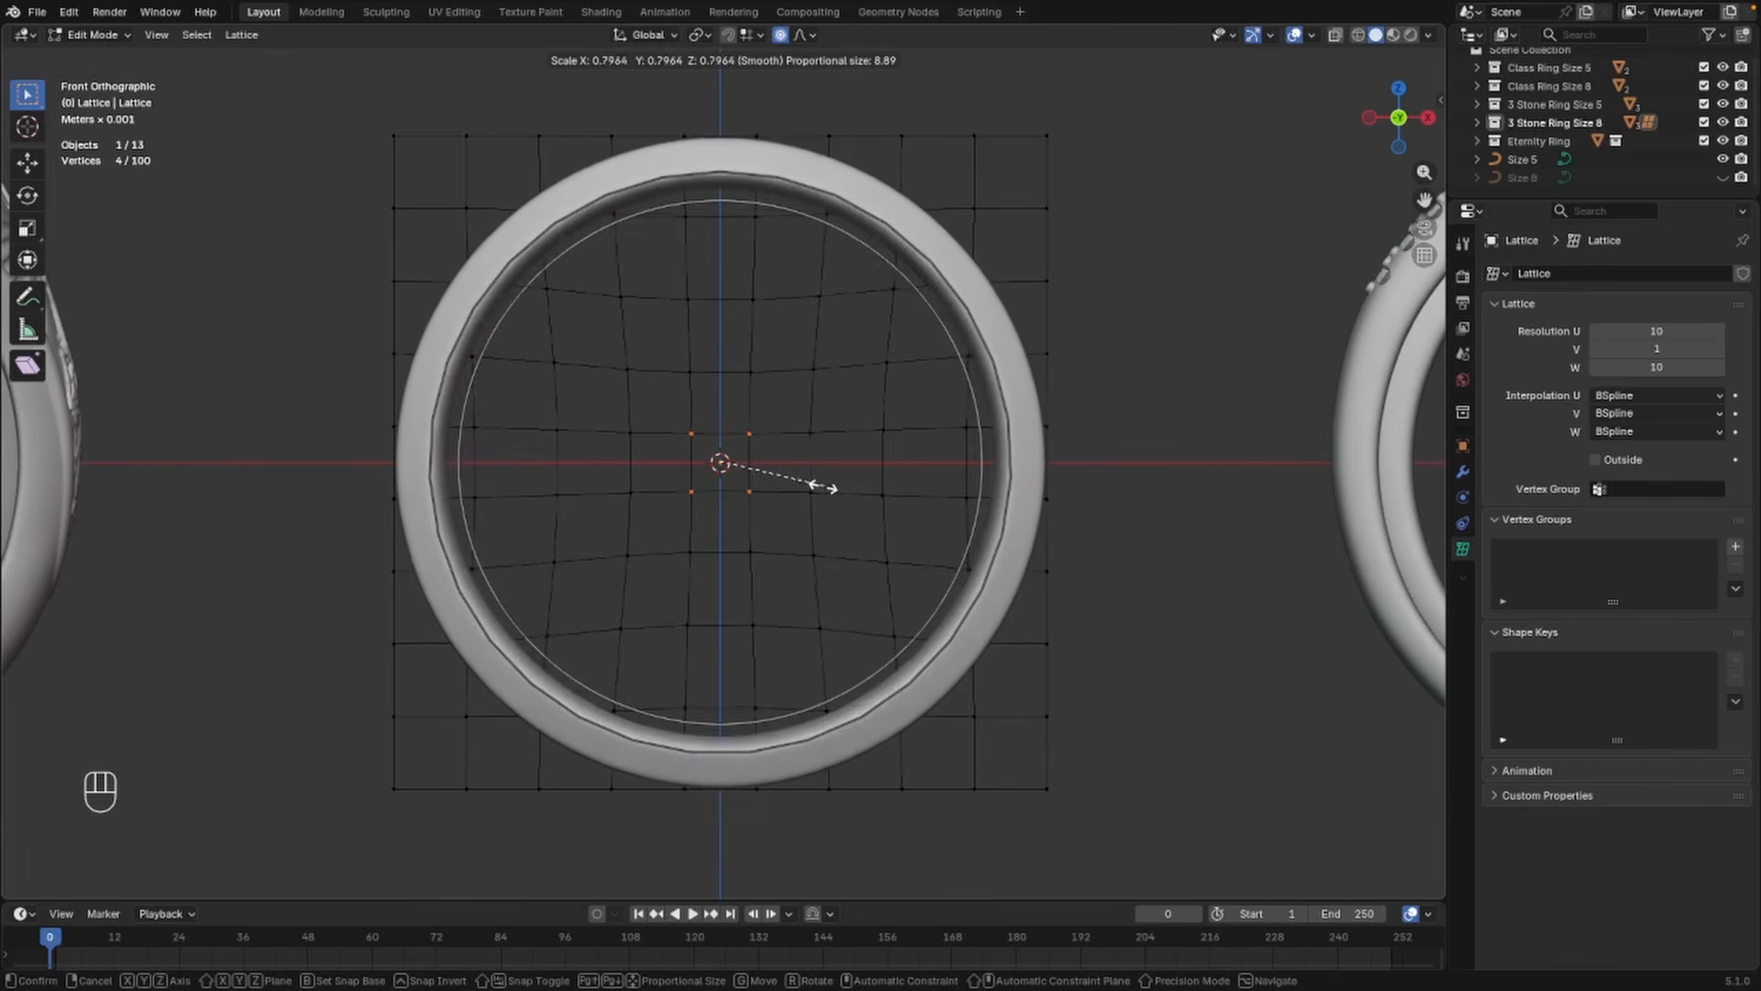
pyautogui.scroll(1, 824, 488)
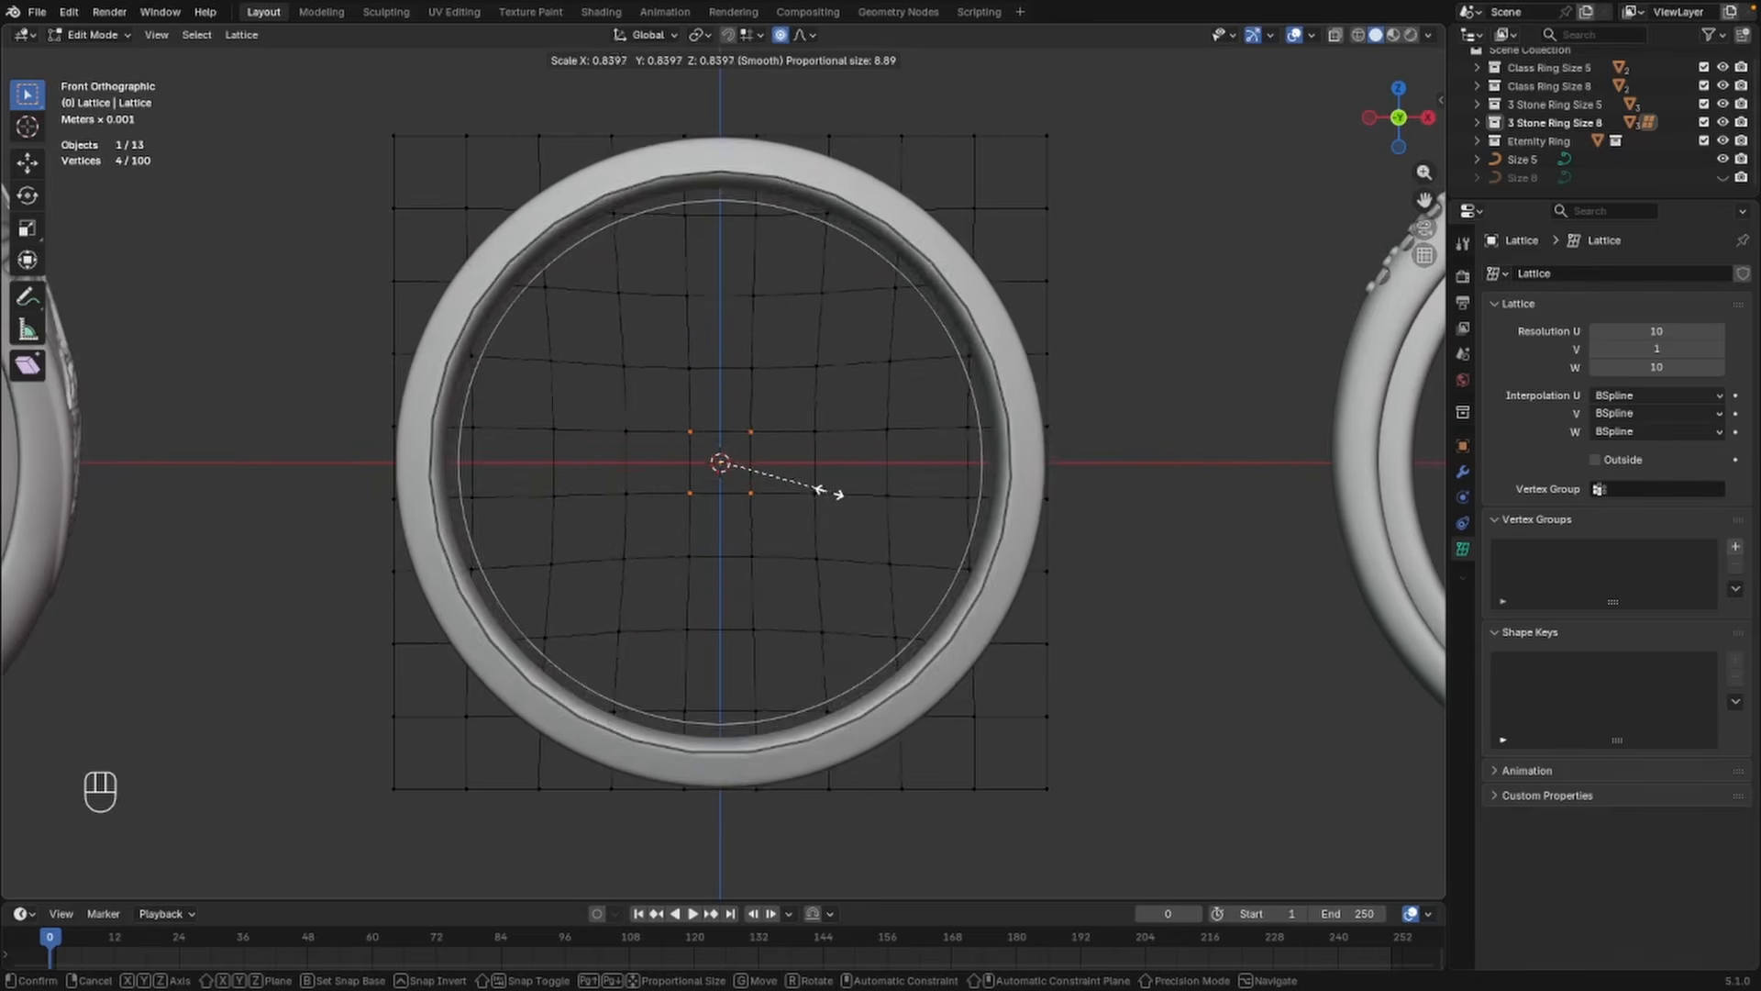
pyautogui.scroll(1, 816, 490)
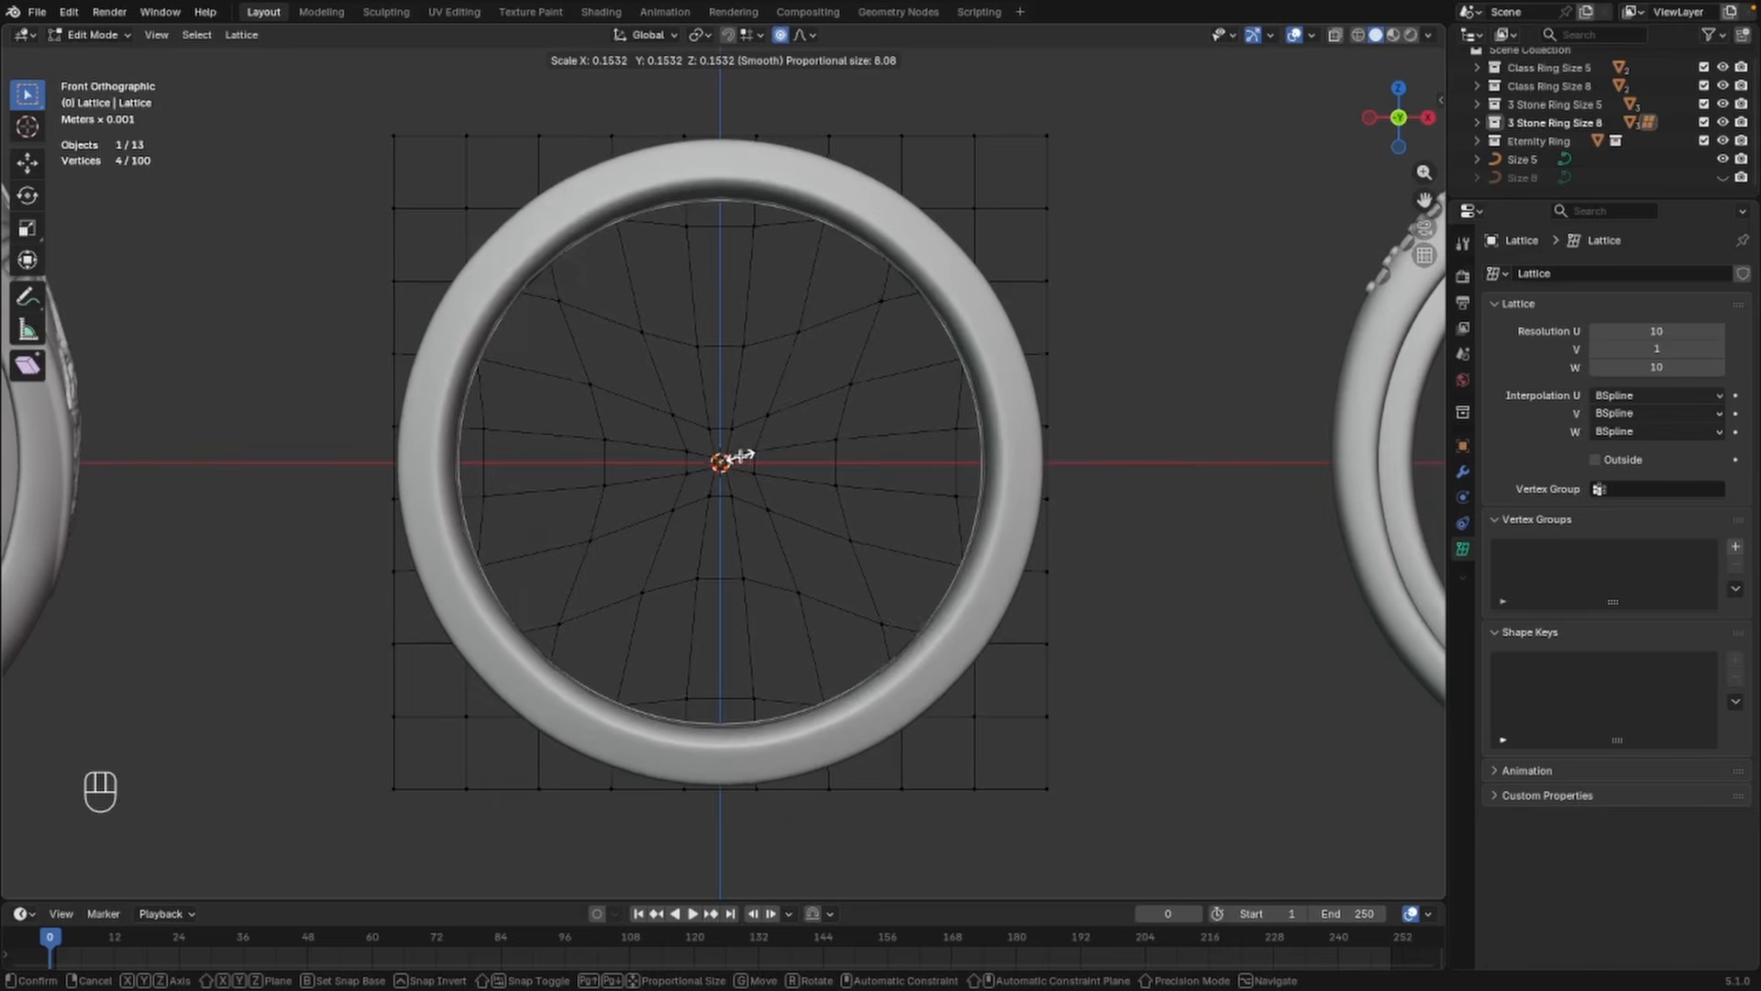
pyautogui.press('Escape')
pyautogui.press('s')
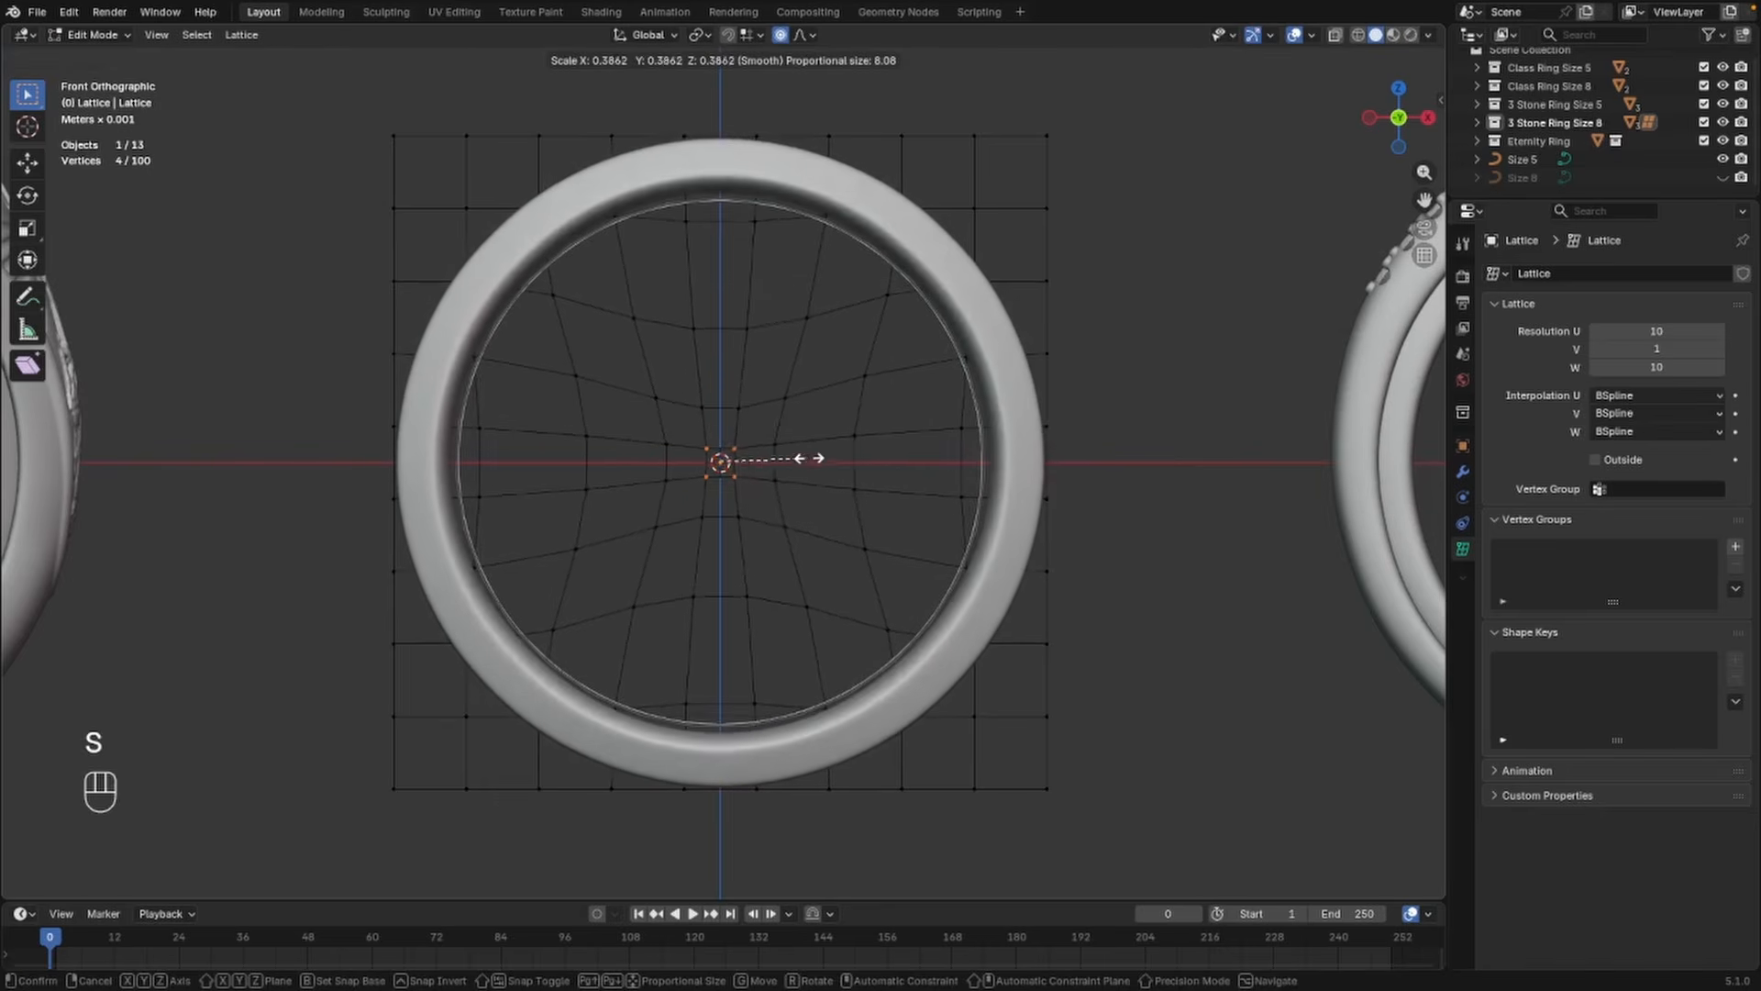
pyautogui.rightClick(918, 470)
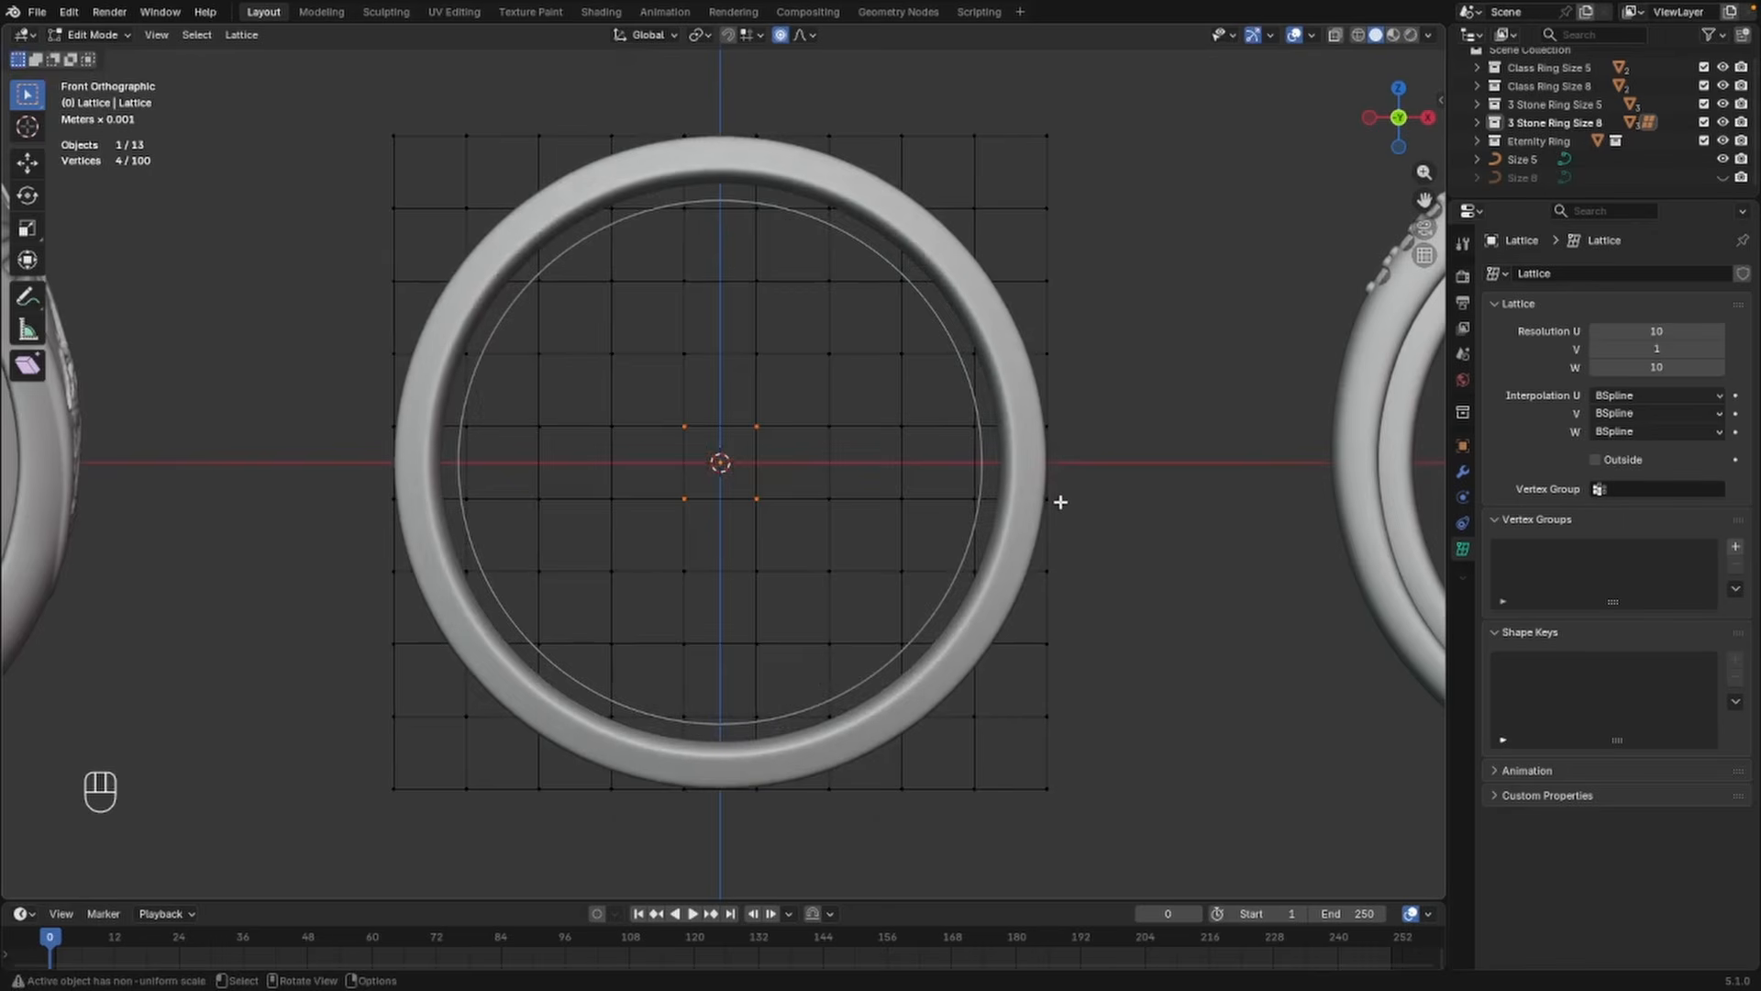
# Scale the four central lattice points to about 0.401 with smooth proportional size 8.893, fitting the ring's inner edge to the Size 5 curve
pyautogui.press('s')
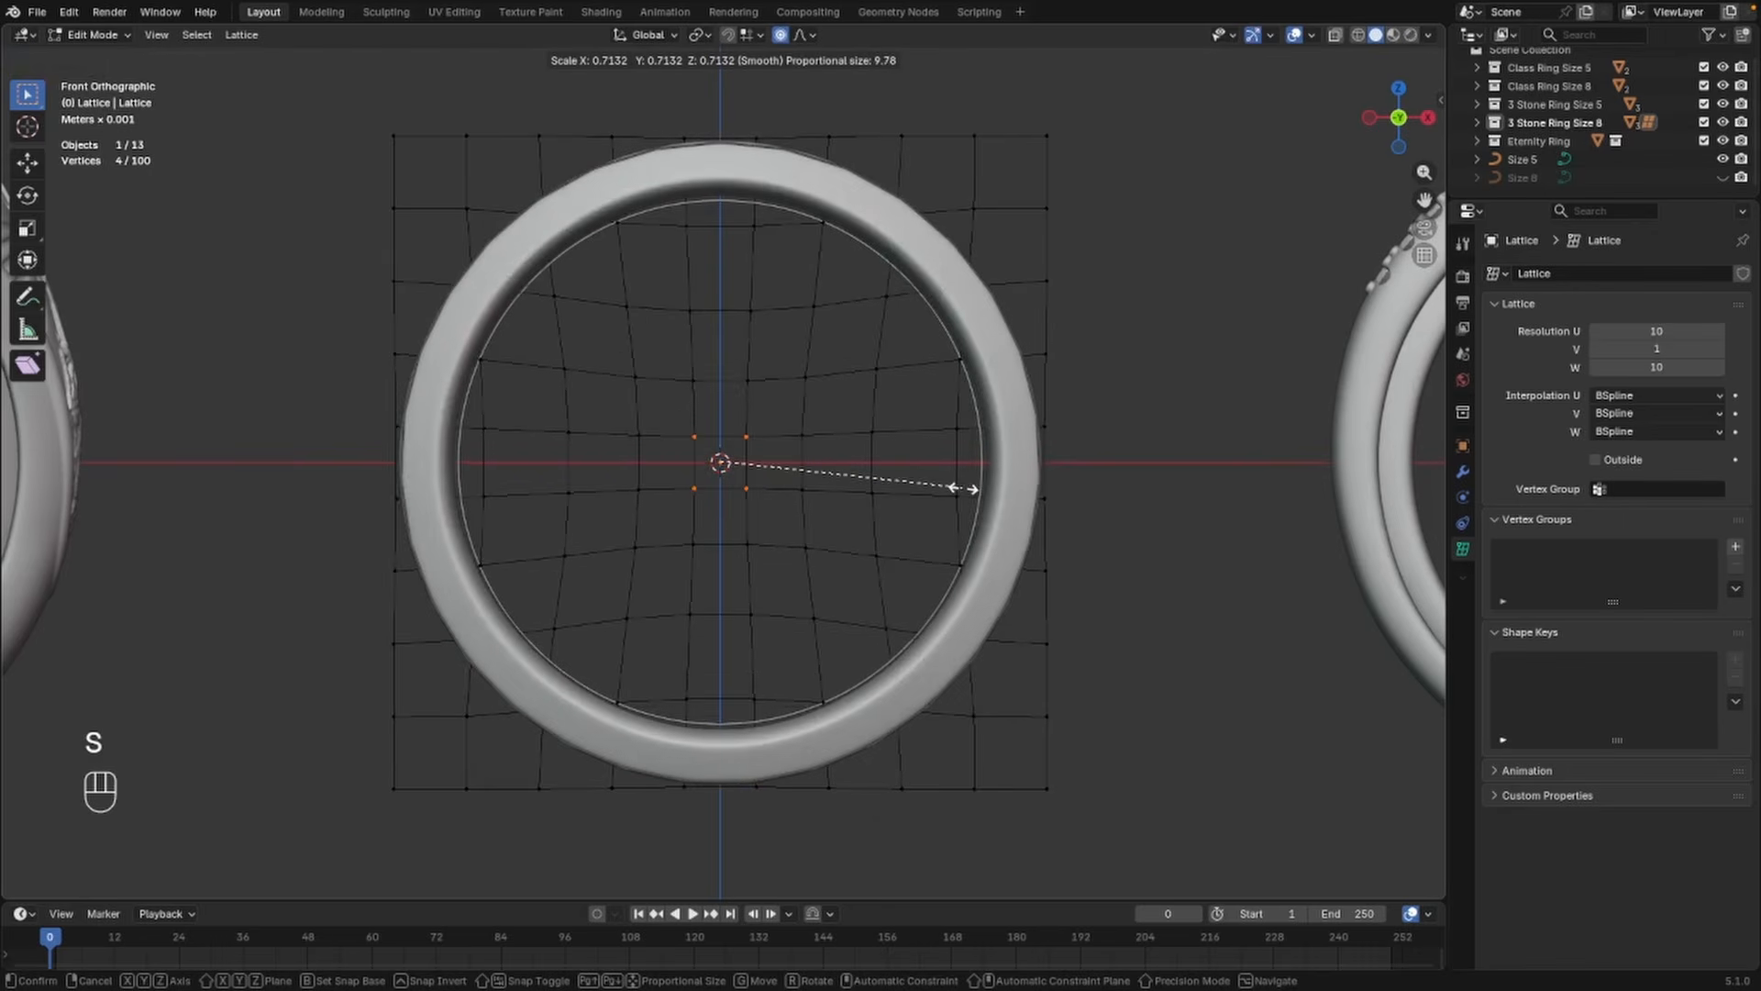
pyautogui.scroll(1, 963, 489)
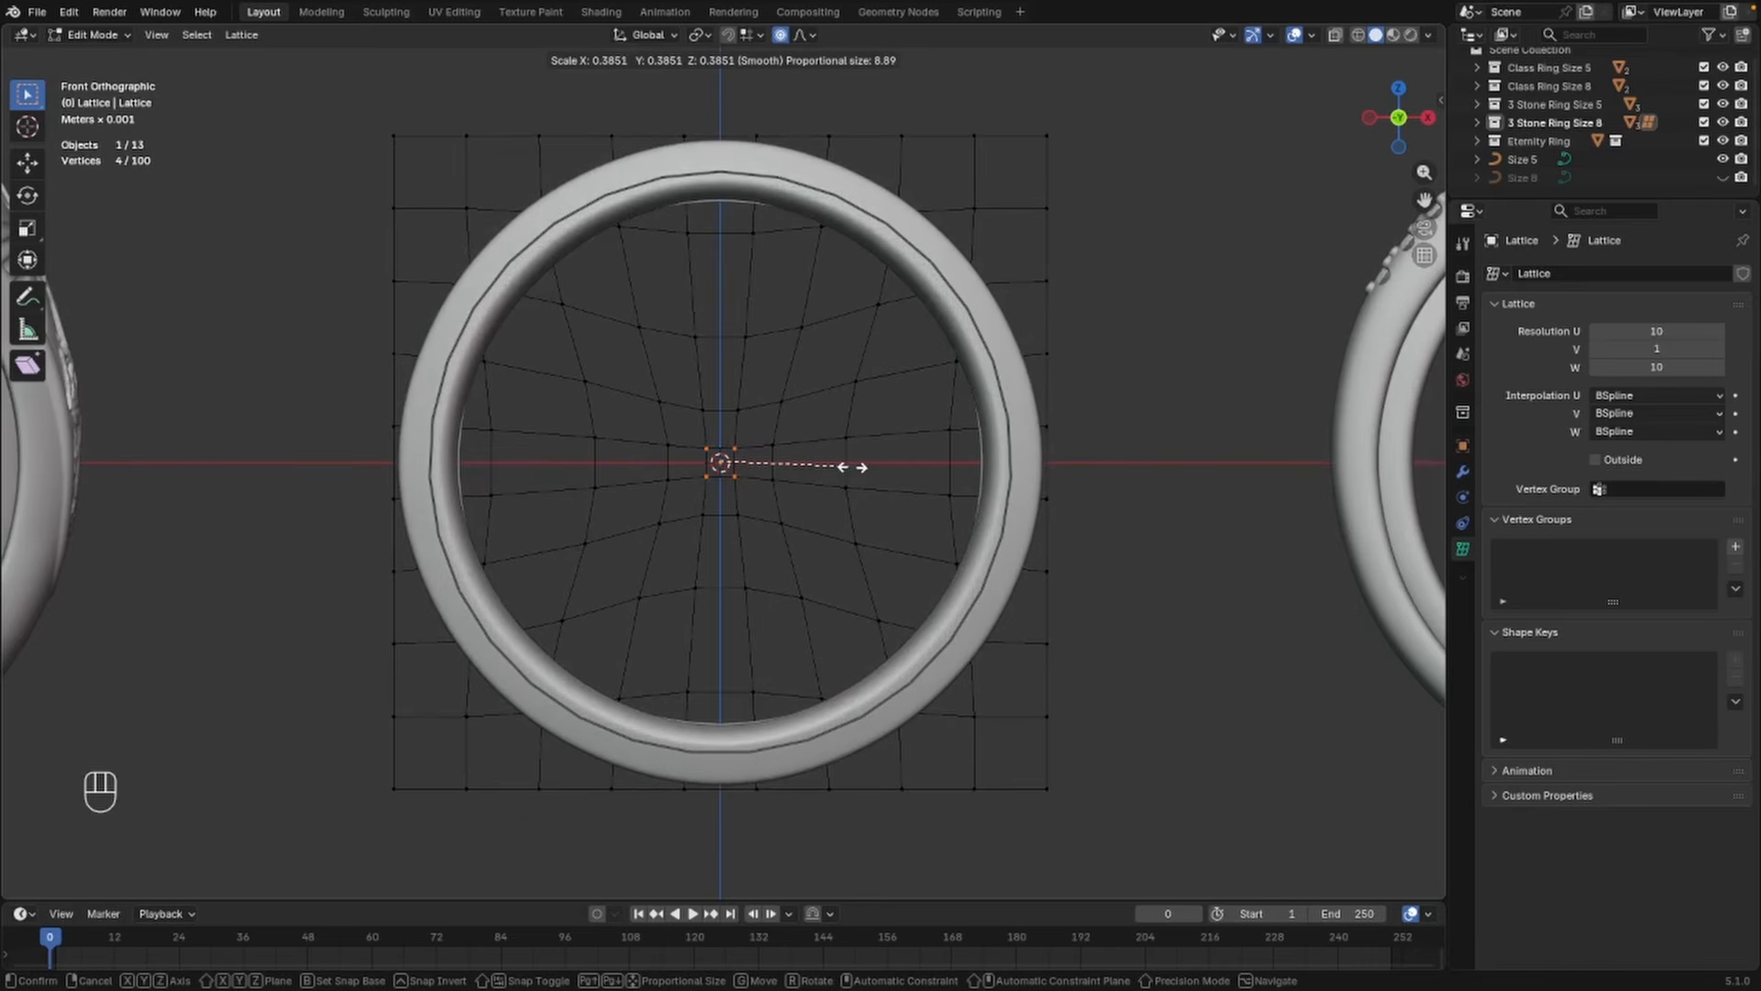
pyautogui.click(858, 467)
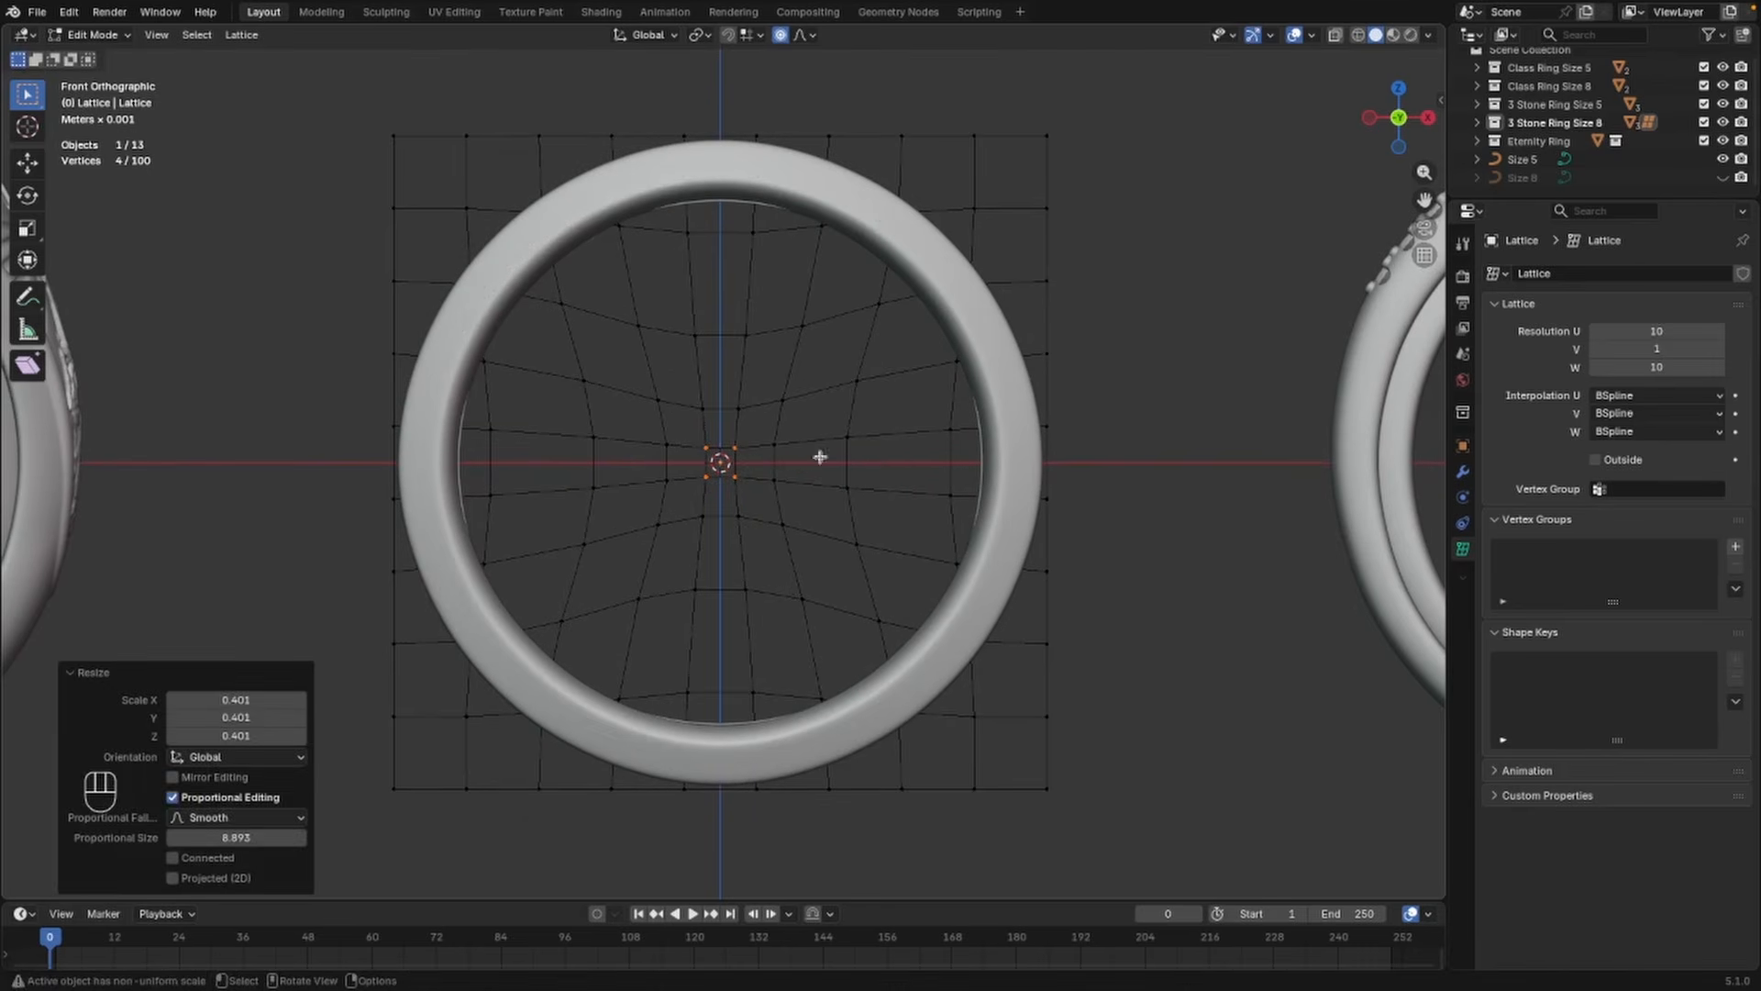
pyautogui.scroll(-1, 655, 401)
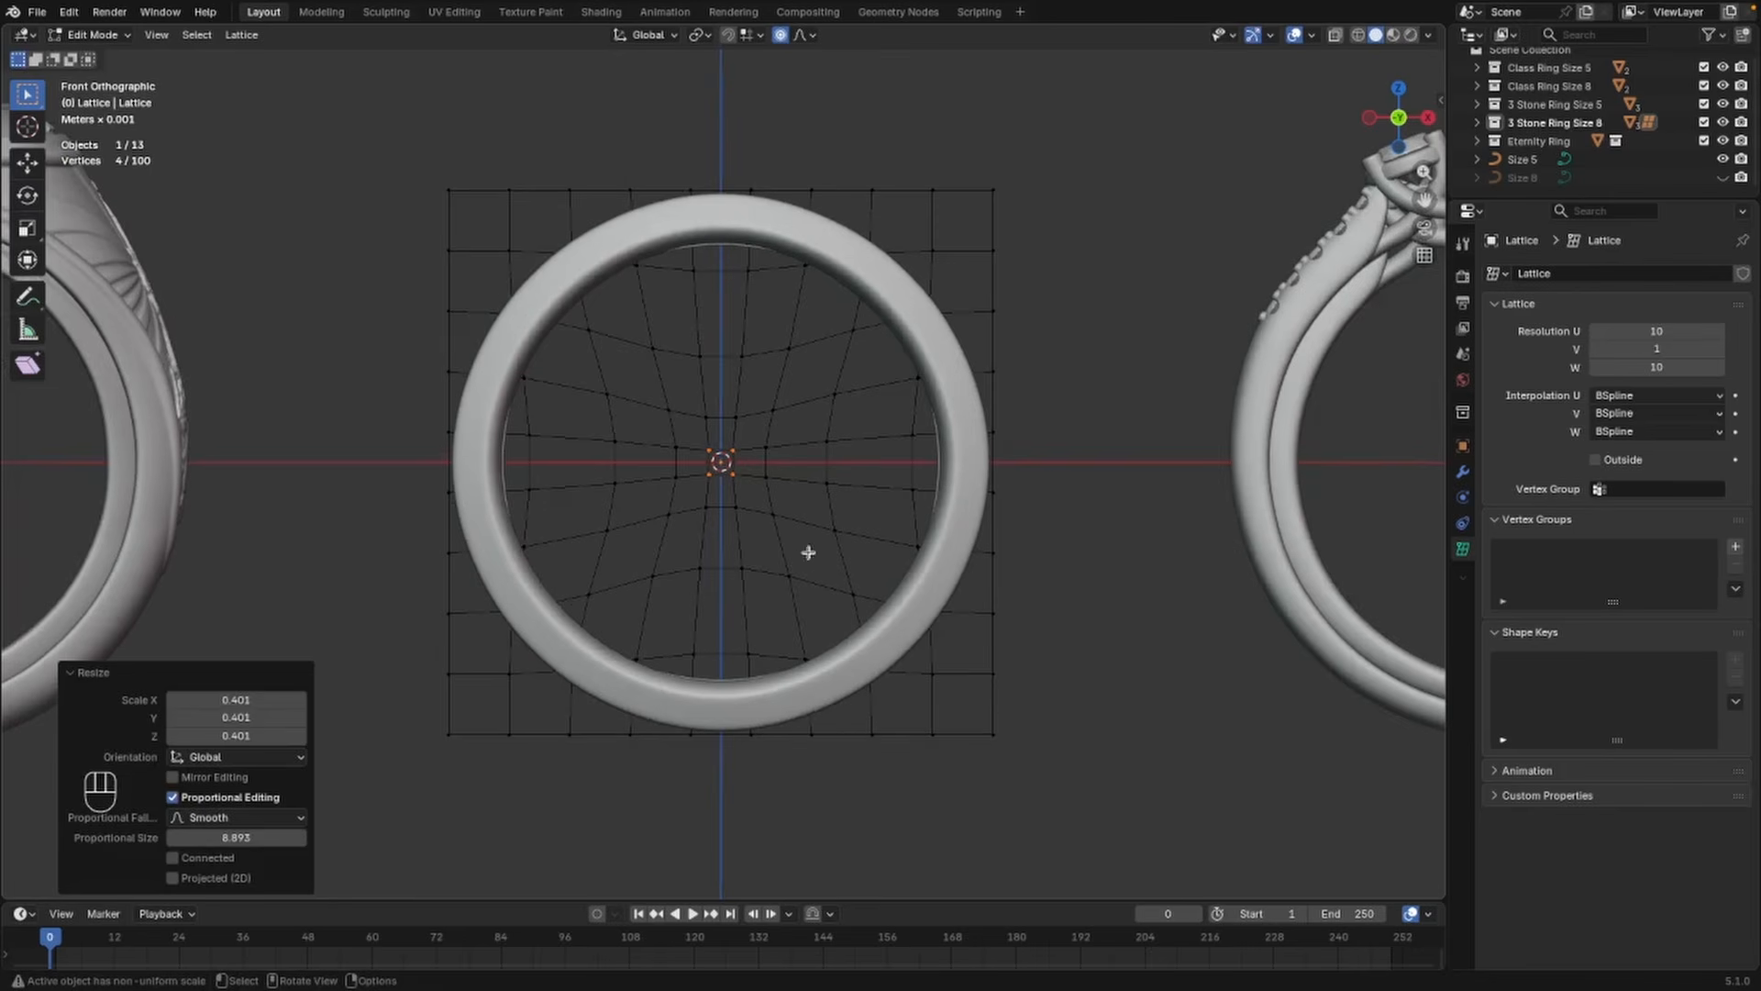
pyautogui.scroll(1, 811, 748)
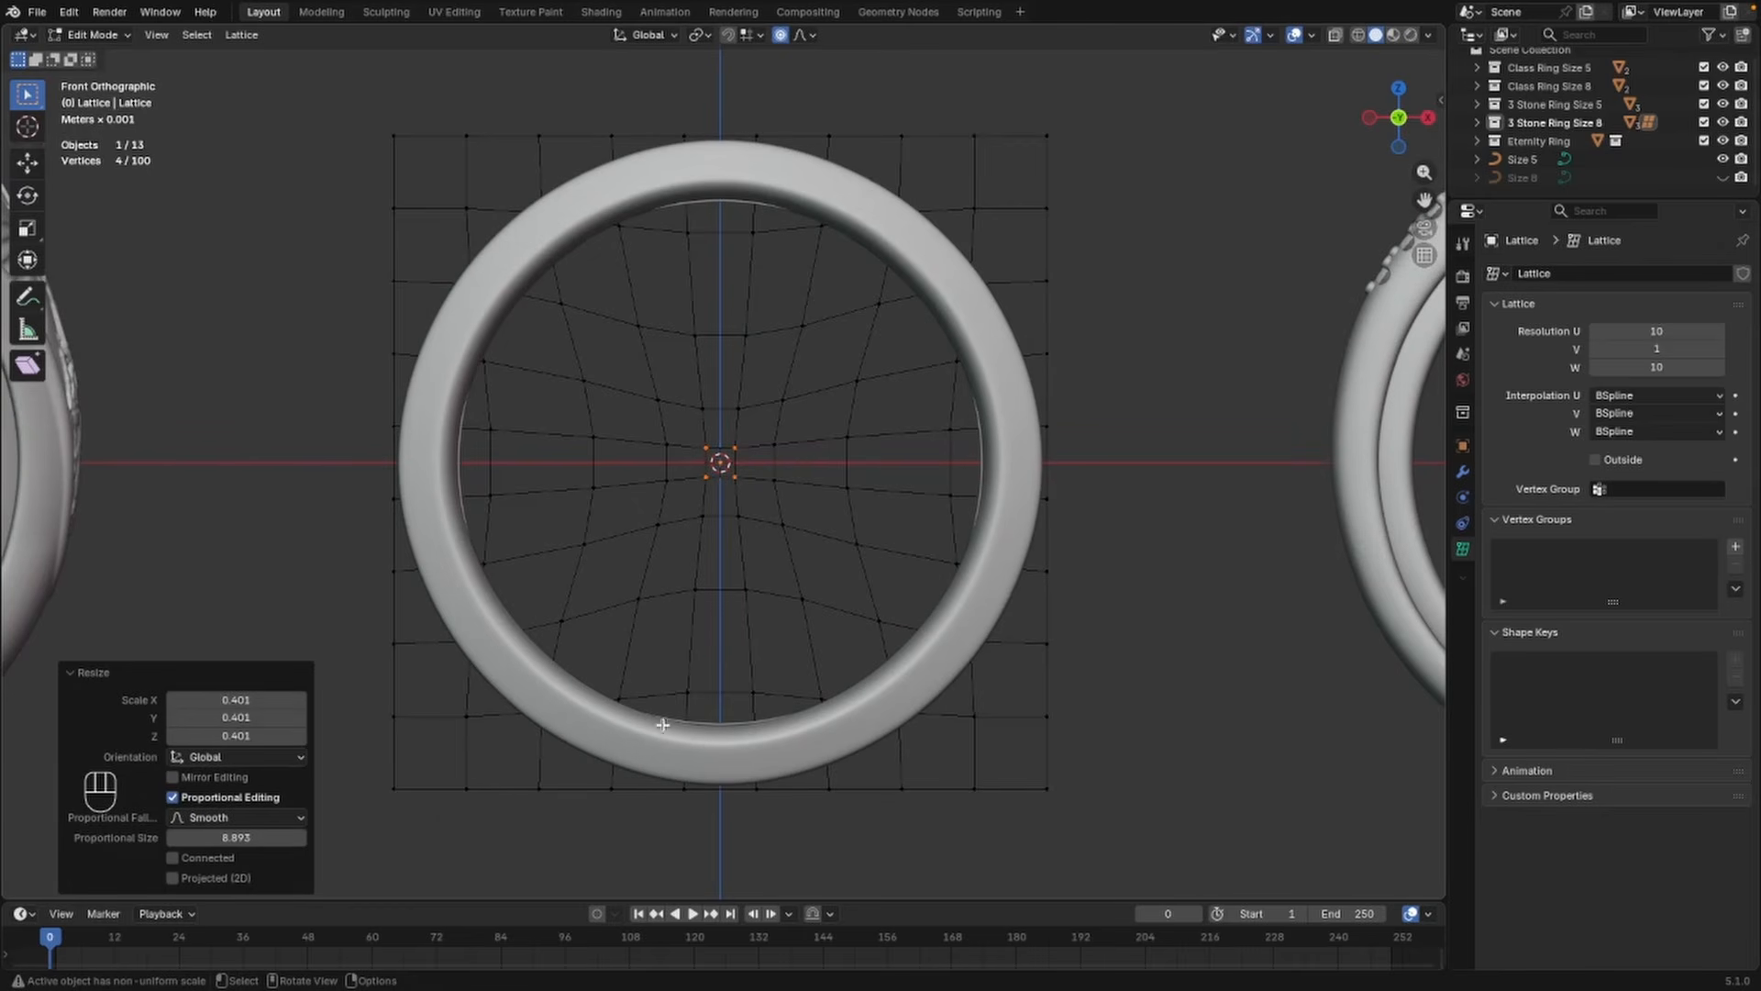
# Scale the four diagonal lattice points near the ring's inner edge to 1.036 with smooth proportional size 5.02, and finish editing the lattice
pyautogui.click(558, 299)
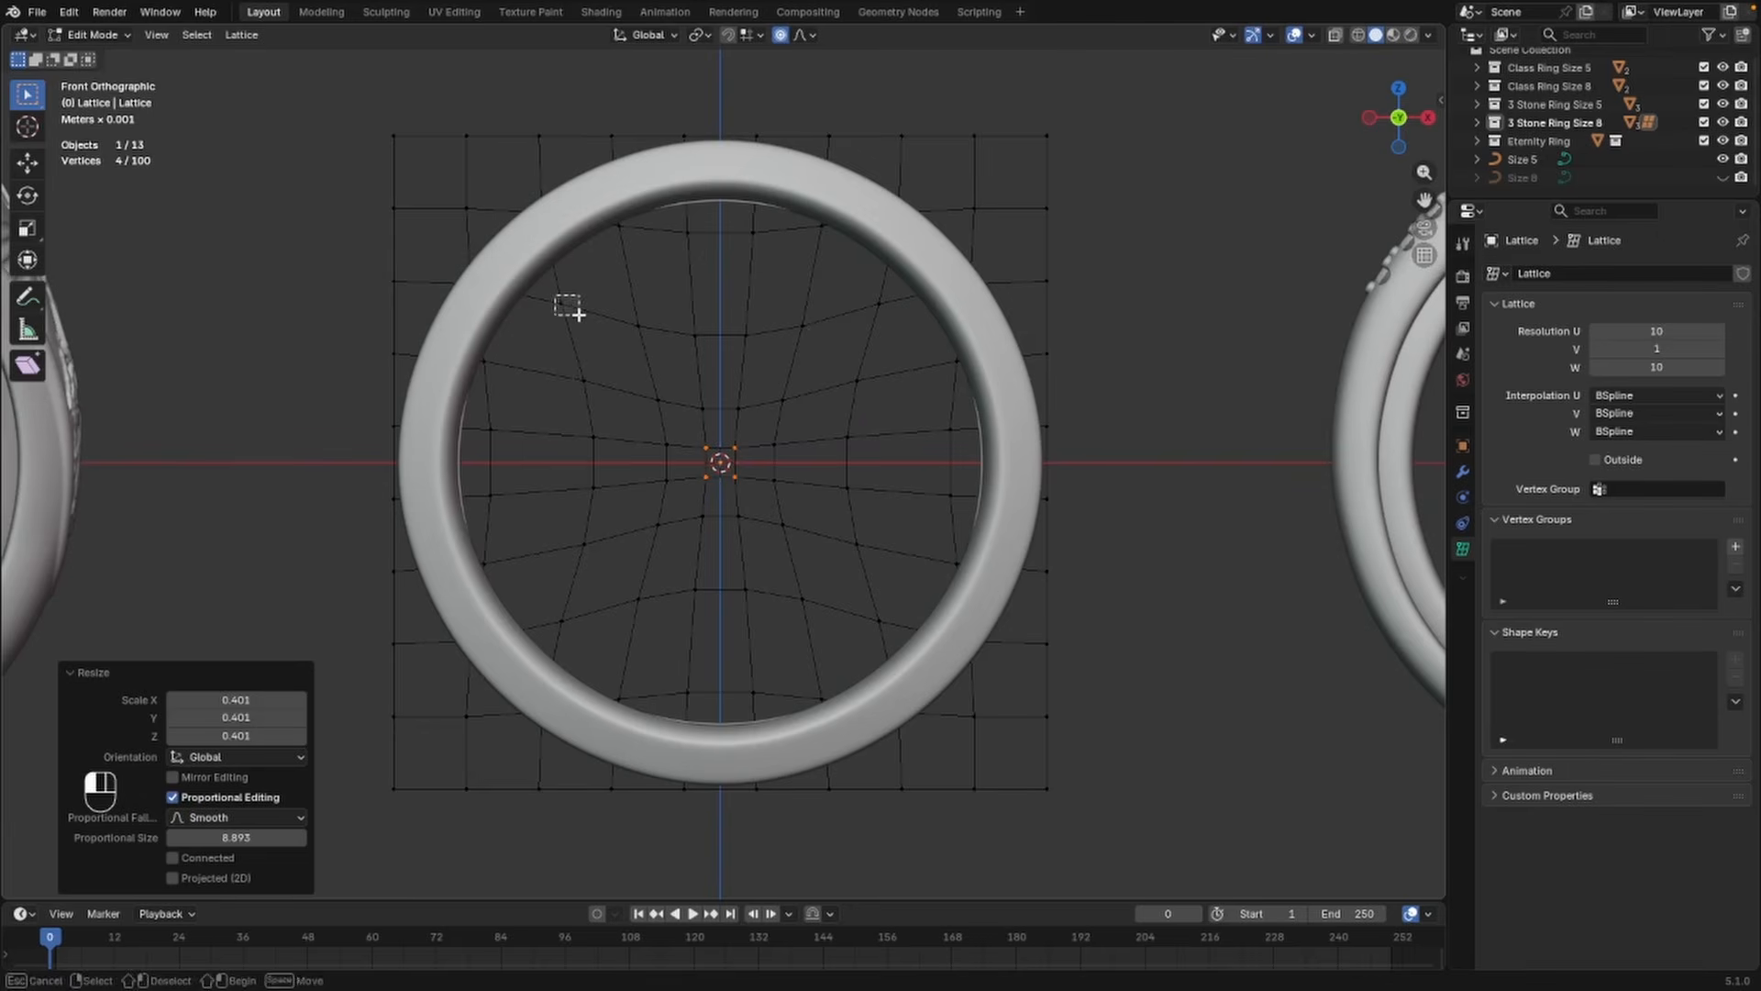
pyautogui.keyDown('shift'); pyautogui.click(879, 302); pyautogui.keyUp('shift')
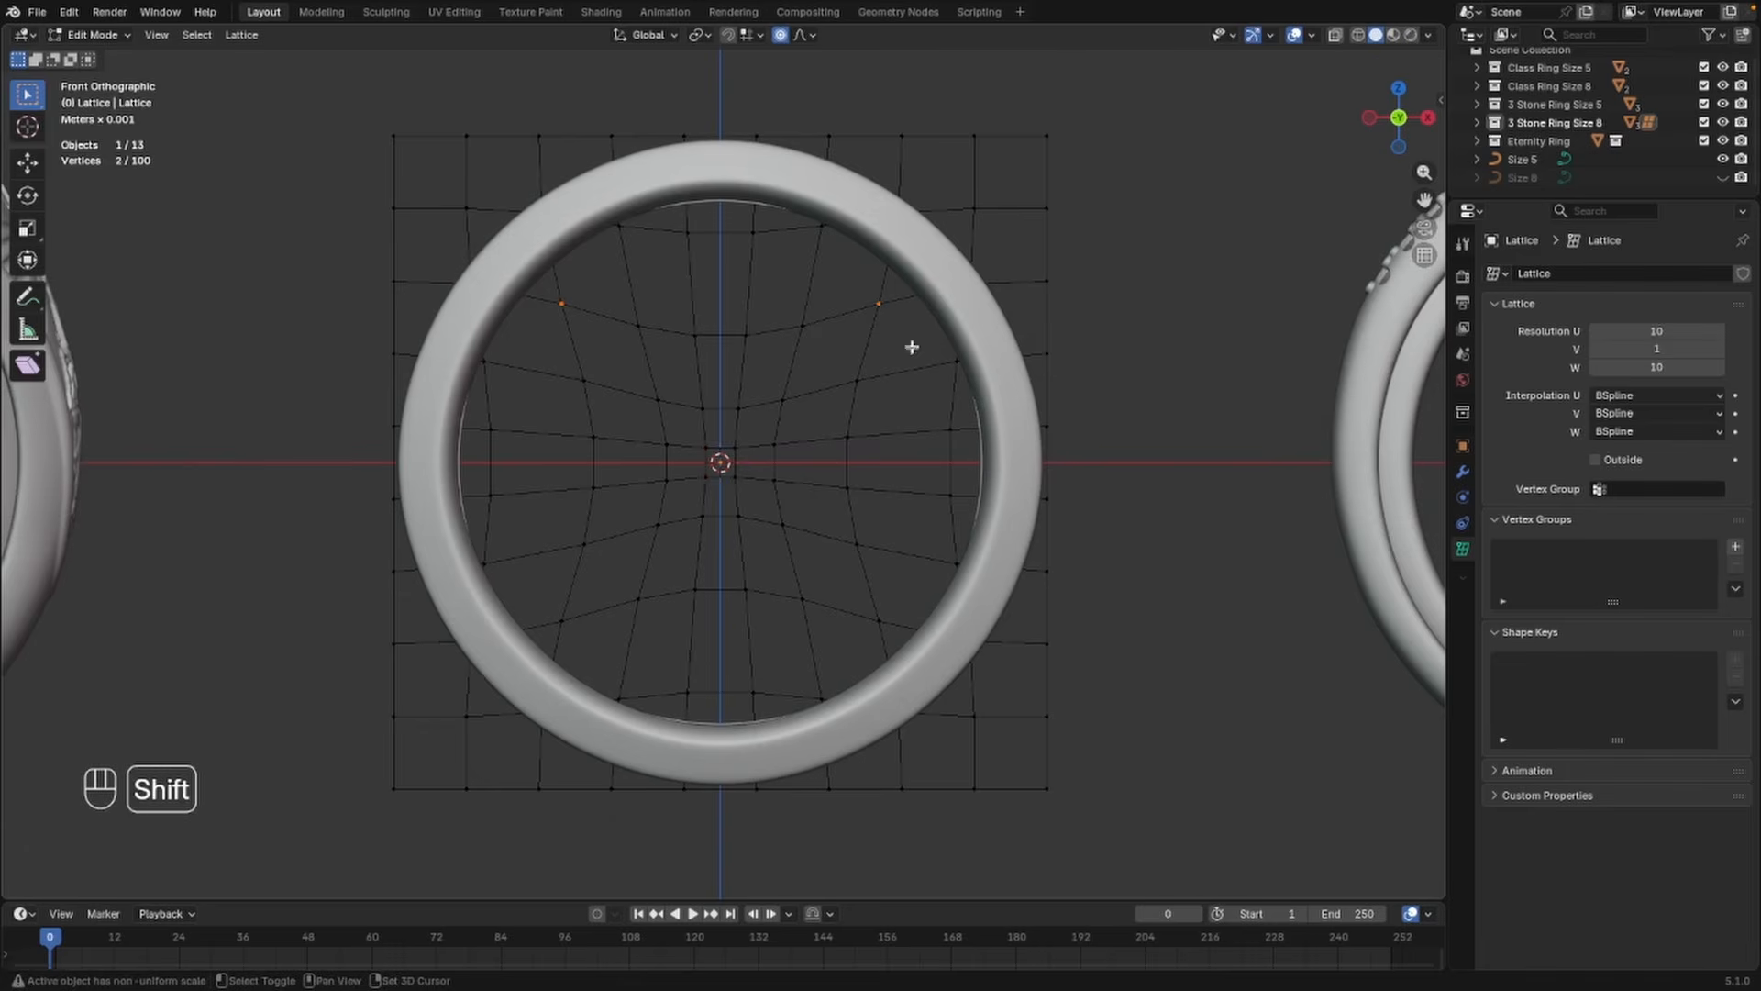
pyautogui.keyDown('shift'); pyautogui.click(878, 621); pyautogui.keyUp('shift')
pyautogui.keyDown('shift'); pyautogui.click(561, 620); pyautogui.keyUp('shift')
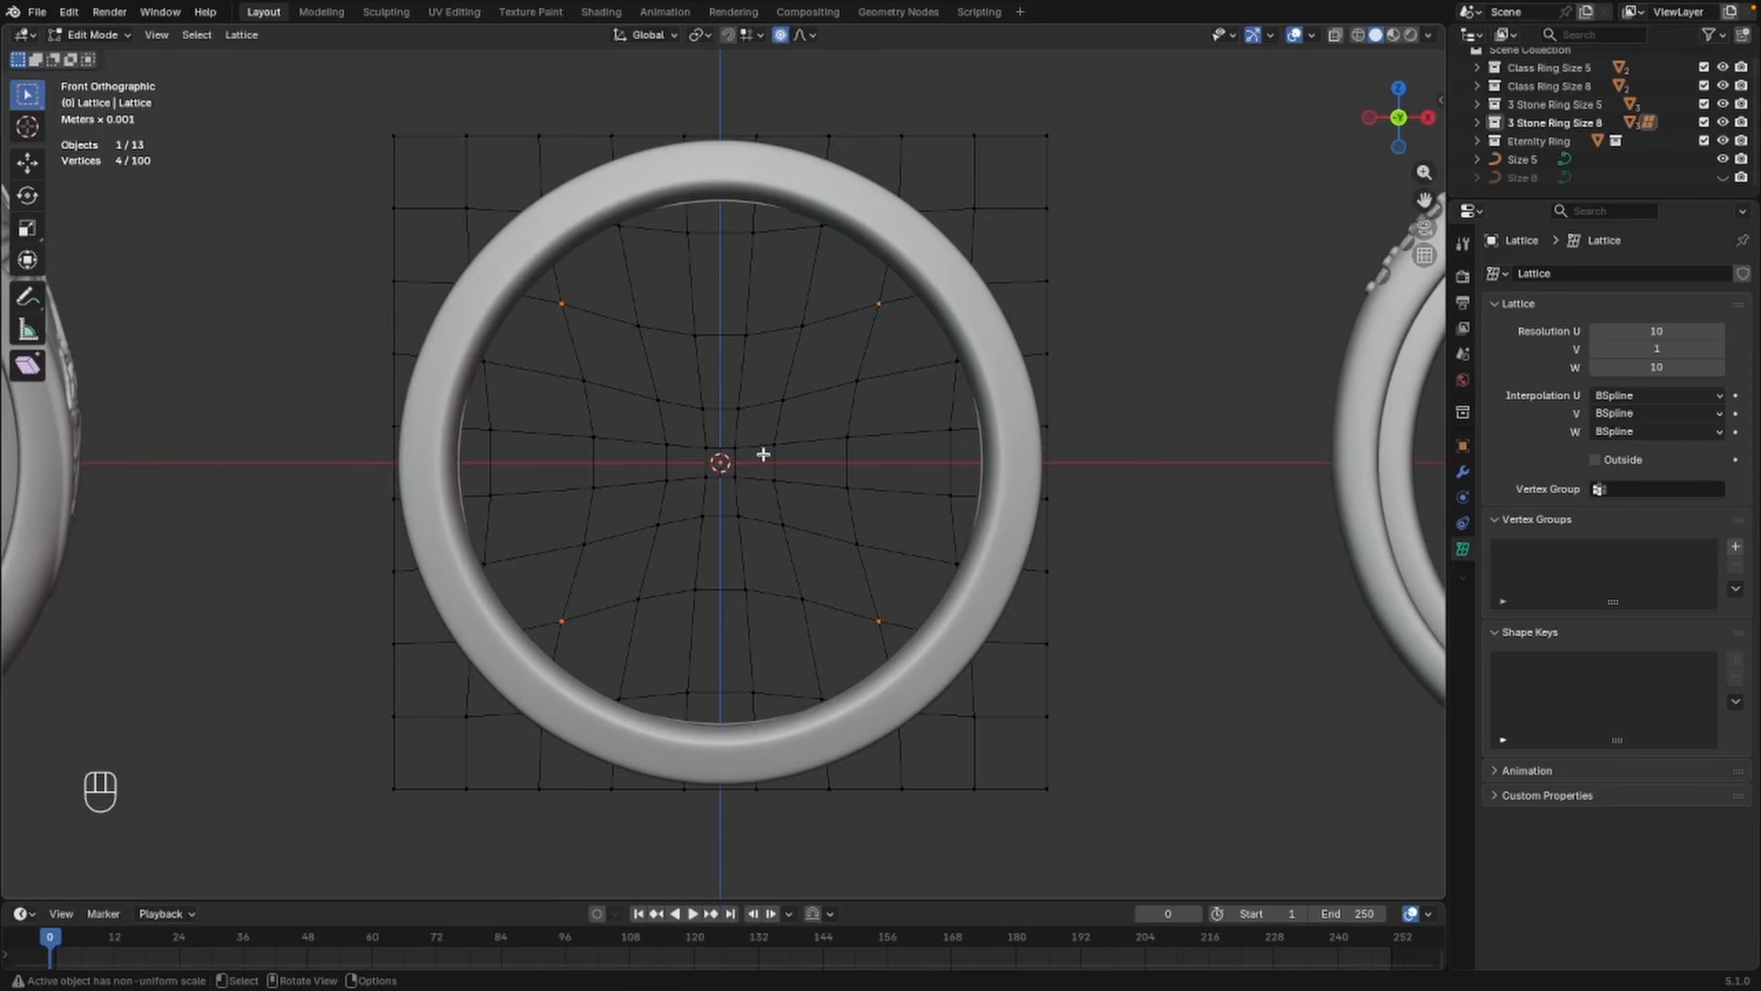
pyautogui.press('s')
pyautogui.scroll(8, 763, 455)
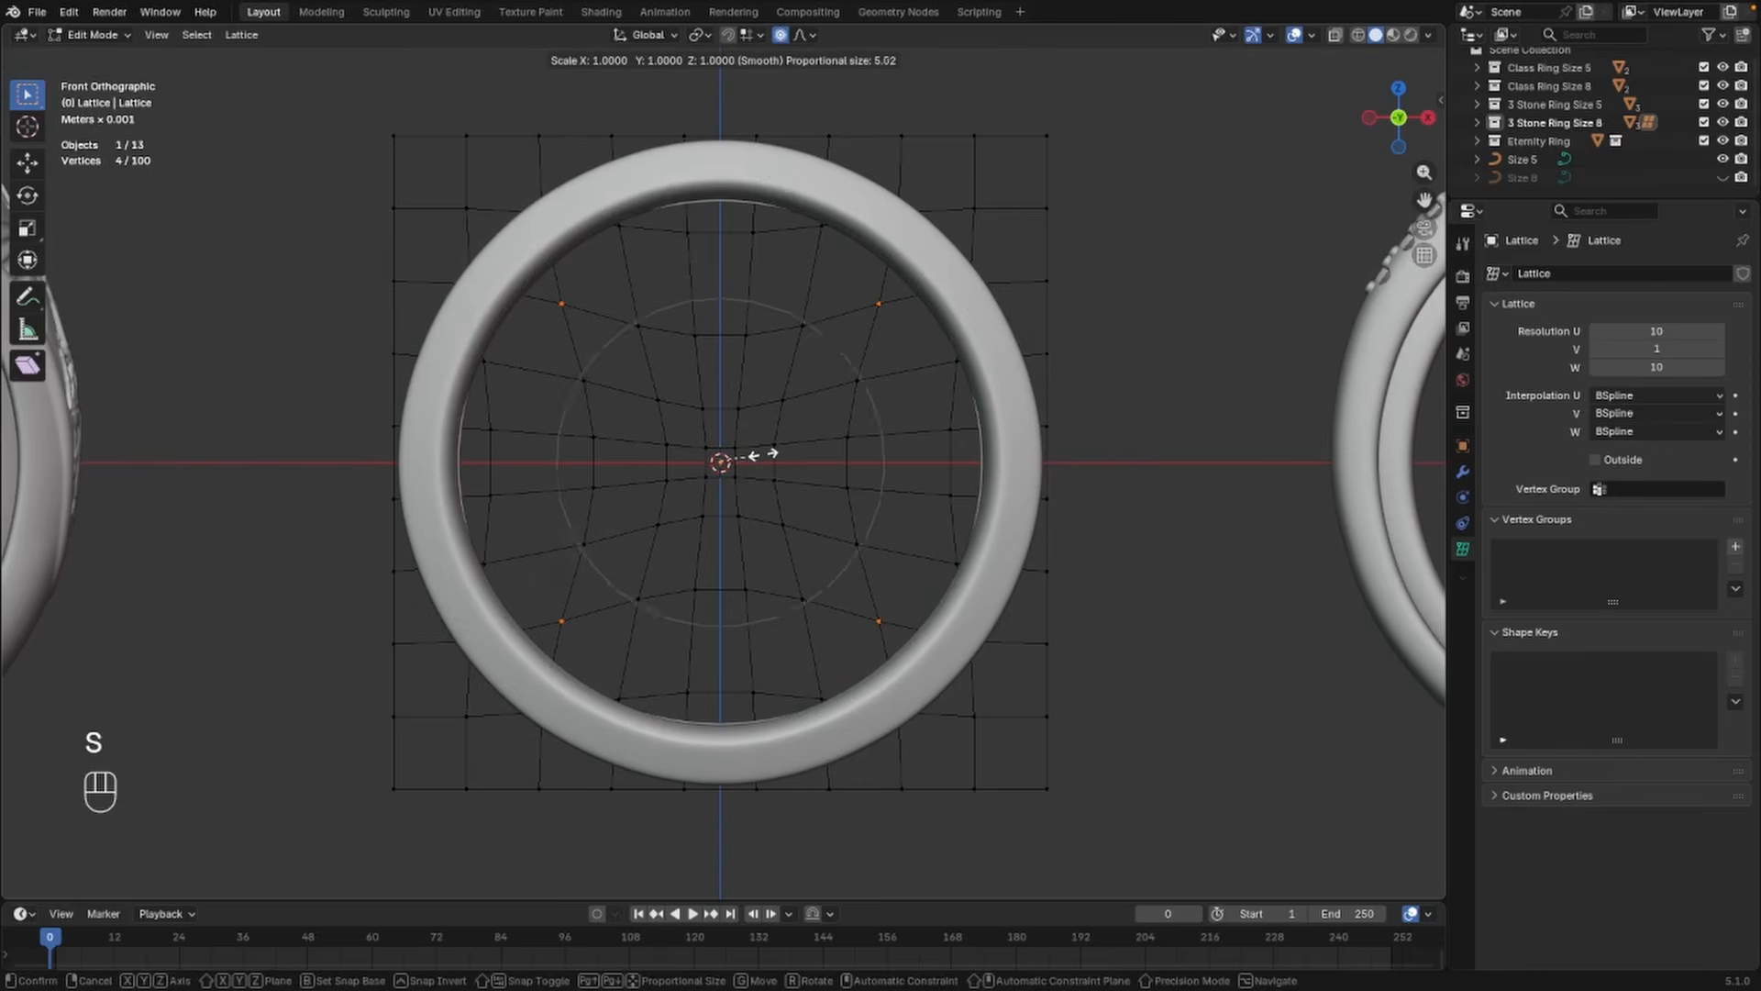
pyautogui.scroll(-1, 763, 454)
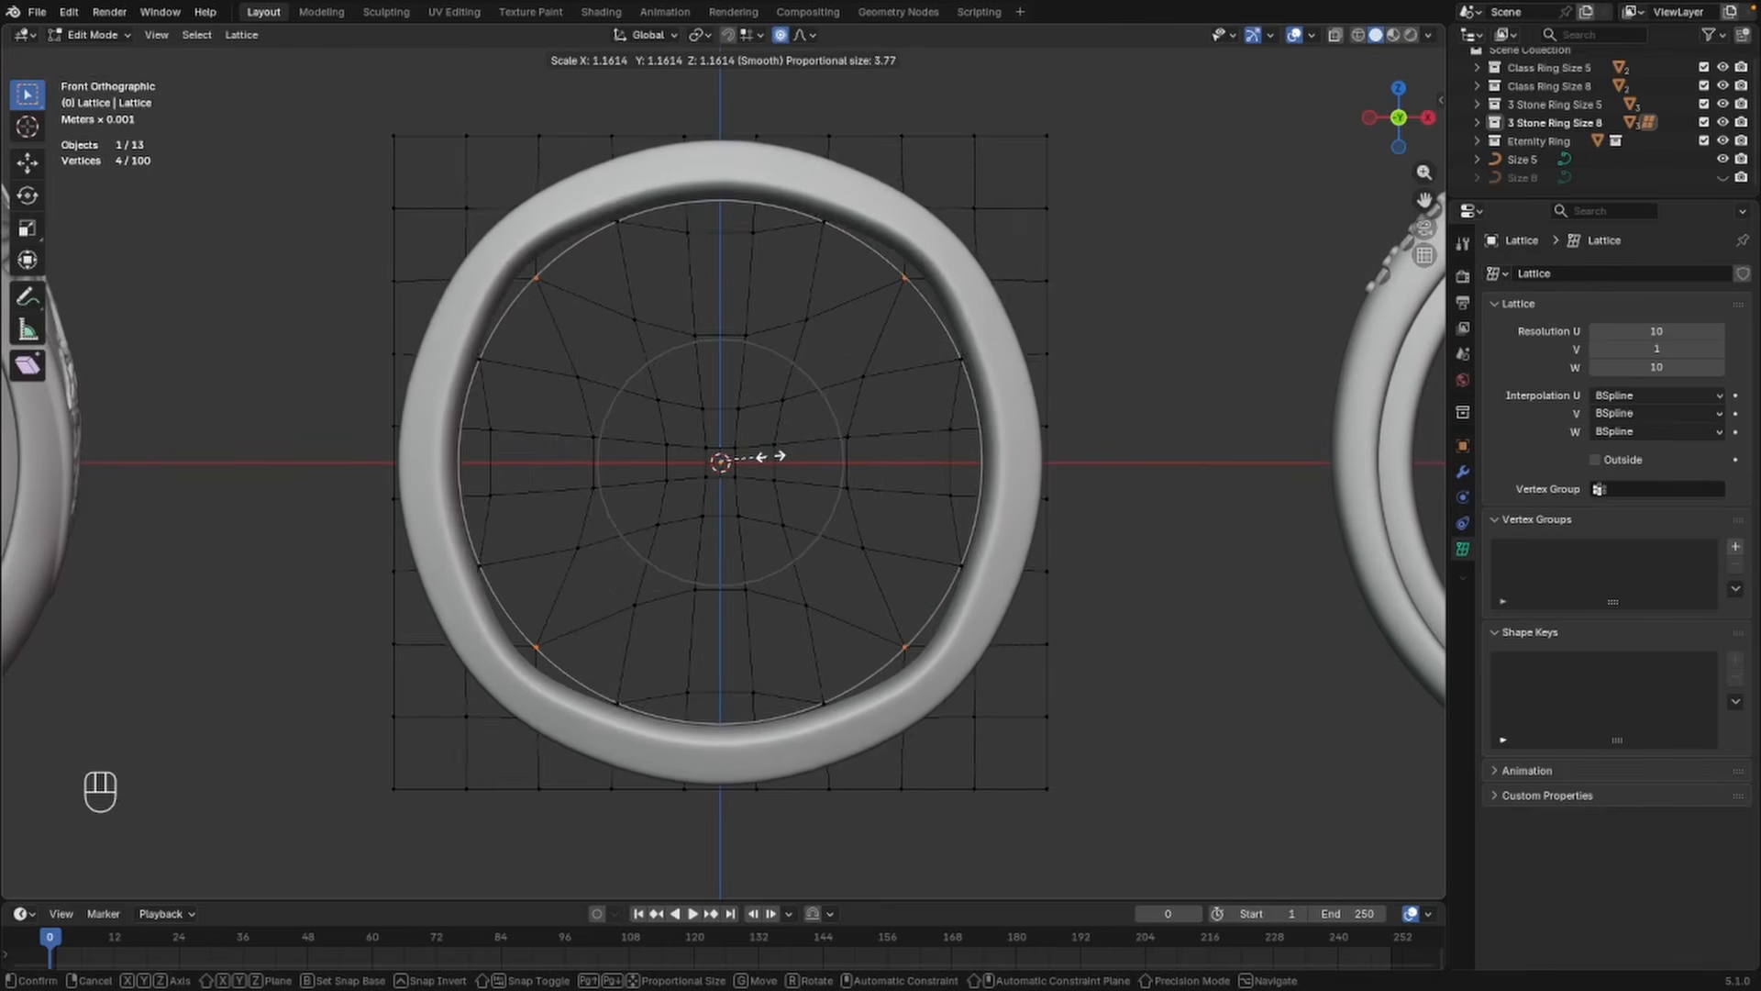
pyautogui.scroll(-1, 763, 456)
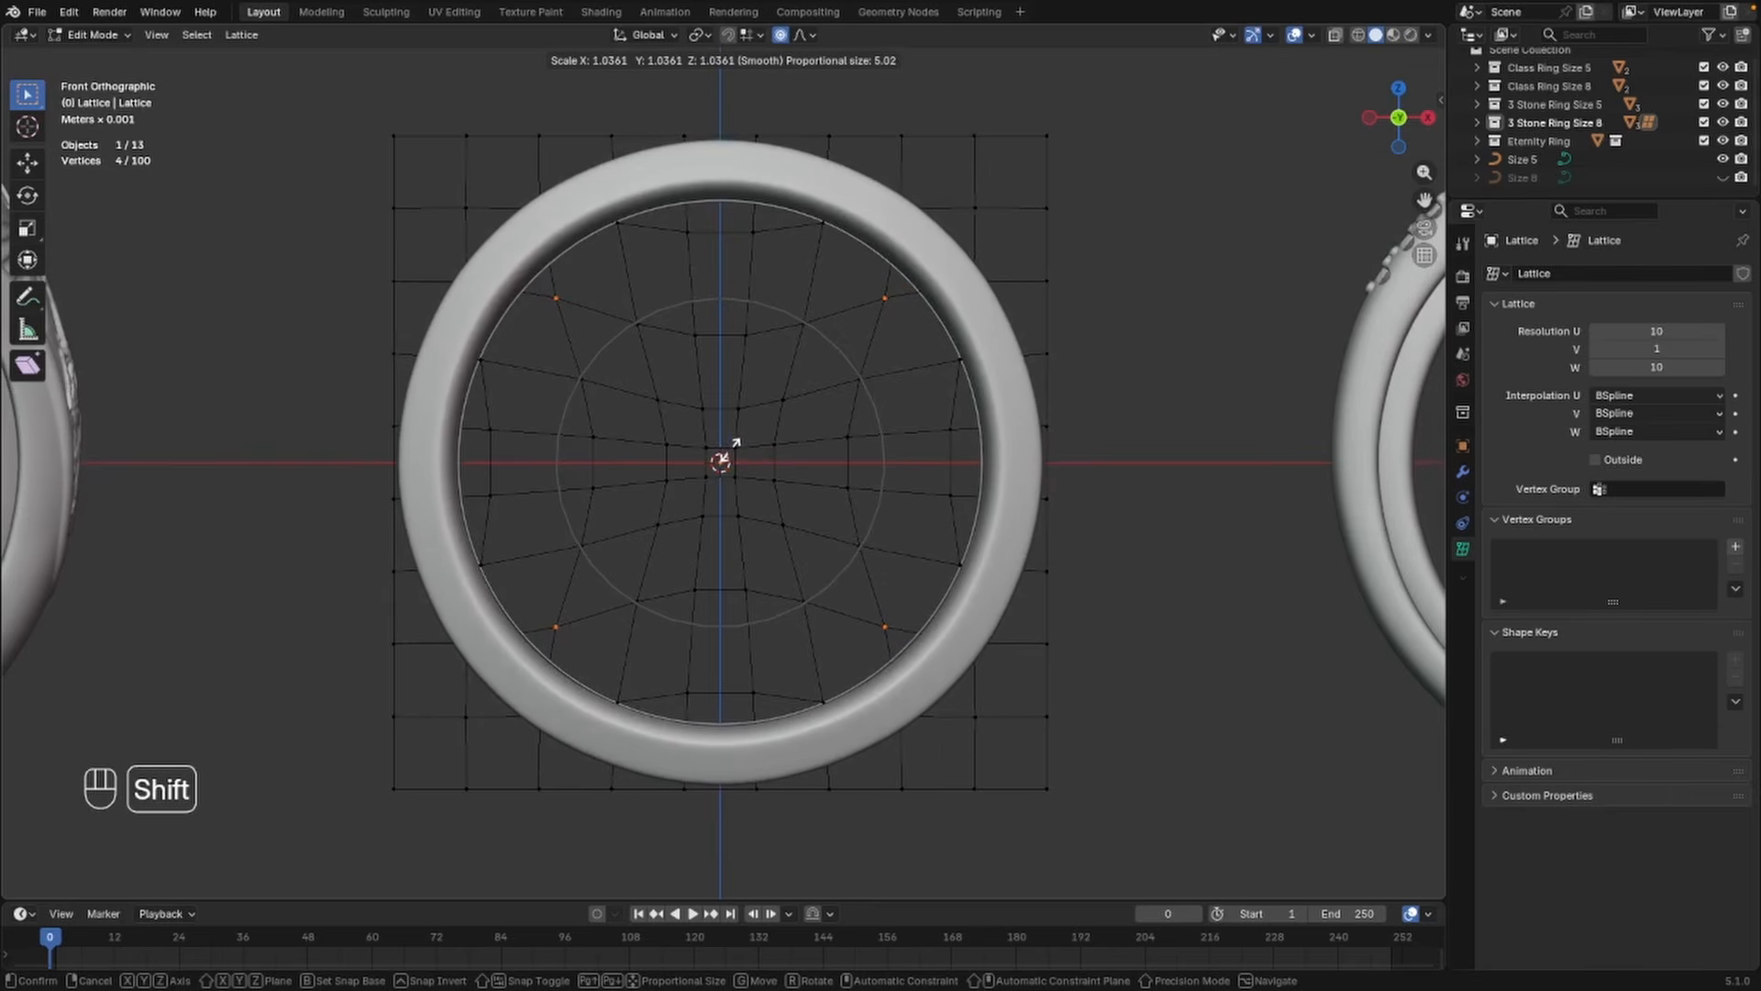
pyautogui.click(735, 445)
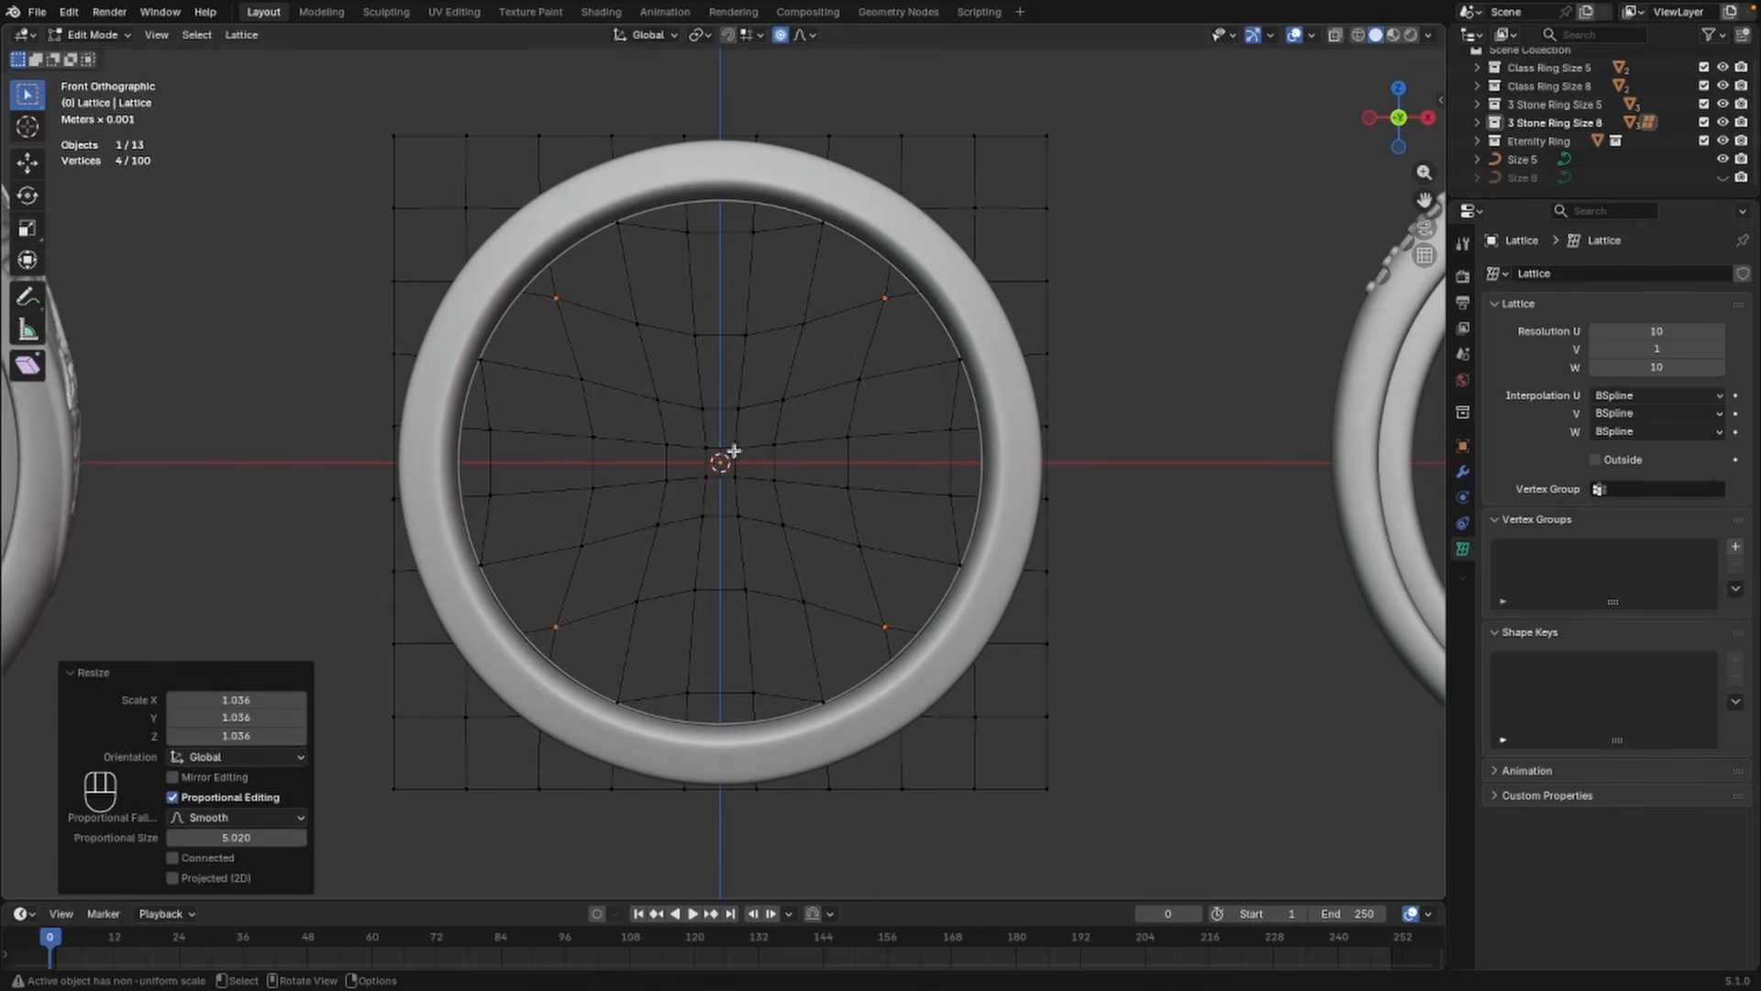
pyautogui.click(1151, 416)
pyautogui.press('Tab')
# Measure the Eternity Ring's band thickness at its top in front view and delete the measurement
pyautogui.scroll(1, 999, 423)
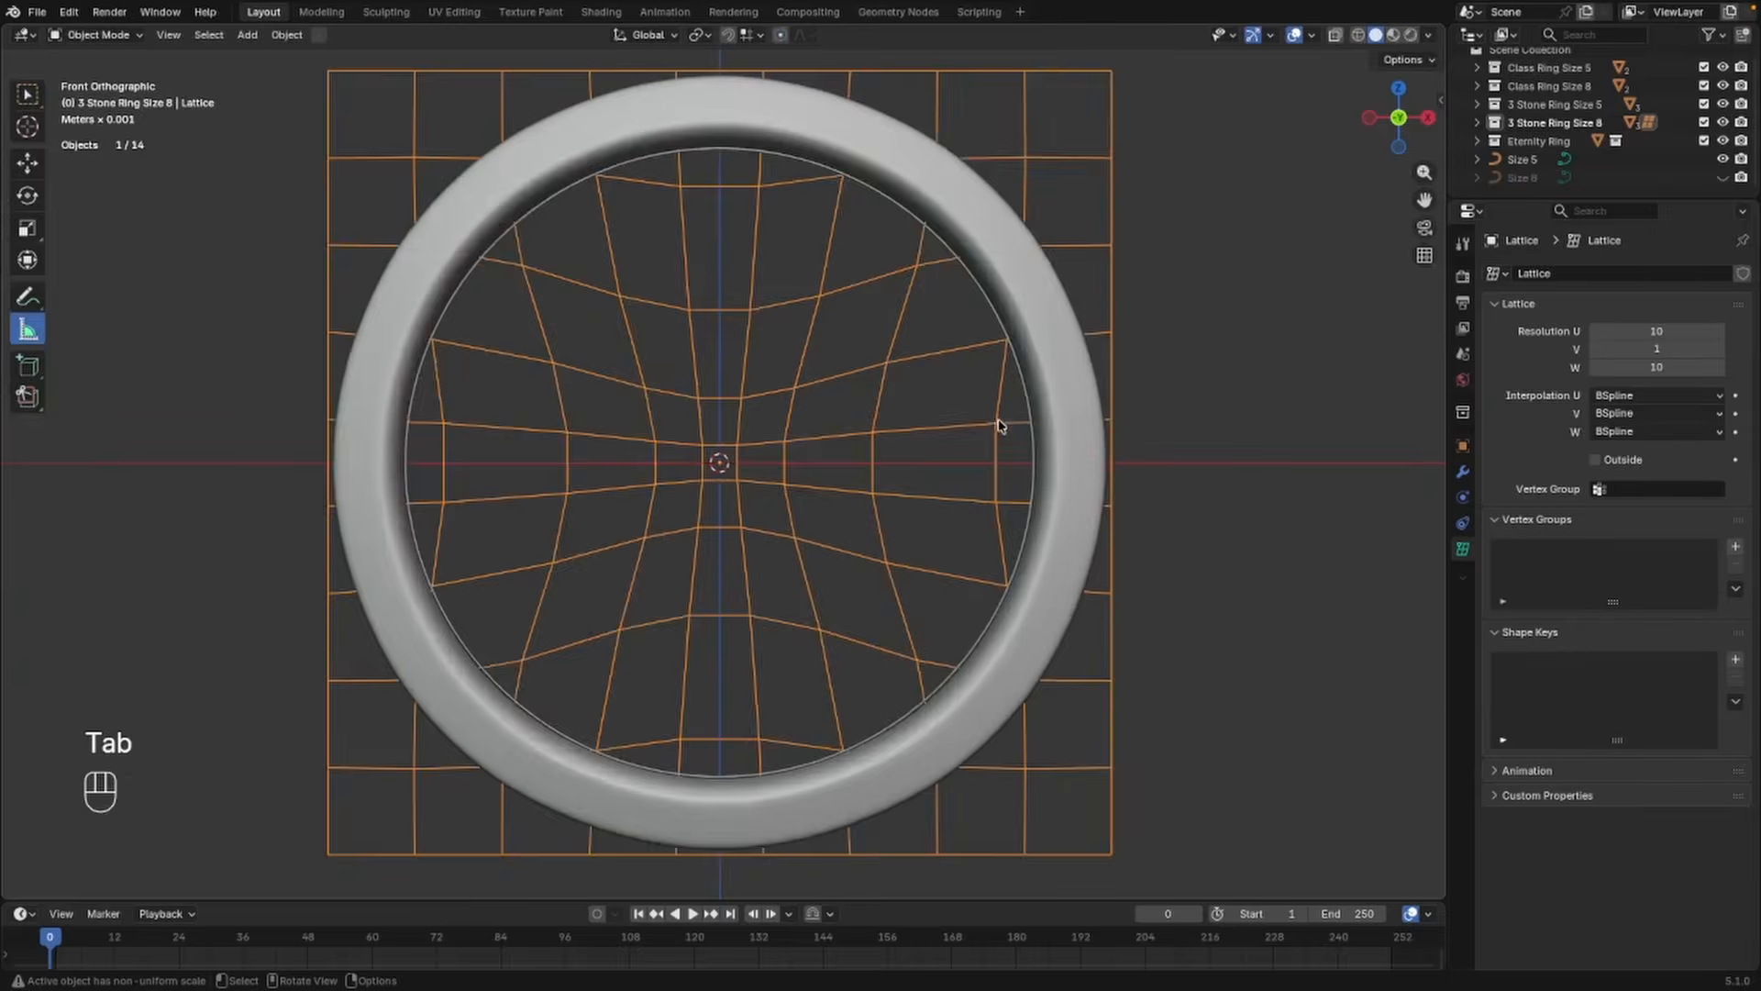
pyautogui.scroll(-1, 1014, 417)
pyautogui.click(1166, 363)
pyautogui.scroll(1, 1076, 402)
pyautogui.keyDown('shift'); pyautogui.moveTo(1059, 429); pyautogui.dragTo(1077, 564, button='middle'); pyautogui.keyUp('shift')
pyautogui.scroll(2, 1000, 543)
pyautogui.keyDown('shift'); pyautogui.moveTo(920, 520); pyautogui.dragTo(897, 678, button='middle'); pyautogui.keyUp('shift')
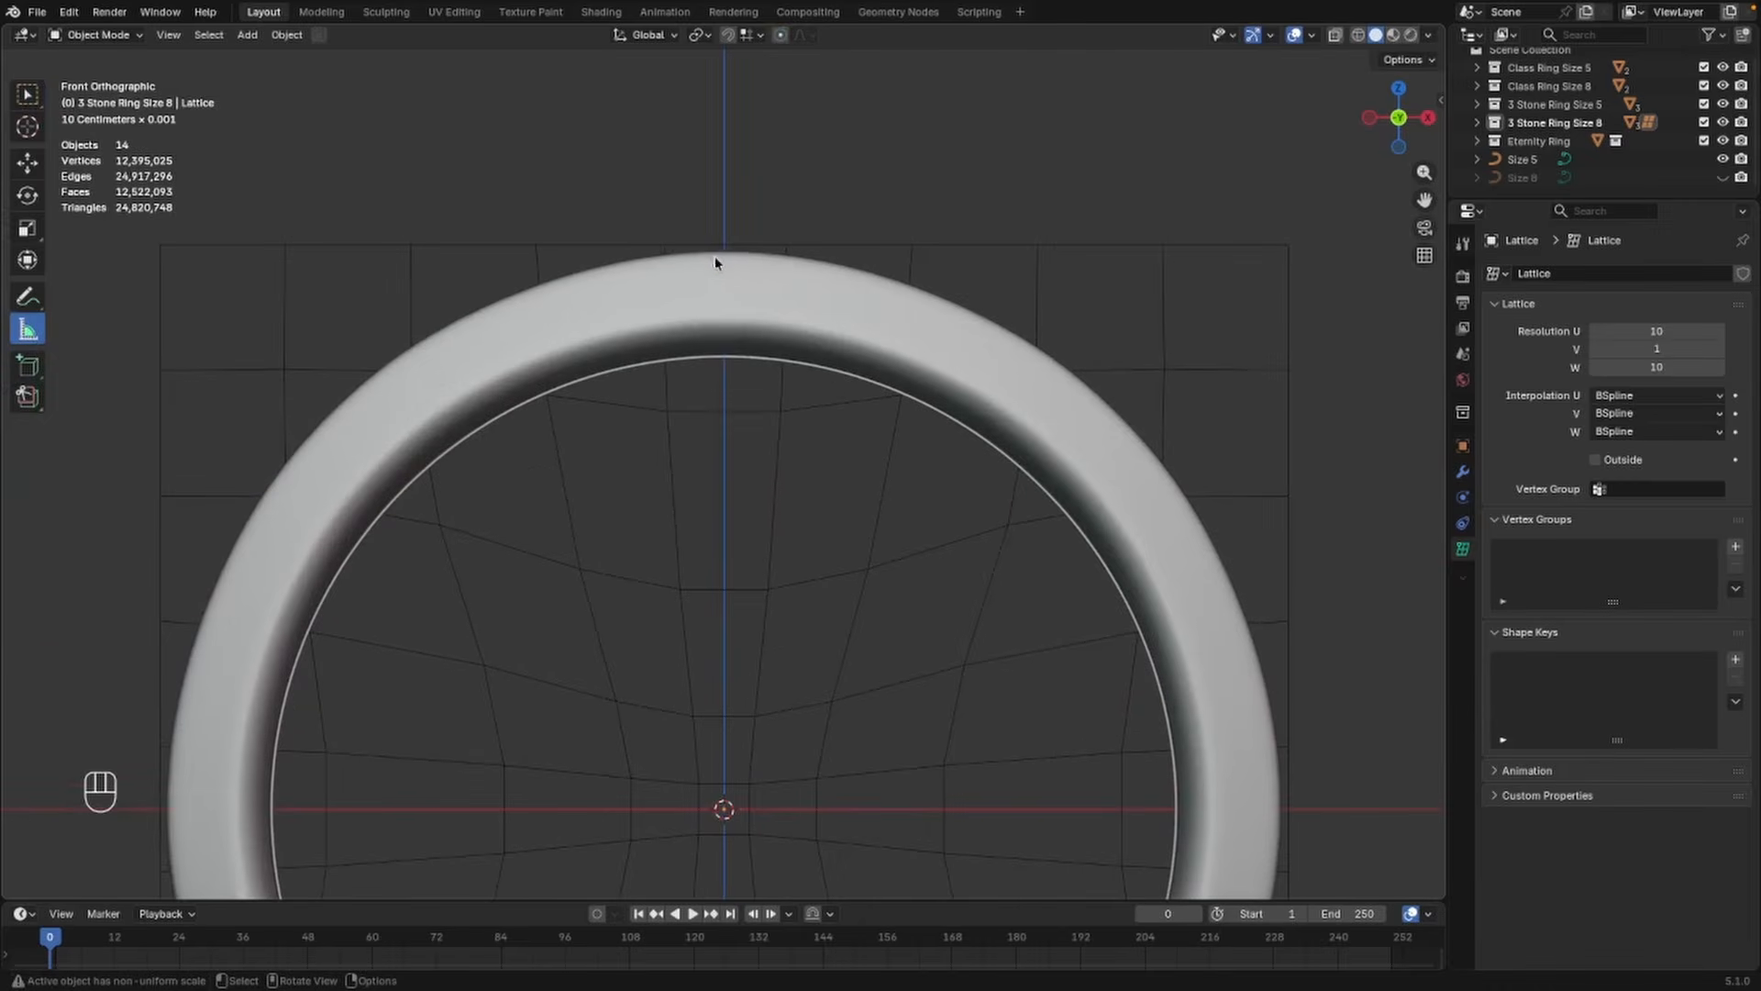
pyautogui.moveTo(725, 255); pyautogui.dragTo(725, 358)
pyautogui.scroll(-5, 781, 370)
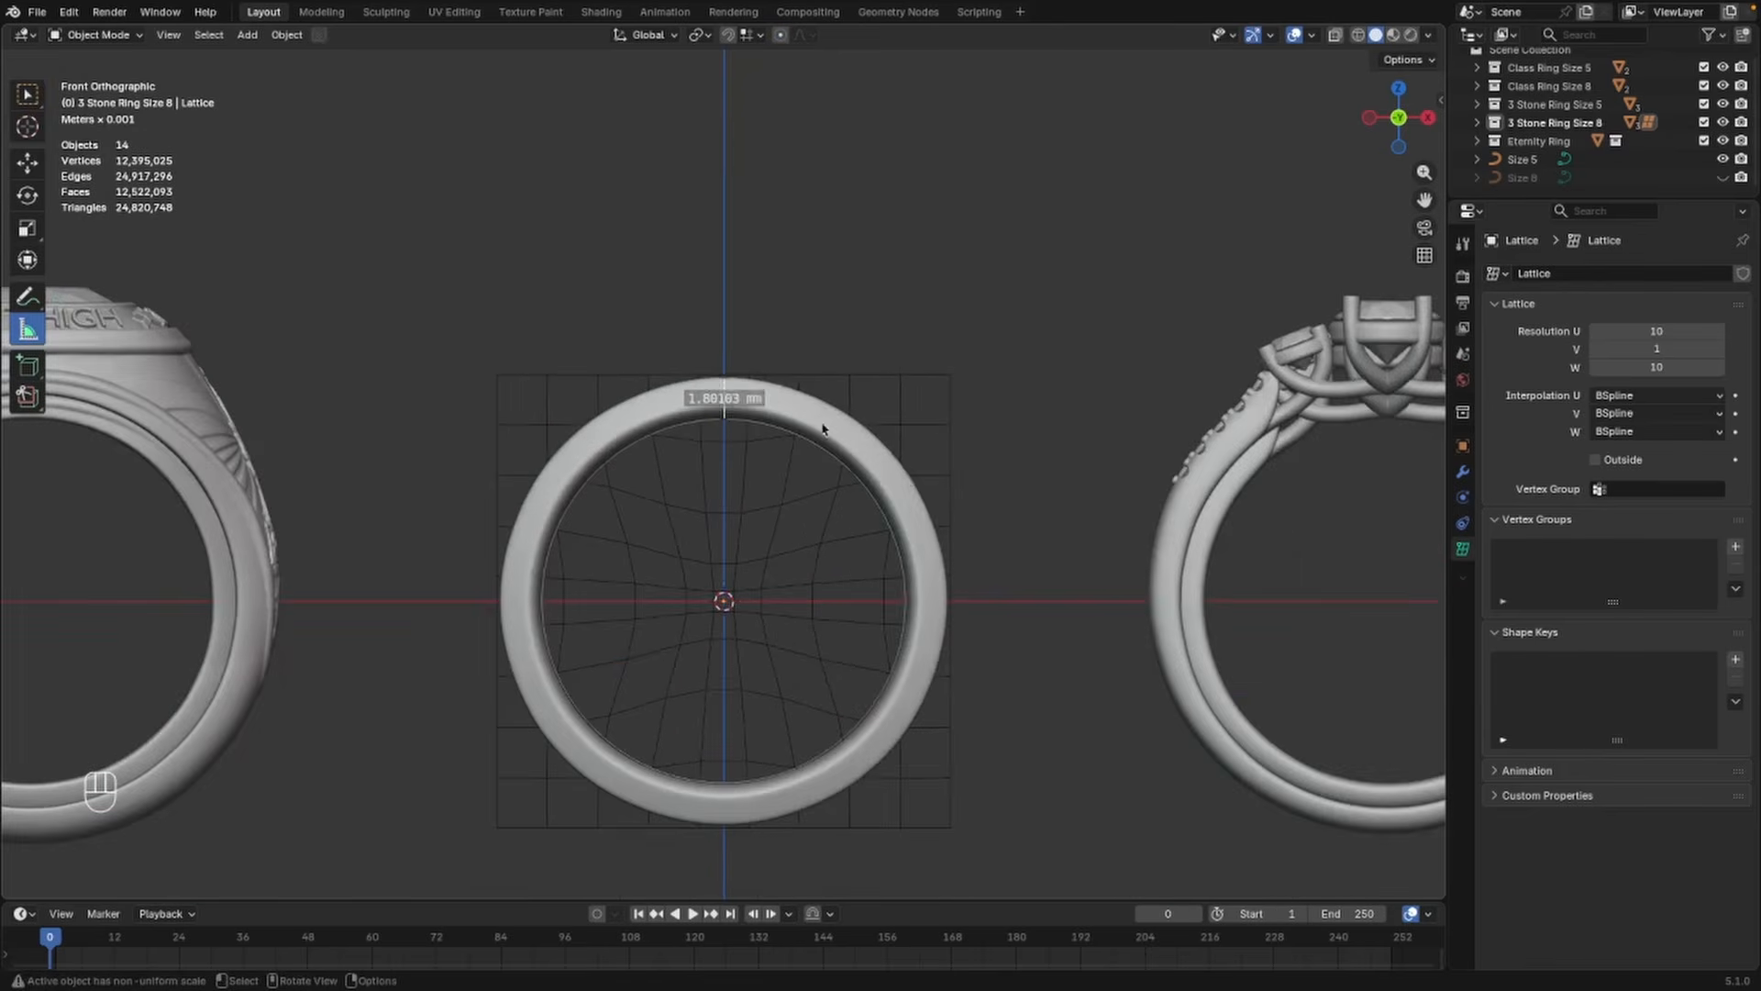
pyautogui.press('x')
# Duplicate the Eternity Ring and place the copy about 18.19 mm away along the global Y axis
pyautogui.moveTo(909, 480); pyautogui.dragTo(839, 513, button='middle')
pyautogui.click(816, 492)
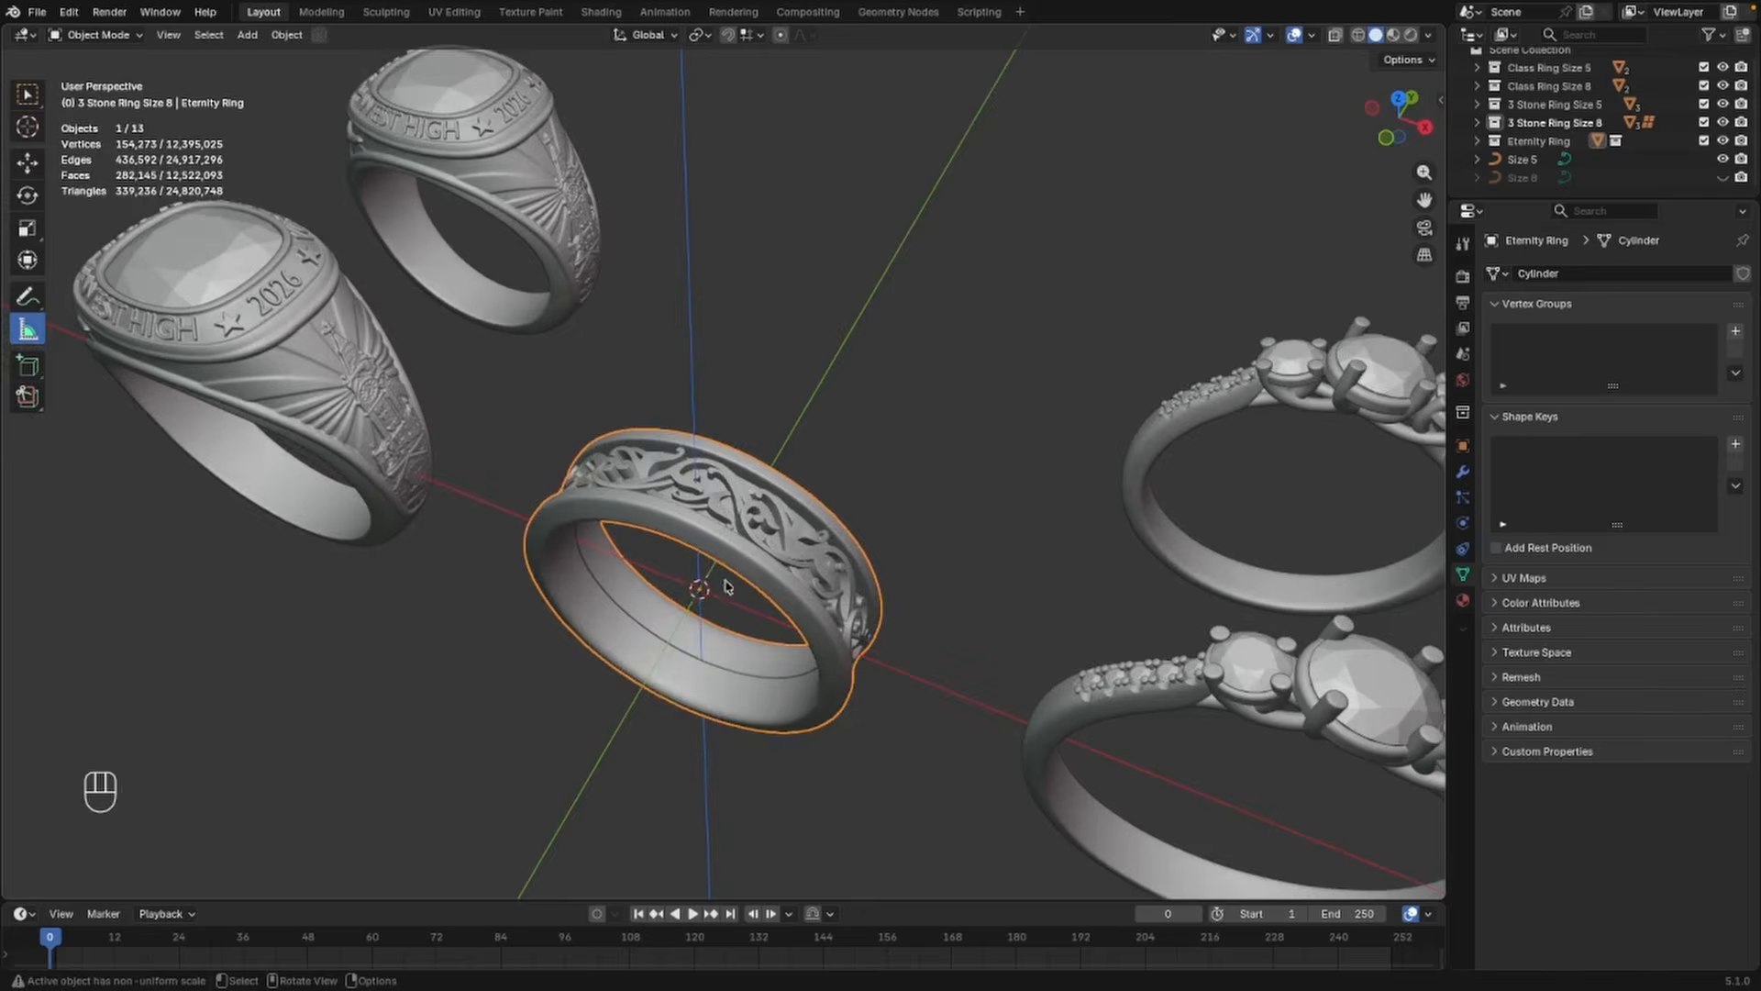
pyautogui.scroll(3, 727, 588)
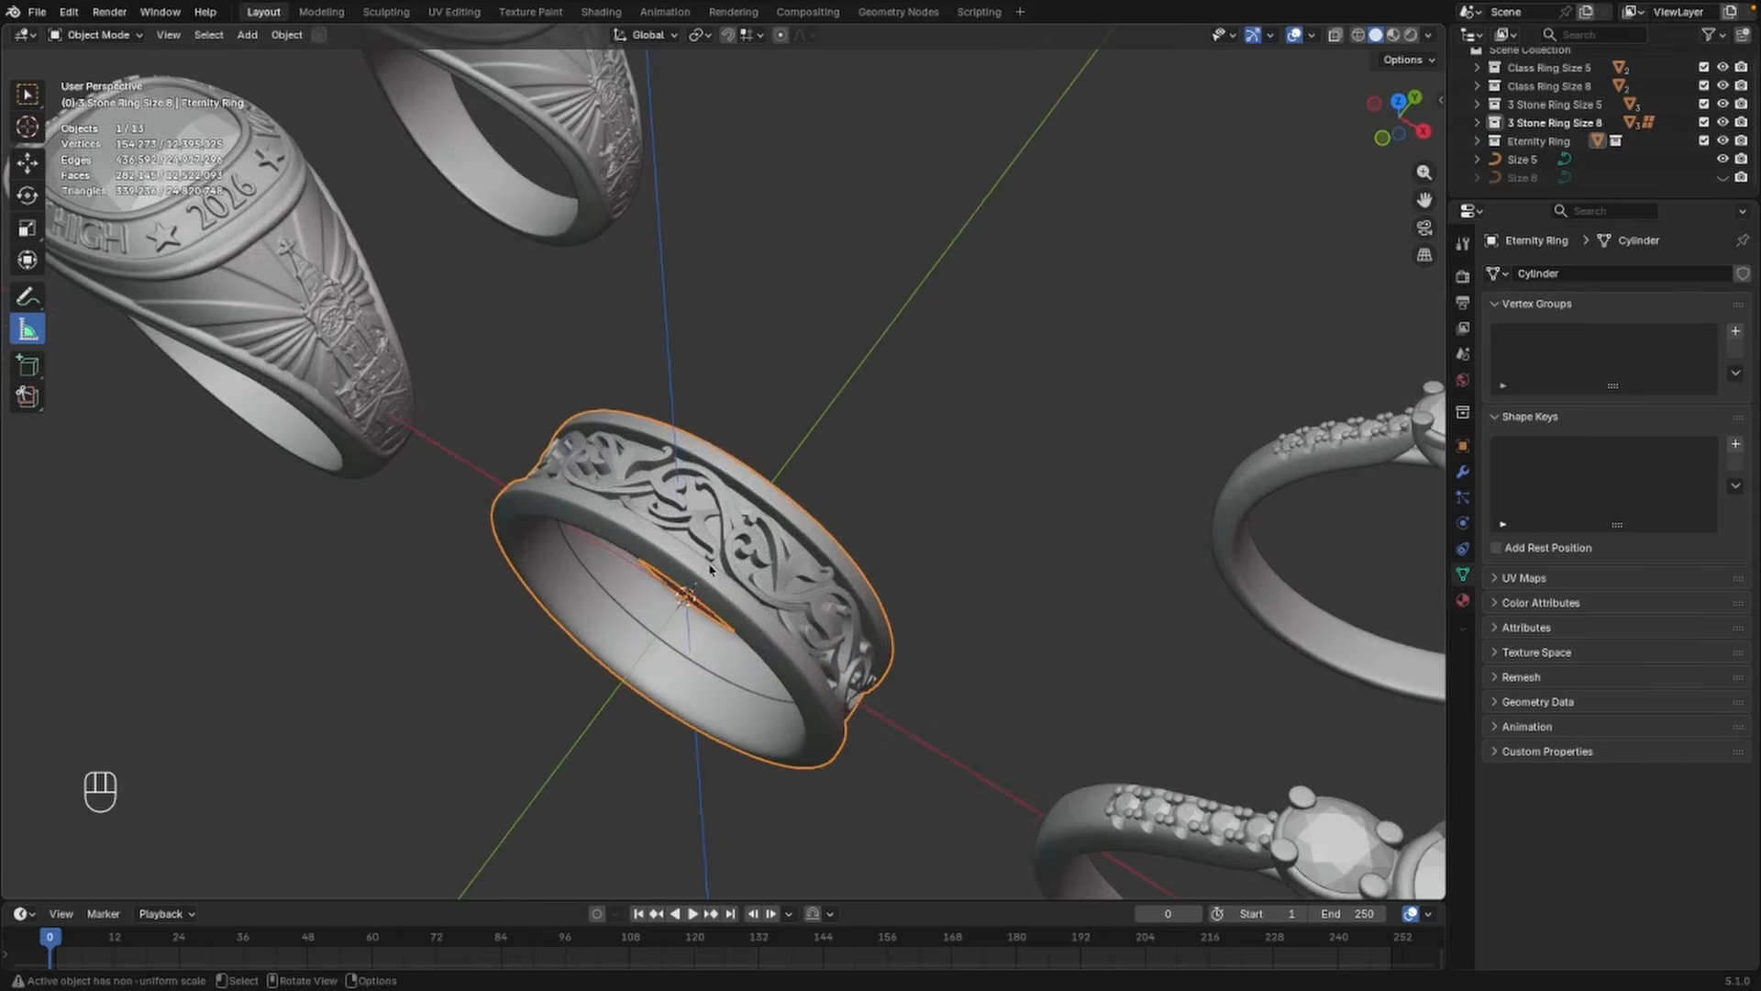
pyautogui.moveTo(773, 576)
pyautogui.mouseDown(button='middle')
pyautogui.moveTo(787, 505)
pyautogui.moveTo(796, 578)
pyautogui.mouseUp(button='middle')
pyautogui.scroll(-4, 796, 578)
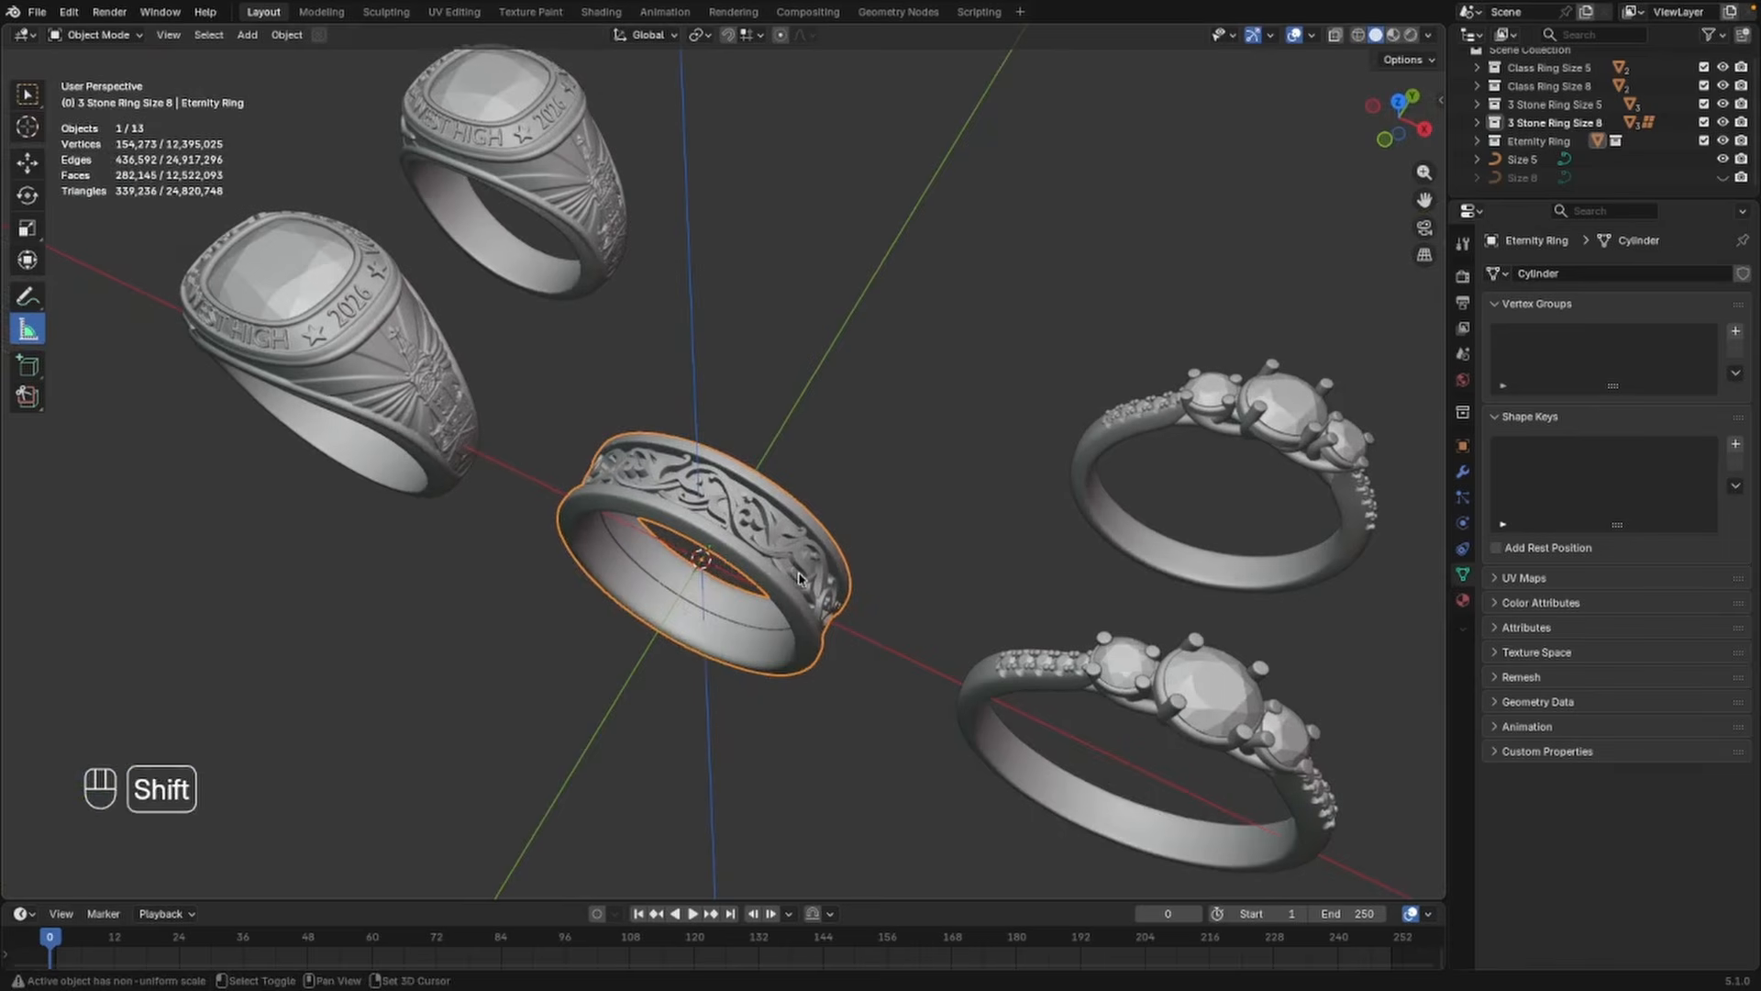
pyautogui.hotkey('shift', 'd')
pyautogui.press('y')
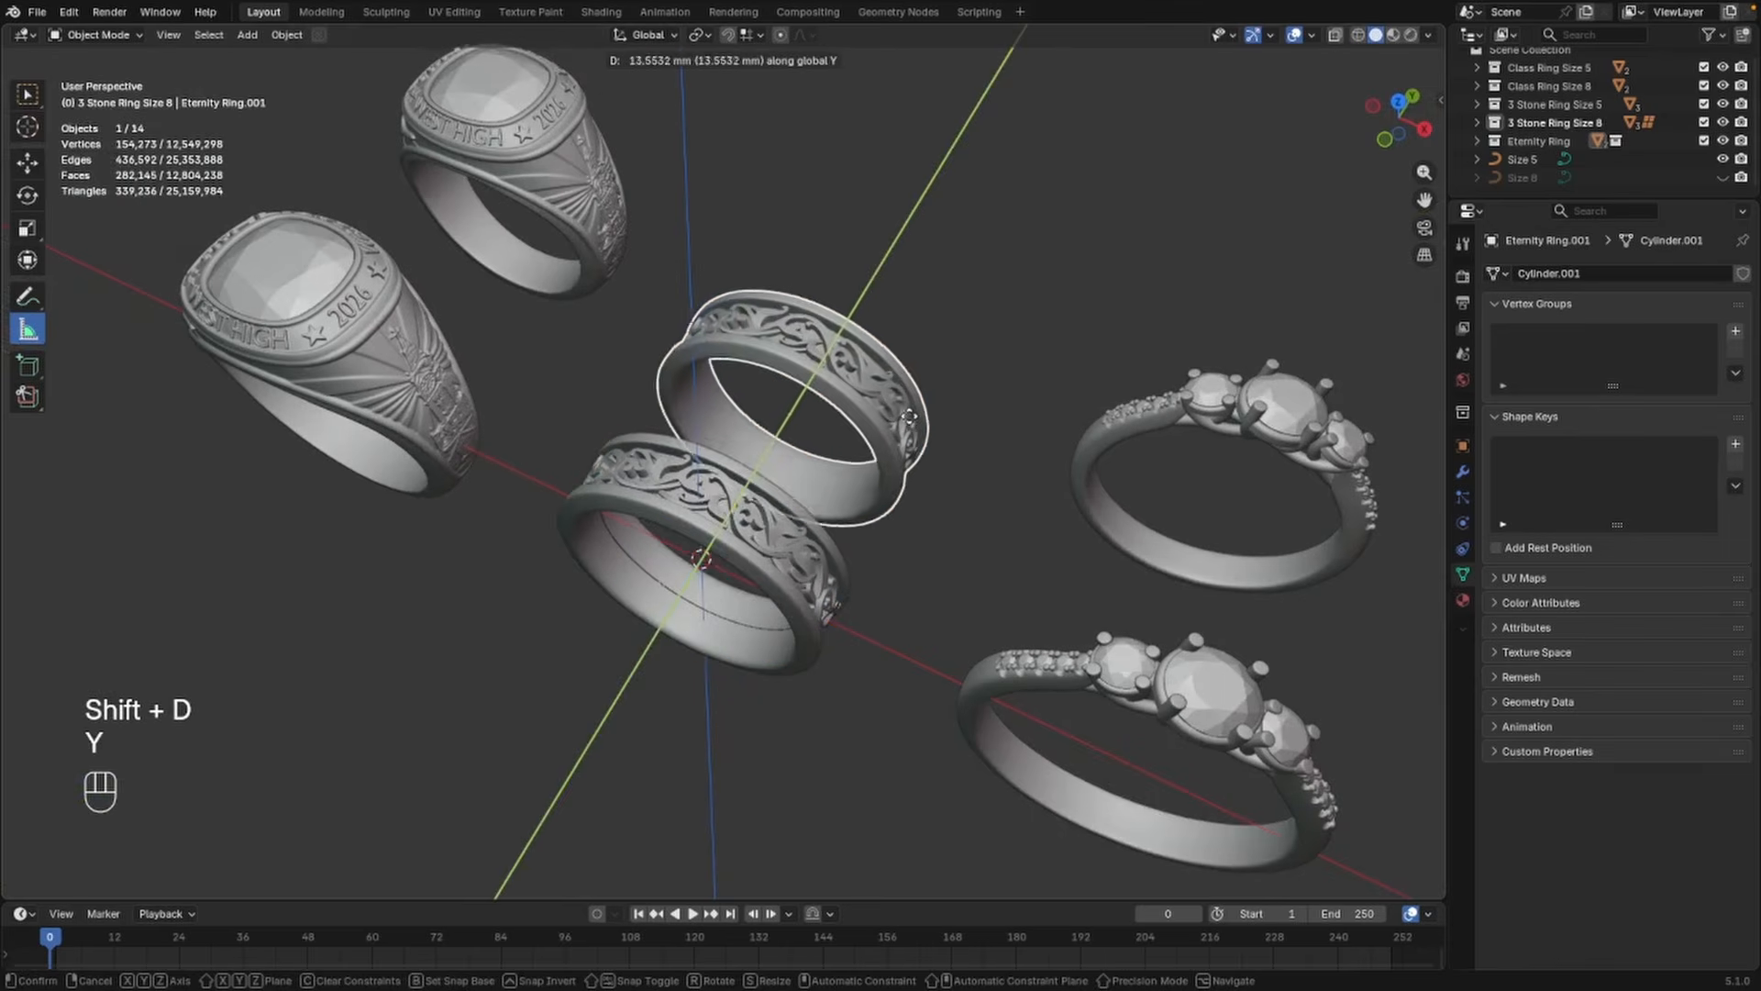
pyautogui.click(928, 389)
# Scale the duplicated Eternity Ring down in X and Z only, excluding the Y axis to preserve the band's width
pyautogui.scroll(2, 928, 395)
pyautogui.keyDown('shift'); pyautogui.moveTo(904, 491); pyautogui.dragTo(817, 559, button='middle'); pyautogui.keyUp('shift')
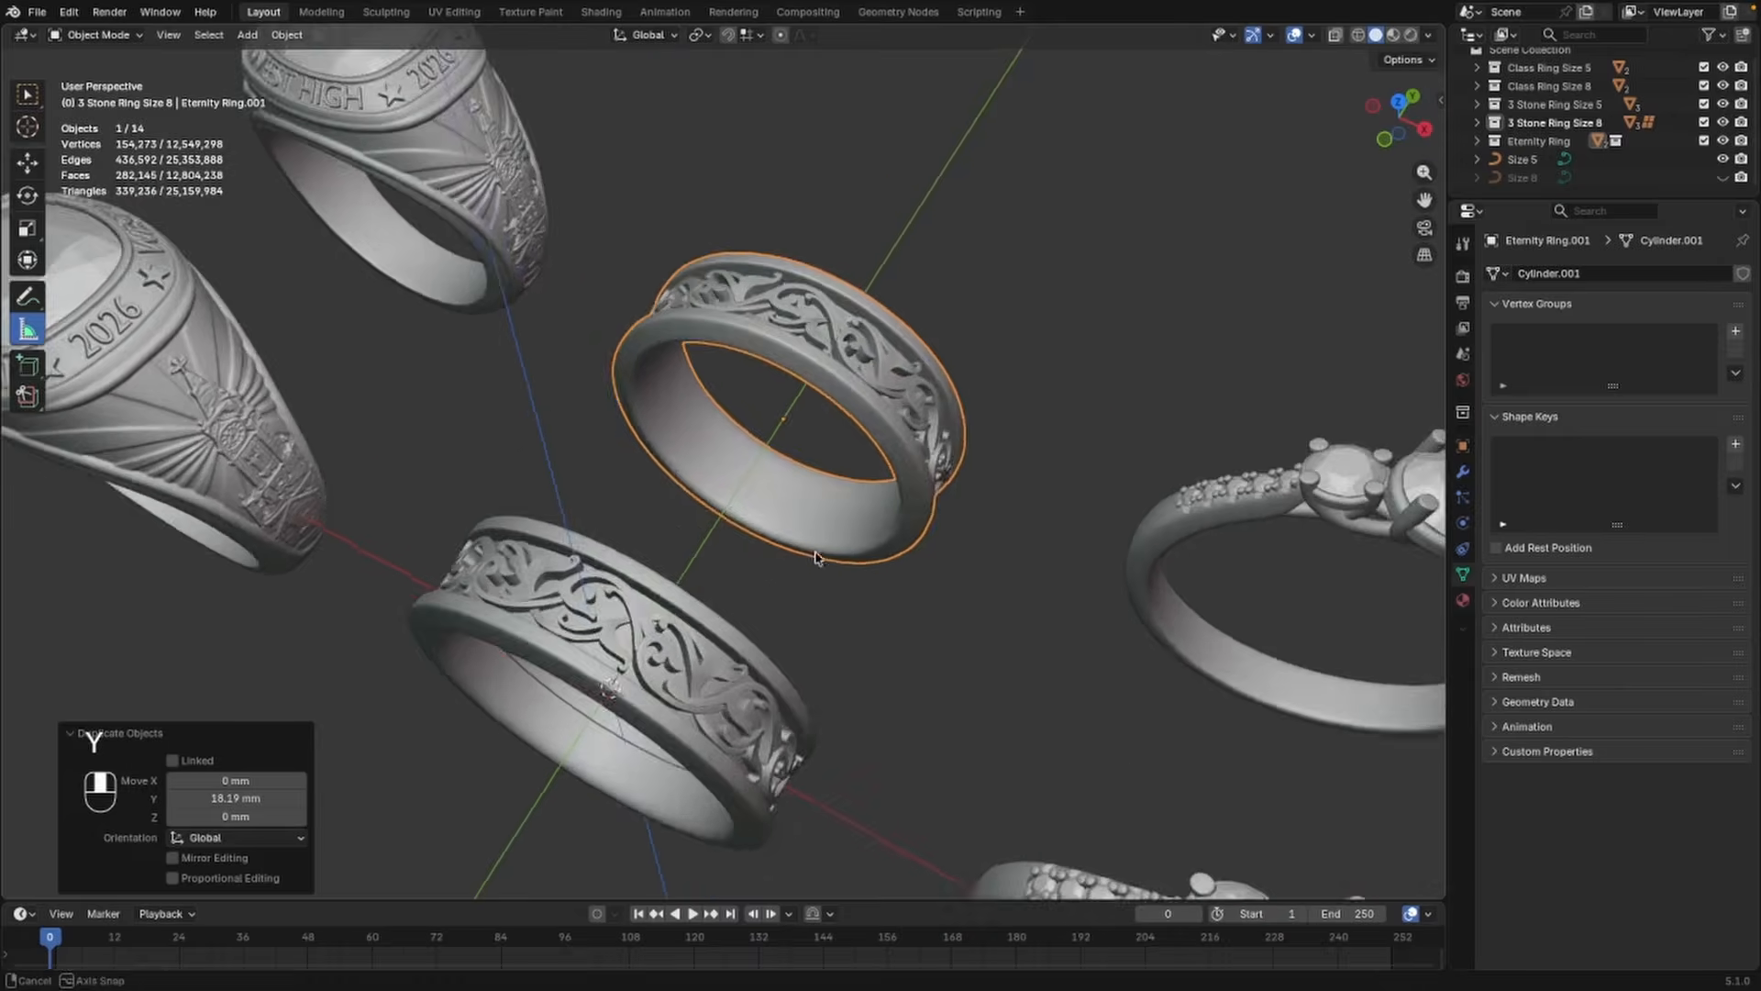
pyautogui.moveTo(1037, 592); pyautogui.dragTo(984, 768, button='middle')
pyautogui.scroll(1, 964, 571)
pyautogui.press('s')
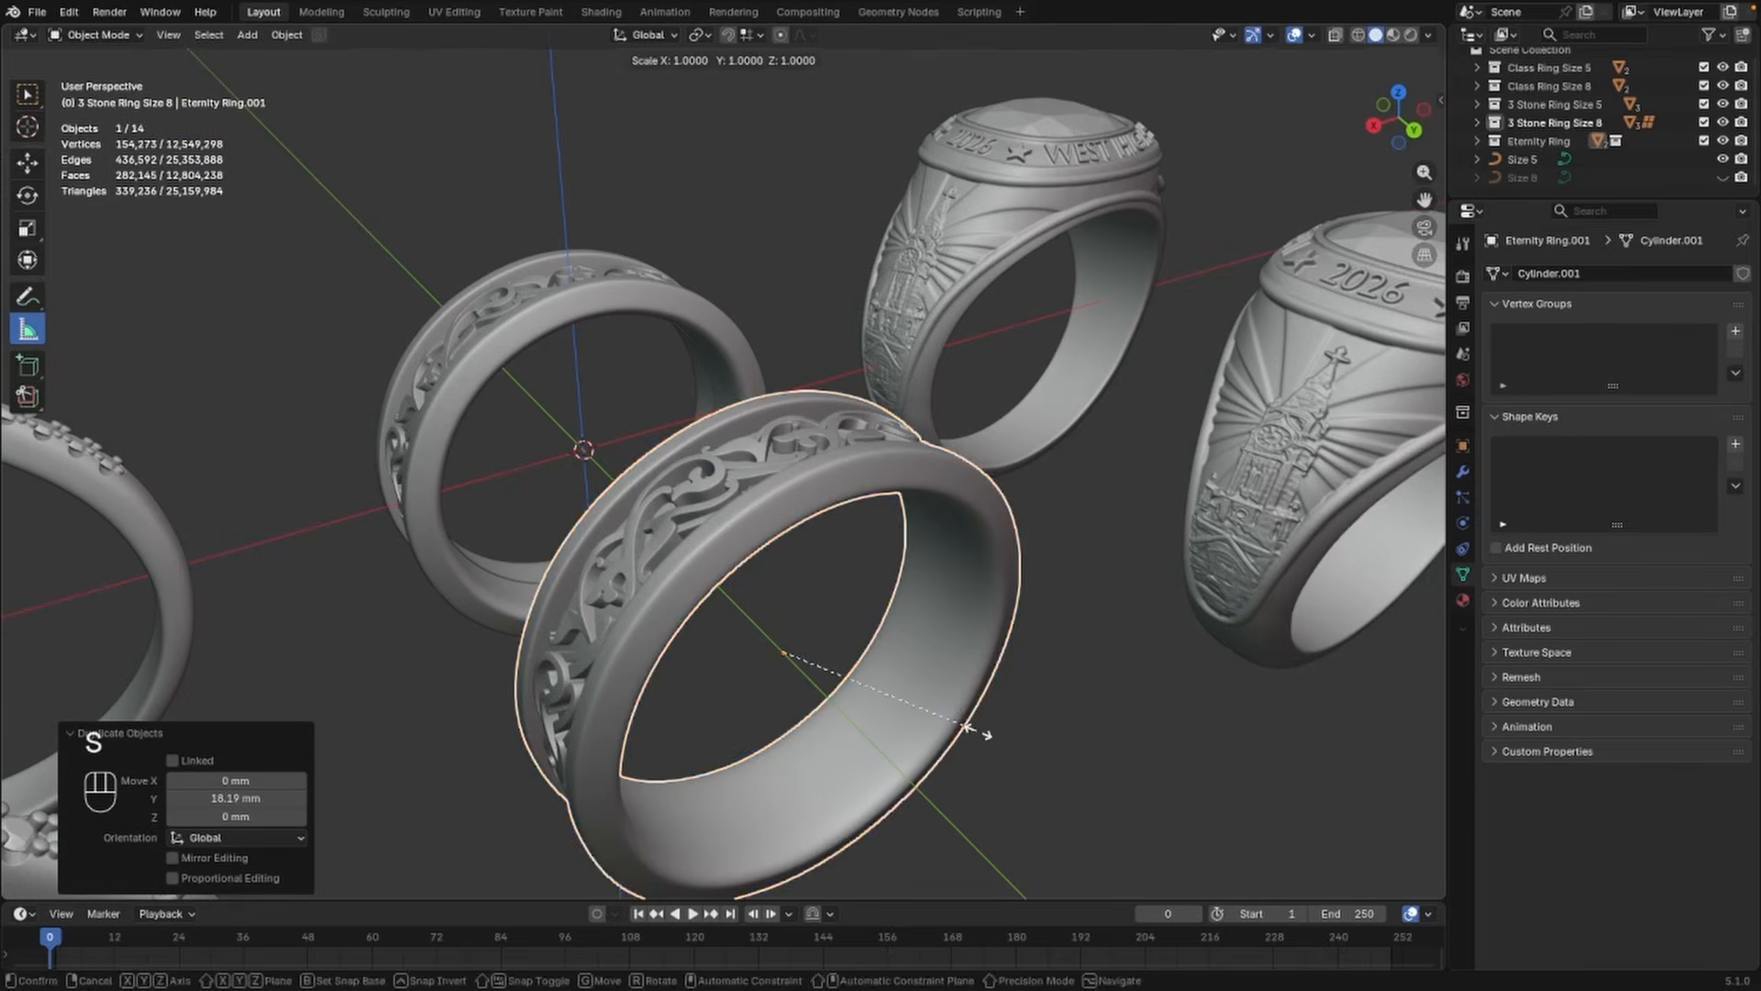
pyautogui.hotkey('shift', 'y')
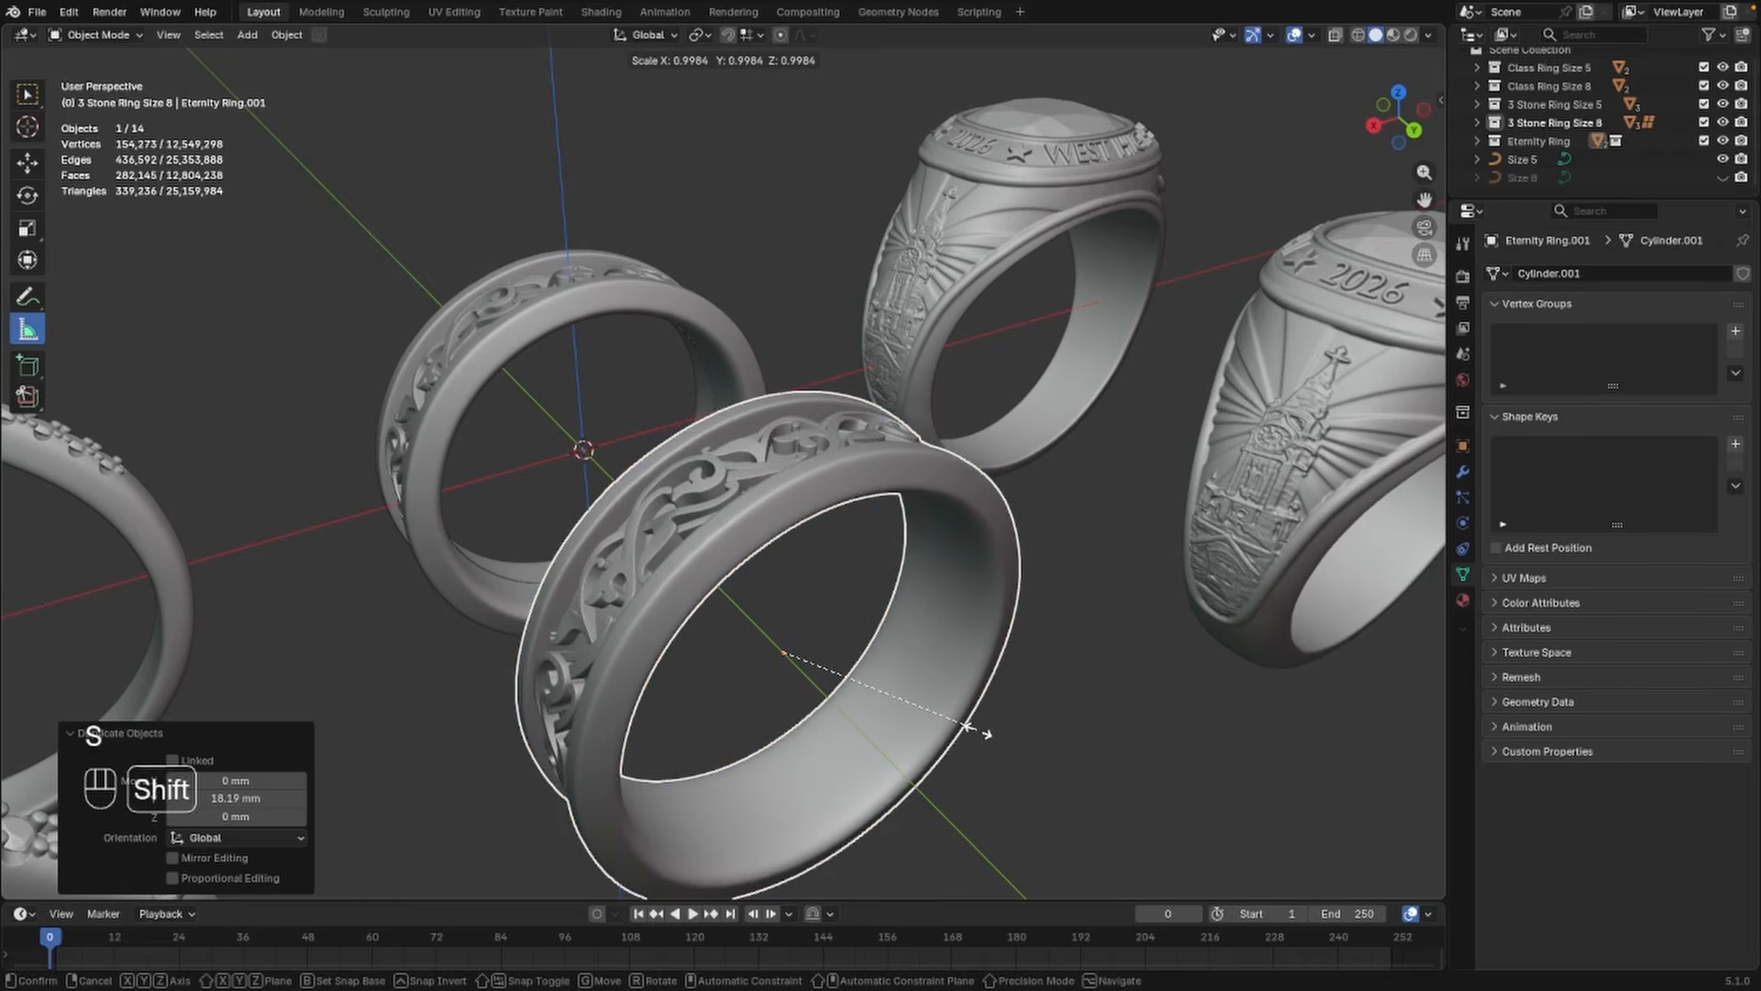
pyautogui.press('shift')
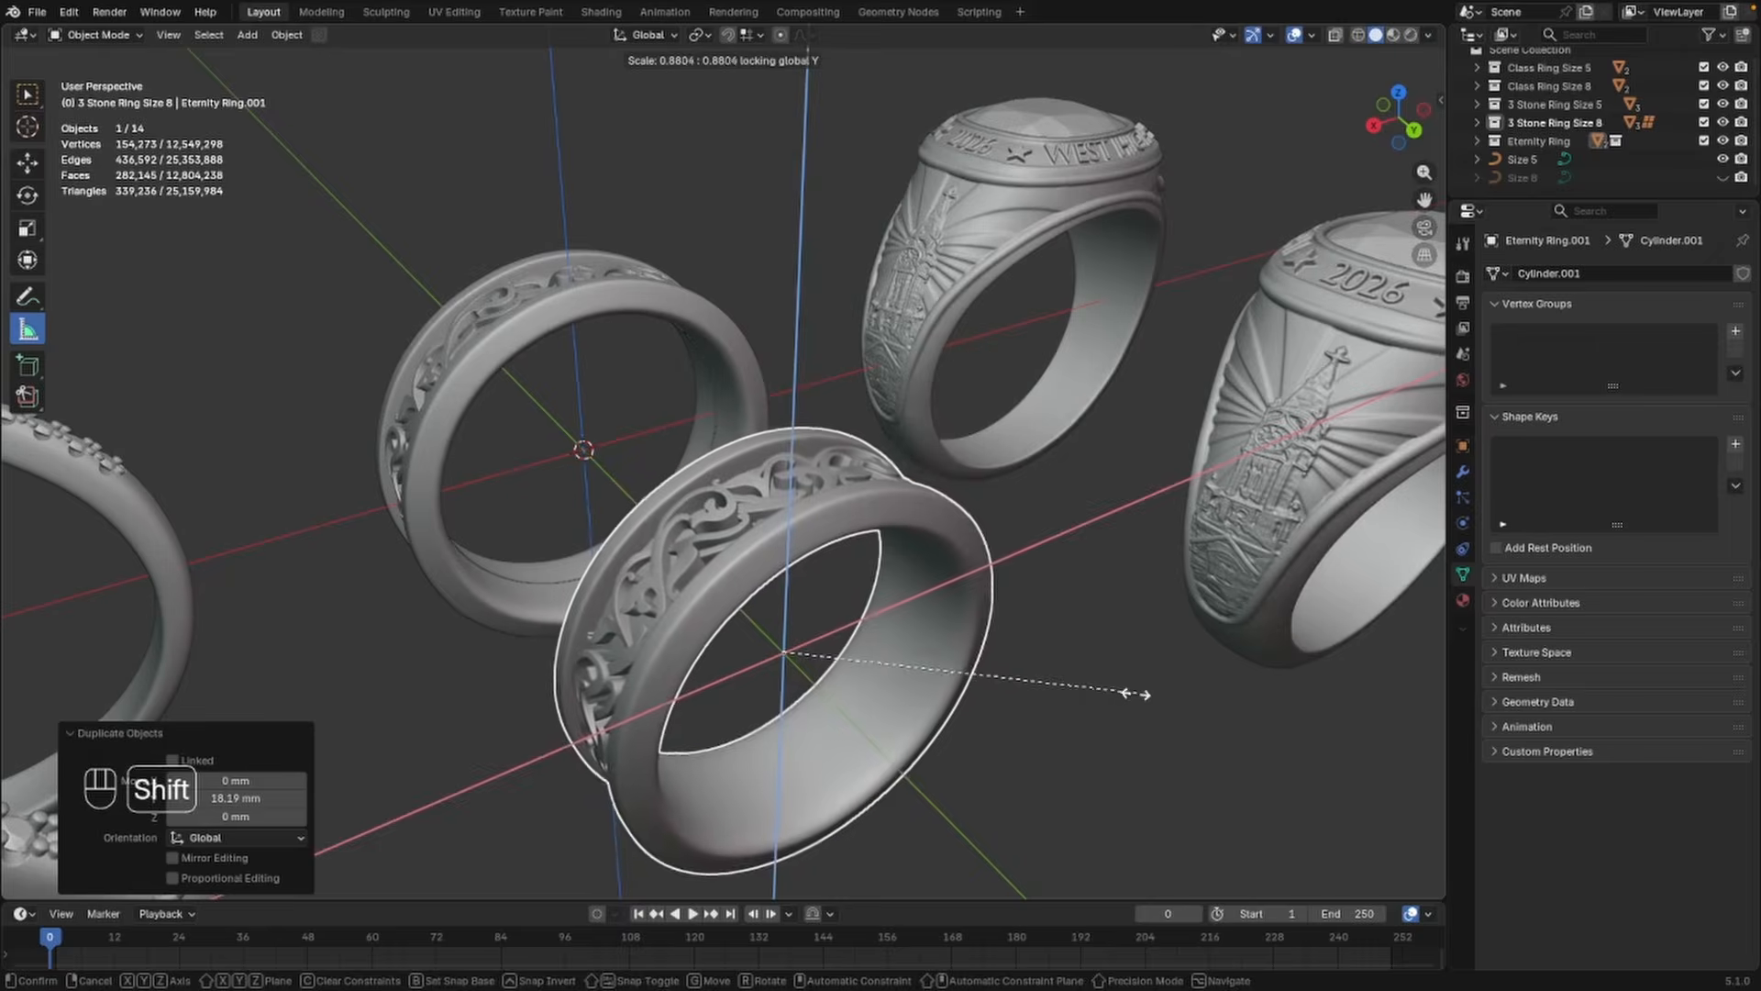
pyautogui.click(899, 697)
pyautogui.moveTo(899, 698); pyautogui.dragTo(902, 727, button='middle')
pyautogui.click(864, 674)
# Compare both sizes of the class, eternity and three-stone rings from several angles in orthographic view
pyautogui.press('KP_5')
pyautogui.moveTo(867, 643); pyautogui.dragTo(958, 581, button='middle')
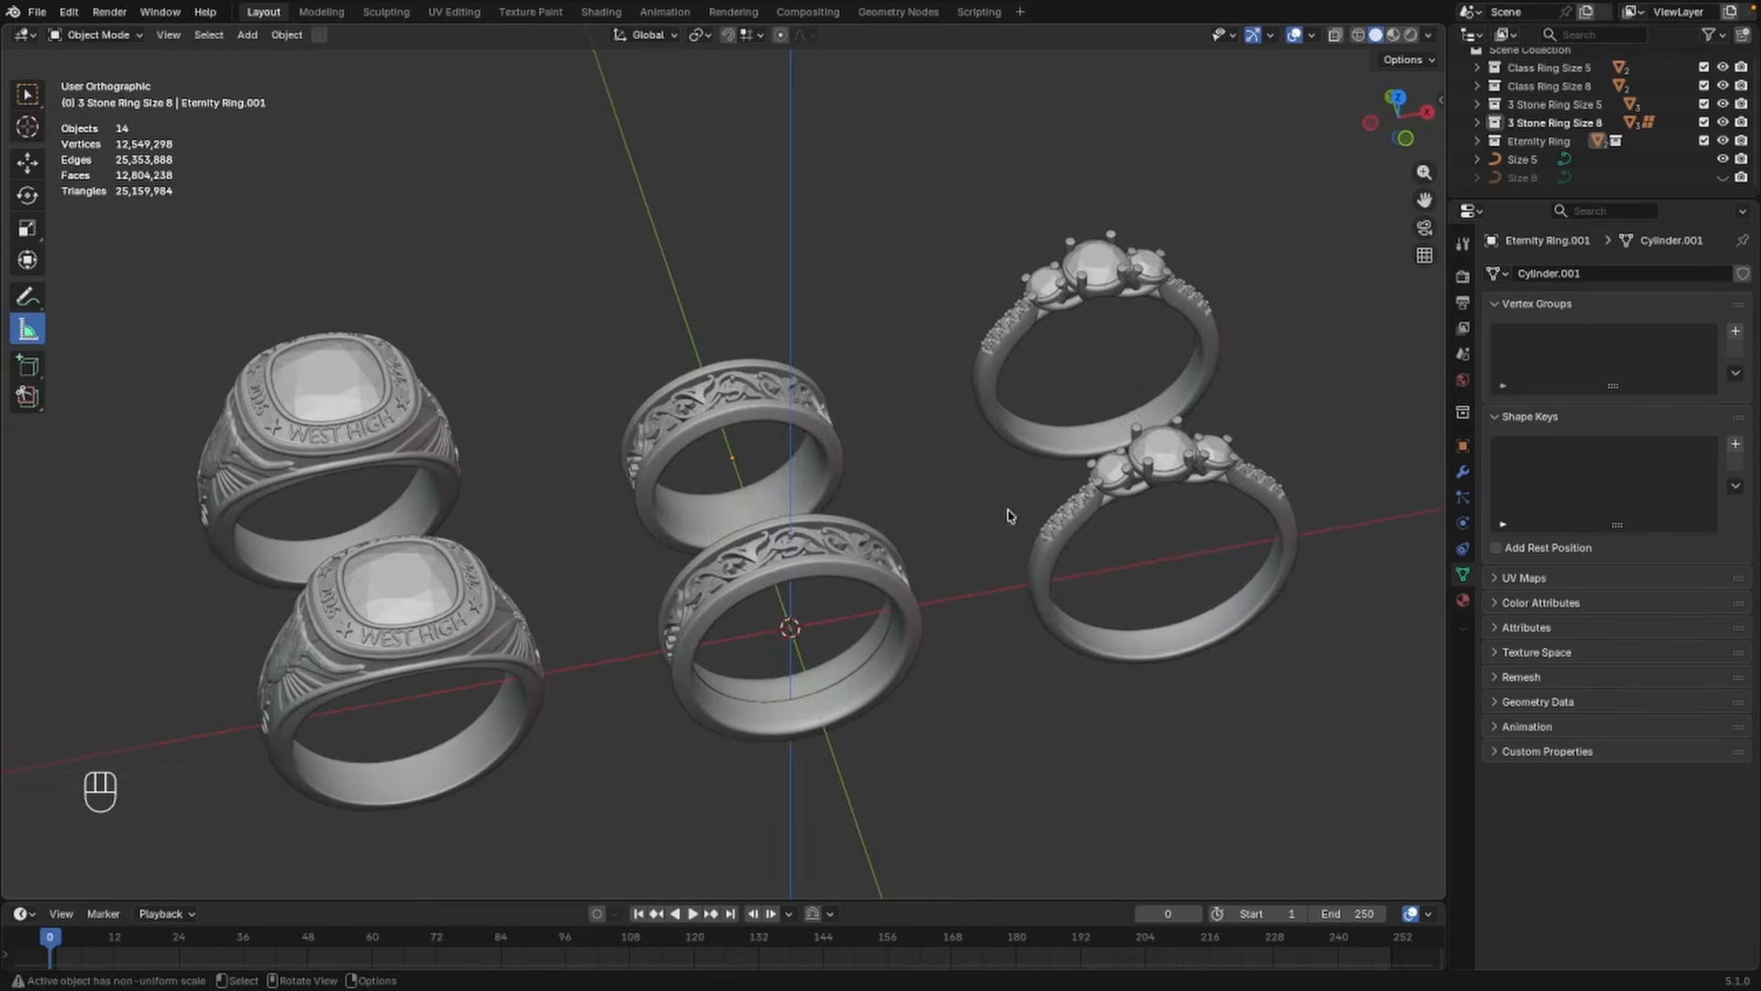
pyautogui.moveTo(971, 500); pyautogui.dragTo(987, 496, button='middle')
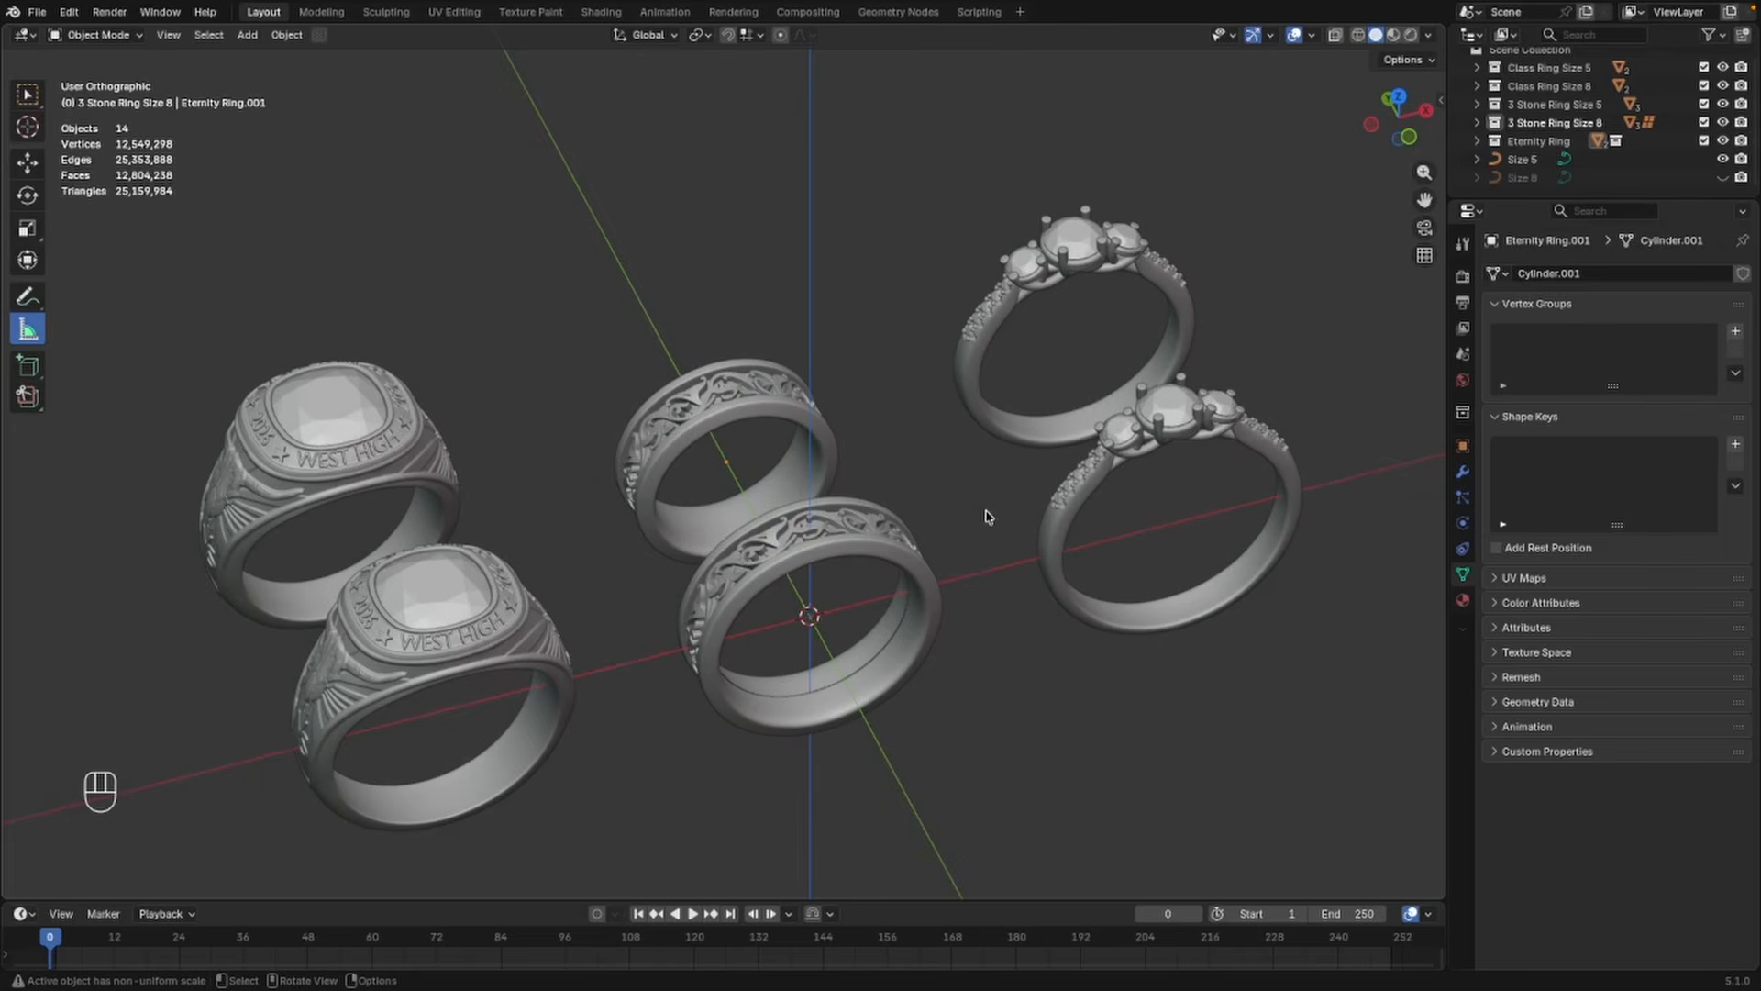
pyautogui.moveTo(998, 521); pyautogui.dragTo(835, 516, button='middle')
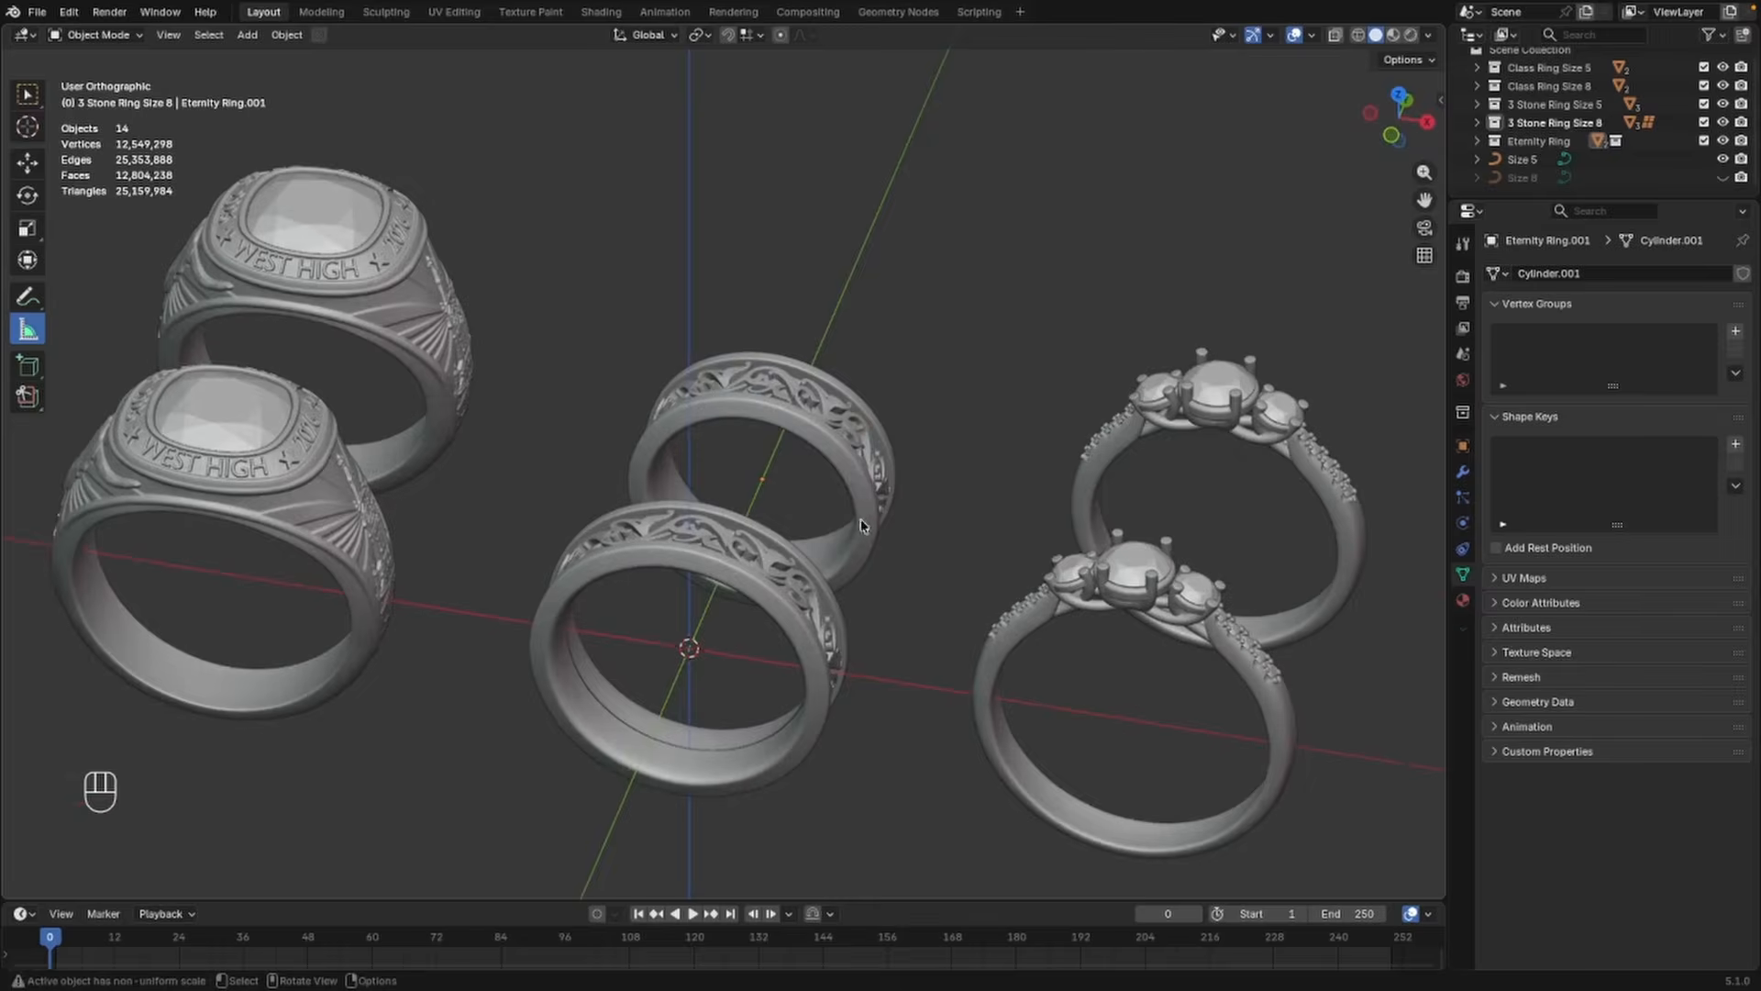
pyautogui.moveTo(864, 525); pyautogui.dragTo(712, 521, button='middle')
pyautogui.scroll(1, 837, 519)
pyautogui.scroll(-2, 798, 565)
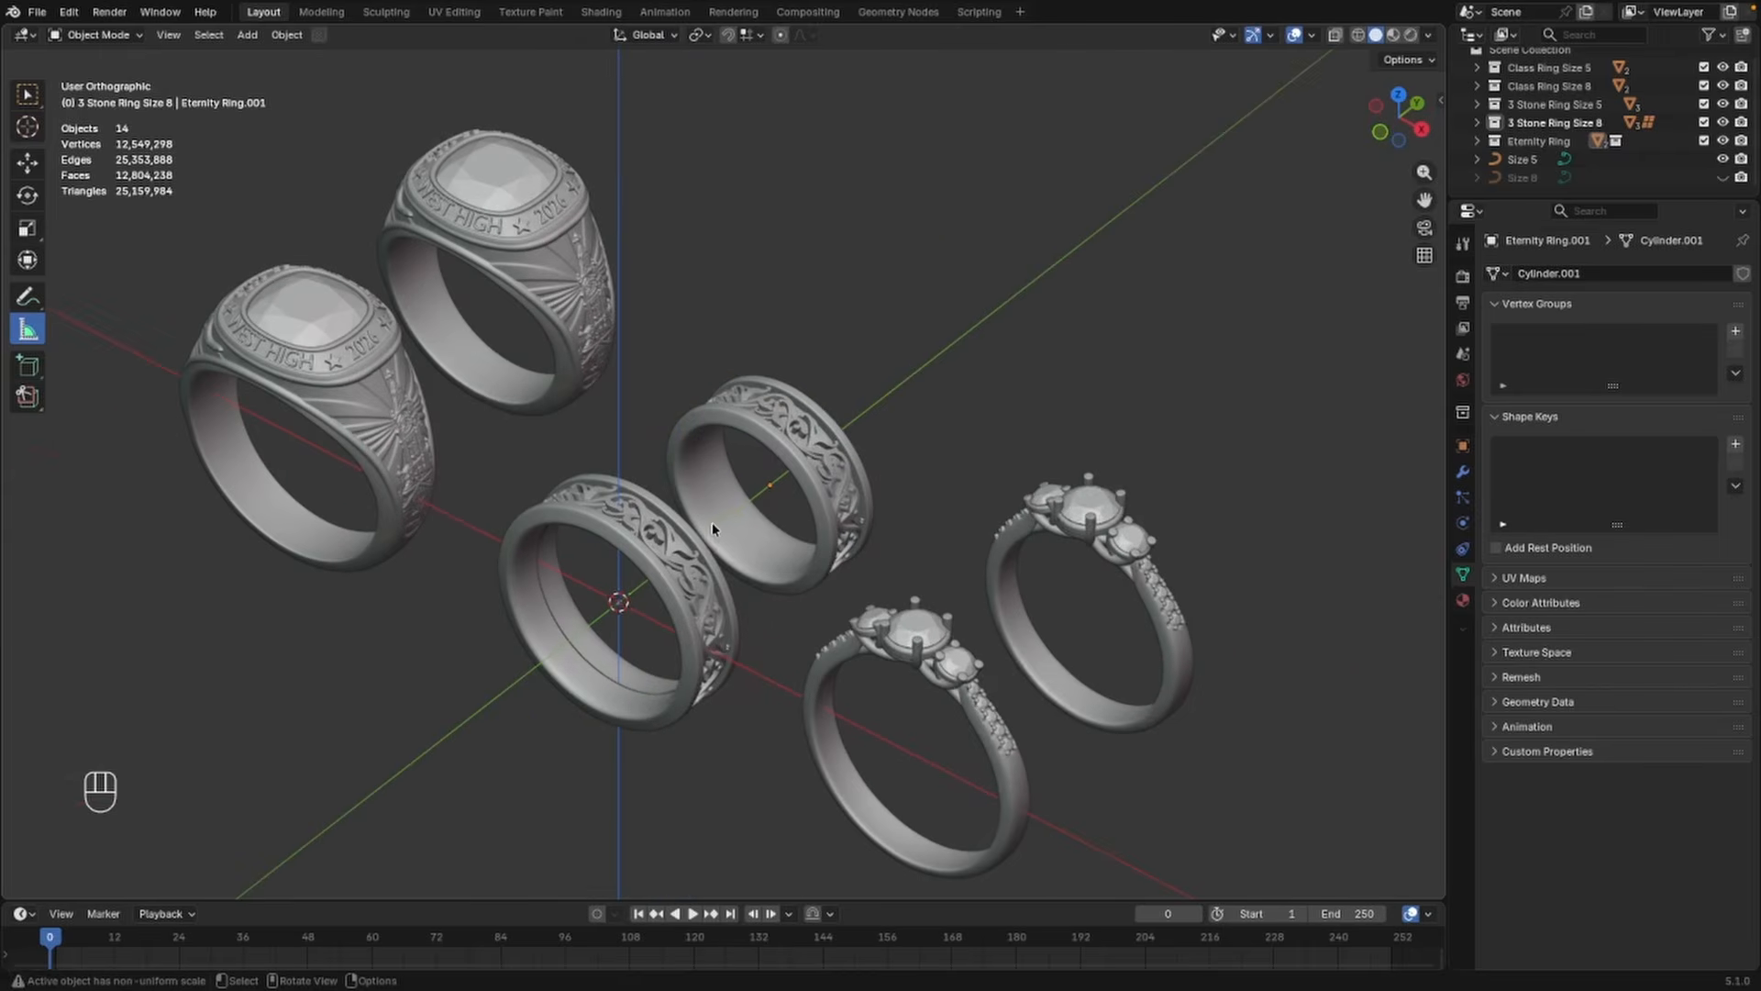
pyautogui.scroll(2, 783, 553)
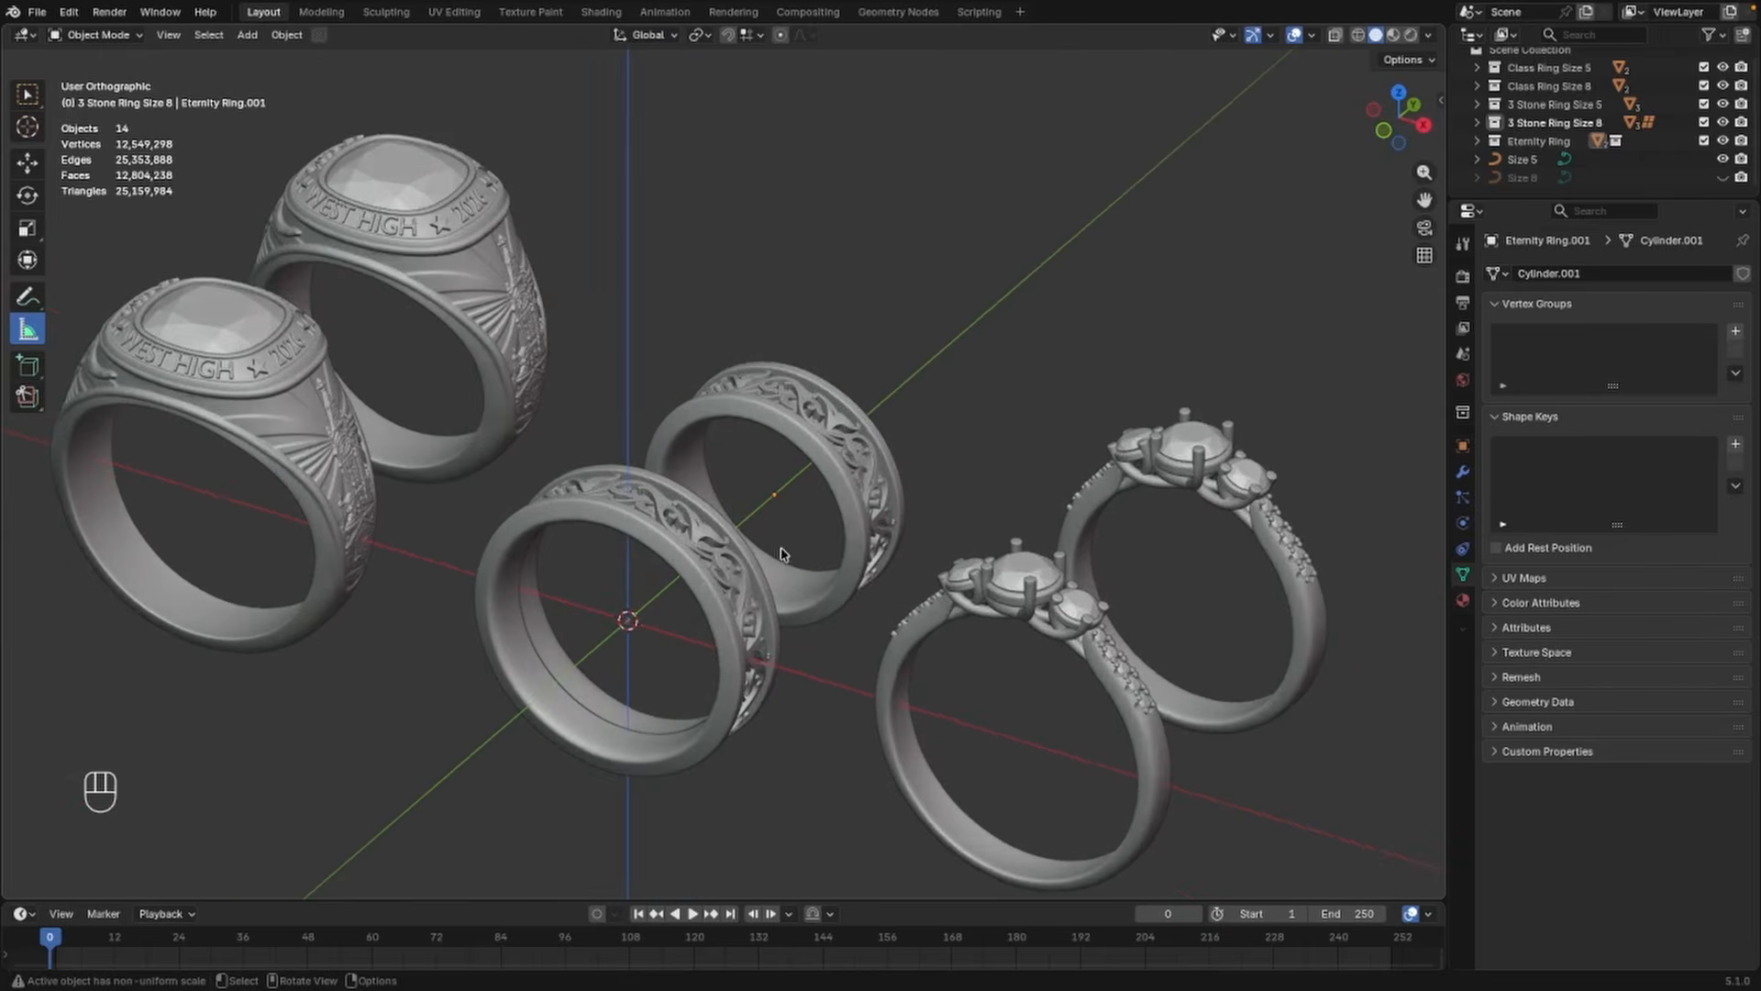
pyautogui.scroll(-1, 757, 541)
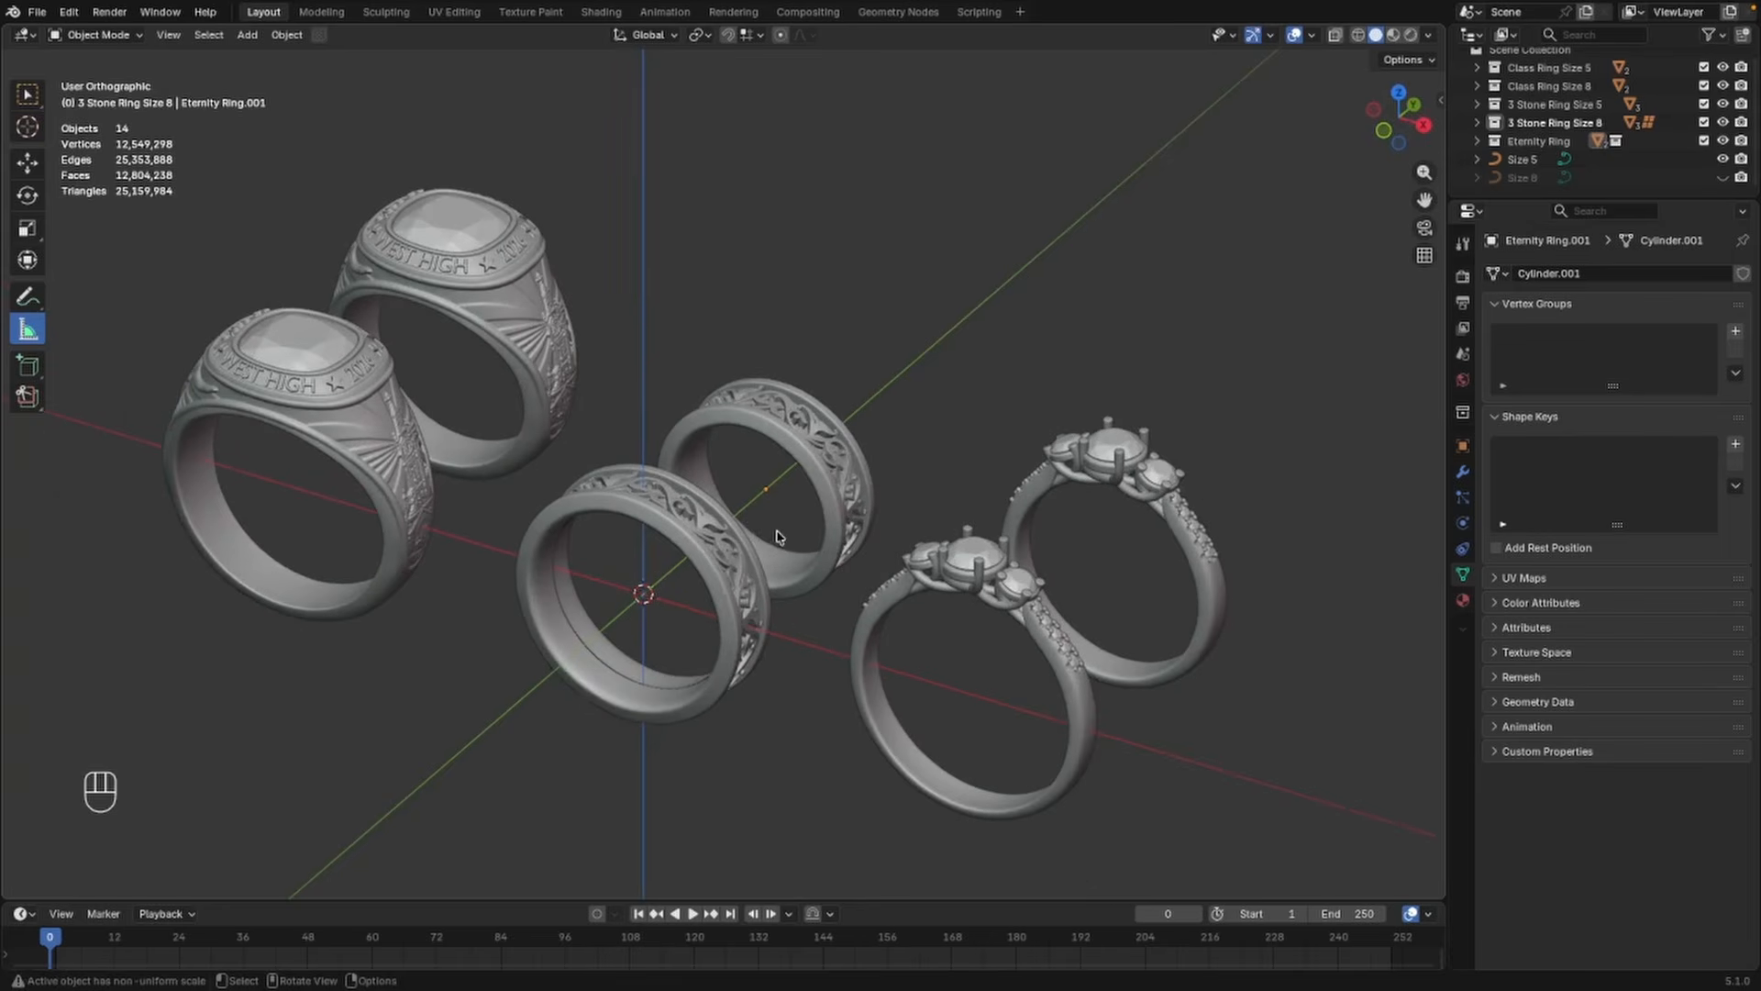